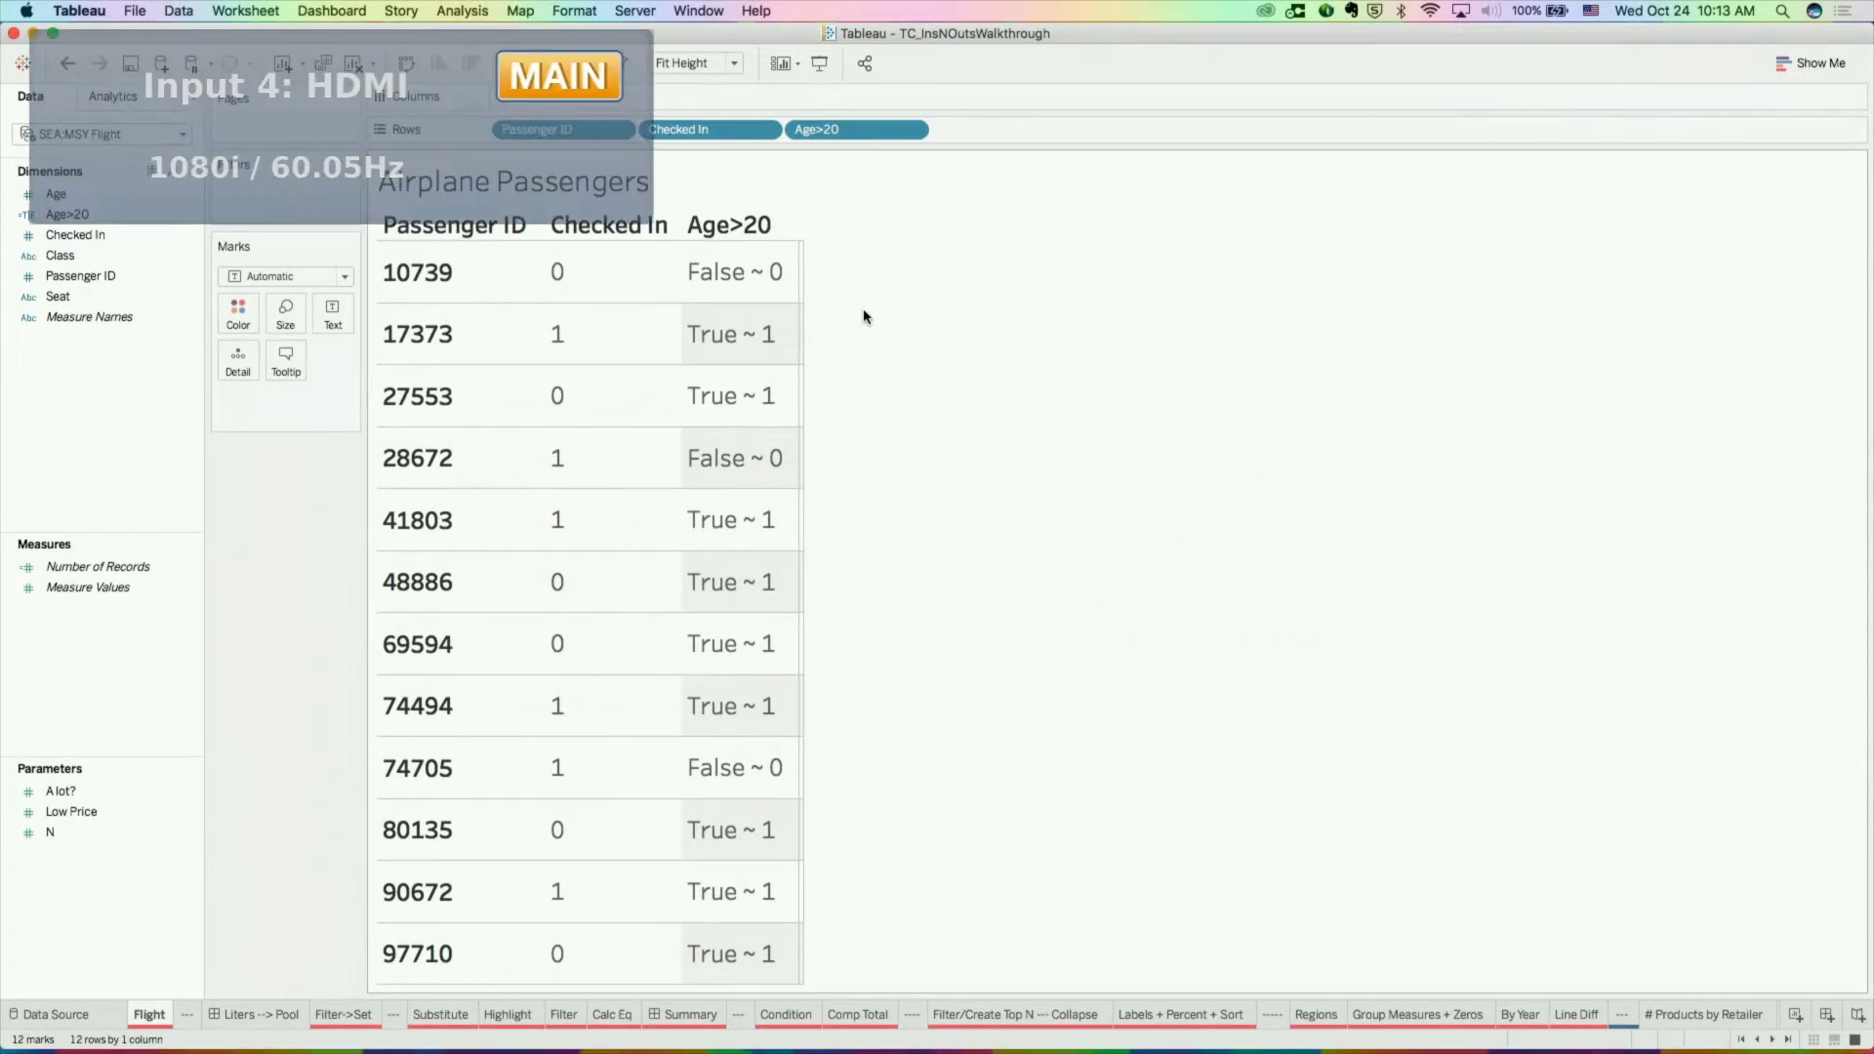
Step: On the Filter->Set sheet, replace the bar chart's wine production measure with # of Olympic-size swimming pools
left_click(343, 1016)
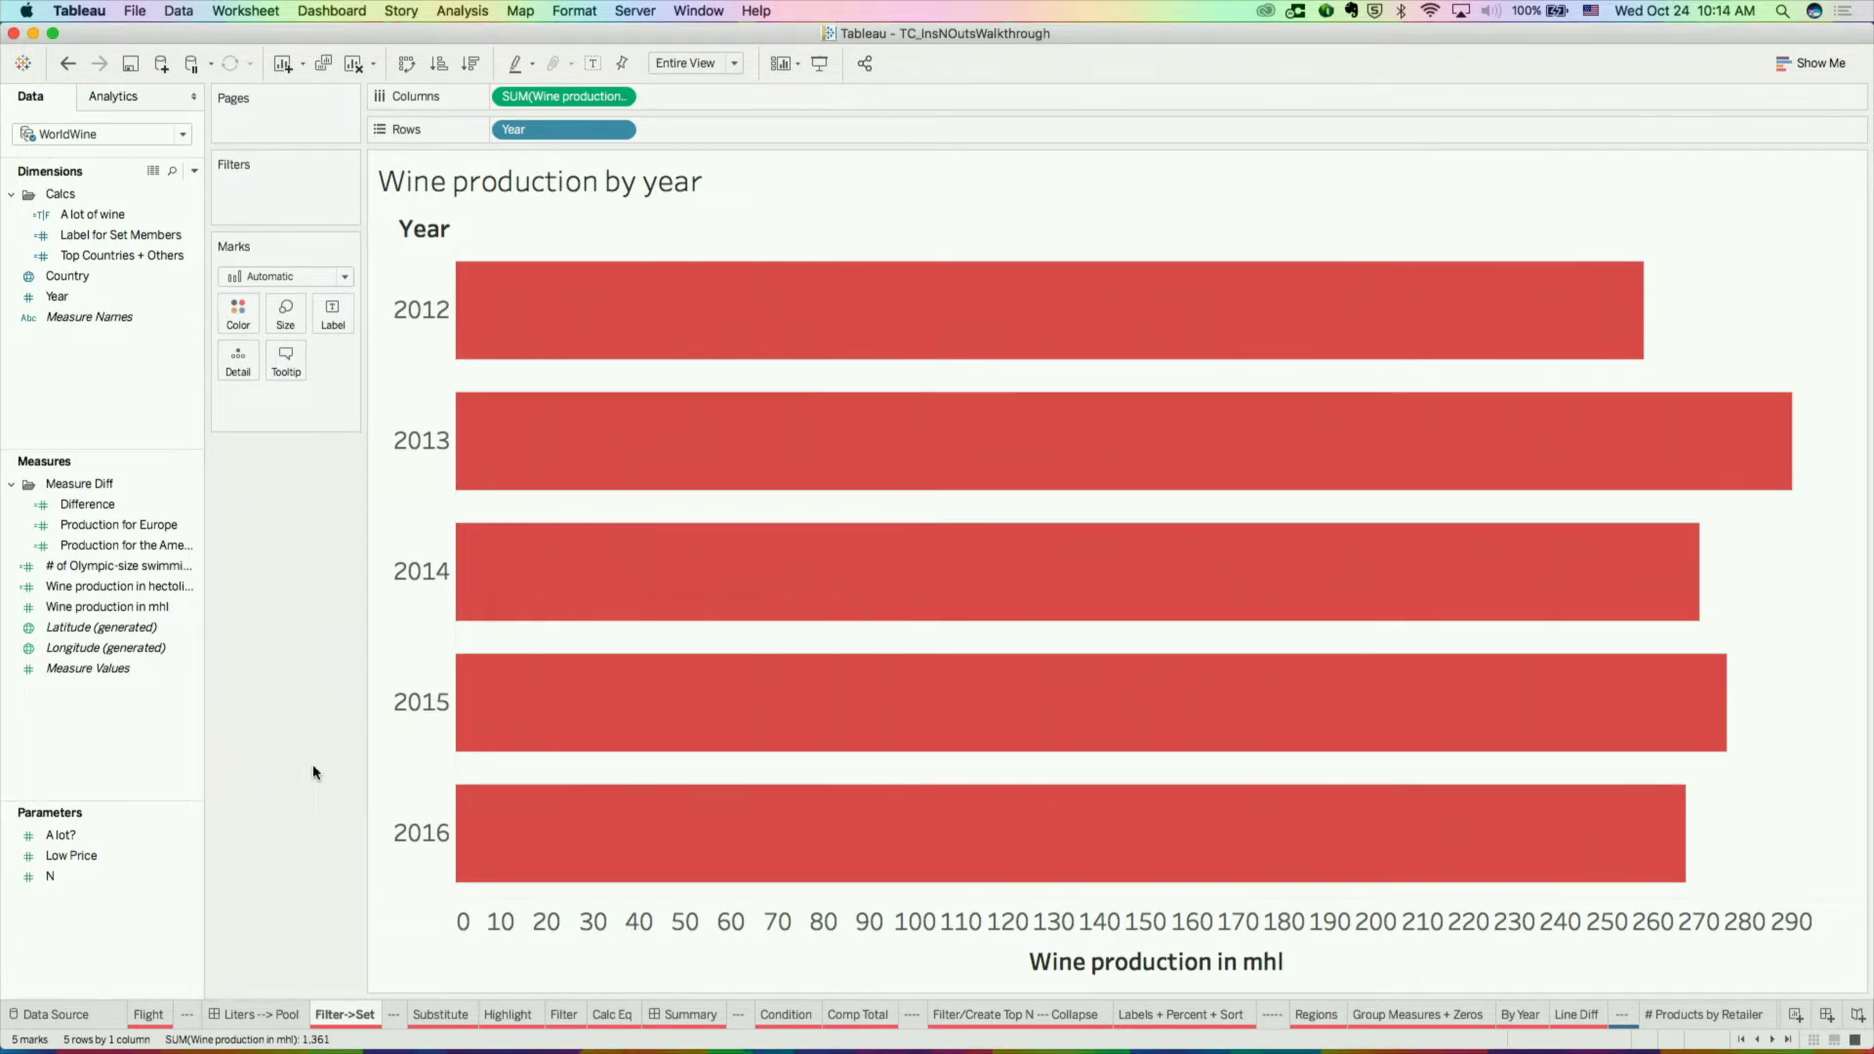
left_click(256, 1016)
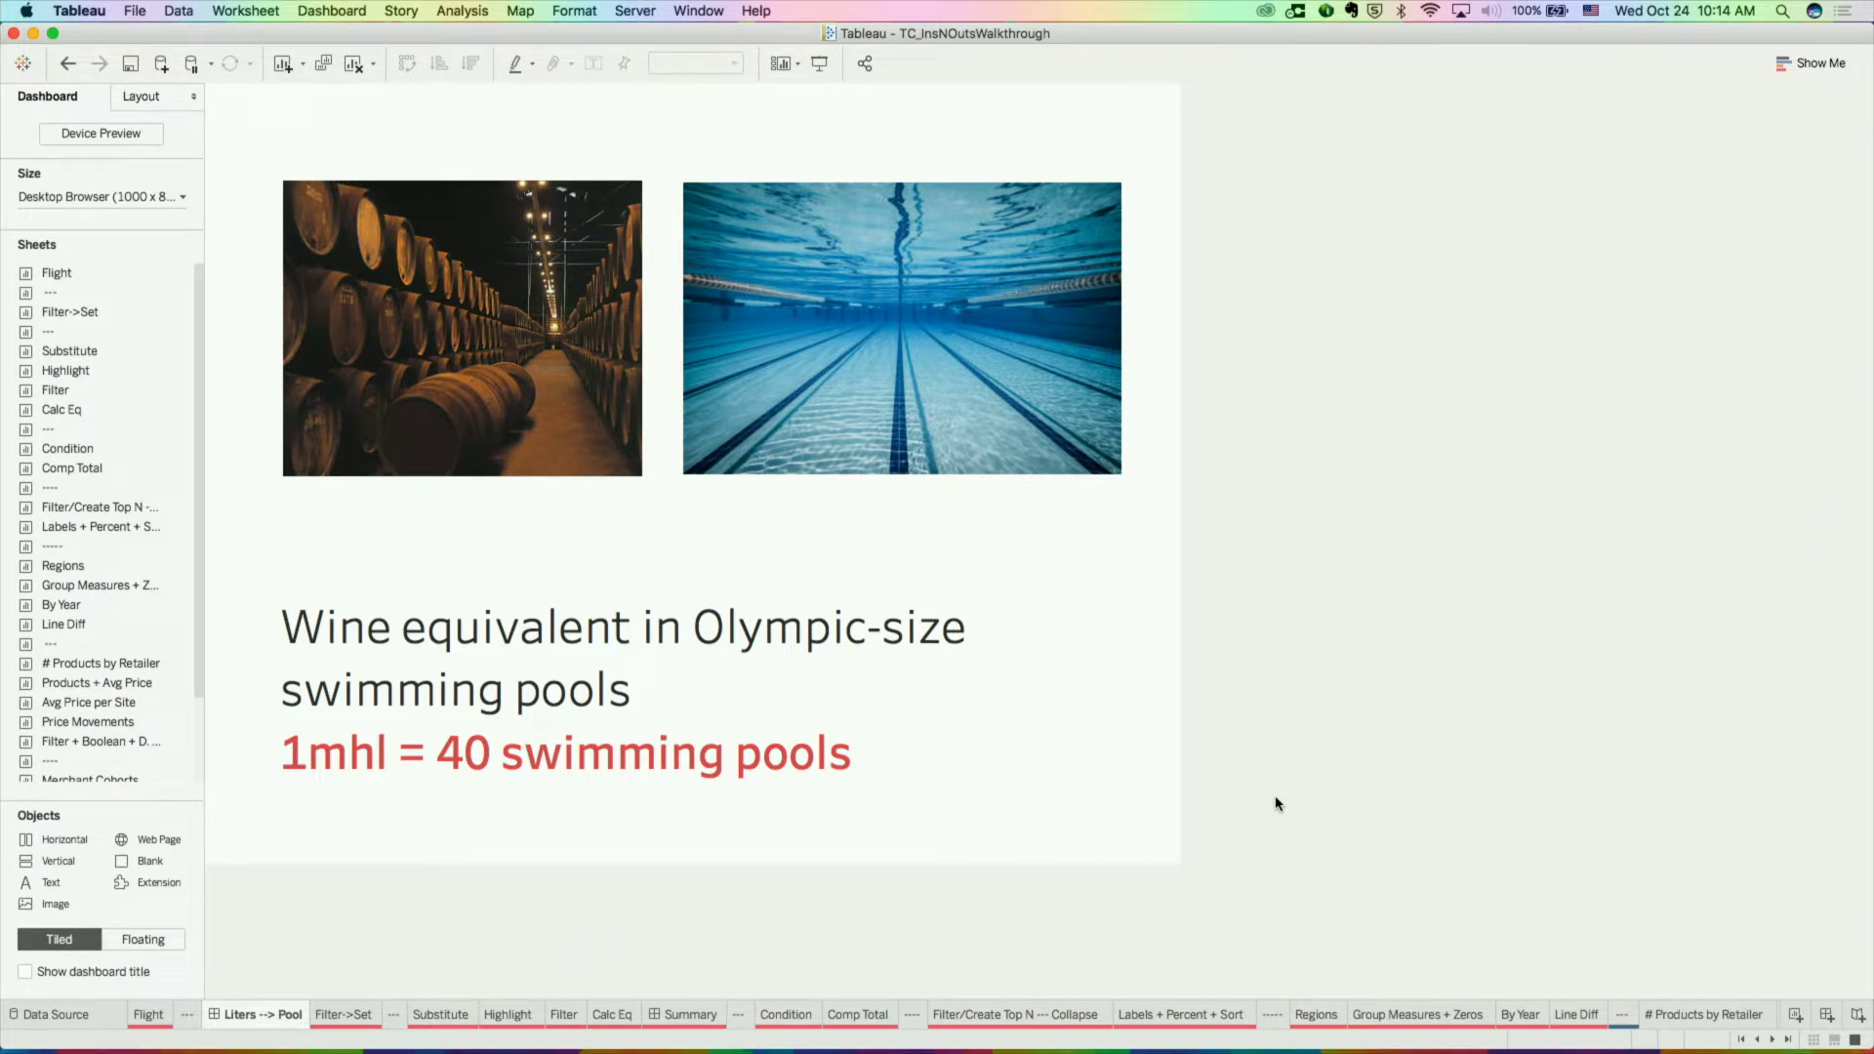
left_click(338, 1015)
left_click(119, 568)
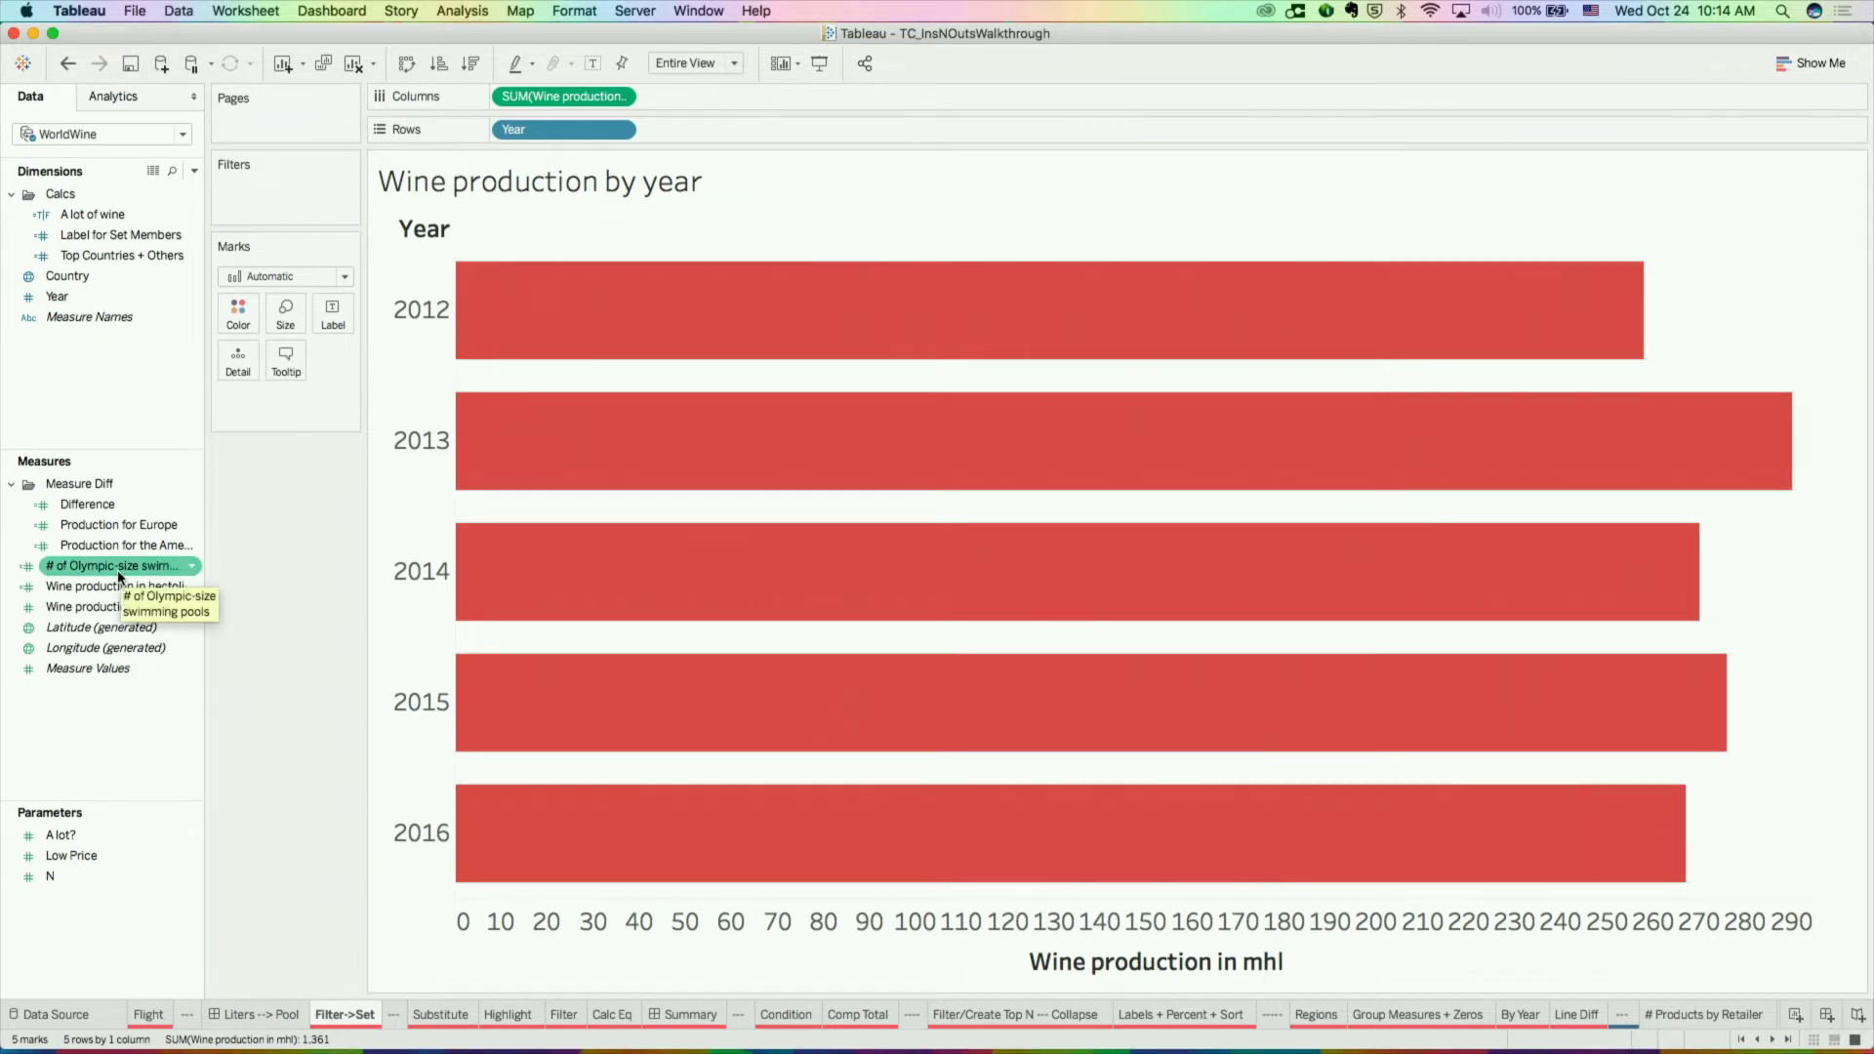
left_click_drag(119, 576, 558, 101)
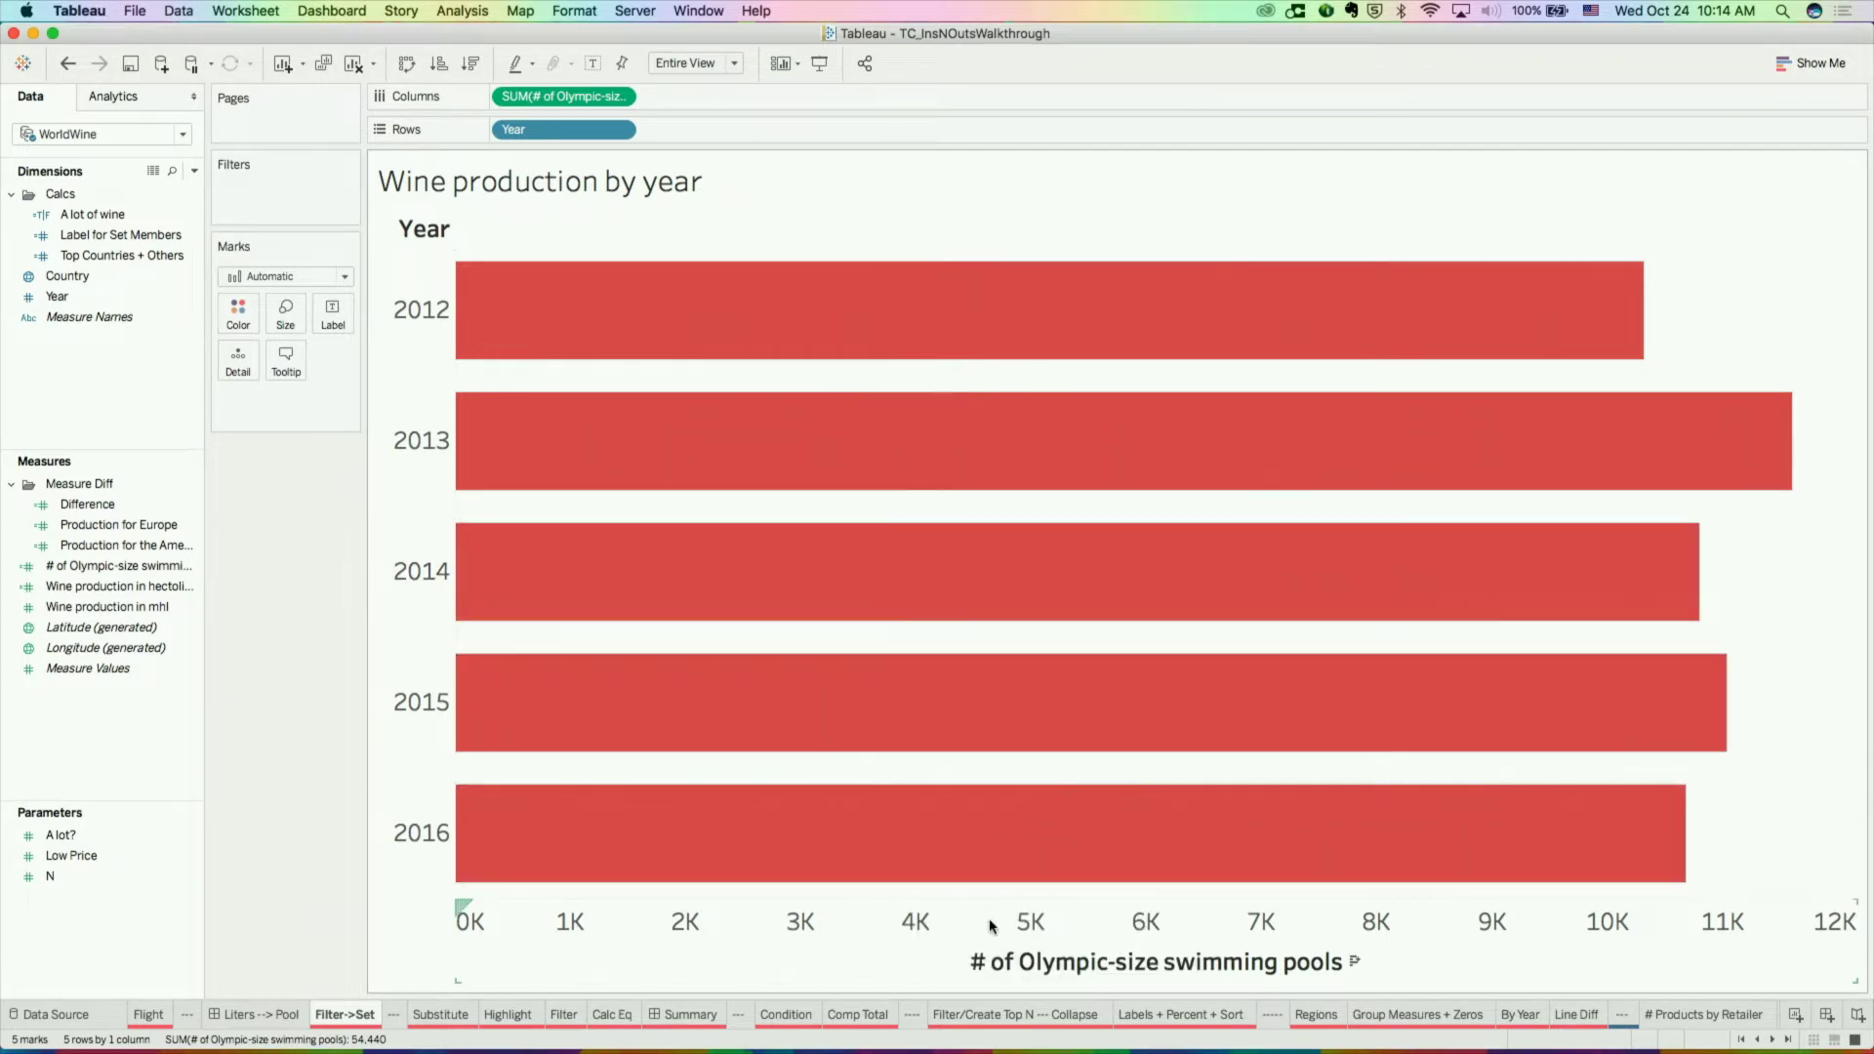
mouse_move(1299, 352)
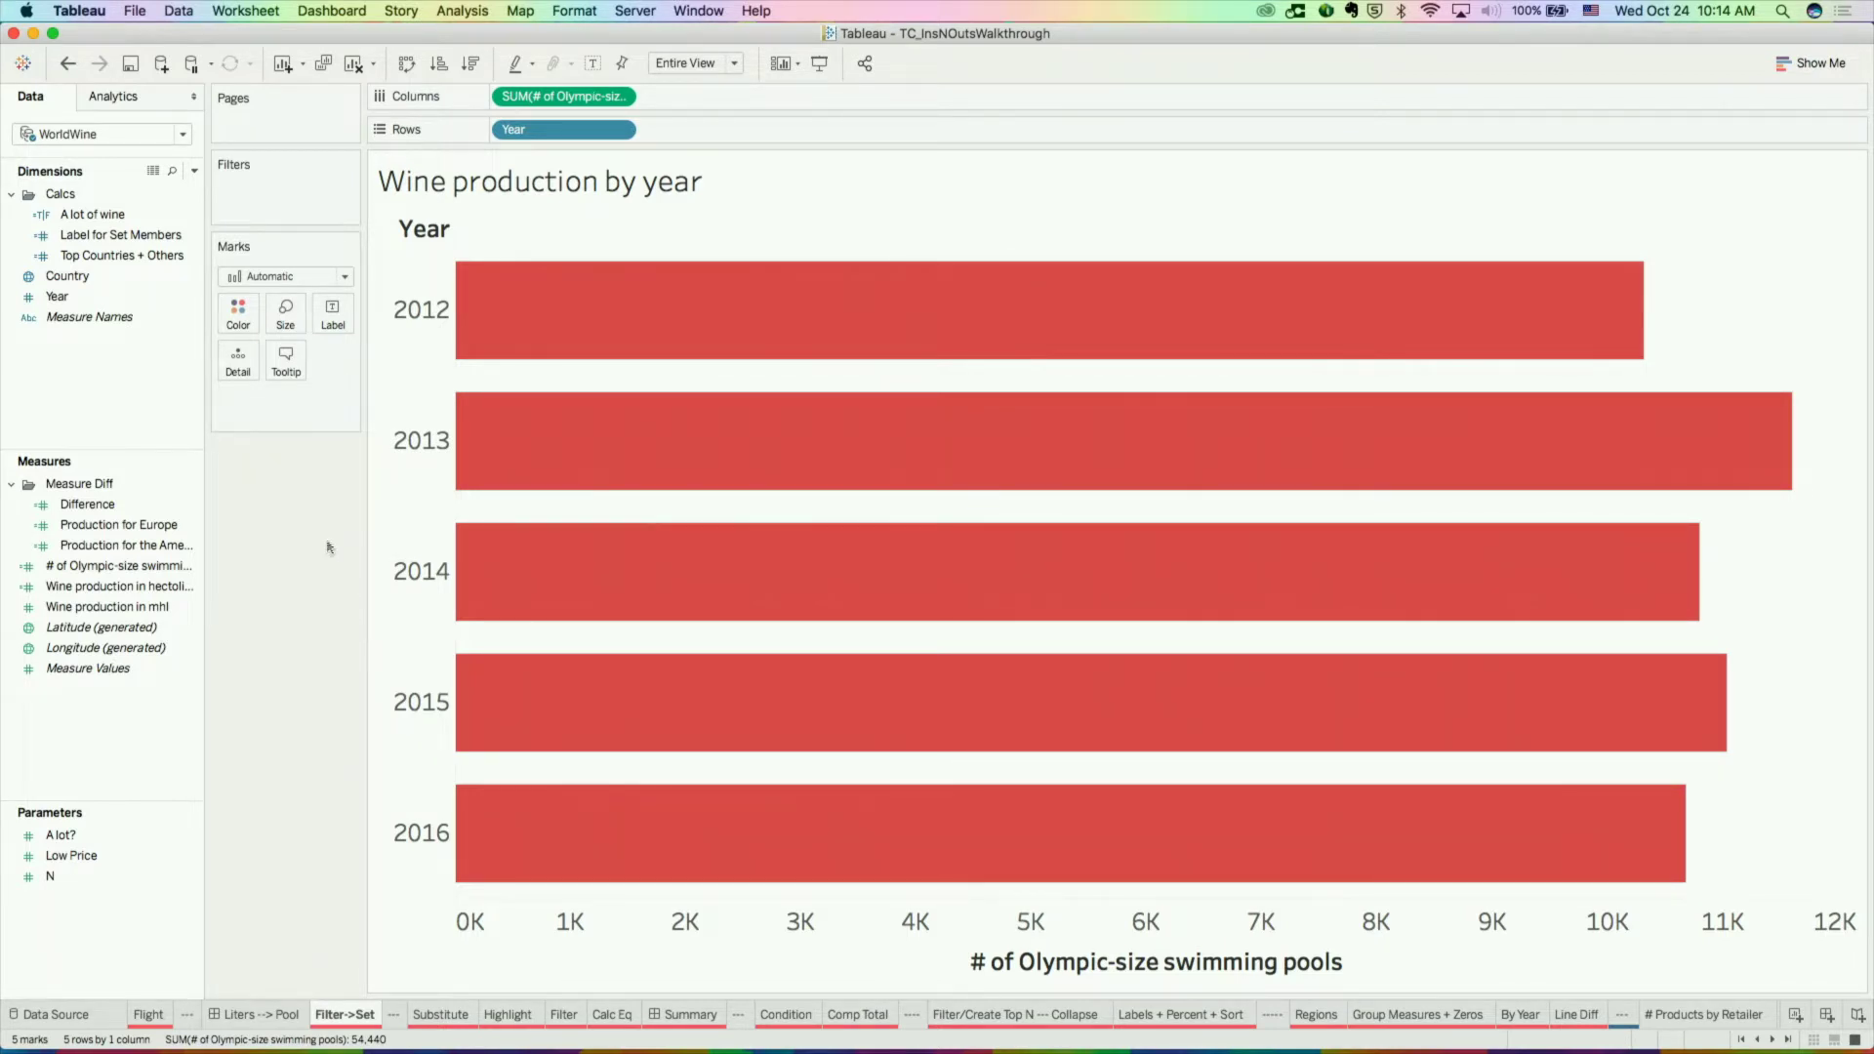
Step: Filter the wine production chart by Country so only Italy is included
left_click_drag(102, 283, 254, 201)
scroll(805, 478, "down", 3)
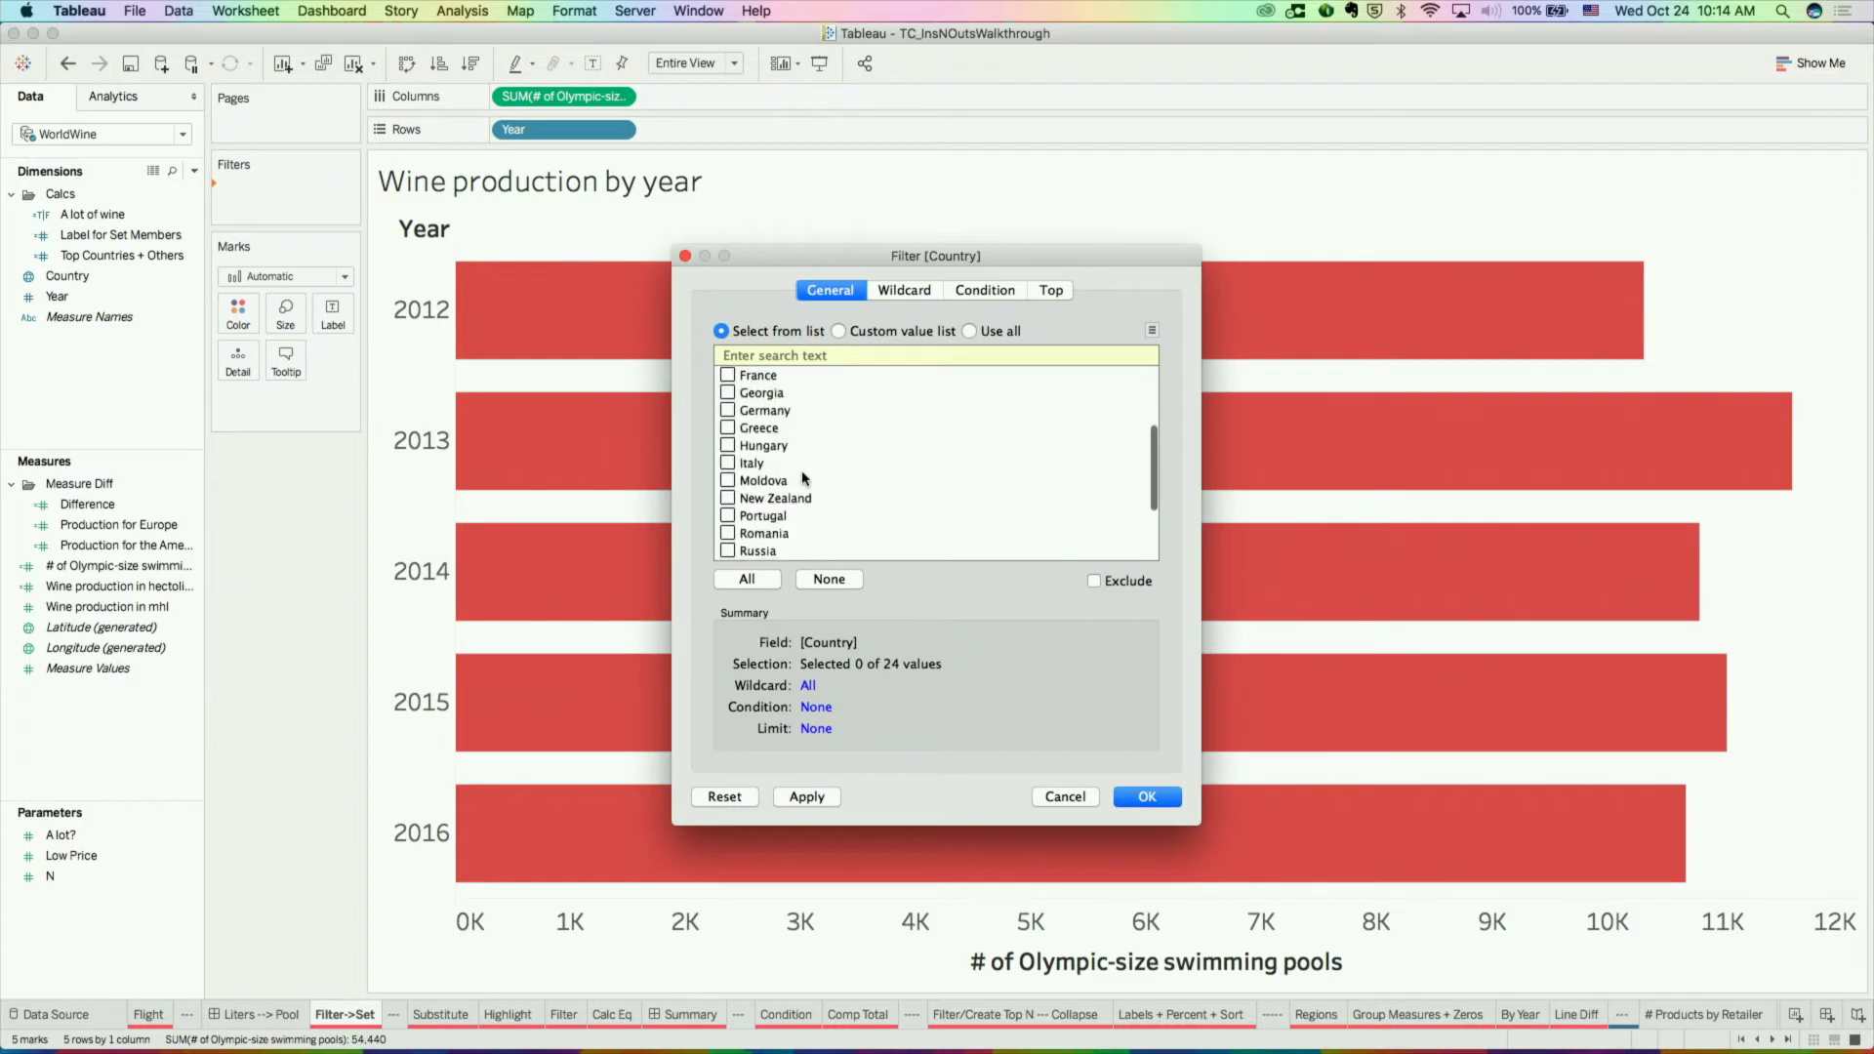
left_click(728, 462)
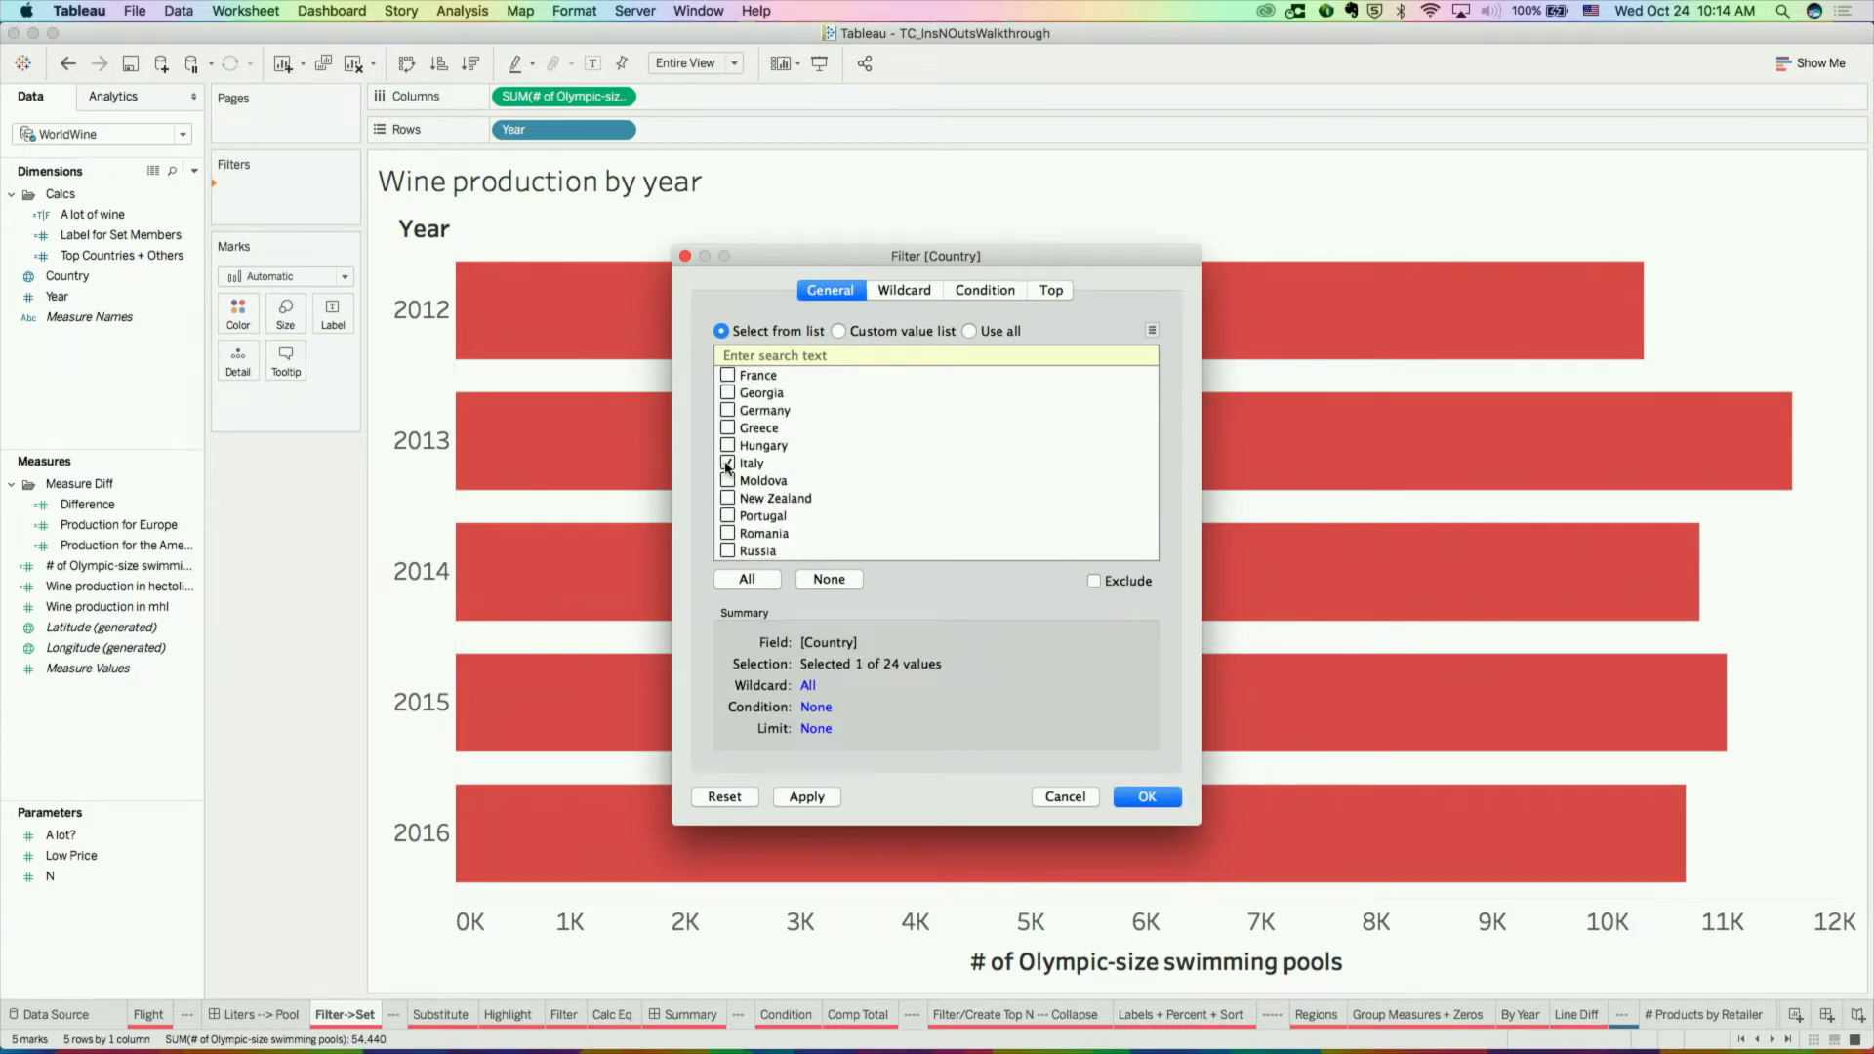
left_click(1150, 797)
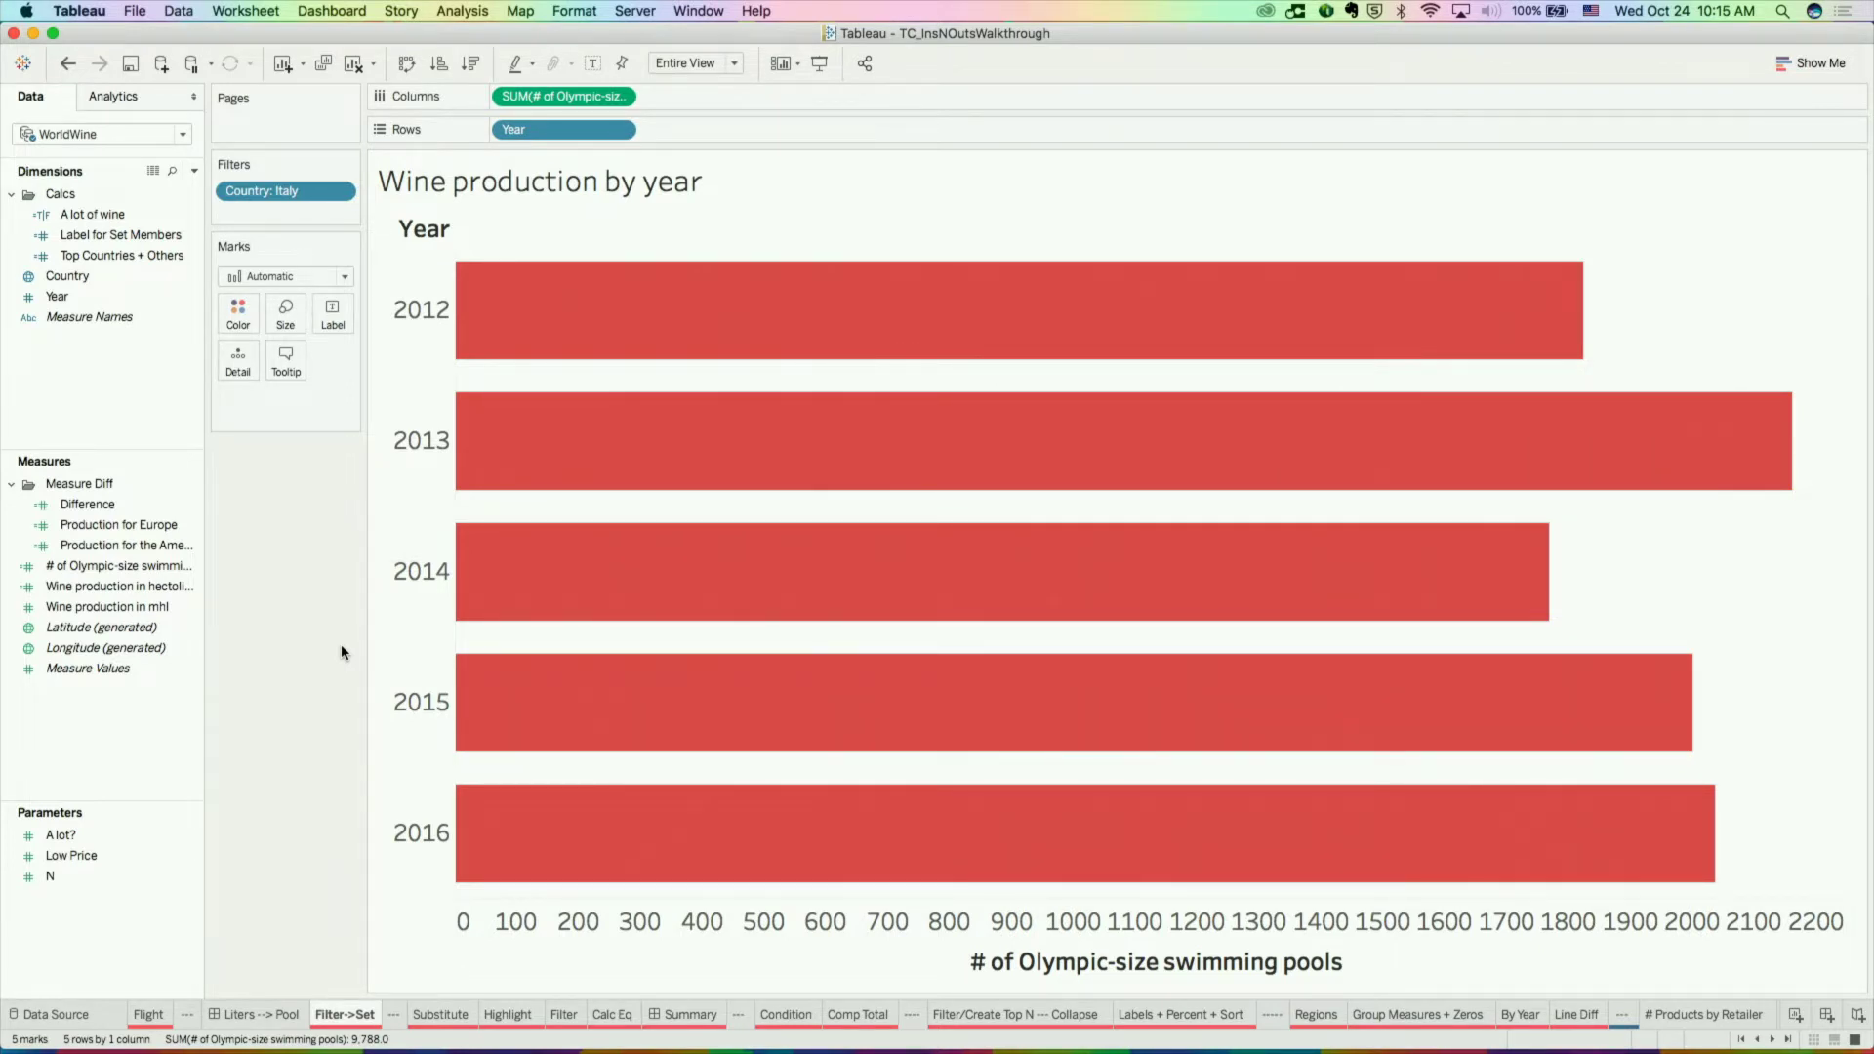
Step: Turn the Country filter into a detail of the bars and insert the Country field on its own line above the tooltip text
left_click_drag(293, 191, 234, 359)
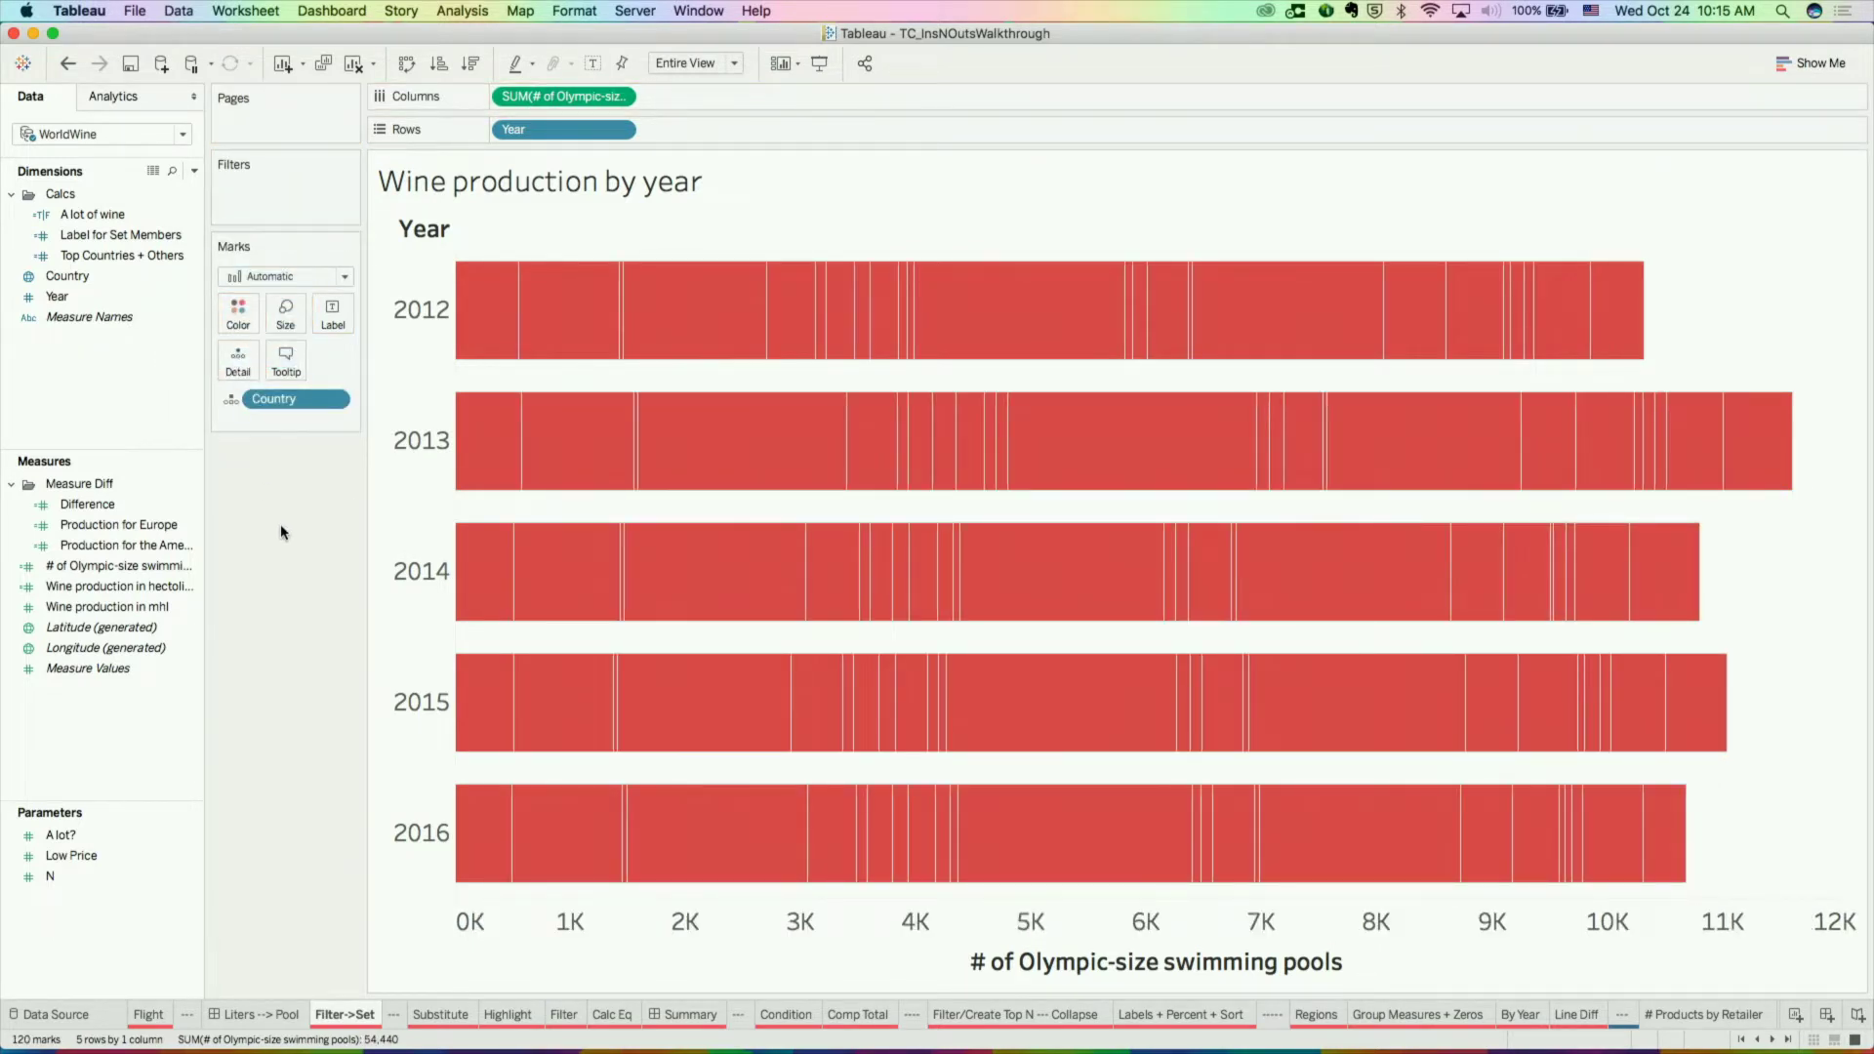
left_click(287, 359)
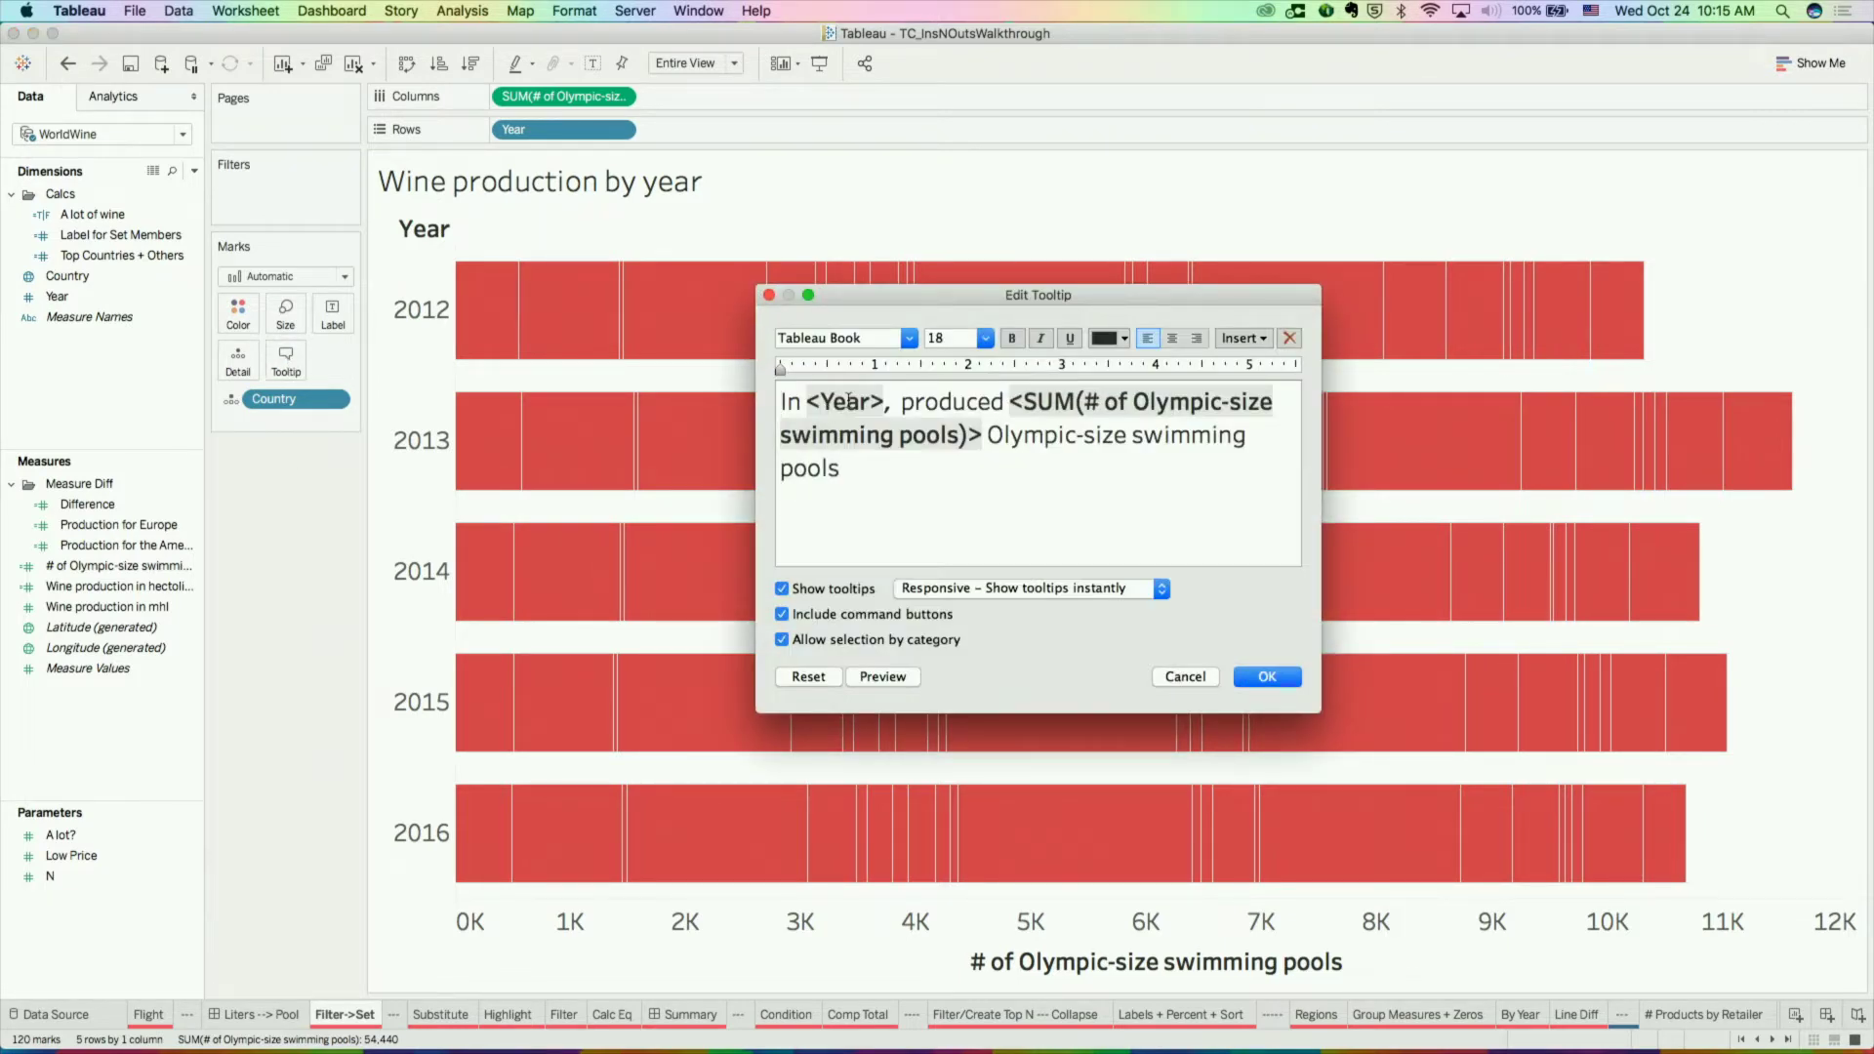
key("Return")
key("Up")
left_click(1243, 338)
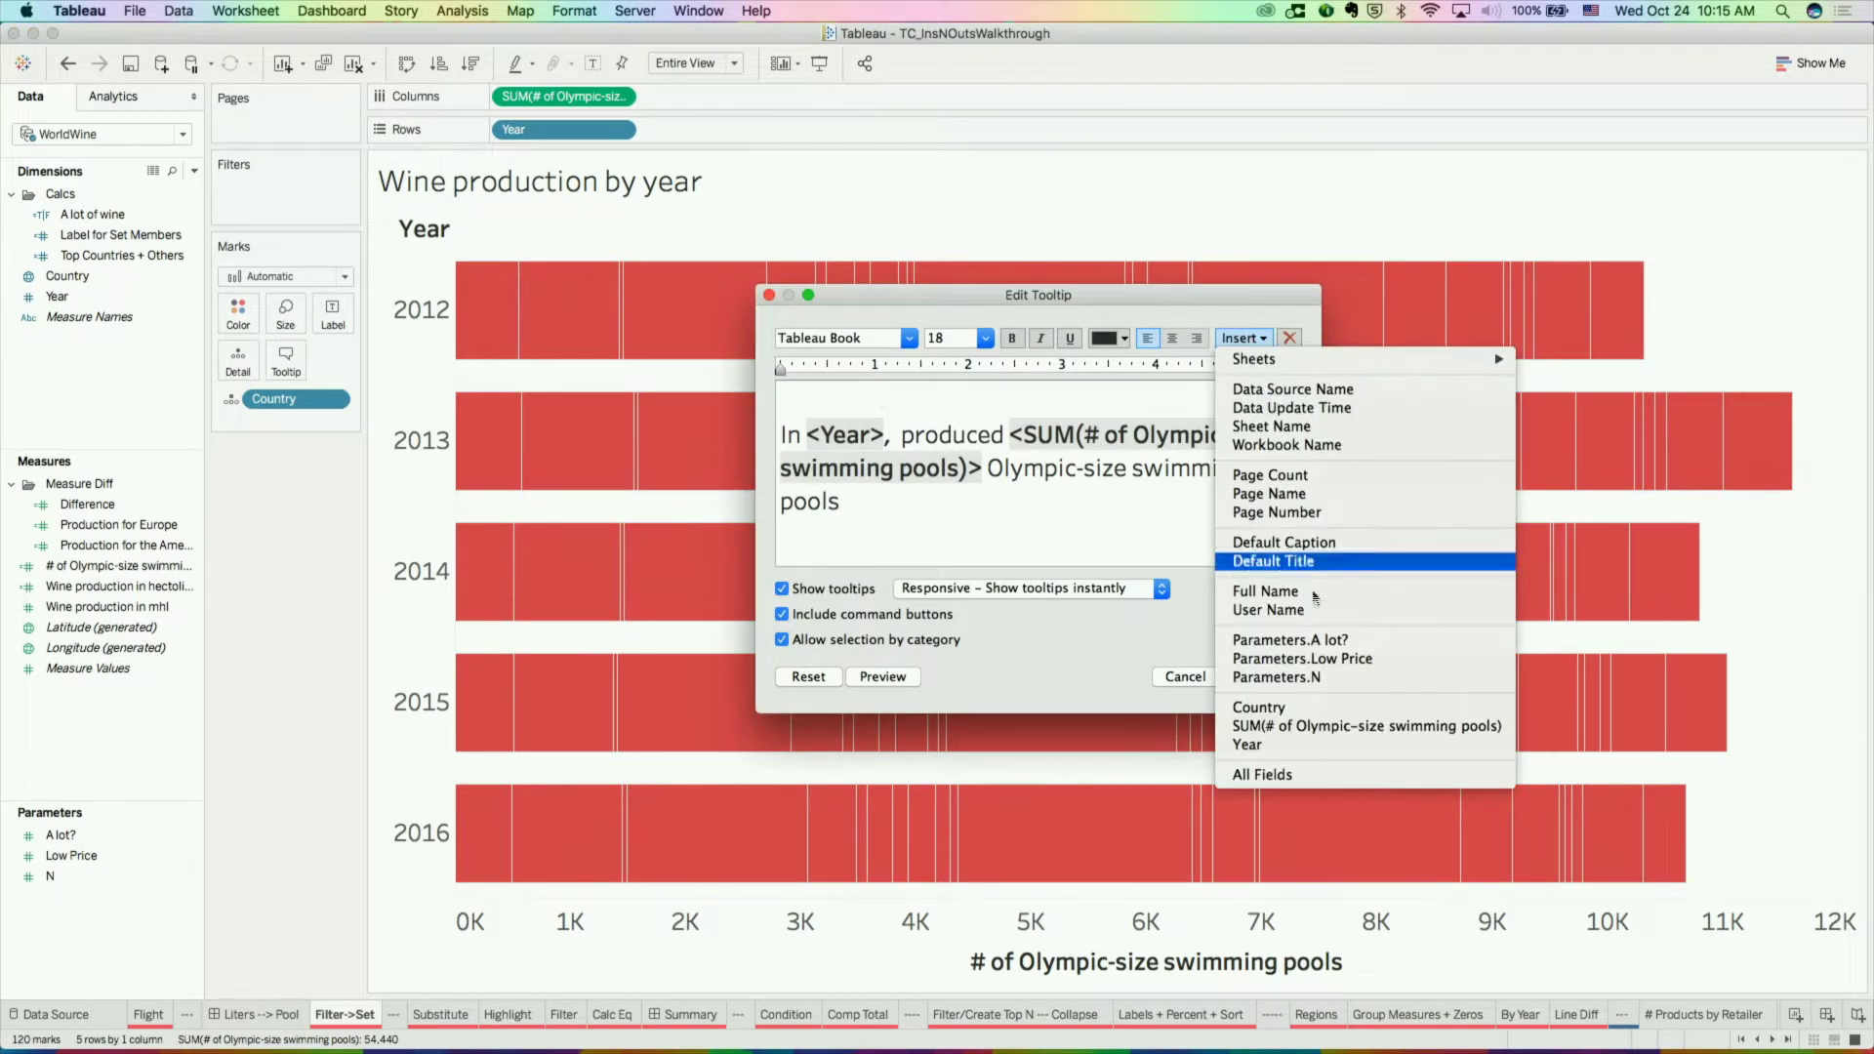
left_click(1308, 707)
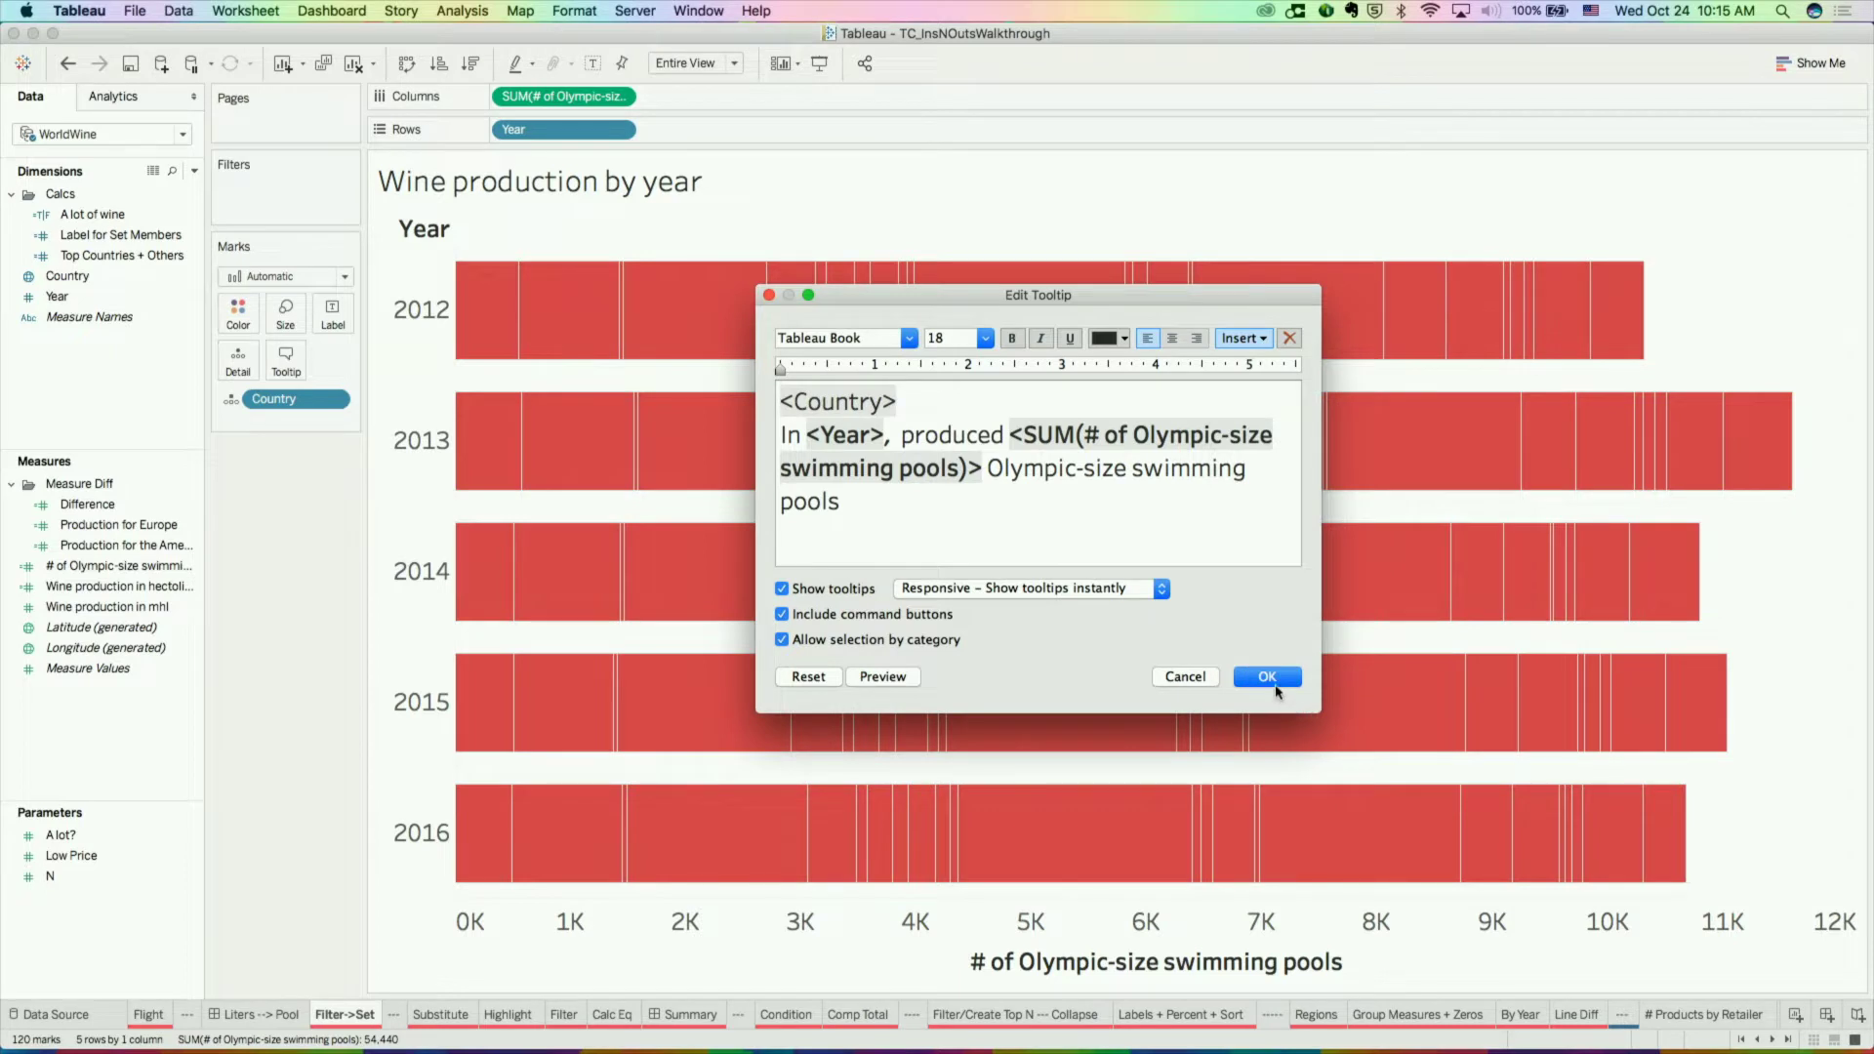
left_click(1269, 677)
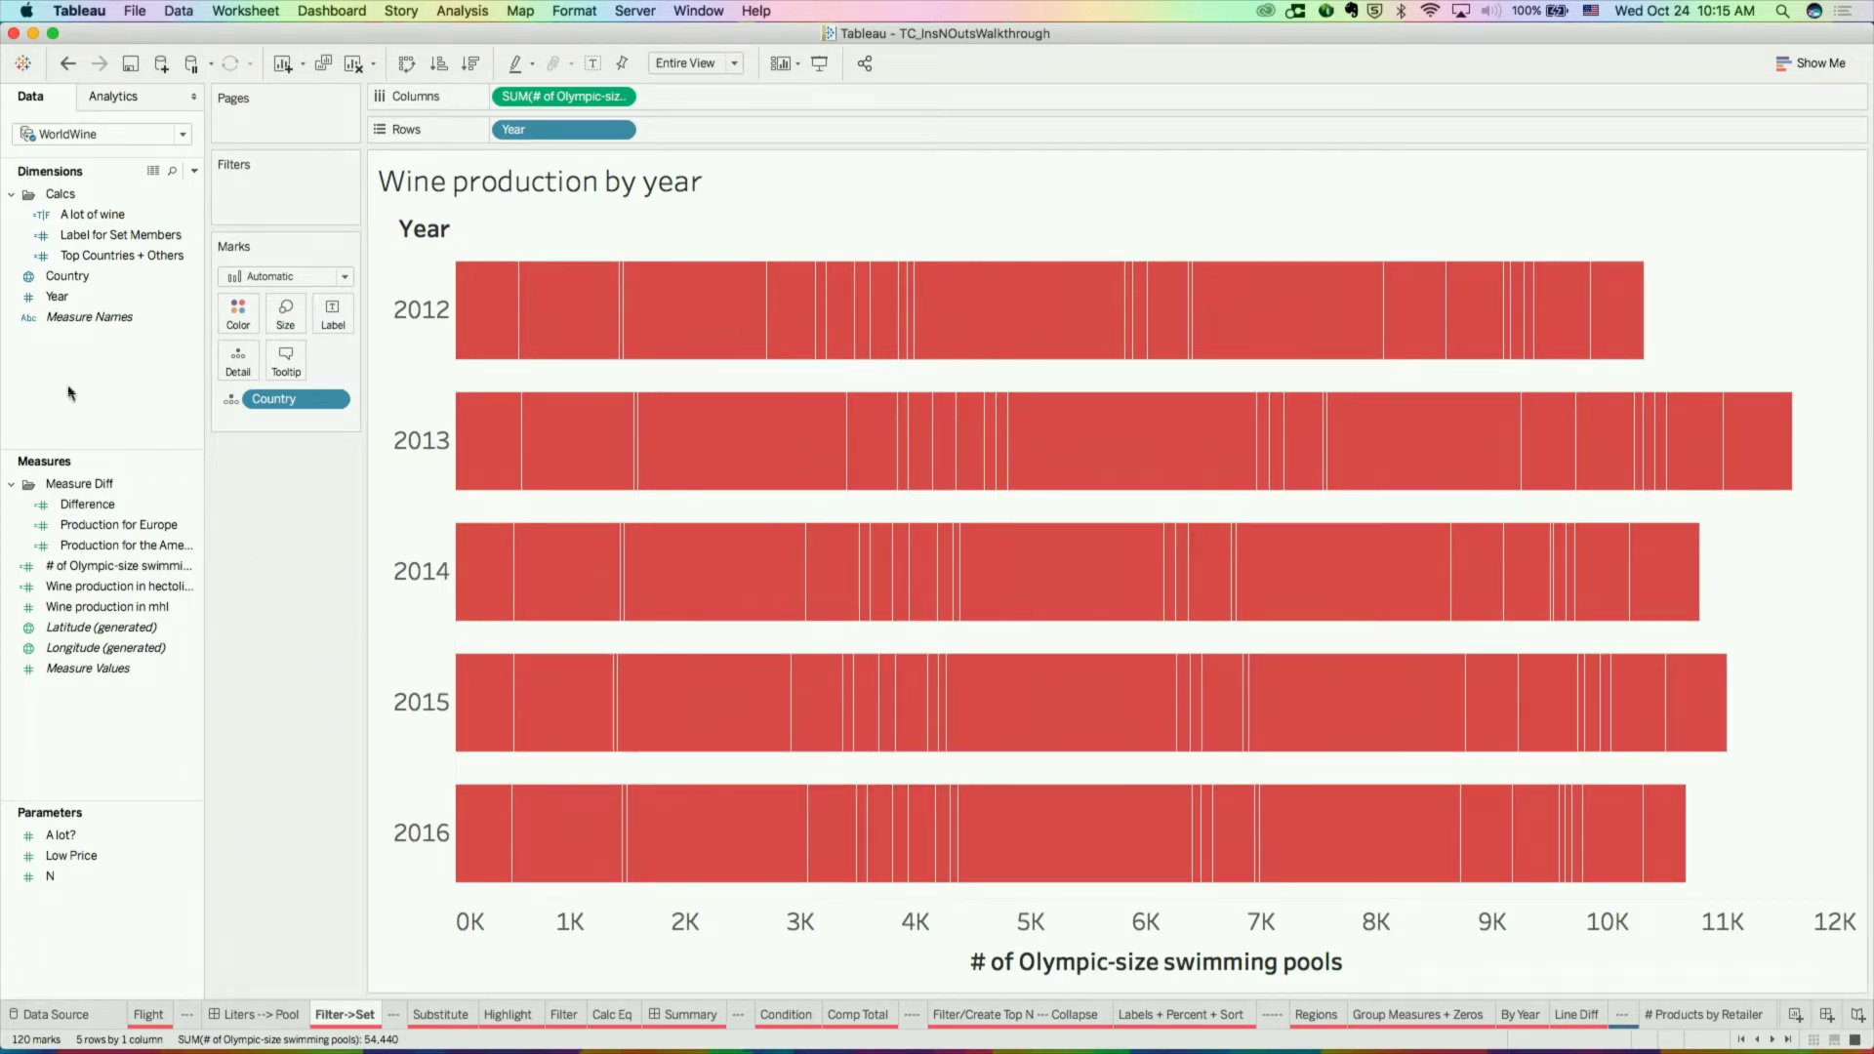
Step: Create a set named "My countries" from the Country dimension with Italy as its only member
left_click(83, 278)
left_click(193, 277)
mouse_move(329, 426)
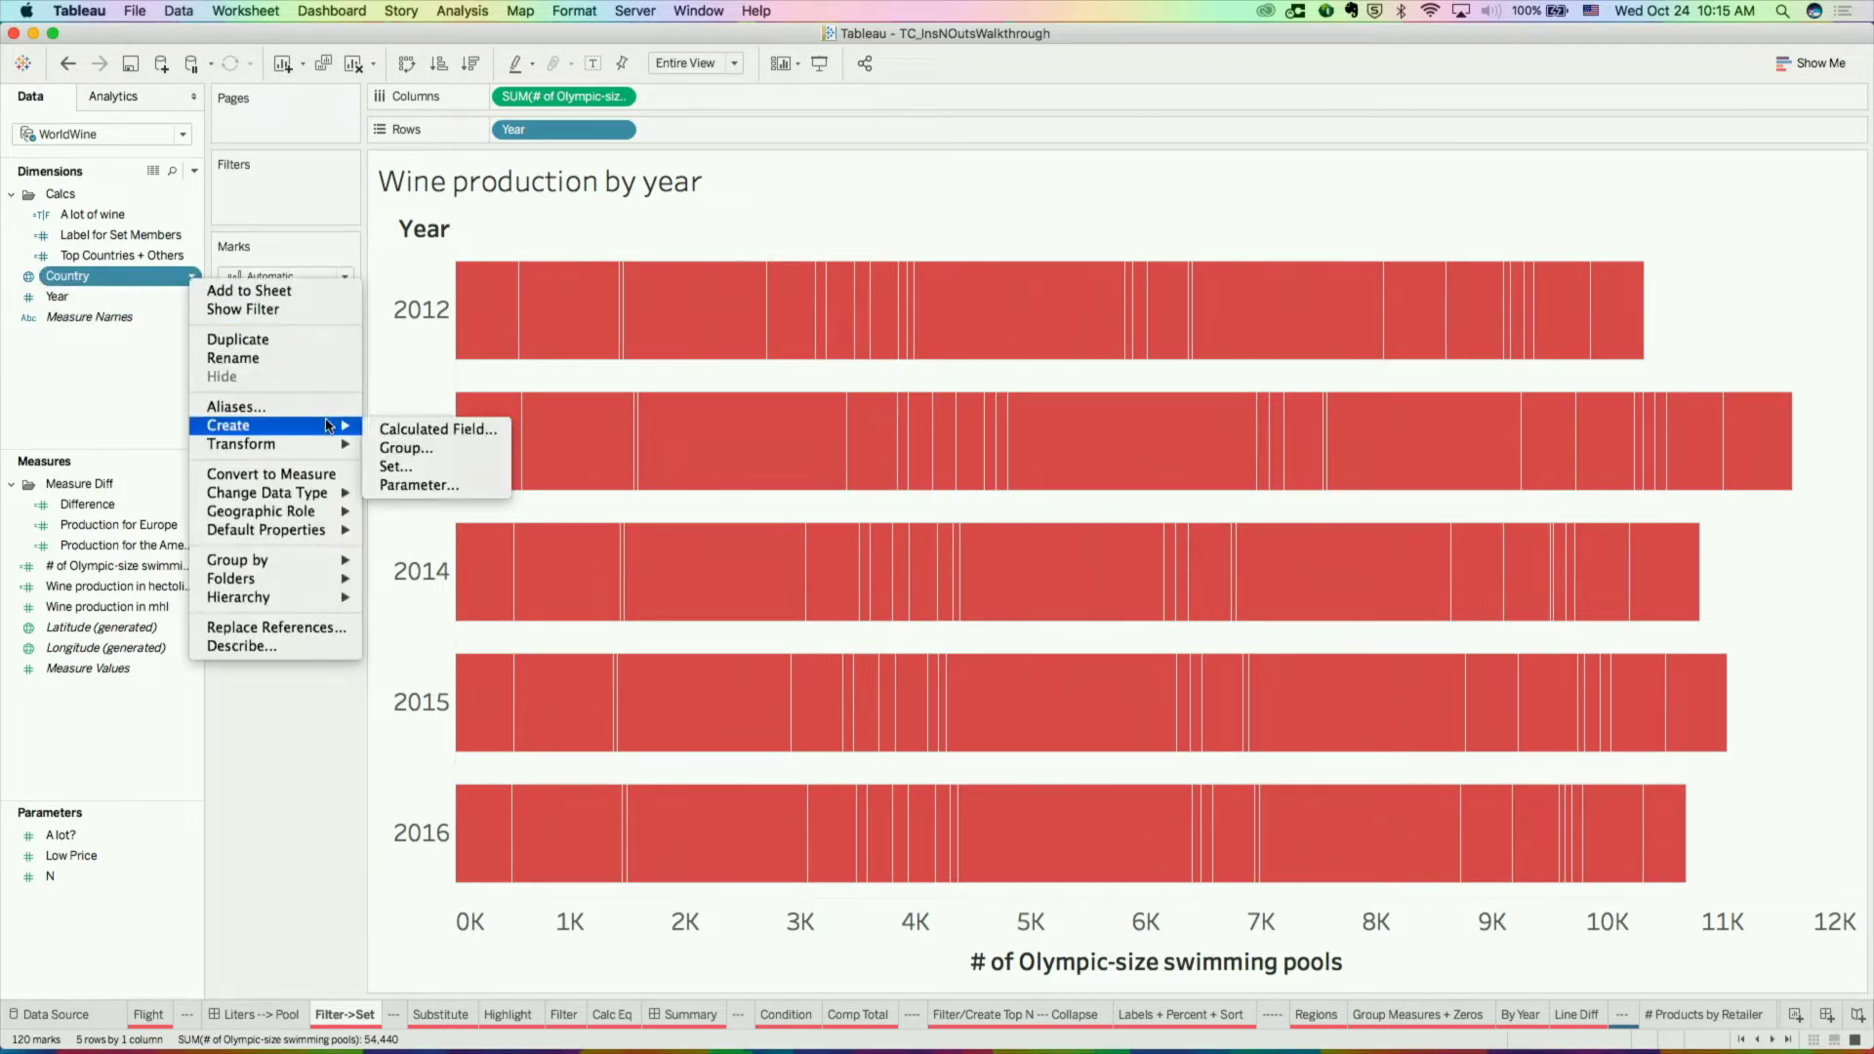
left_click(426, 466)
key("BackSpace")
key("BackSpace")
key("BackSpace")
key("BackSpace")
key("BackSpace")
type("My co")
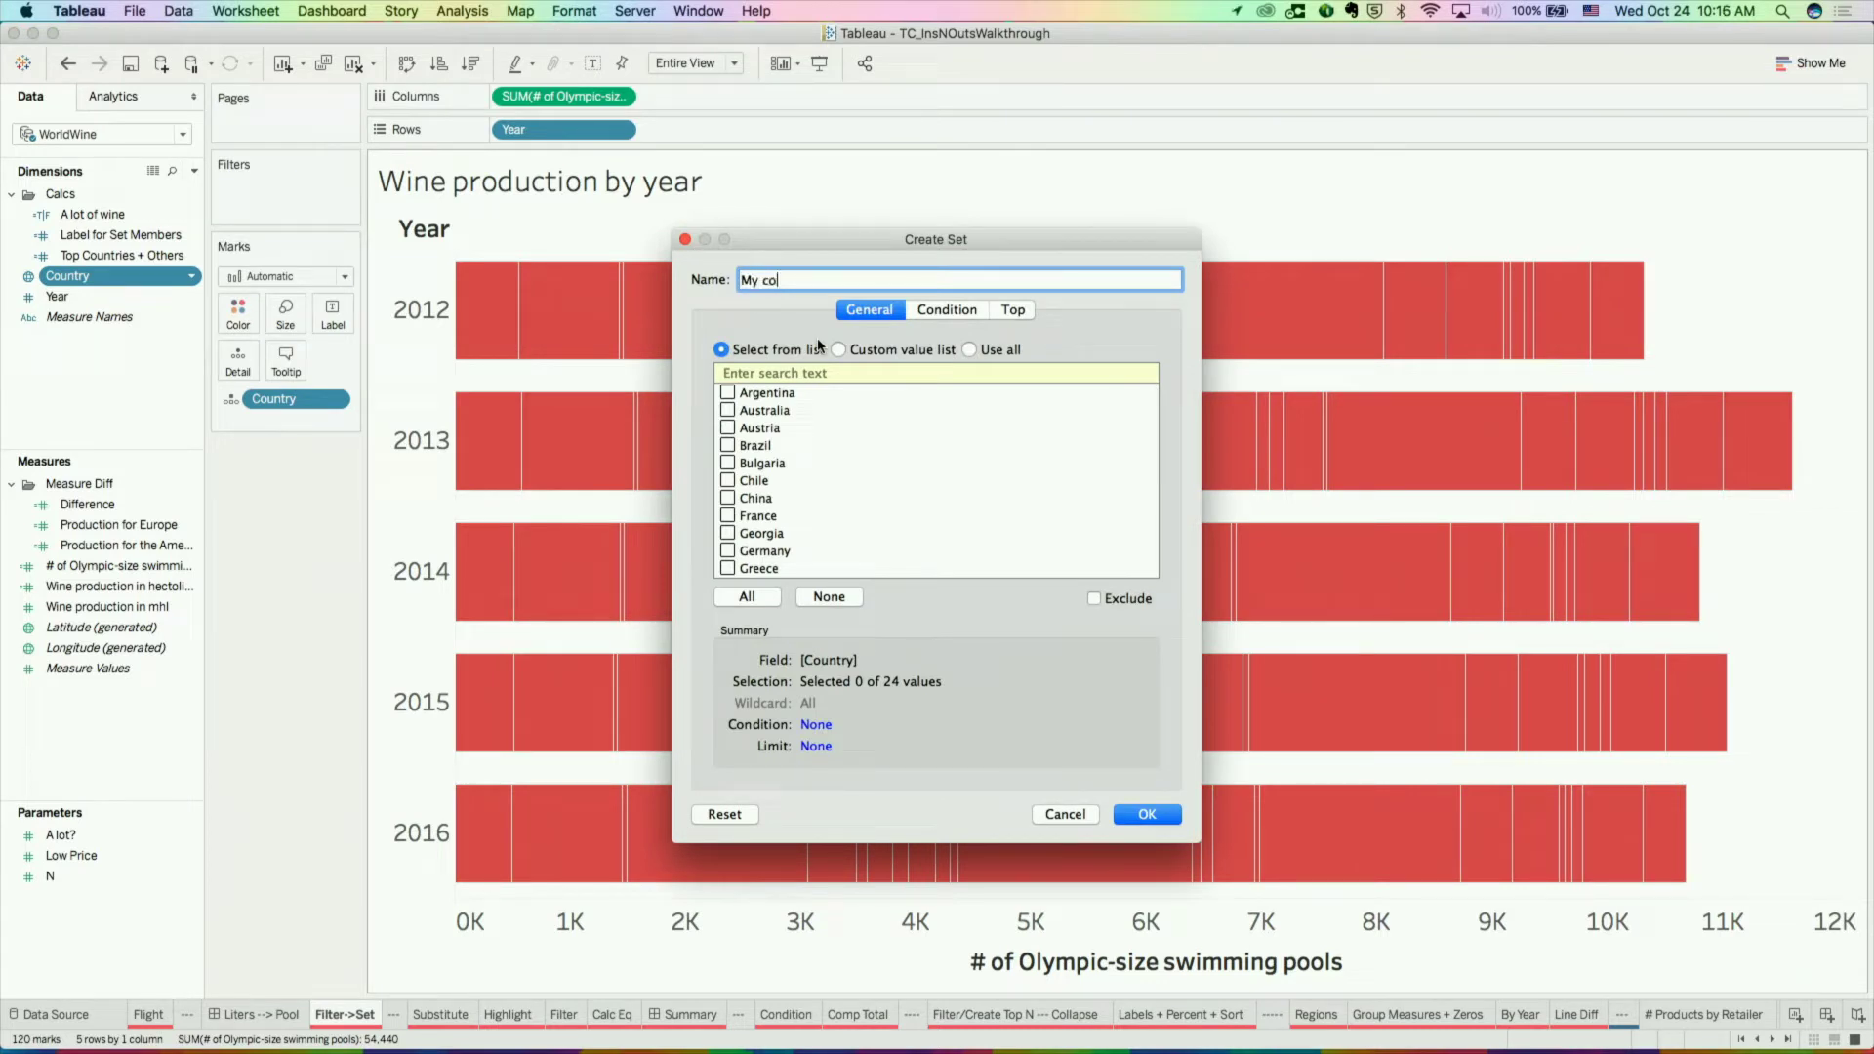
type("untries")
scroll(785, 515, "down", 3)
left_click(728, 507)
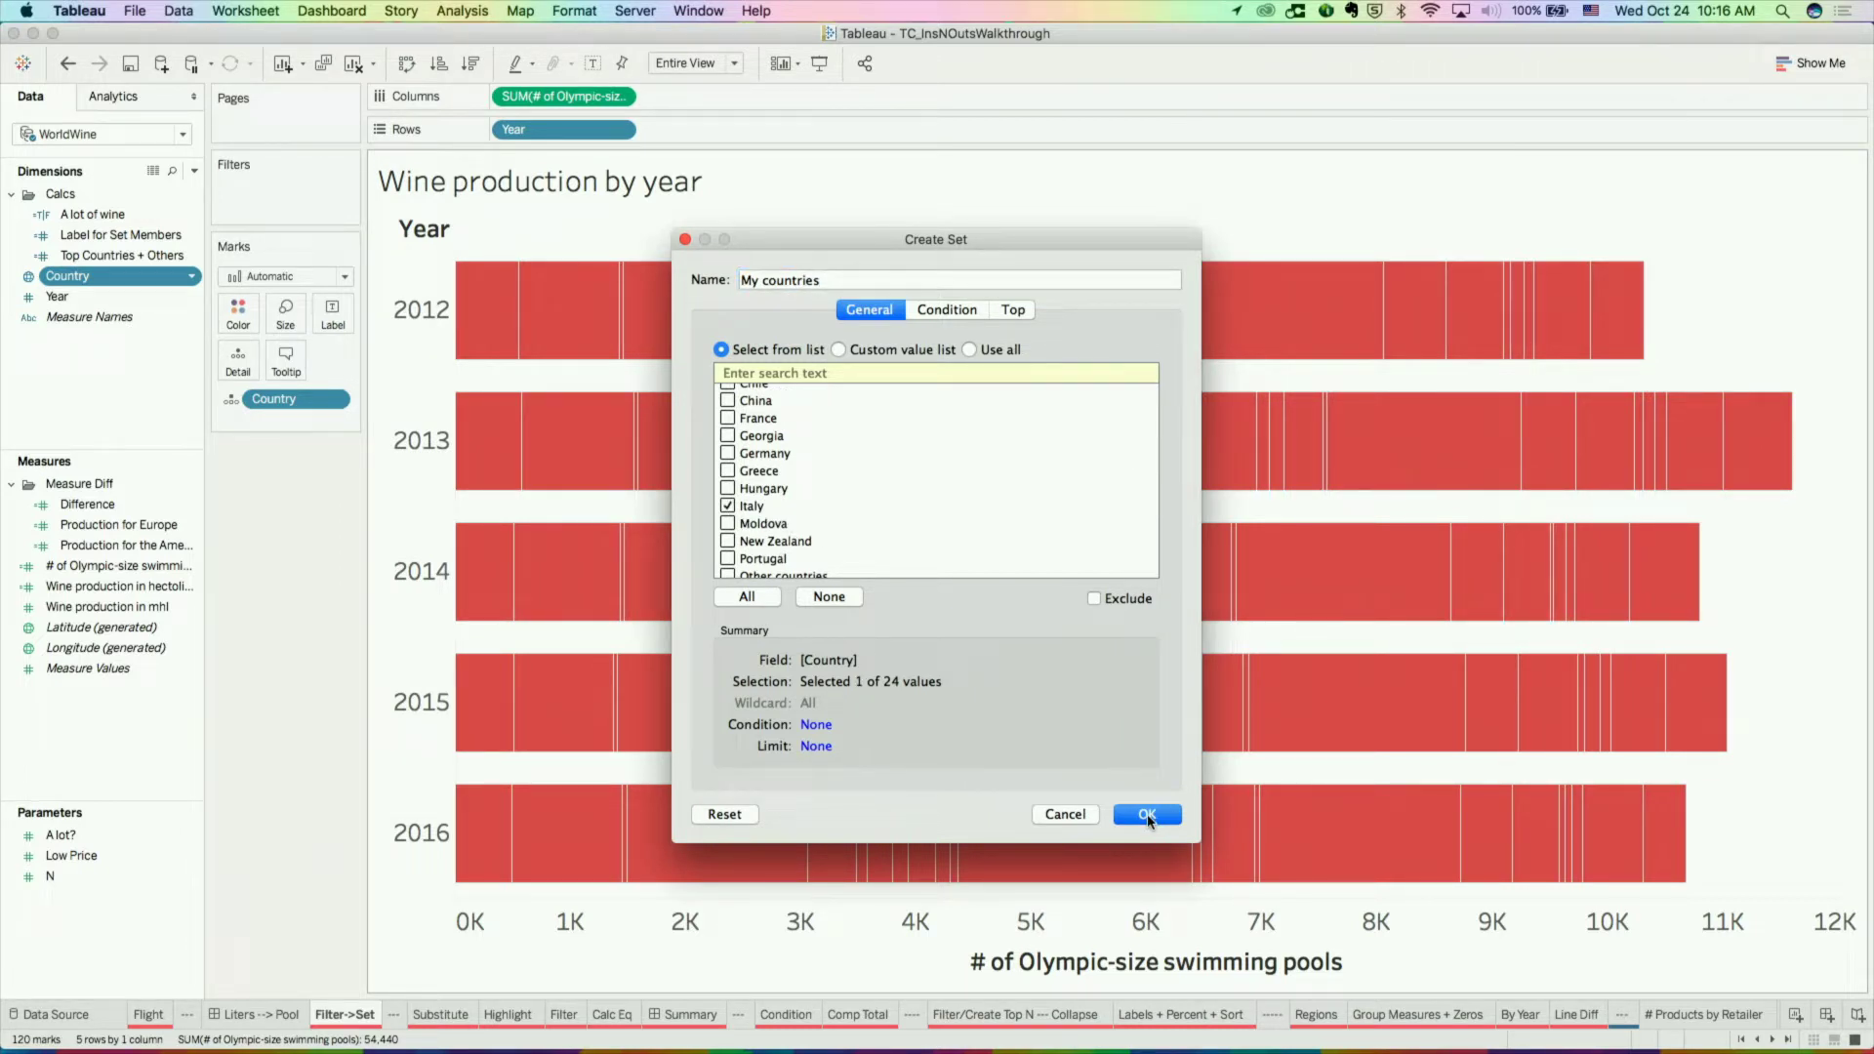
left_click(1147, 815)
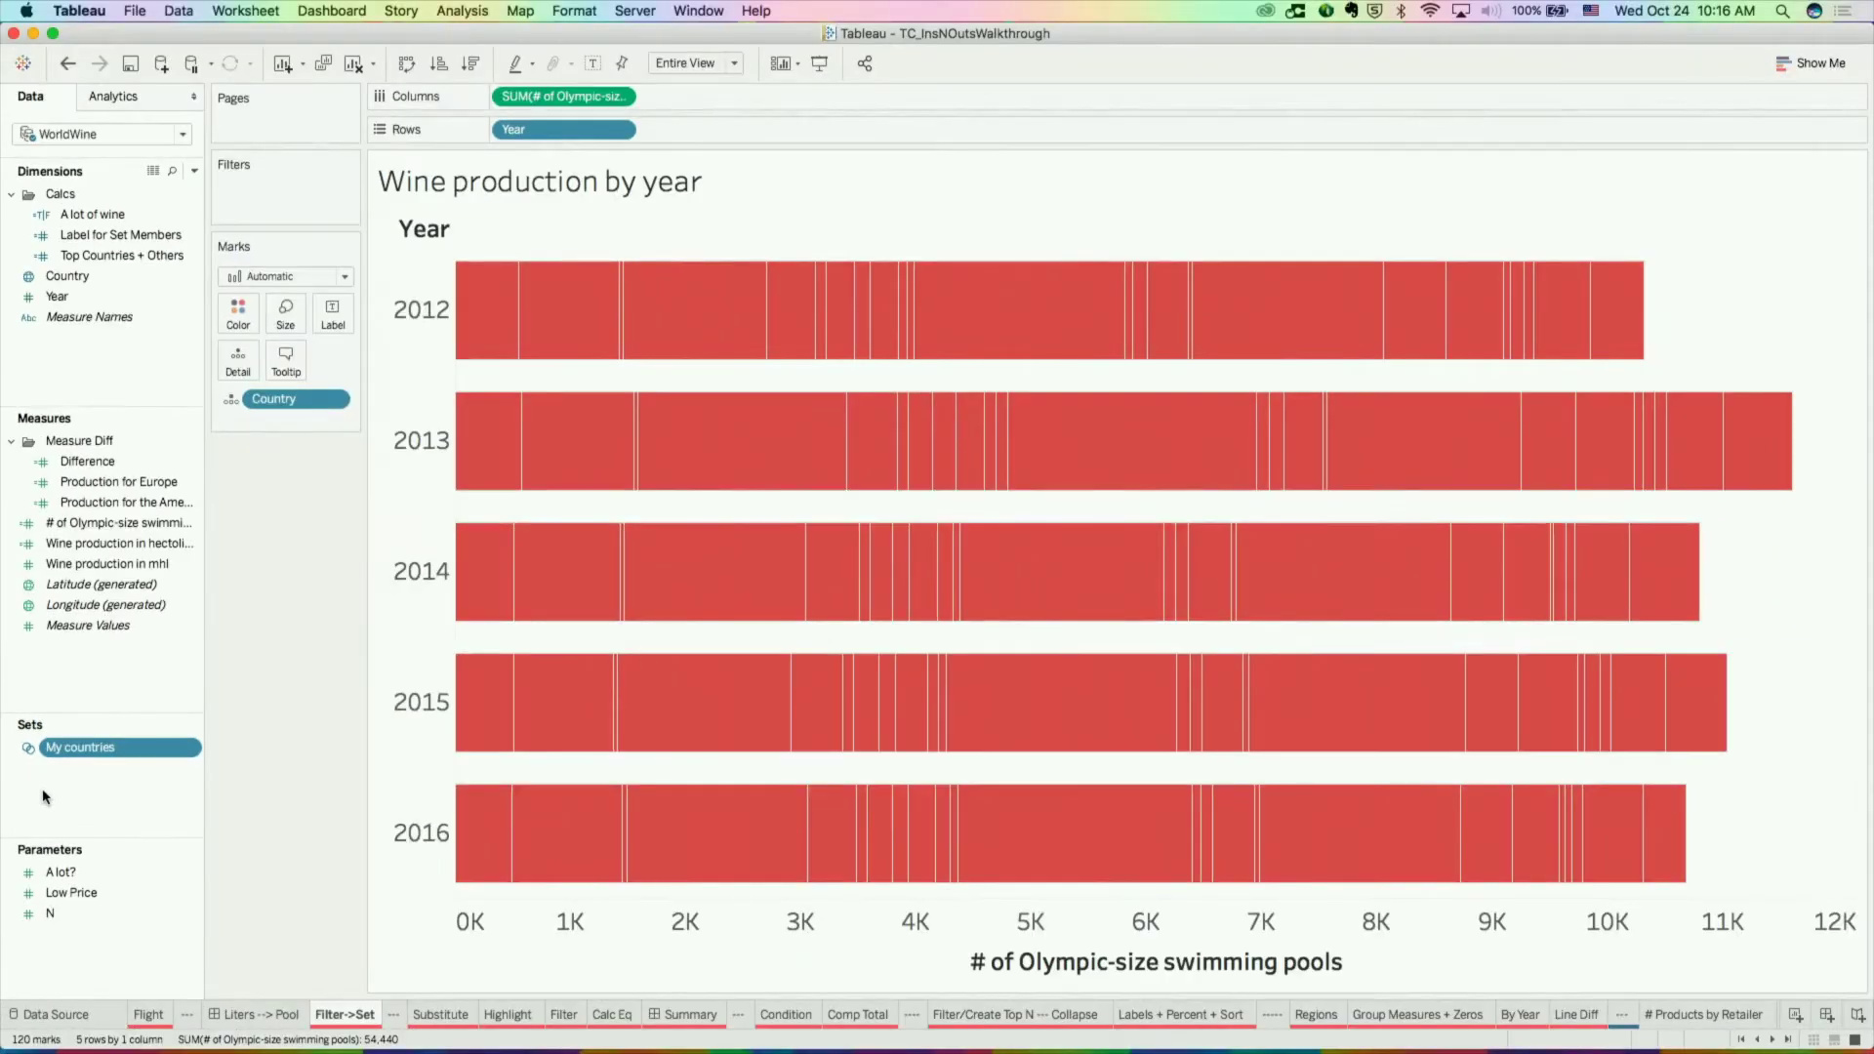
Step: Color the bars by the My countries set and reorder its color legend so Out precedes In
left_click_drag(79, 752, 238, 310)
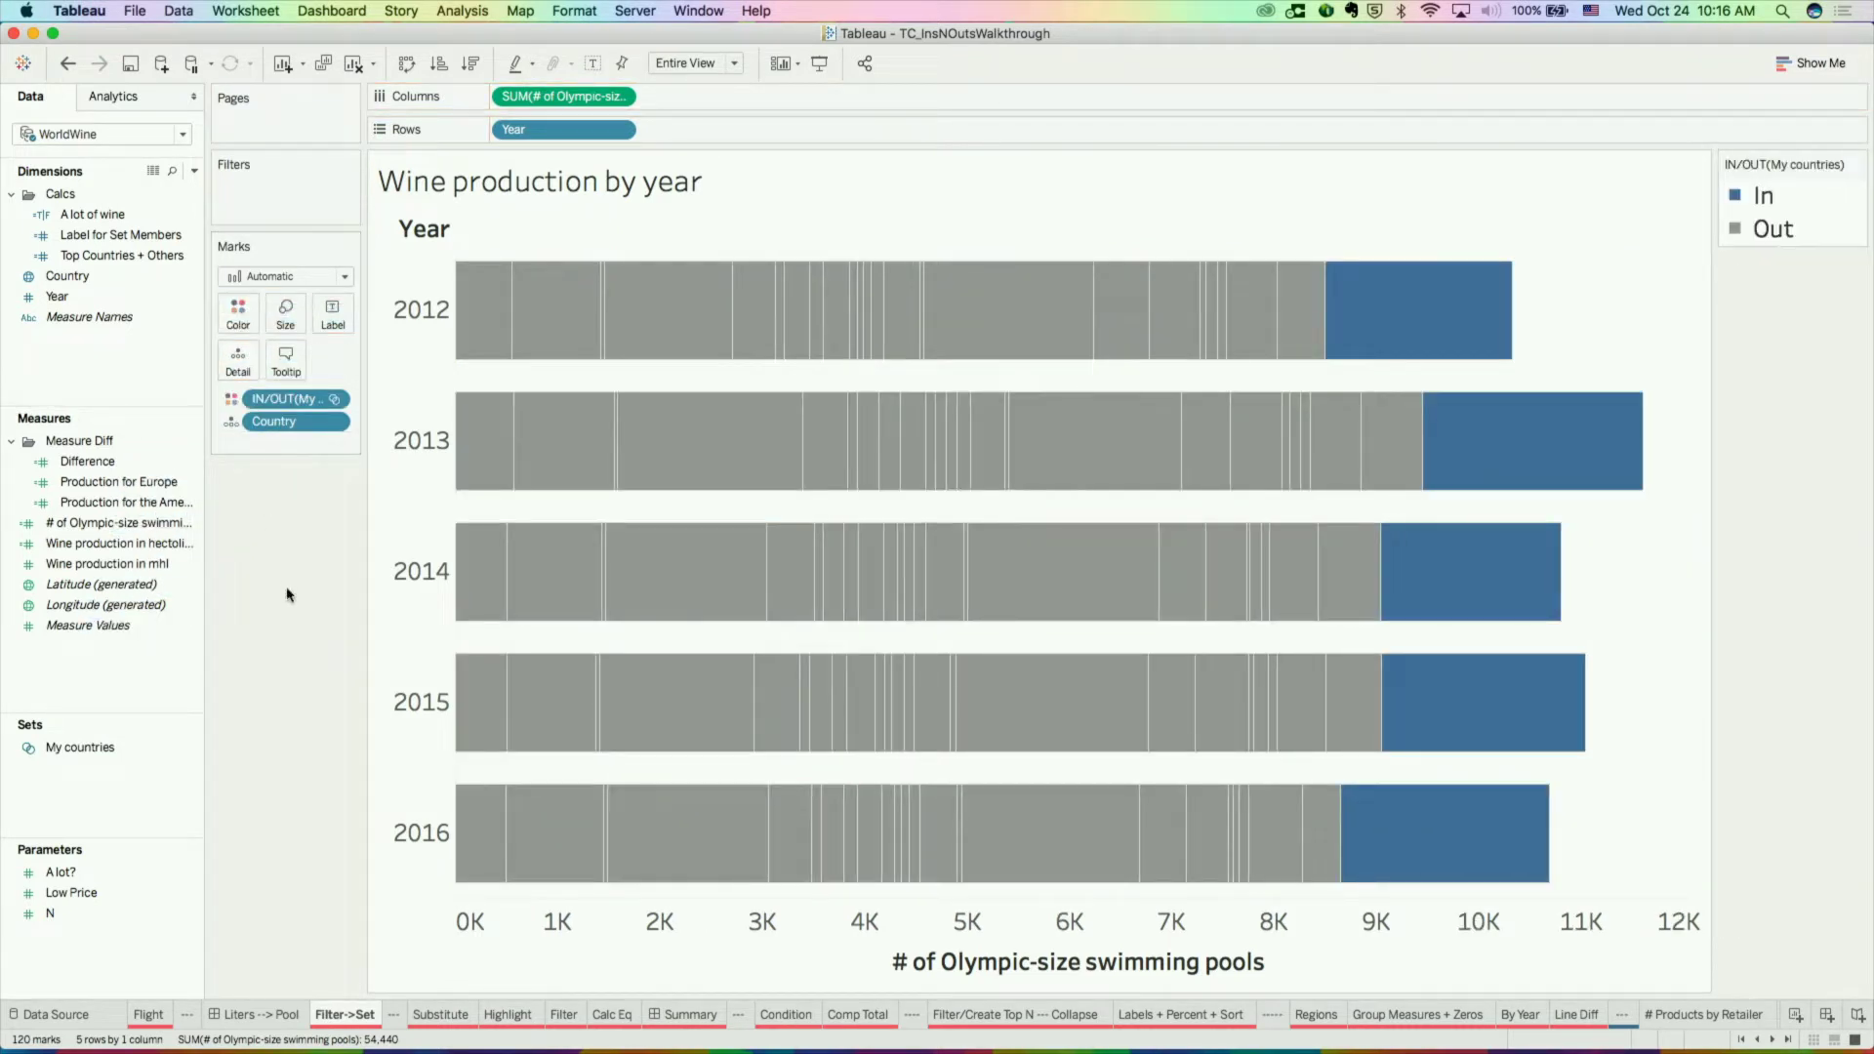
mouse_move(1461, 308)
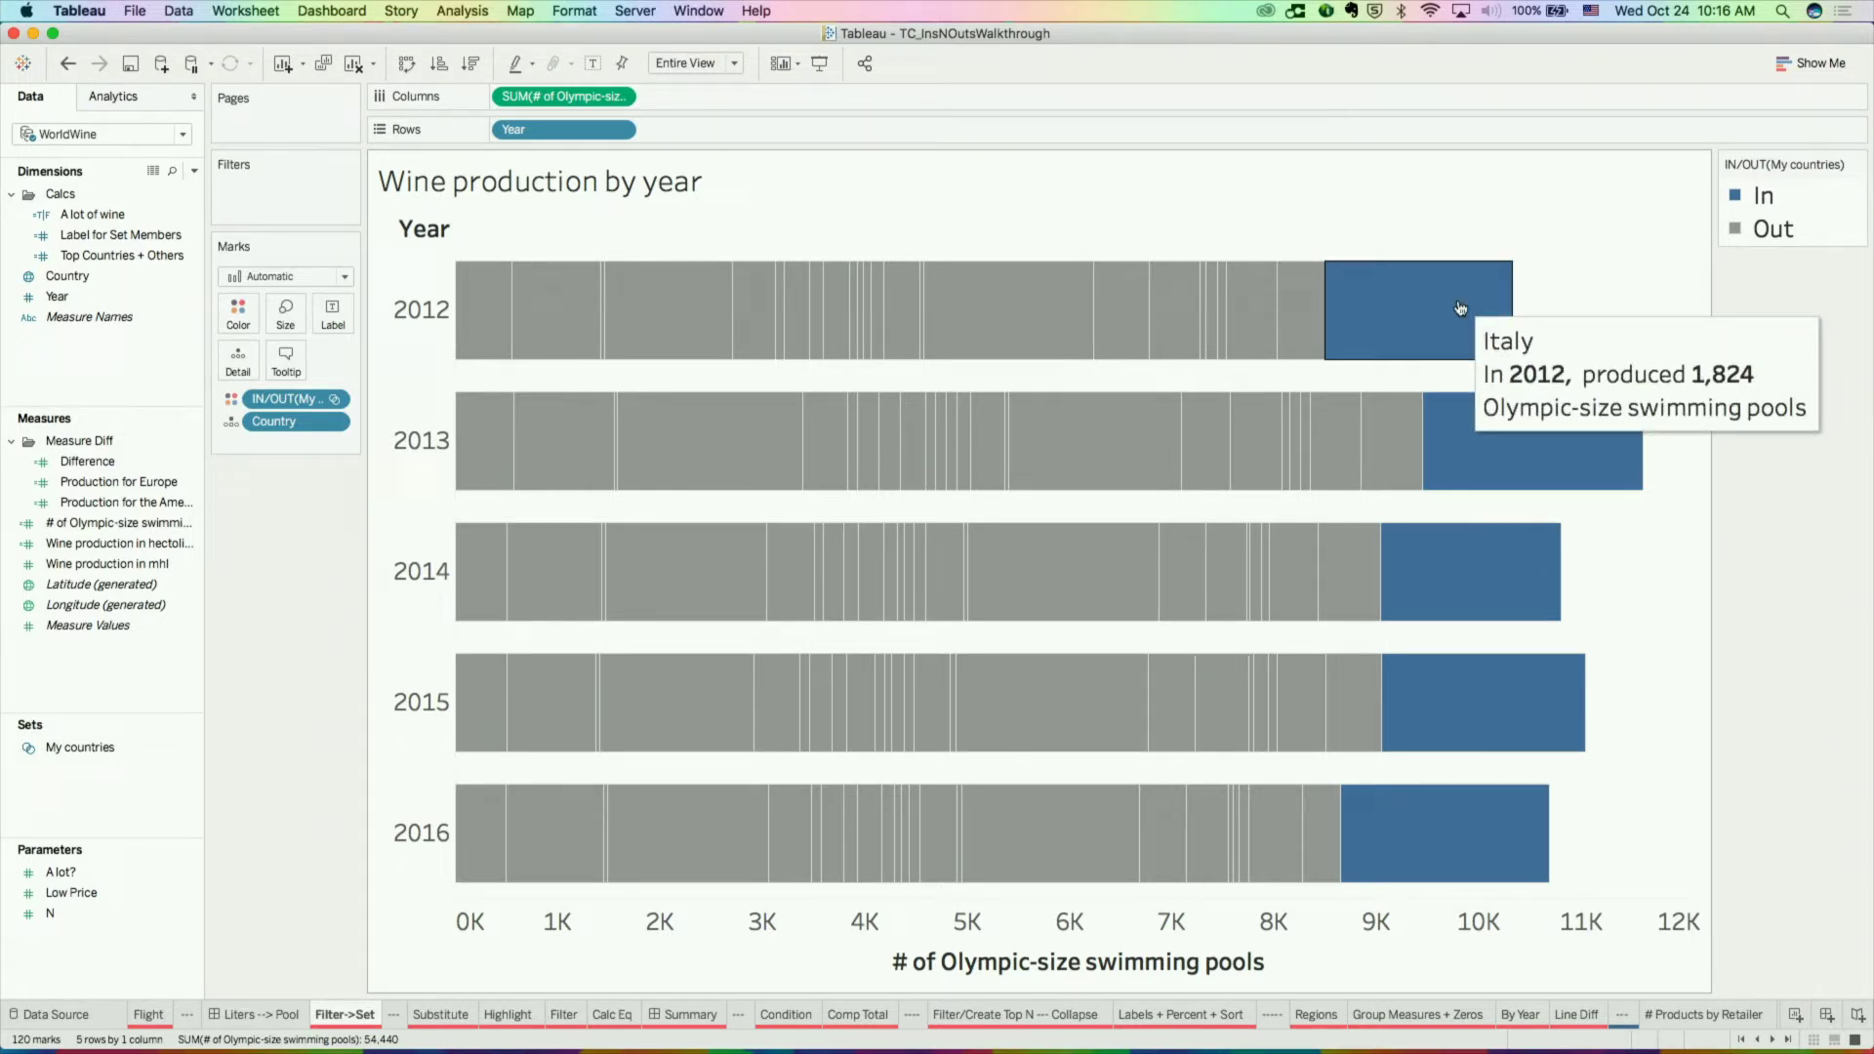
left_click(1757, 200)
left_click_drag(1757, 223, 1757, 216)
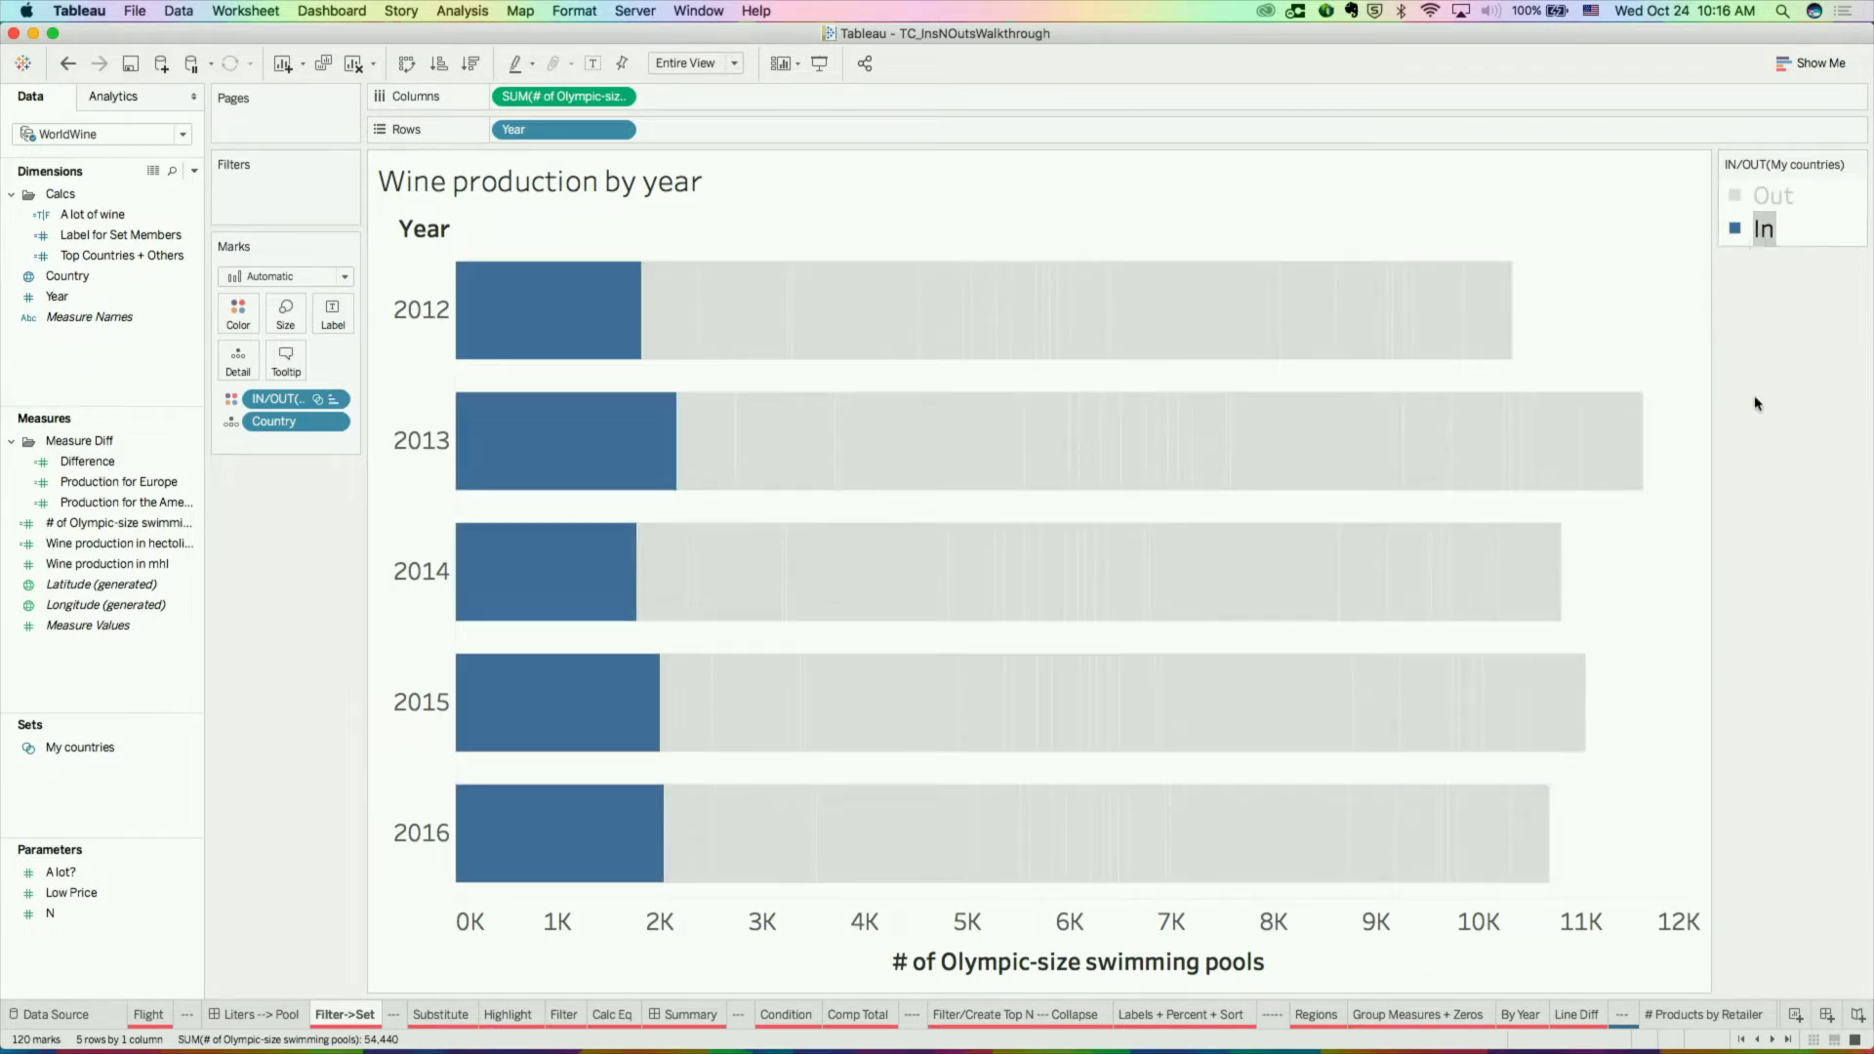
Step: Change the color of the In members of the My countries set to red
right_click(1761, 232)
left_click(1759, 256)
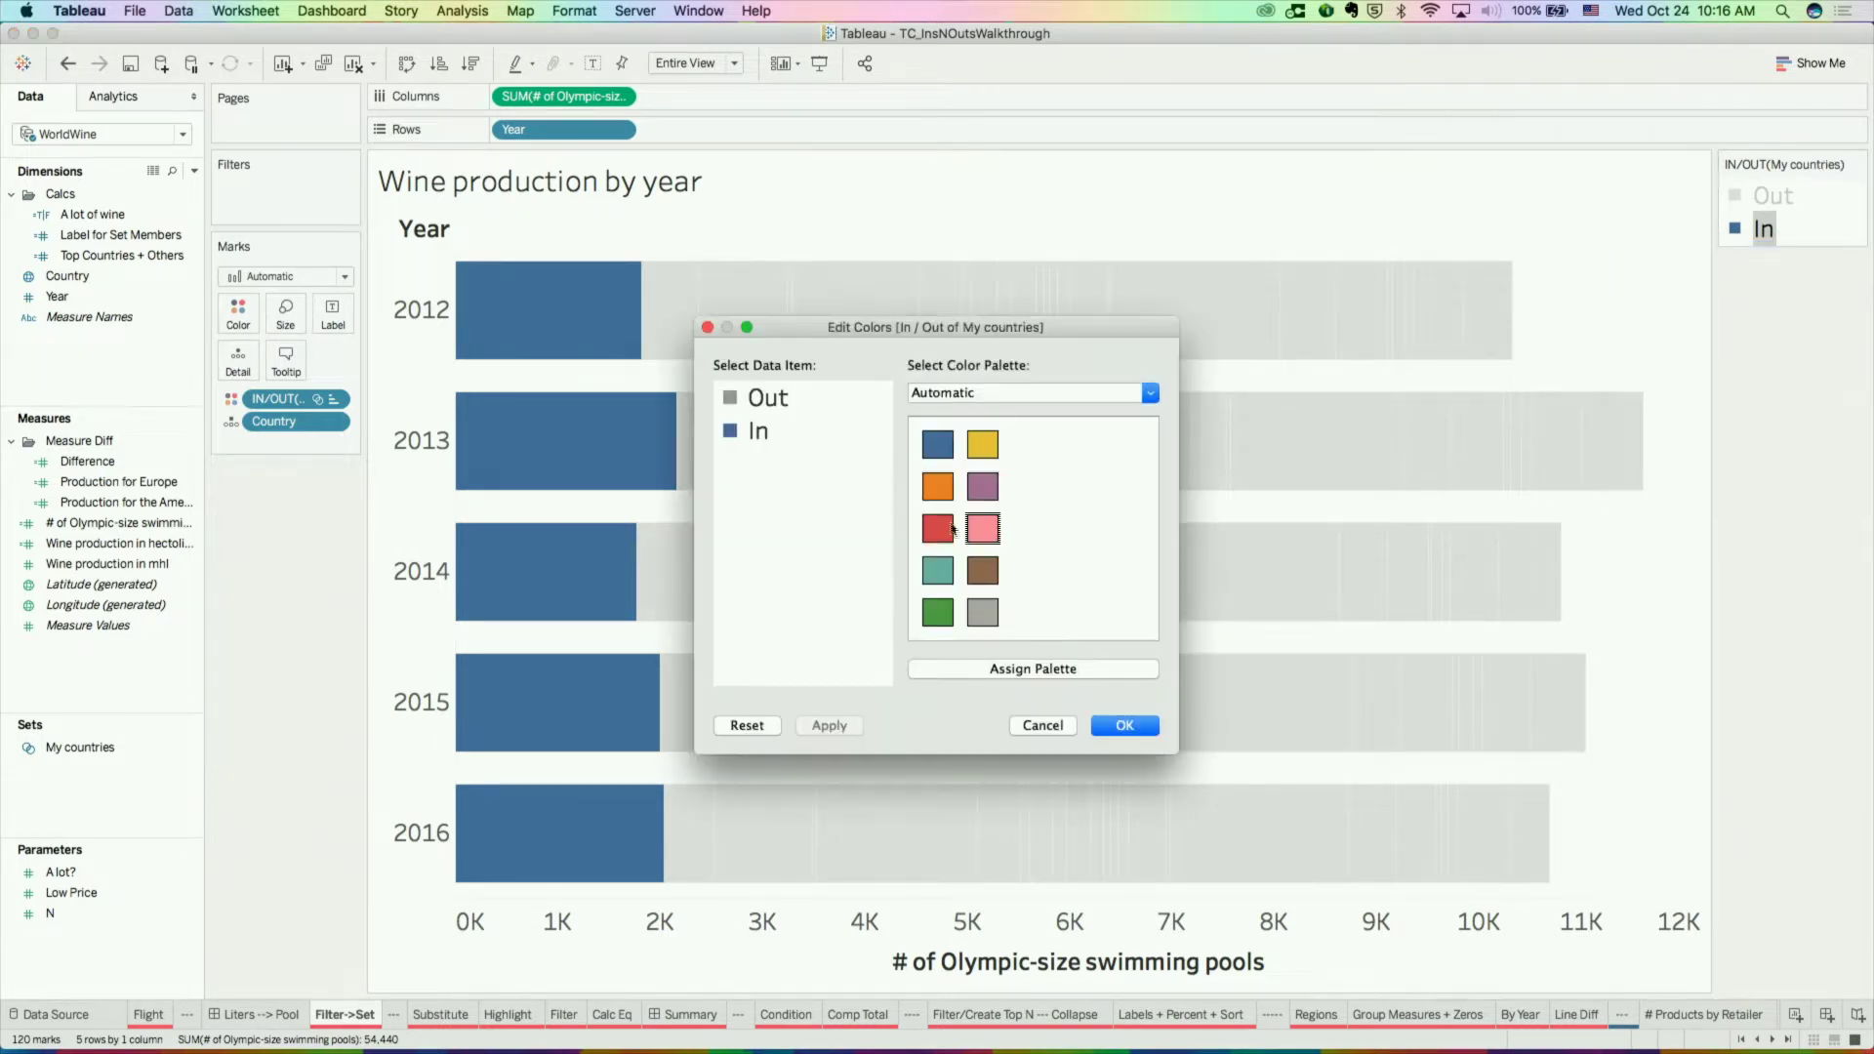
left_click(759, 431)
left_click(937, 528)
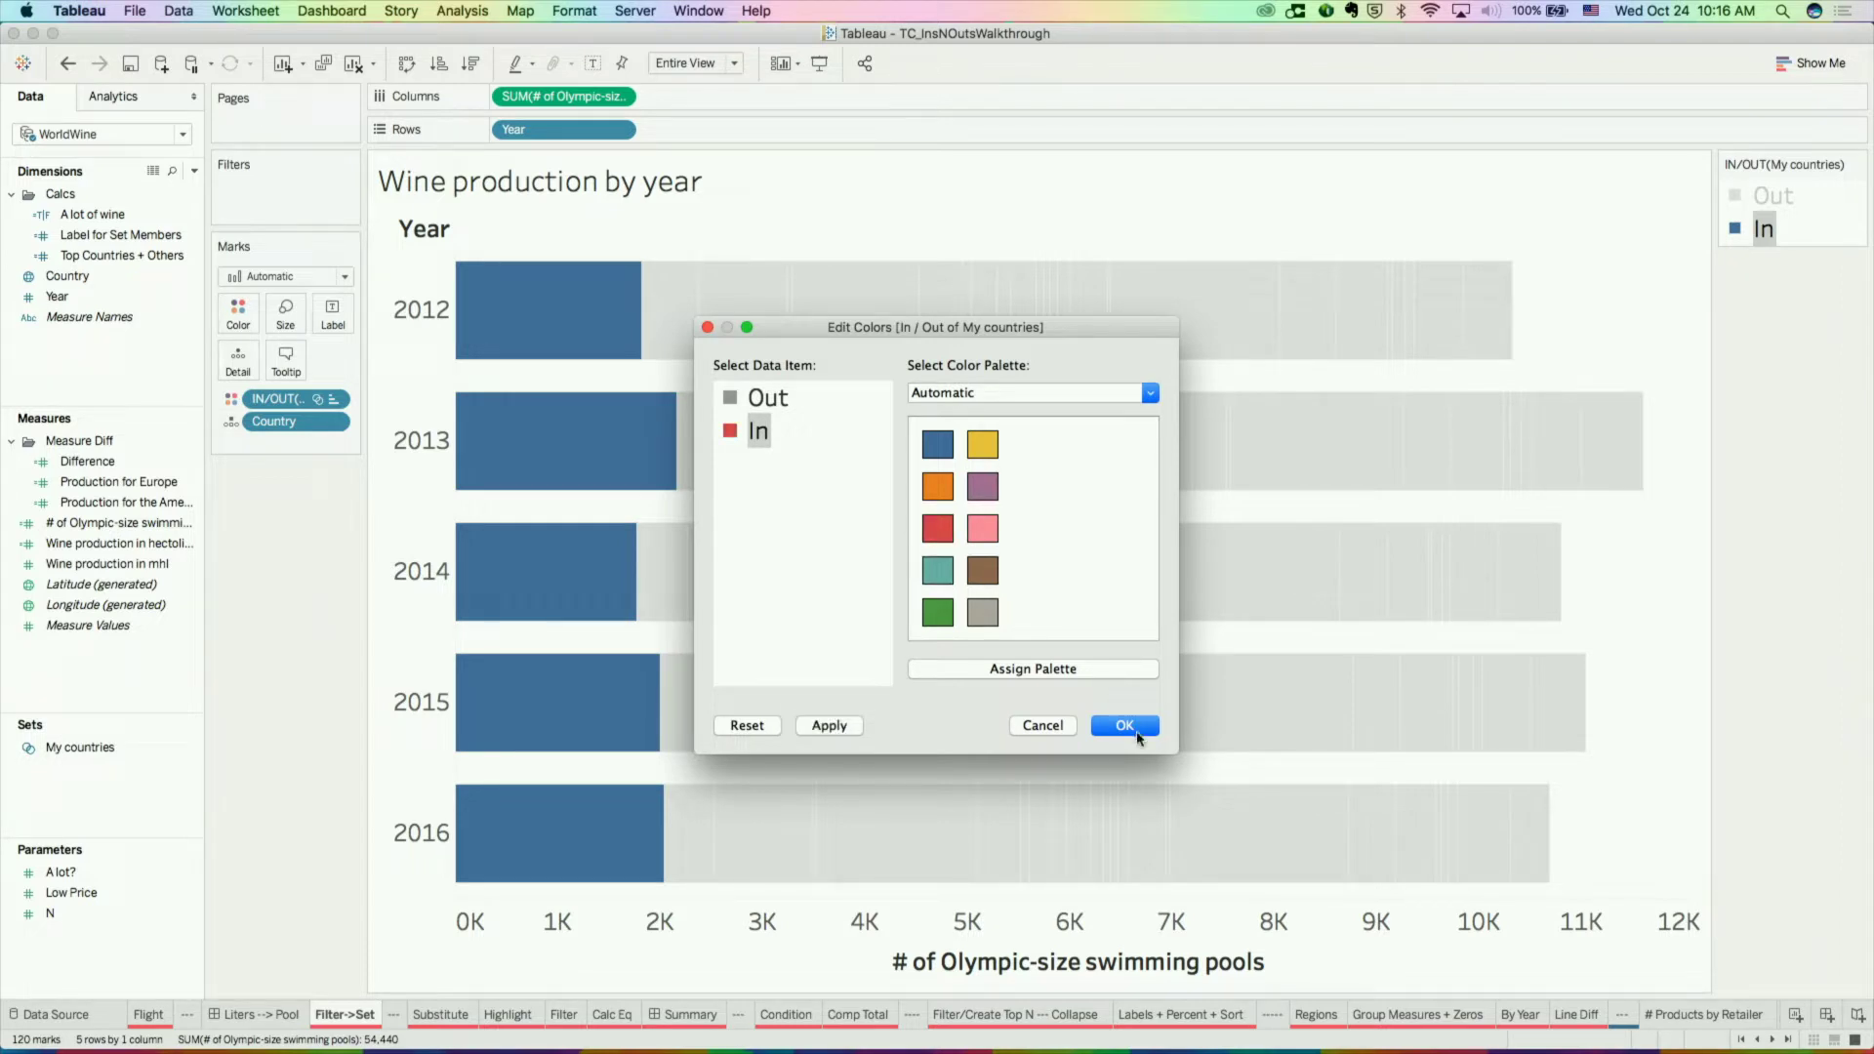
left_click(1125, 726)
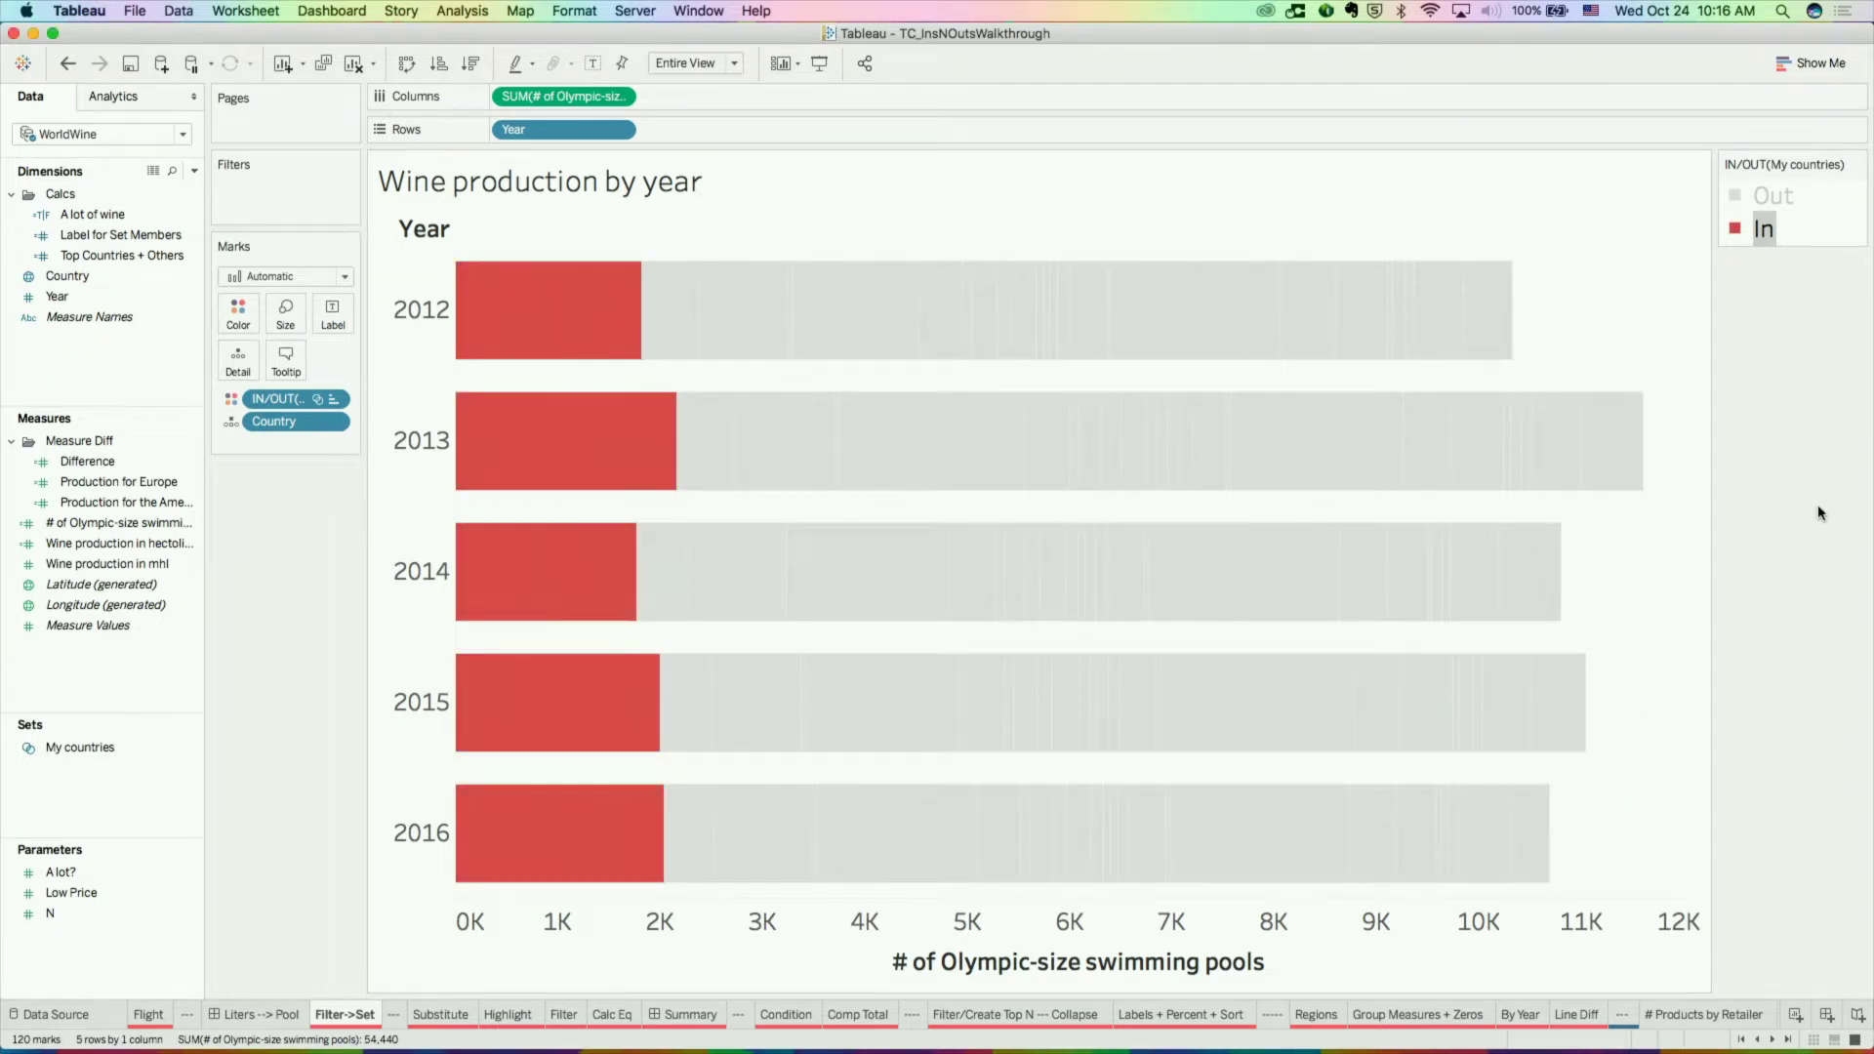
left_click(1818, 512)
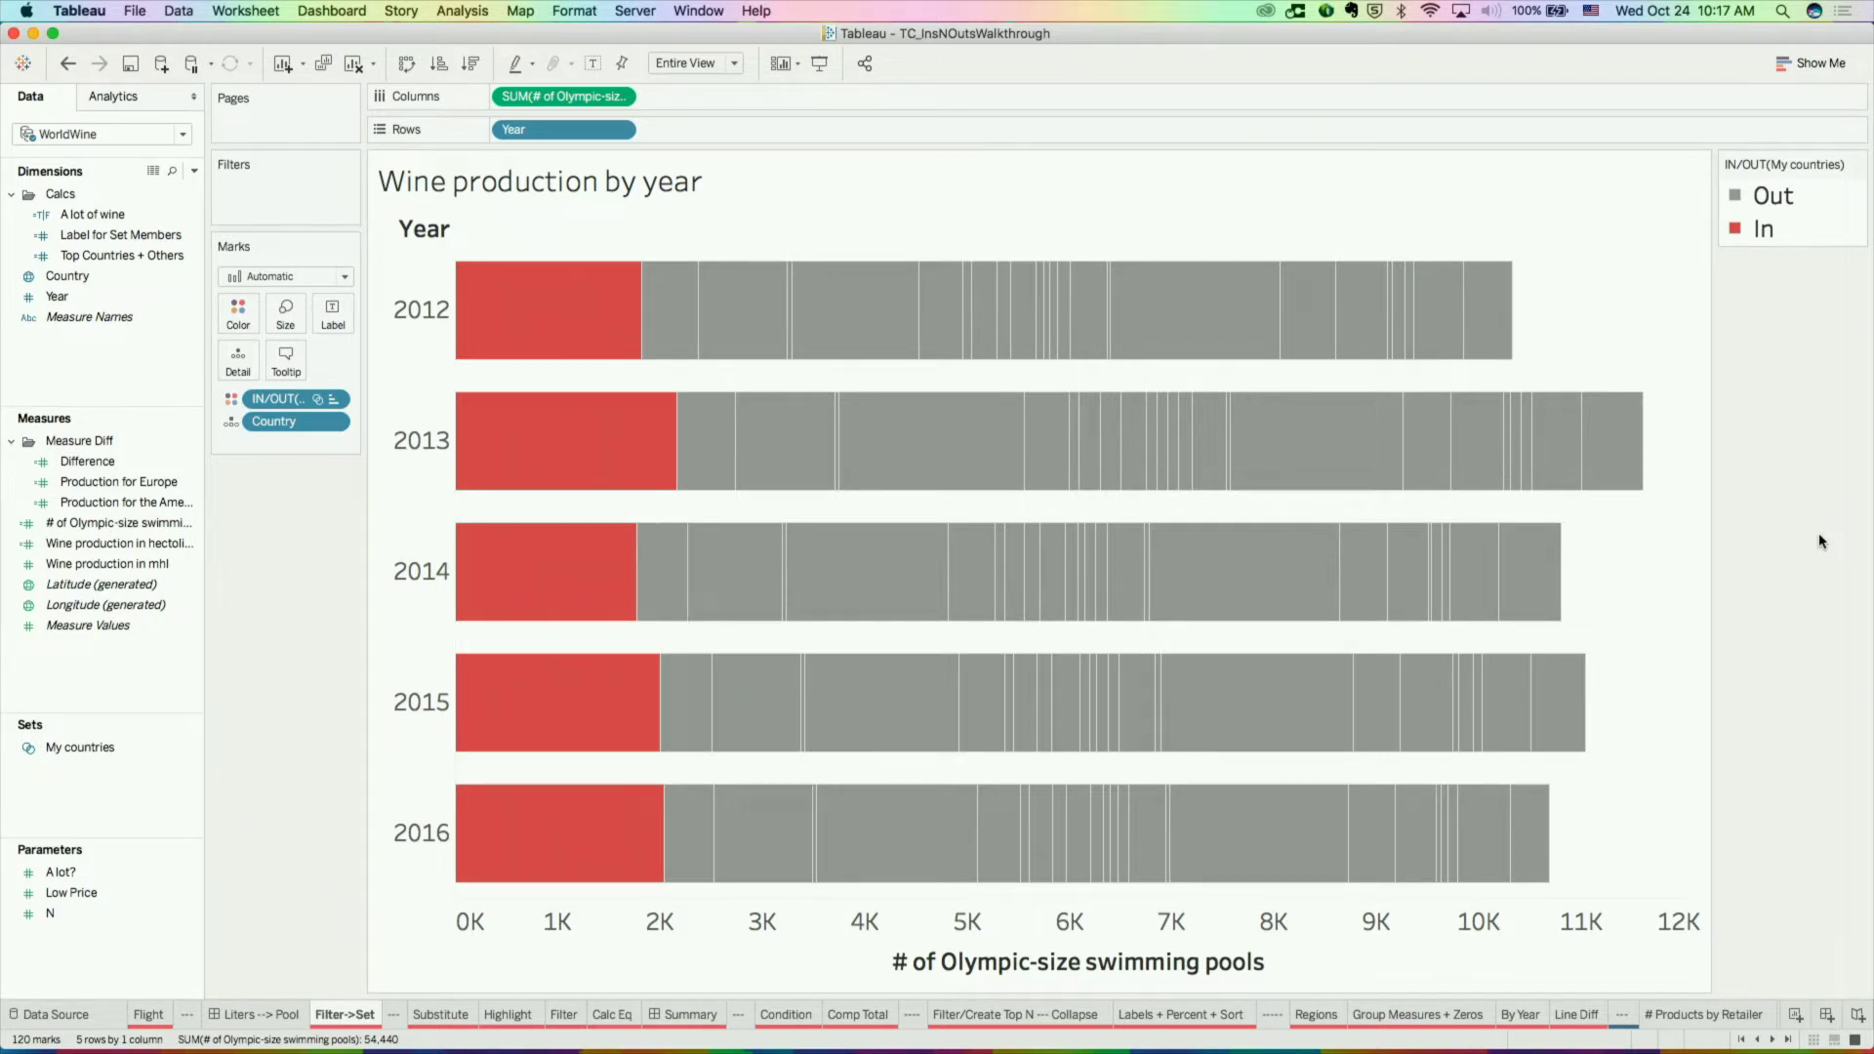
Step: Edit the My countries set to include Greece alongside Italy and apply the change
left_click(193, 745)
left_click(249, 518)
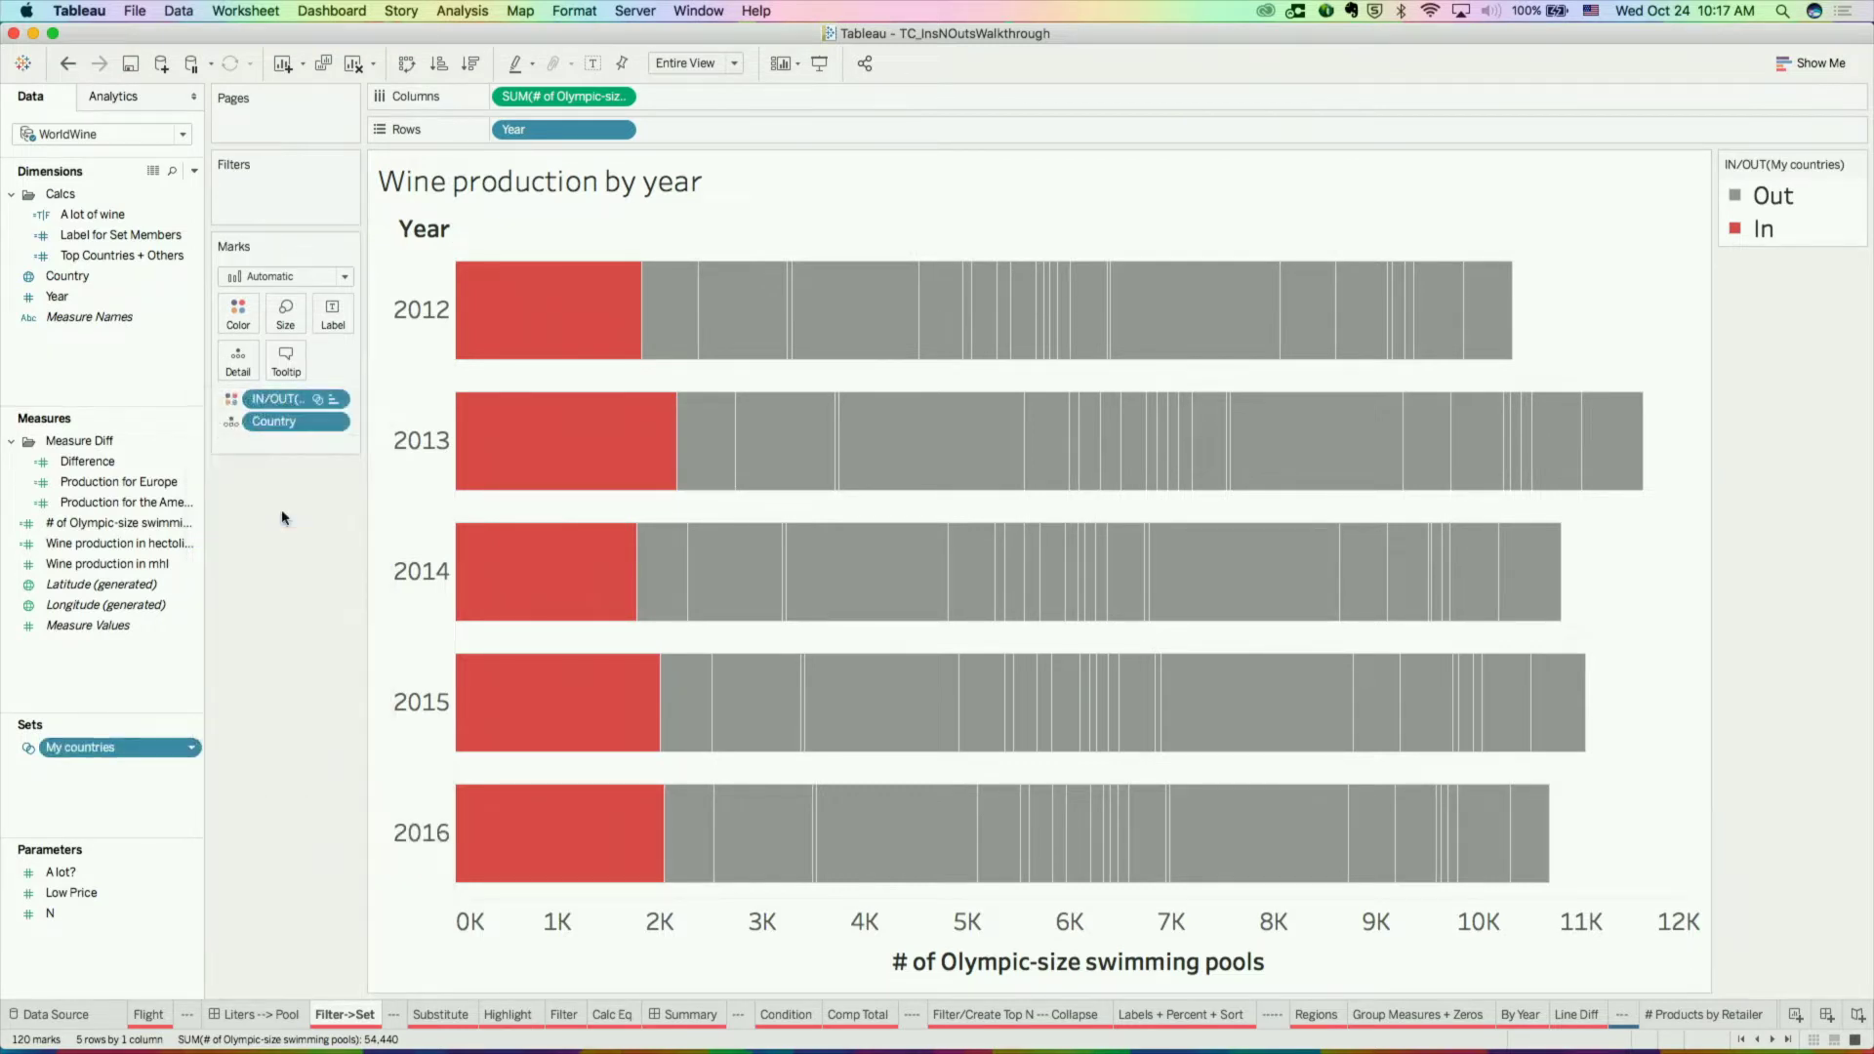
scroll(765, 517, "down", 3)
left_click(729, 511)
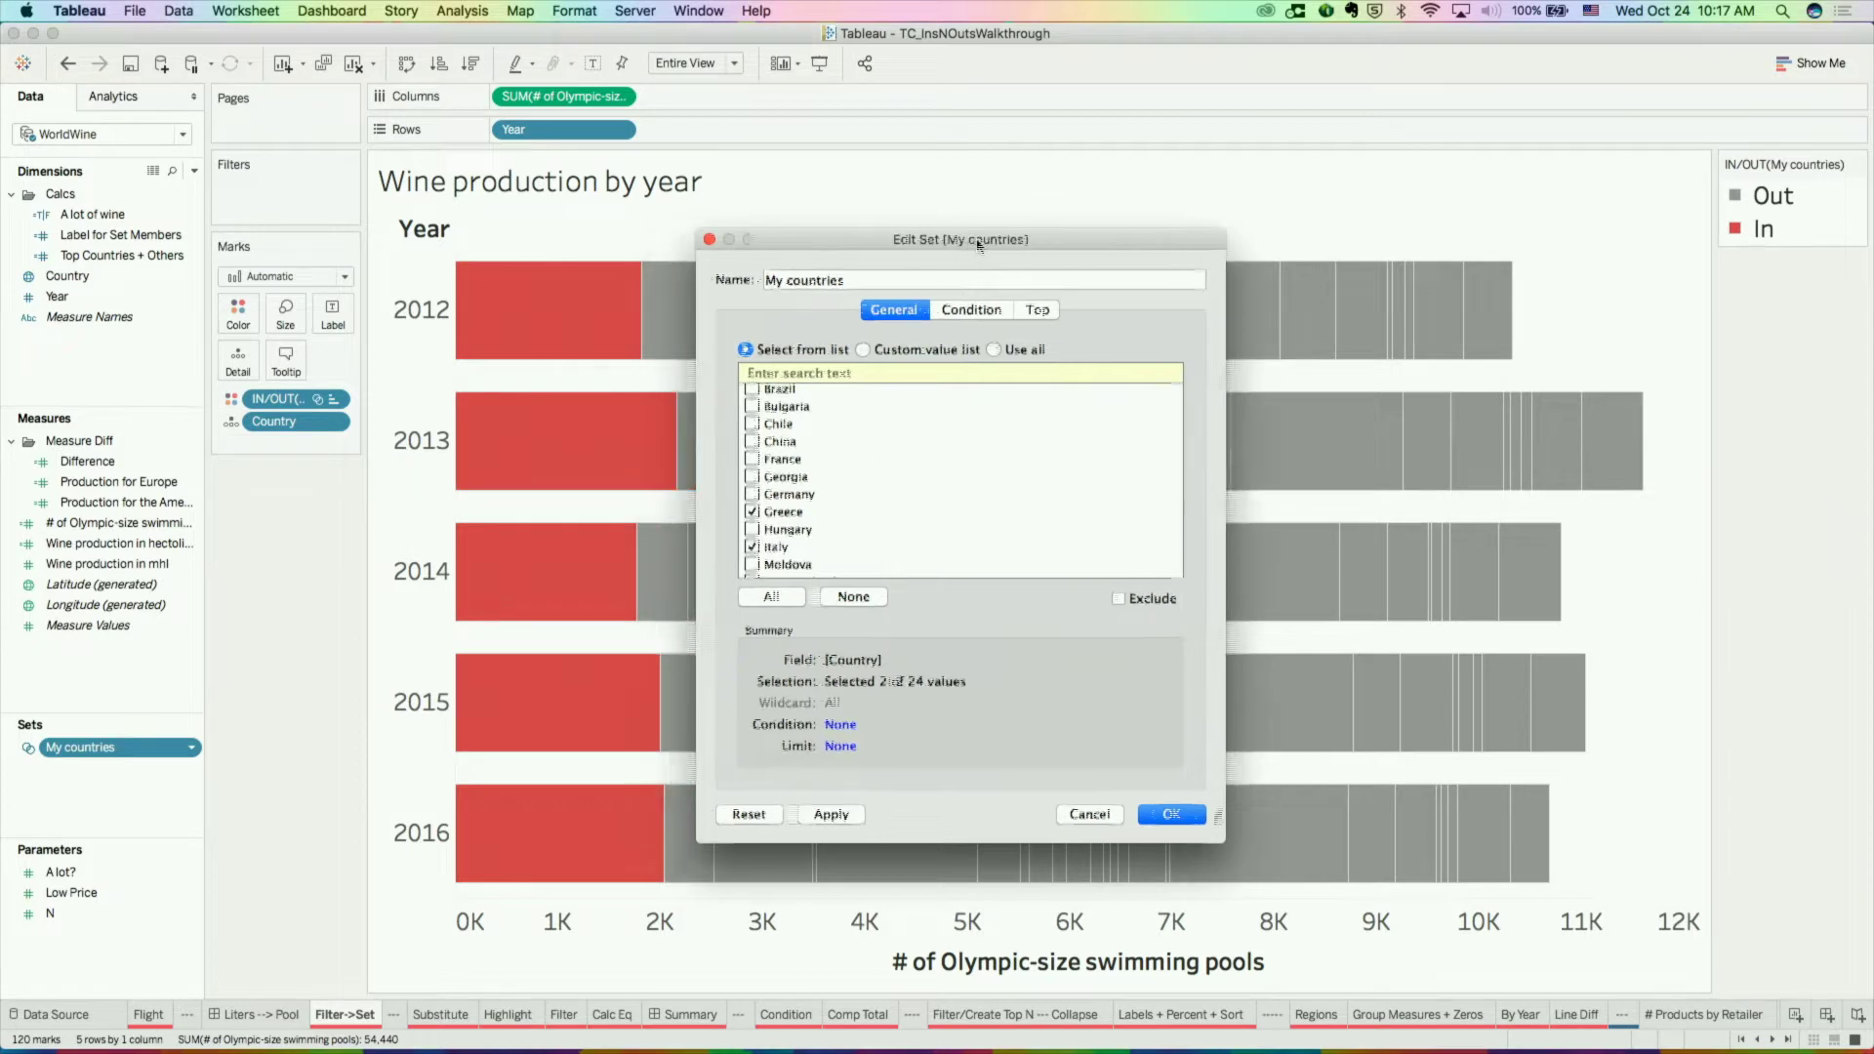
left_click_drag(940, 239, 1472, 236)
left_click(1340, 812)
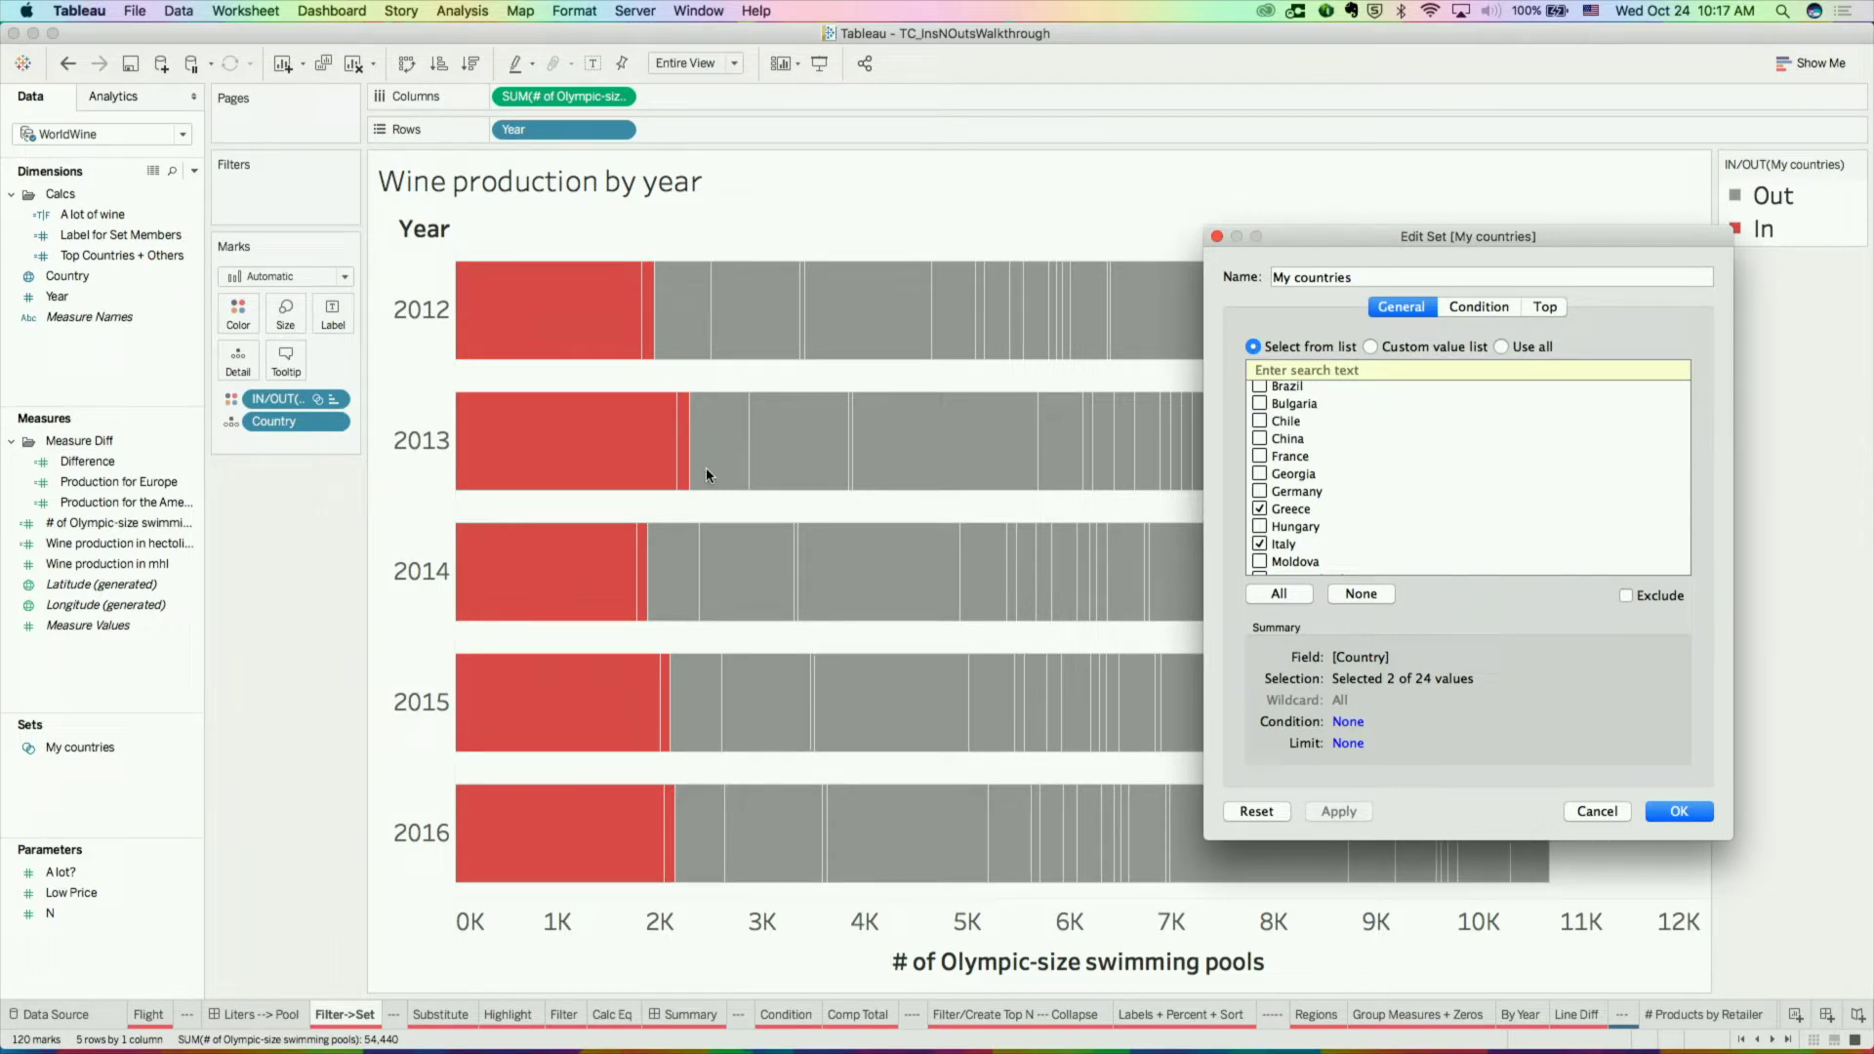
left_click(1681, 814)
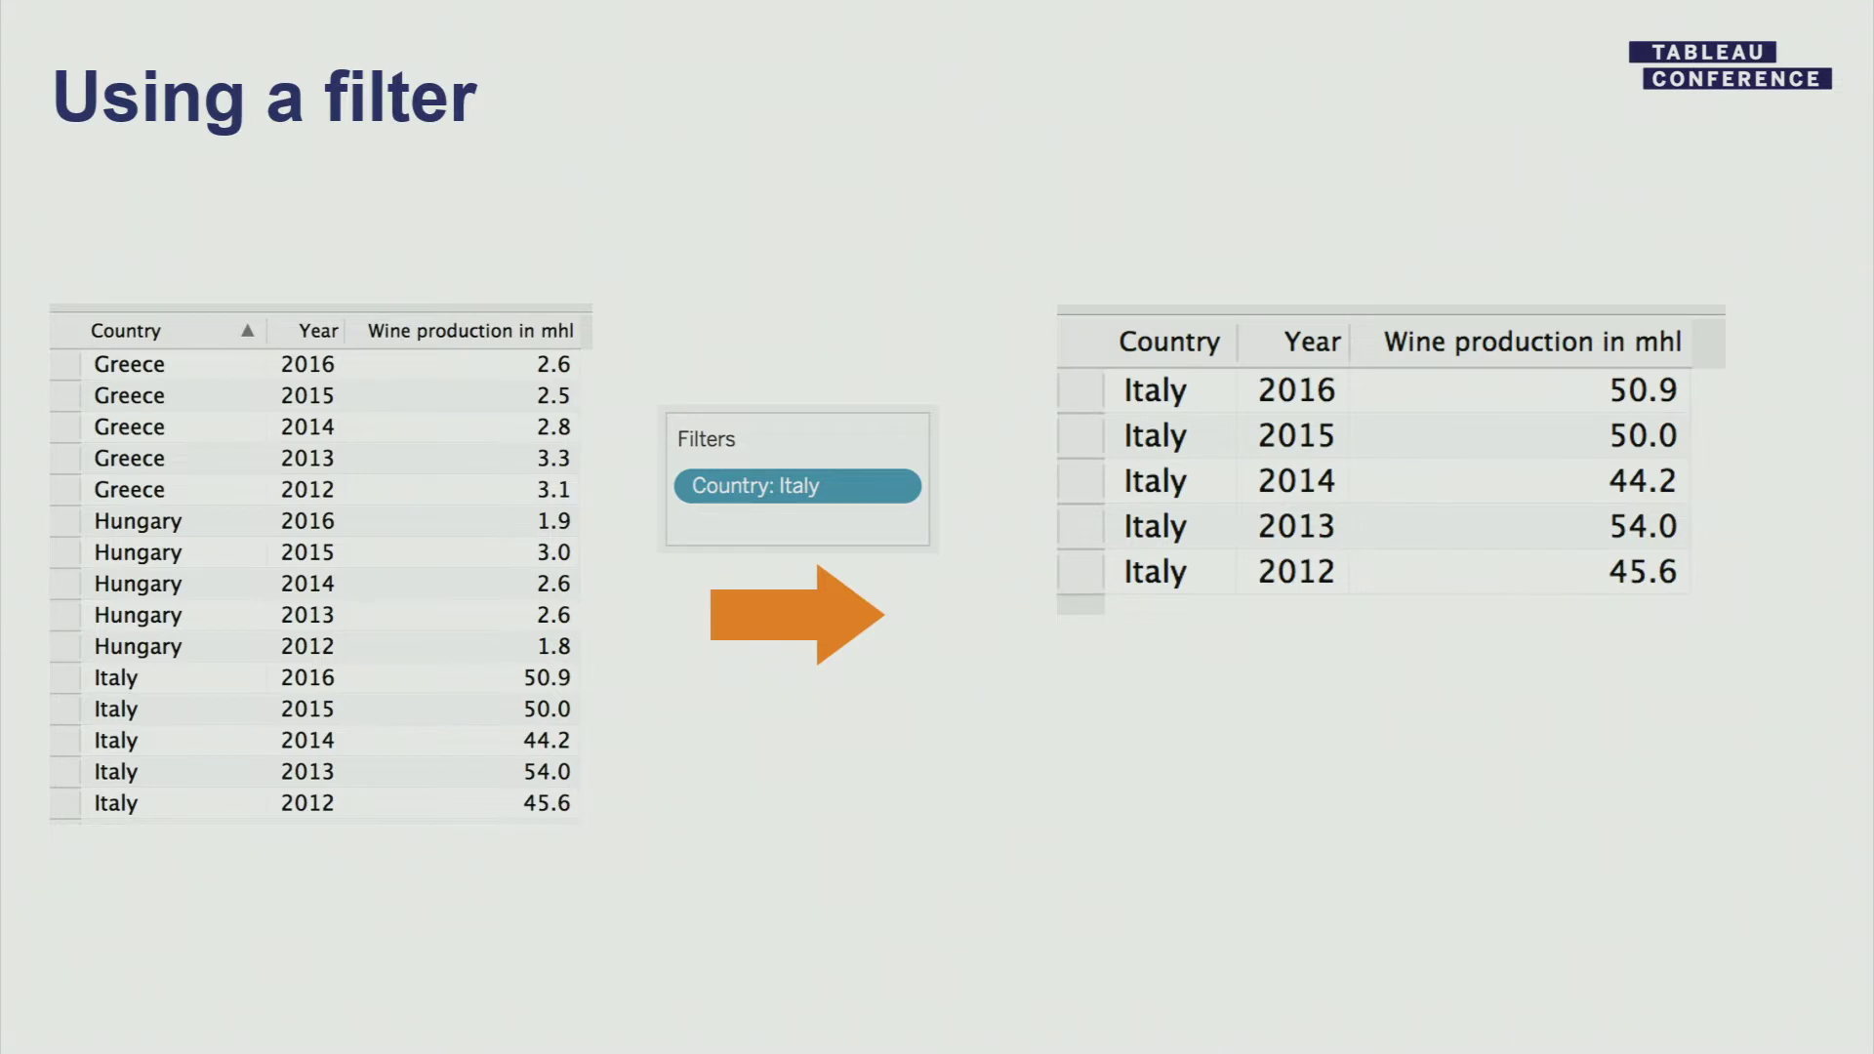
key("Right")
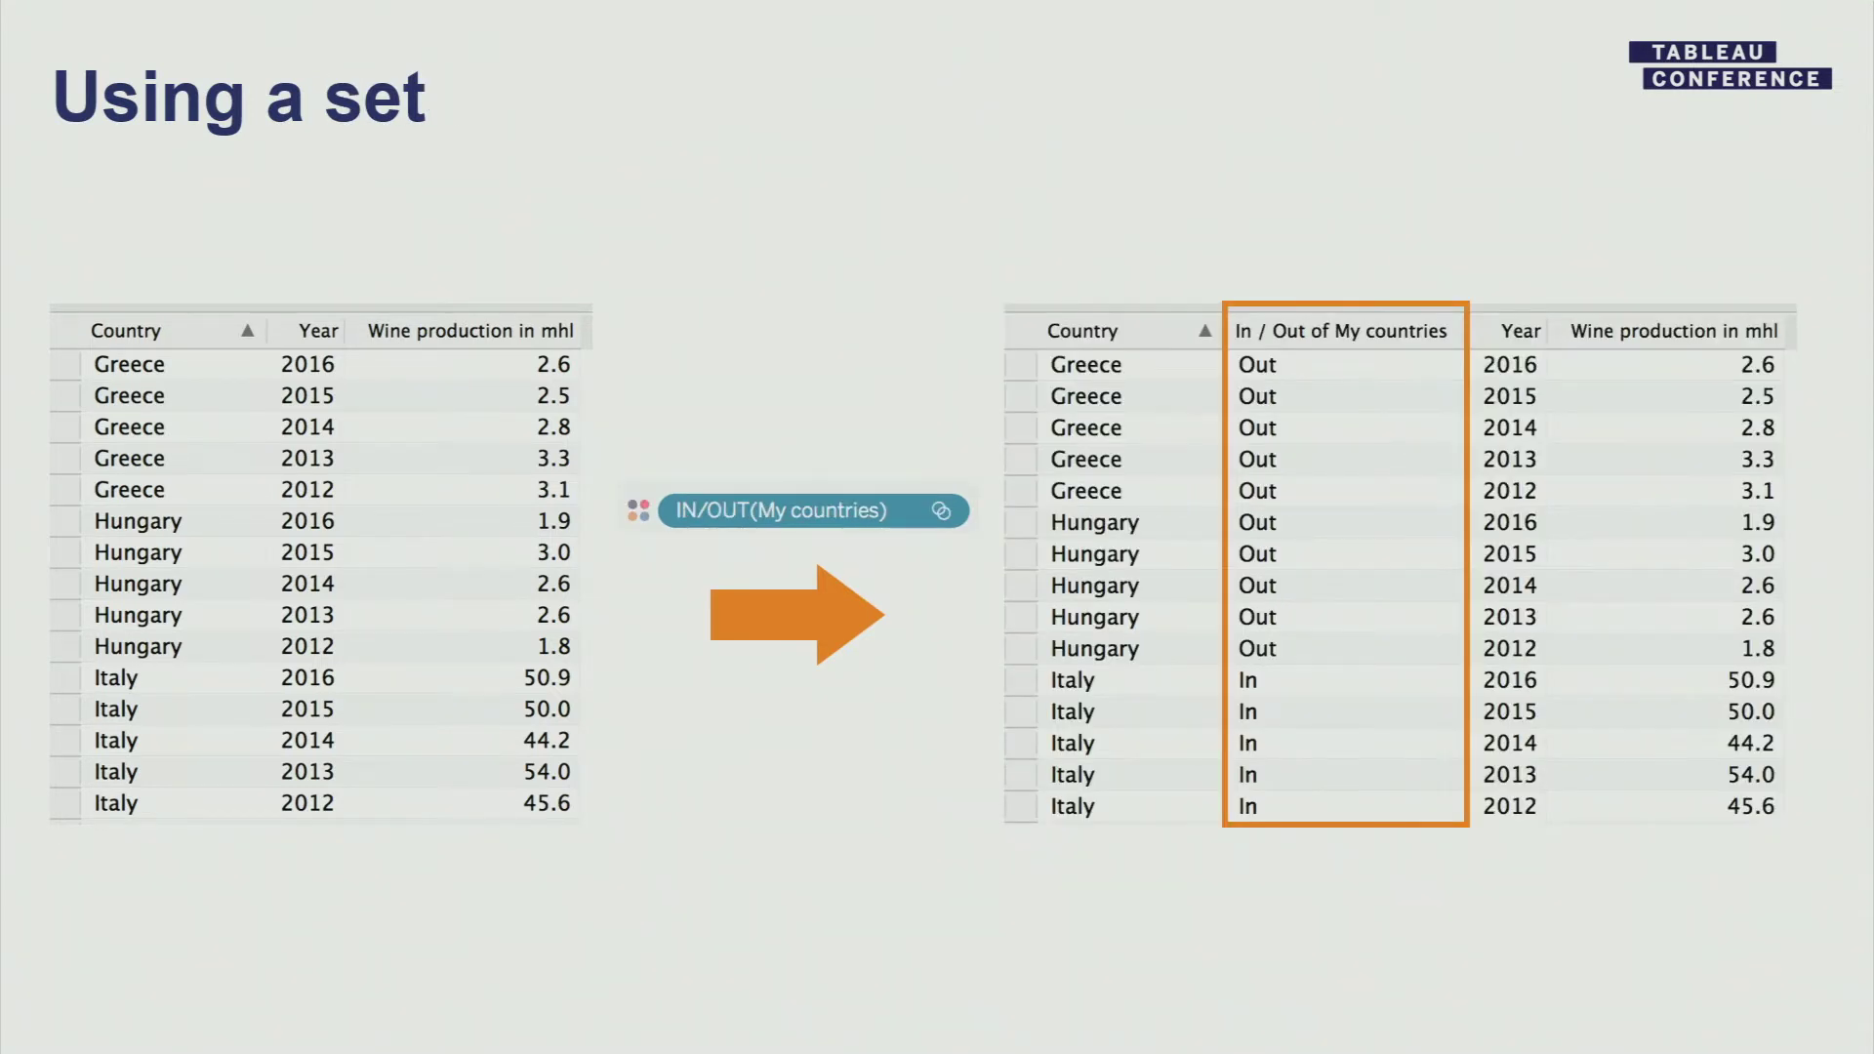
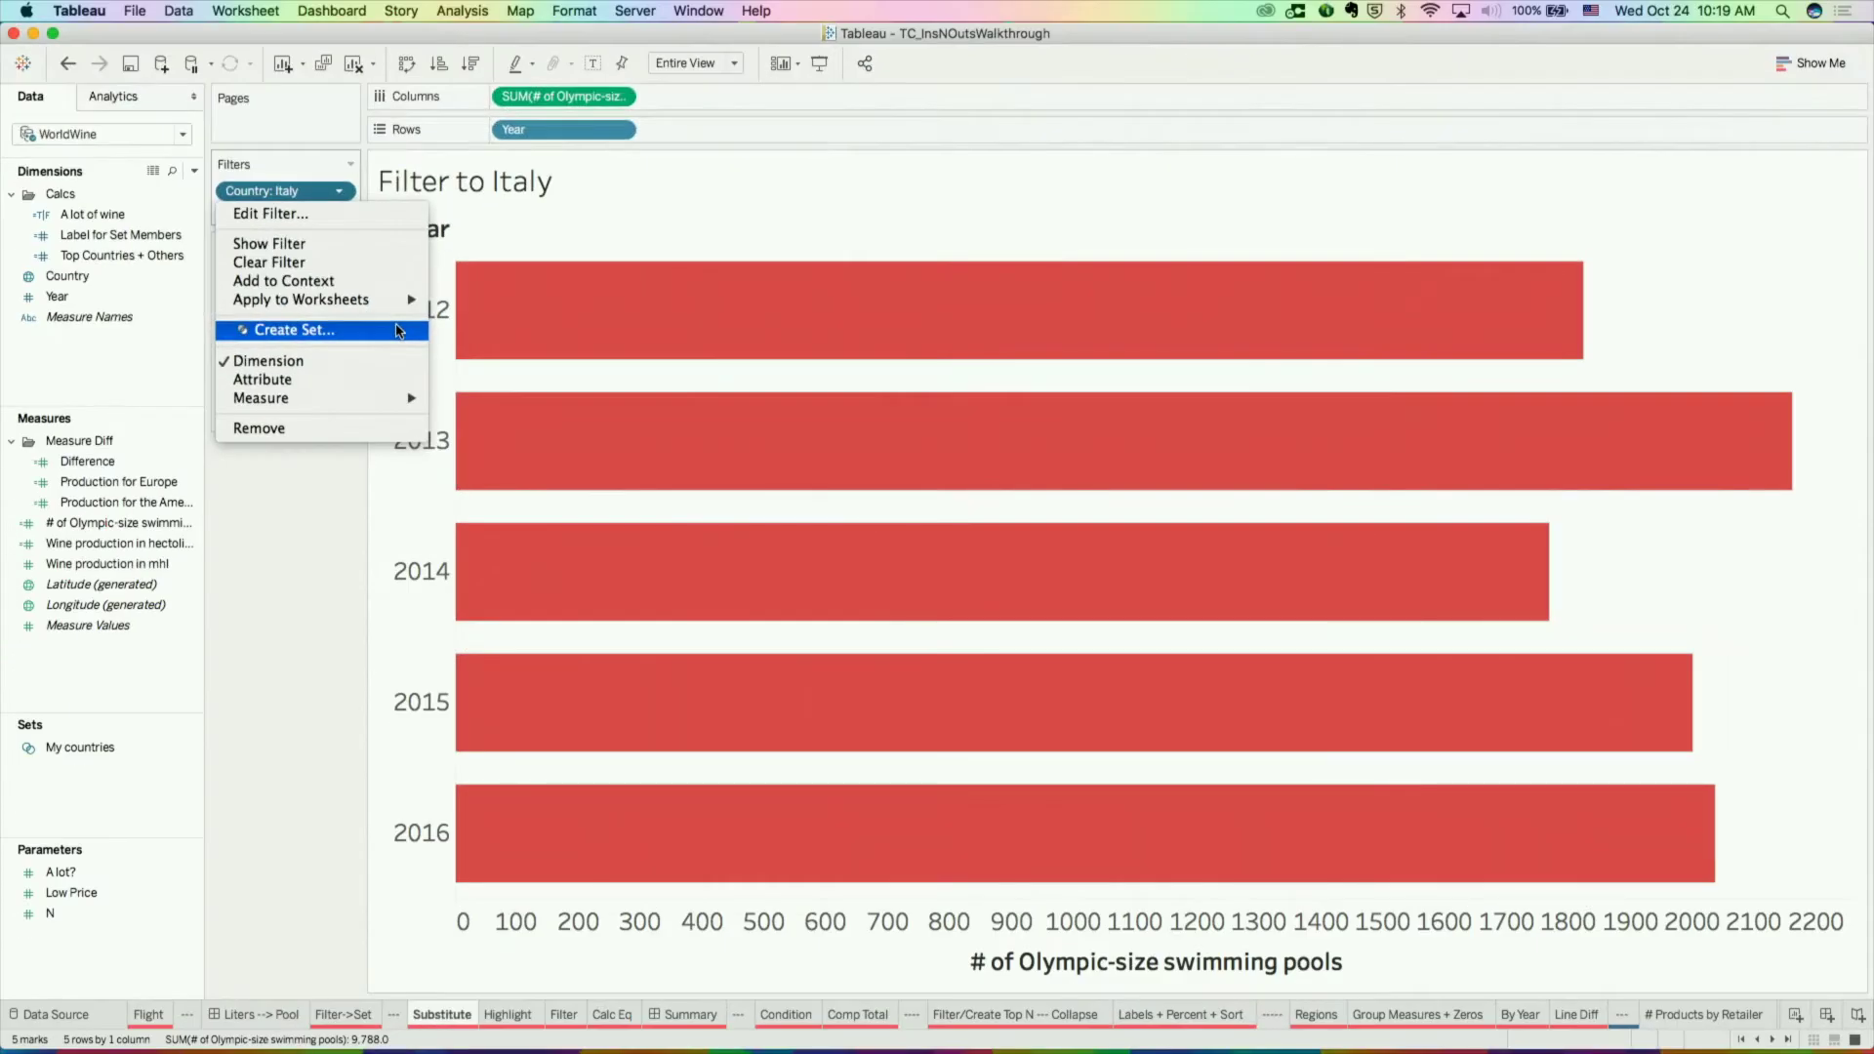
Step: On the Substitute sheet, create a set named "My saved filter" from the Country: Italy filter
left_click(396, 330)
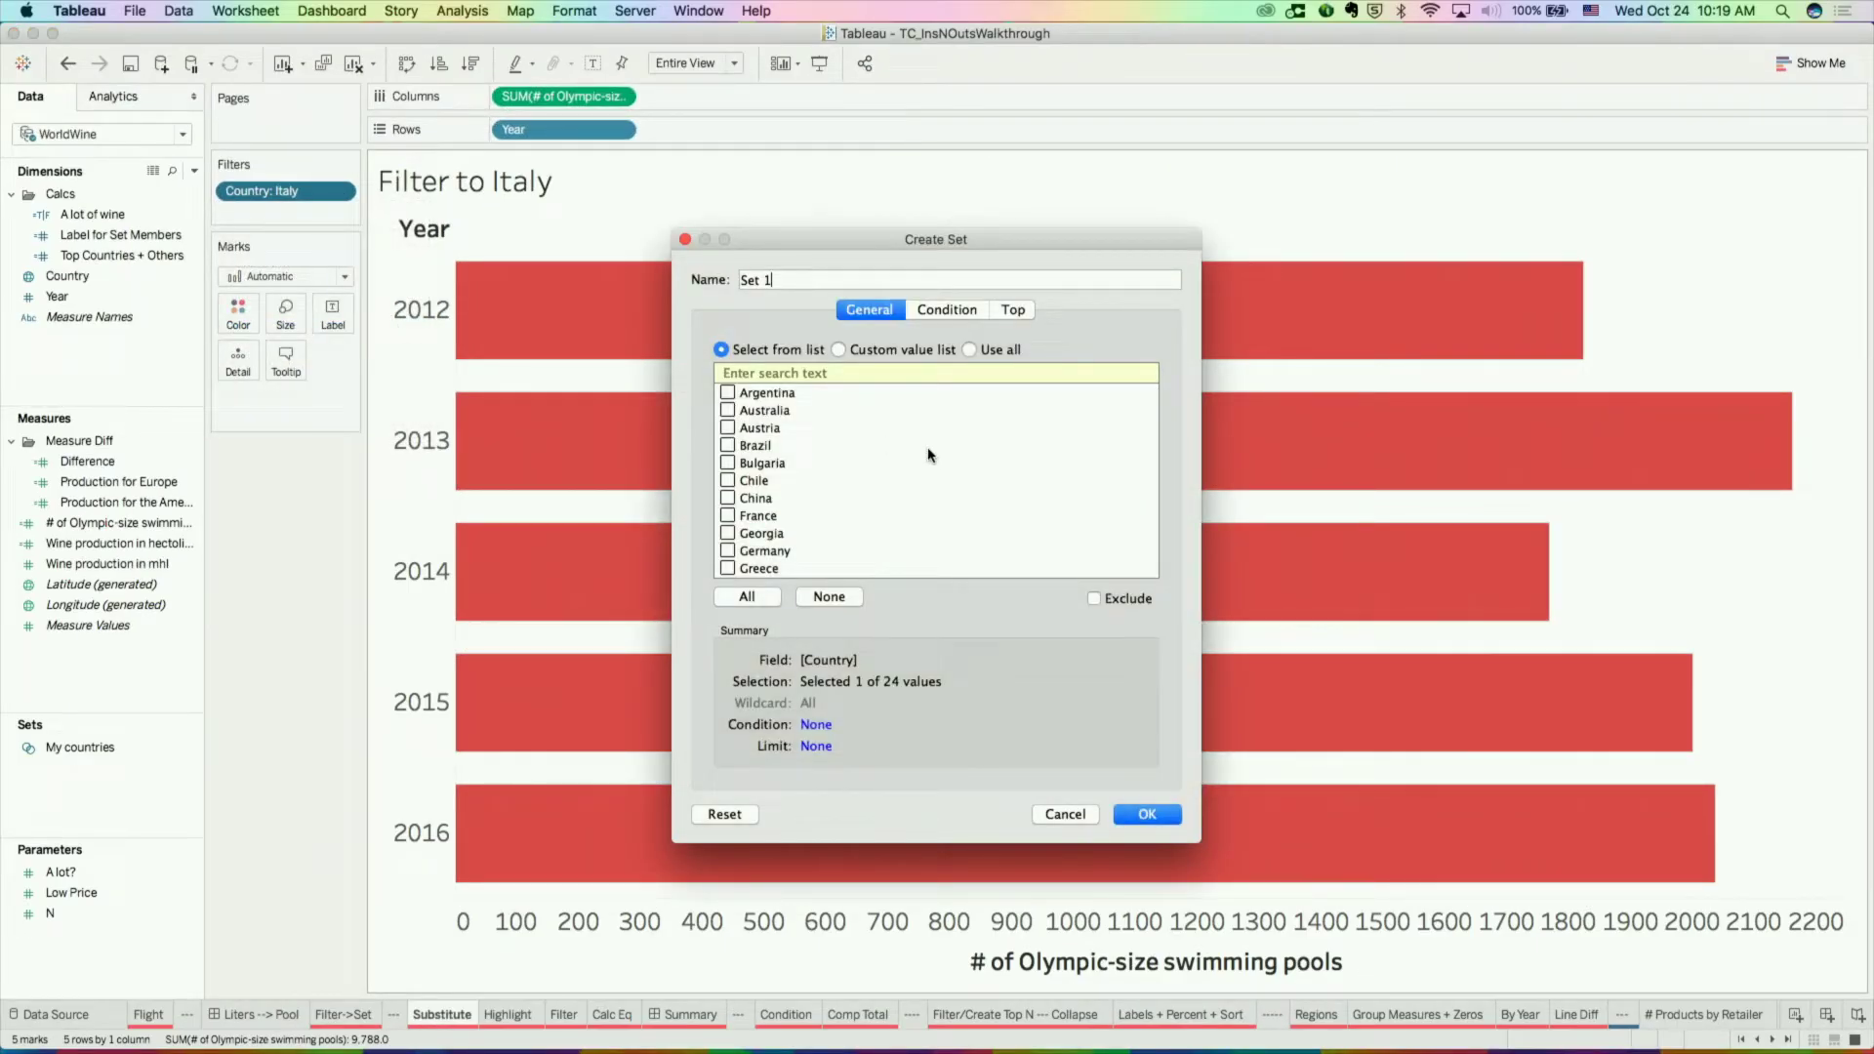
key("super+a")
type("My saved filter")
scroll(843, 535, "down", 3)
scroll(843, 534, "down", 2)
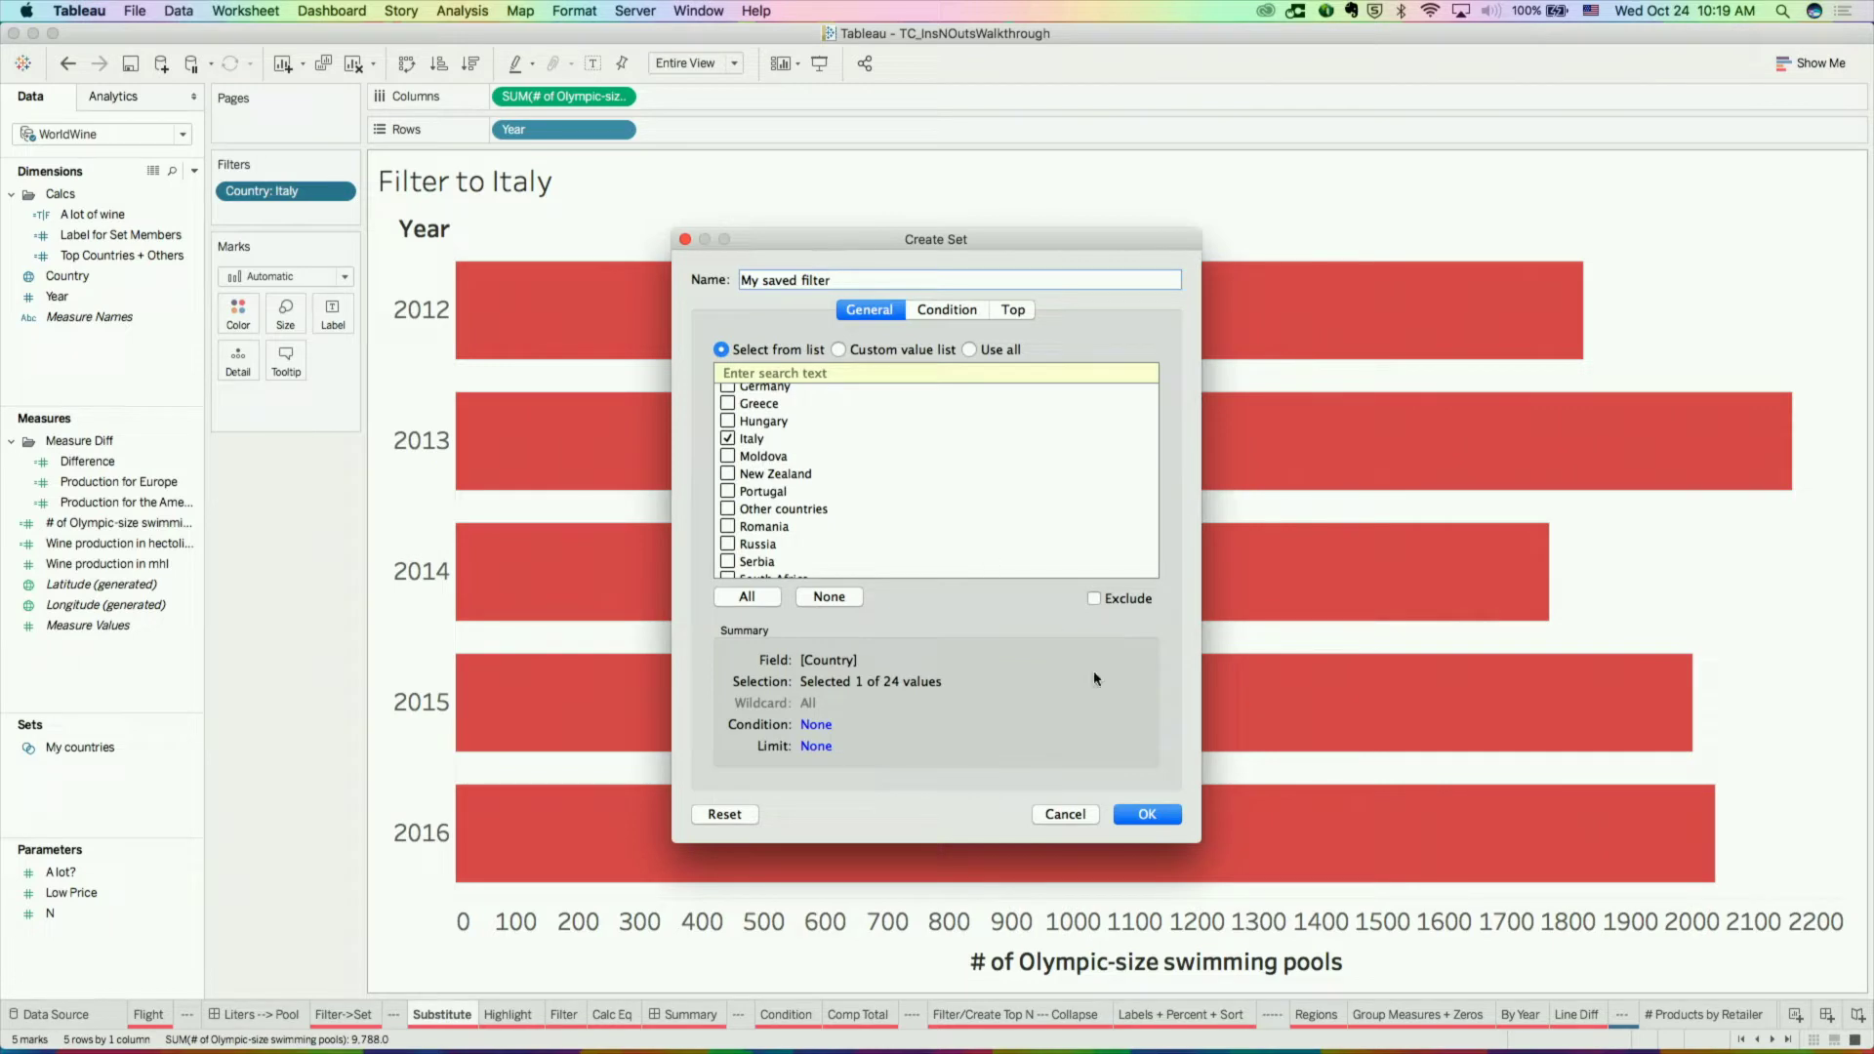
left_click(1148, 815)
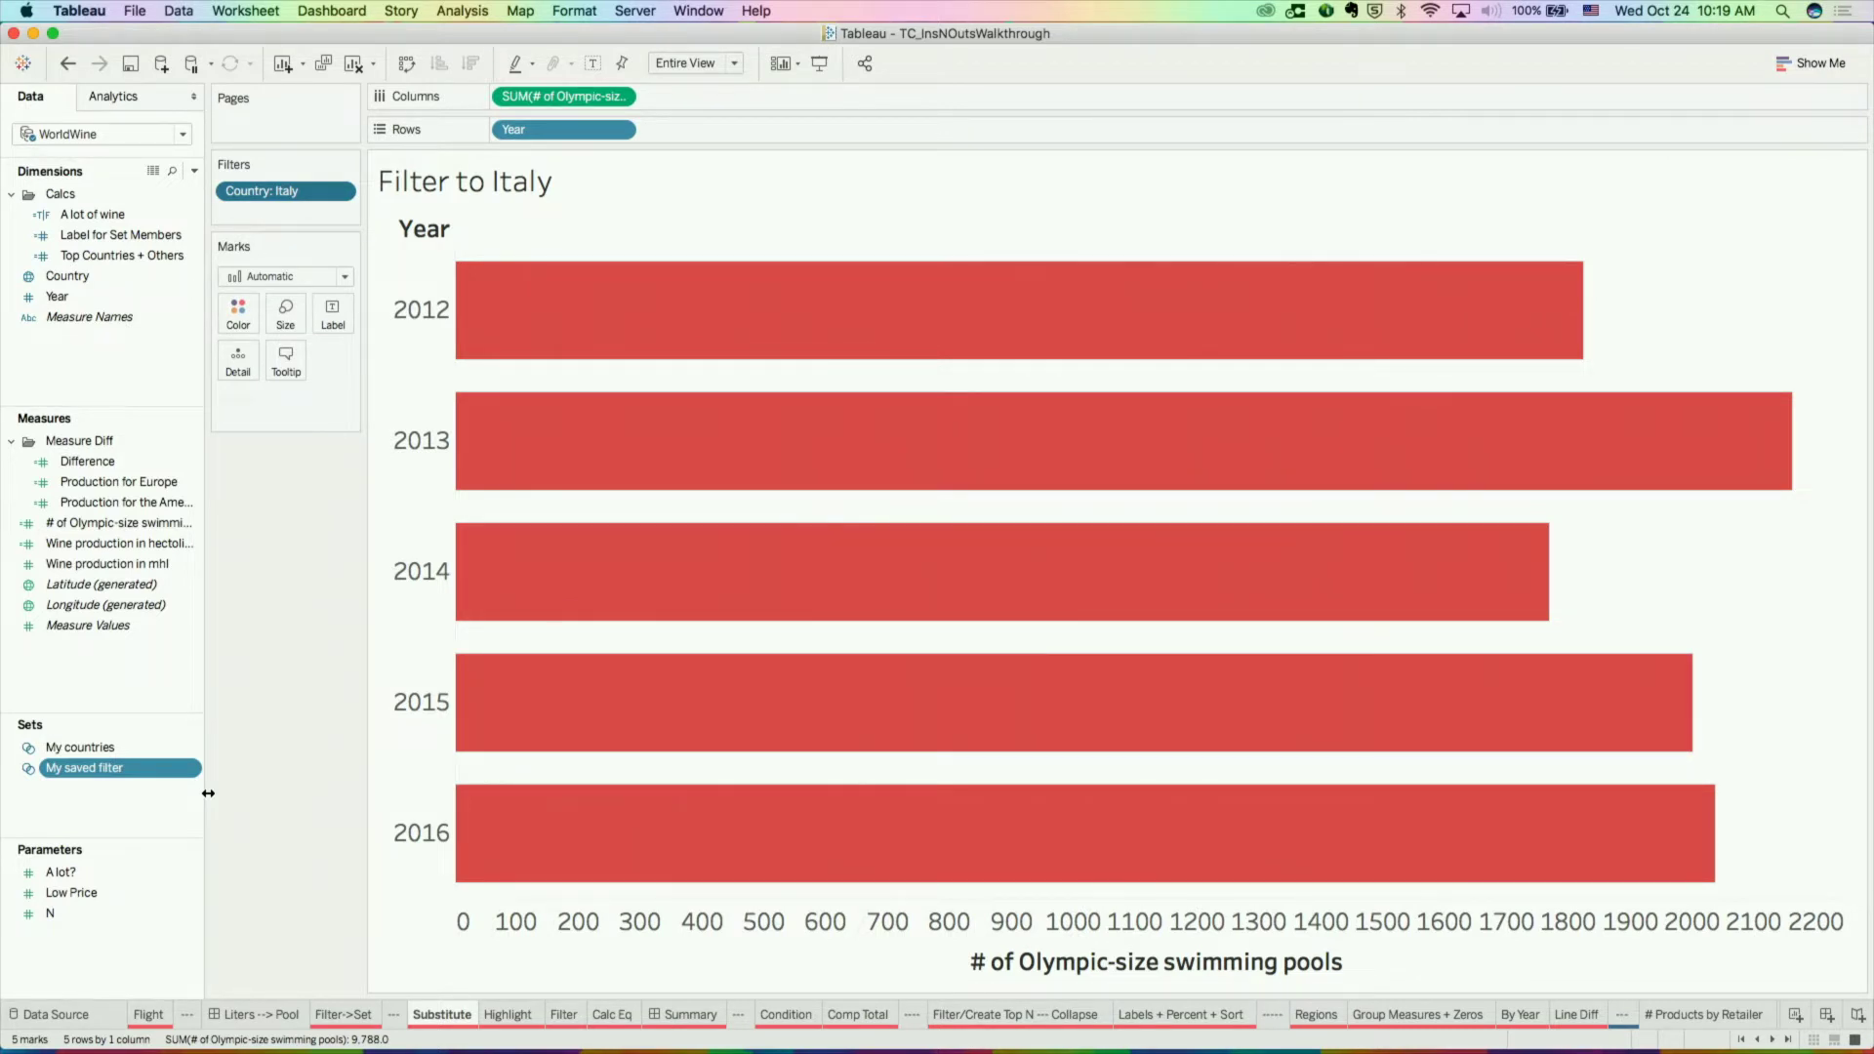
Step: On the Highlight sheet, color the area chart by the My saved filter set
left_click(507, 1014)
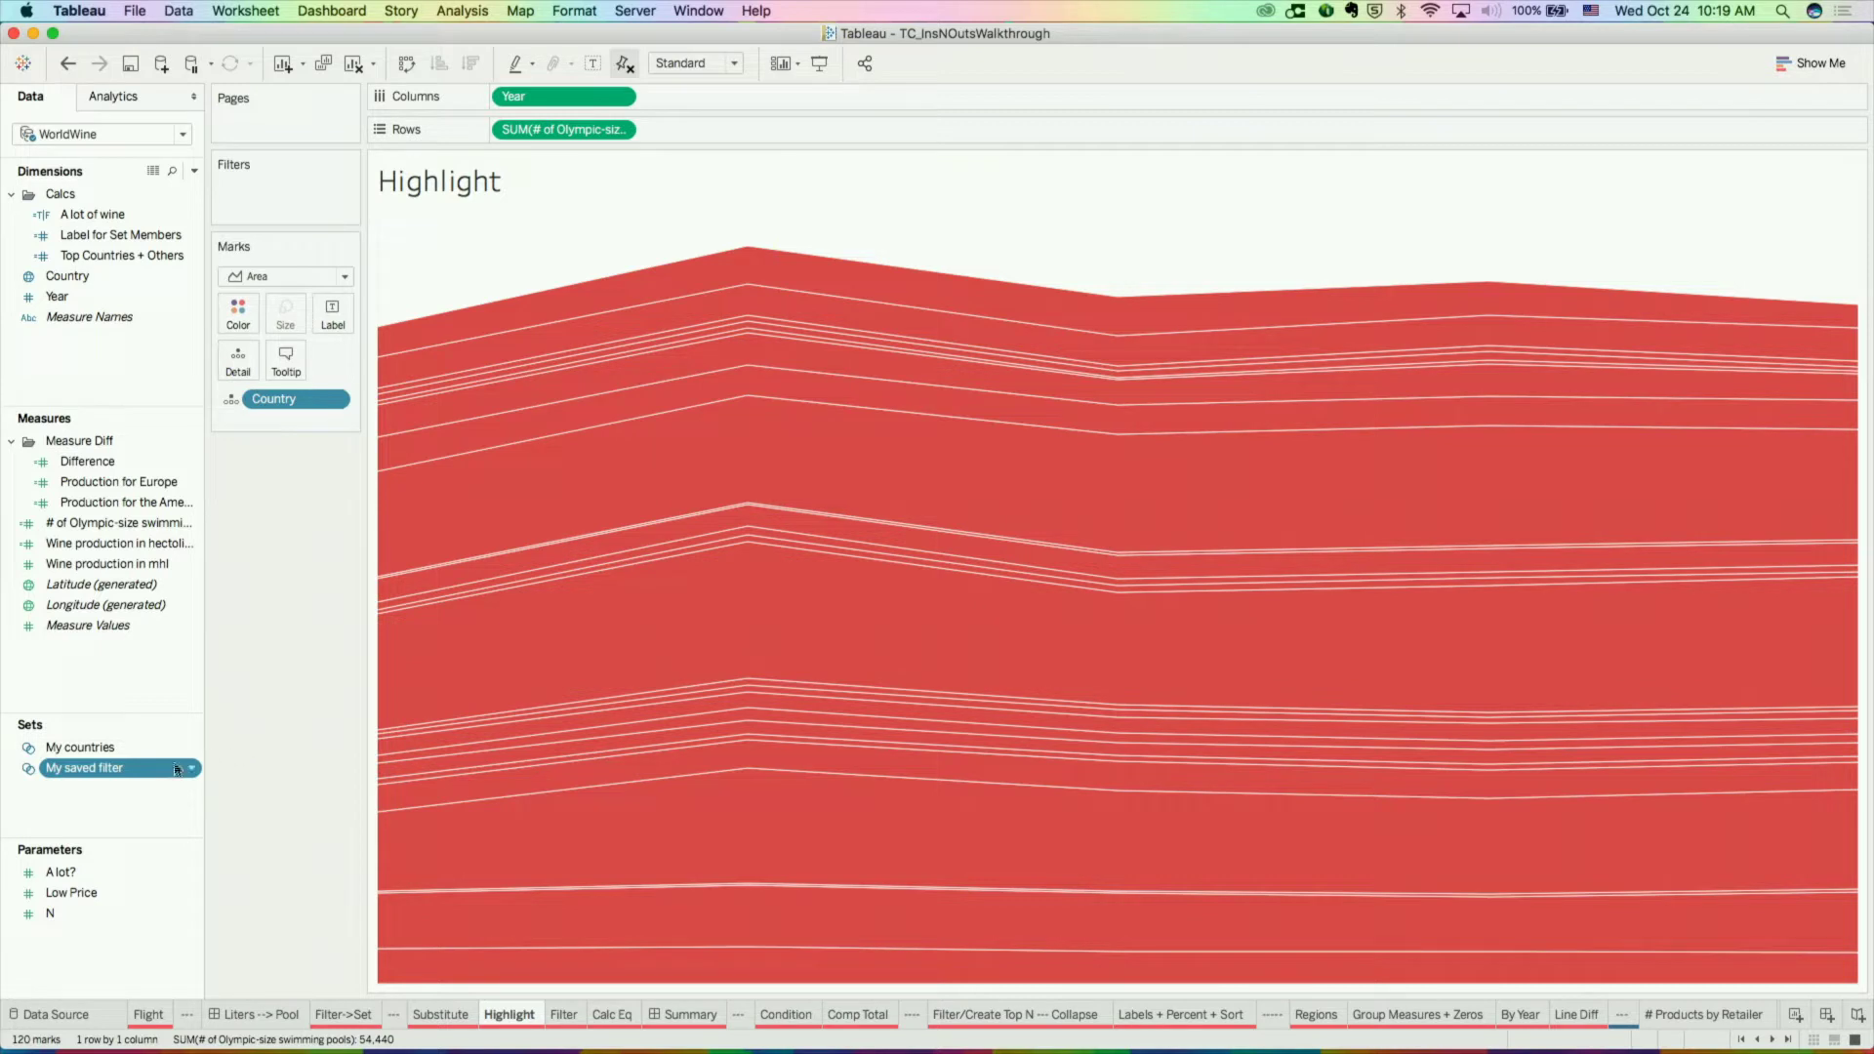
left_click_drag(98, 778, 236, 324)
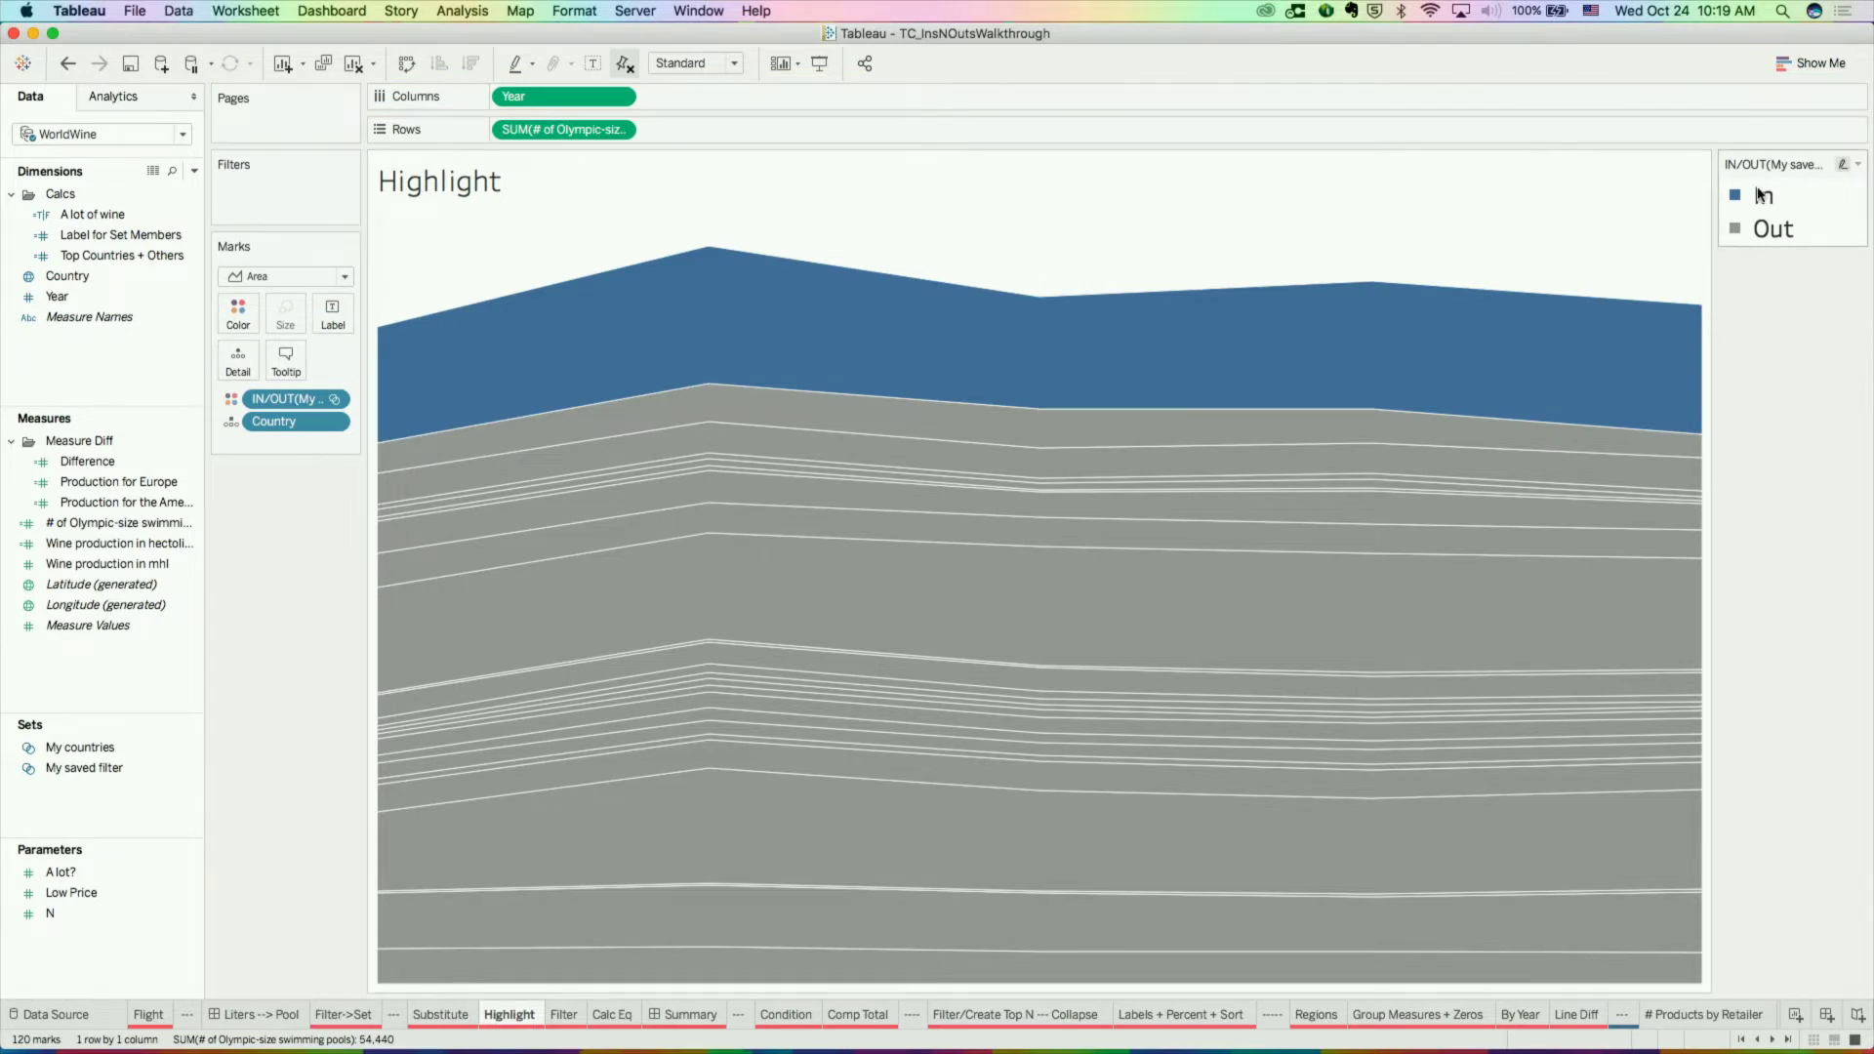
Step: Reorder the My saved filter legend so In comes below Out, and color the In members red
left_click_drag(1763, 194, 1763, 240)
right_click(1763, 242)
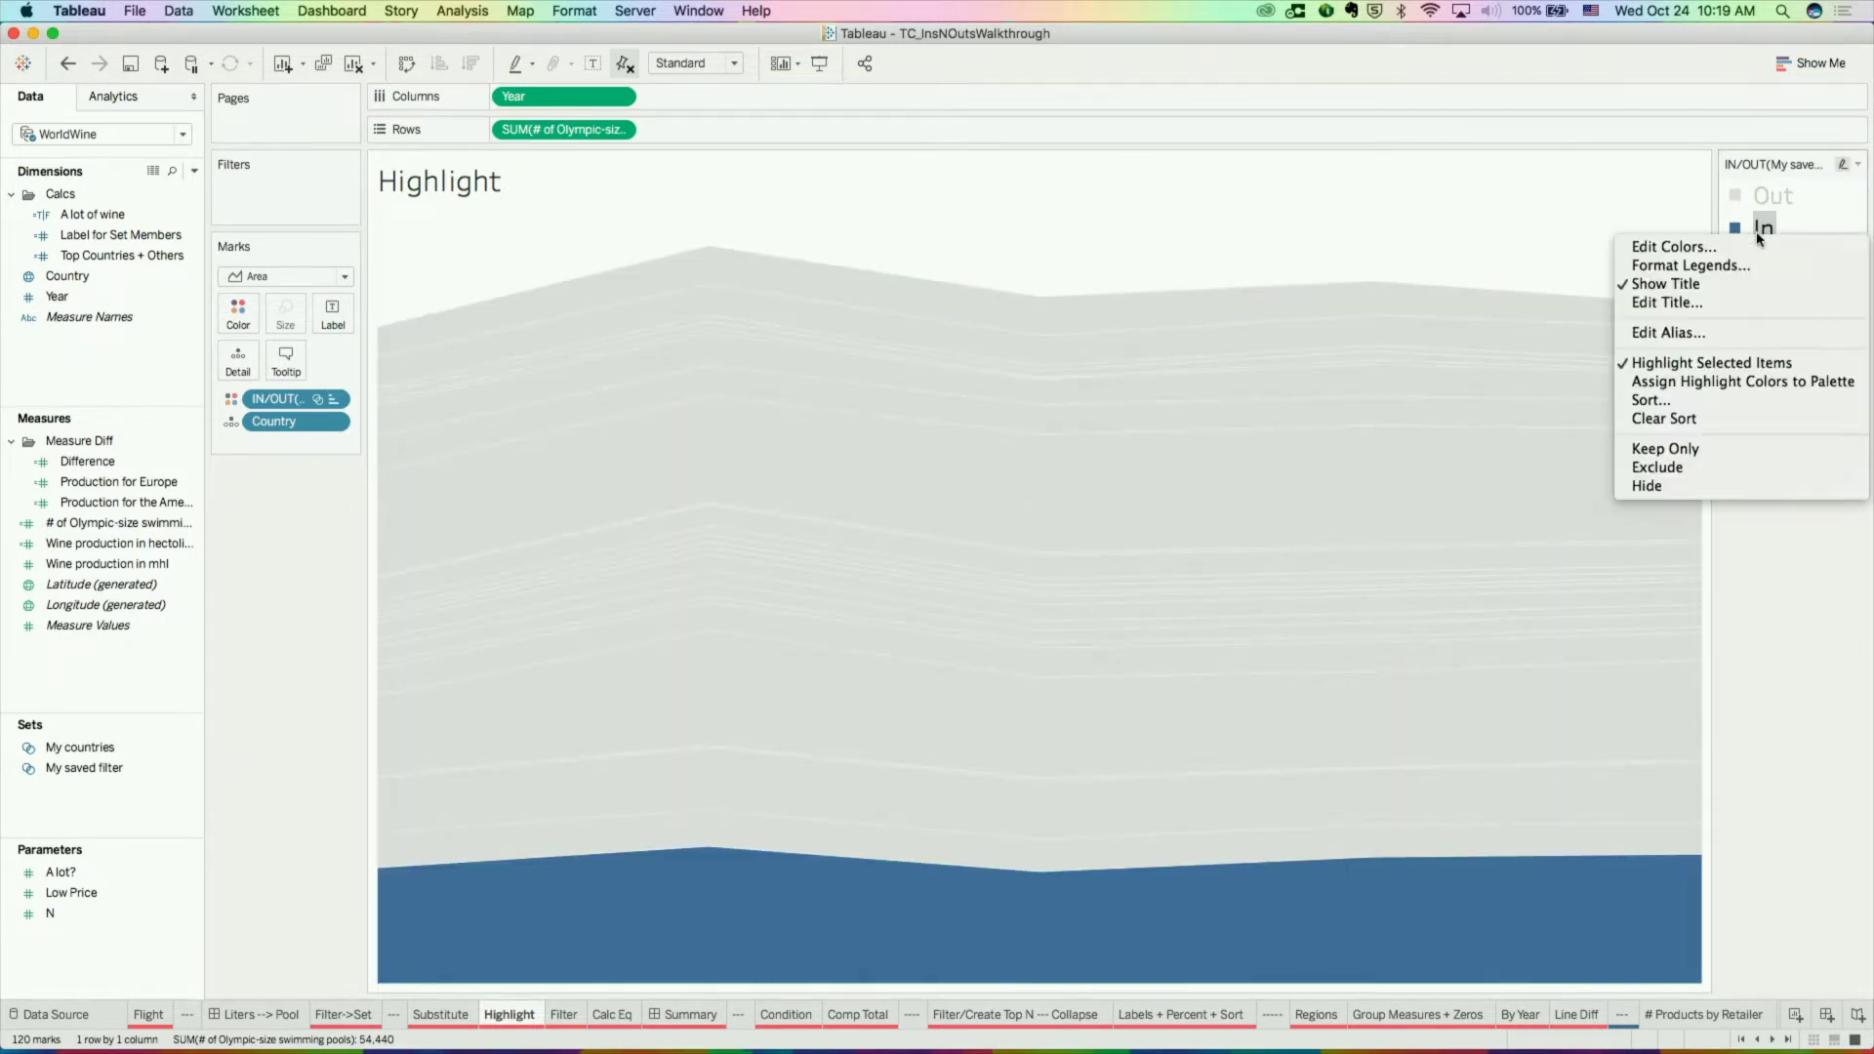
left_click(1736, 251)
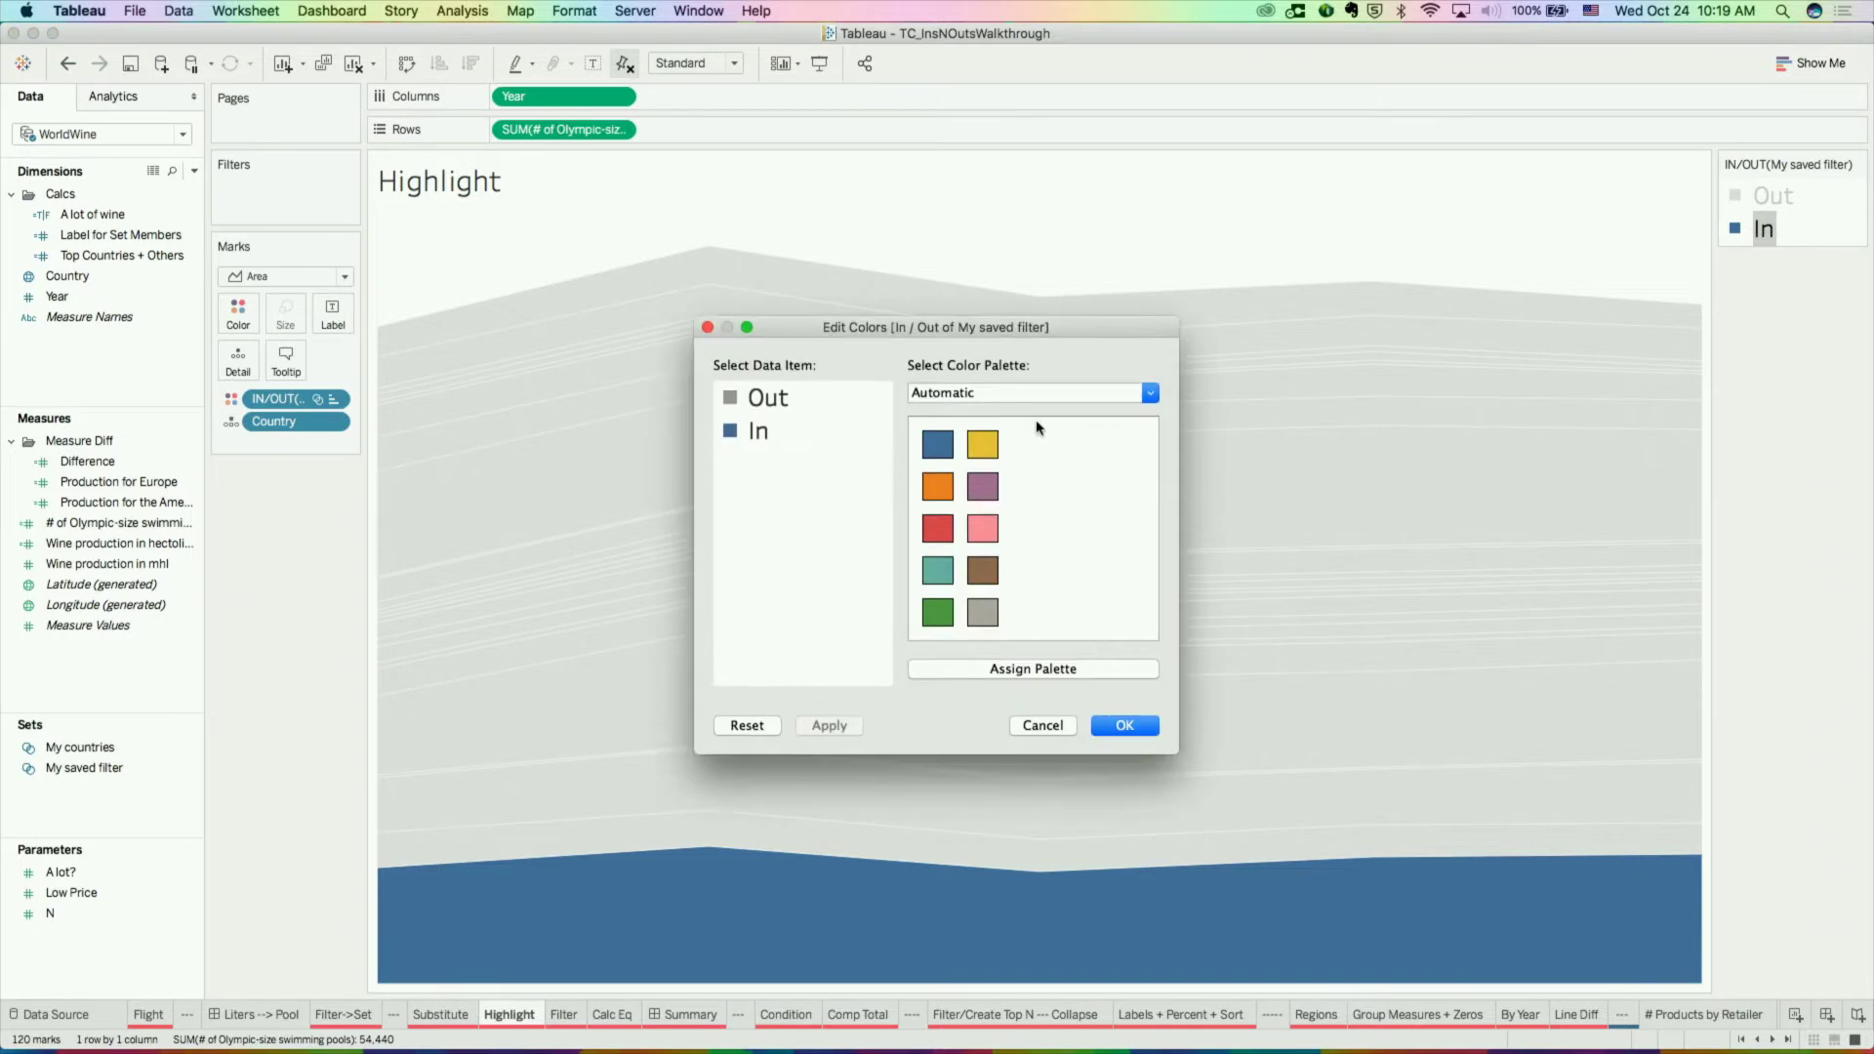
left_click(759, 430)
left_click(922, 532)
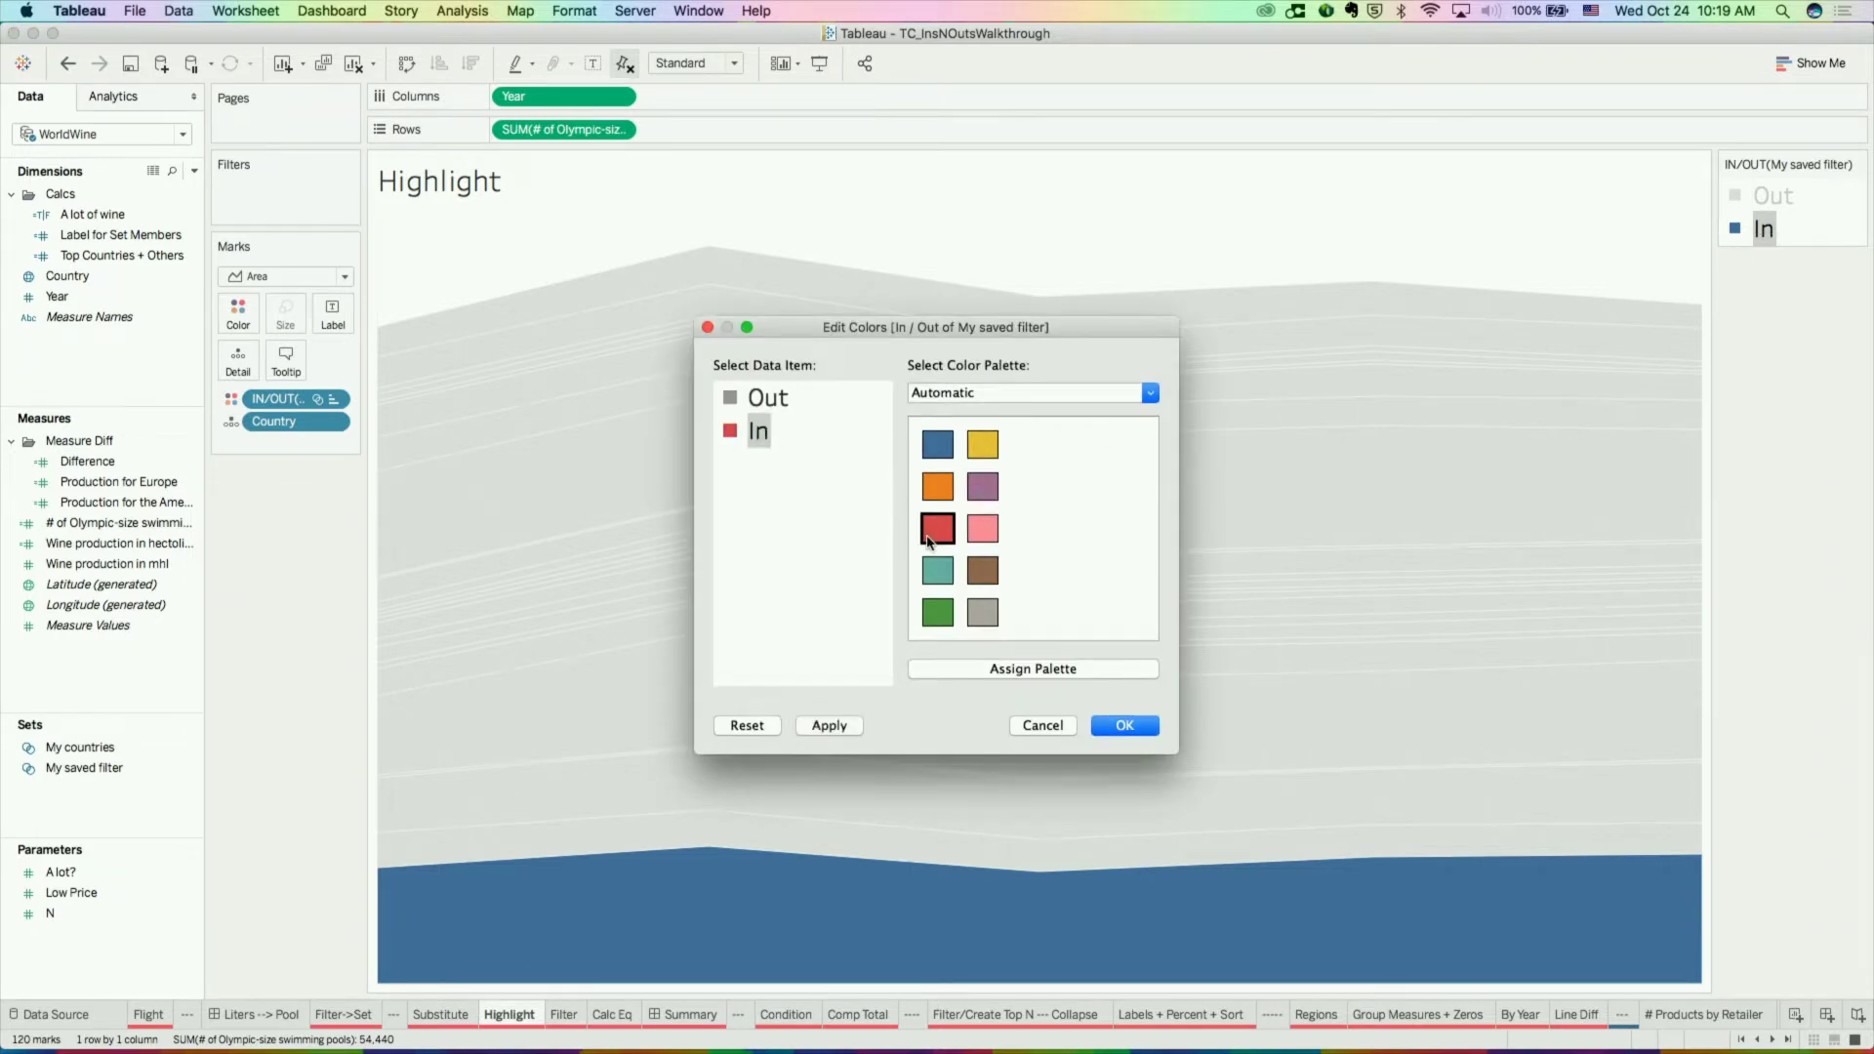
left_click(1135, 728)
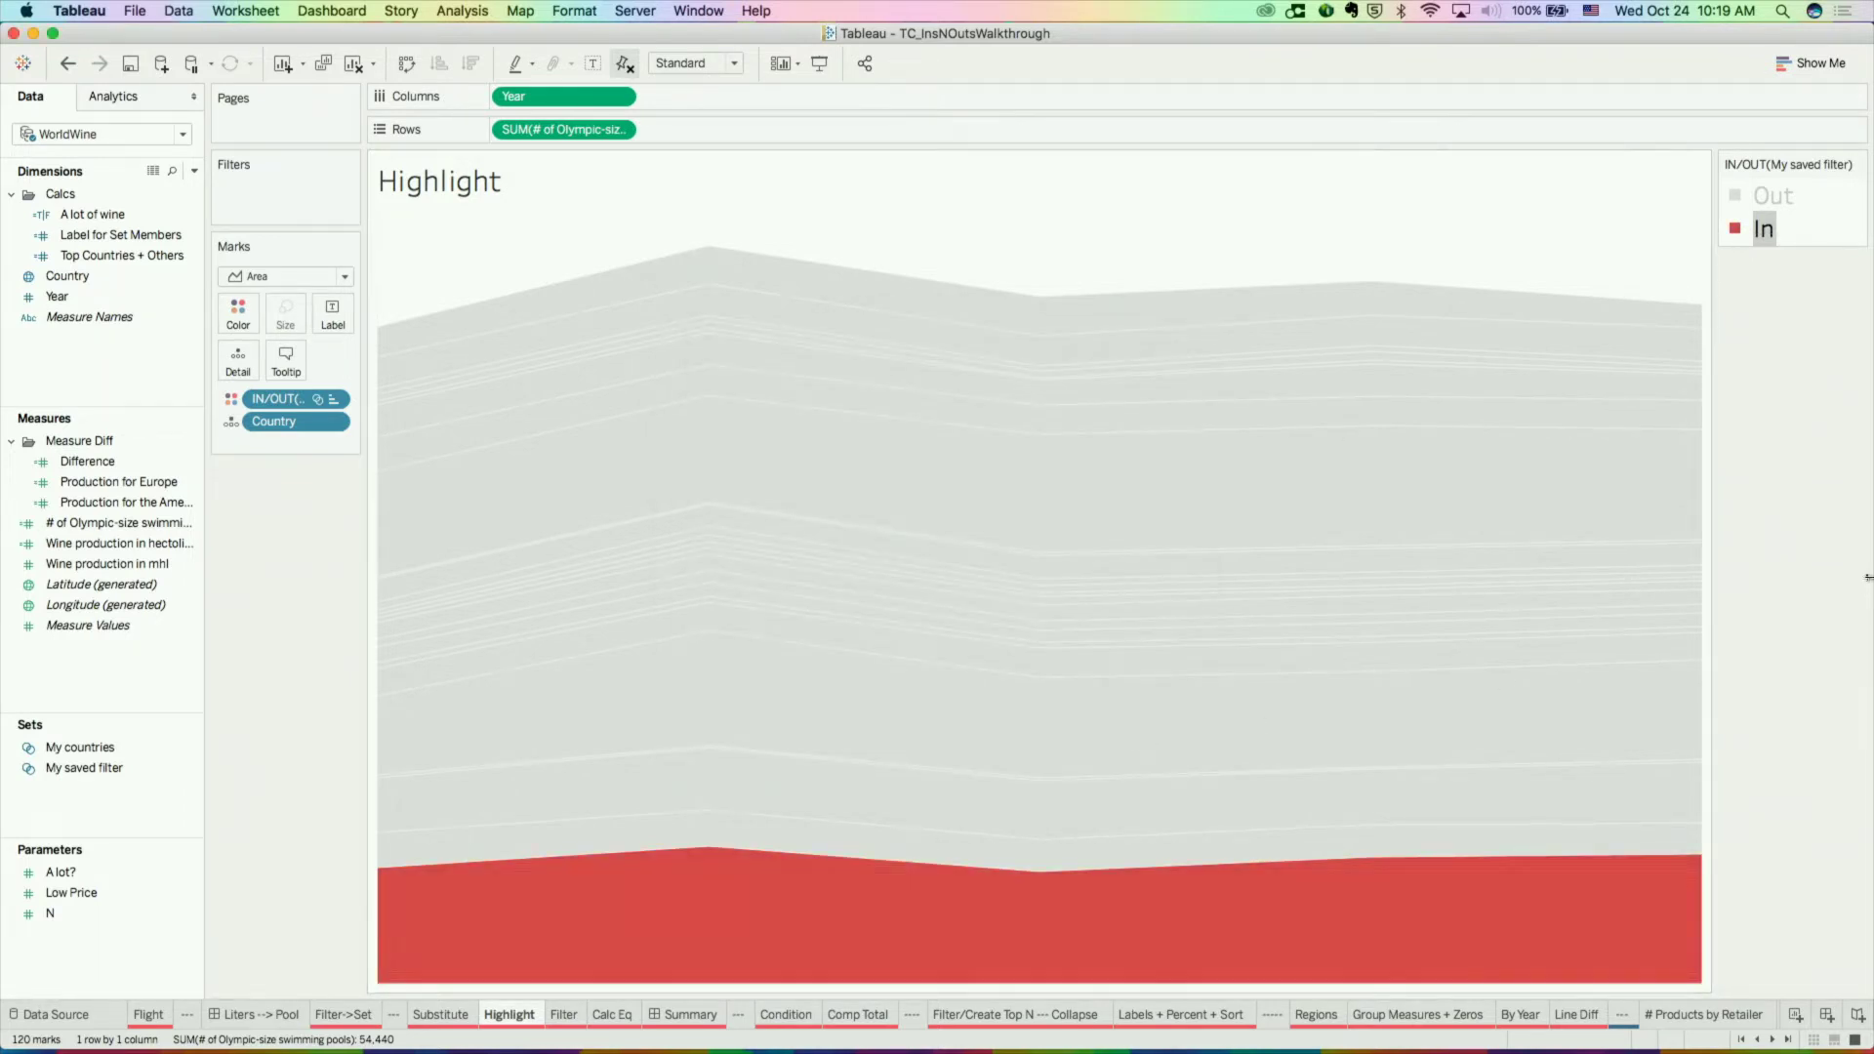
left_click(1823, 527)
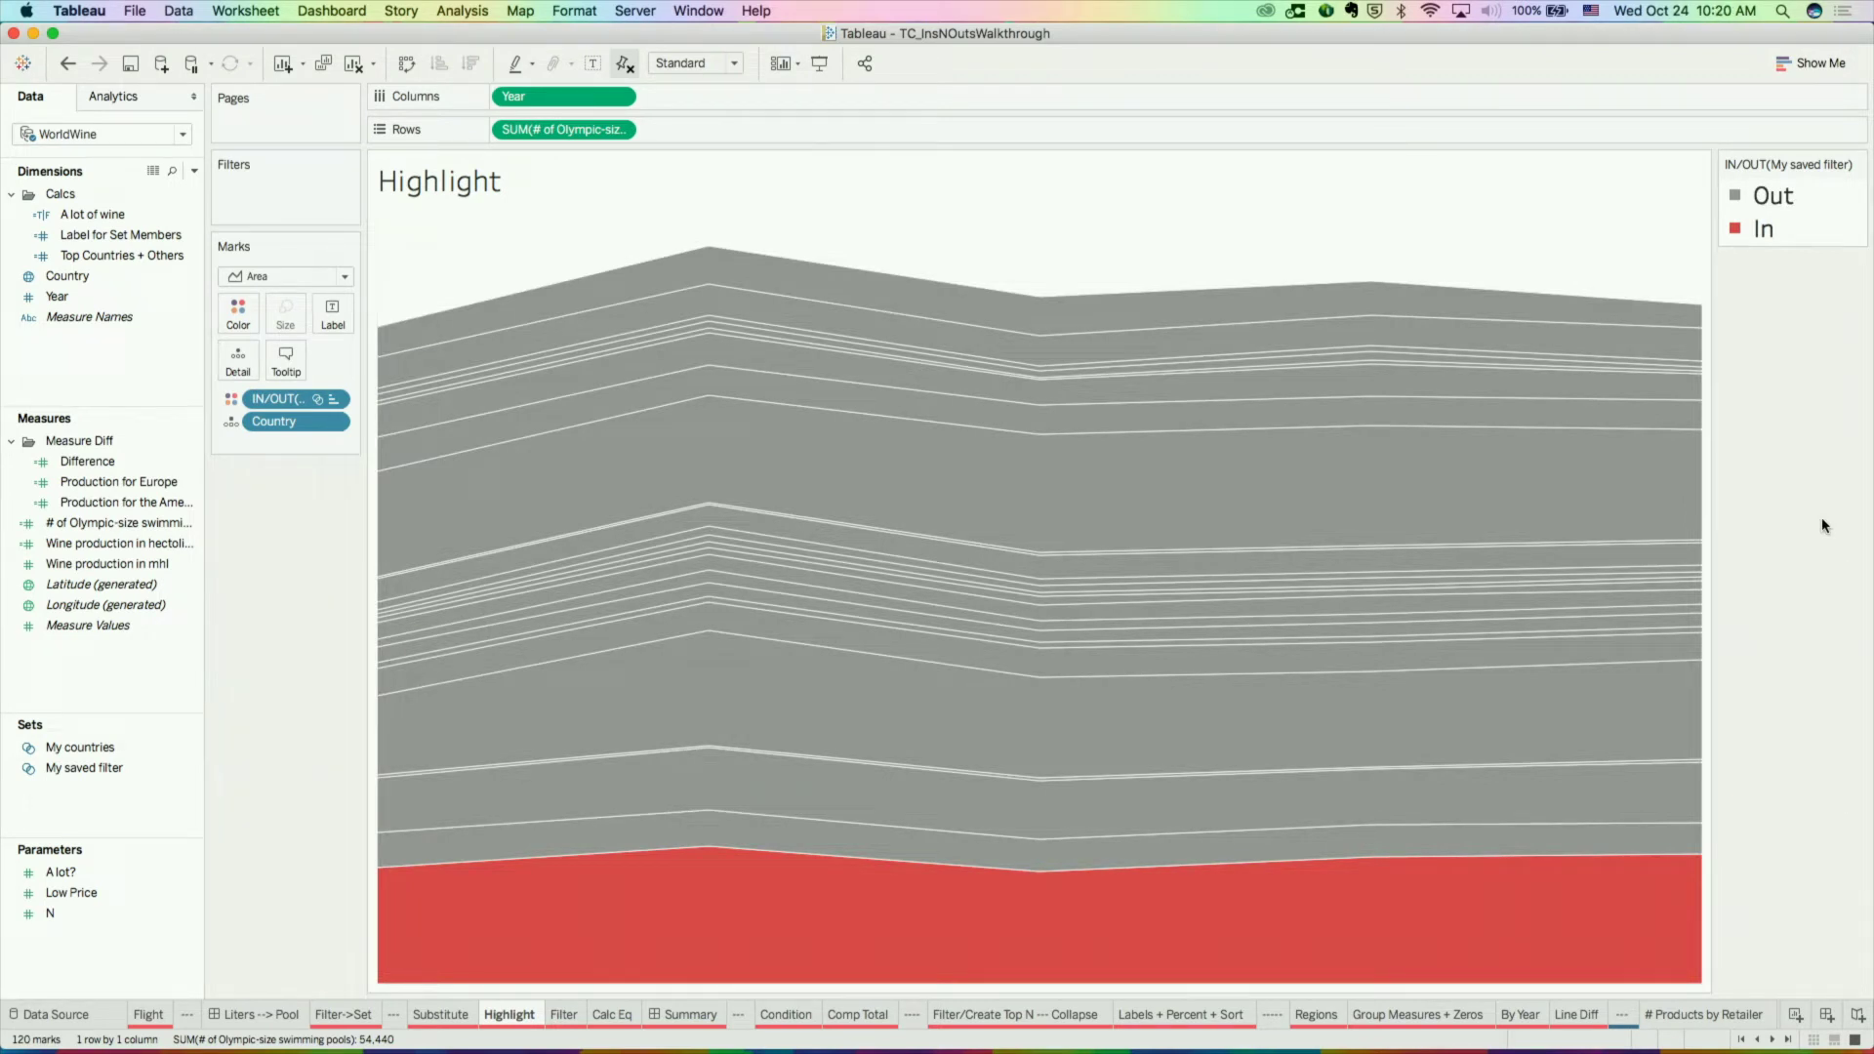
Step: Filter both the map on the Filter sheet and the volume totals on the Calc Eq sheet by the My saved filter set
left_click(563, 1015)
left_click_drag(102, 769, 266, 197)
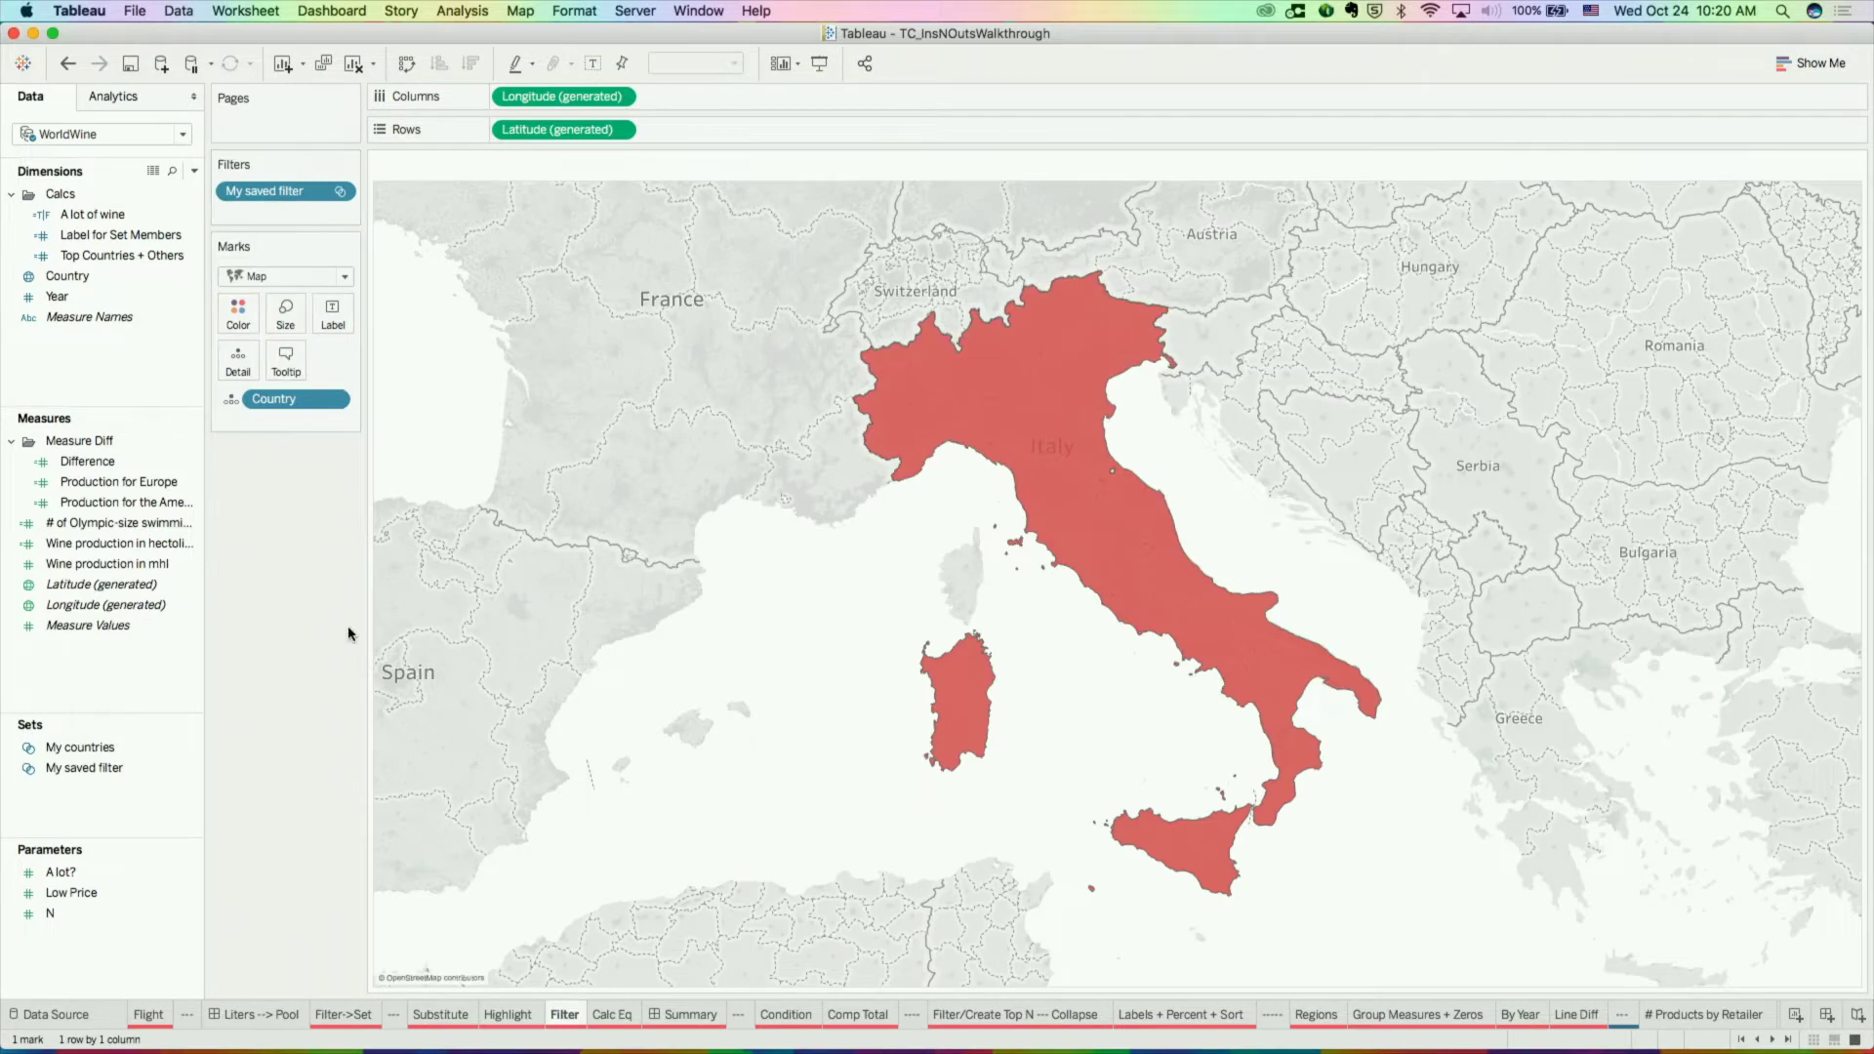
left_click(600, 1016)
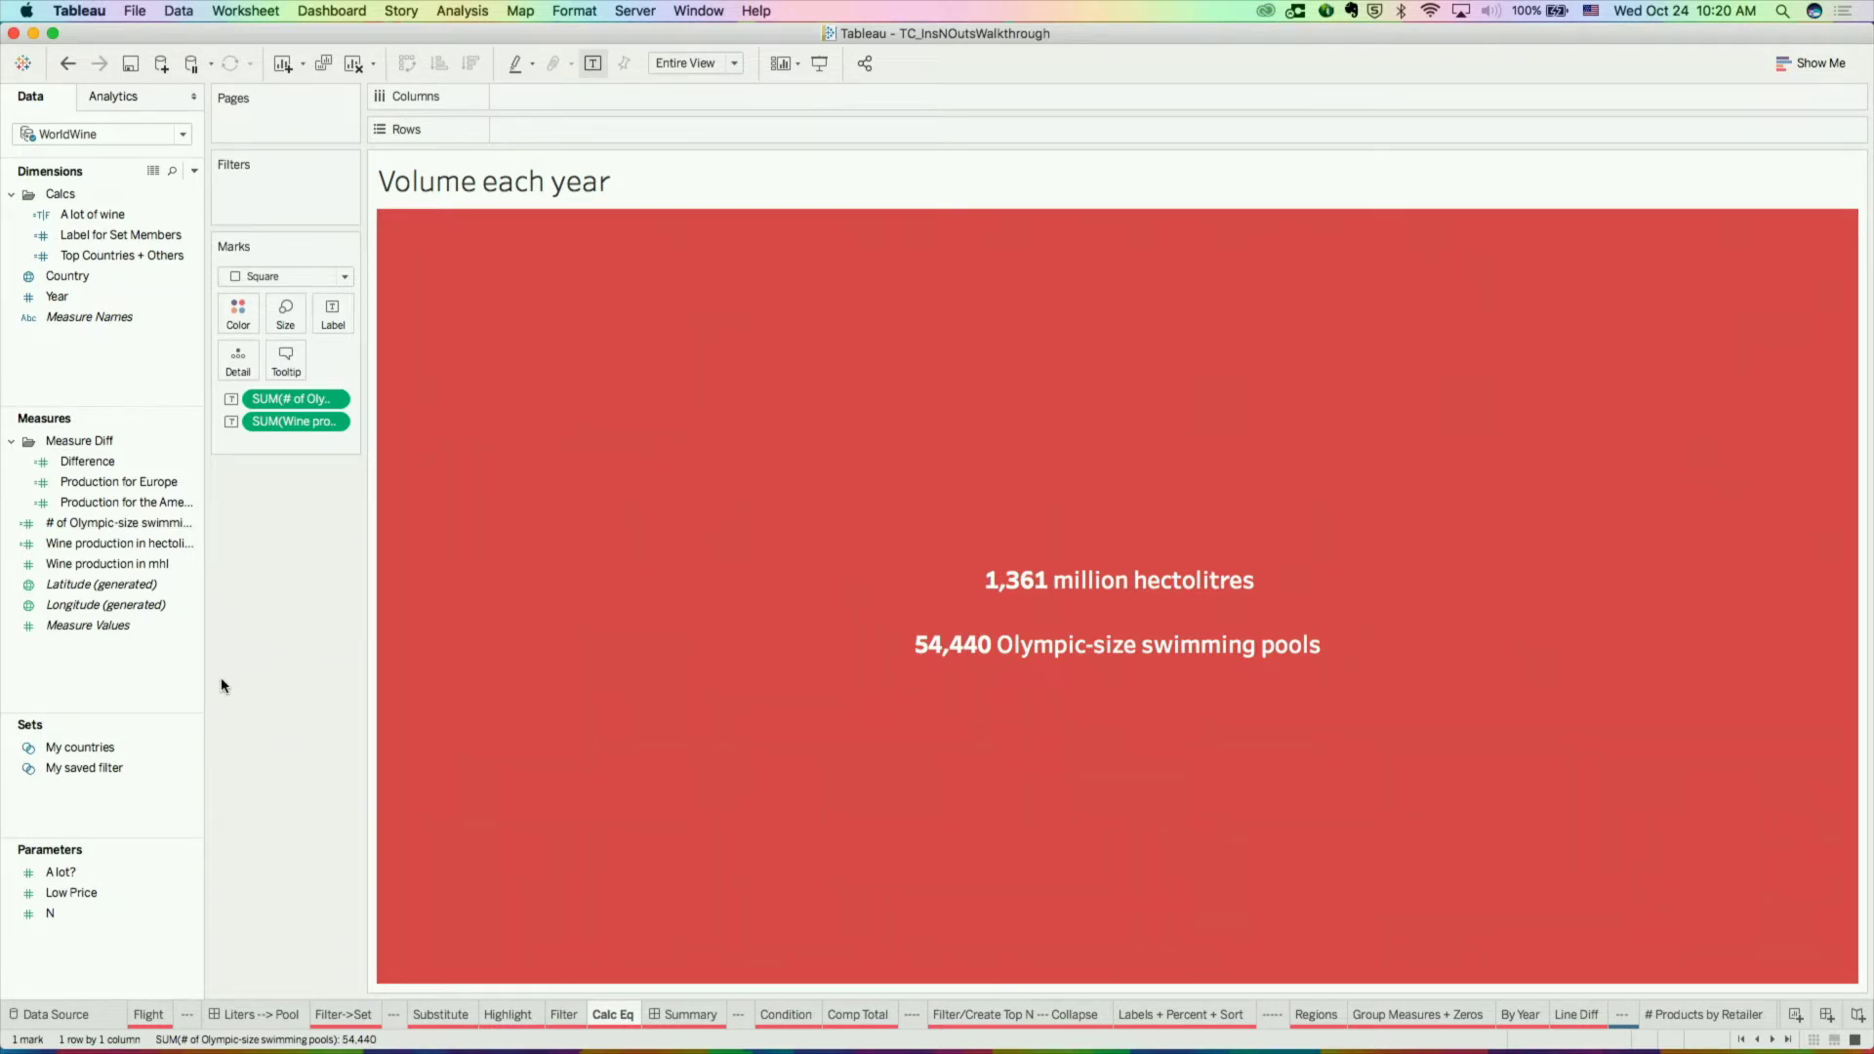
left_click_drag(117, 765, 284, 207)
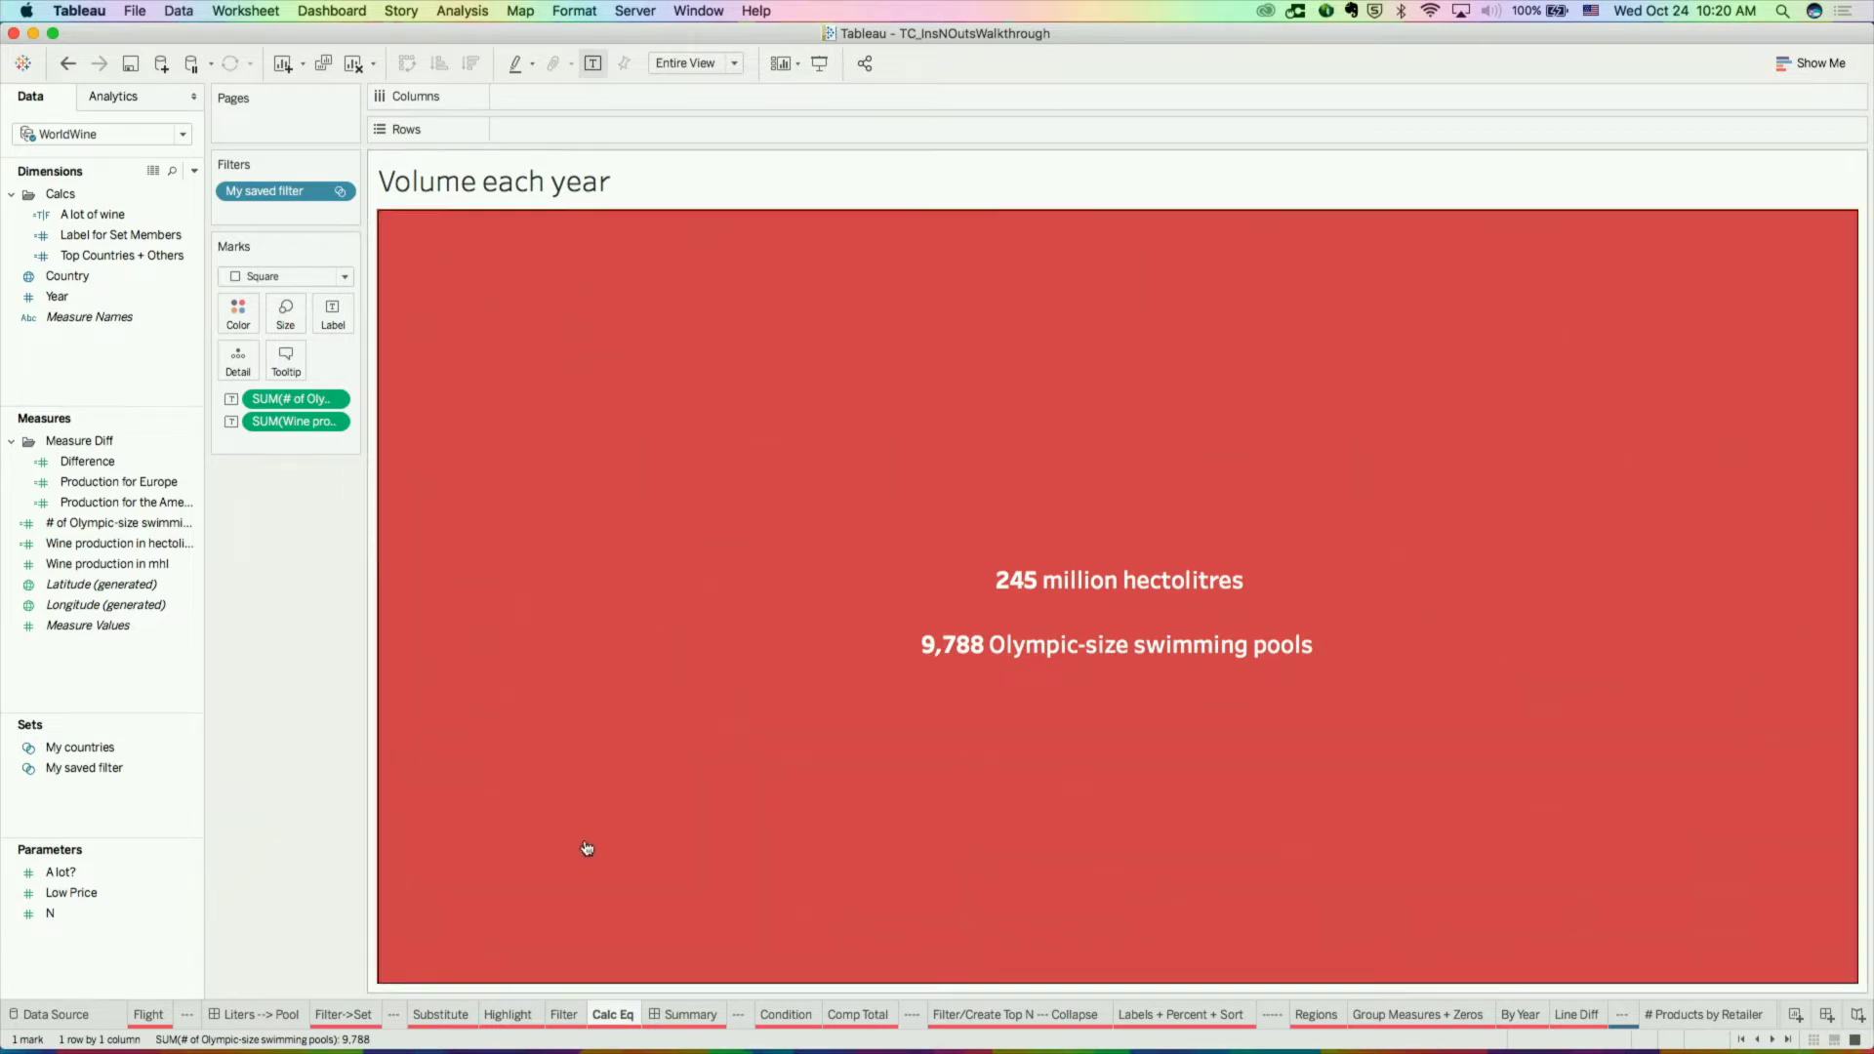
Step: Go from the Summary dashboard to its map sheet, add France to the My saved filter set, and return to the dashboard
left_click(686, 1015)
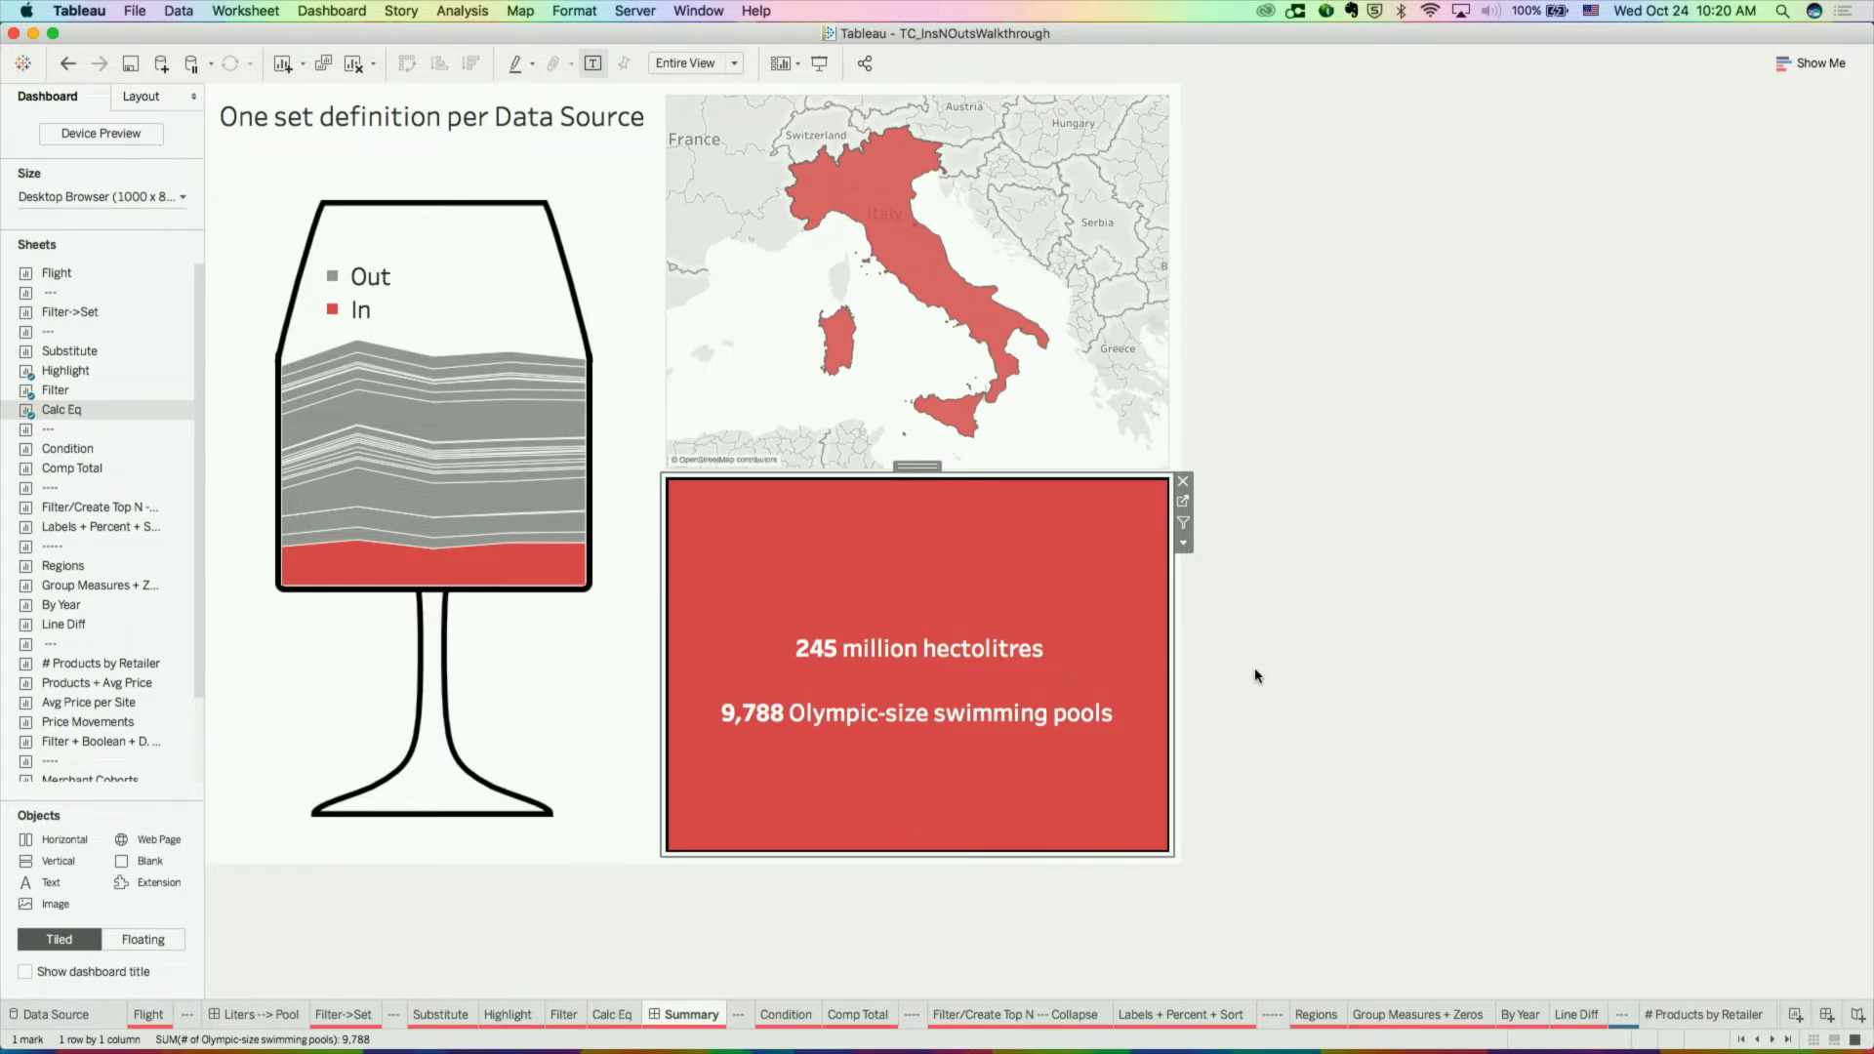
left_click(1107, 207)
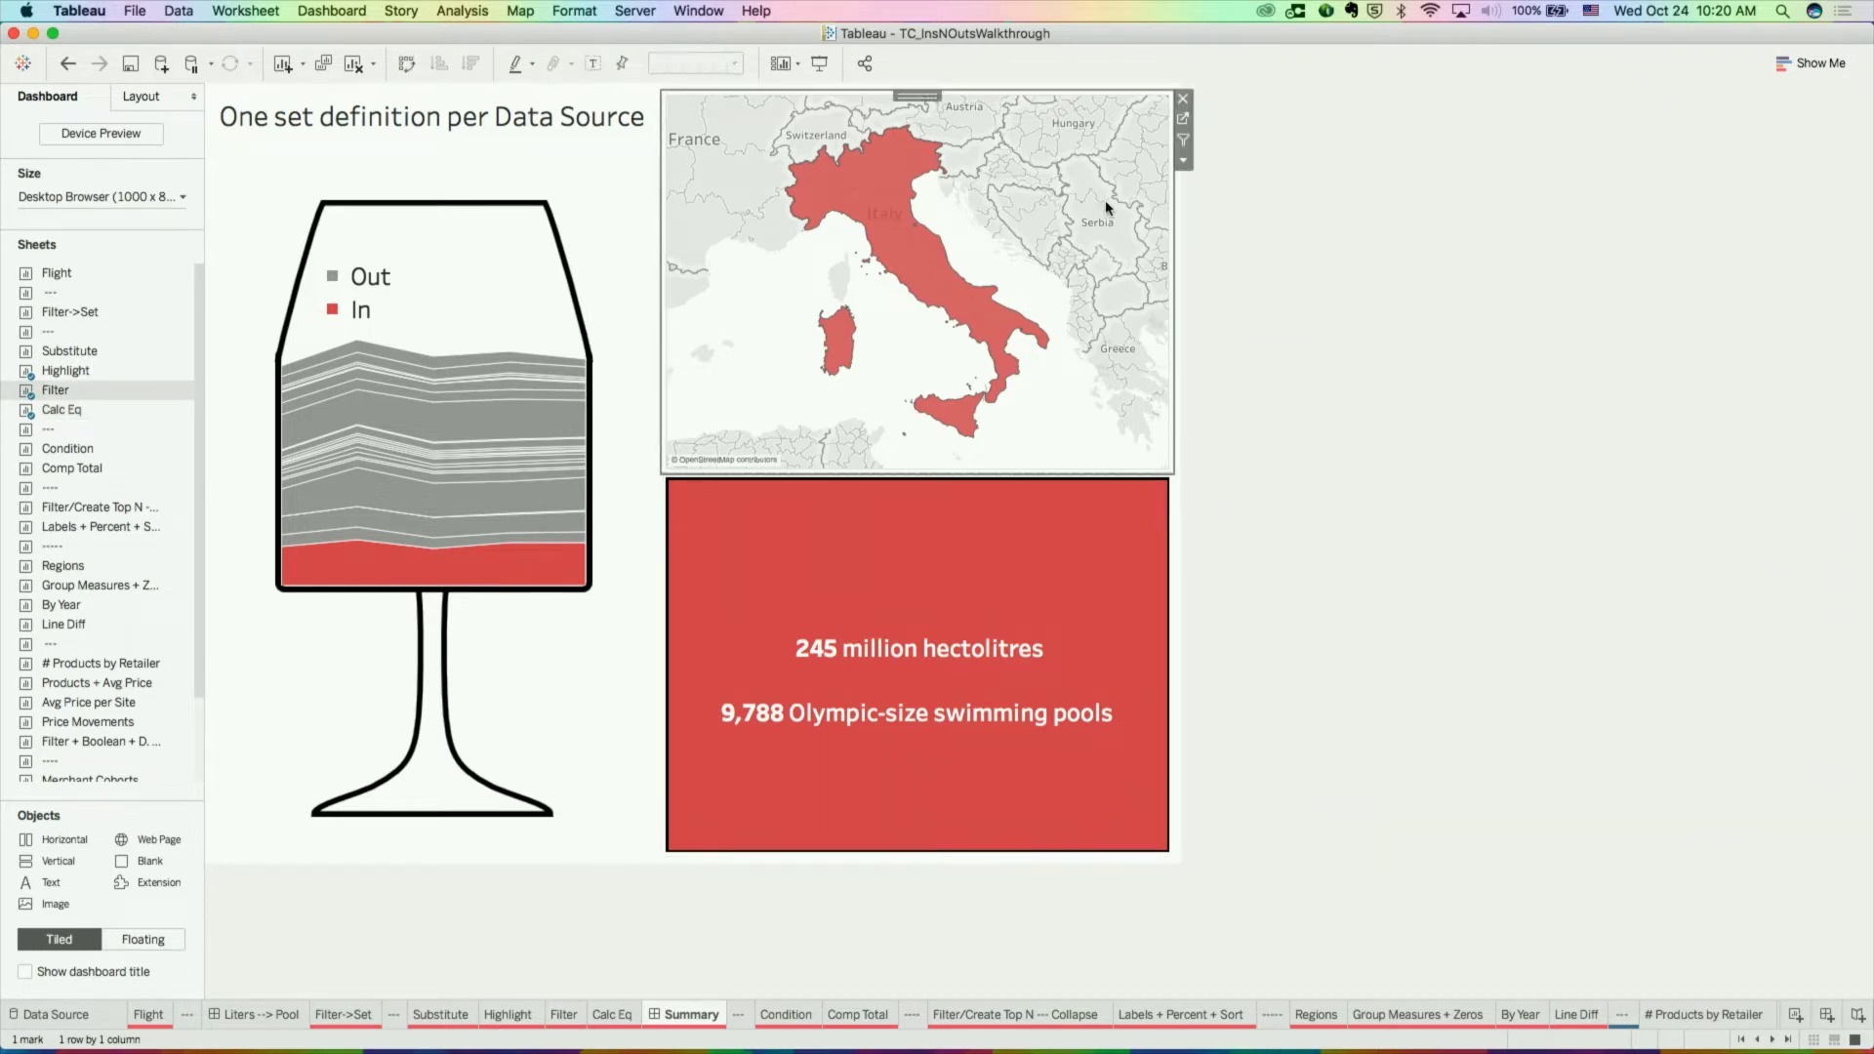
left_click(1181, 122)
left_click(193, 770)
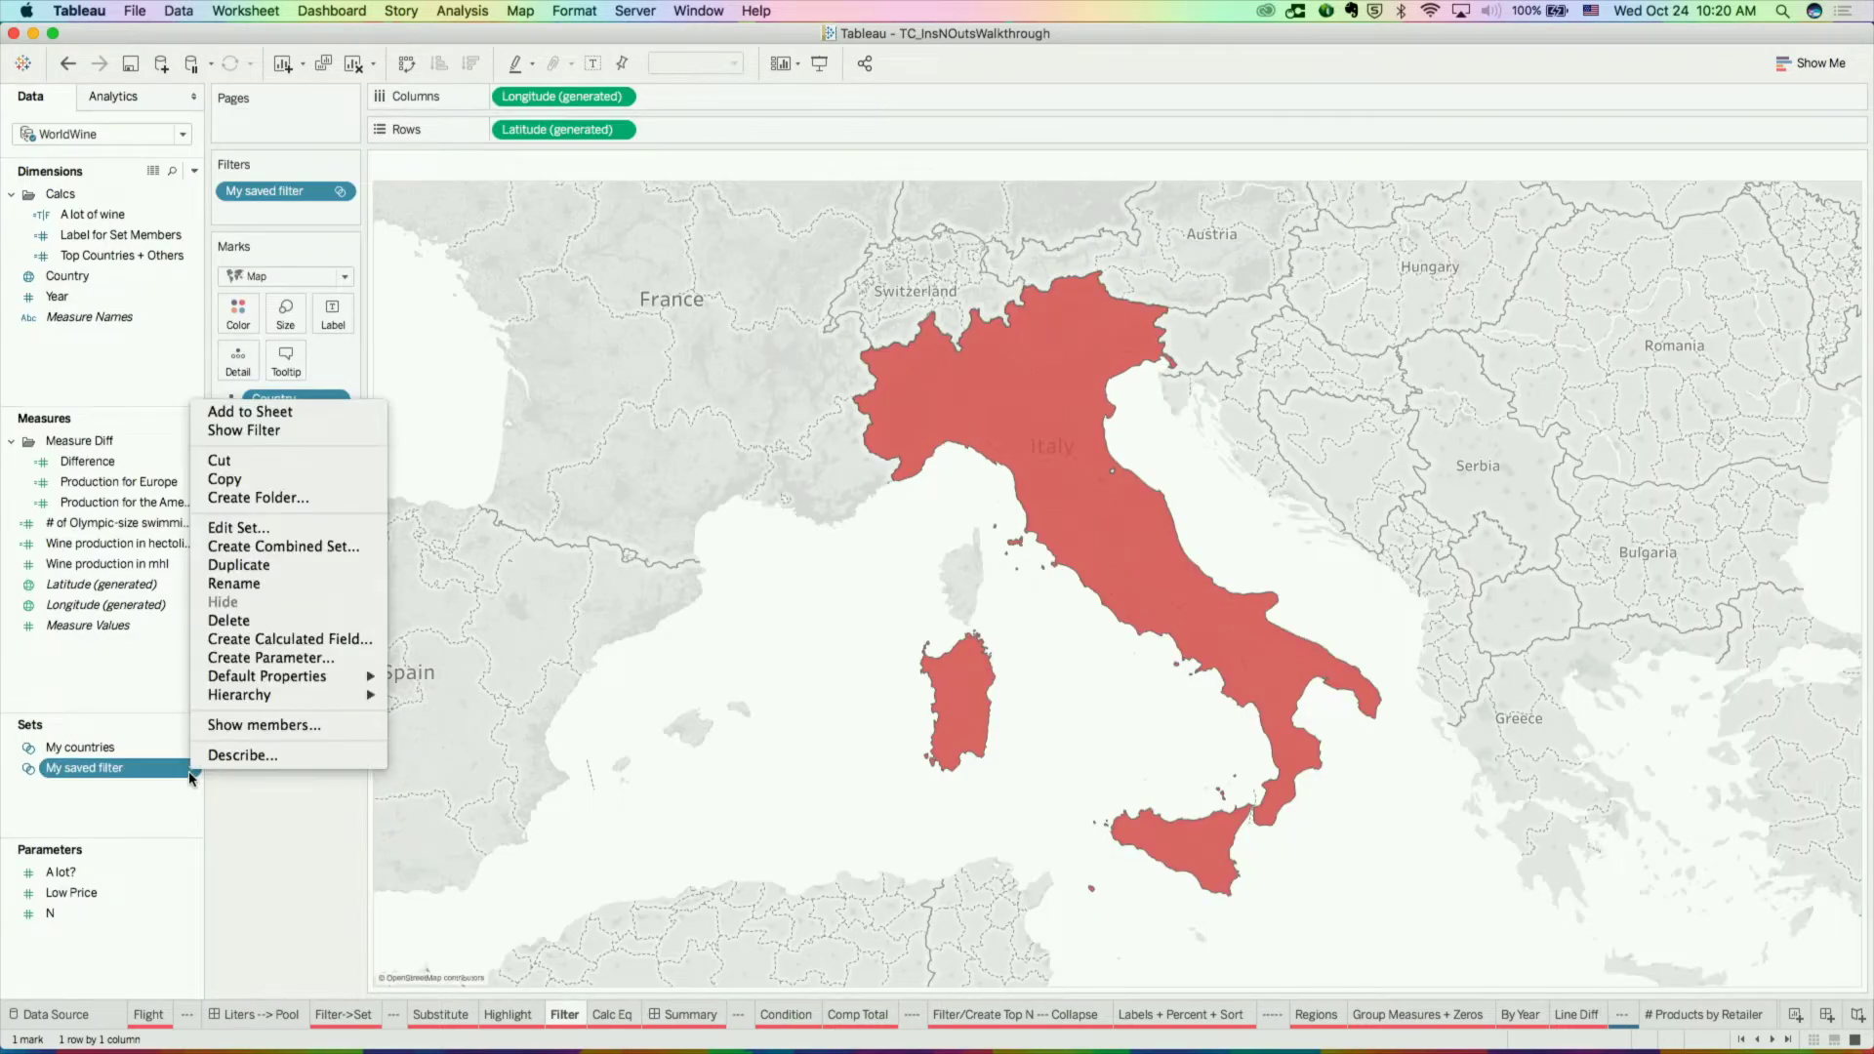
left_click(239, 527)
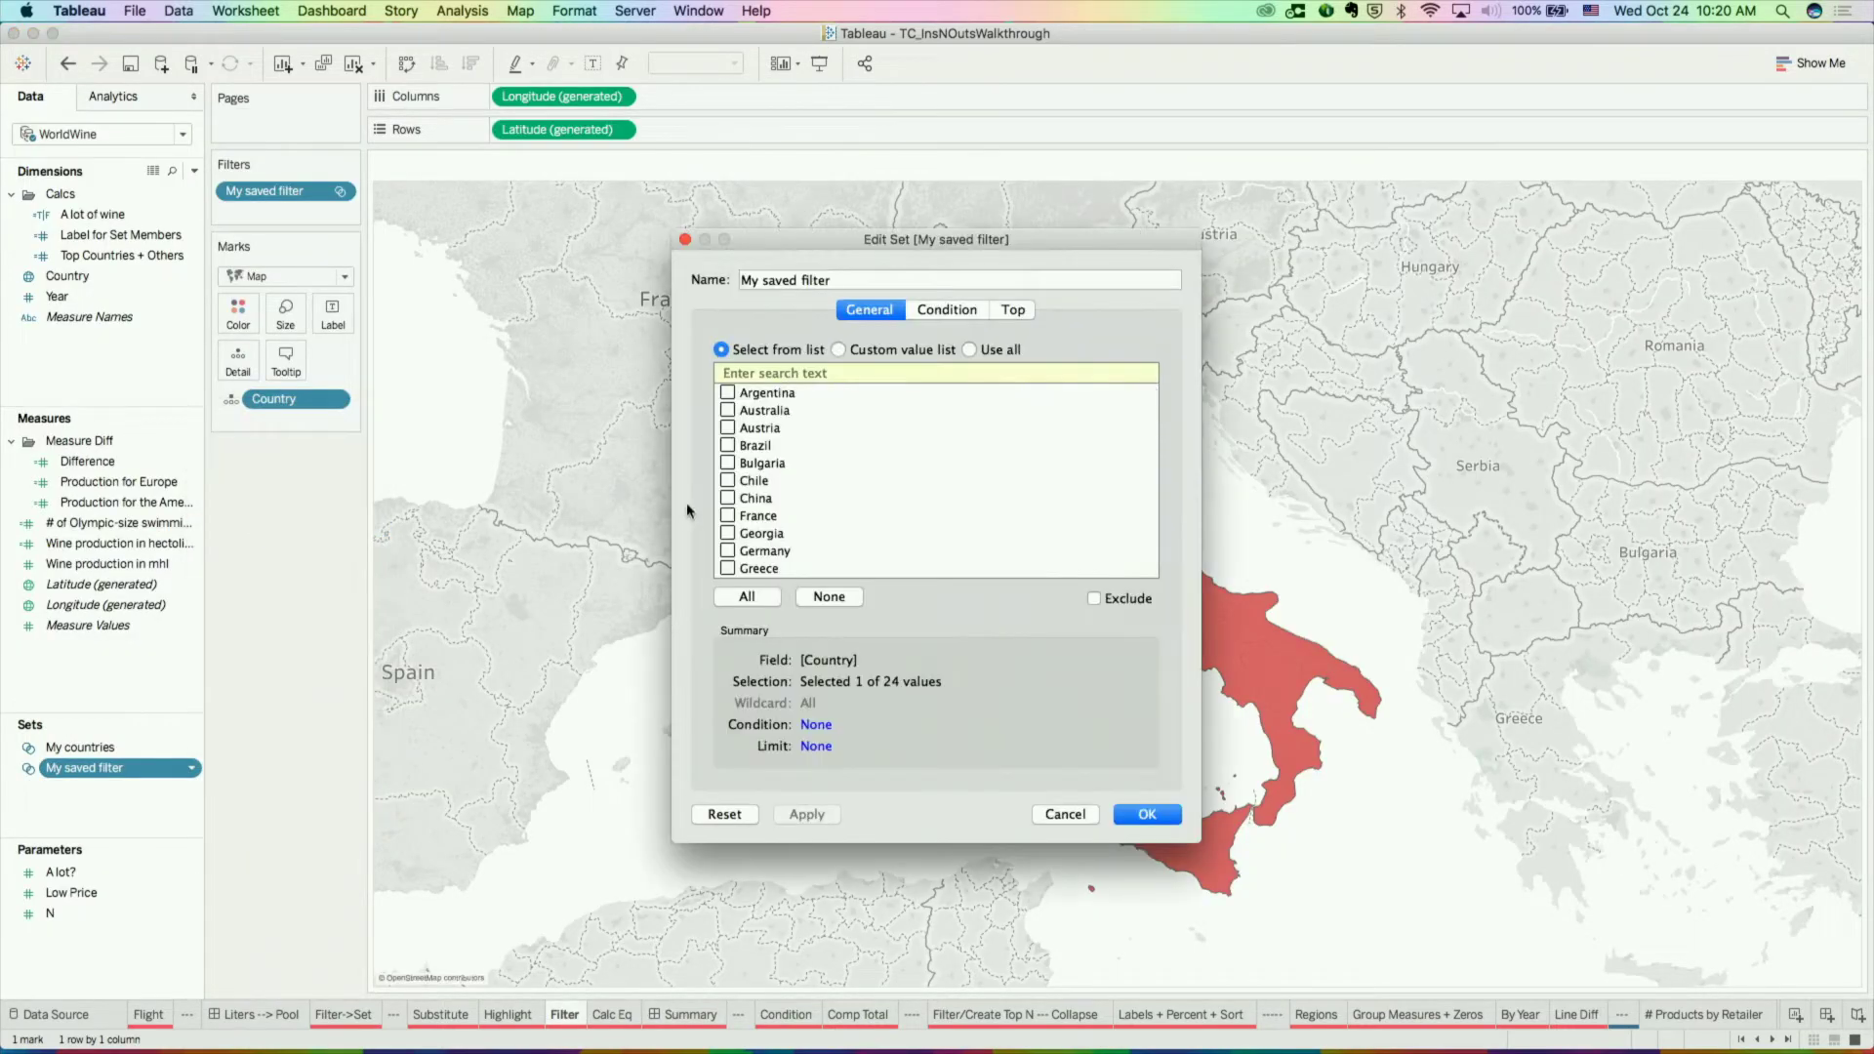
left_click(728, 516)
left_click(1147, 814)
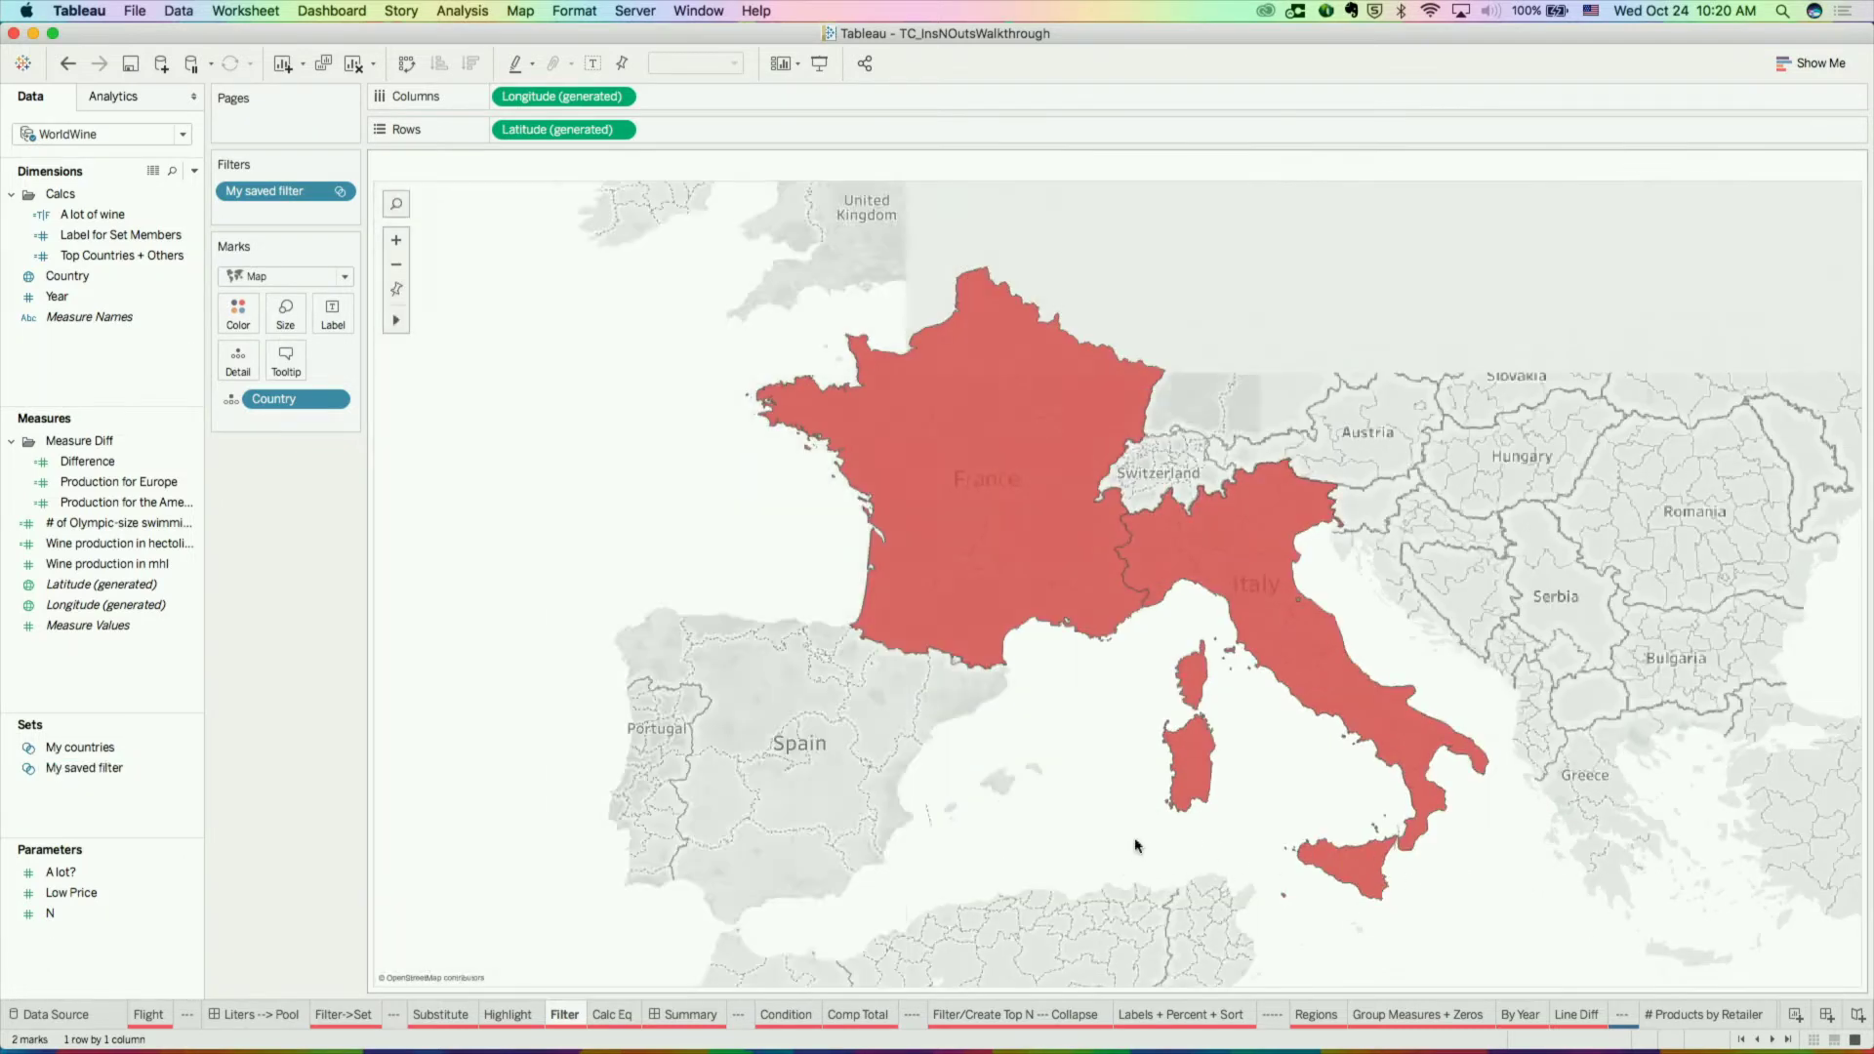
left_click(669, 1015)
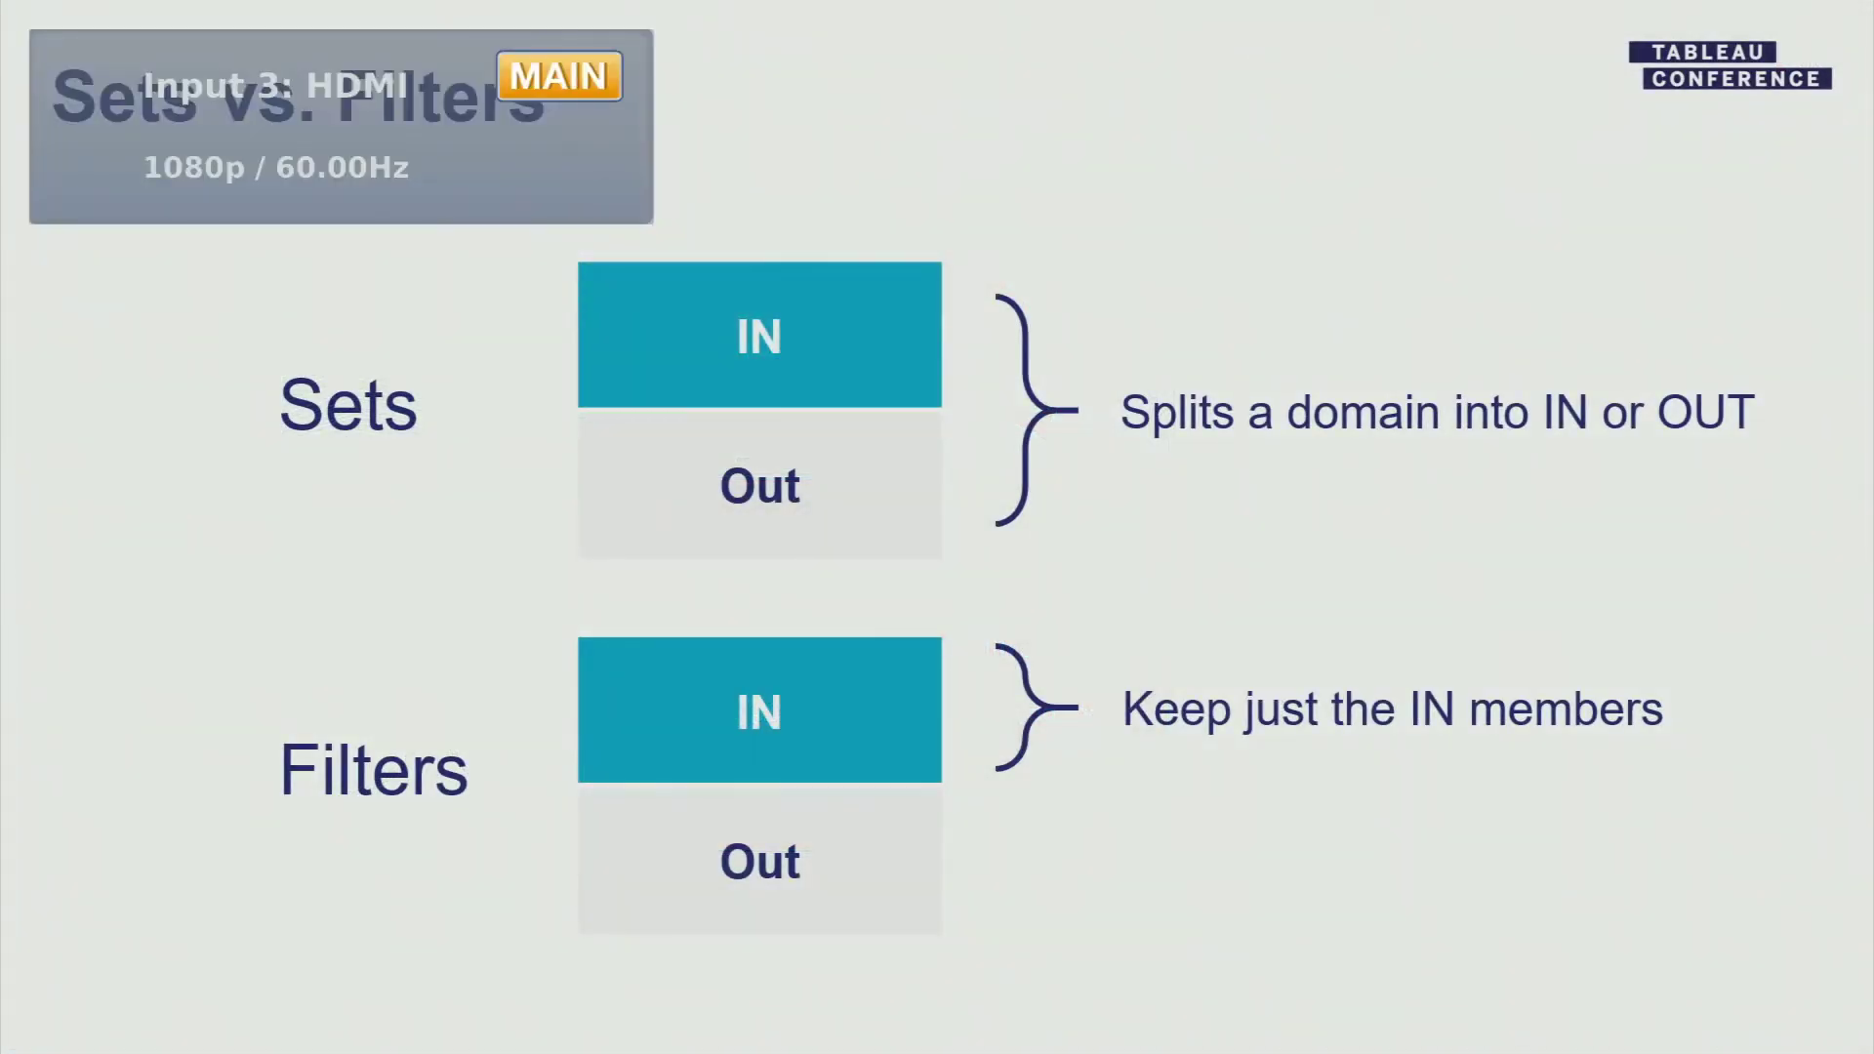
key("Right")
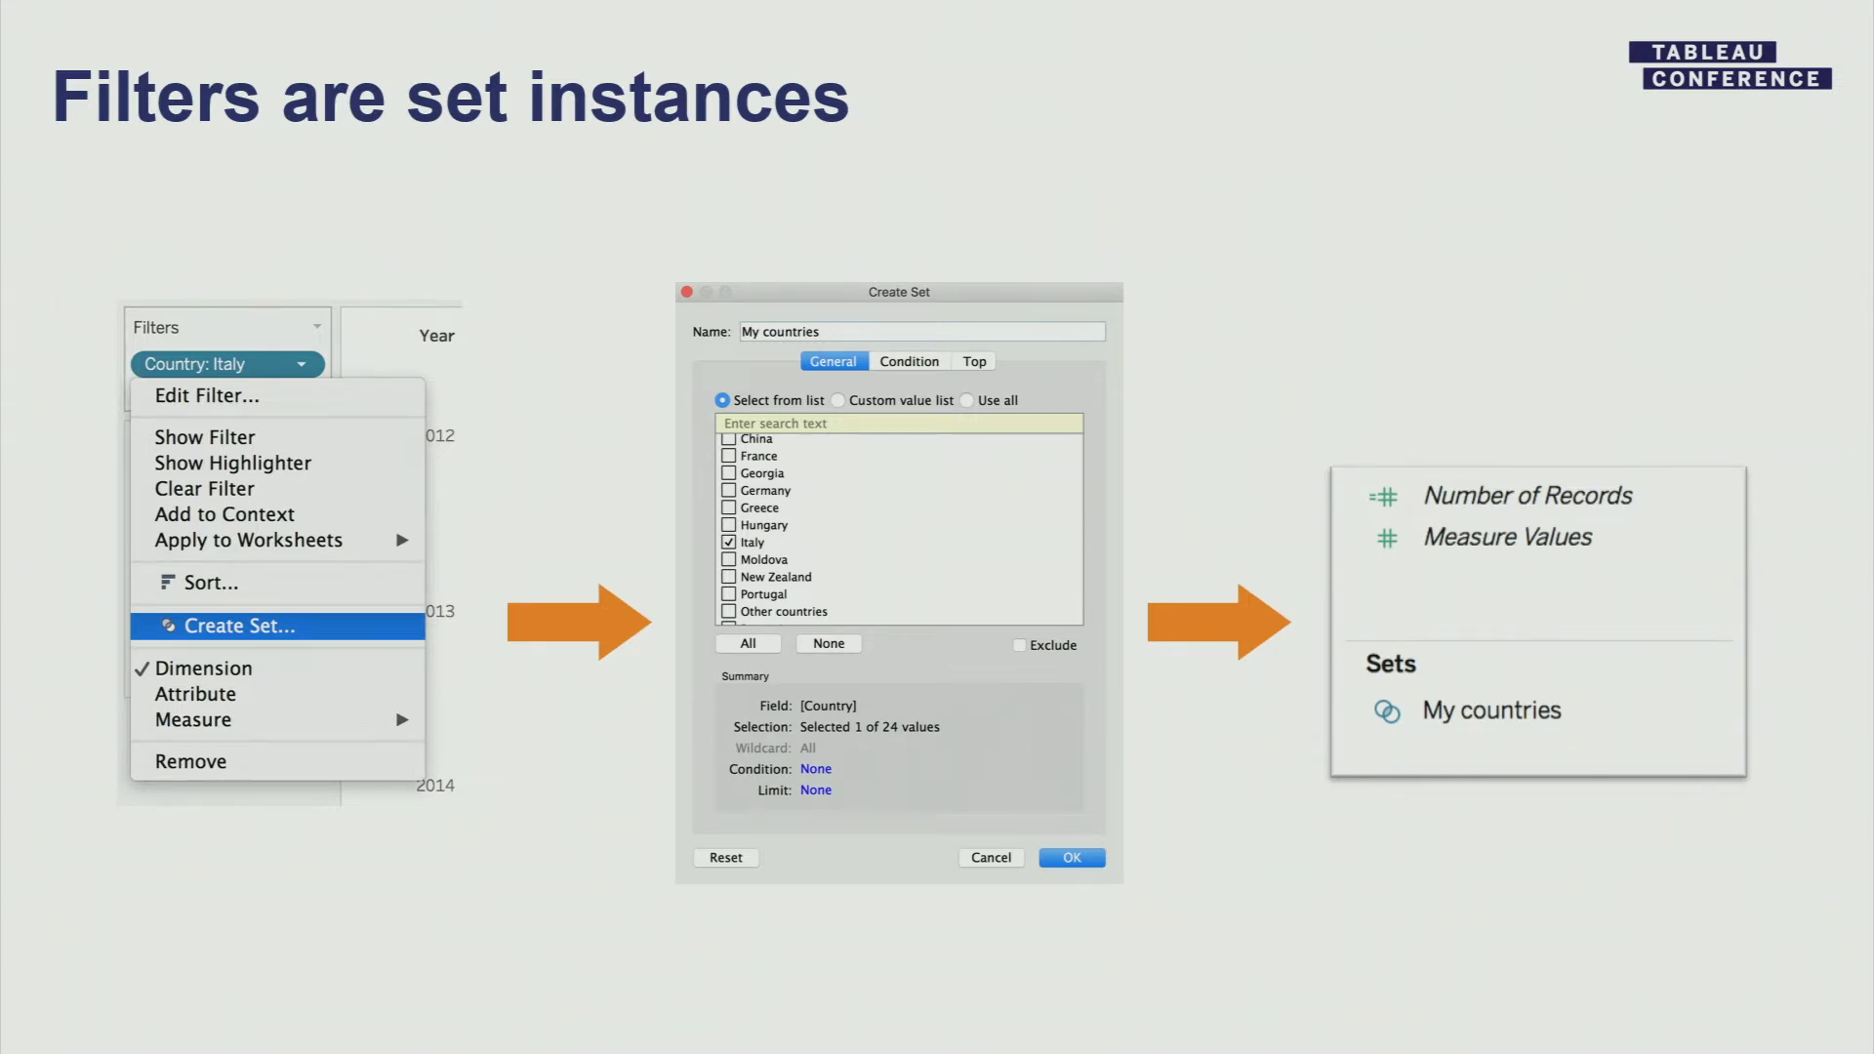
key("Right")
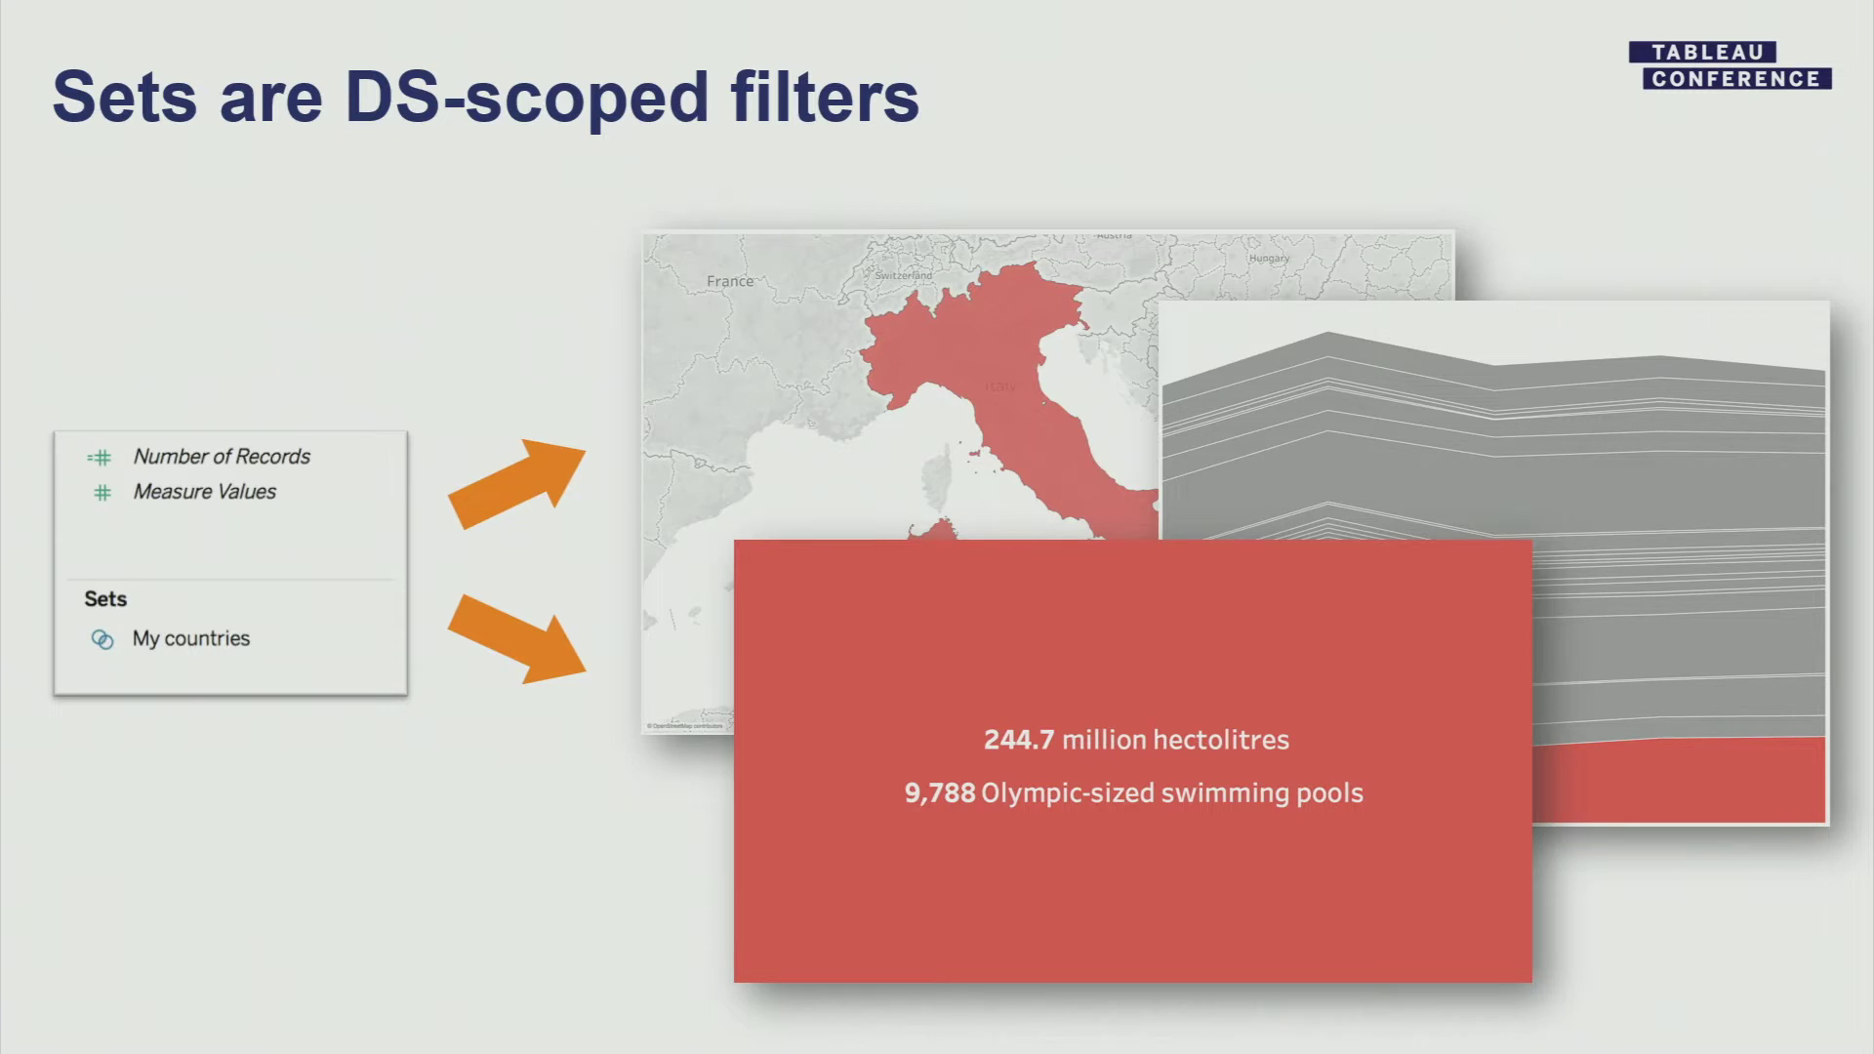
key("Right")
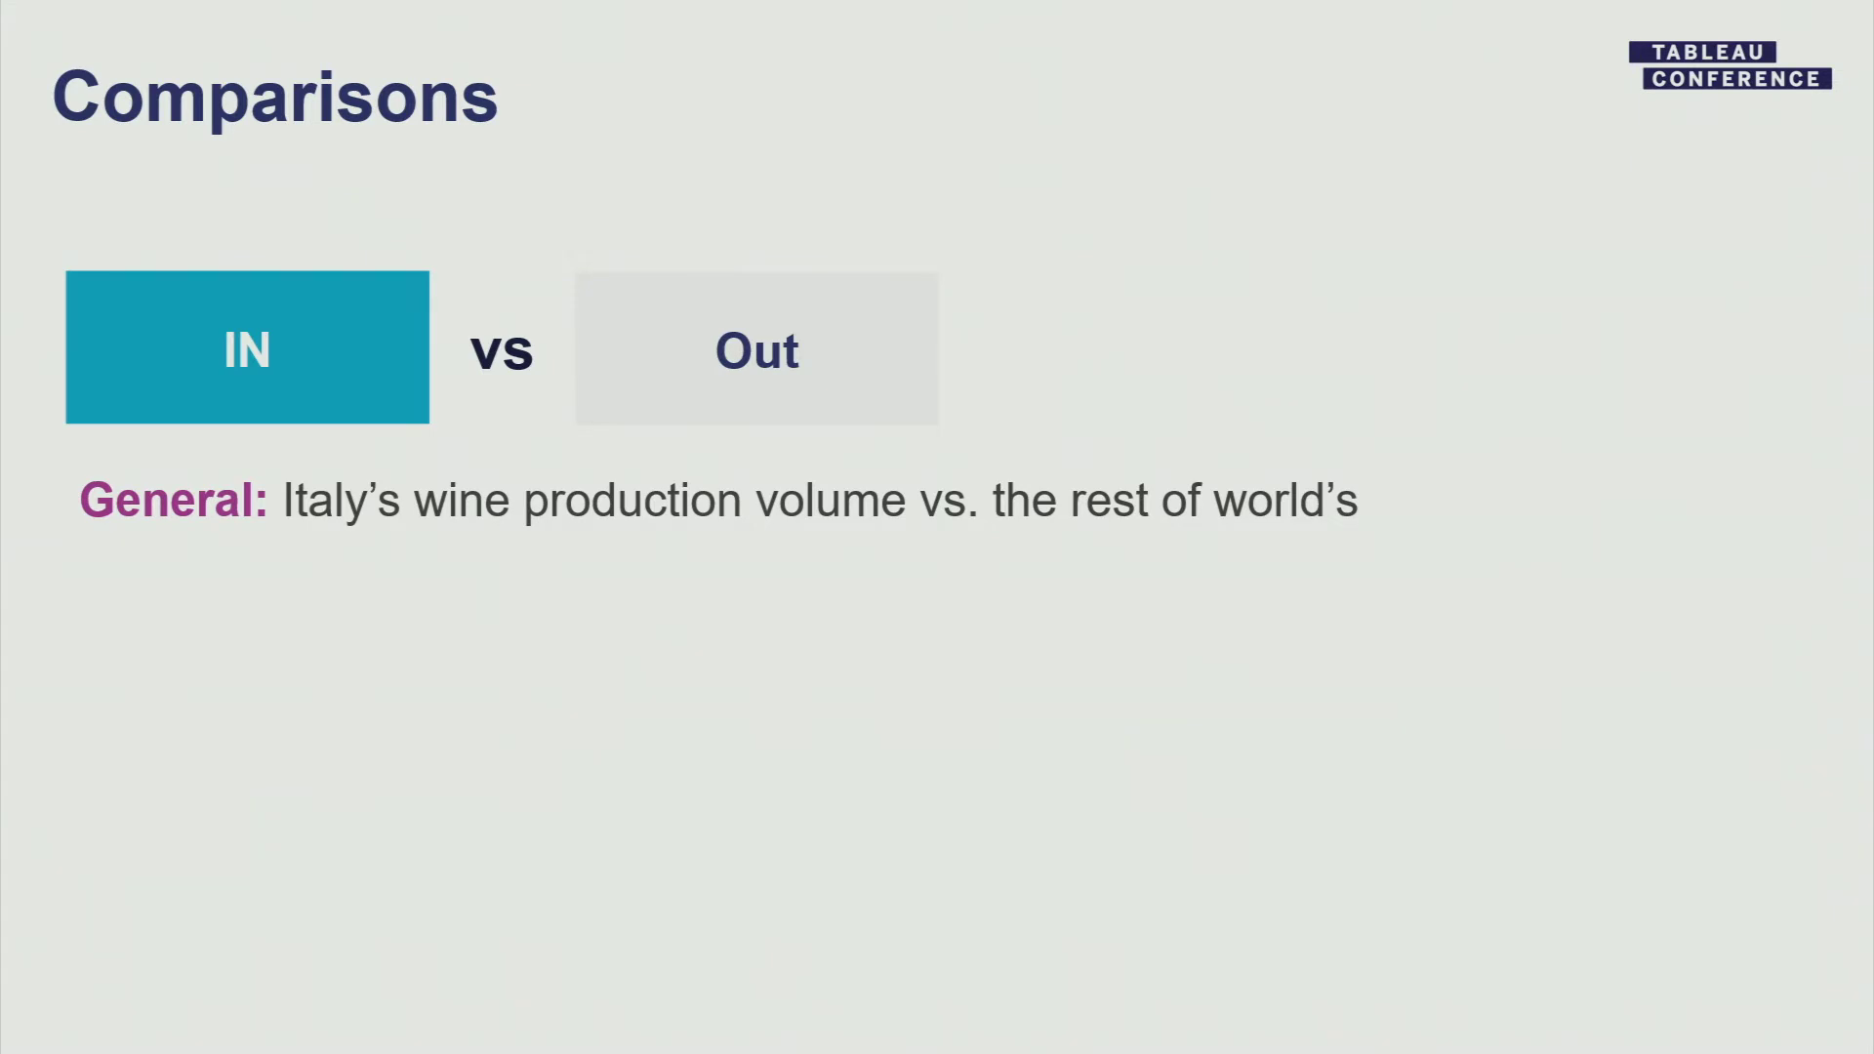
key("Right")
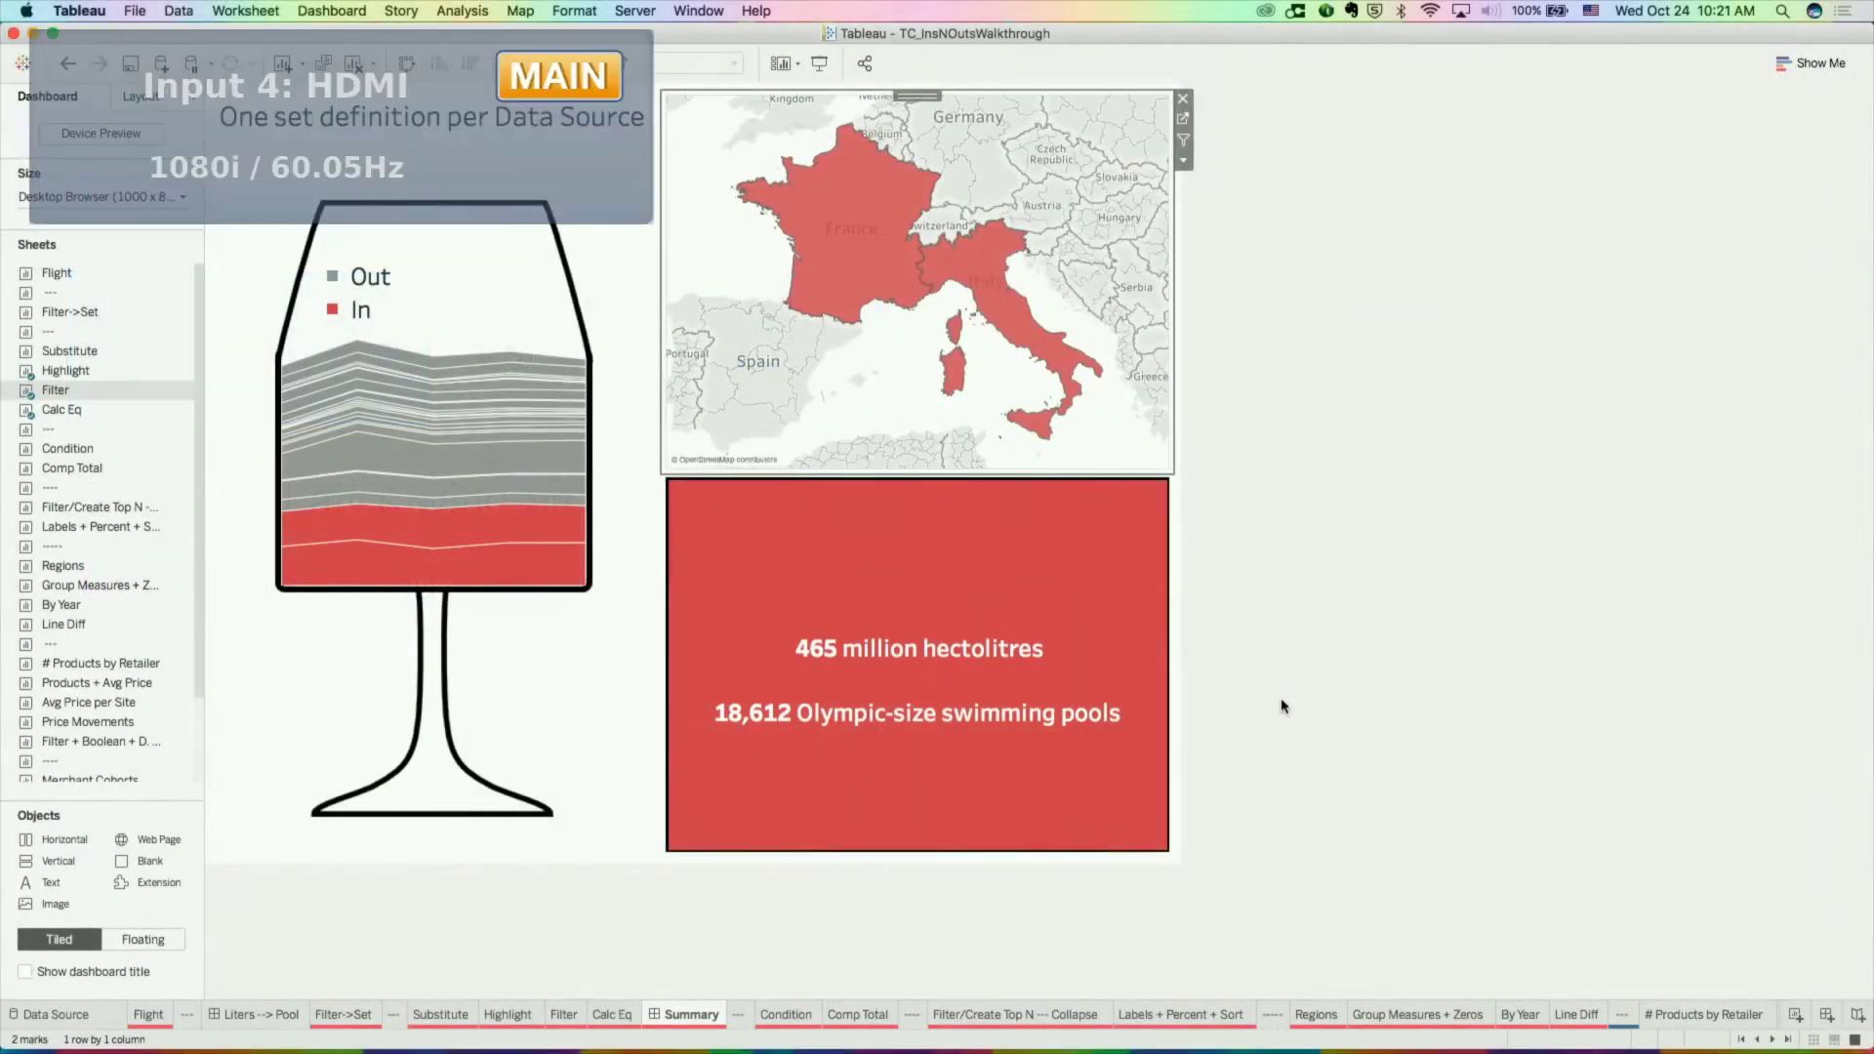
Step: On the Condition sheet, review the formula of the A lot of wine calculated field
left_click(768, 1016)
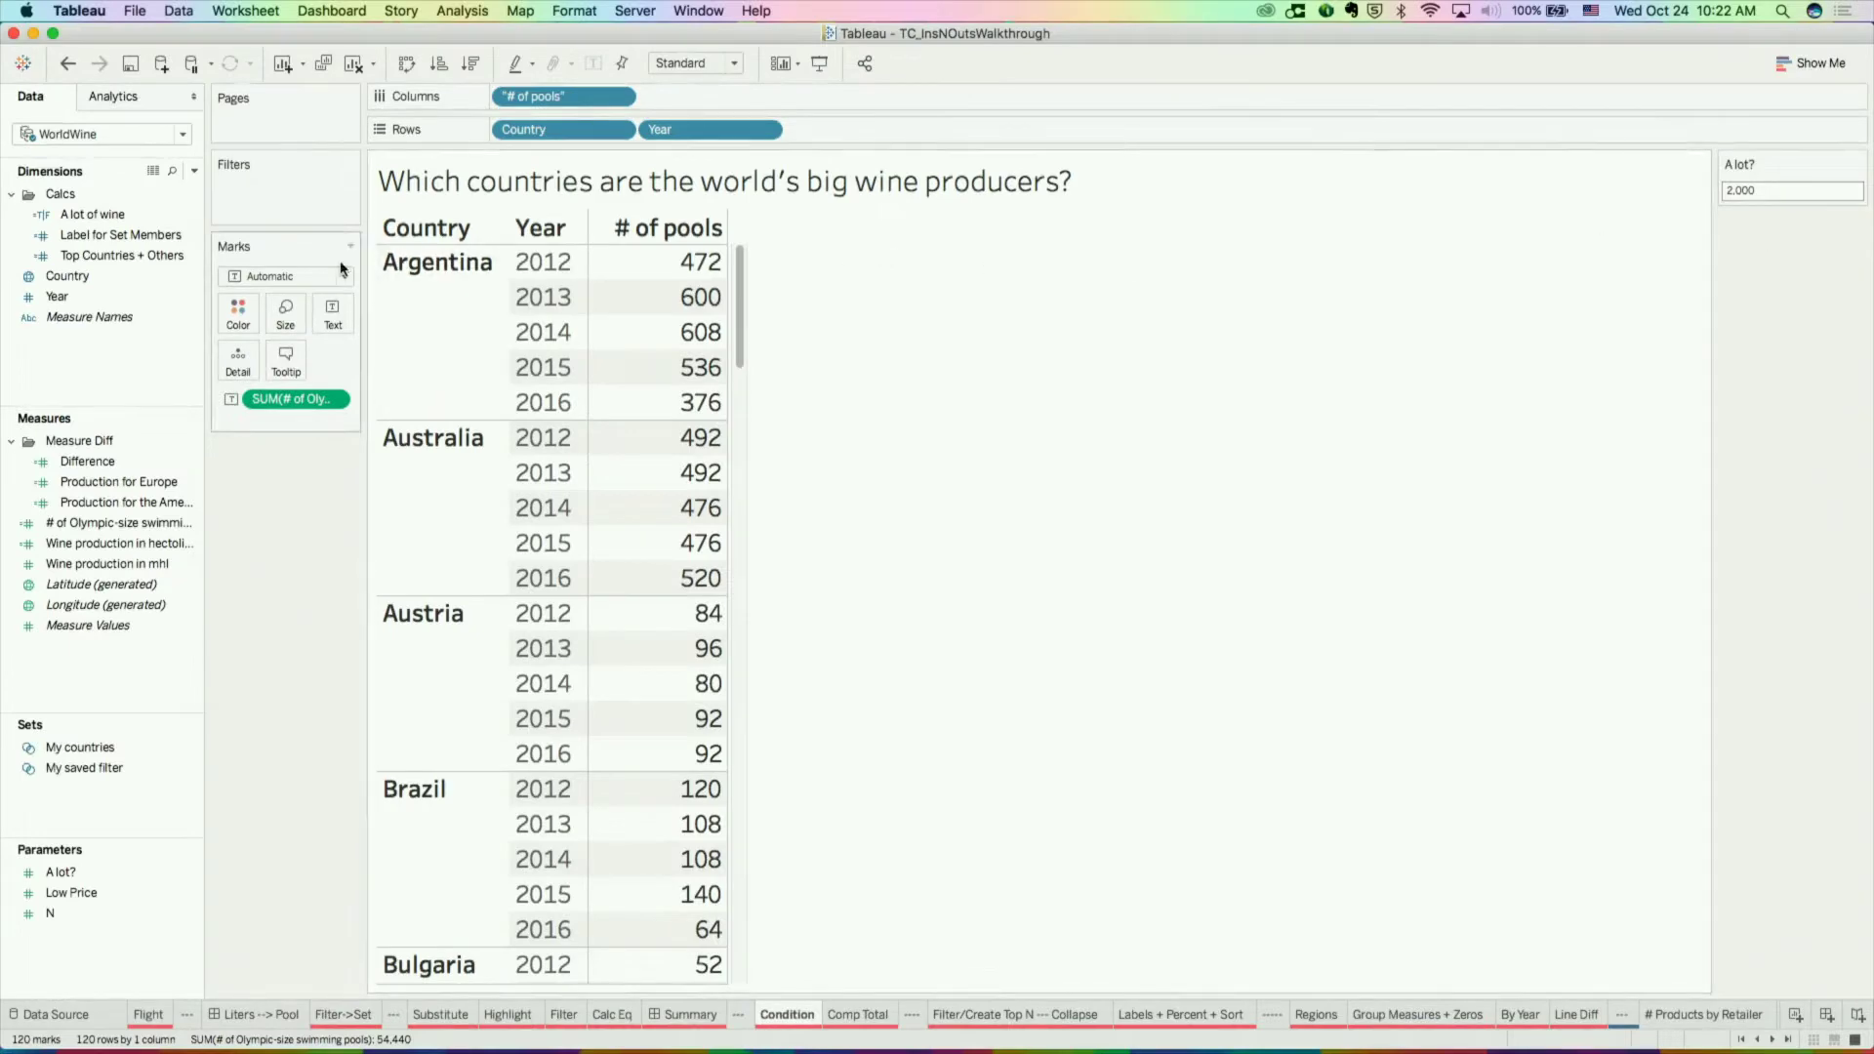
left_click(180, 215)
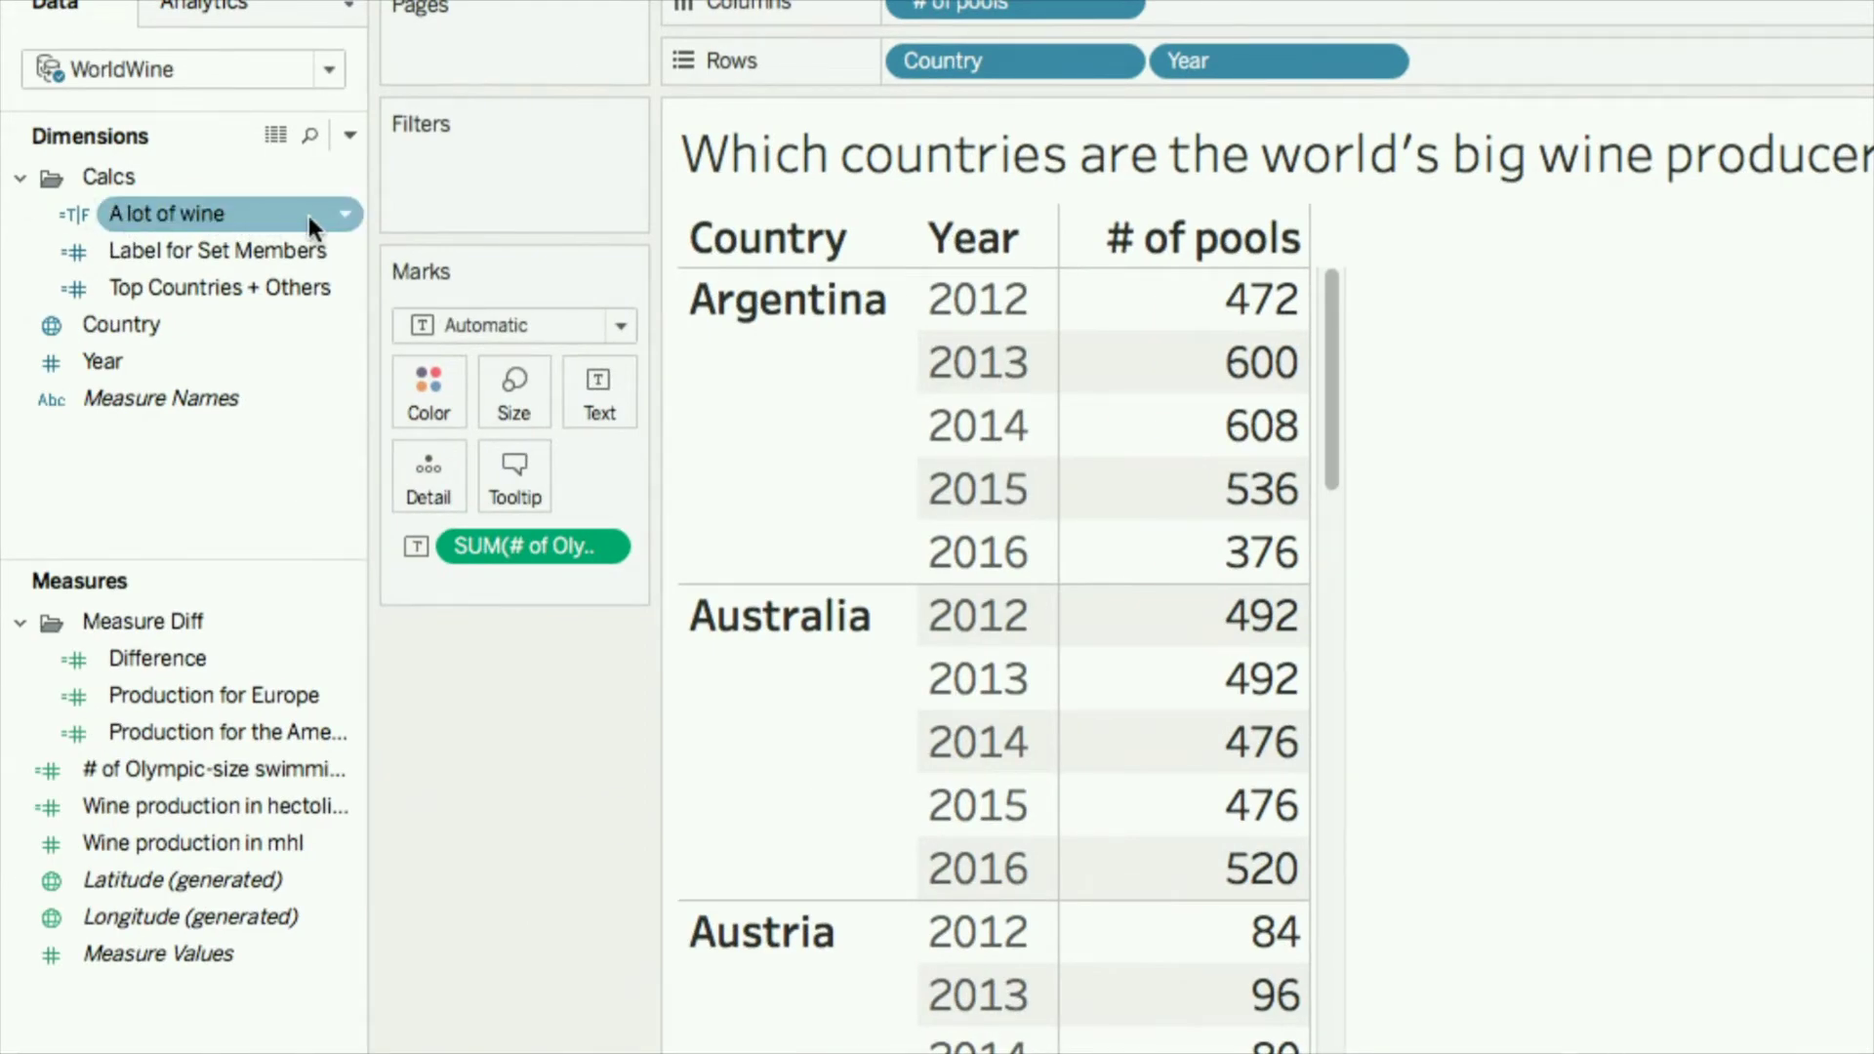
left_click(342, 214)
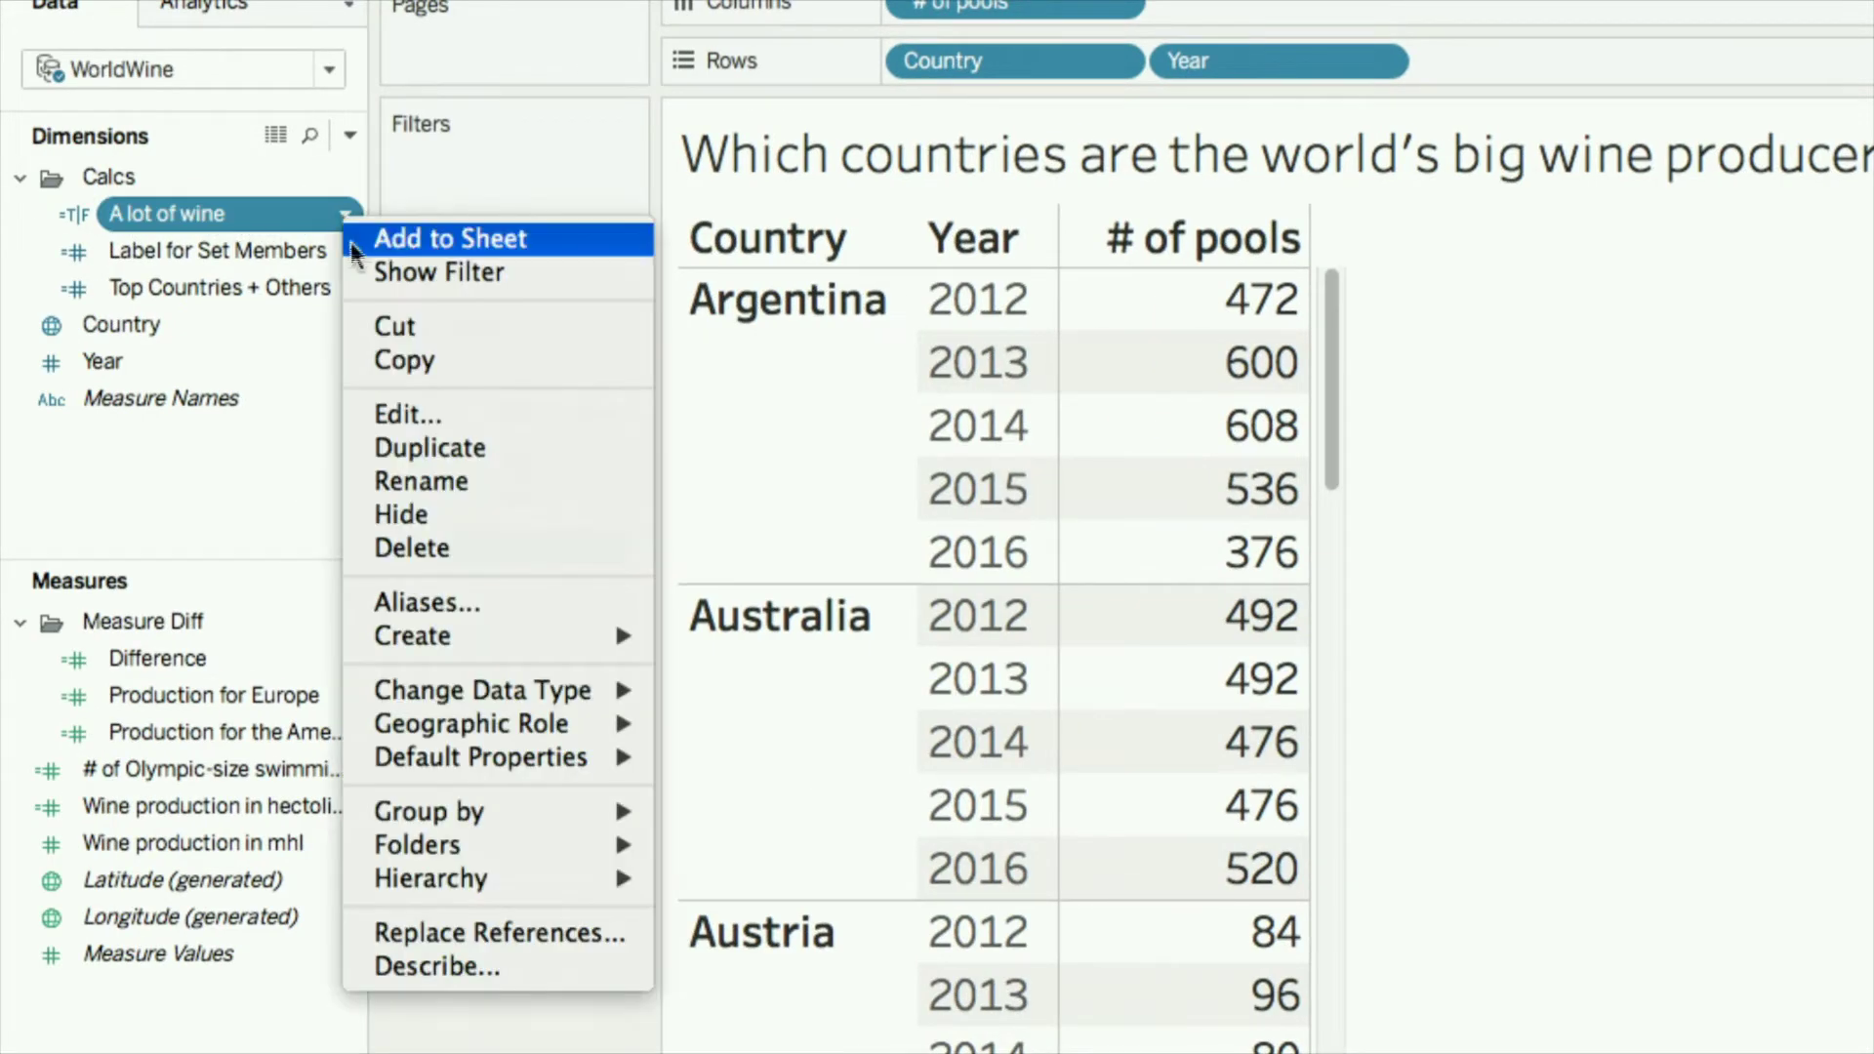
left_click(408, 412)
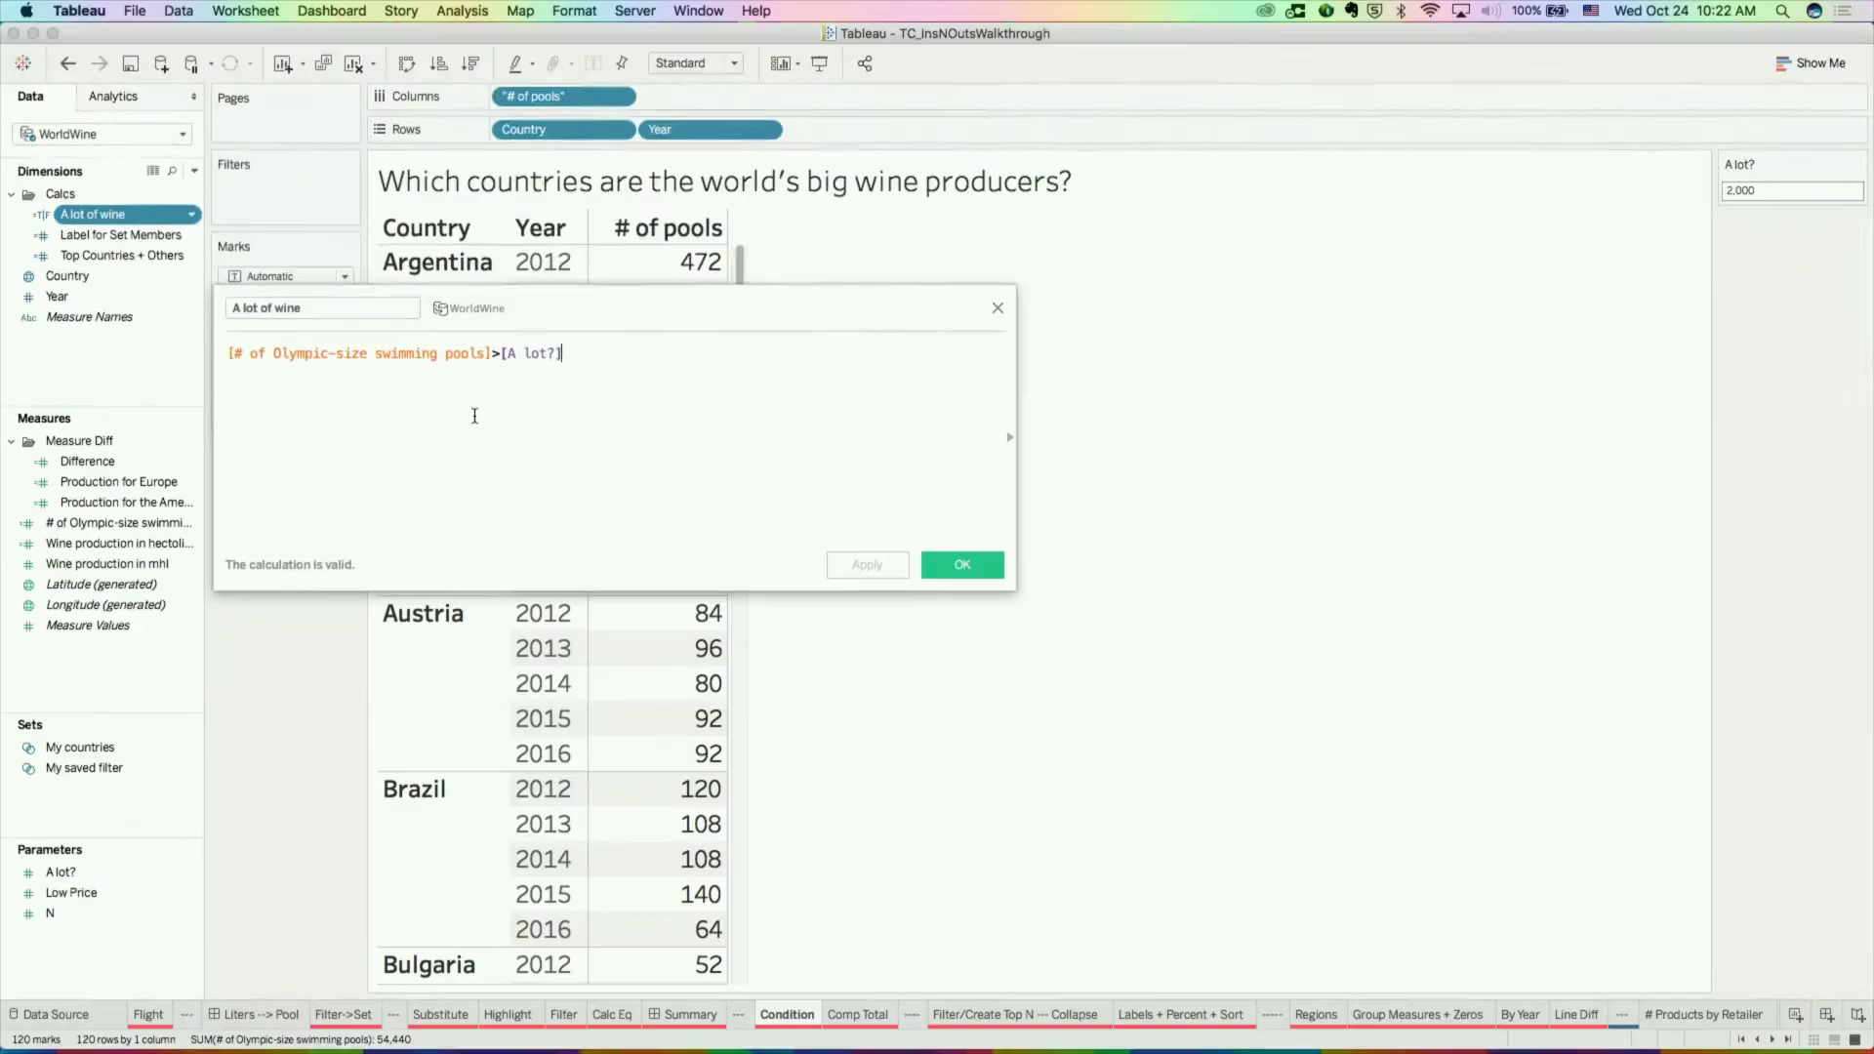
left_click(962, 564)
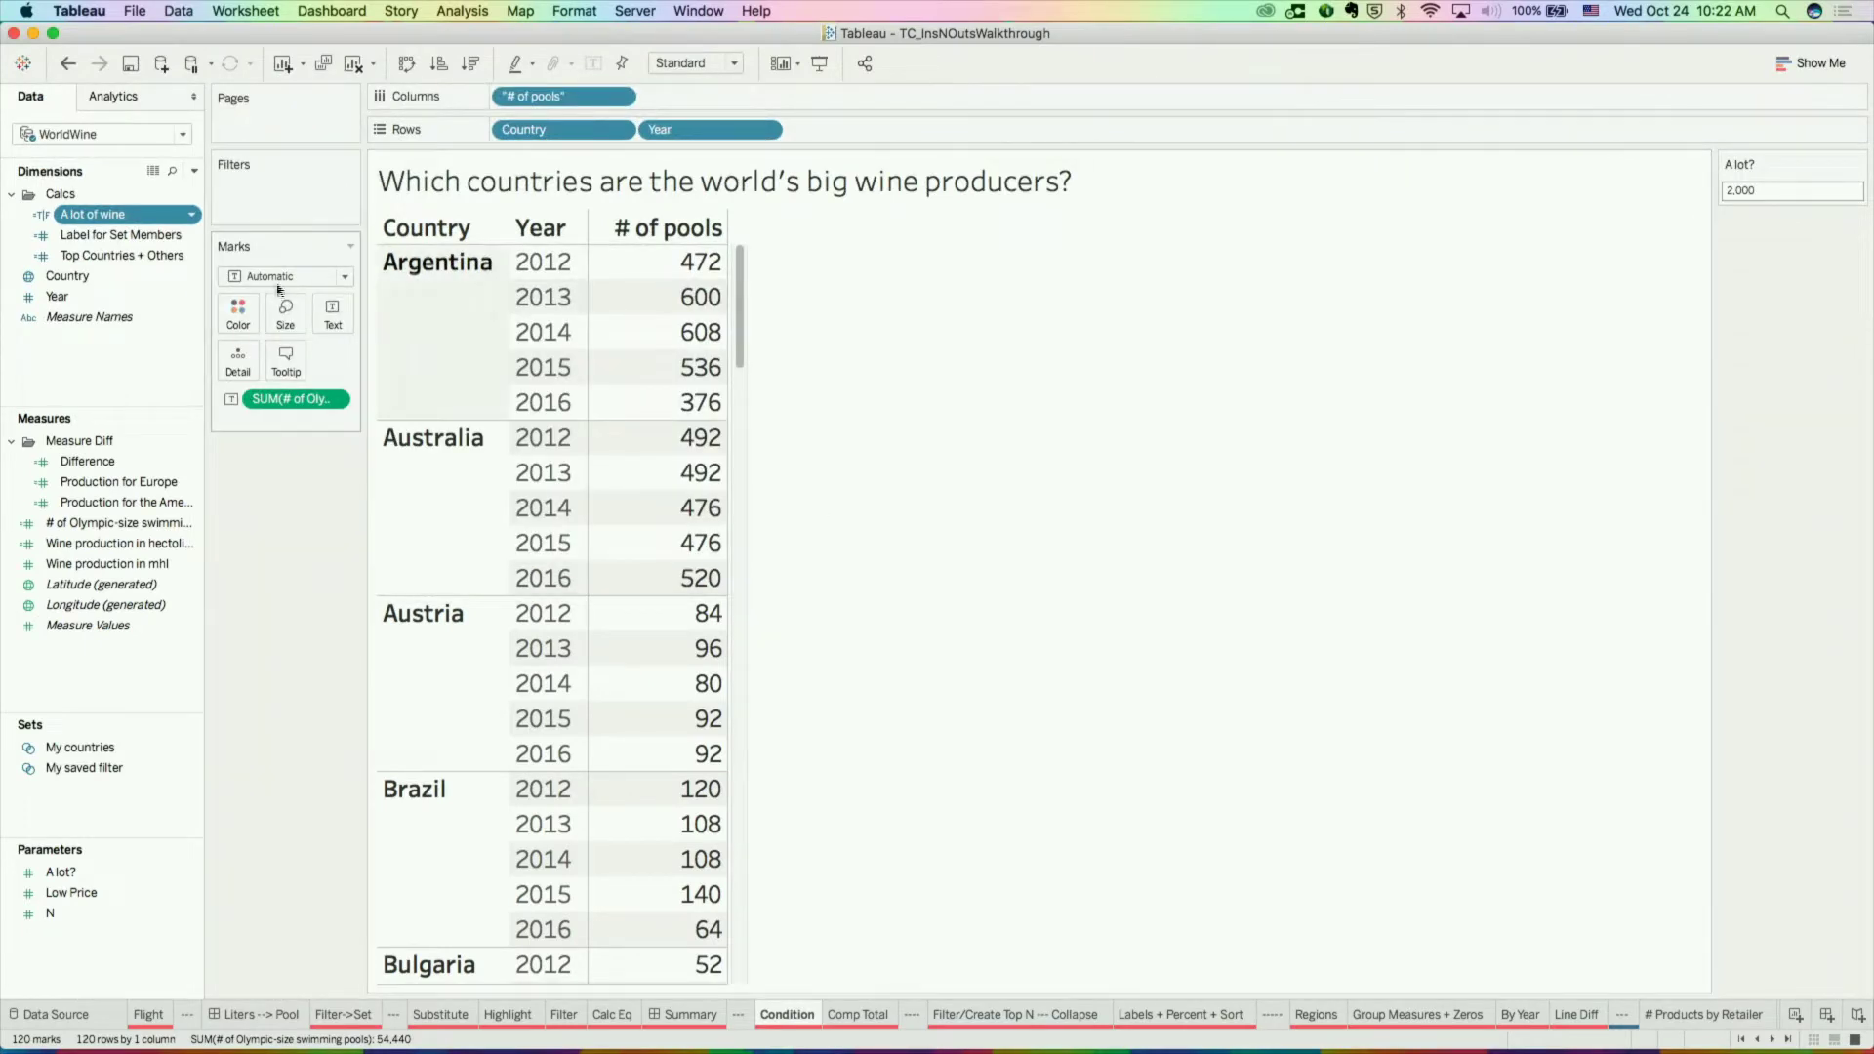
Step: Add the A lot of wine field to the table's rows and place it between Country and Year
left_click_drag(123, 213, 823, 134)
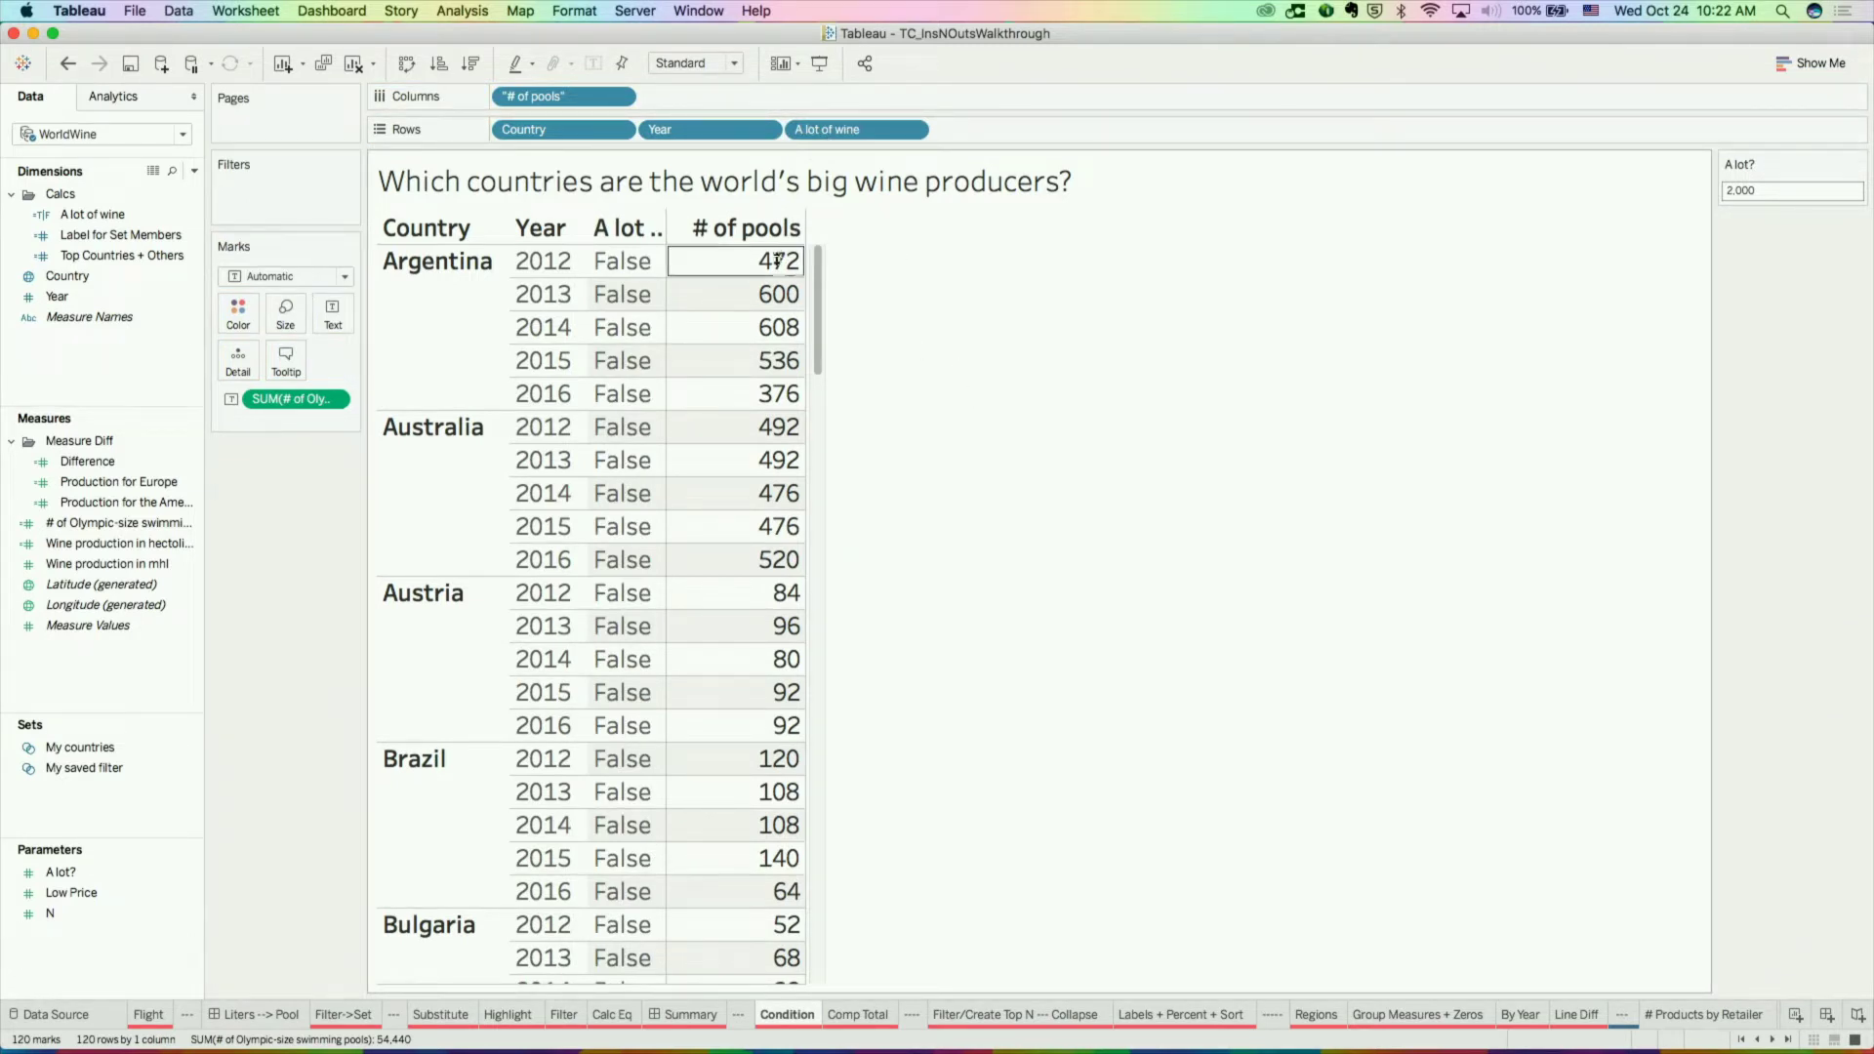
mouse_move(764, 297)
left_click_drag(771, 260, 782, 400)
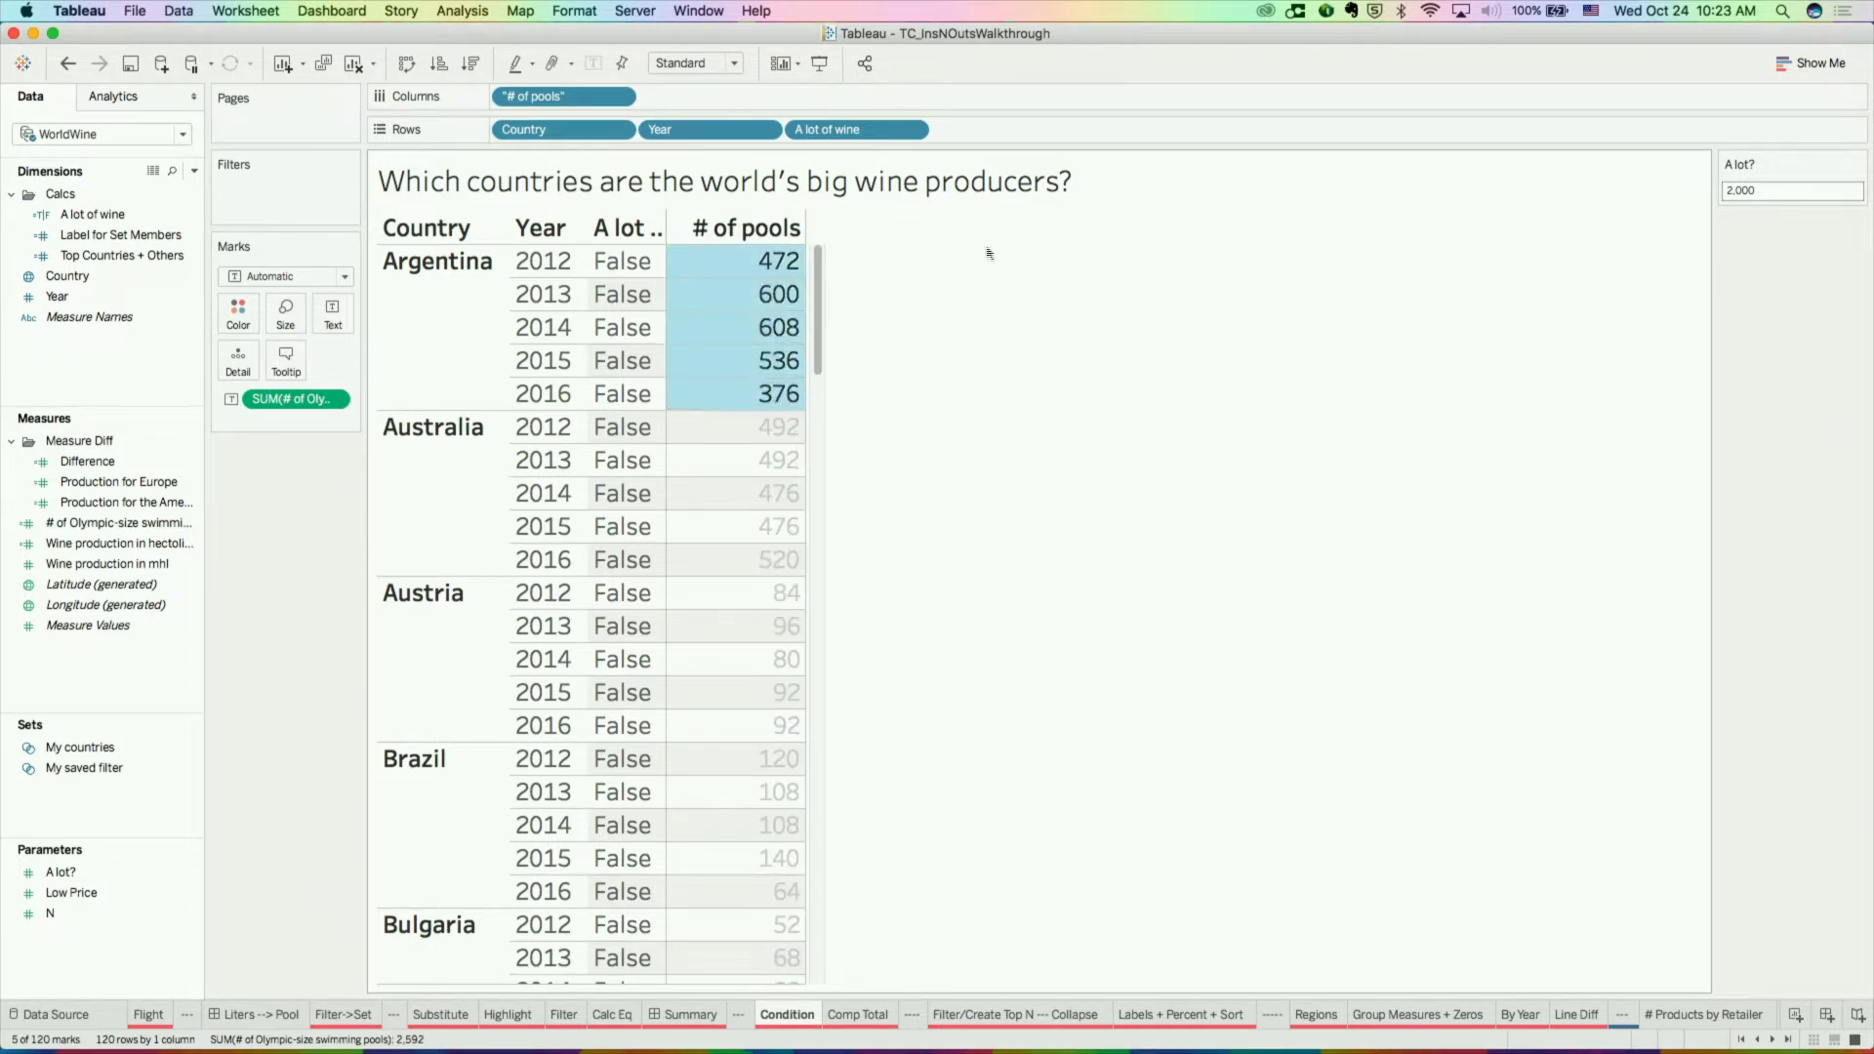
left_click(990, 262)
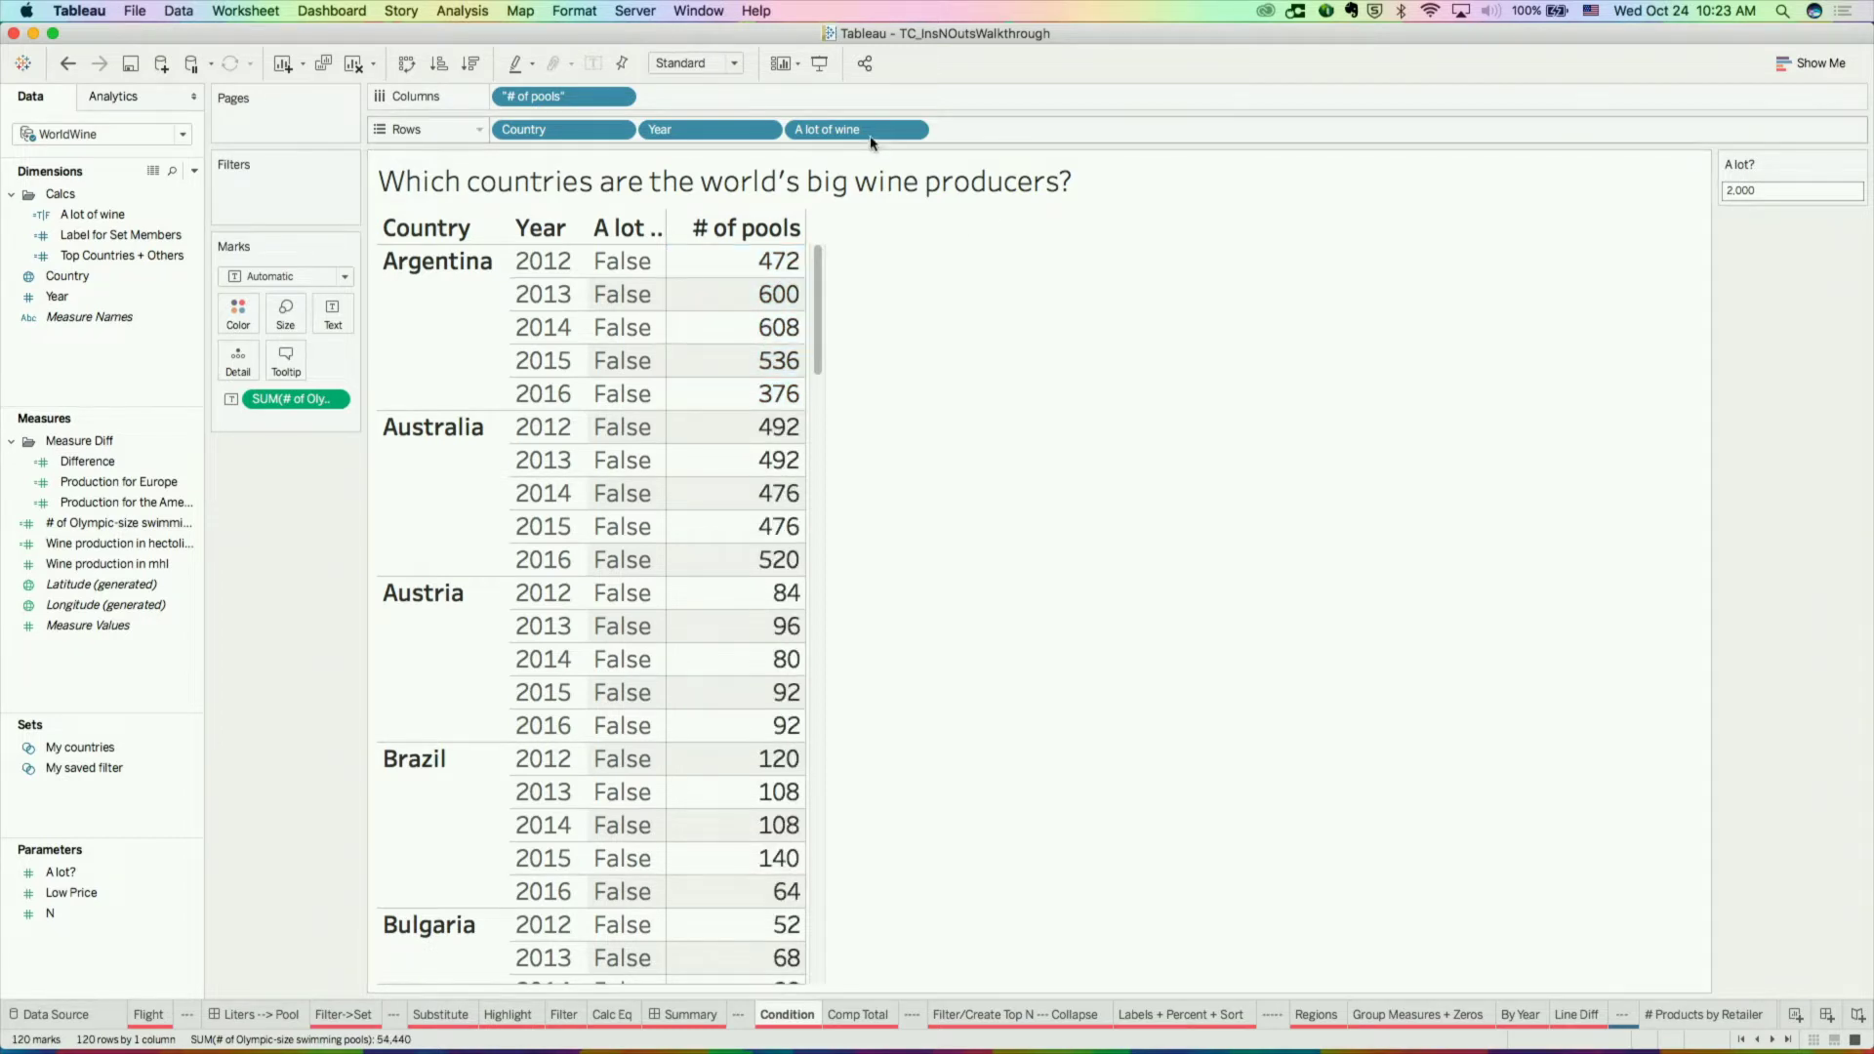
left_click_drag(859, 130, 646, 130)
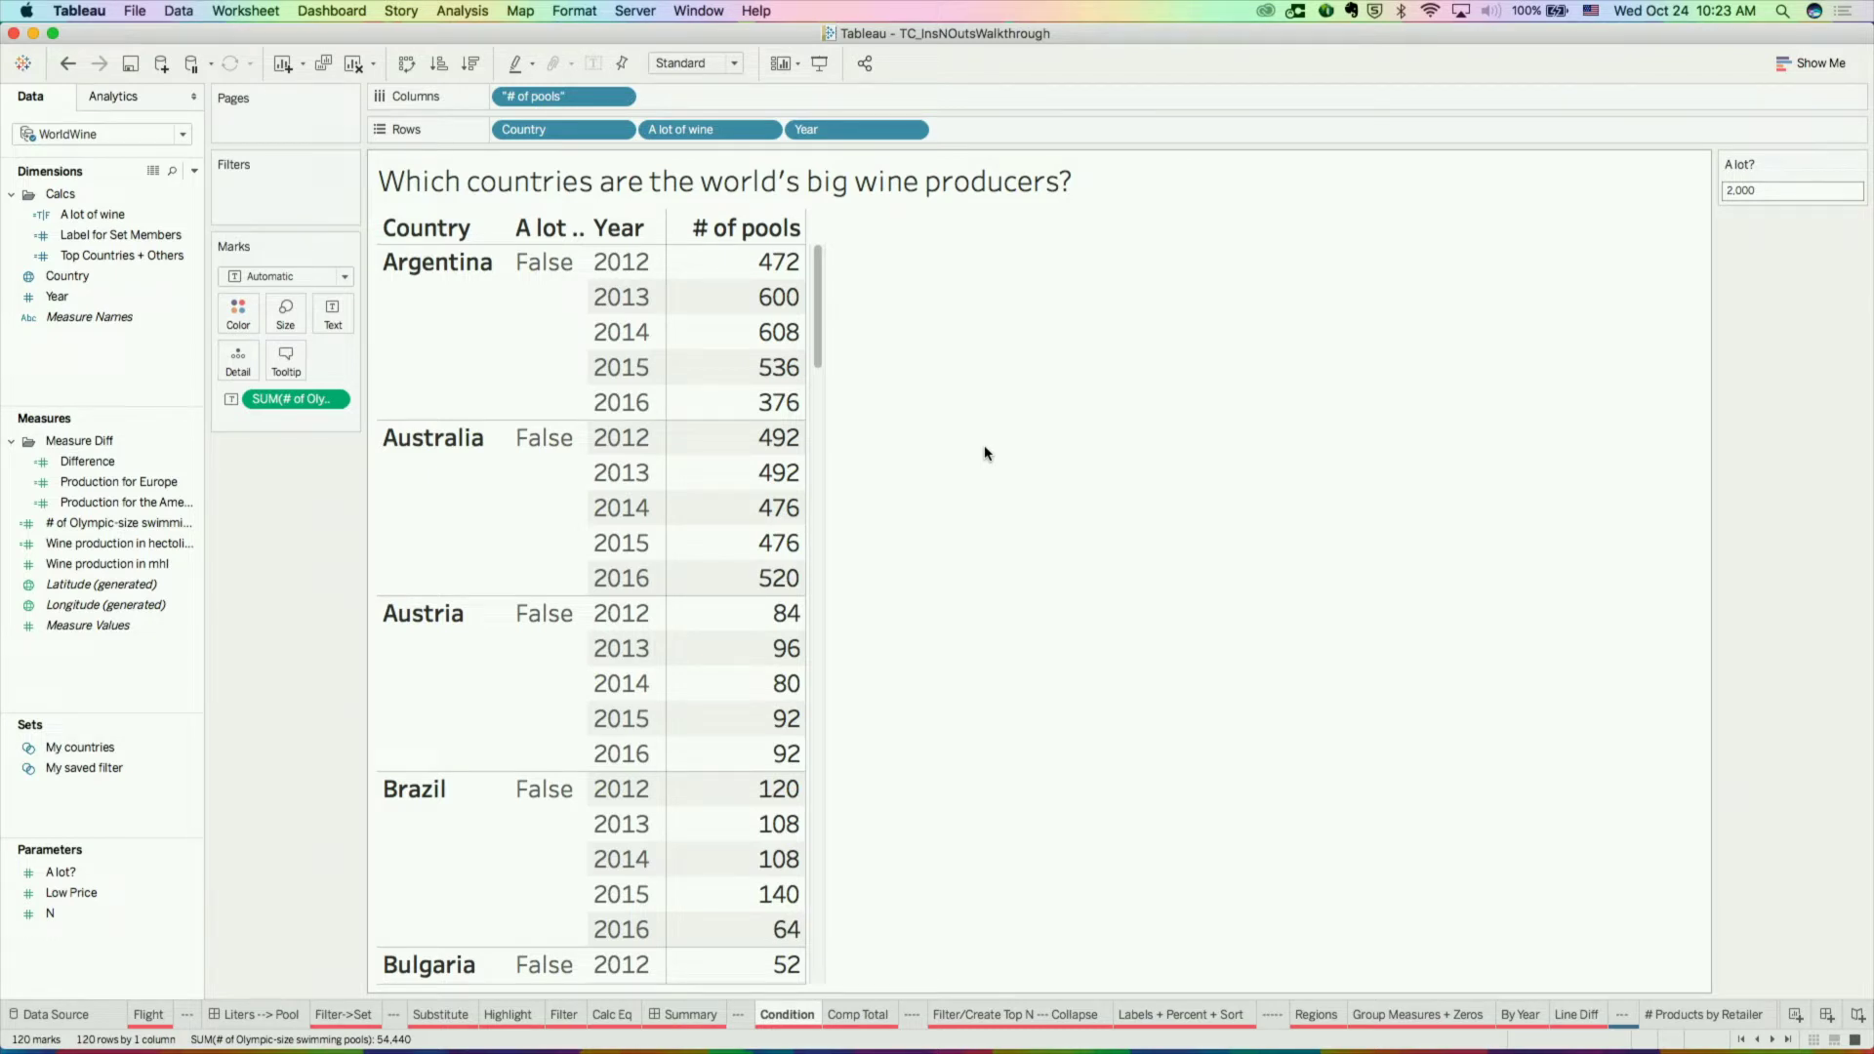
Step: Start a new set on the Country field that uses all members and name it "Big wine producers"
left_click(193, 277)
mouse_move(320, 426)
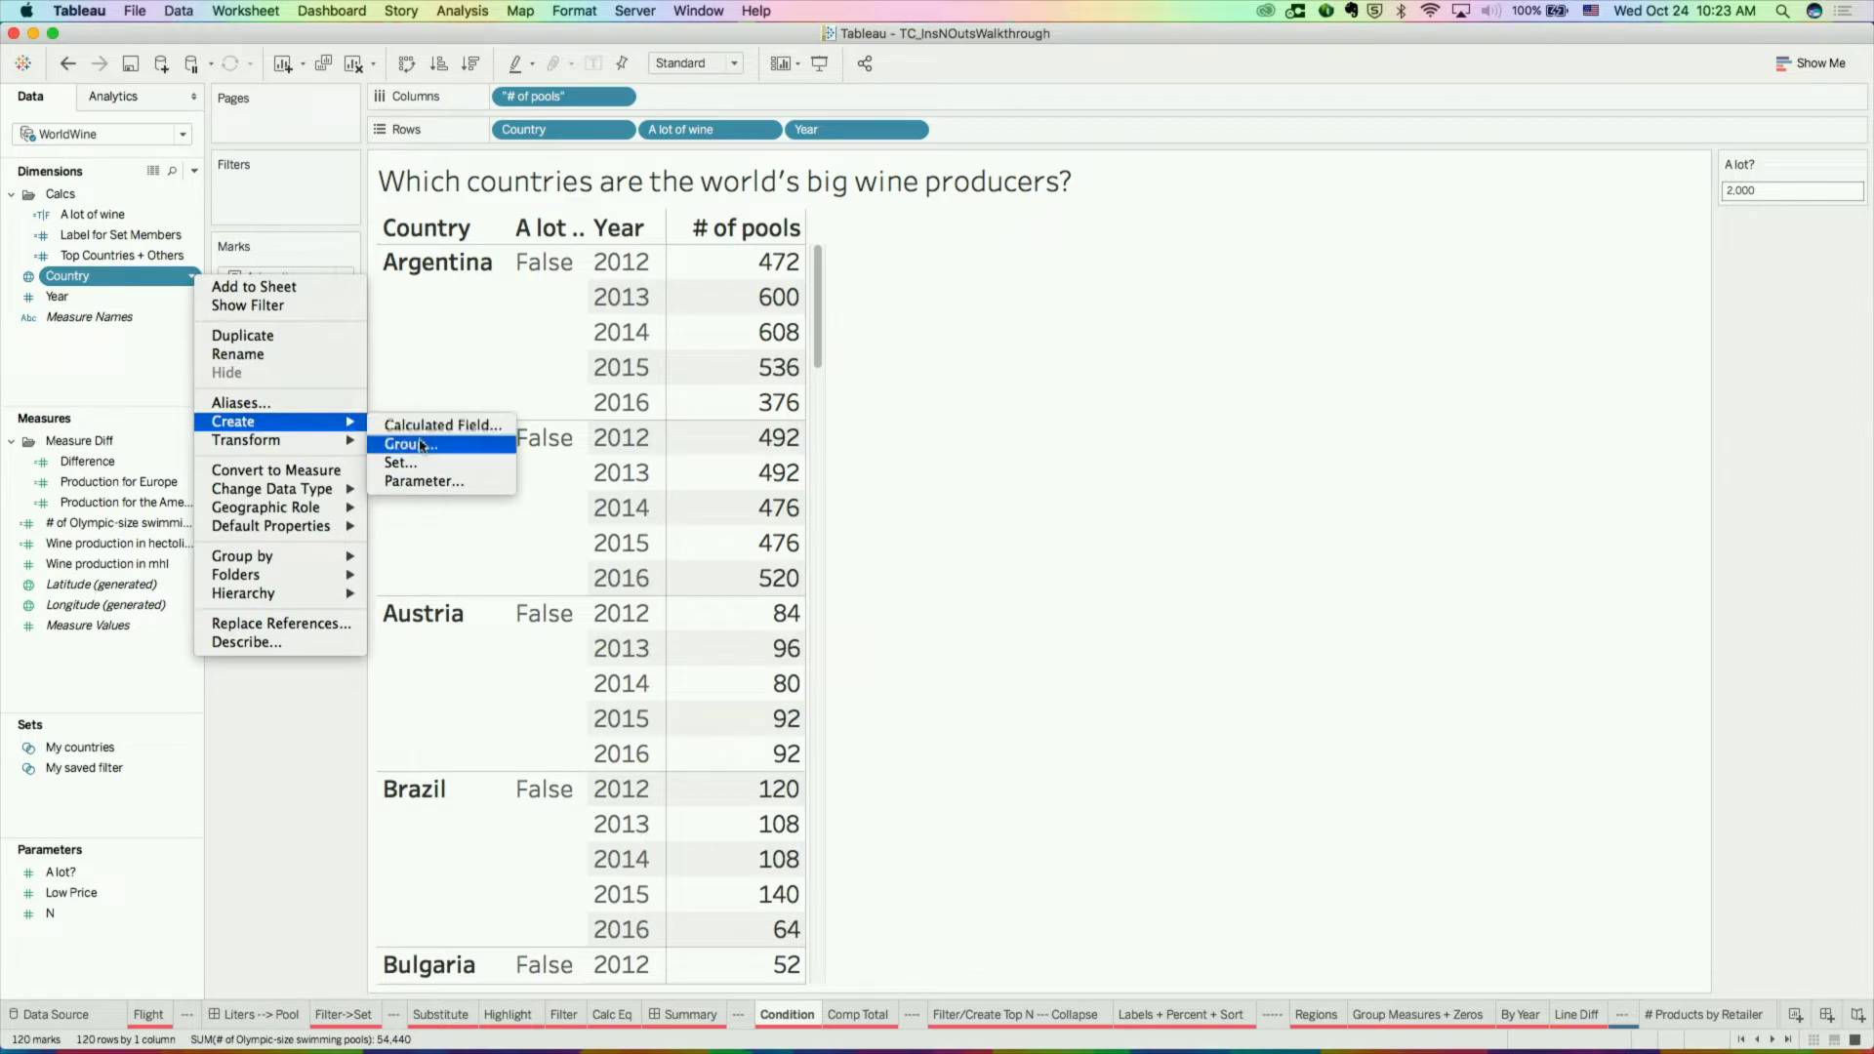
left_click(400, 463)
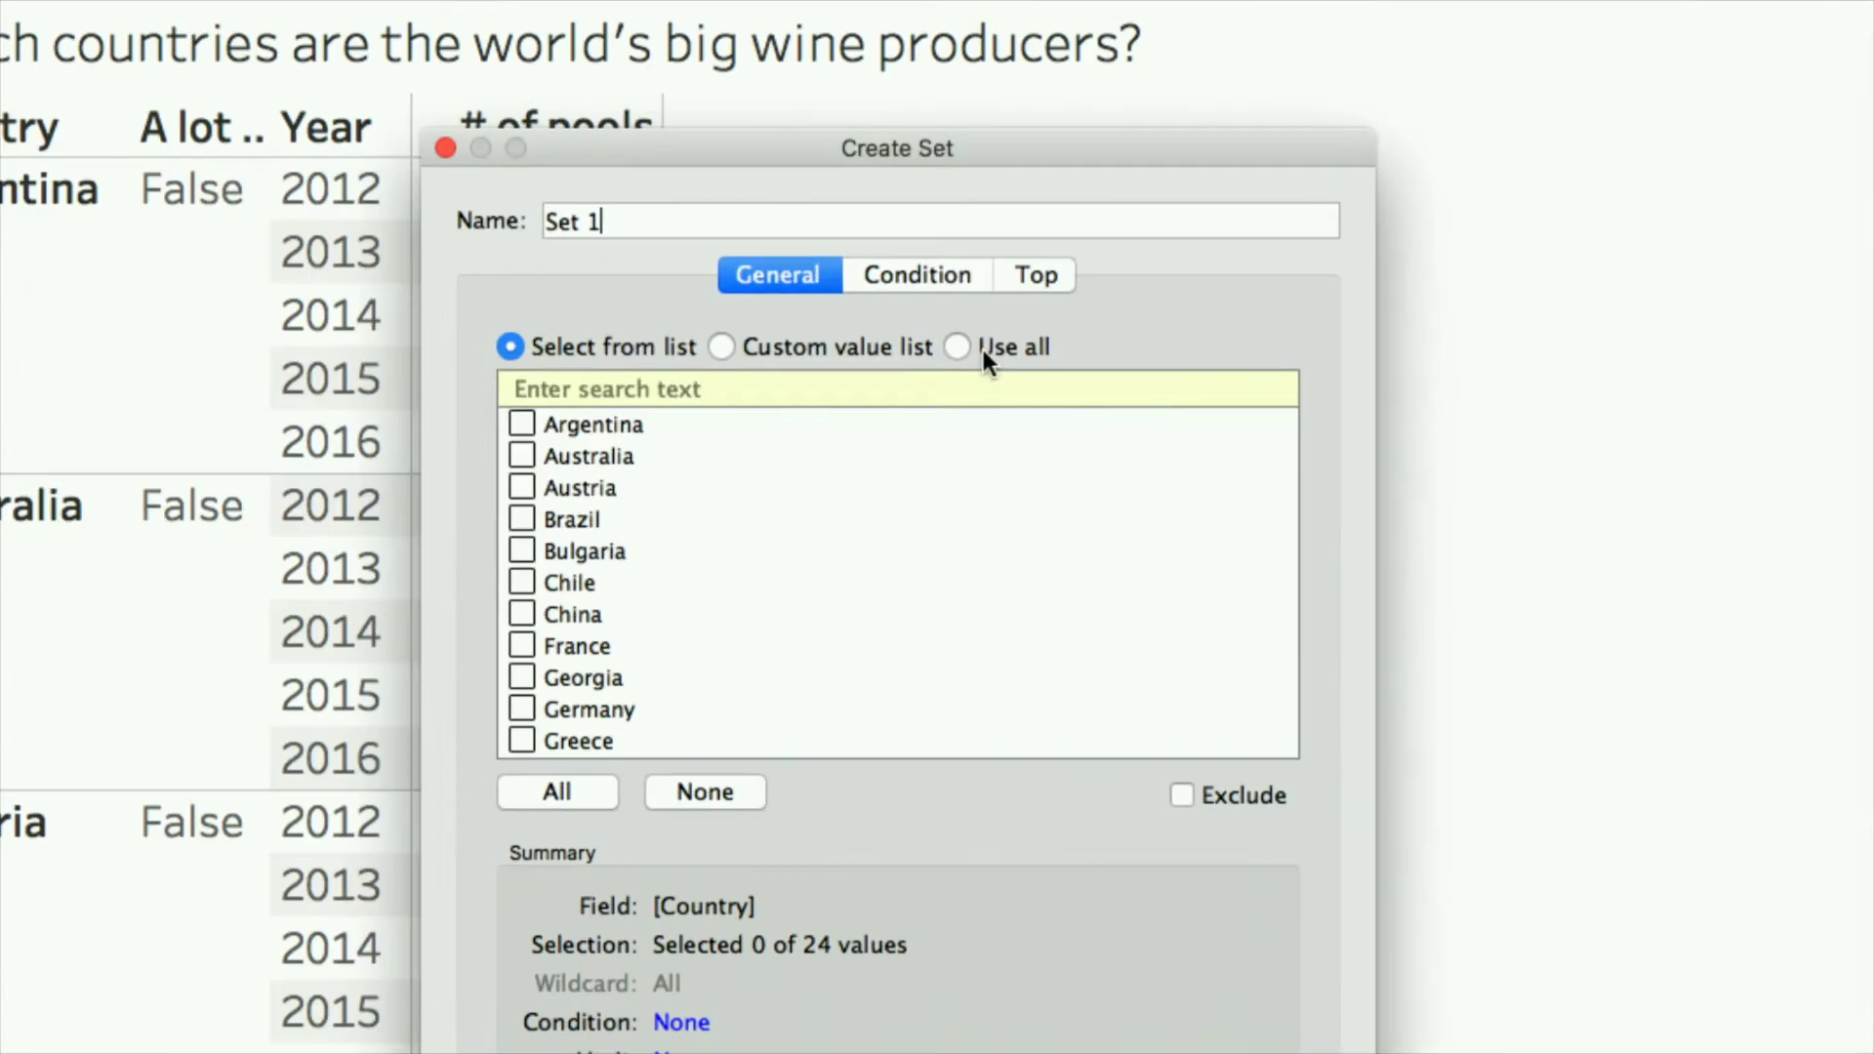
left_click(984, 353)
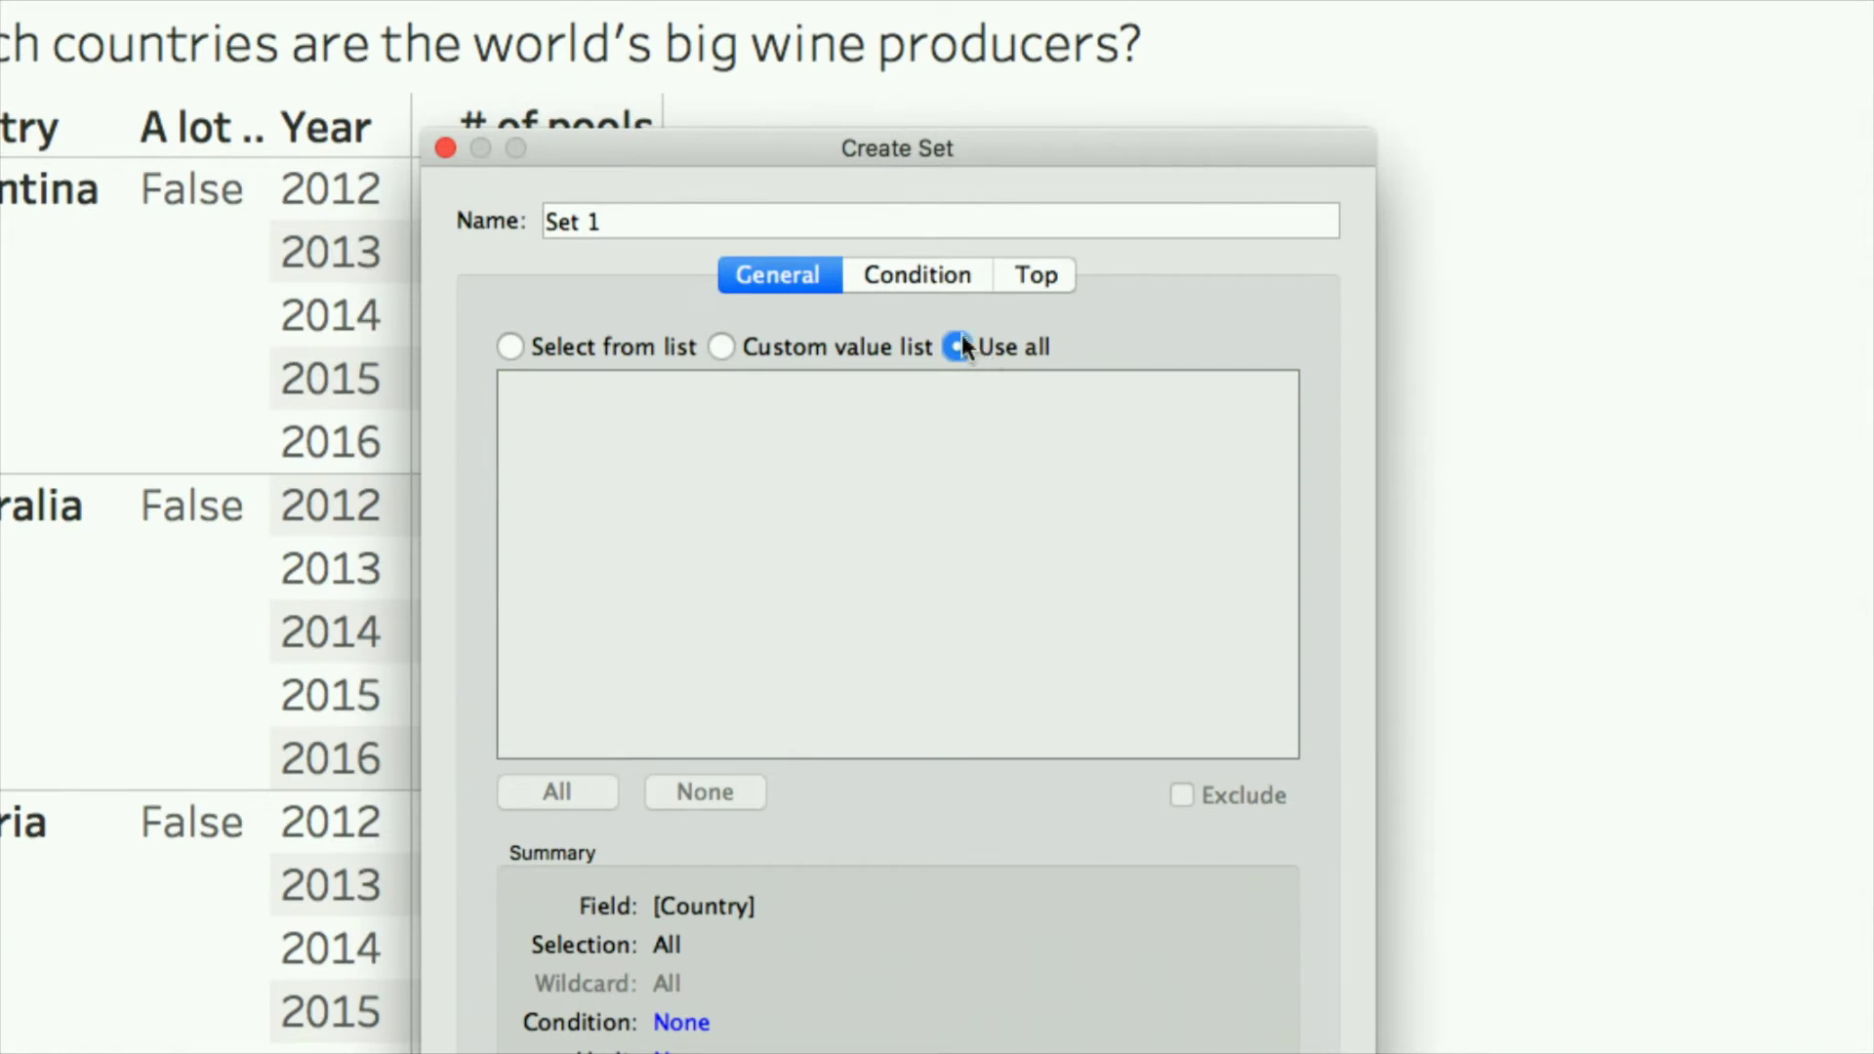
triple_click(824, 210)
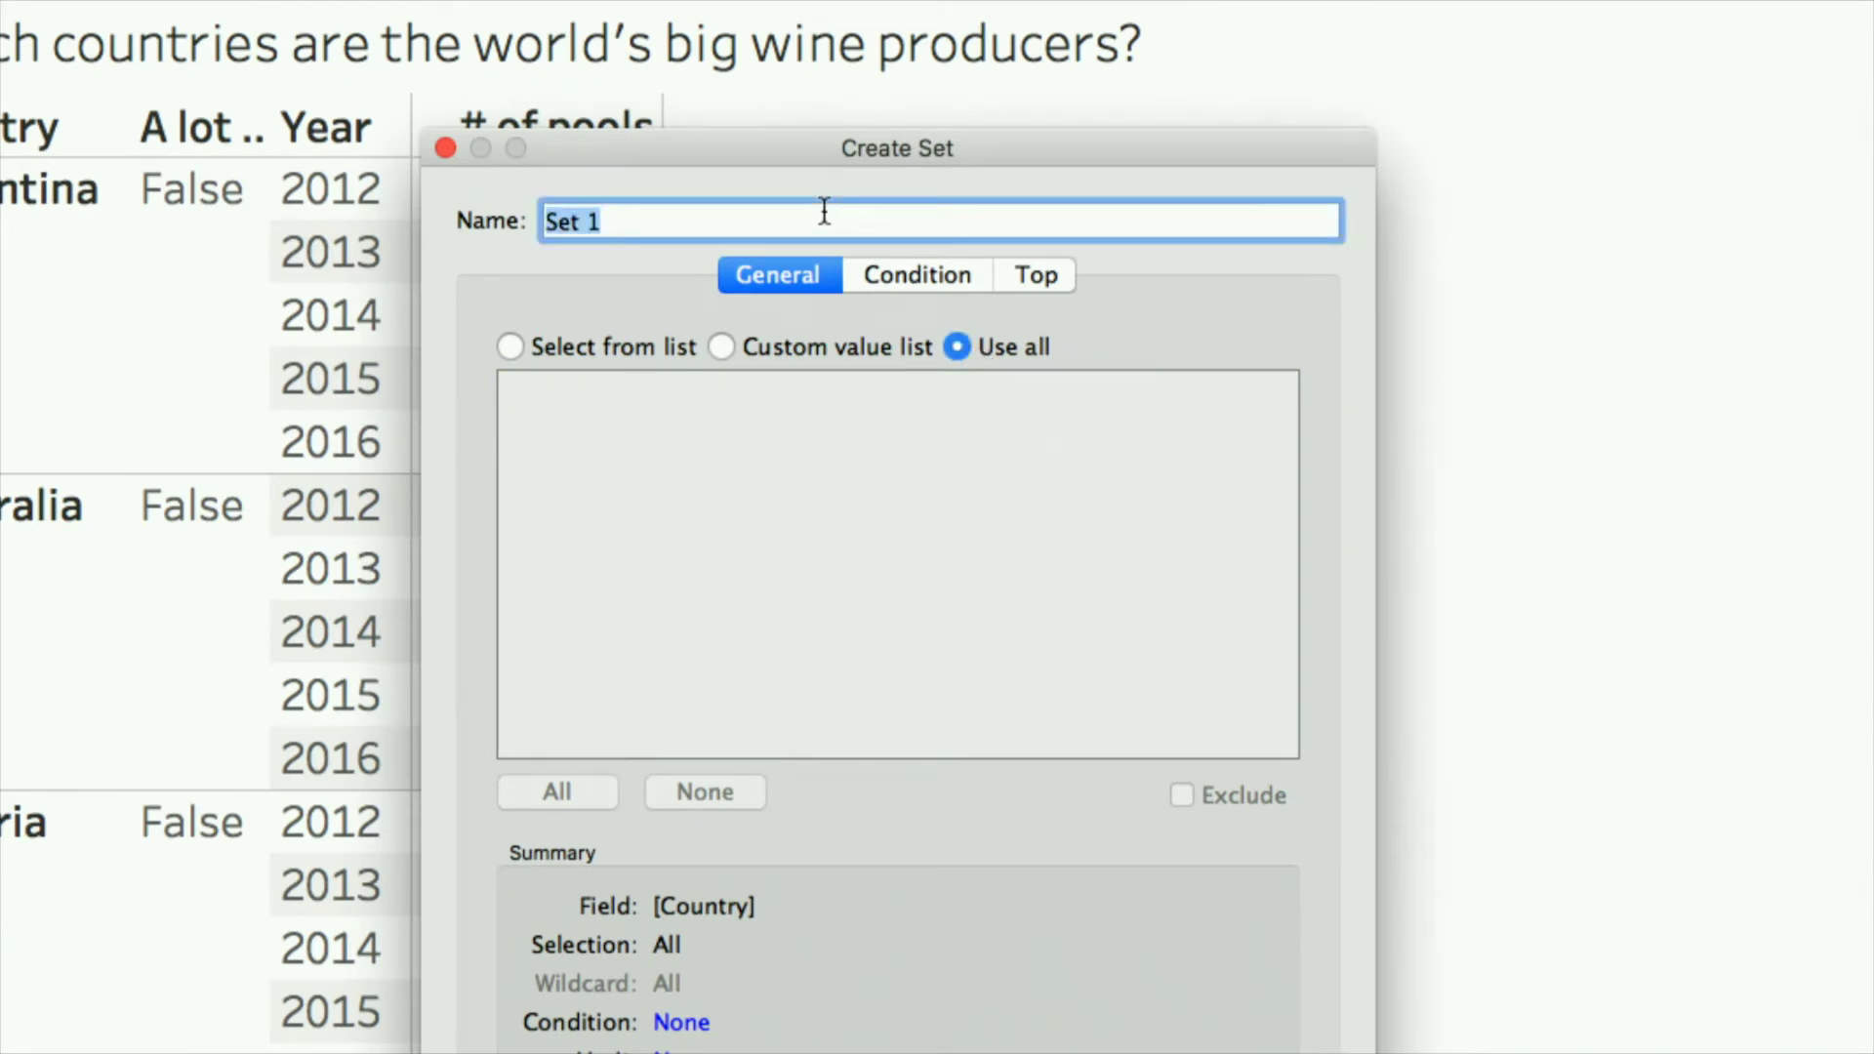
type("Big wine pro")
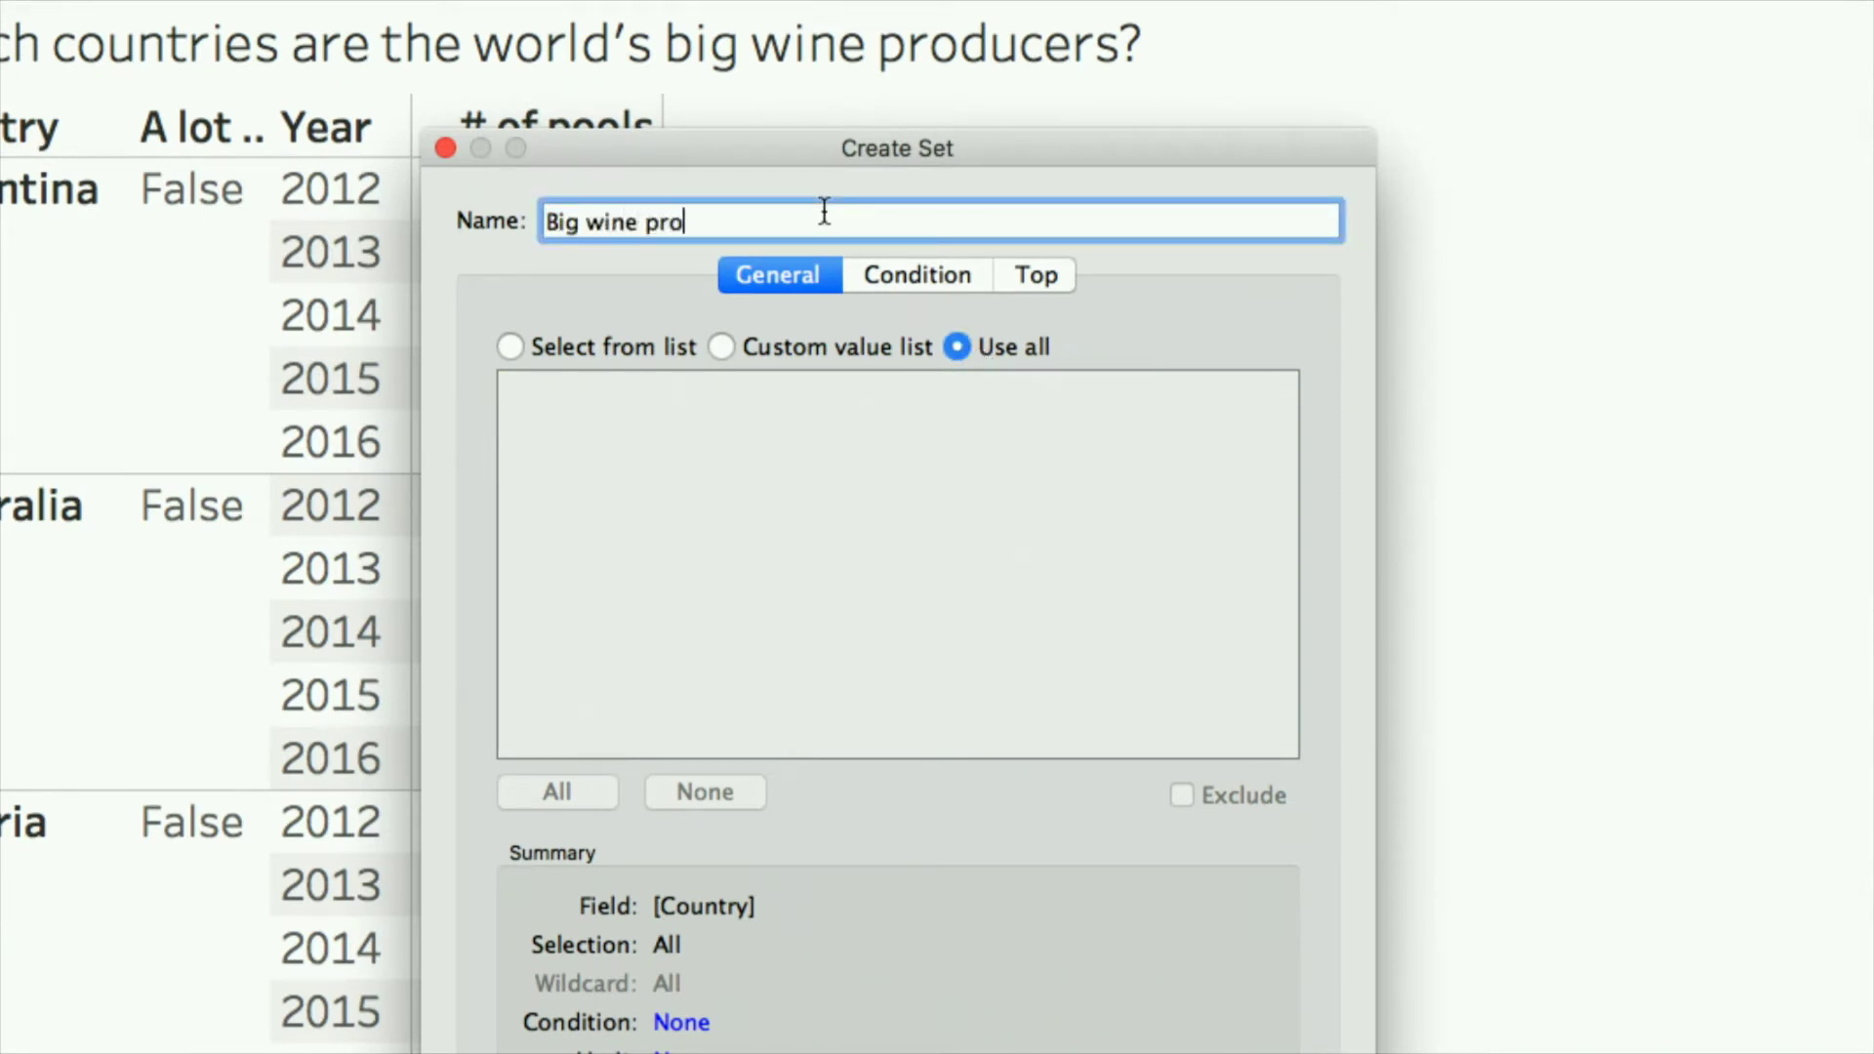
type("ducers")
Step: Give the set a formula condition that begins with SUM([# of Olympic-size swimming pools])>
left_click(928, 276)
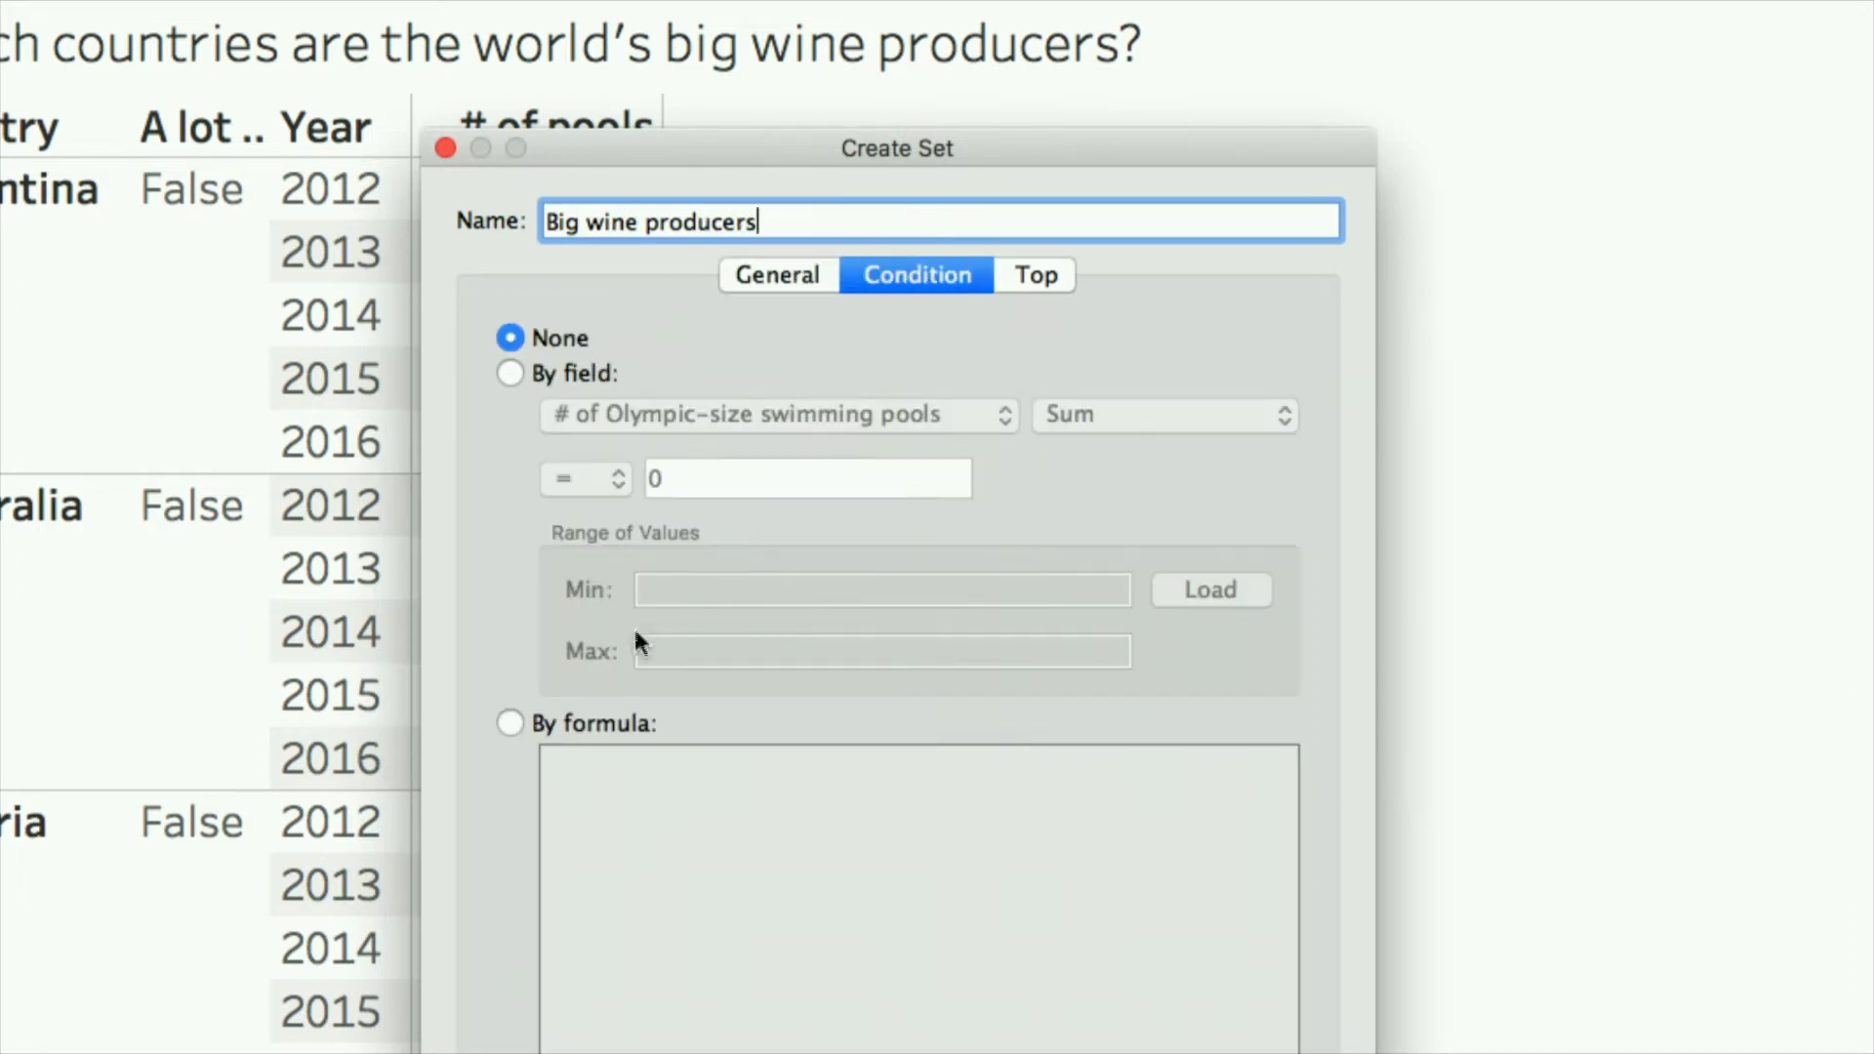
left_click(568, 725)
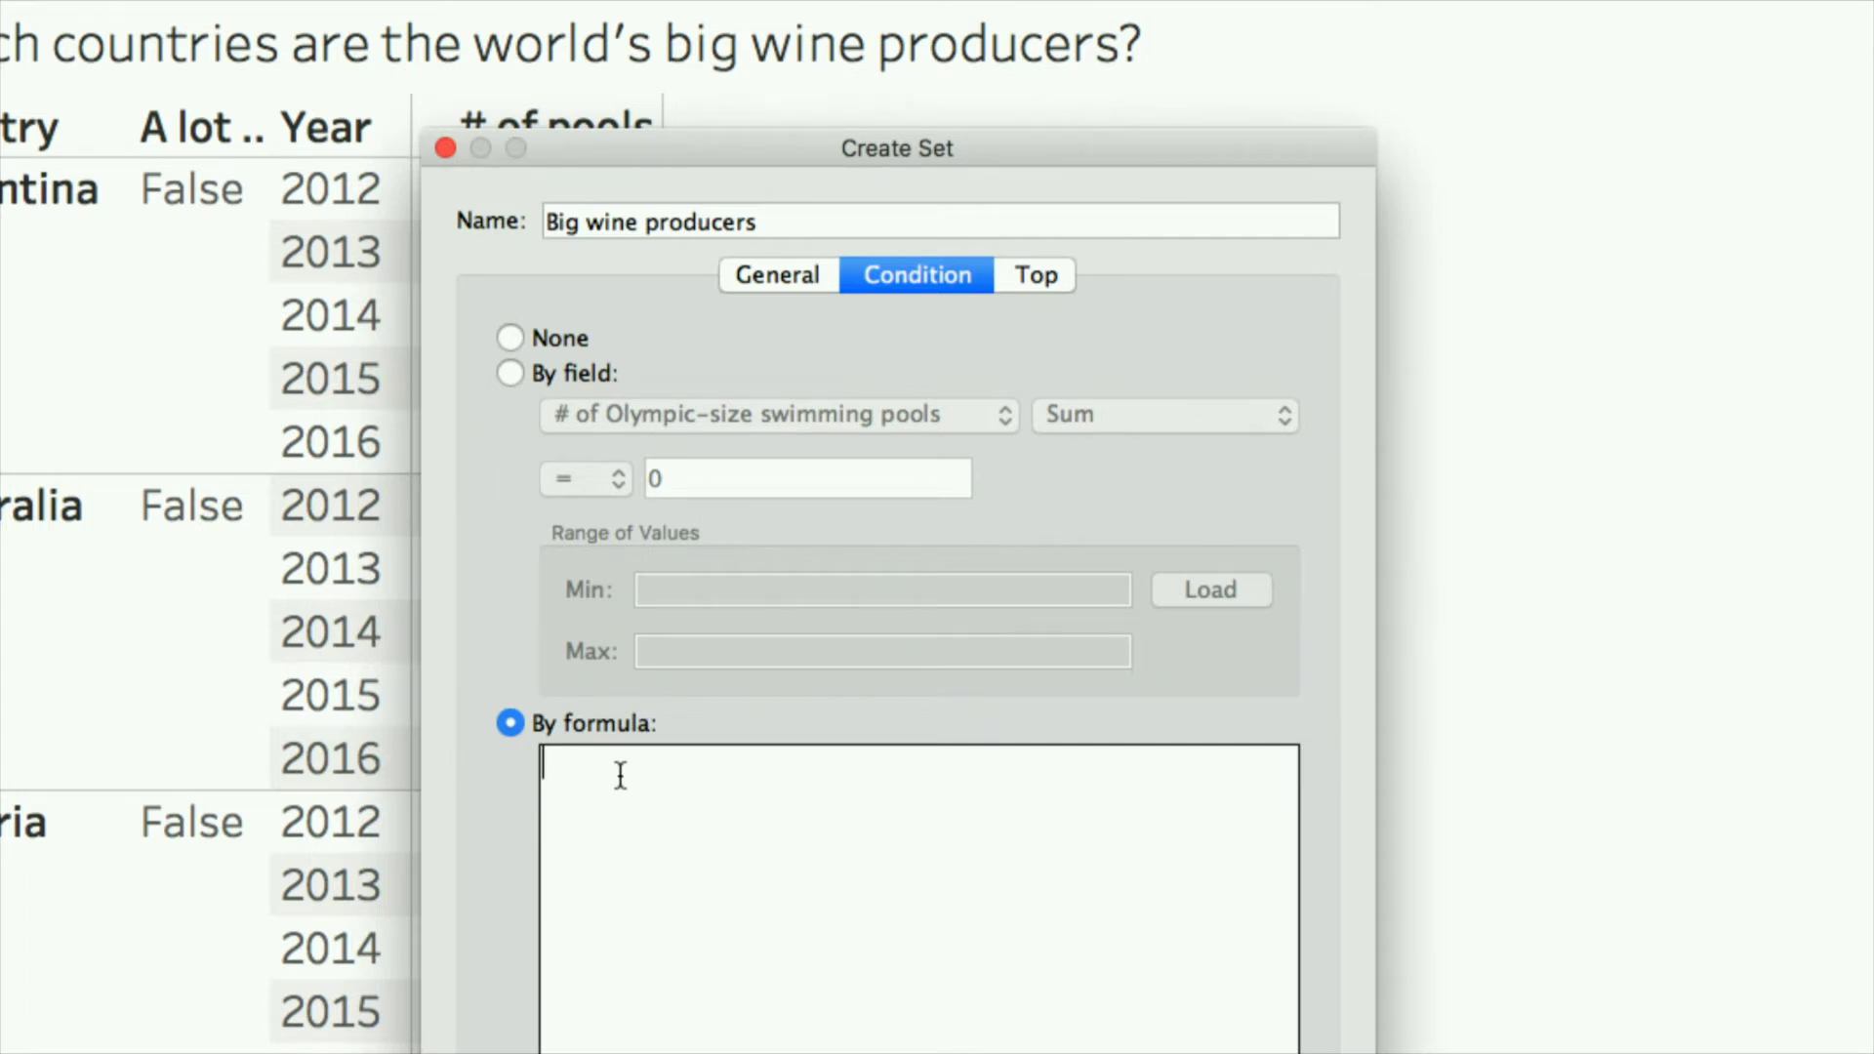
type("sum")
key("Return")
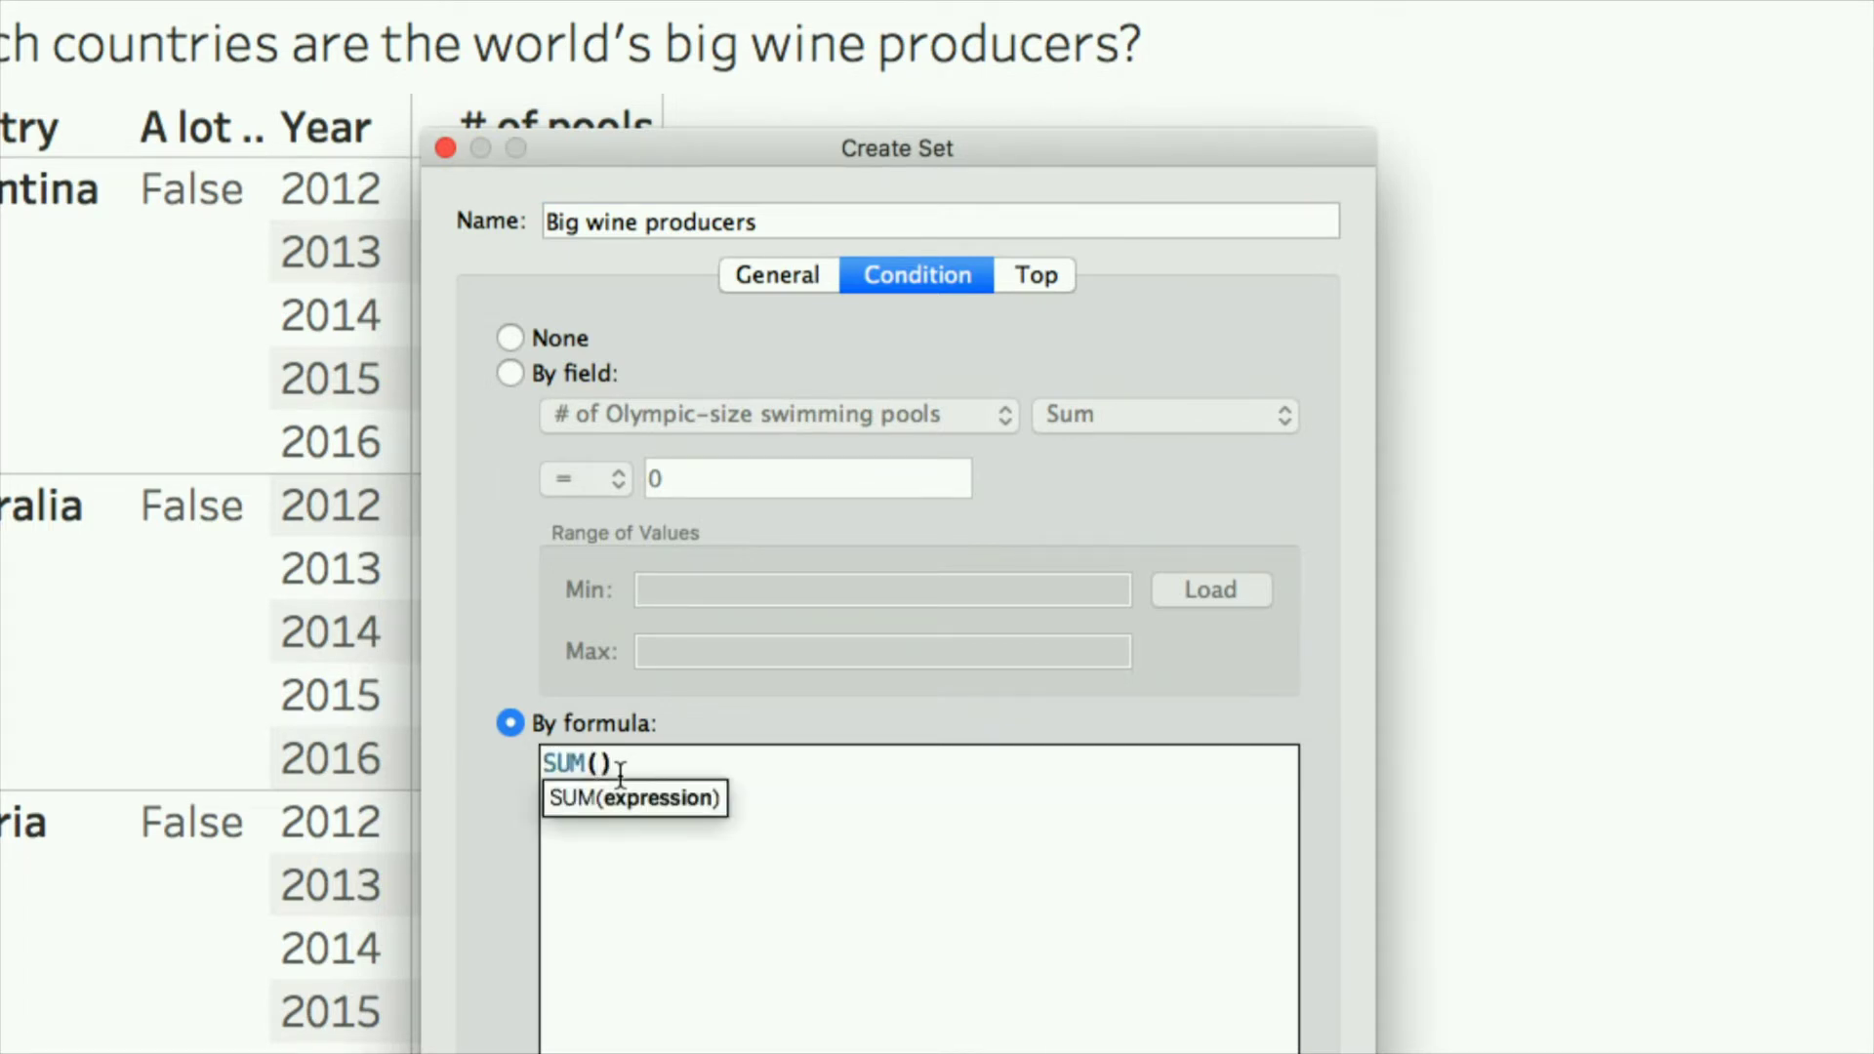
type("oly")
key("Return")
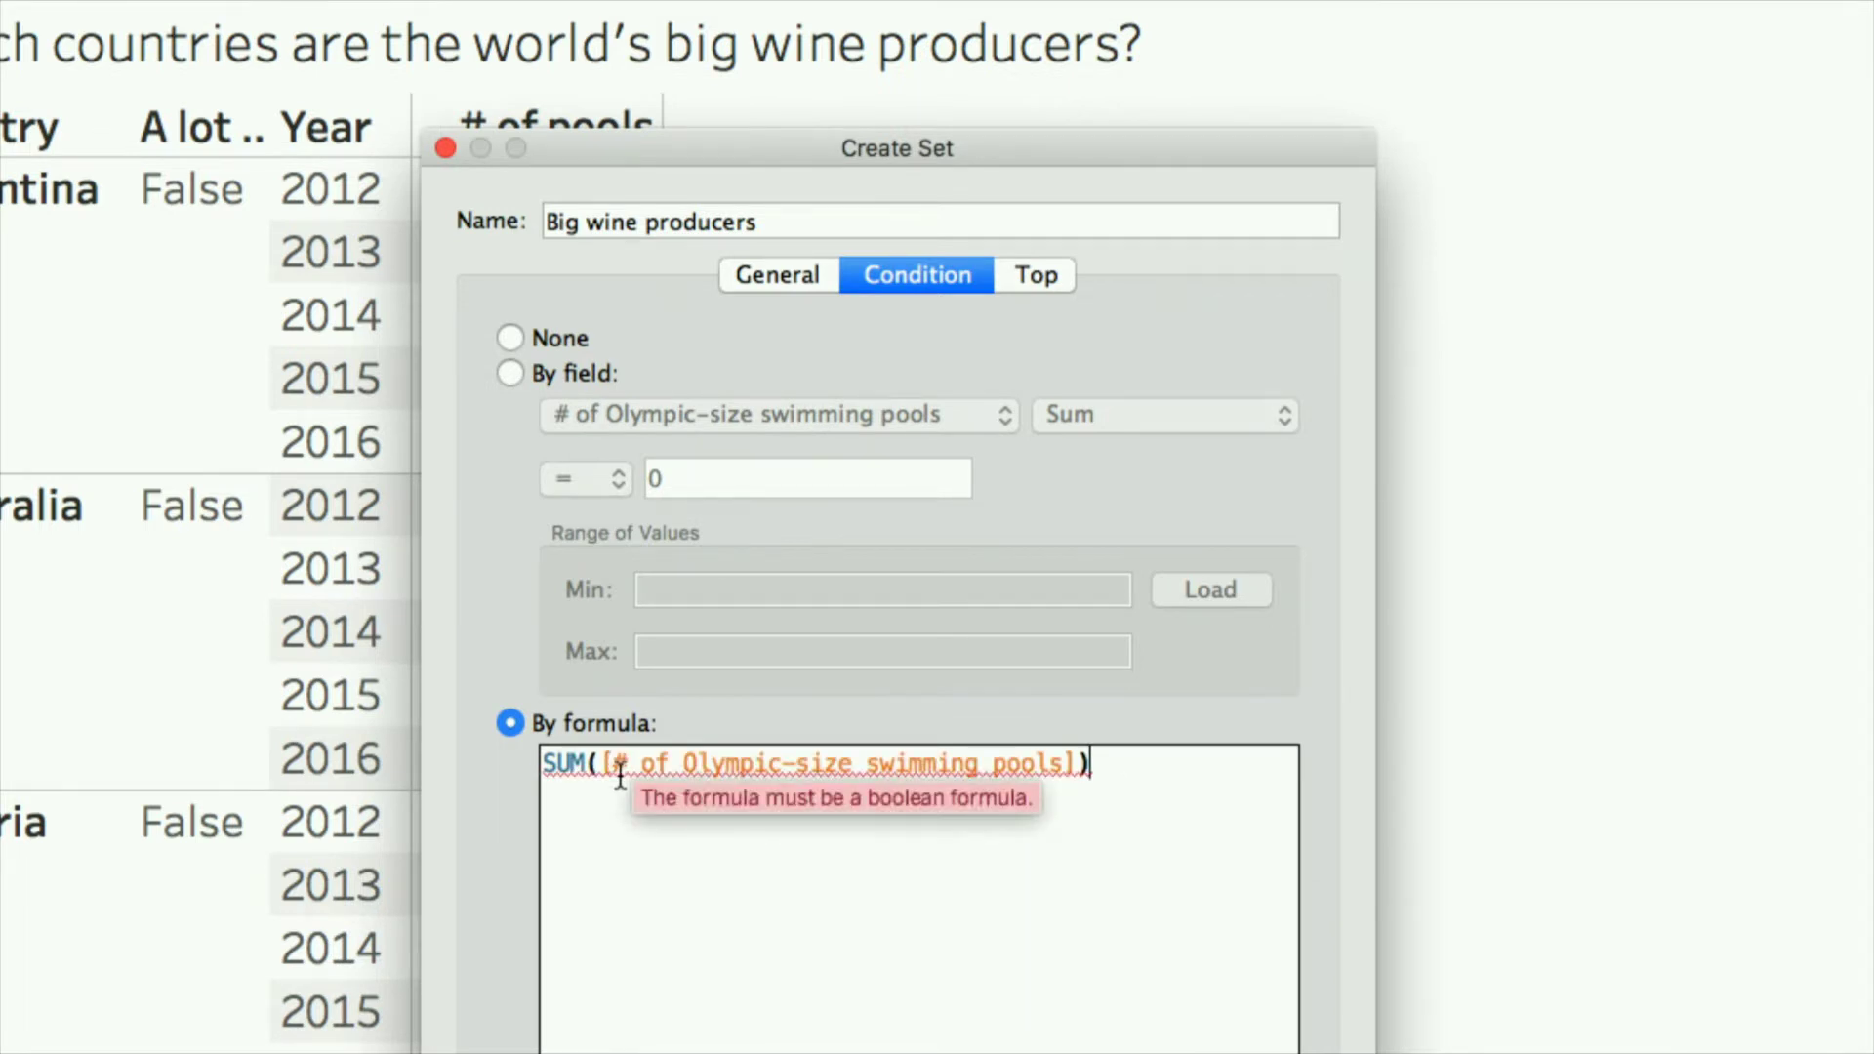
type(">")
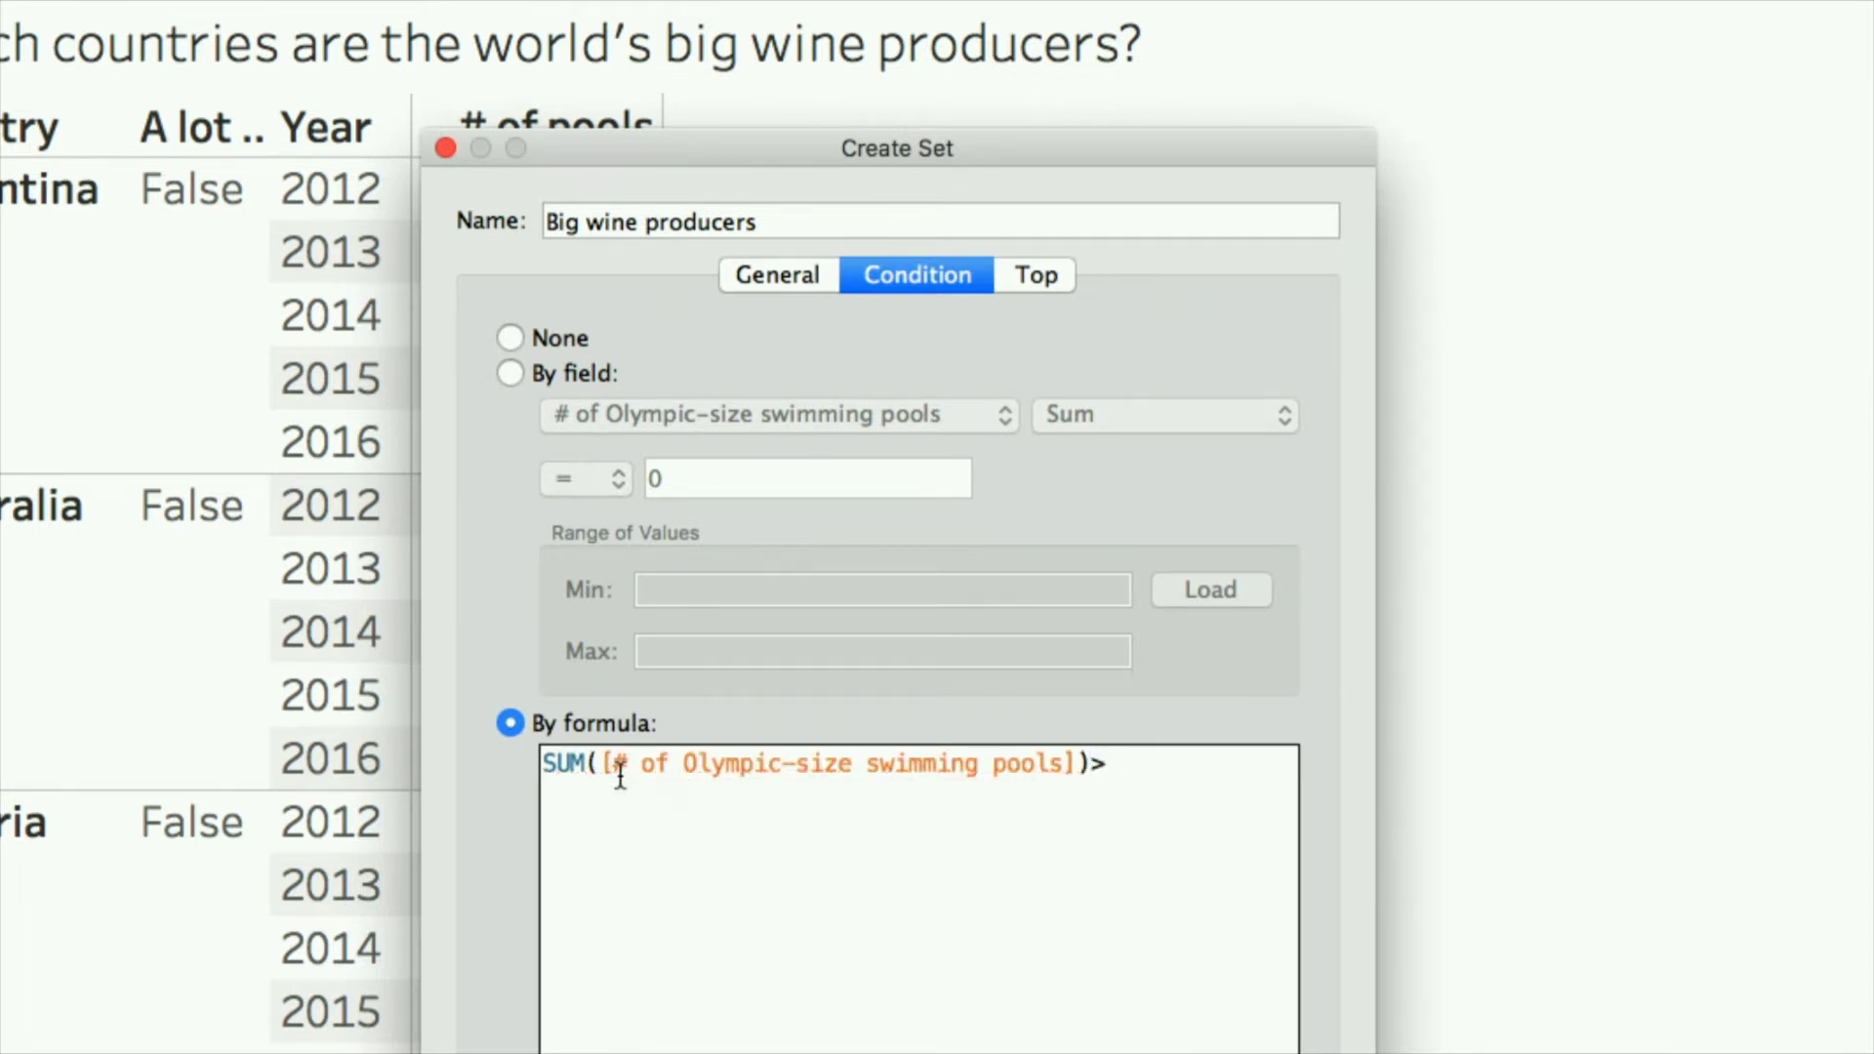
type("lo")
key("Down")
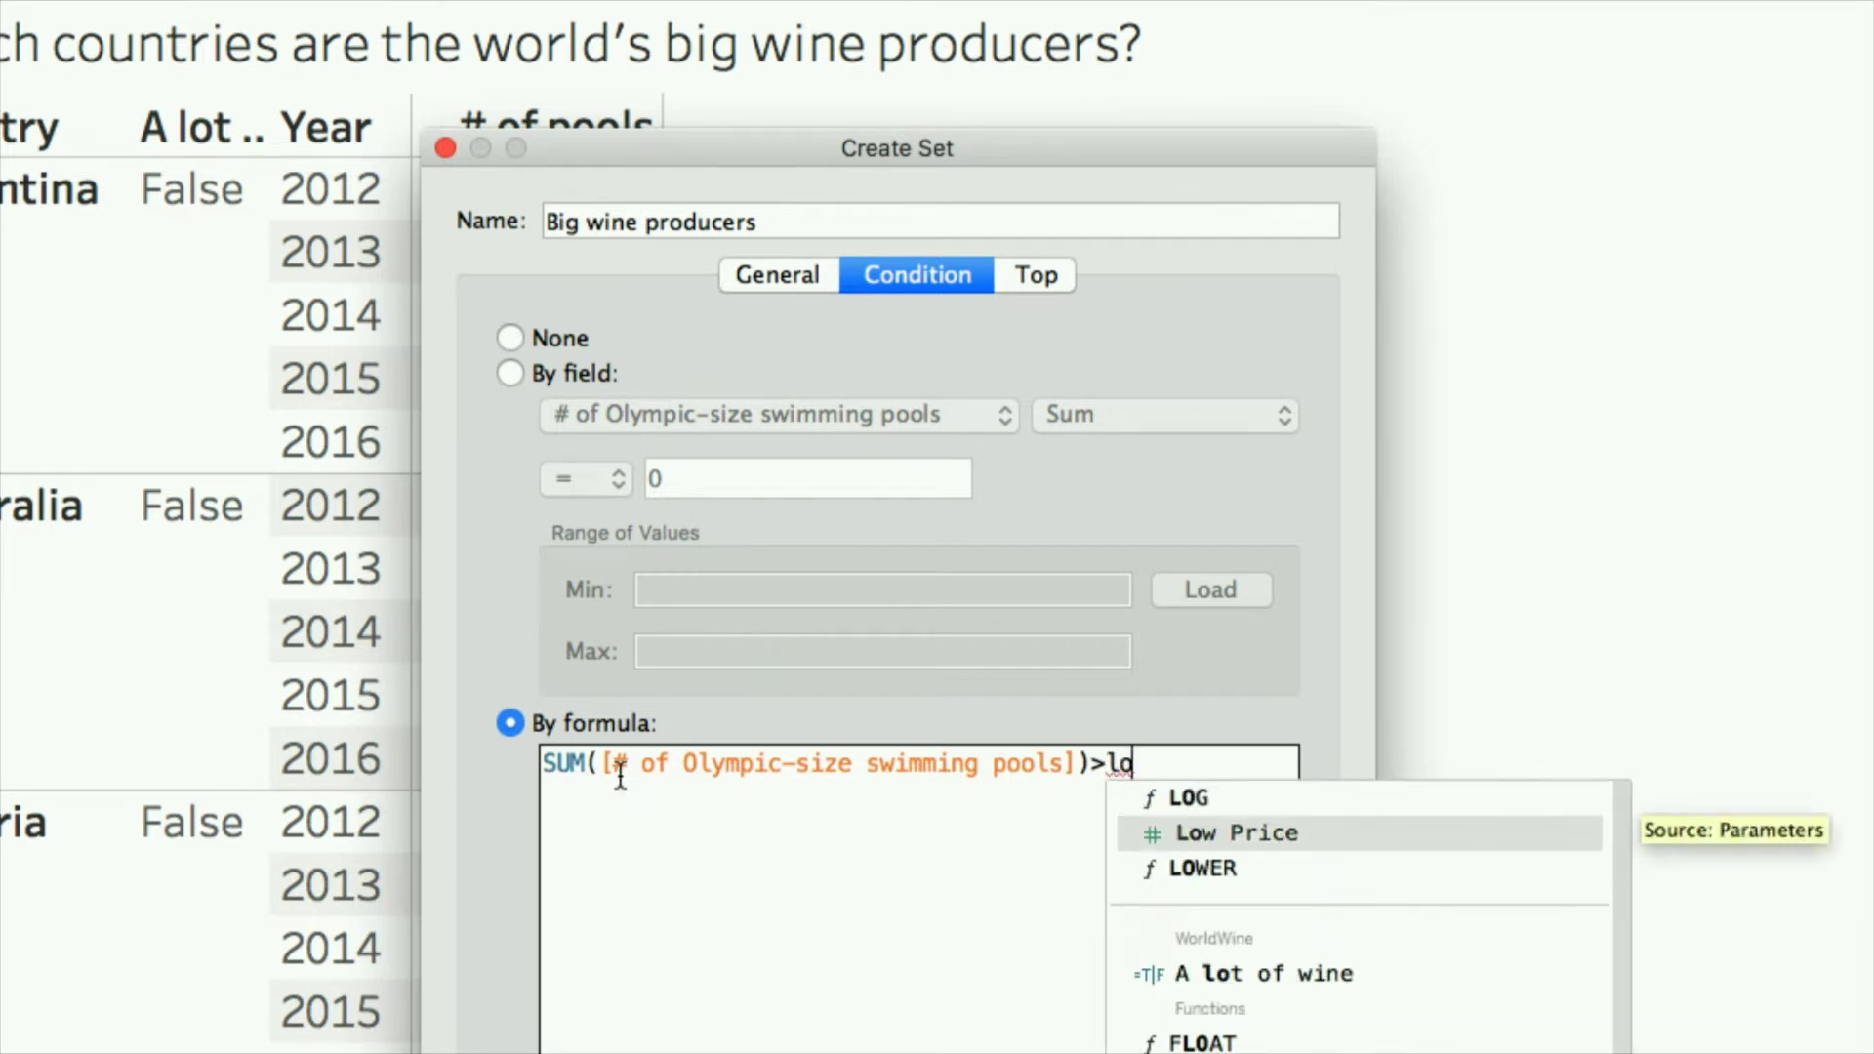
key("Down")
key("Down")
key("Down")
key("Up")
key("Return")
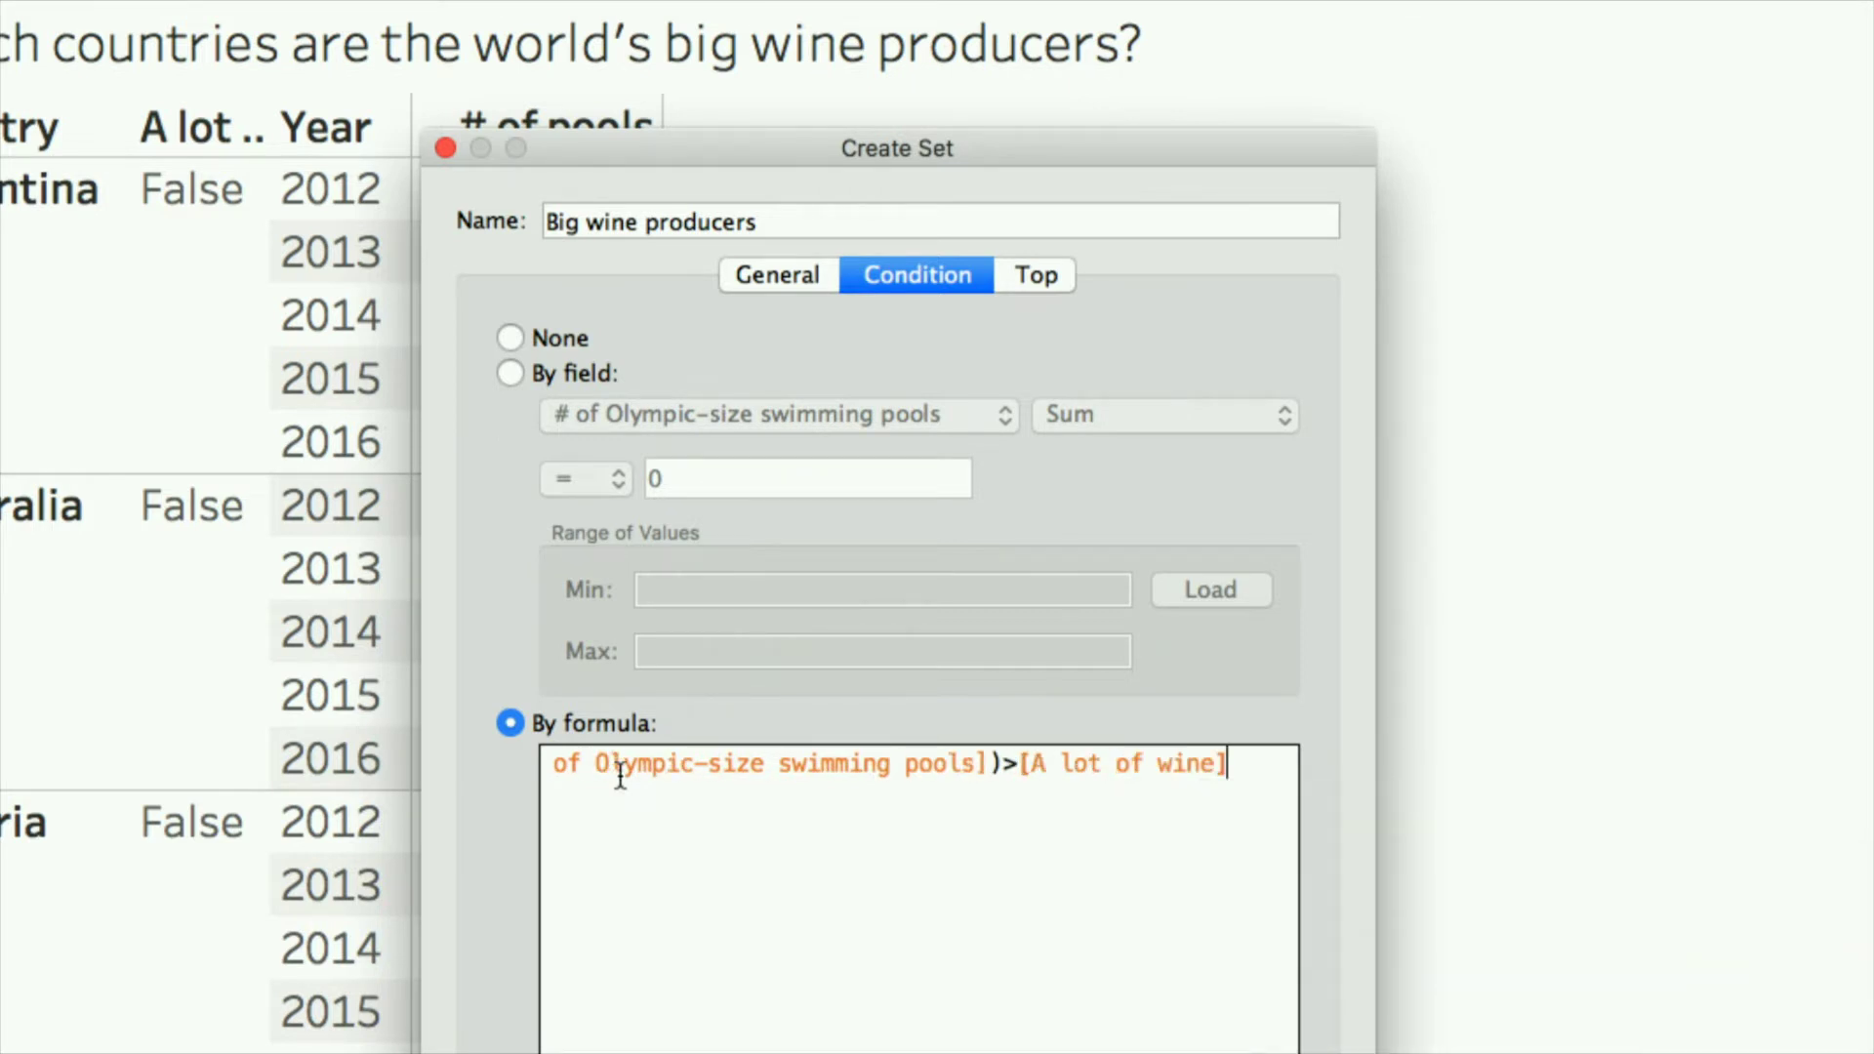
Step: Make the [A lot?] parameter the threshold in the set's condition formula instead of [A lot of wine]
key("shift+Left")
key("shift+Left")
key("shift+Left")
key("shift+Left")
key("shift+Left")
key("shift+Left")
key("shift+Left")
key("shift+Left")
key("shift+Left")
key("shift+Left")
key("shift+Left")
key("shift+Left")
key("BackSpace")
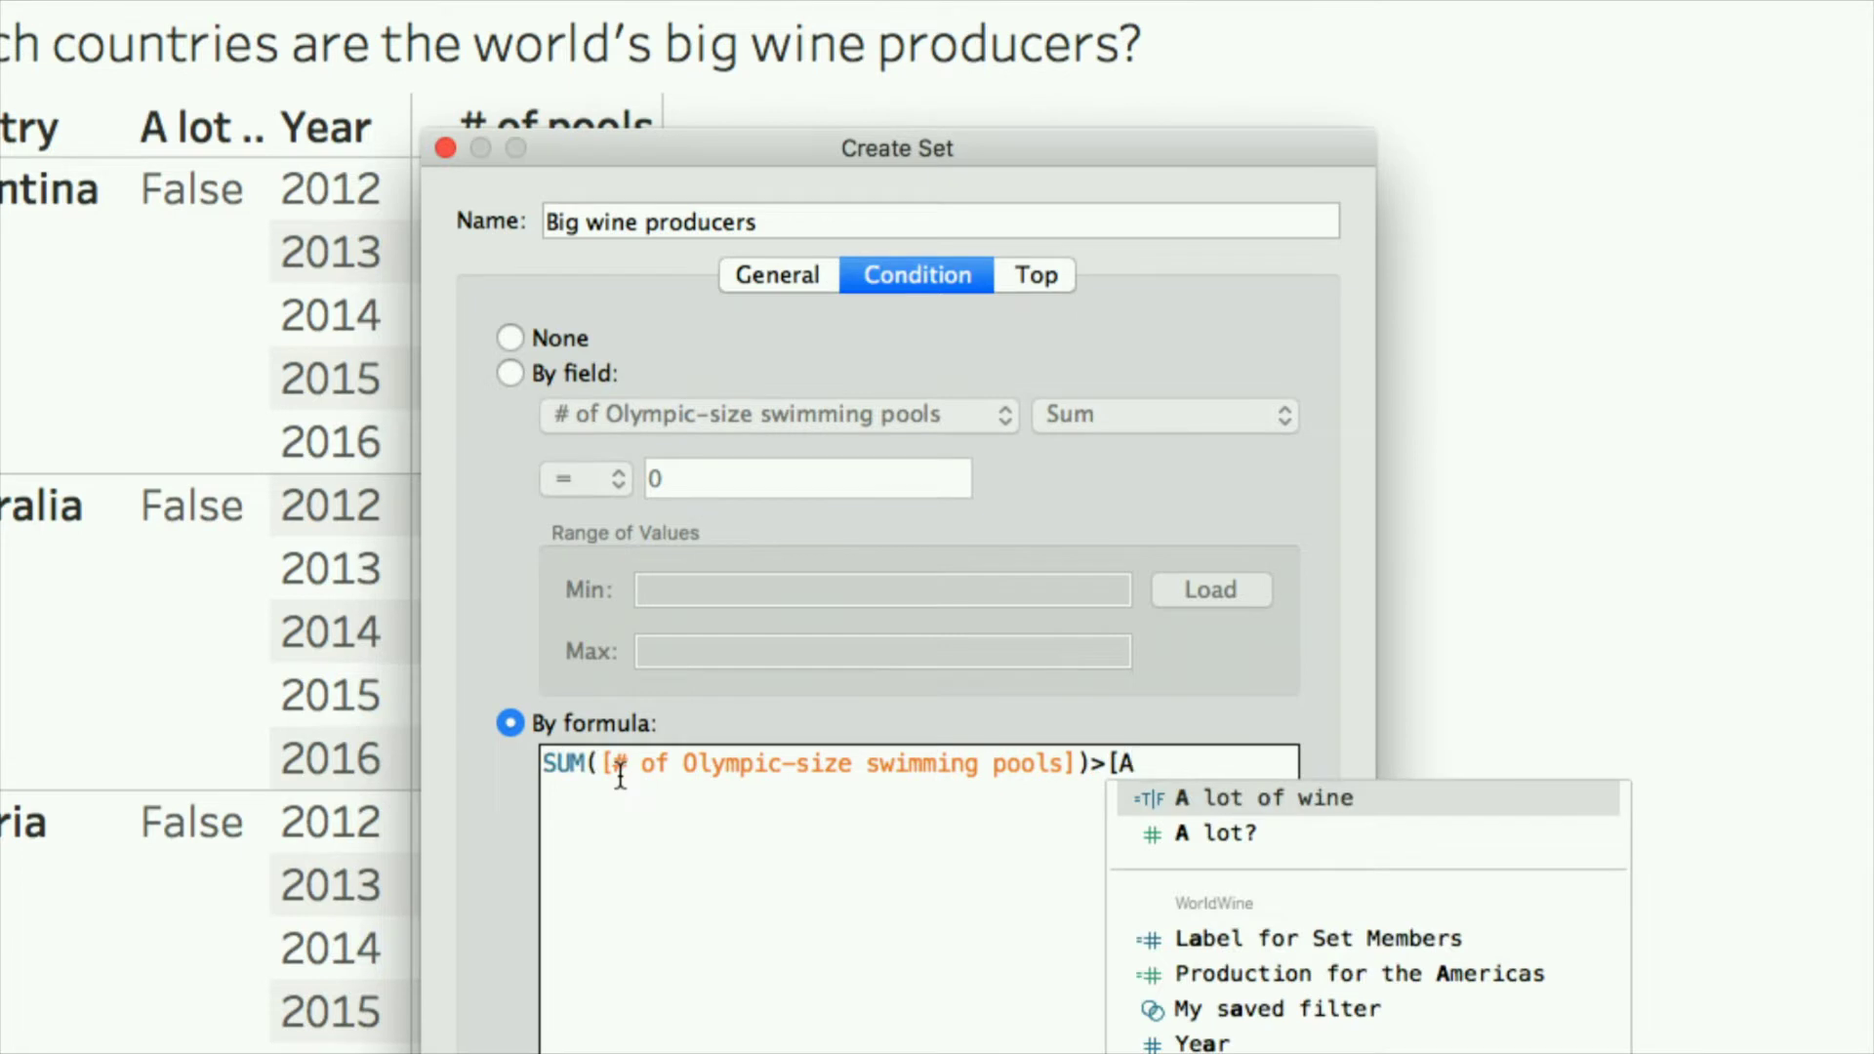
key("Down")
key("Return")
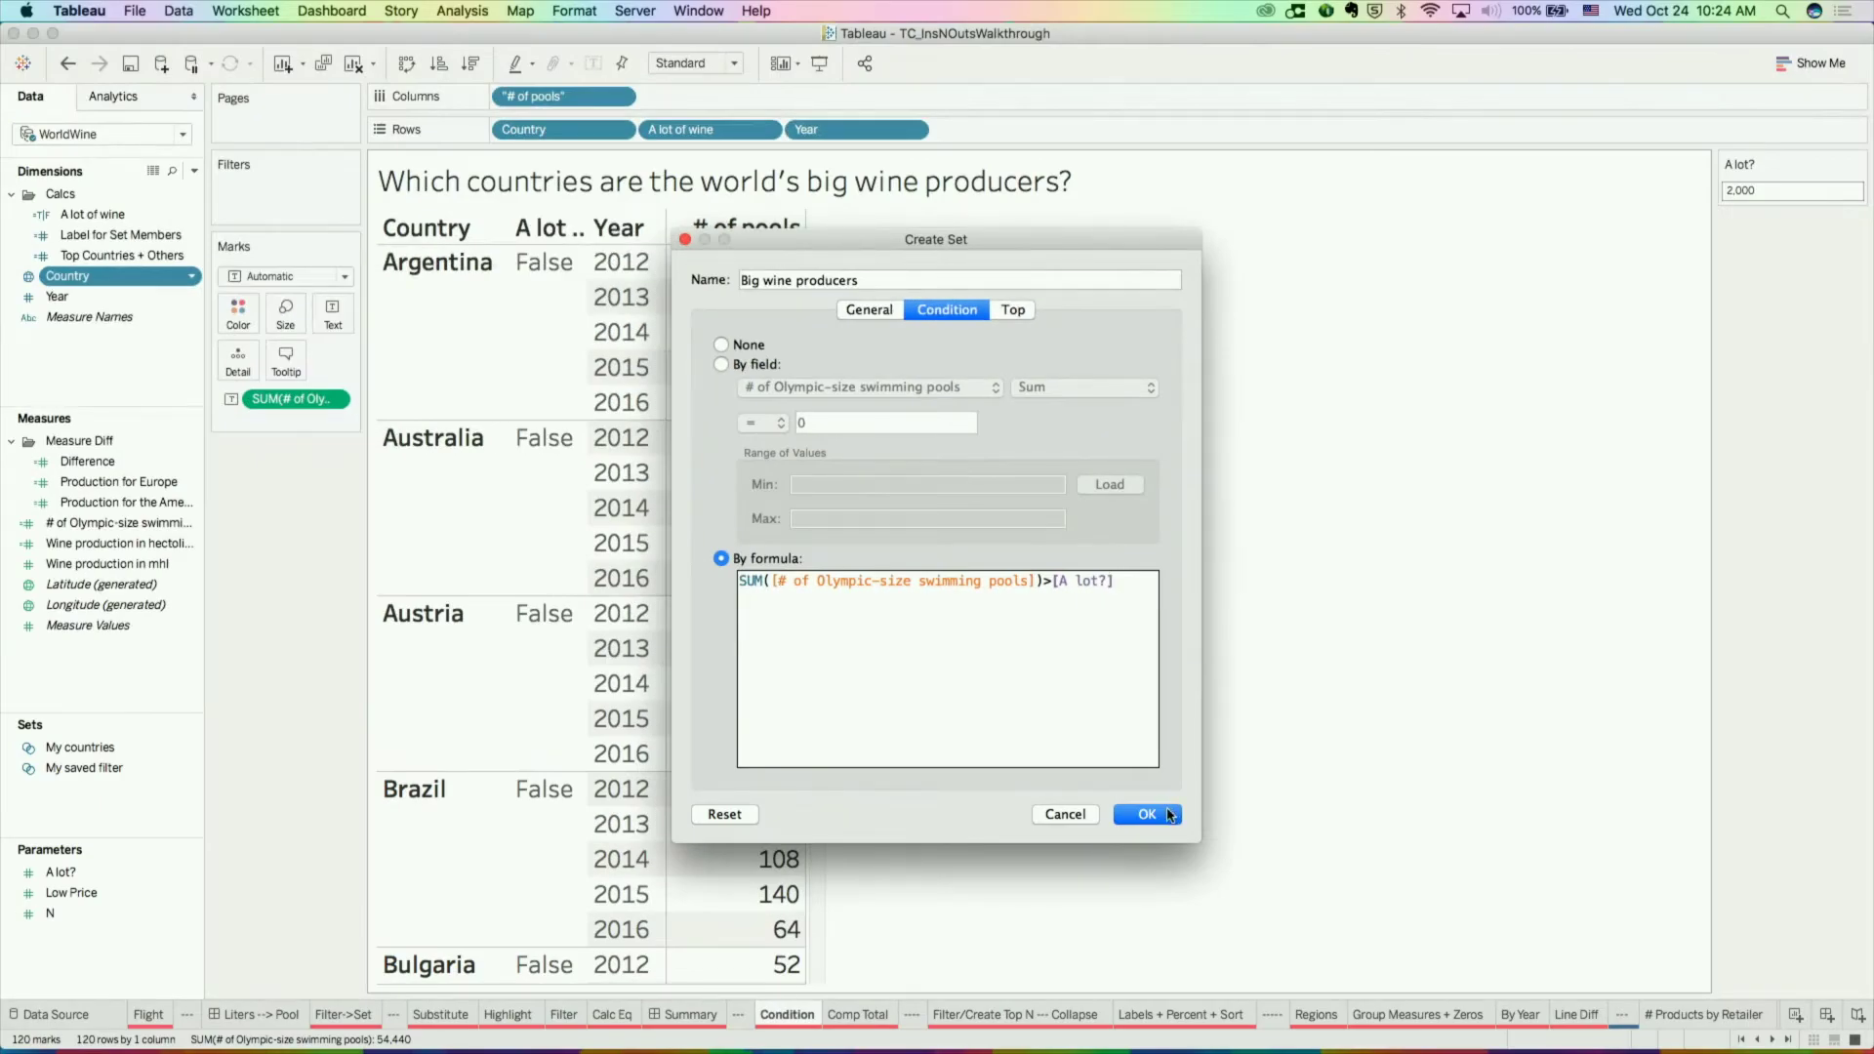
Step: Create the set and place Big wine producers on the table's rows between Country and A lot of wine
left_click(1147, 814)
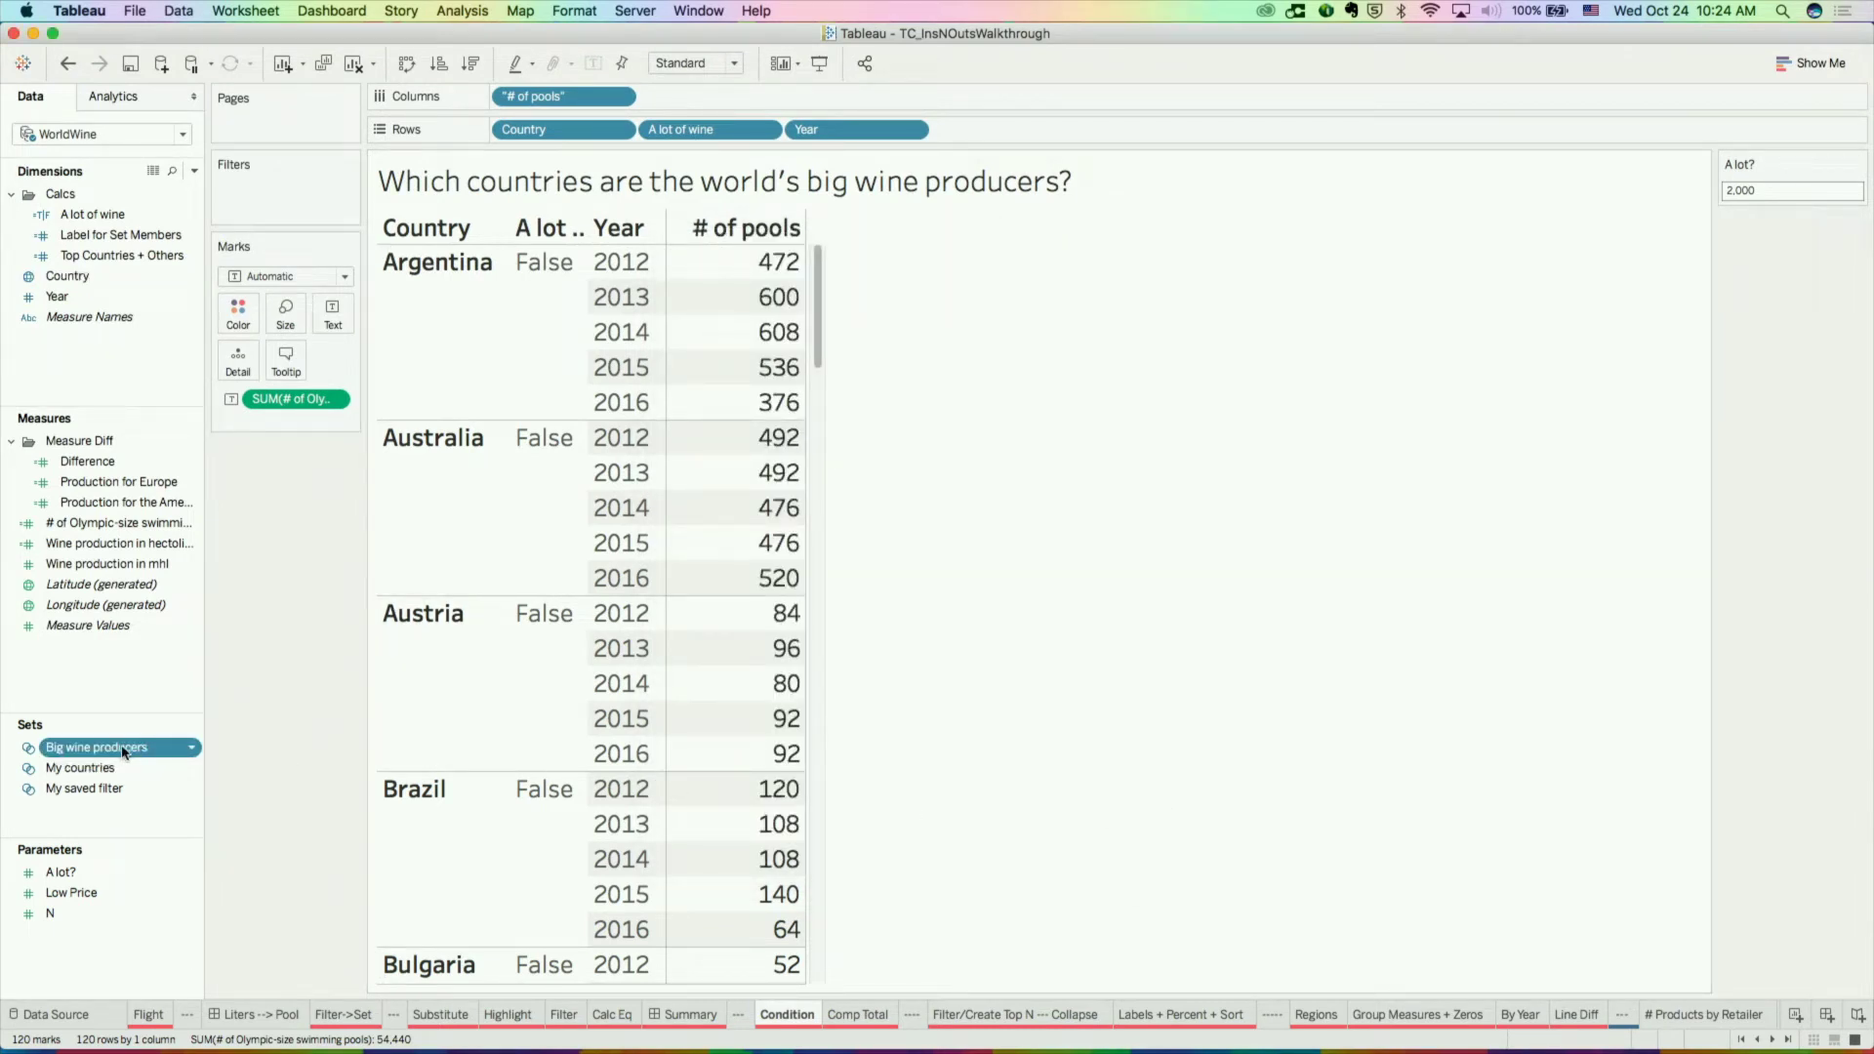
left_click_drag(132, 752, 630, 131)
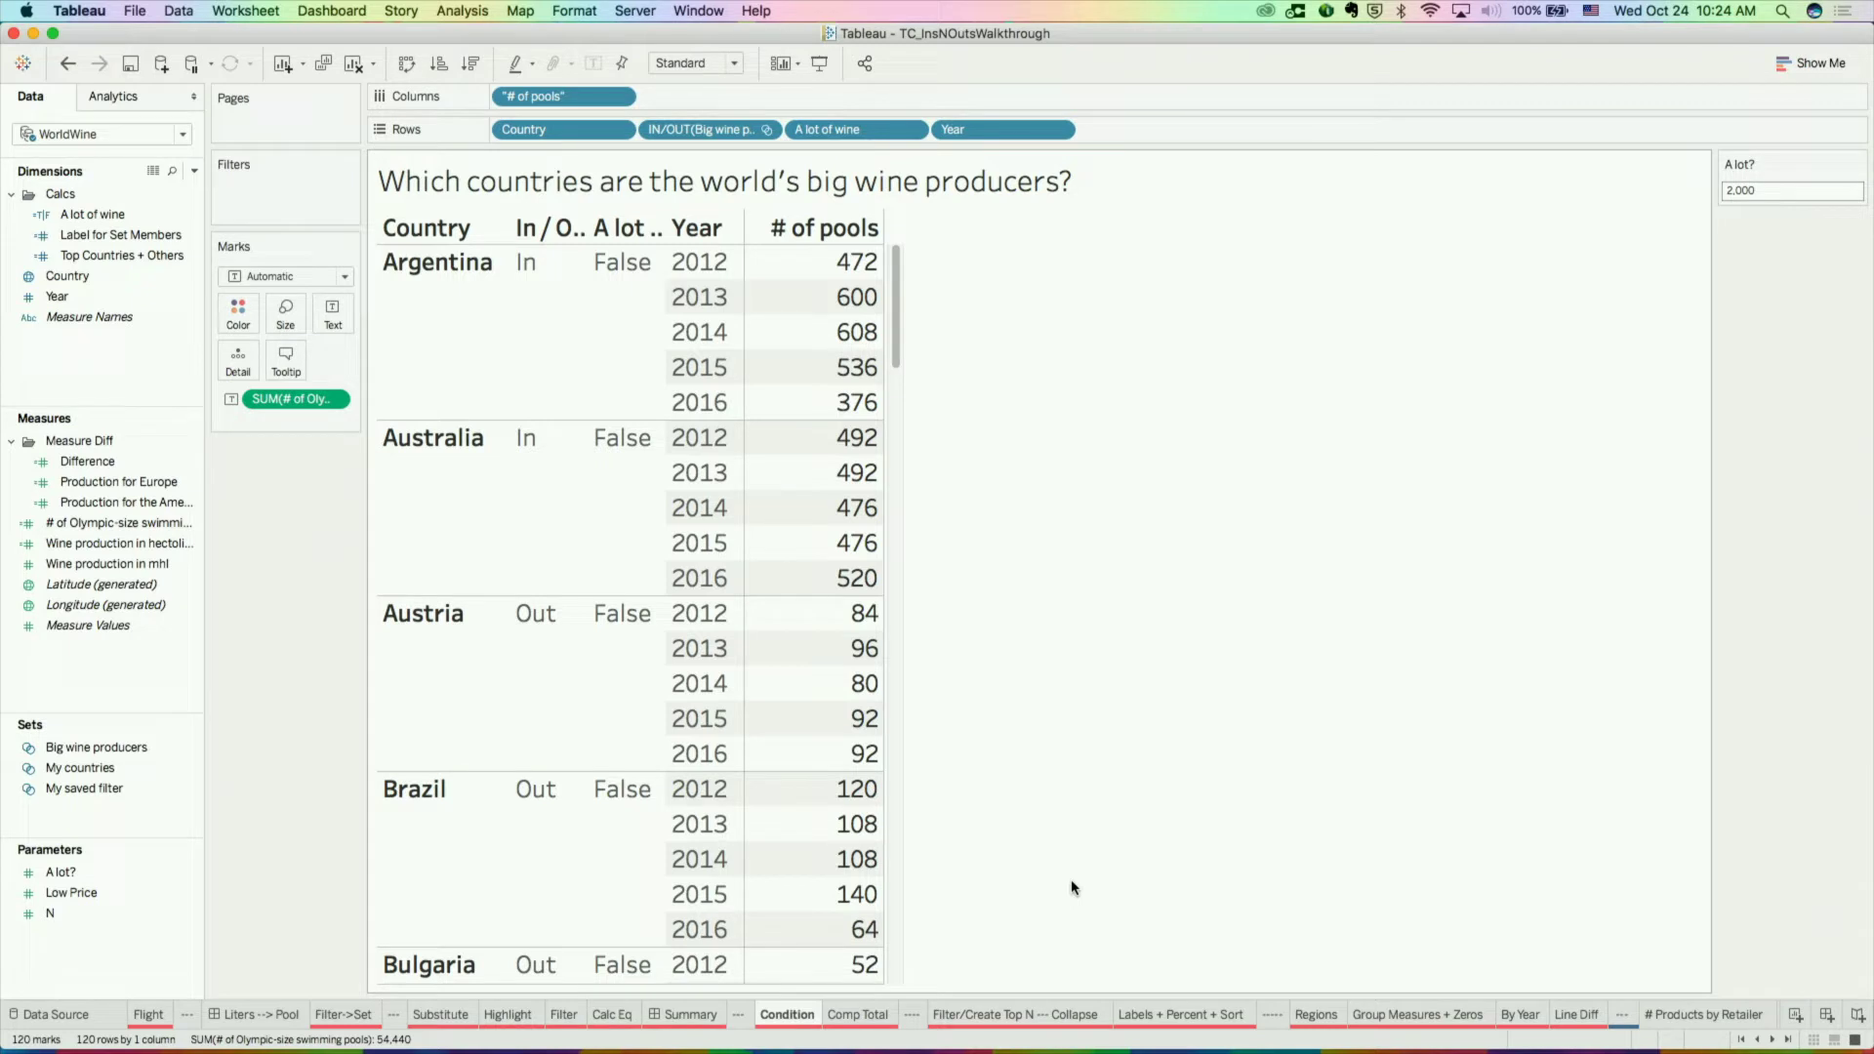
Step: On the Comp Total sheet, color the total production bar by the Big wine producers set
left_click(858, 1014)
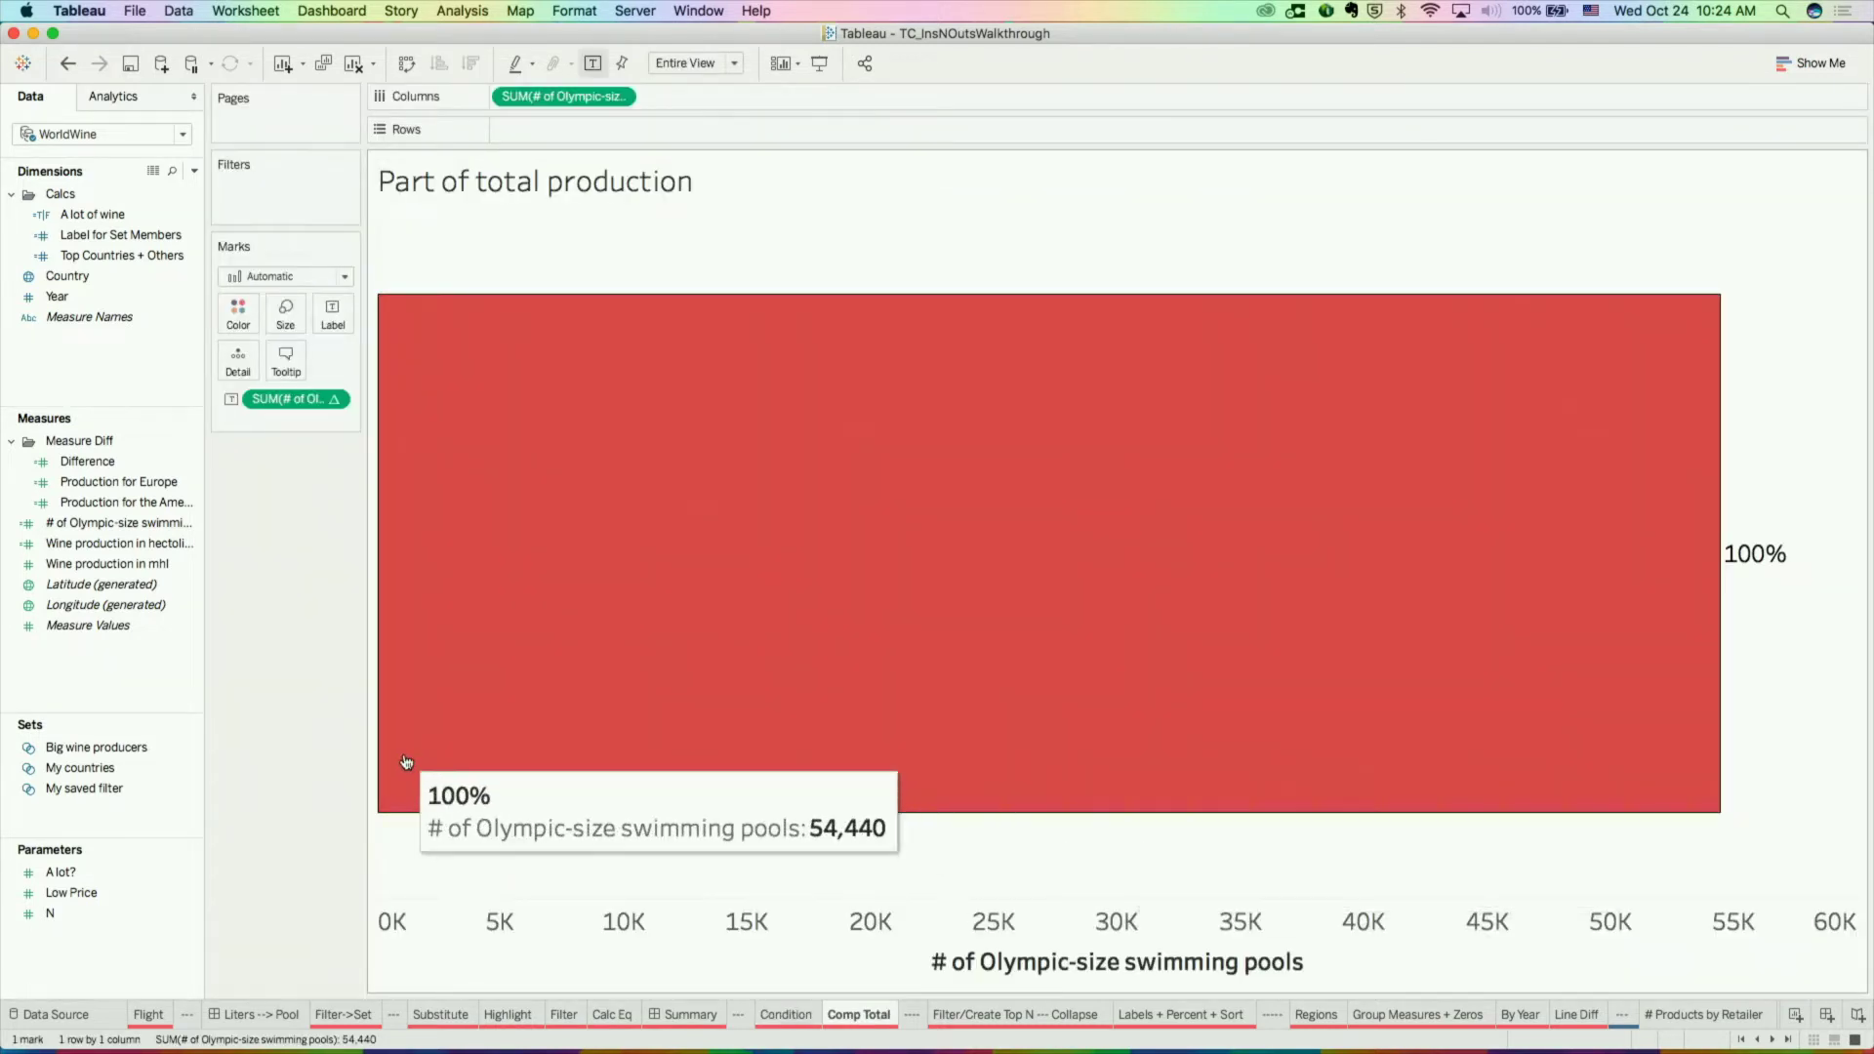
left_click(156, 749)
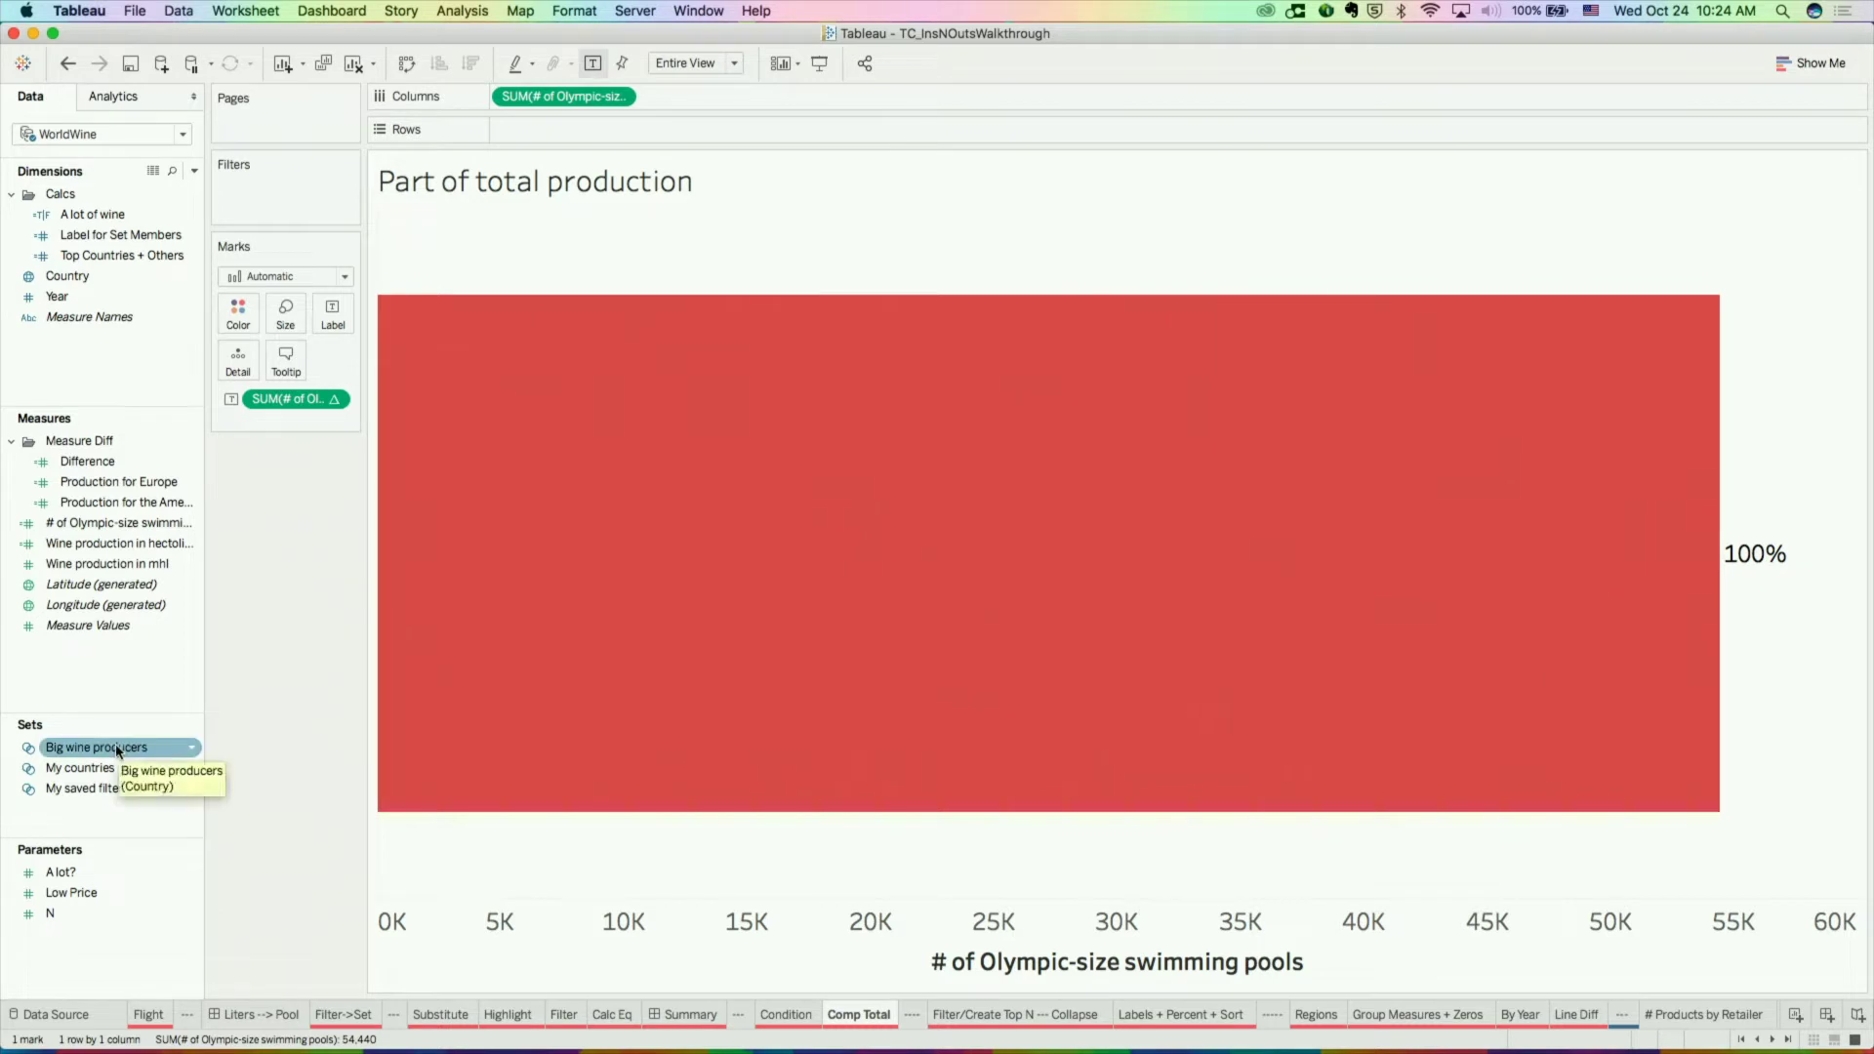
left_click_drag(117, 752, 244, 318)
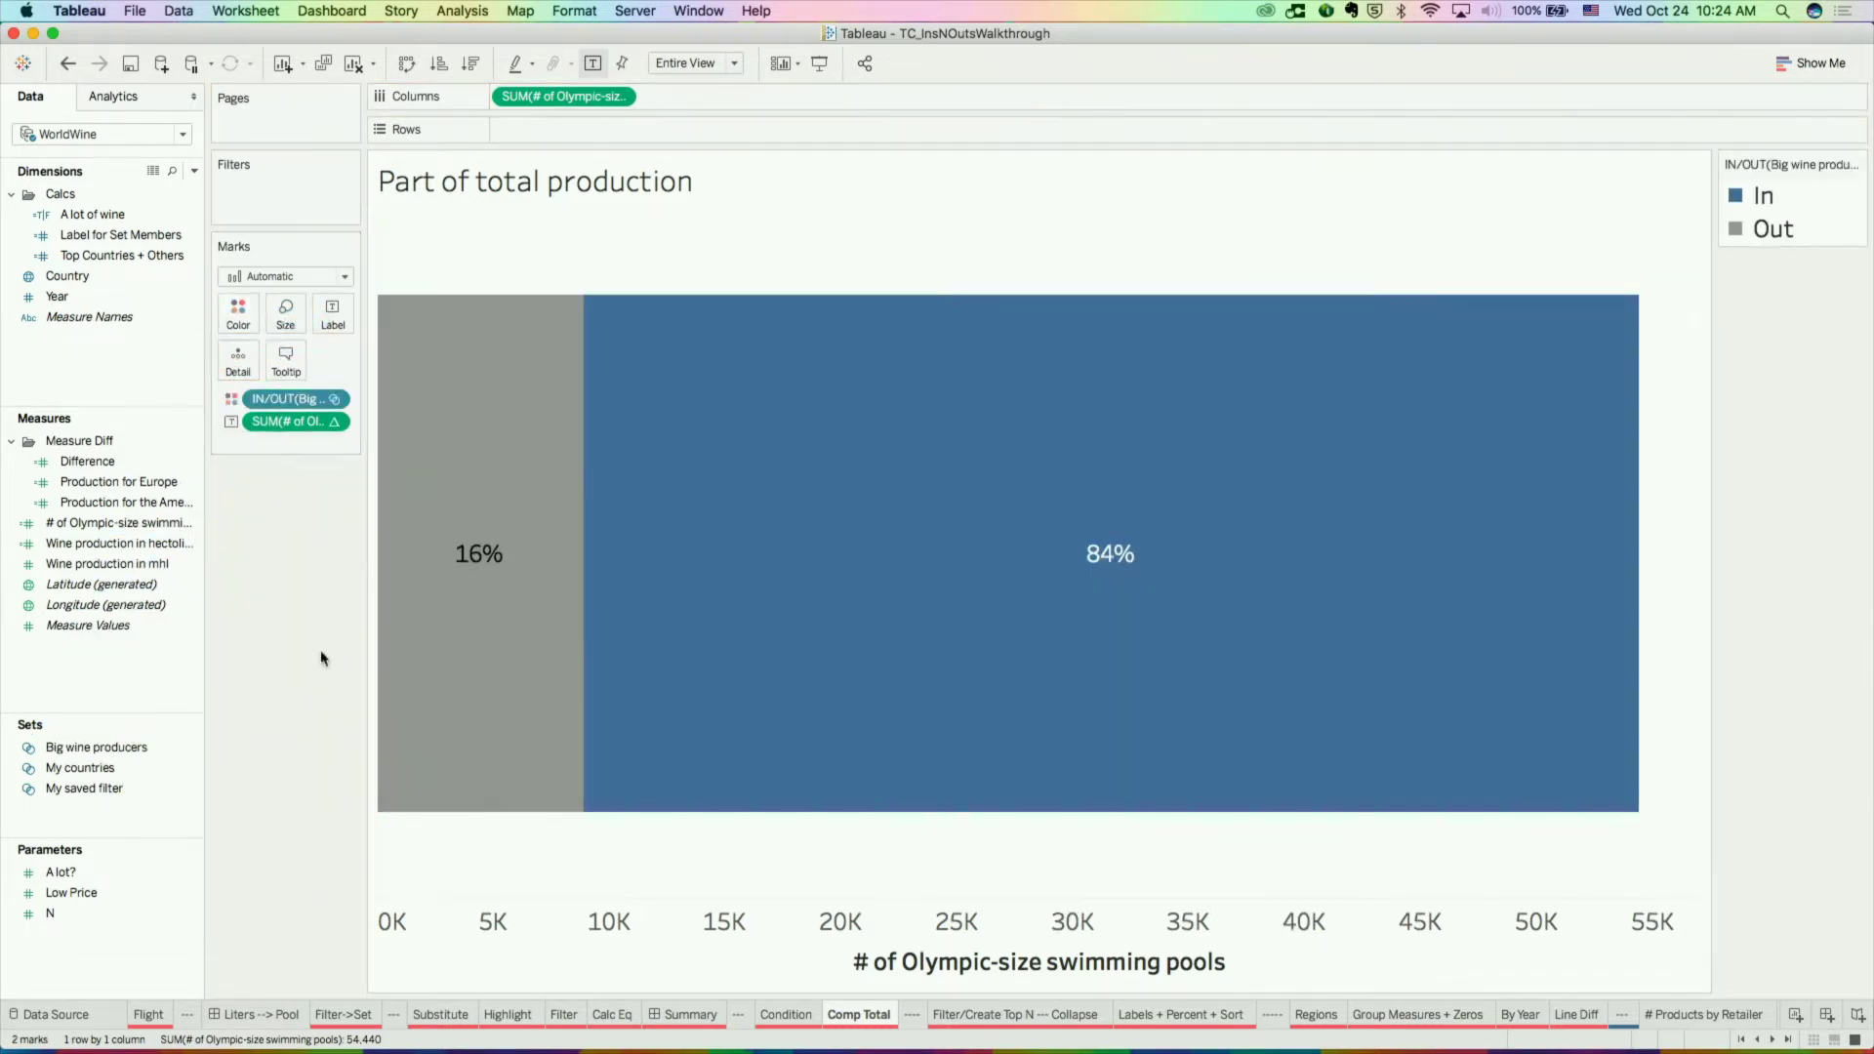
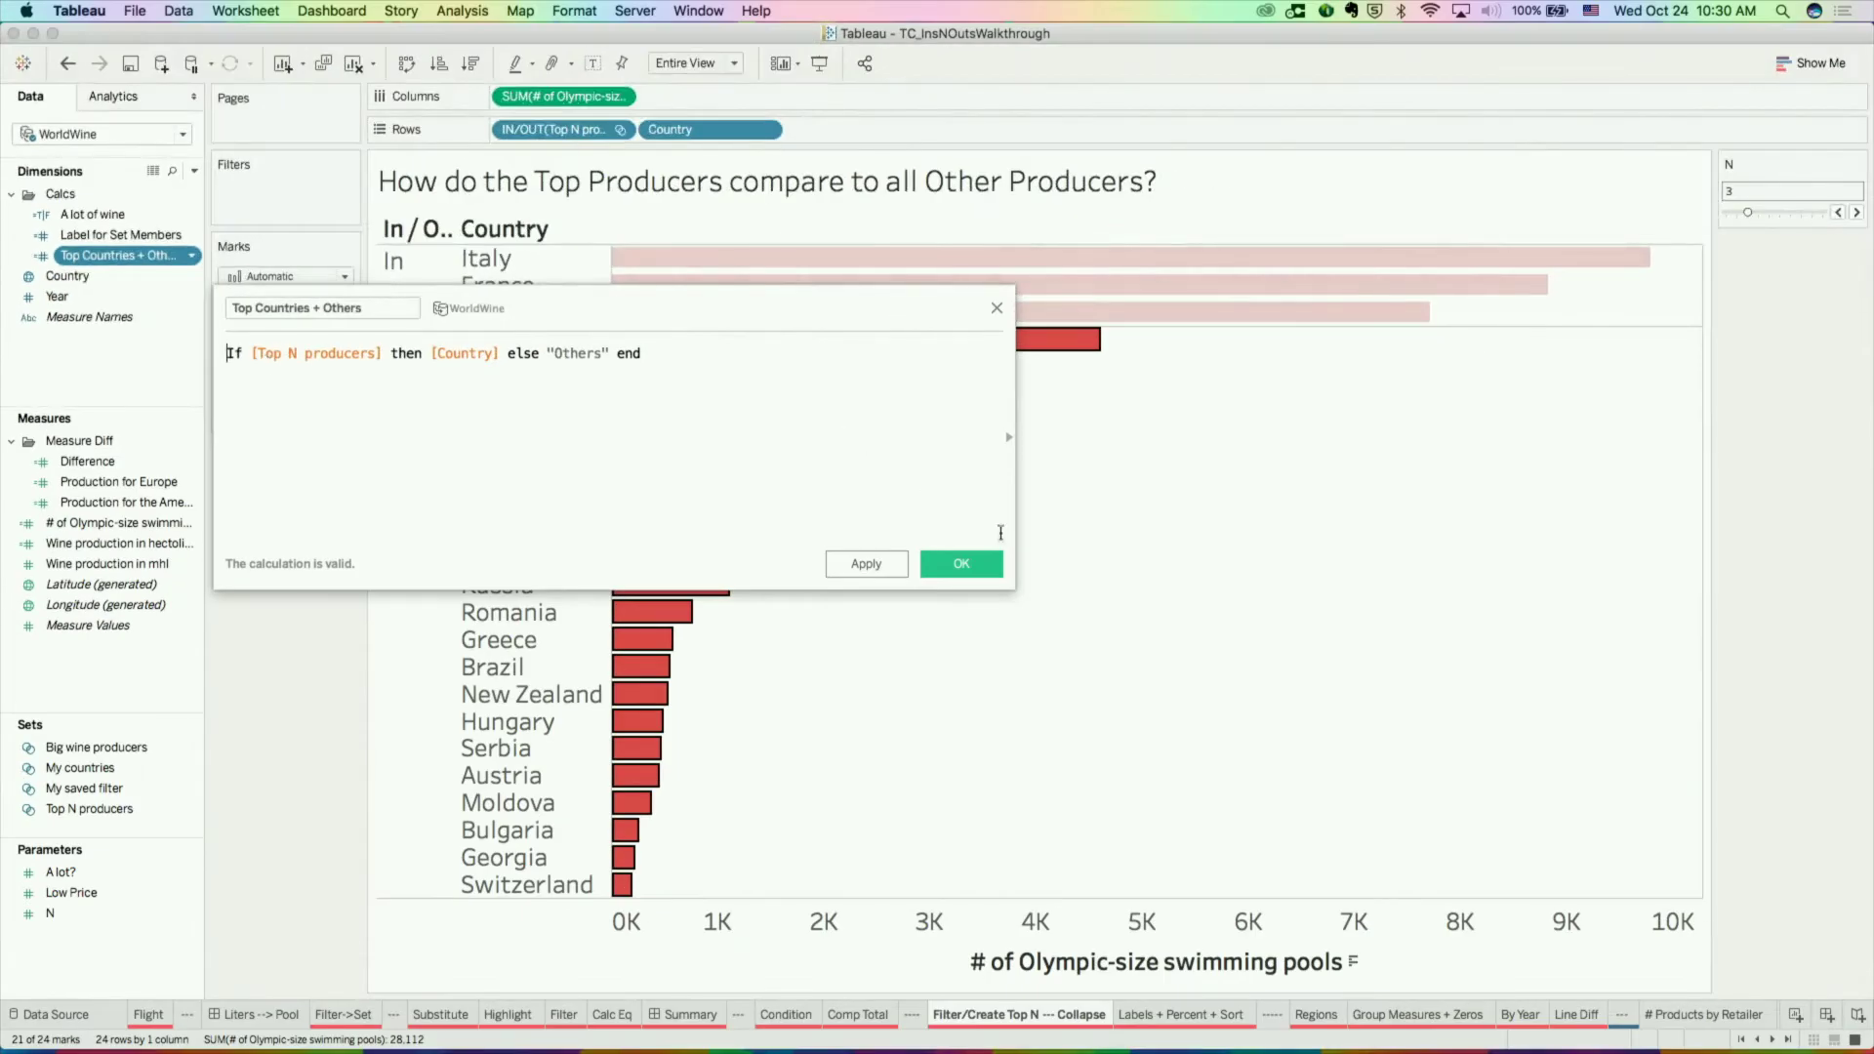
Step: Accept the Top Countries + Others calculation and place that field on rows between the Top N producers set and Country
left_click(973, 558)
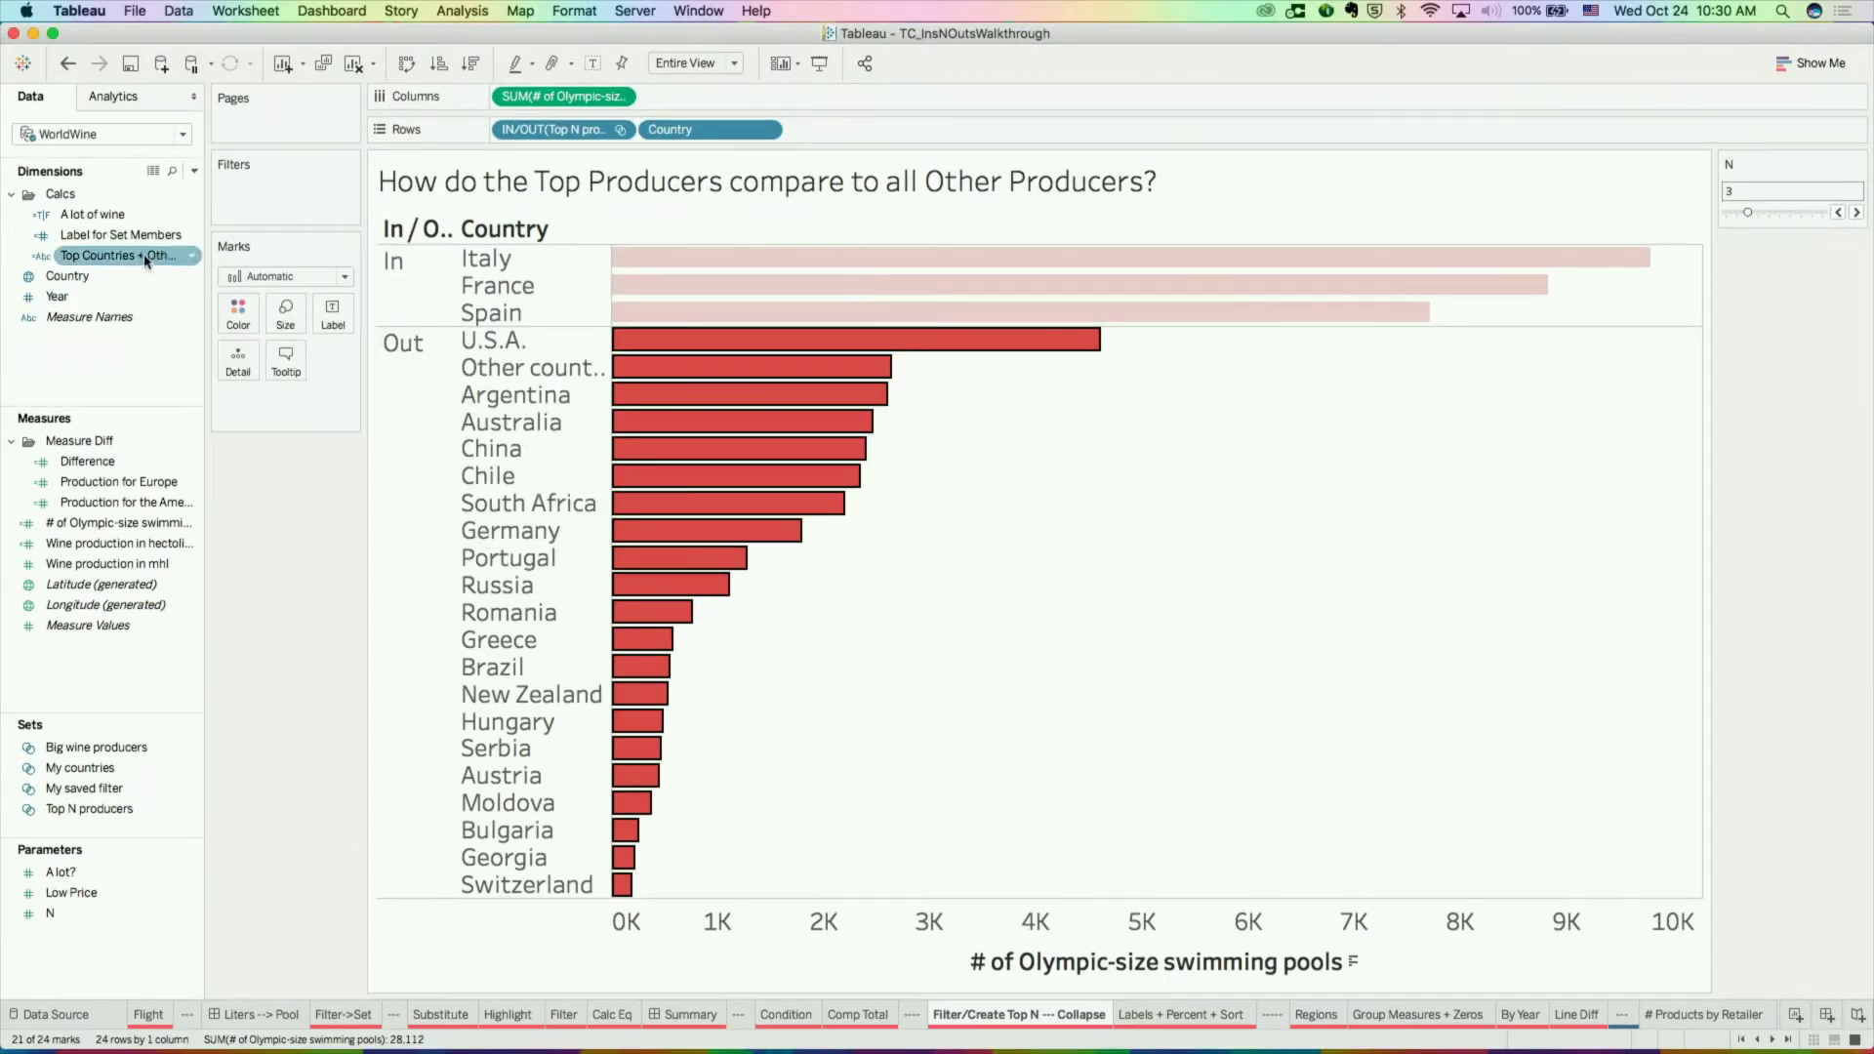
left_click_drag(141, 259, 637, 125)
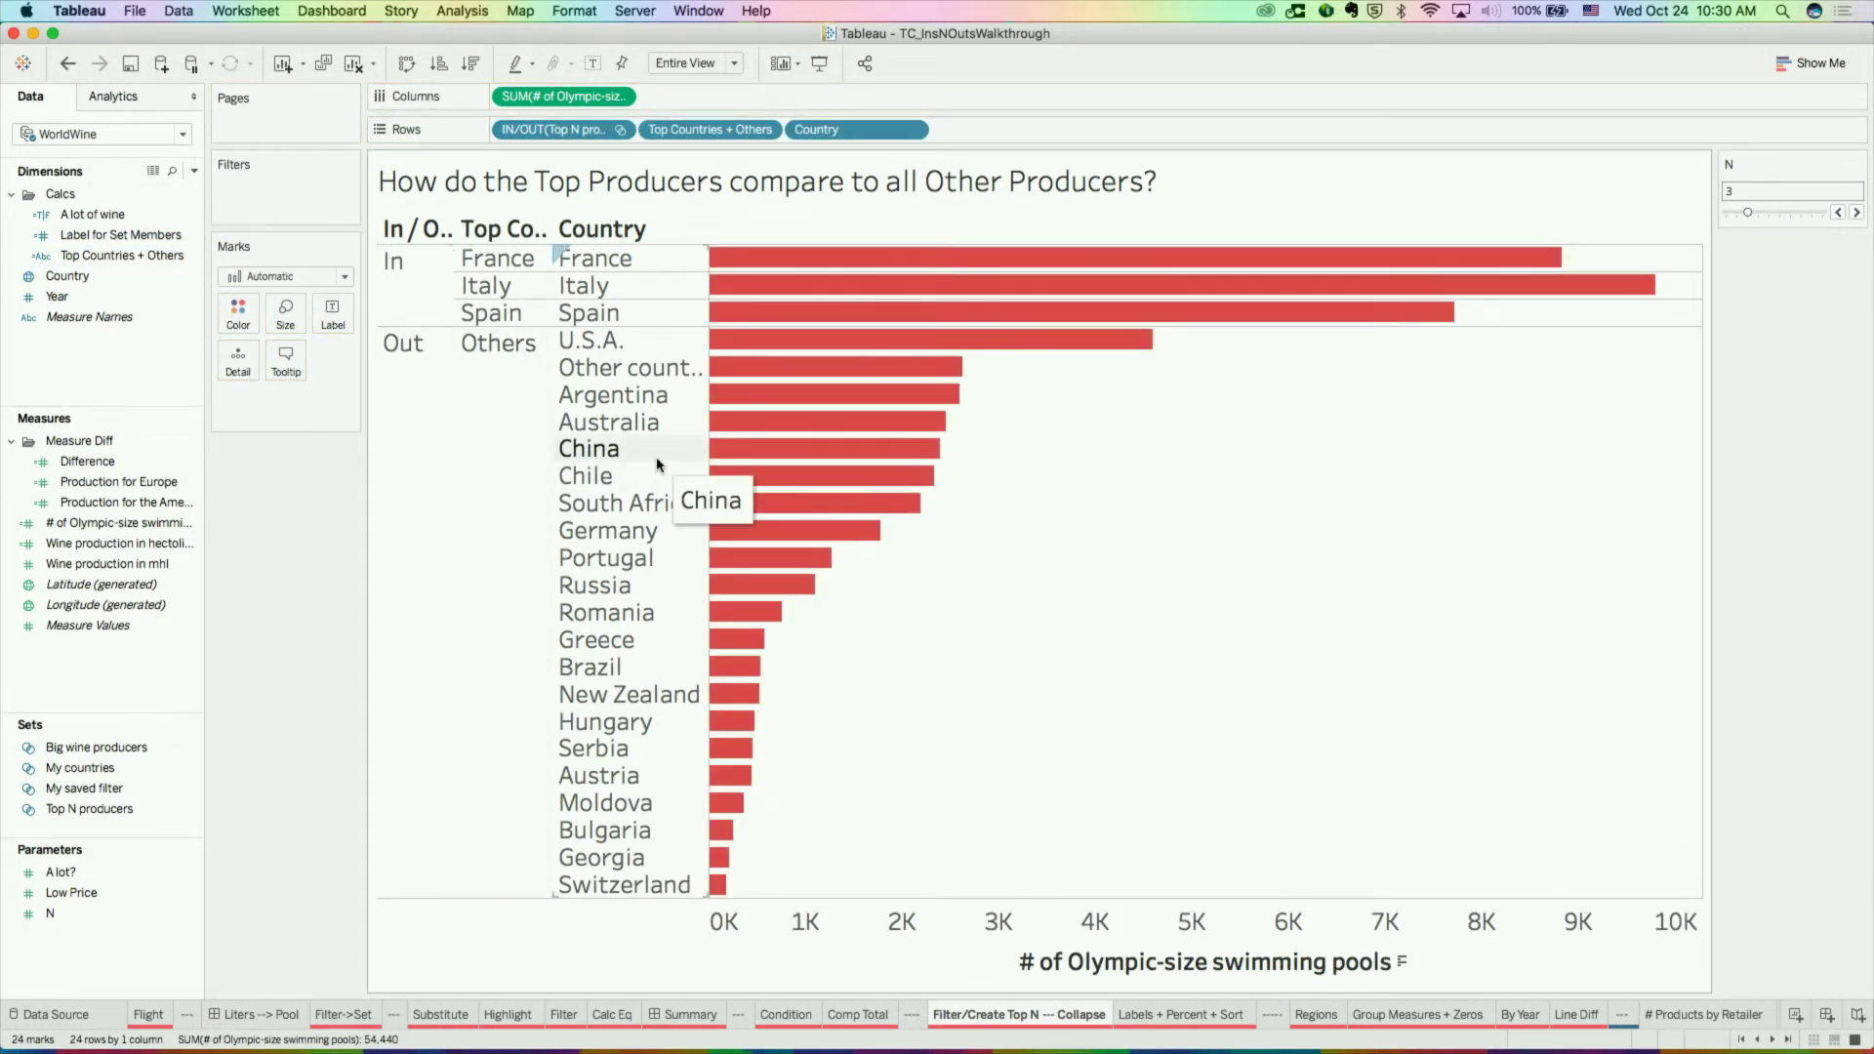
Step: Highlight individual top countries and the Others group in the Top Countries + Others column, and clear the selection
left_click(493, 259)
left_click(493, 286)
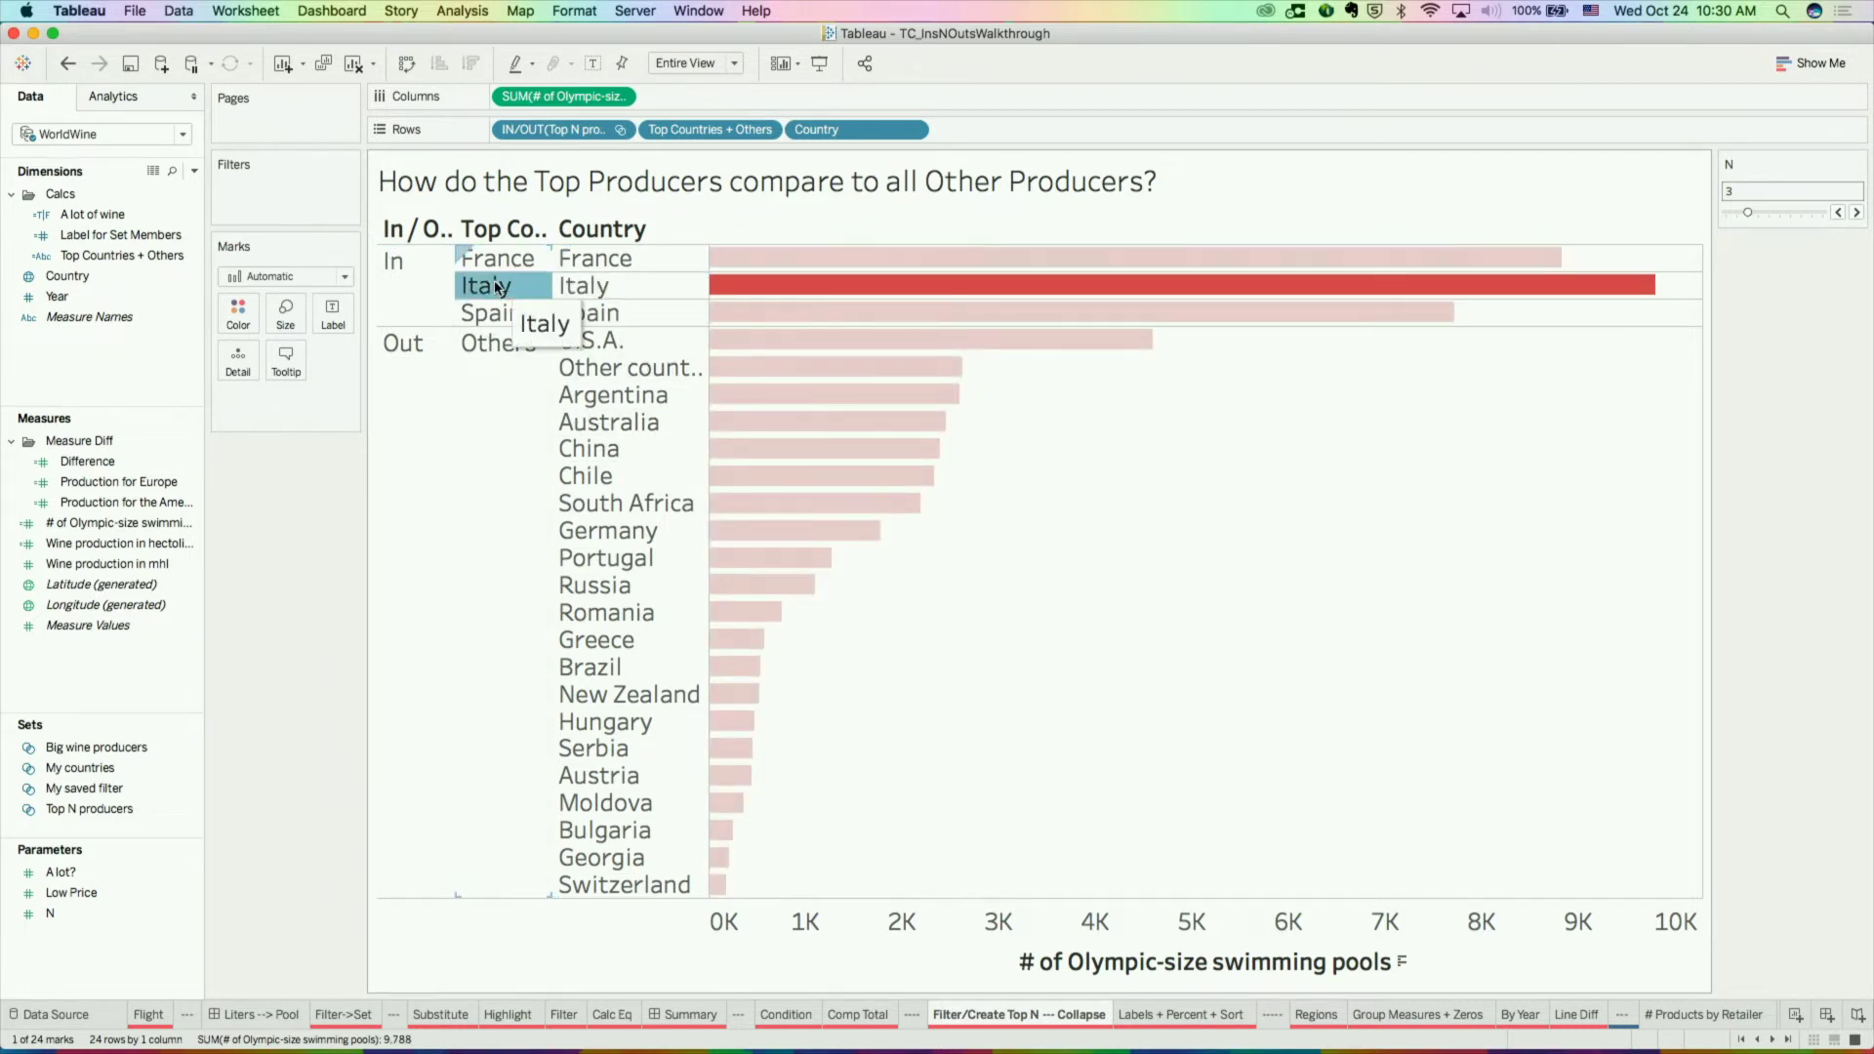
left_click(497, 228)
left_click(514, 381)
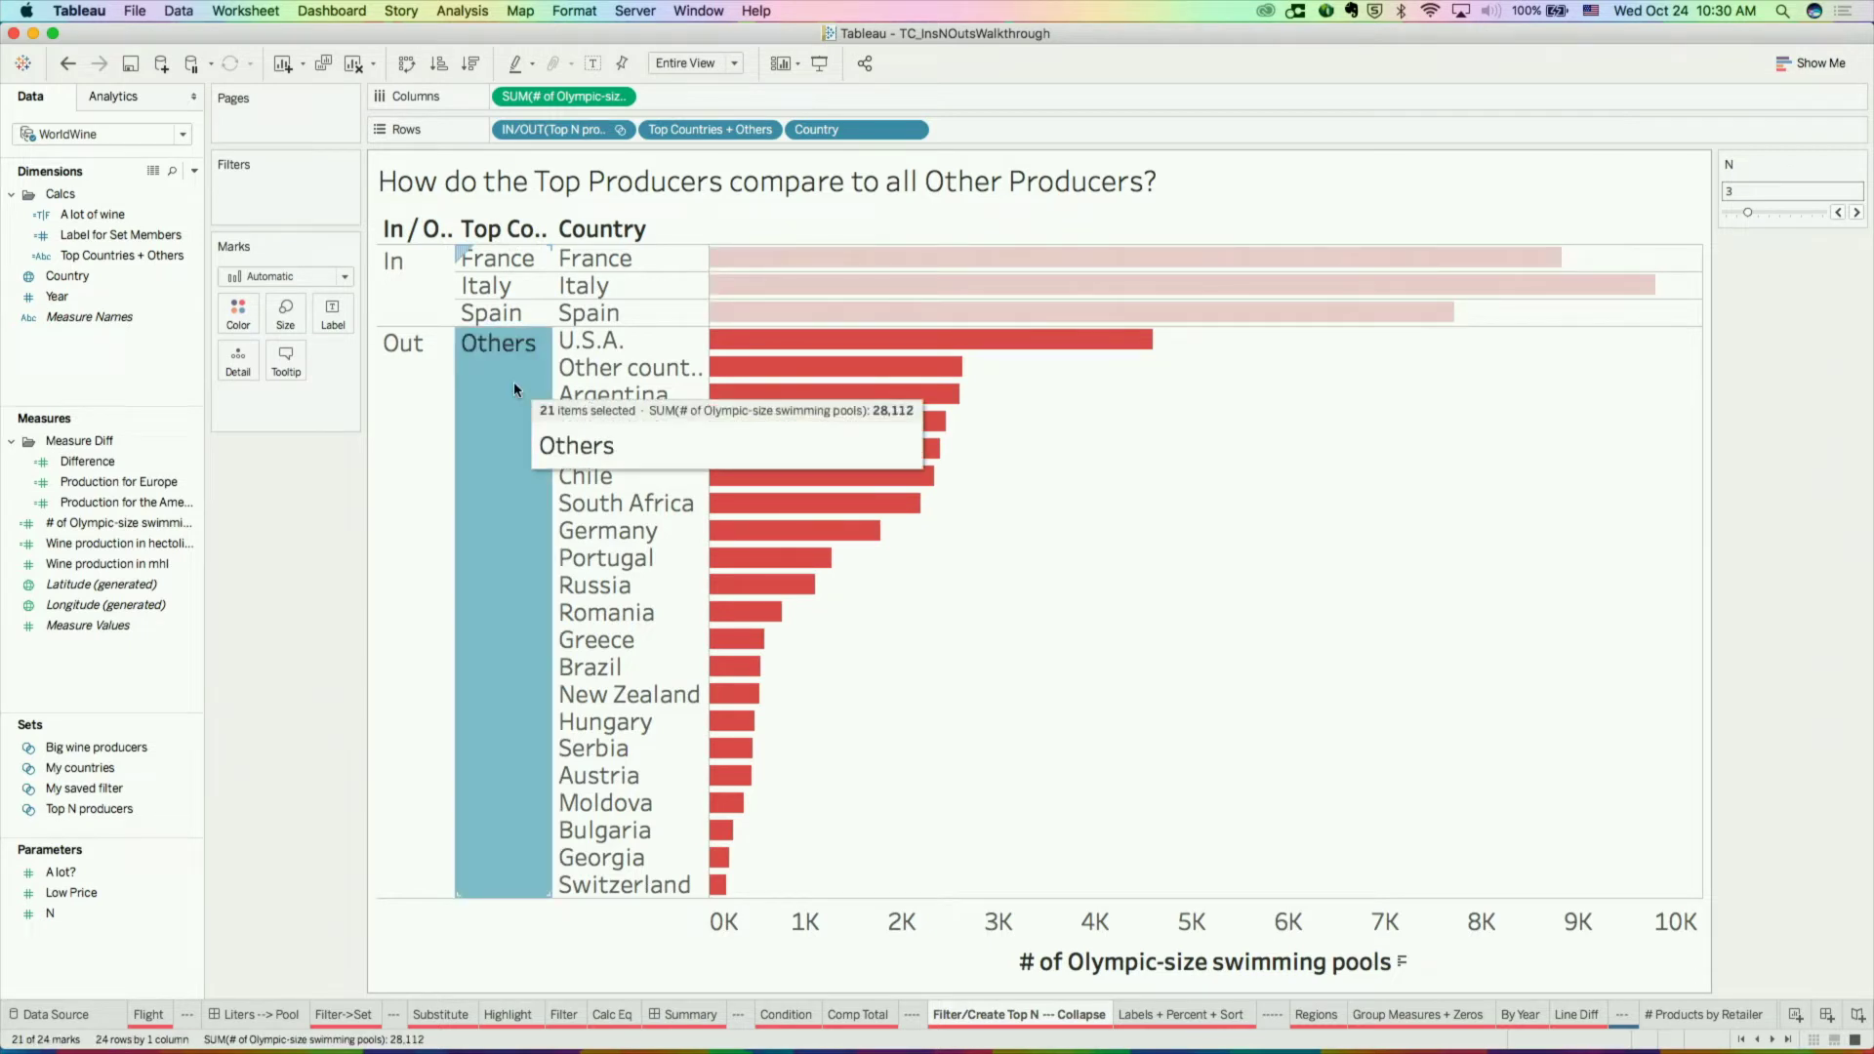
left_click(1856, 284)
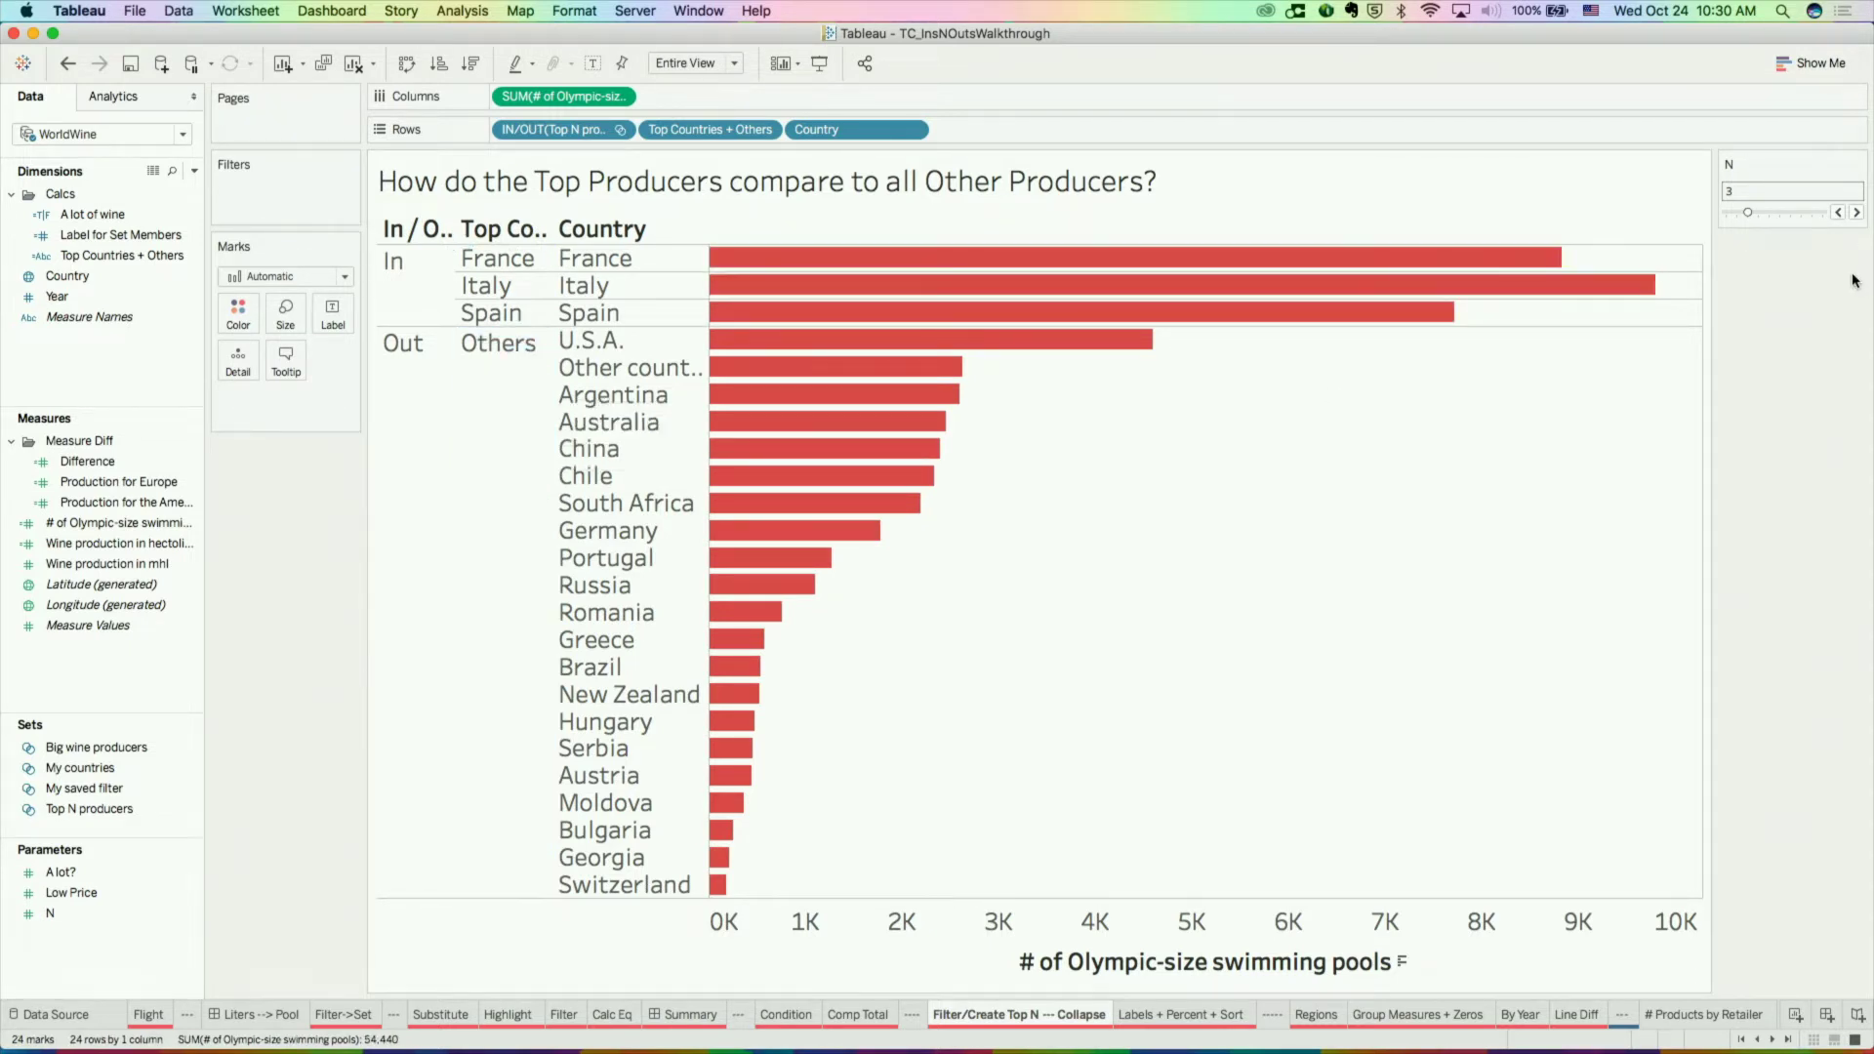
Step: Test the chart by raising the N parameter one step at a time past 4 and 5, and return it to 3
left_click(1858, 213)
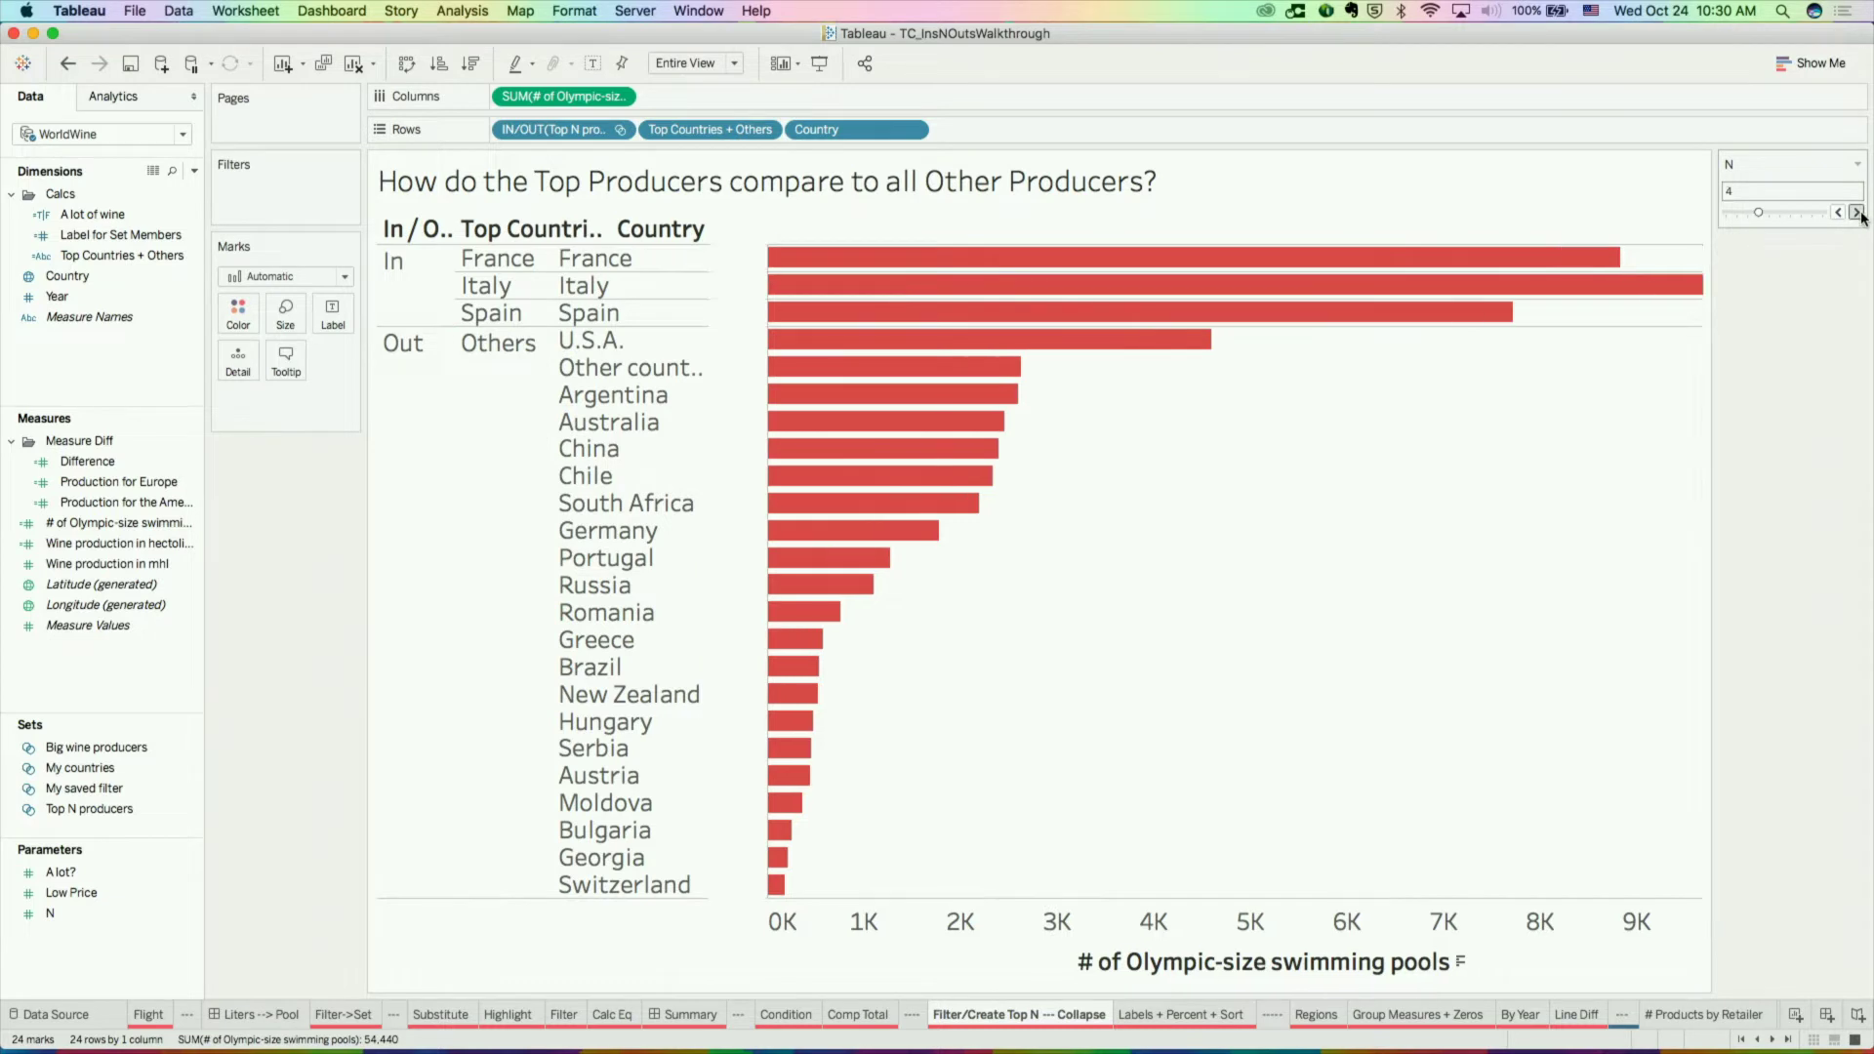
left_click(1858, 213)
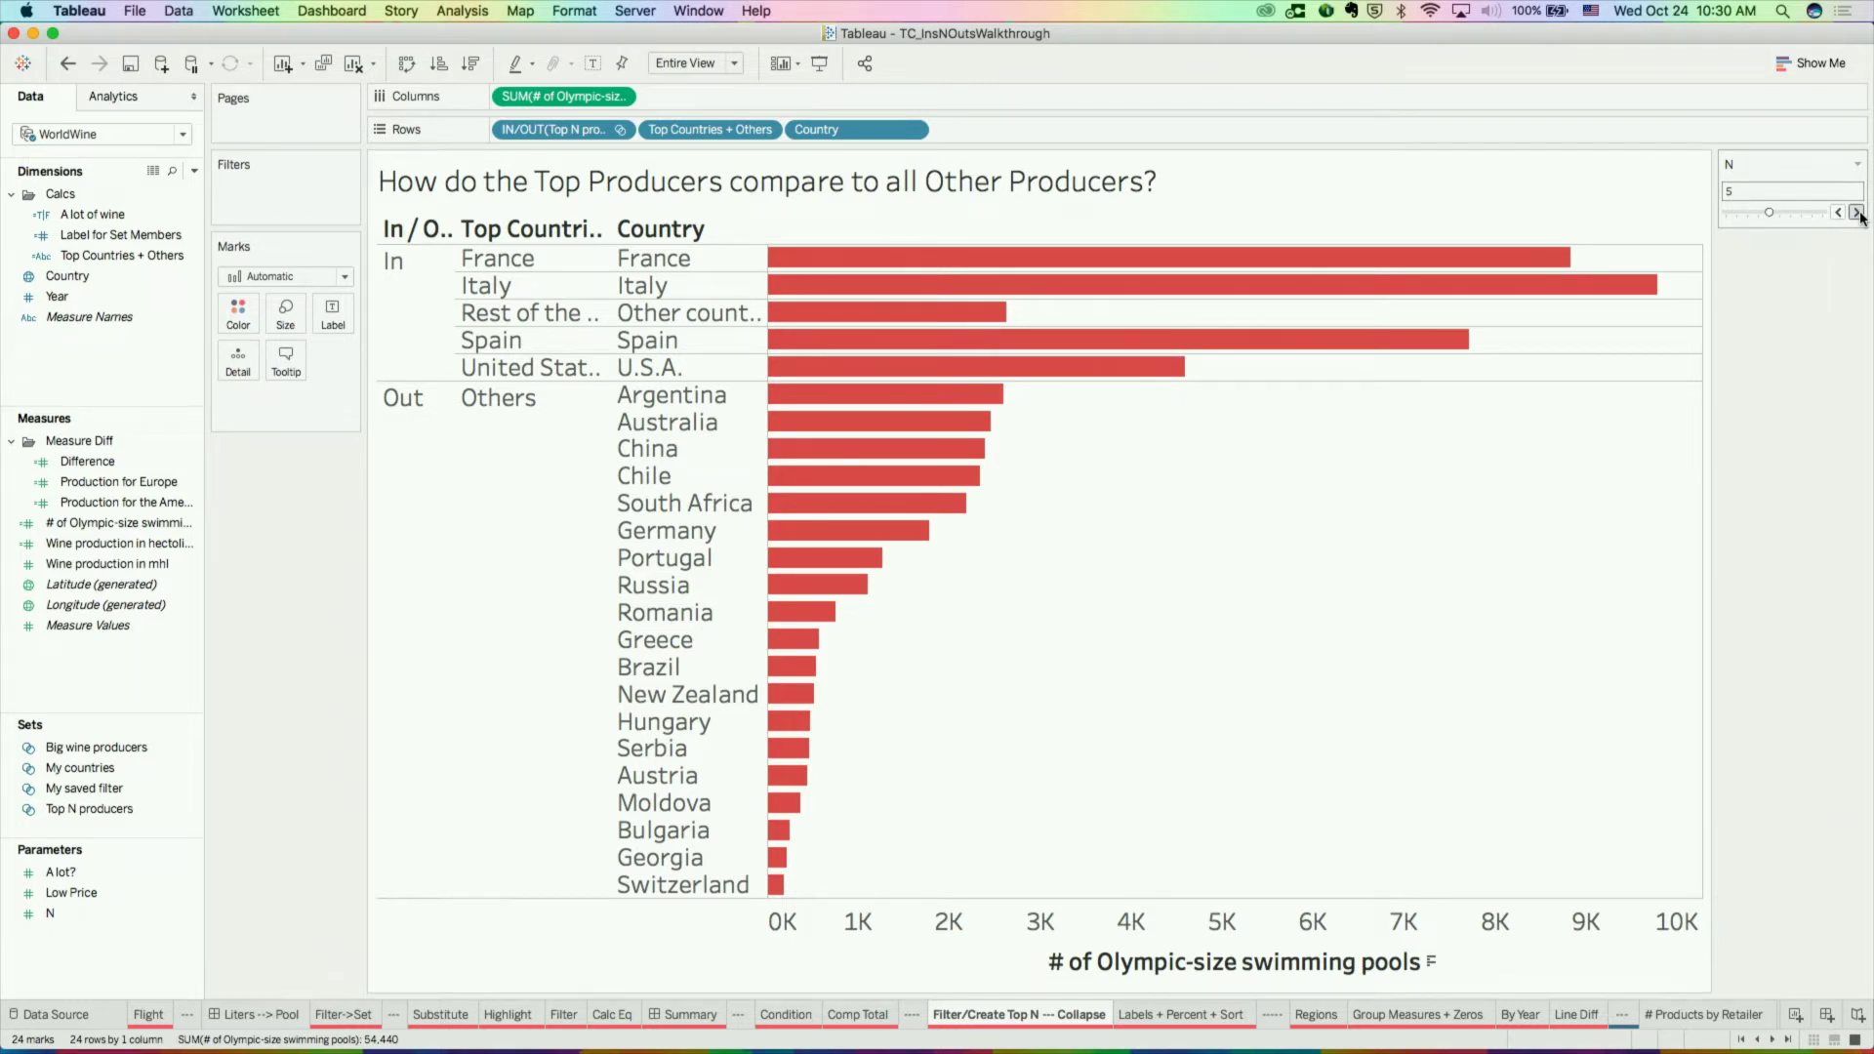
left_click(1858, 213)
left_click(1840, 214)
left_click(1840, 214)
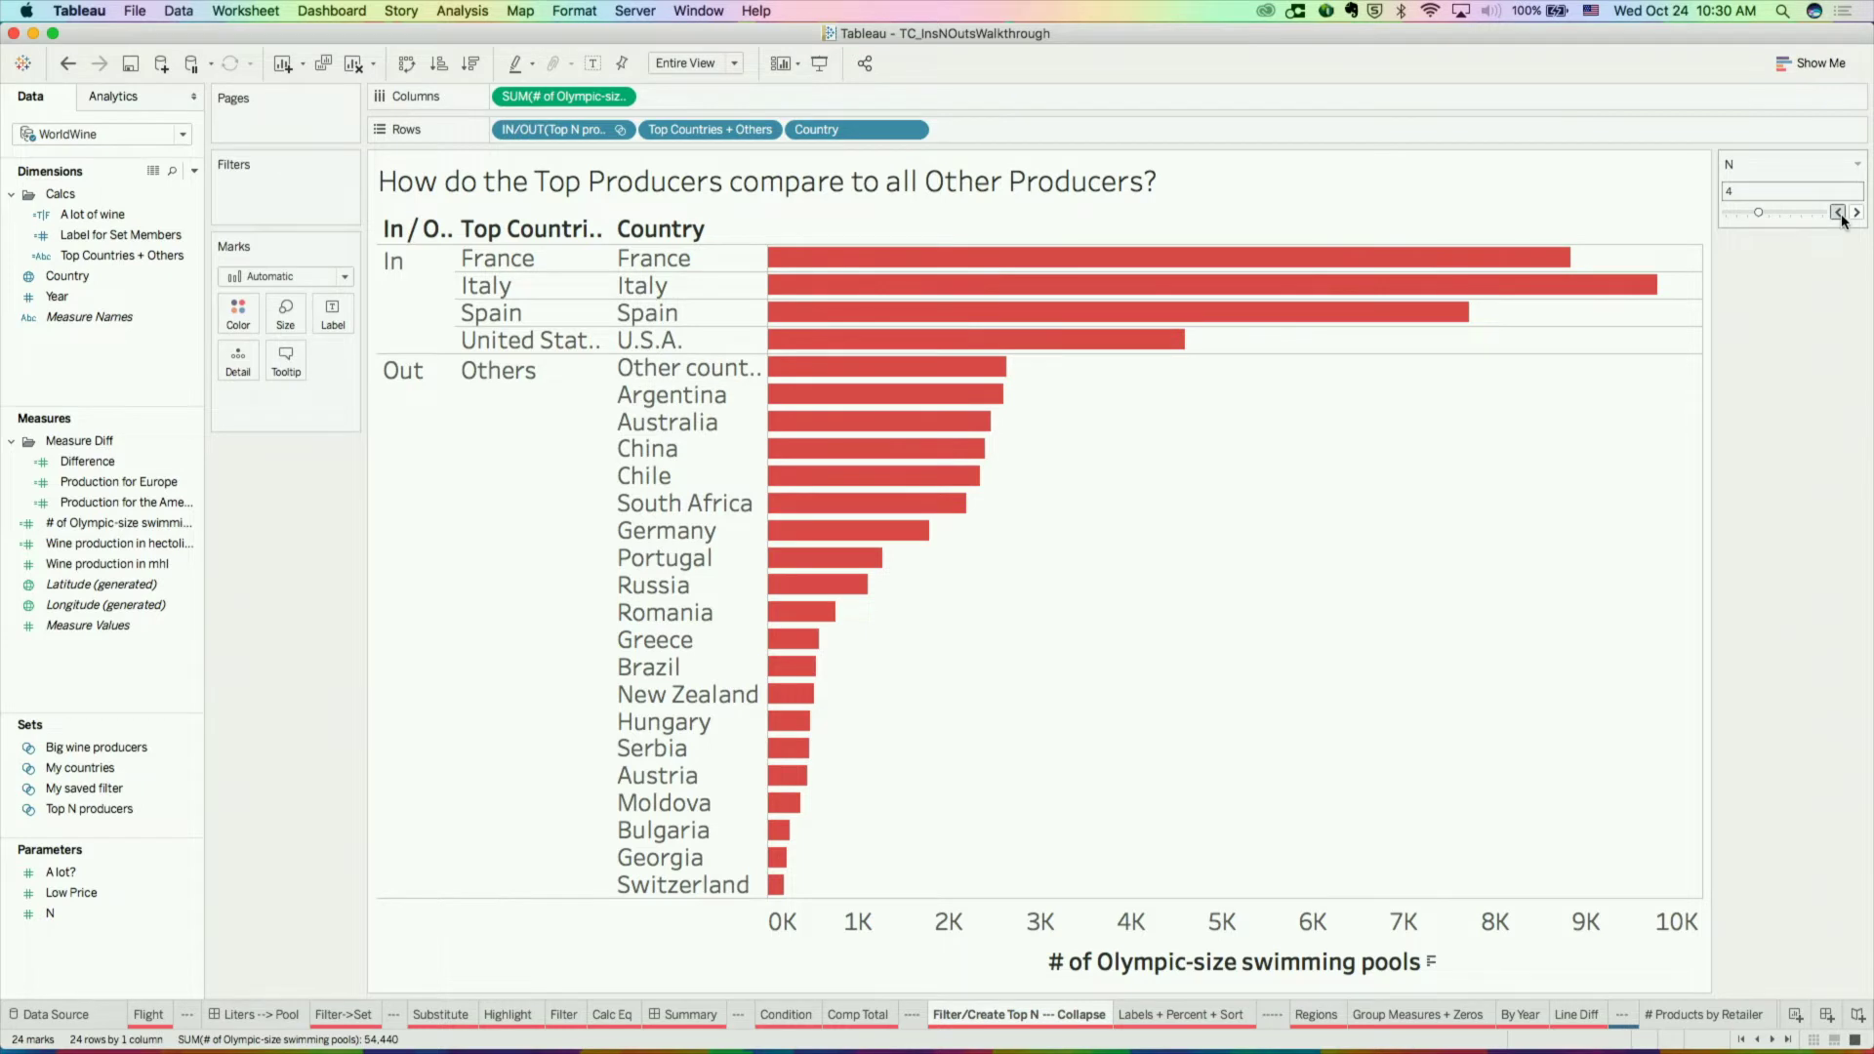
left_click(1840, 213)
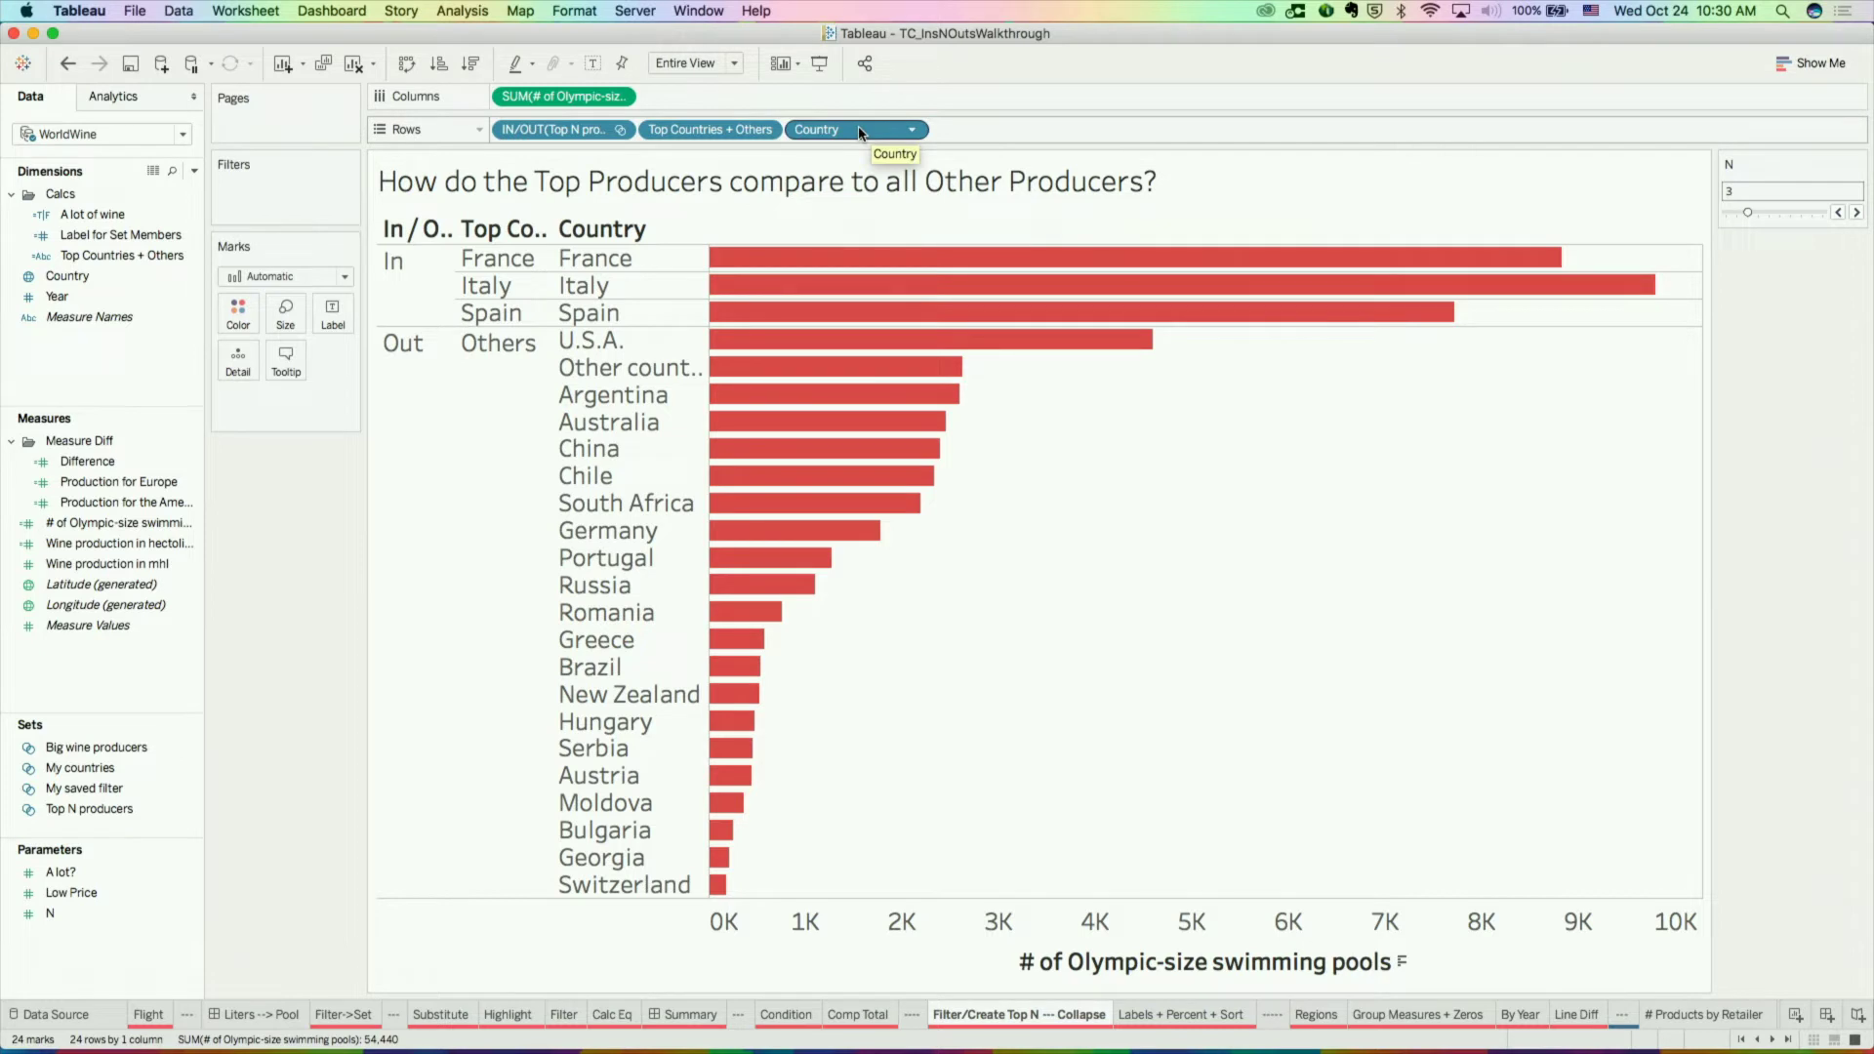
Step: Remove Country from the rows and color the bars by the Top N producers set
left_click_drag(859, 132, 928, 35)
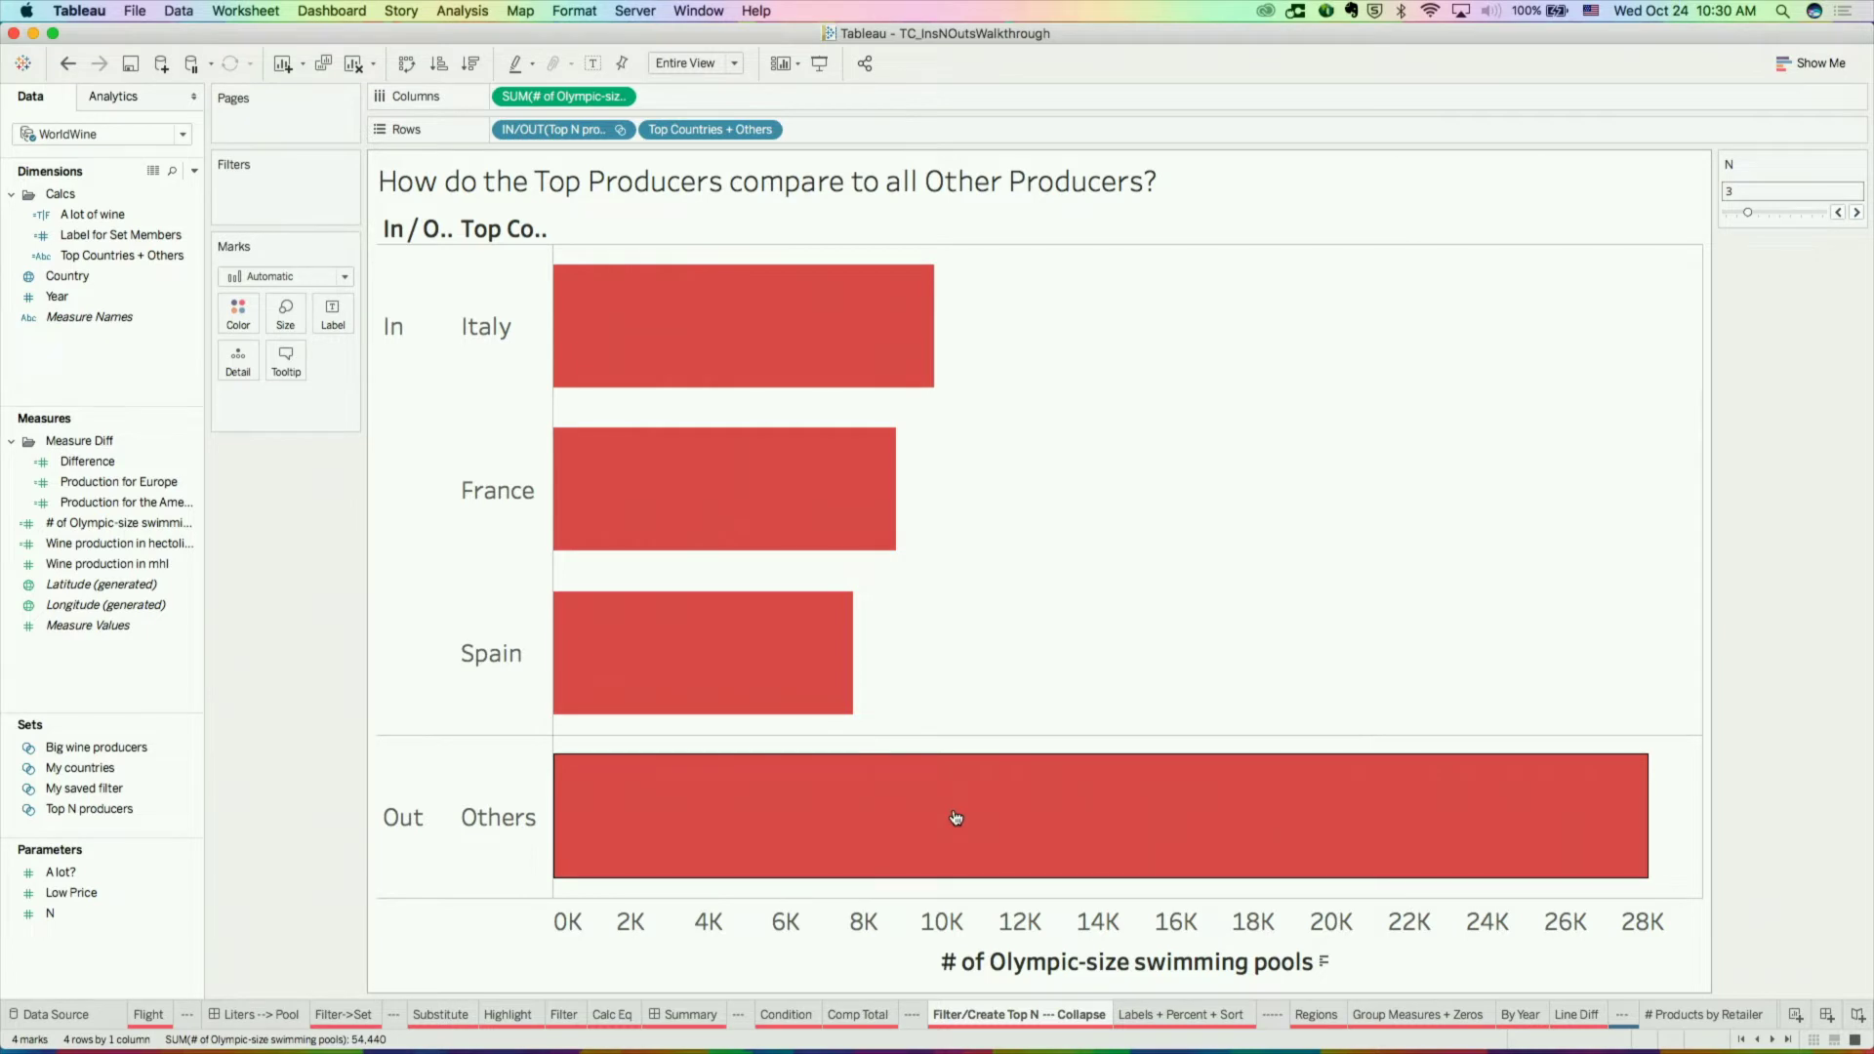
left_click(127, 749)
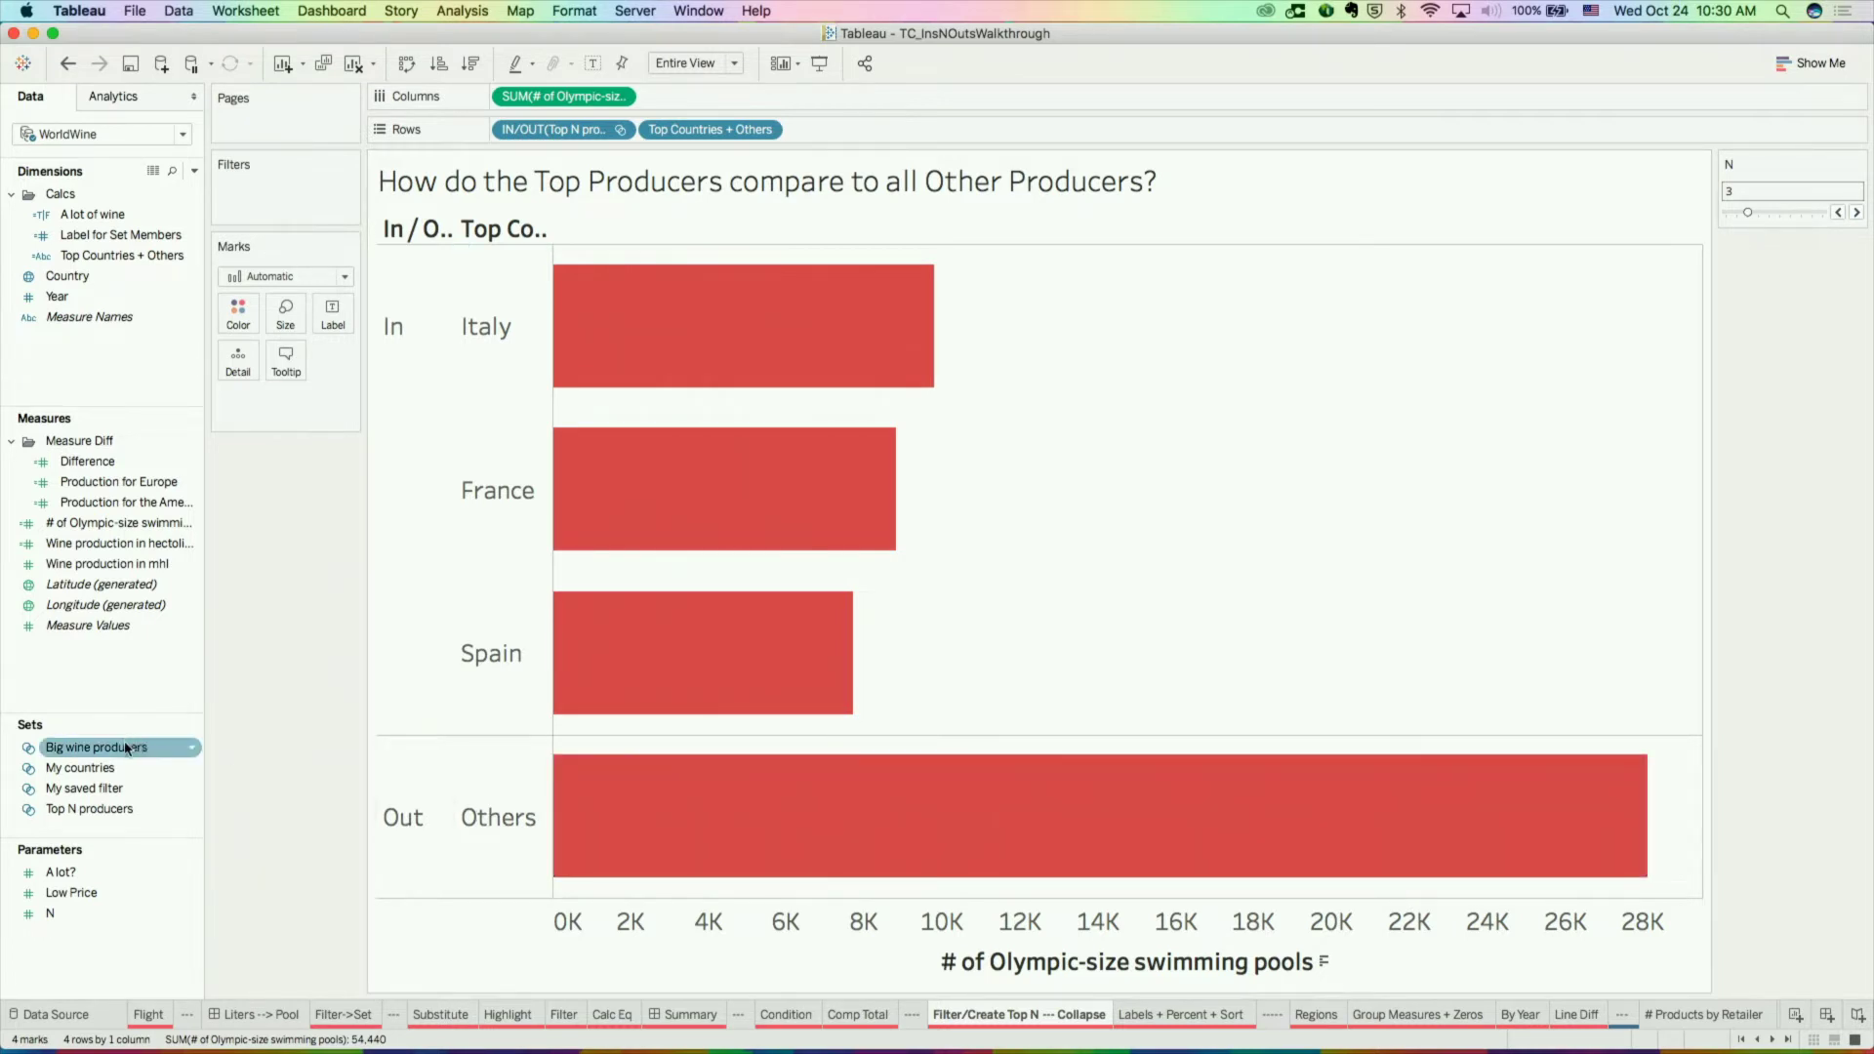
left_click_drag(137, 810, 231, 309)
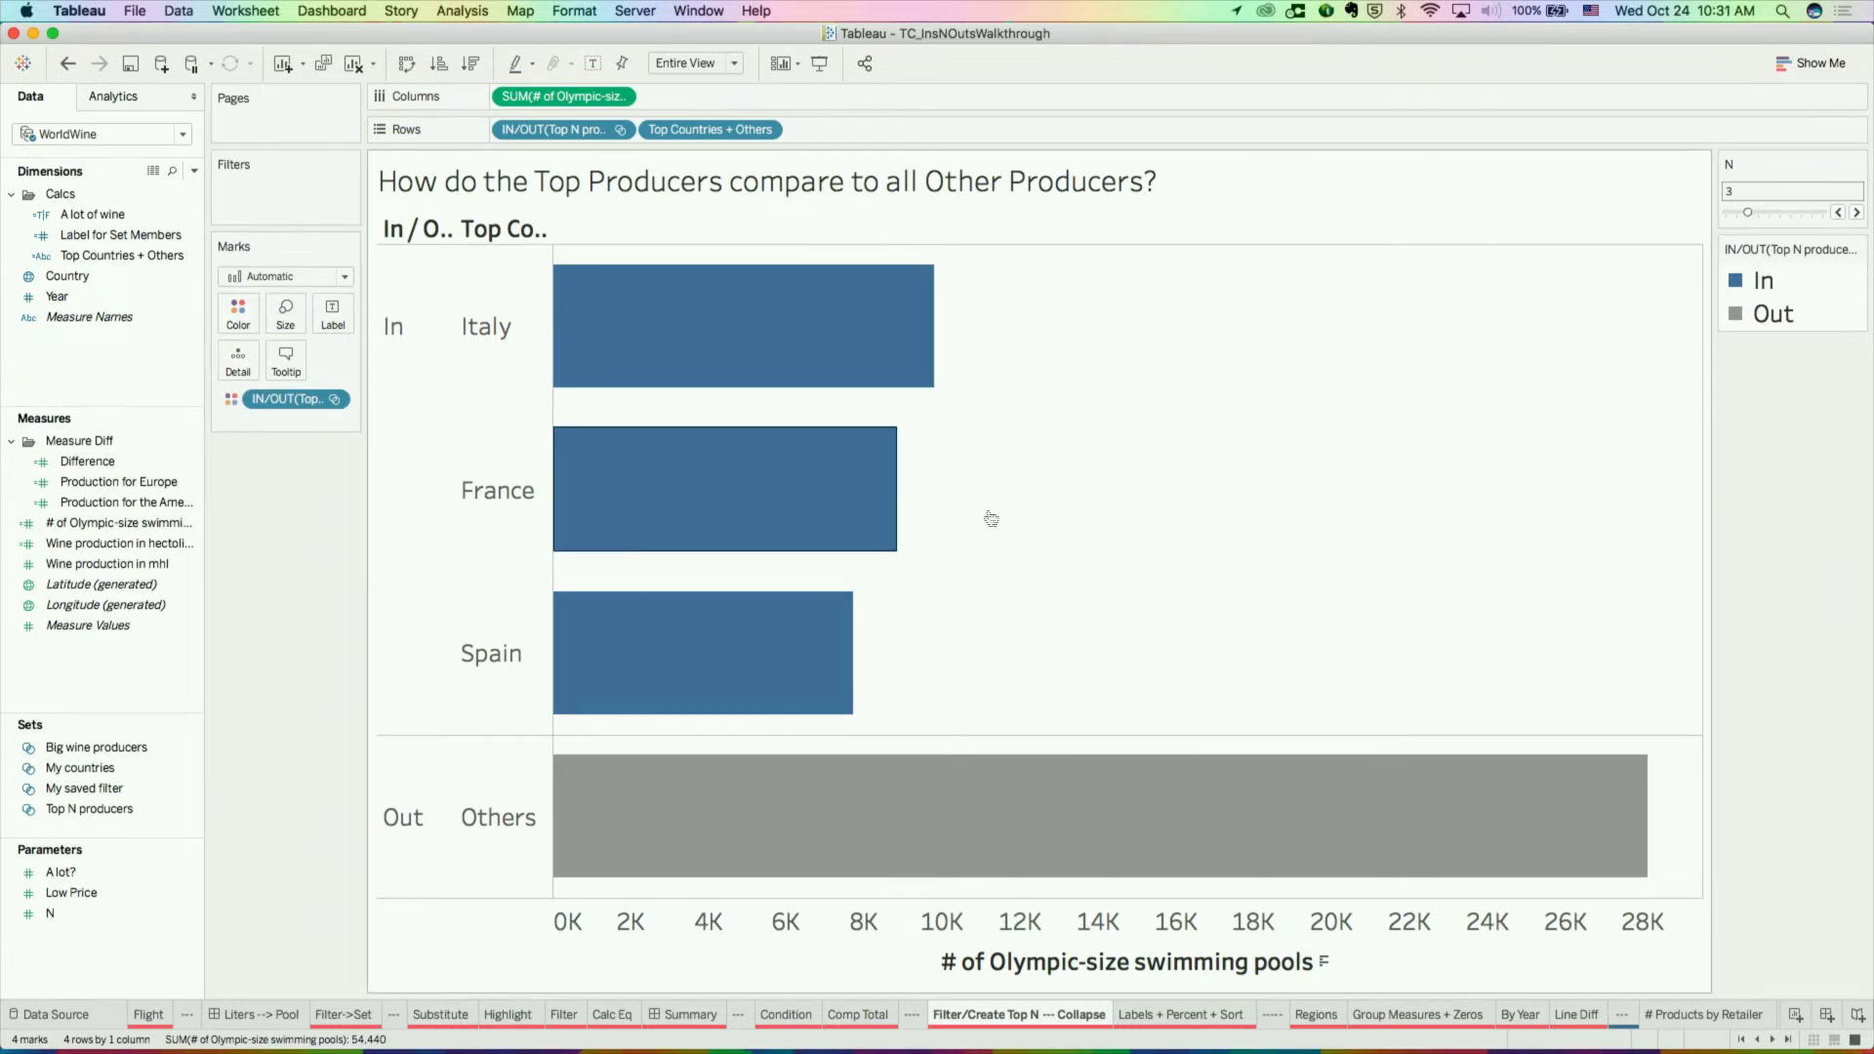
Step: Test the colored chart with N set to 4, and return N to 3
left_click(1857, 213)
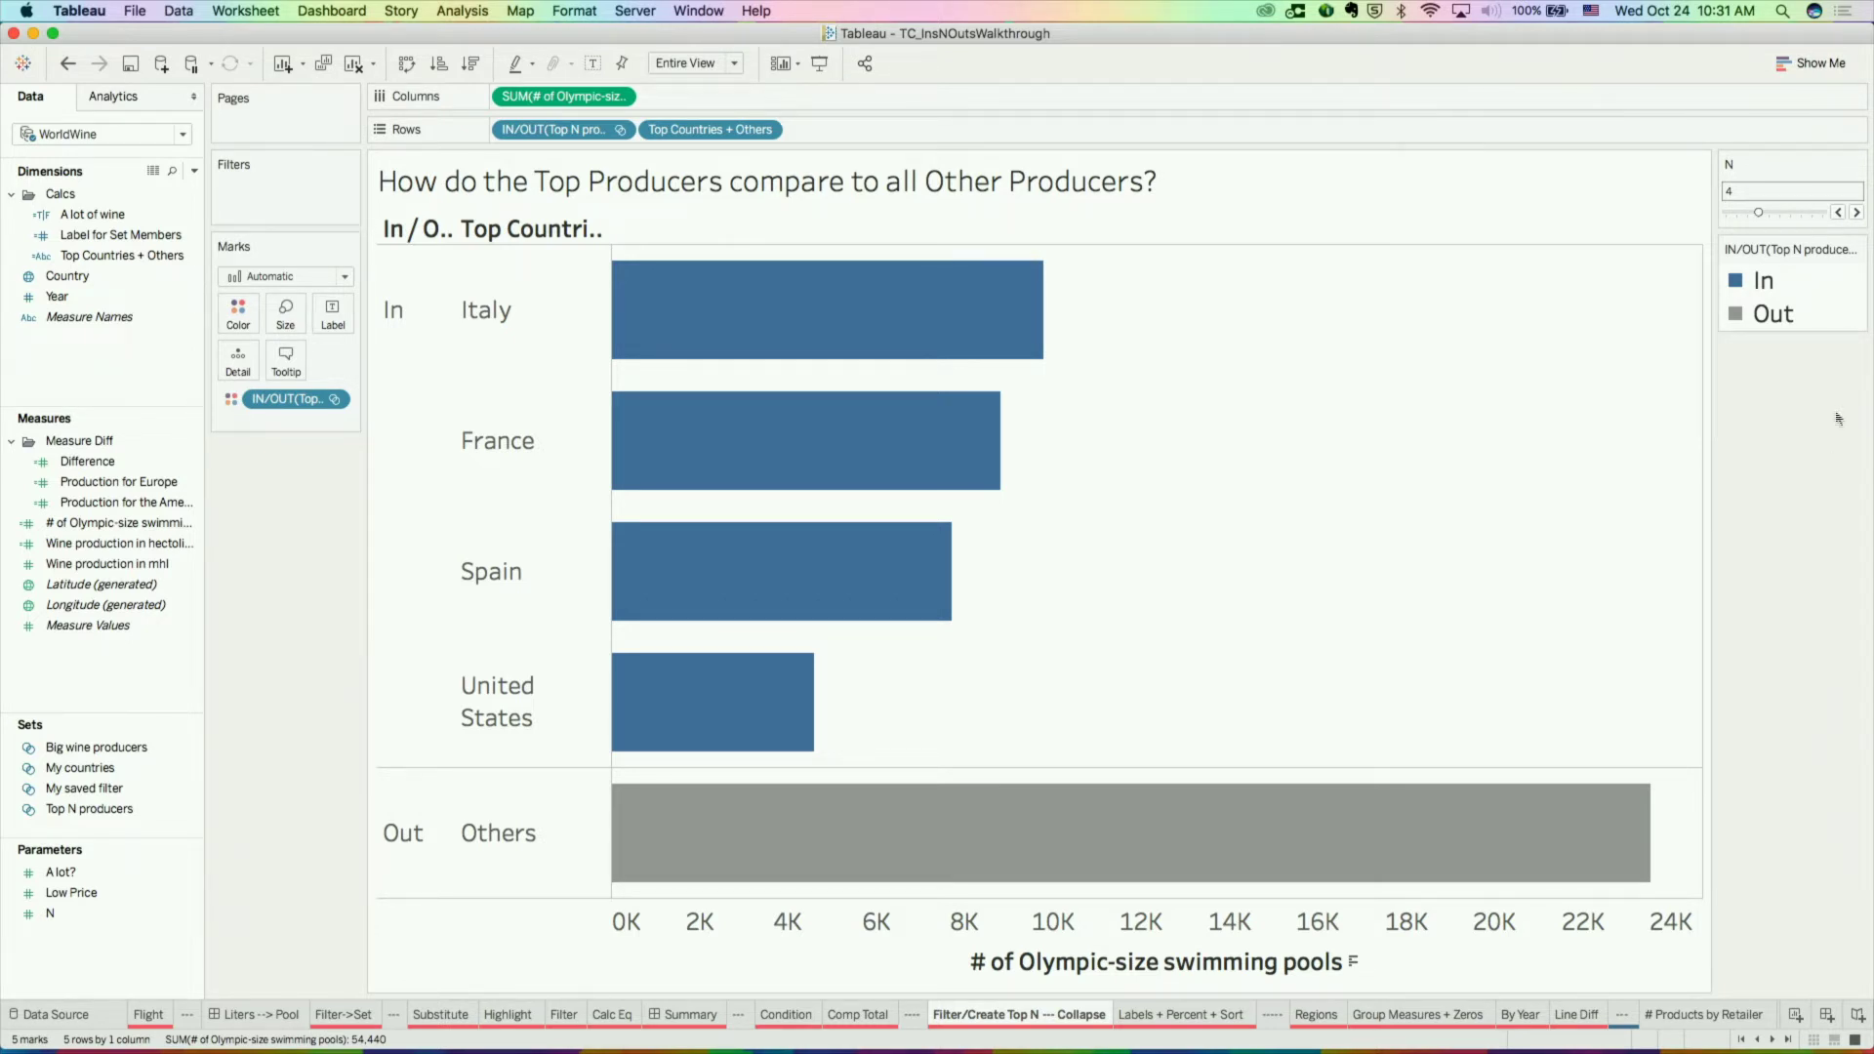
left_click(1838, 212)
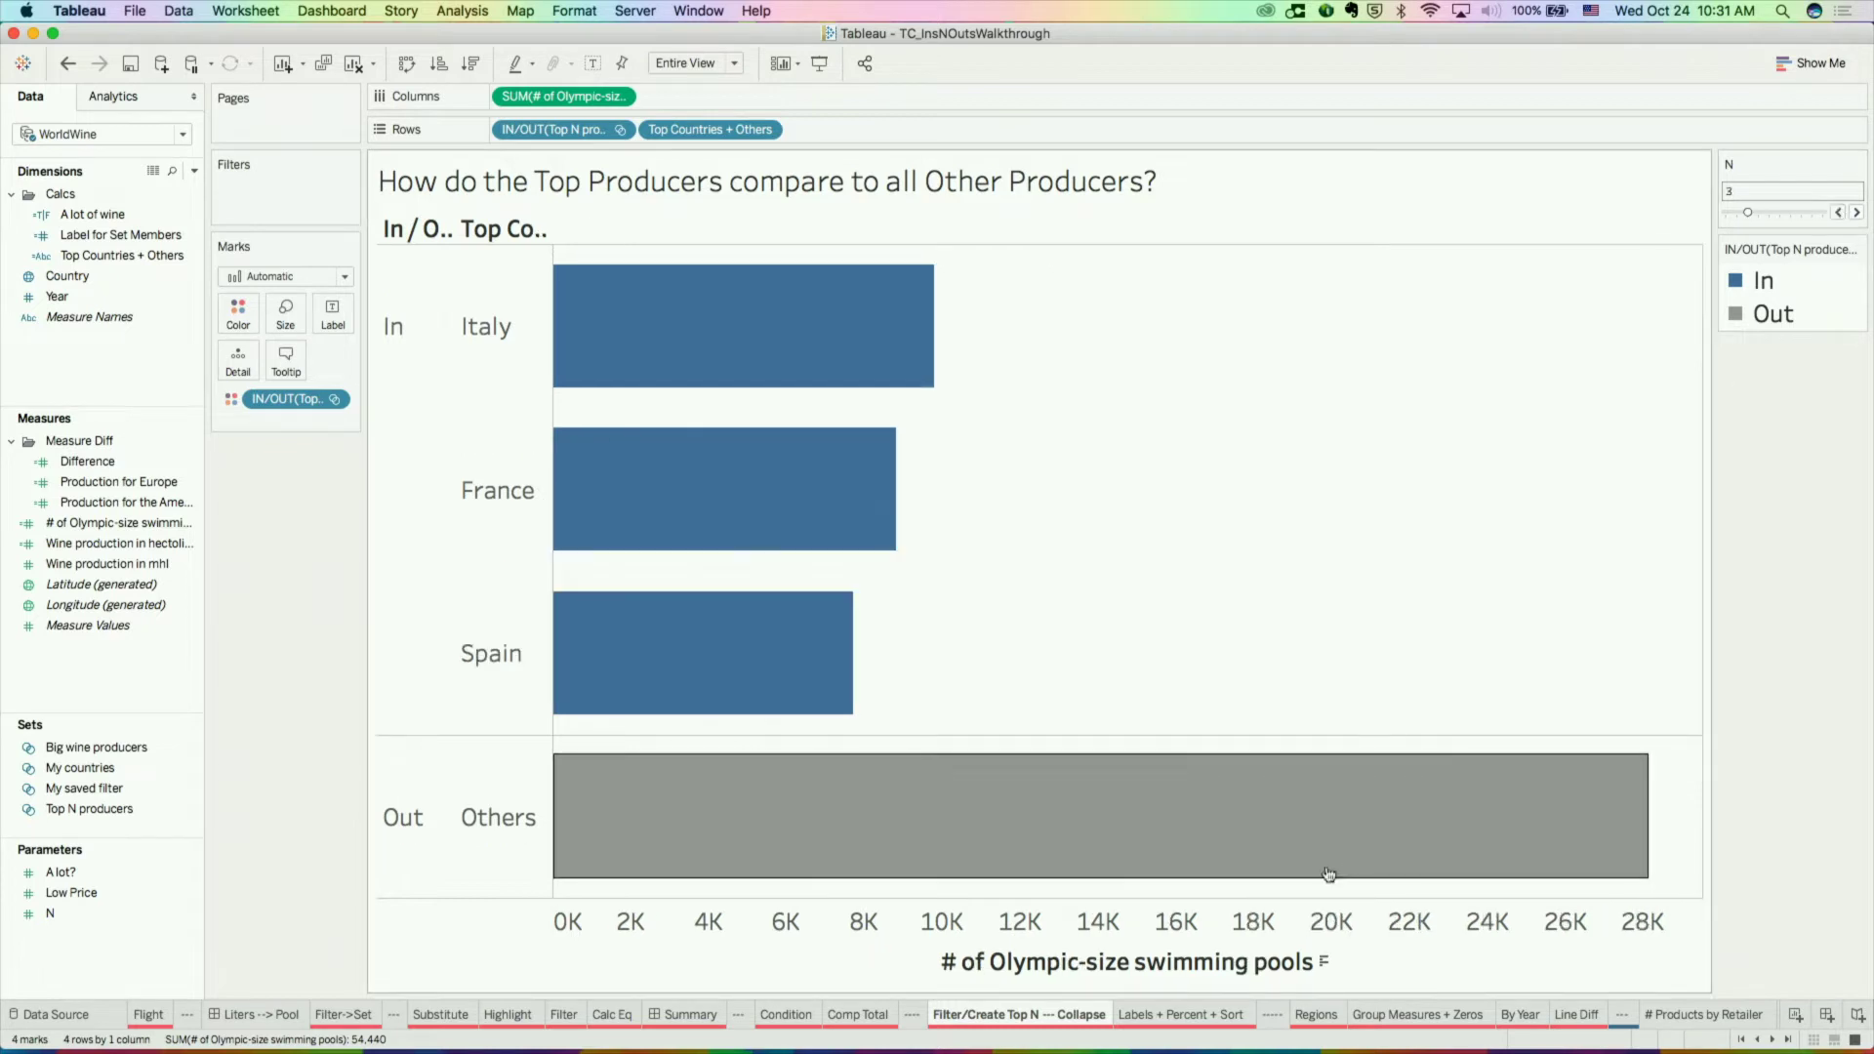
Step: On the Labels + Percent + Sort sheet, color the yearly bars by the Top N producers set
left_click(1199, 1015)
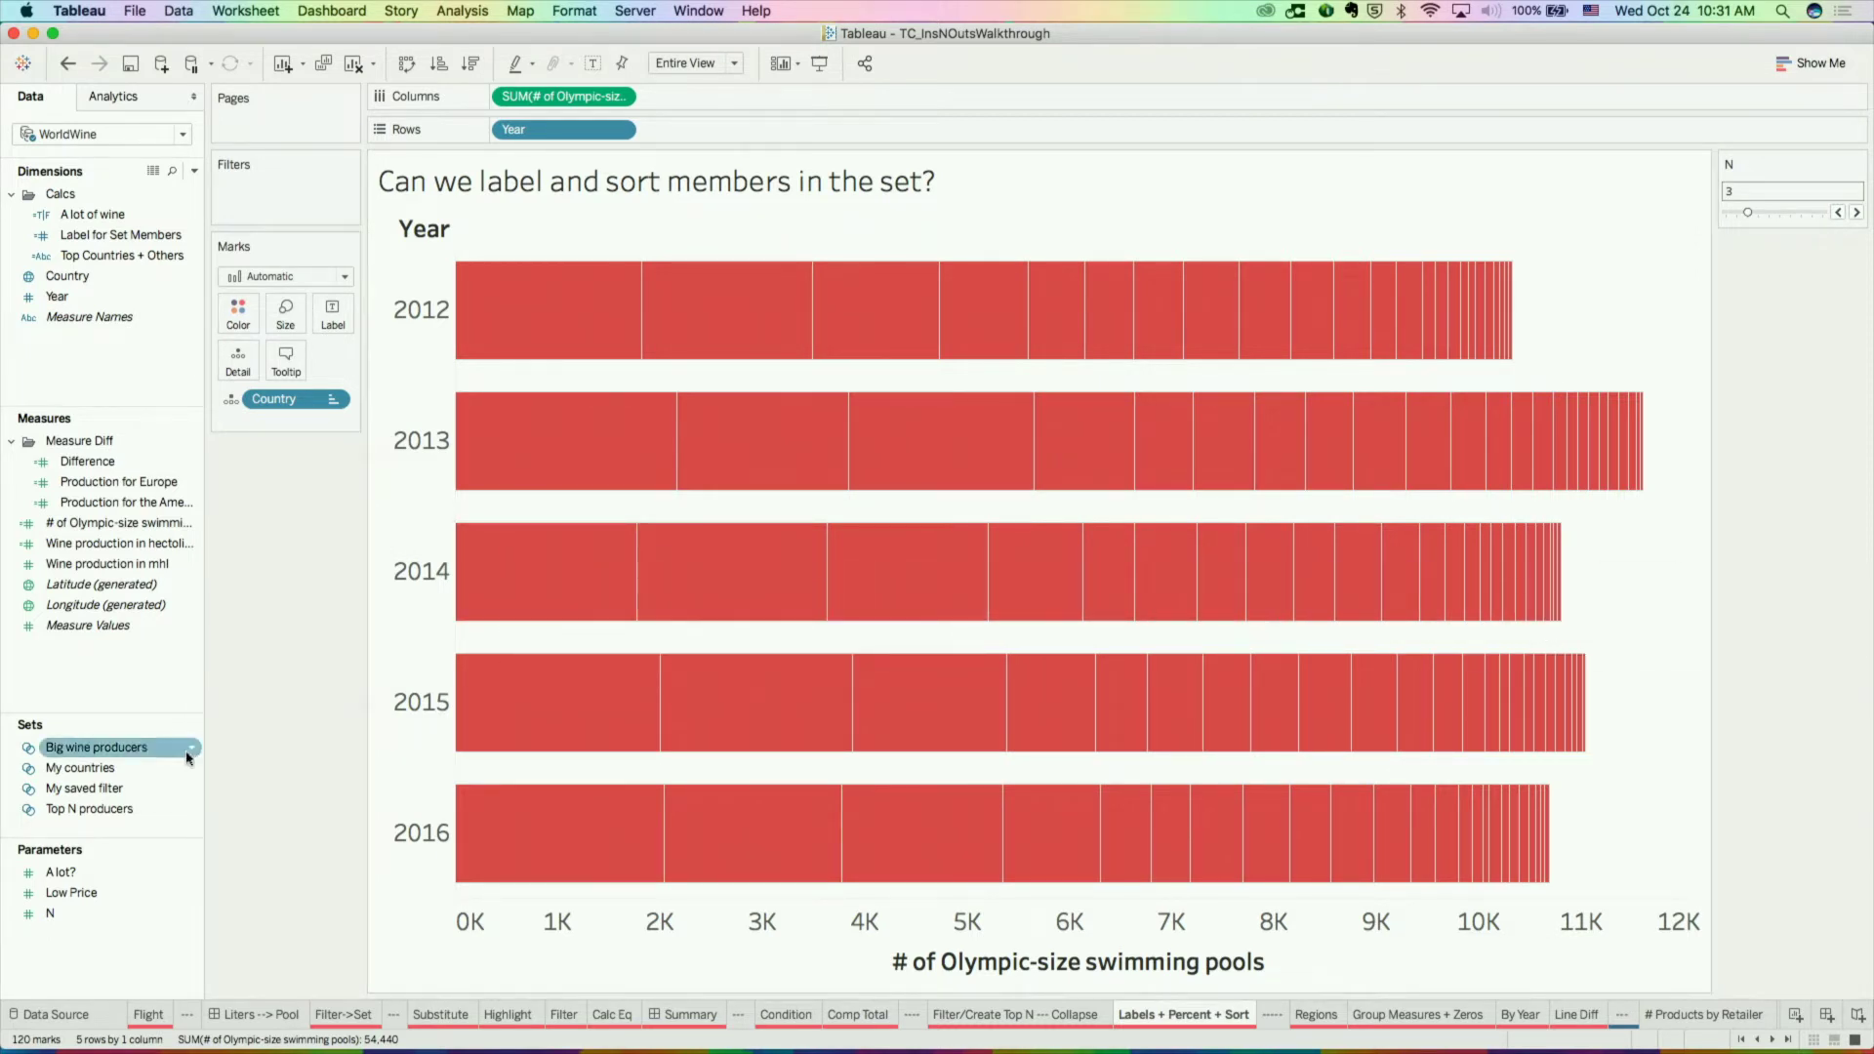
left_click_drag(122, 809, 237, 312)
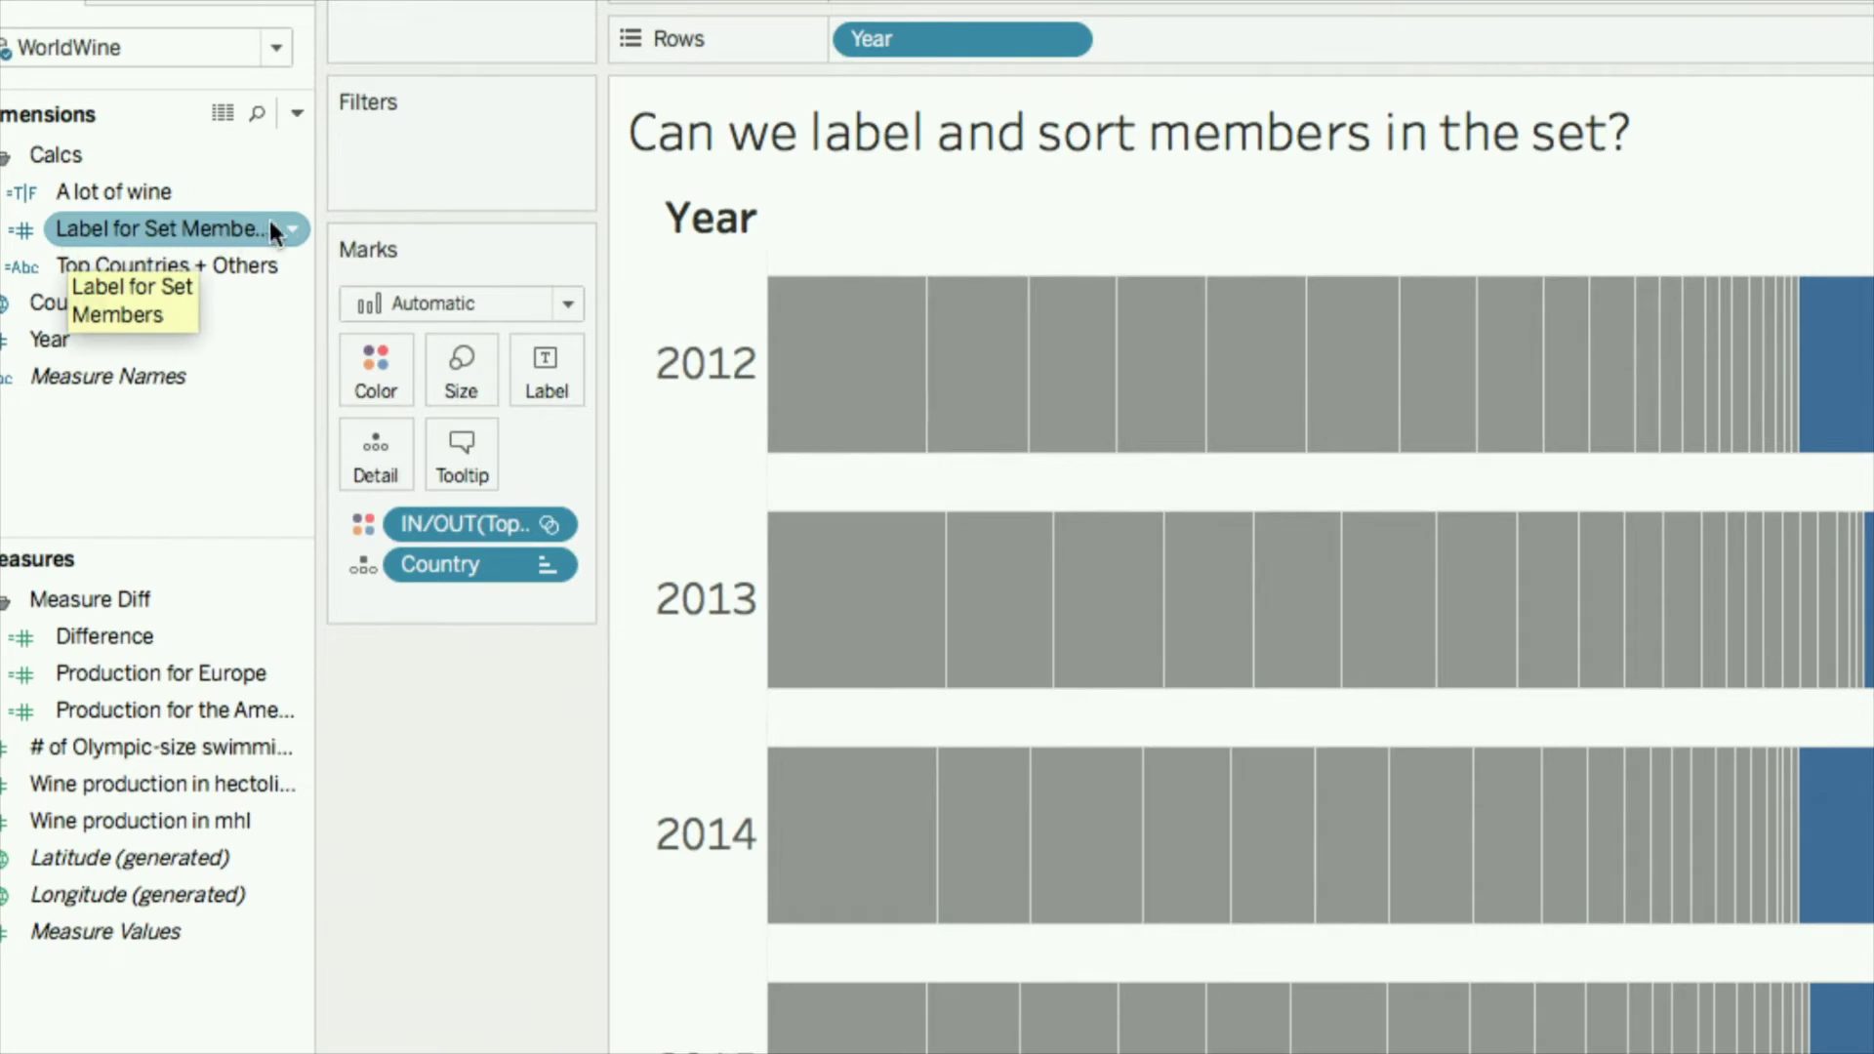
Step: Edit the Label for Set Members calculation so it contains only the uncommented formula If [Top 3 producers] then [Country] end
left_click(192, 236)
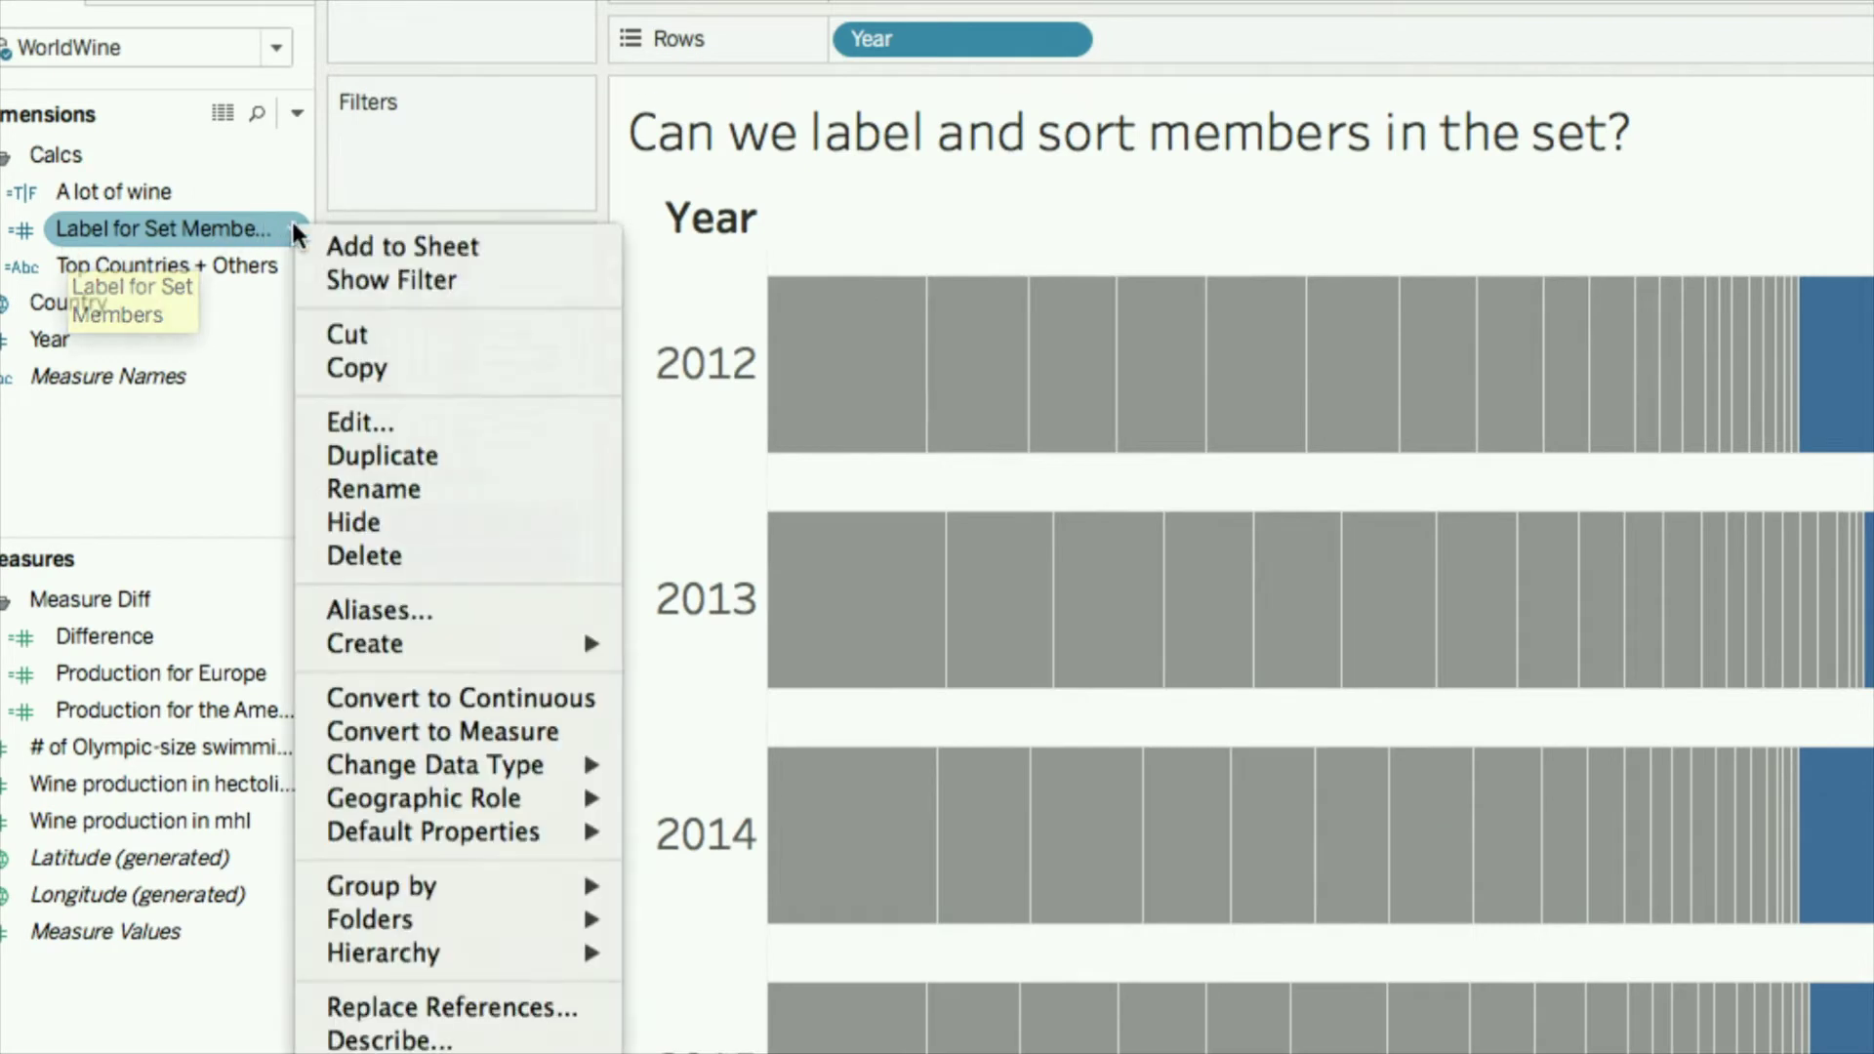
left_click(385, 422)
left_click(384, 475)
key("BackSpace")
key("BackSpace")
key("BackSpace")
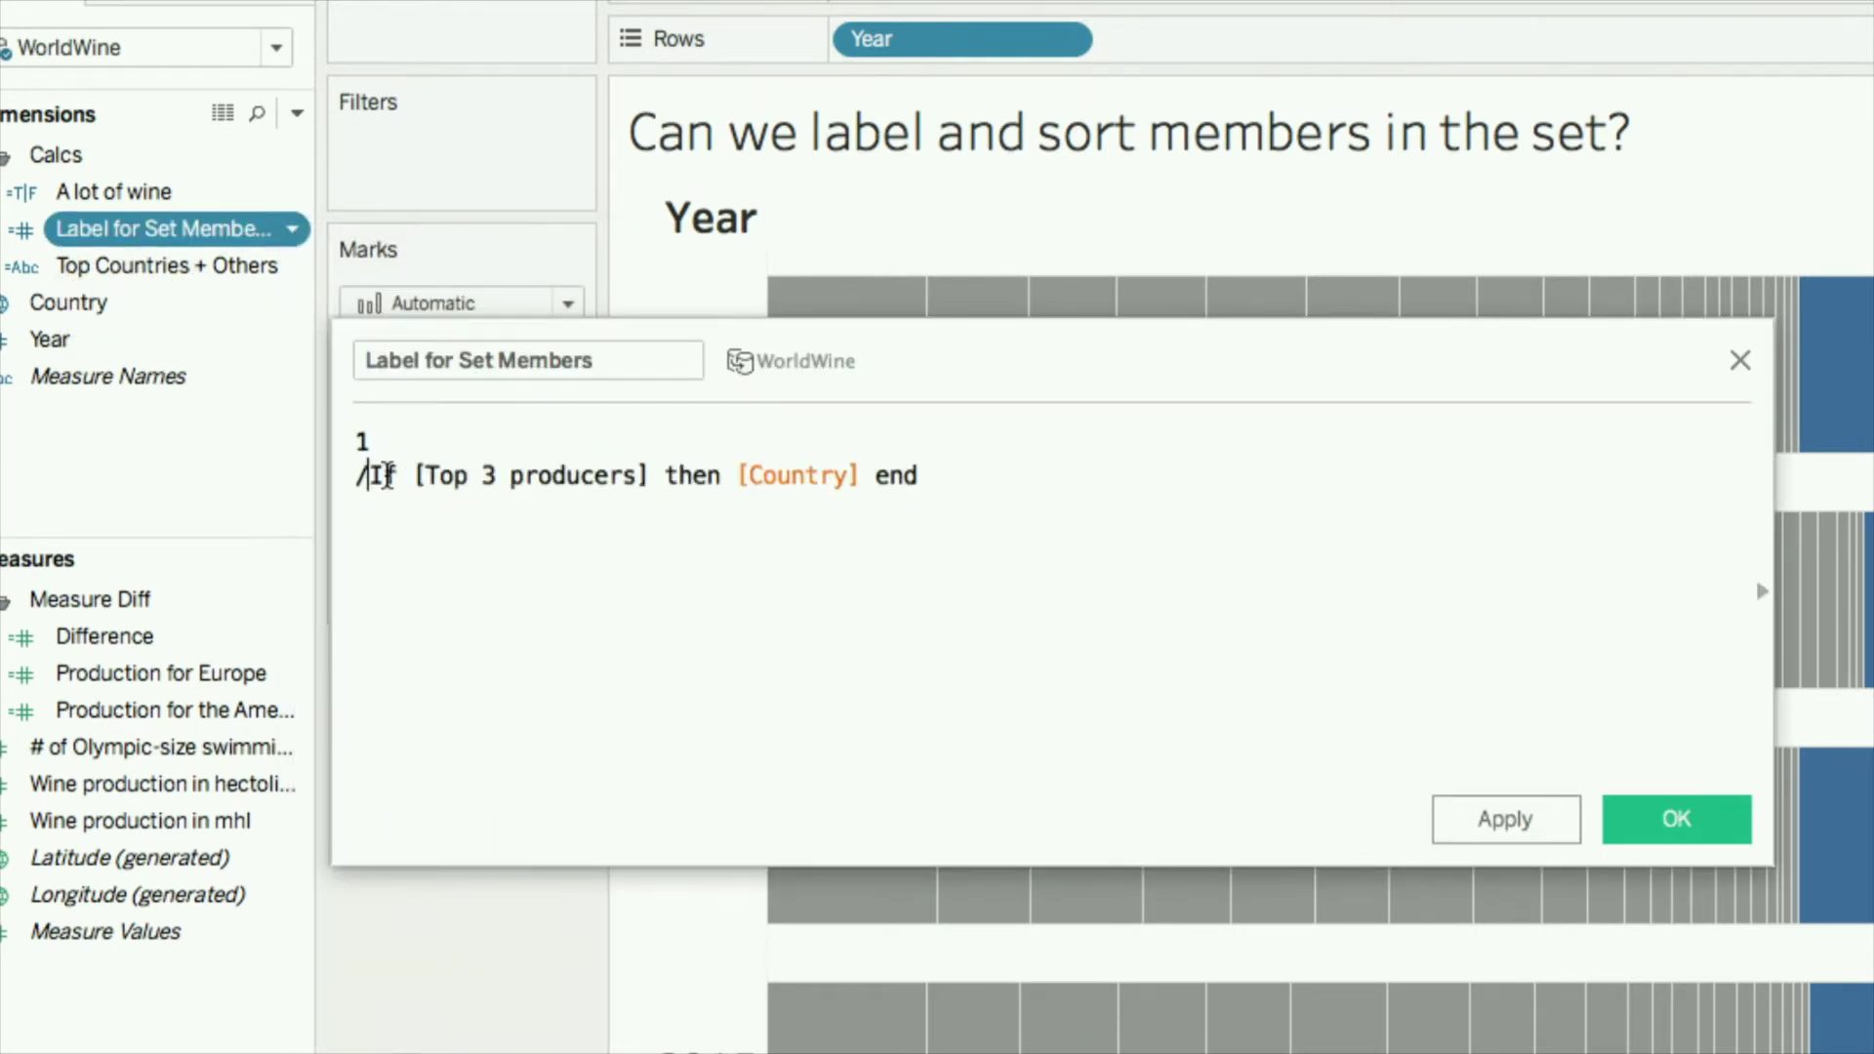
key("BackSpace")
Step: Change the set referenced in the Label for Set Members formula to [Top N producers]
left_click(494, 438)
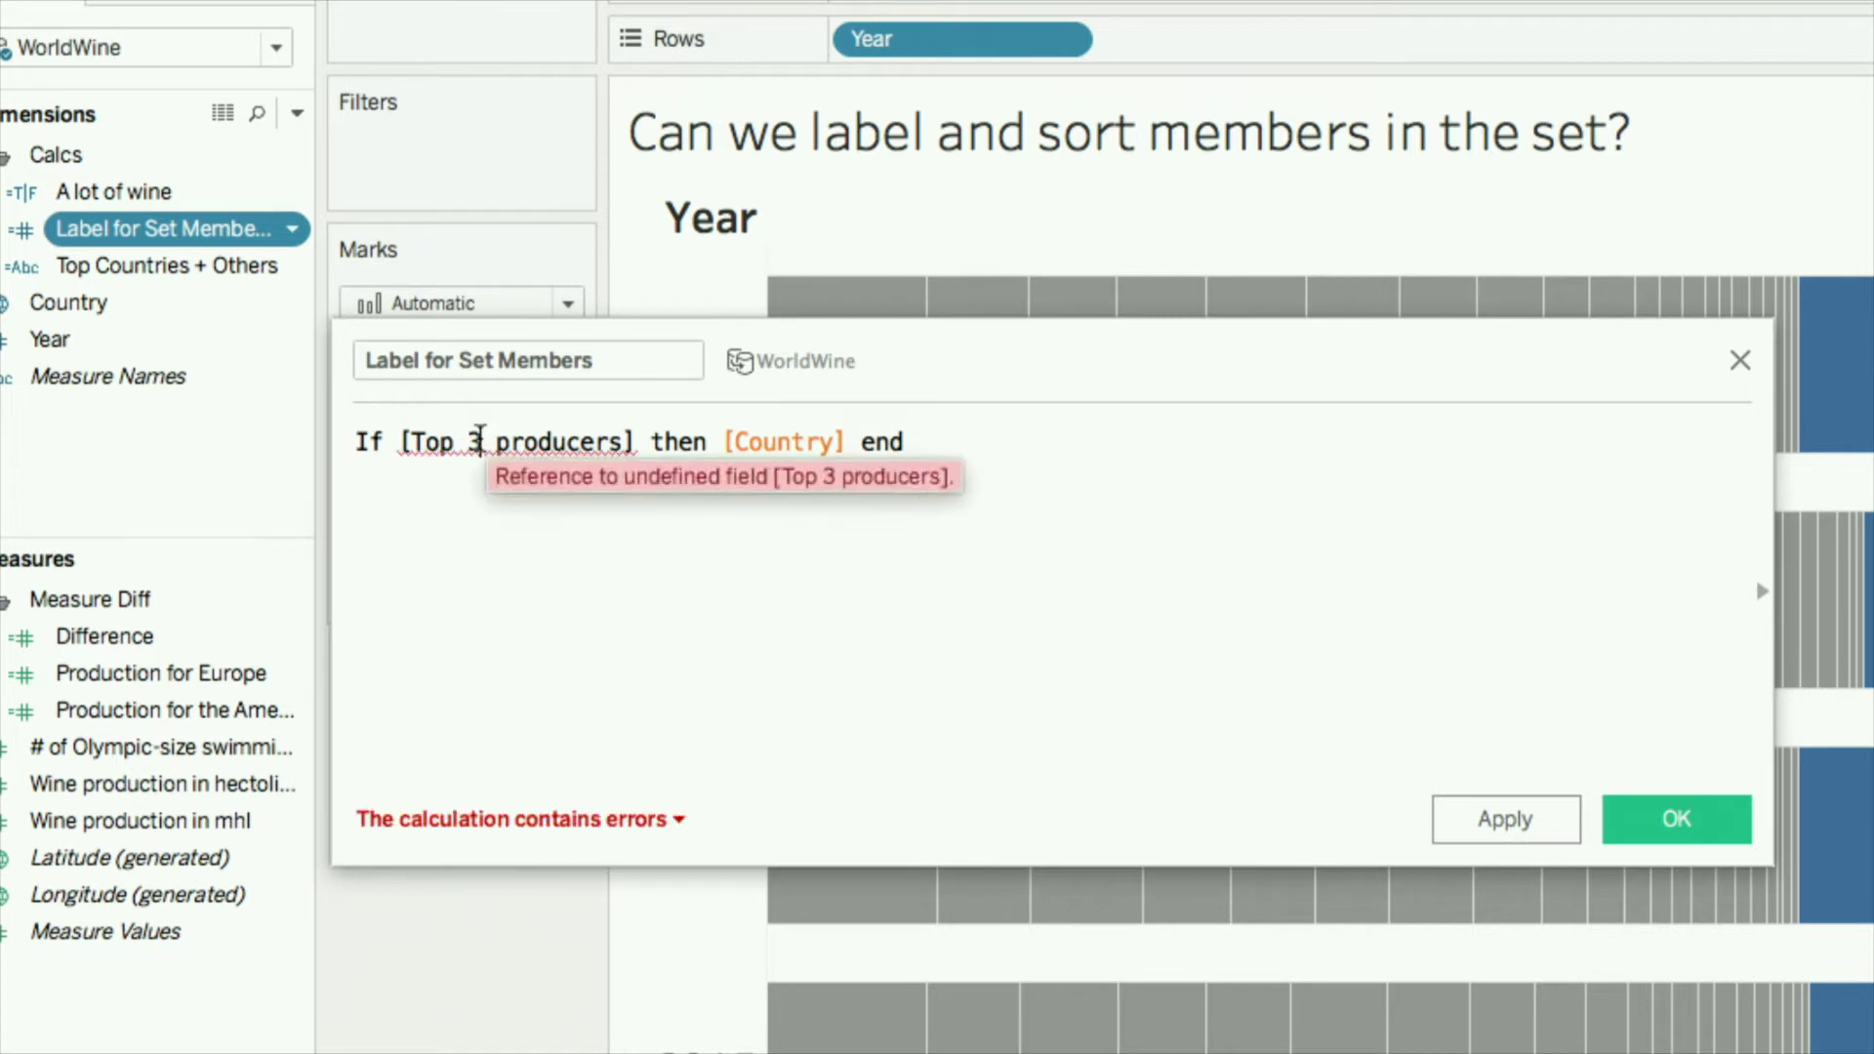
key("BackSpace")
type("N")
key("BackSpace")
type("N")
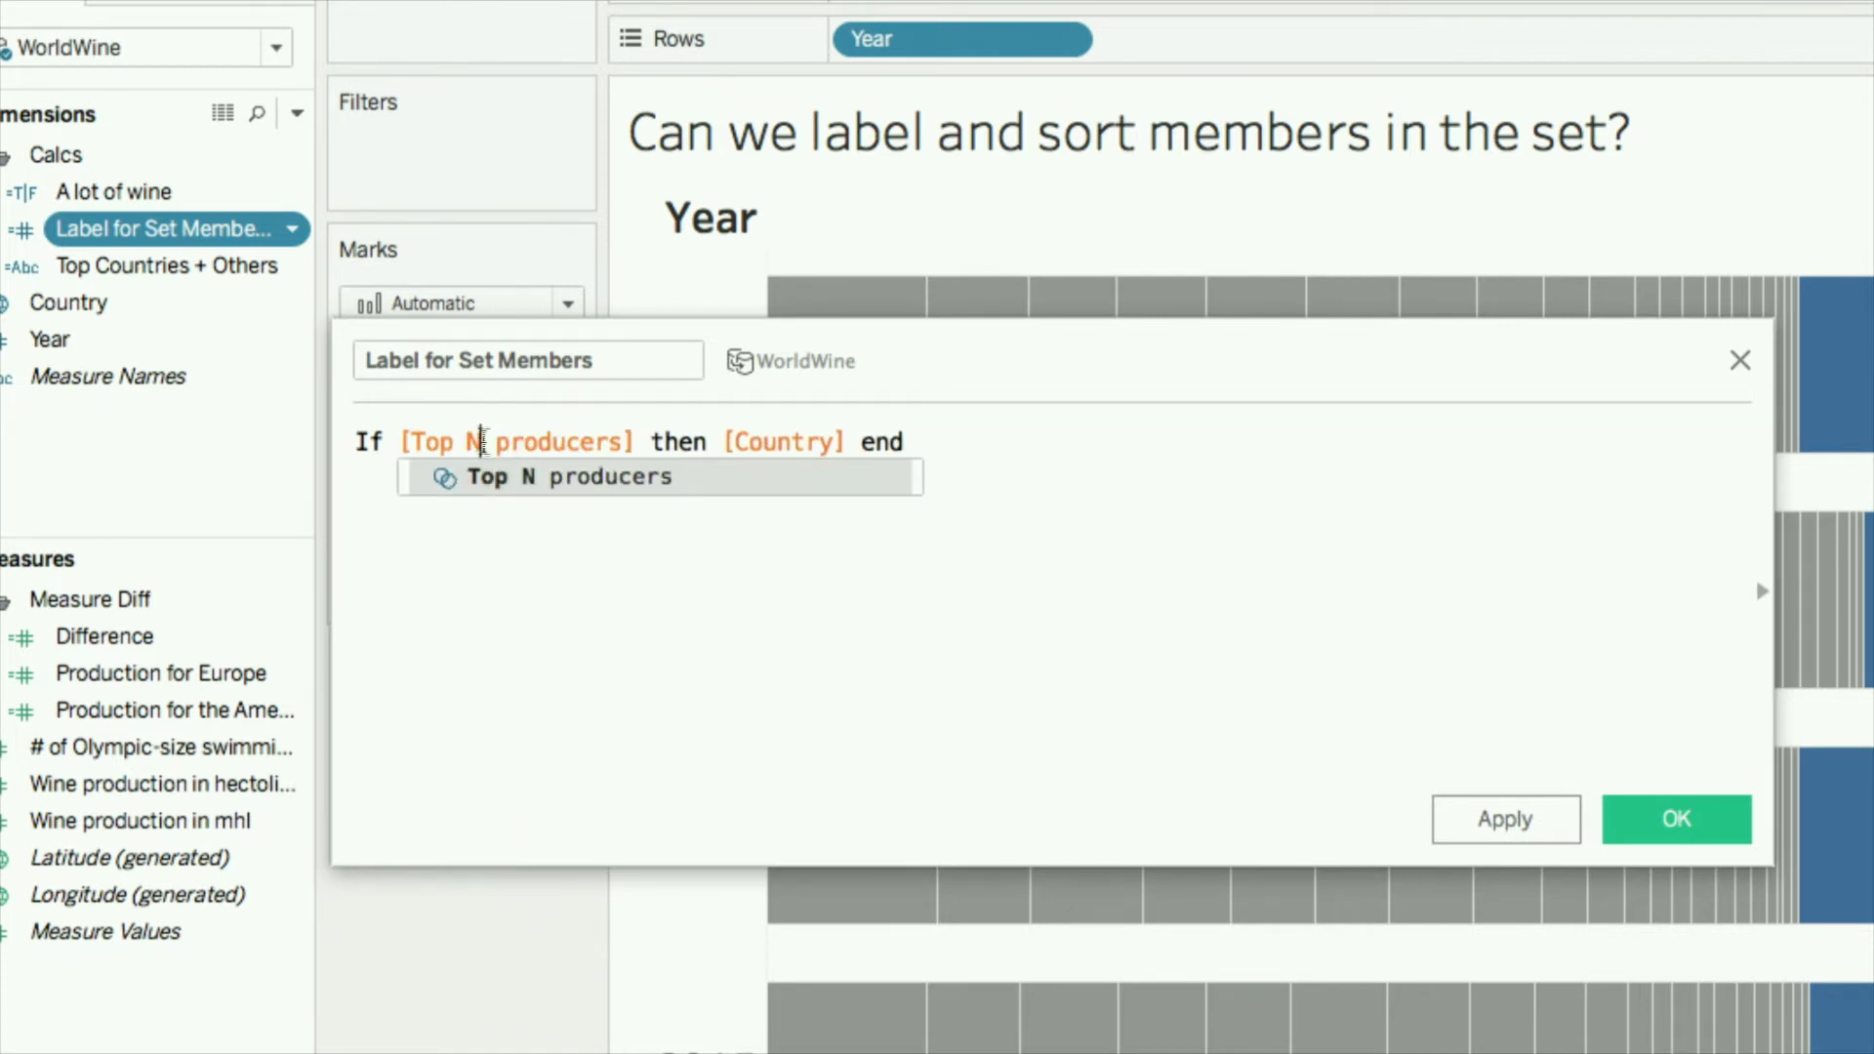
Step: Save the Label for Set Members calculation and use it to label the bar segments
left_click(885, 554)
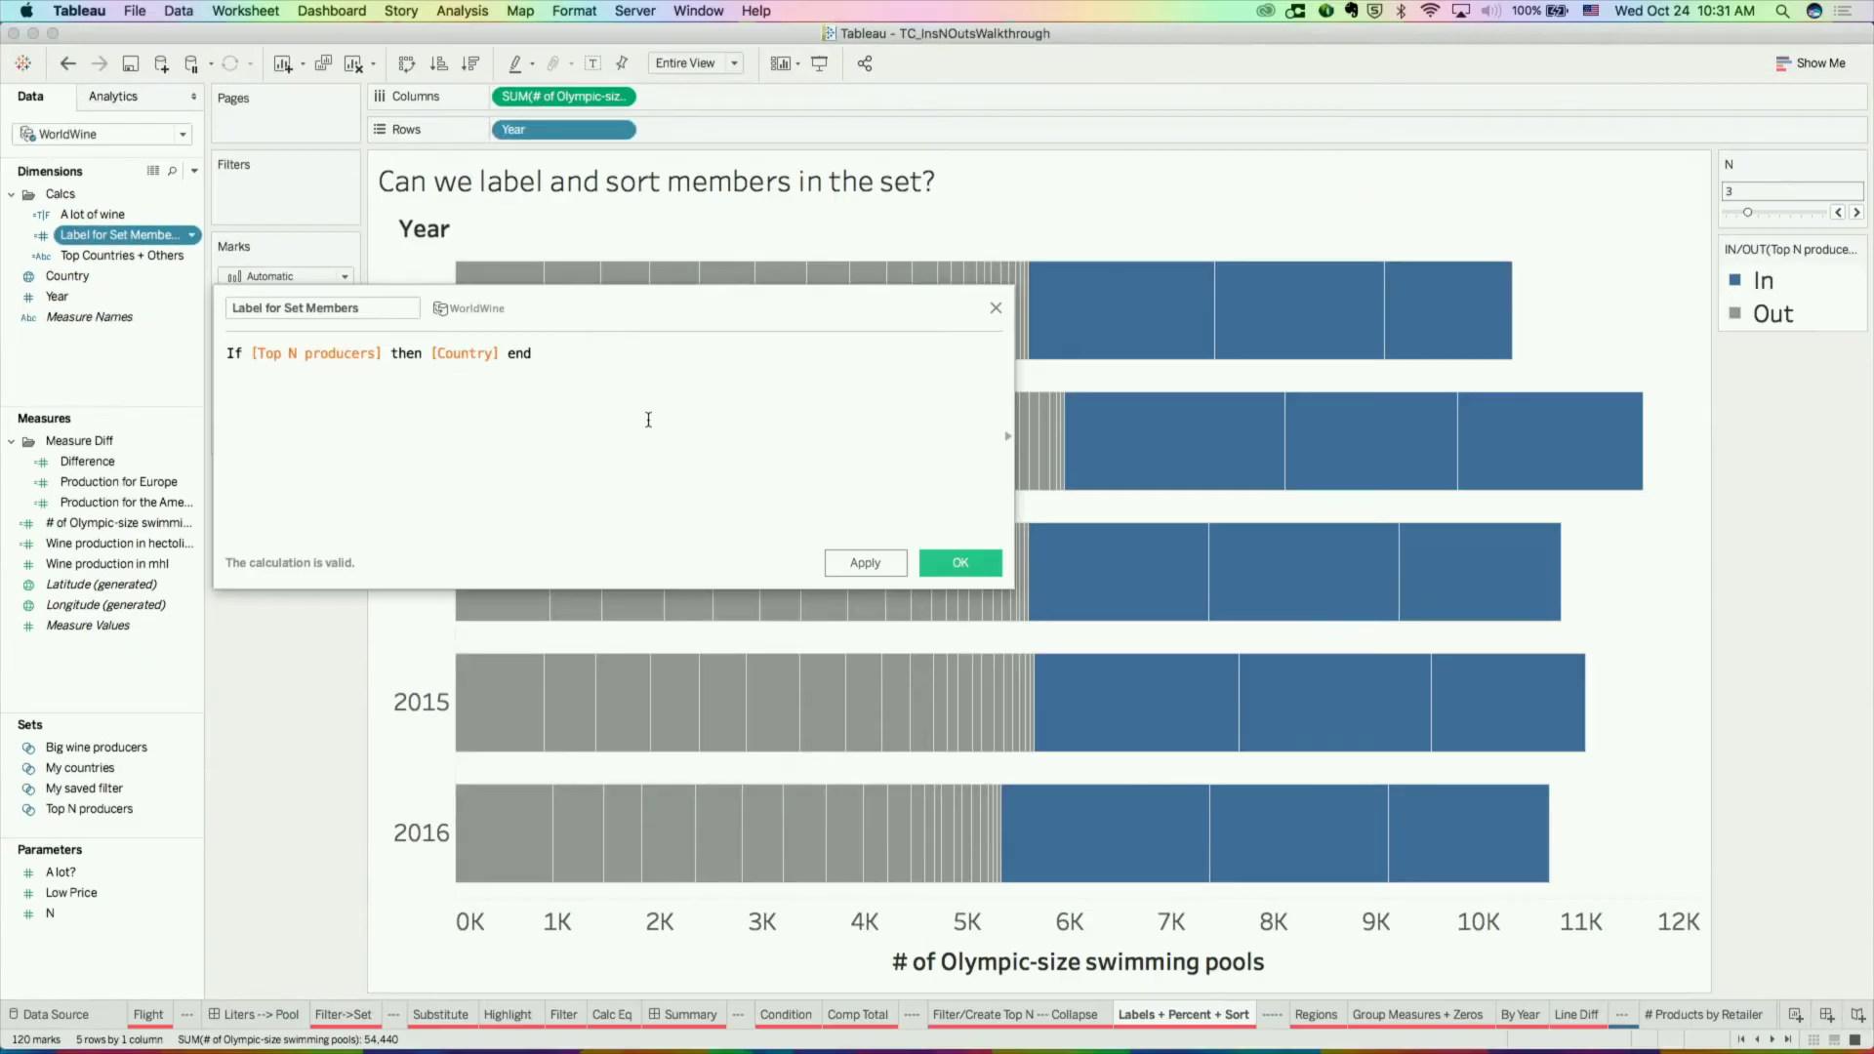
mouse_move(1104, 528)
left_click(963, 561)
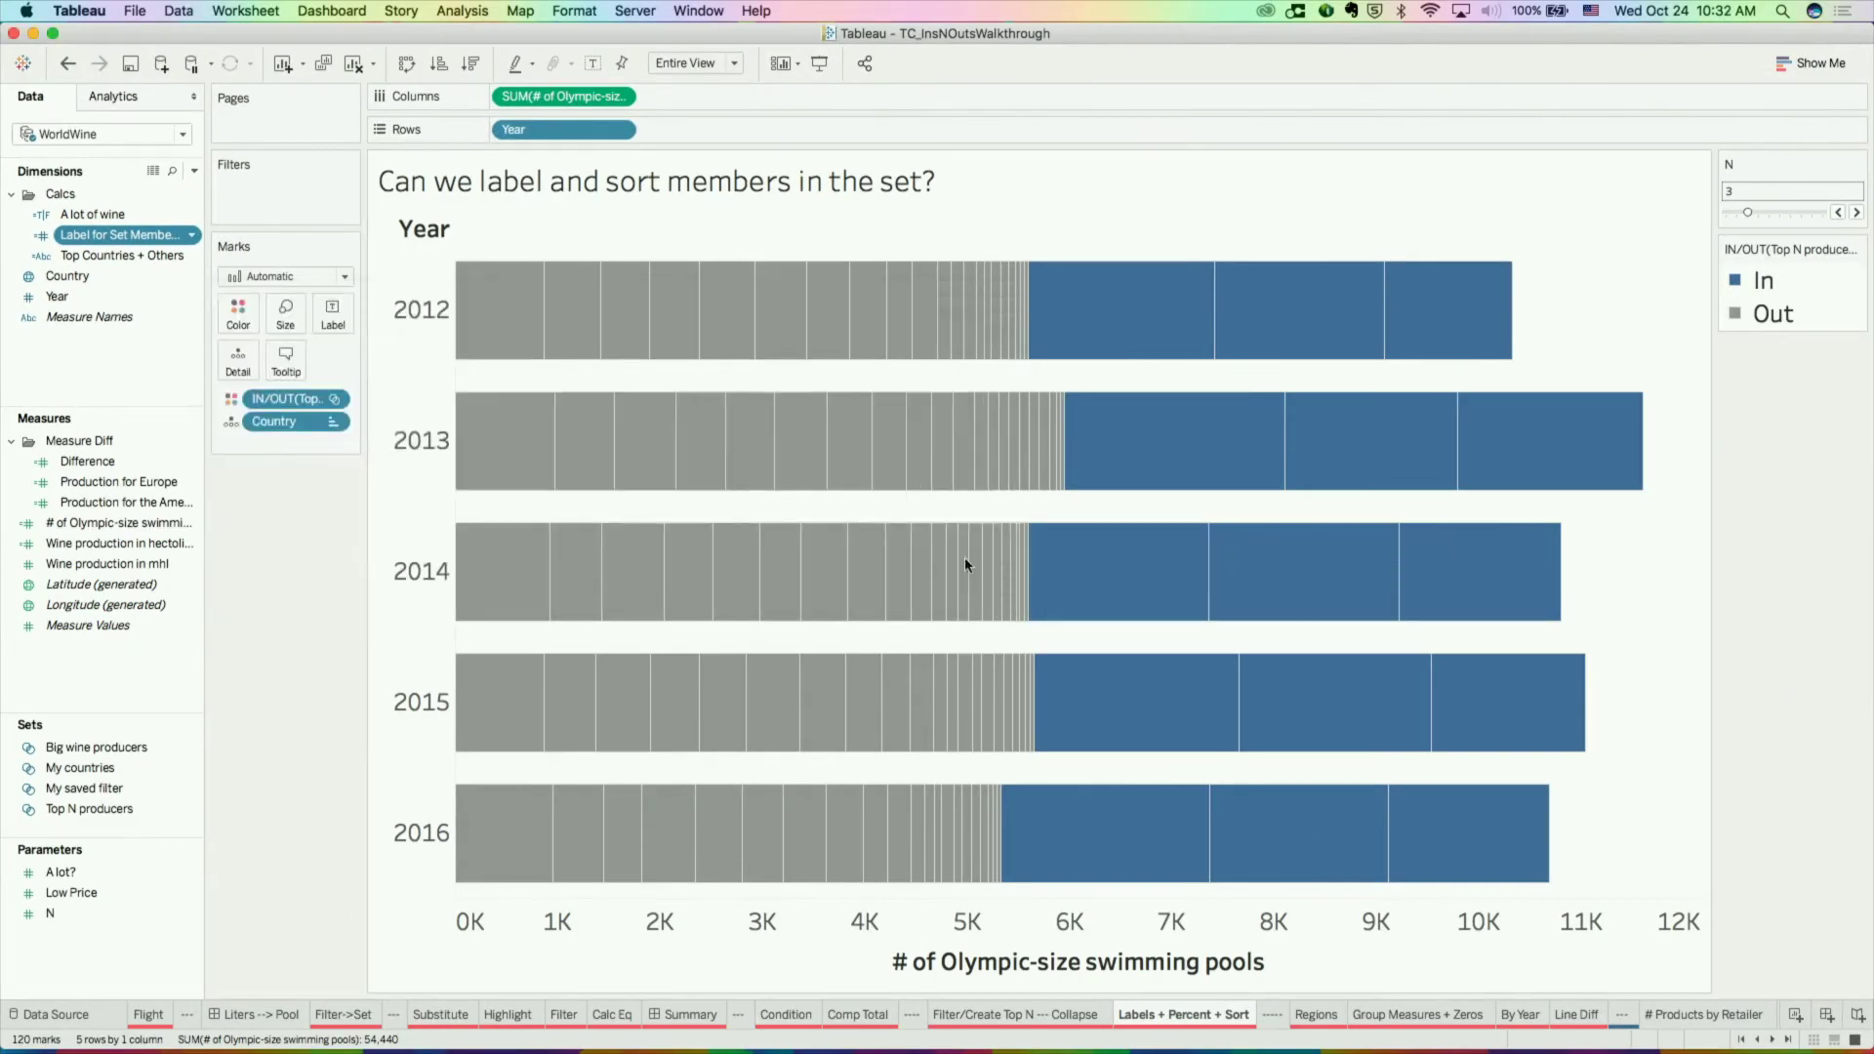
left_click_drag(146, 236, 337, 316)
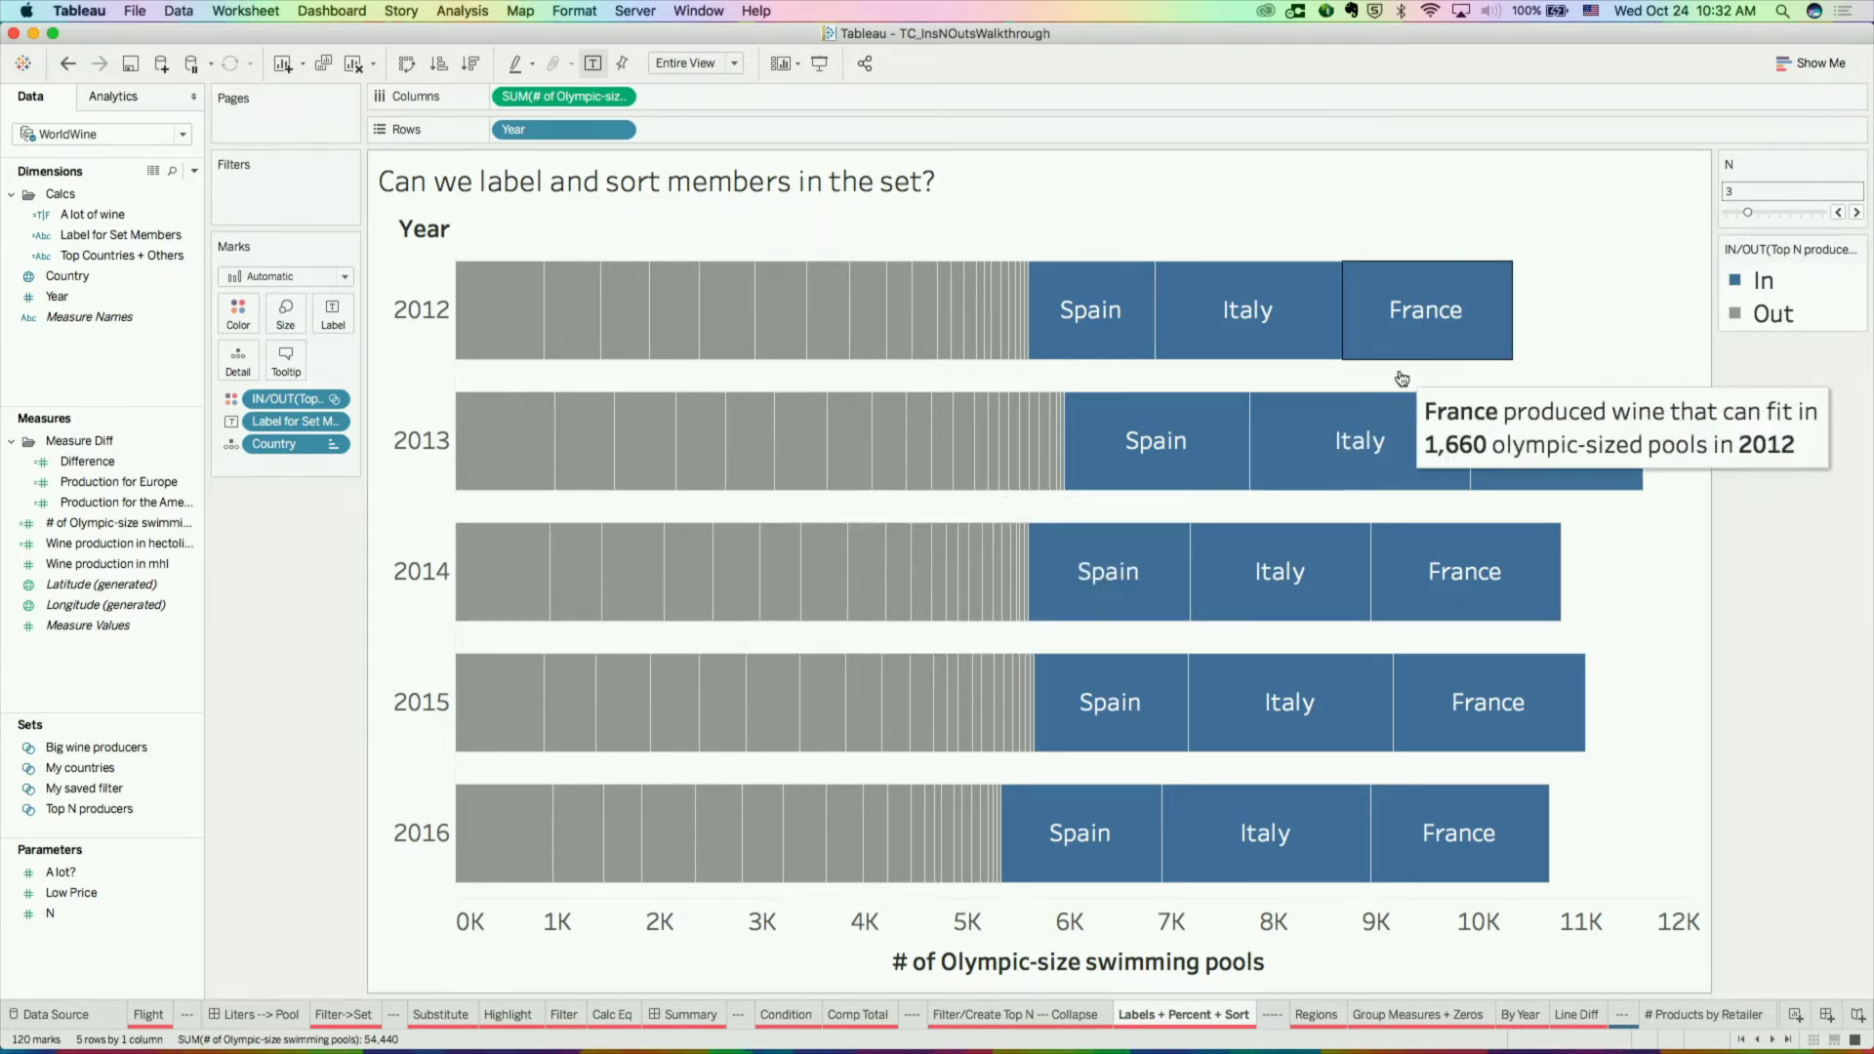
Step: Test the labeled chart with N set to 2, and return N to 3
left_click(1838, 213)
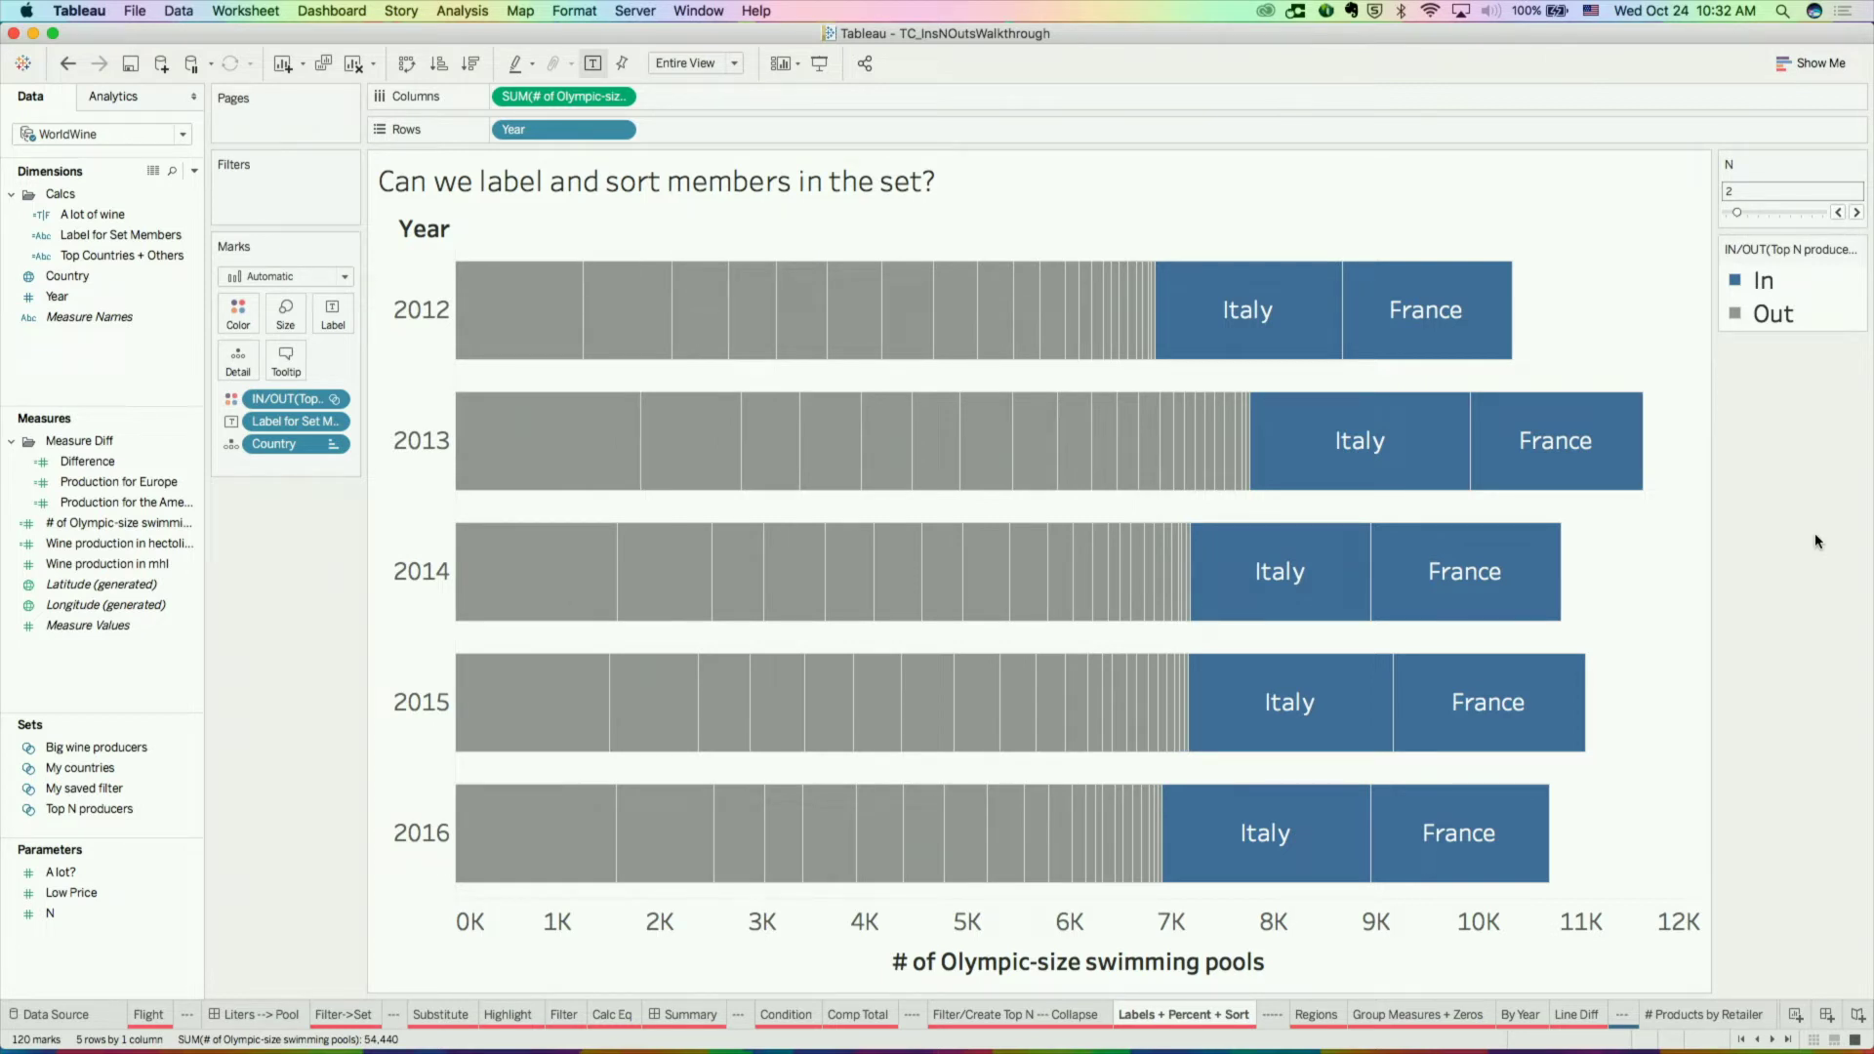
left_click(1856, 213)
Step: Reorder the color legend with In below Out, and sort Label for Set Members ascending by the sum of # of Olympic-size swimming pools
left_click_drag(1763, 282, 1766, 322)
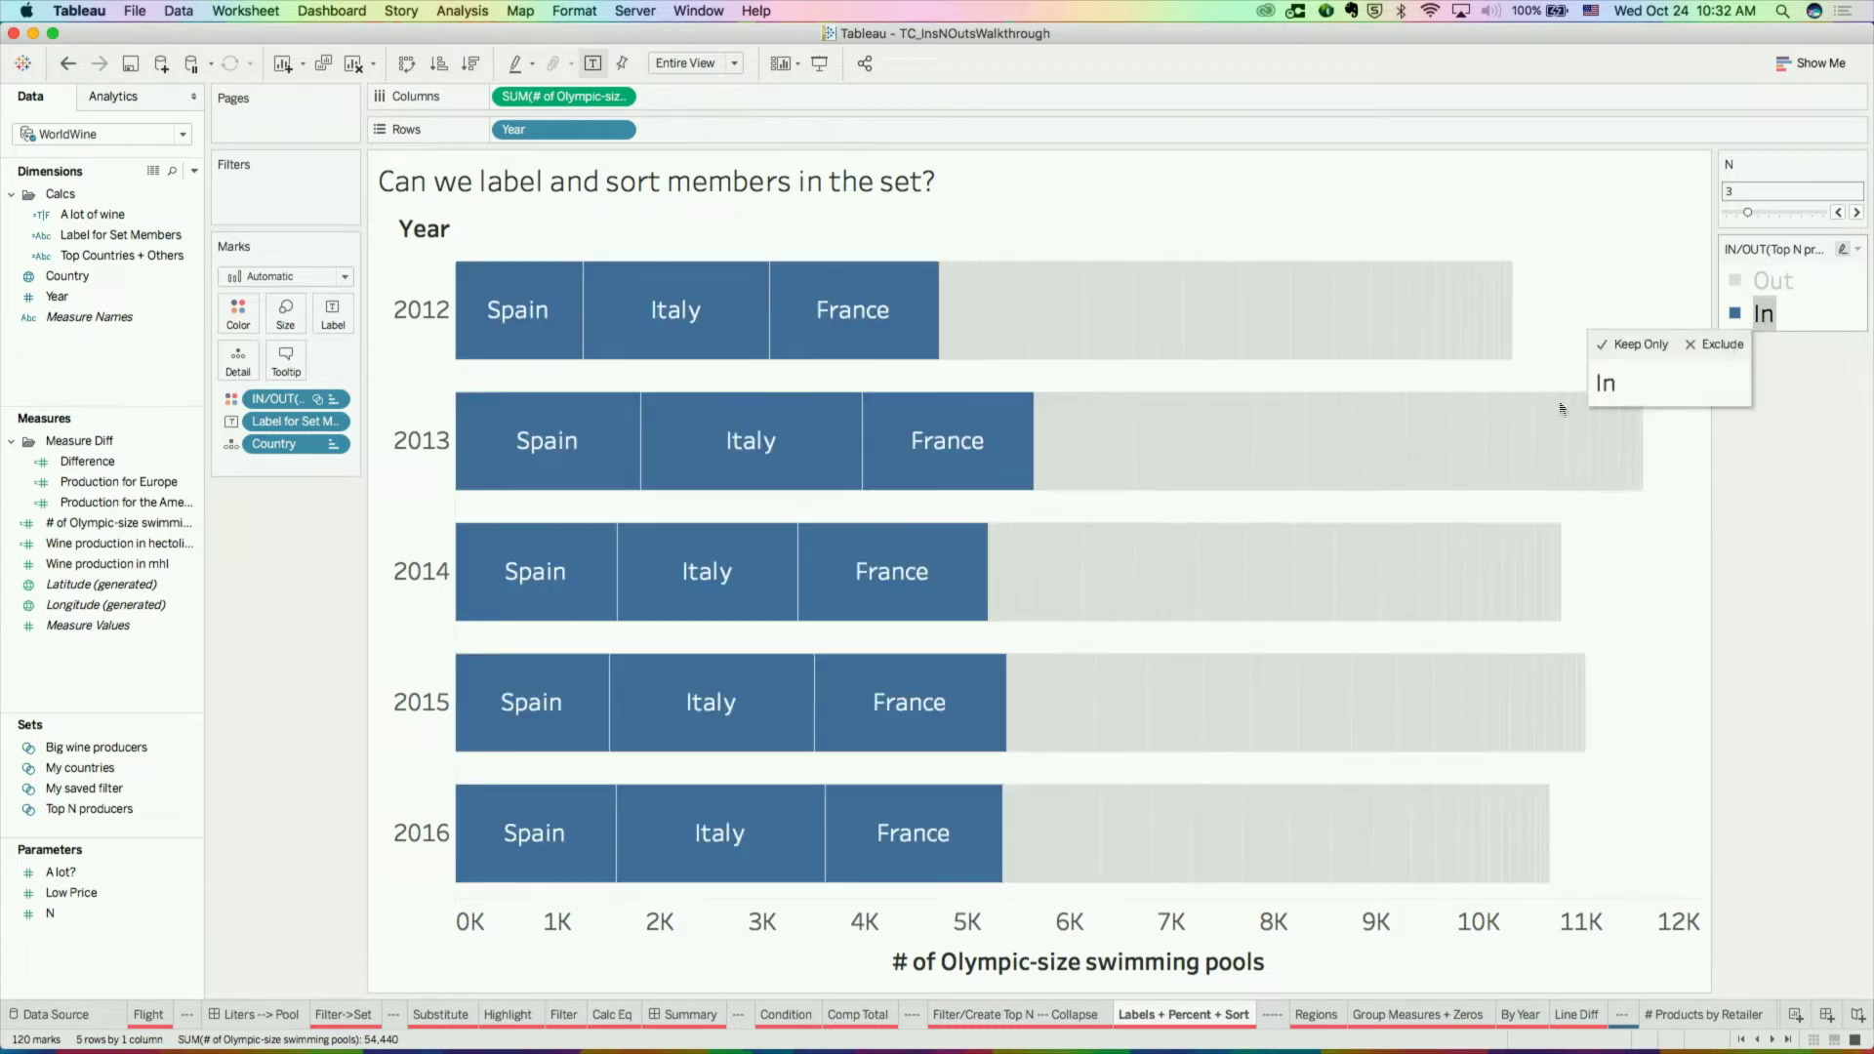
left_click(333, 421)
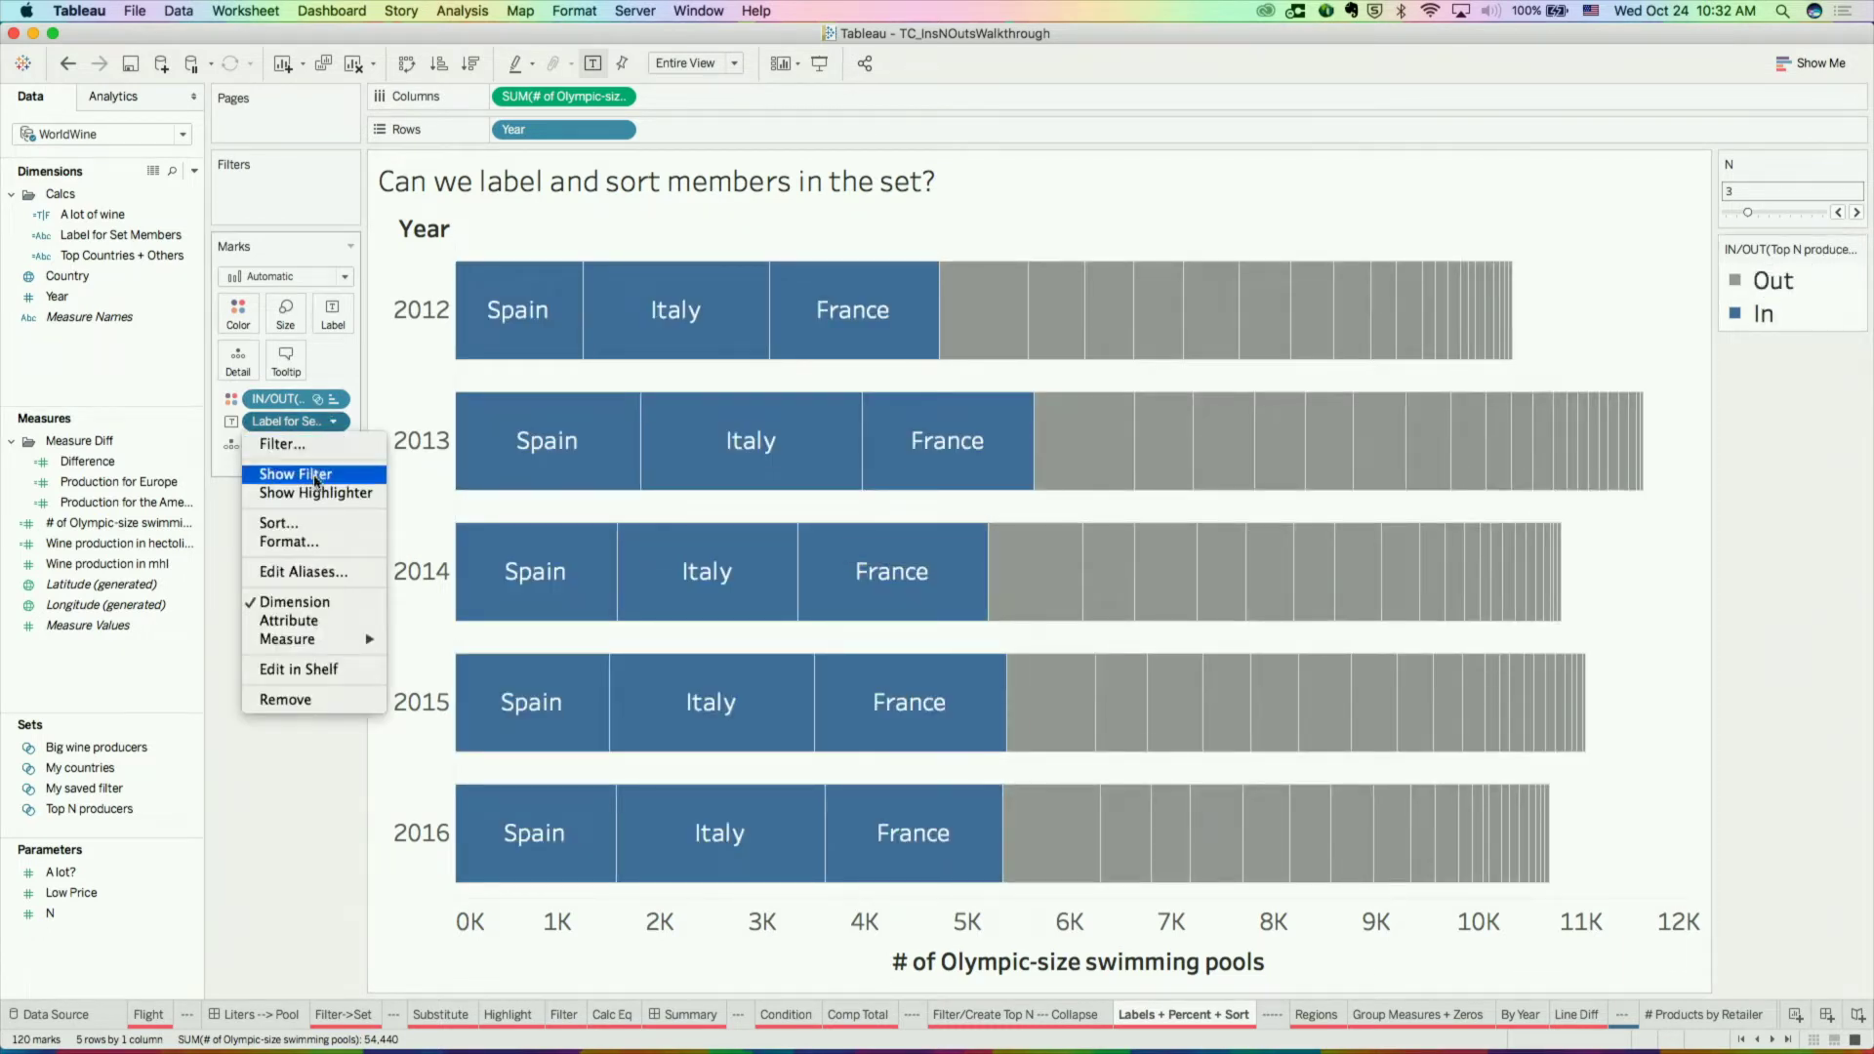
left_click(303, 524)
left_click(723, 498)
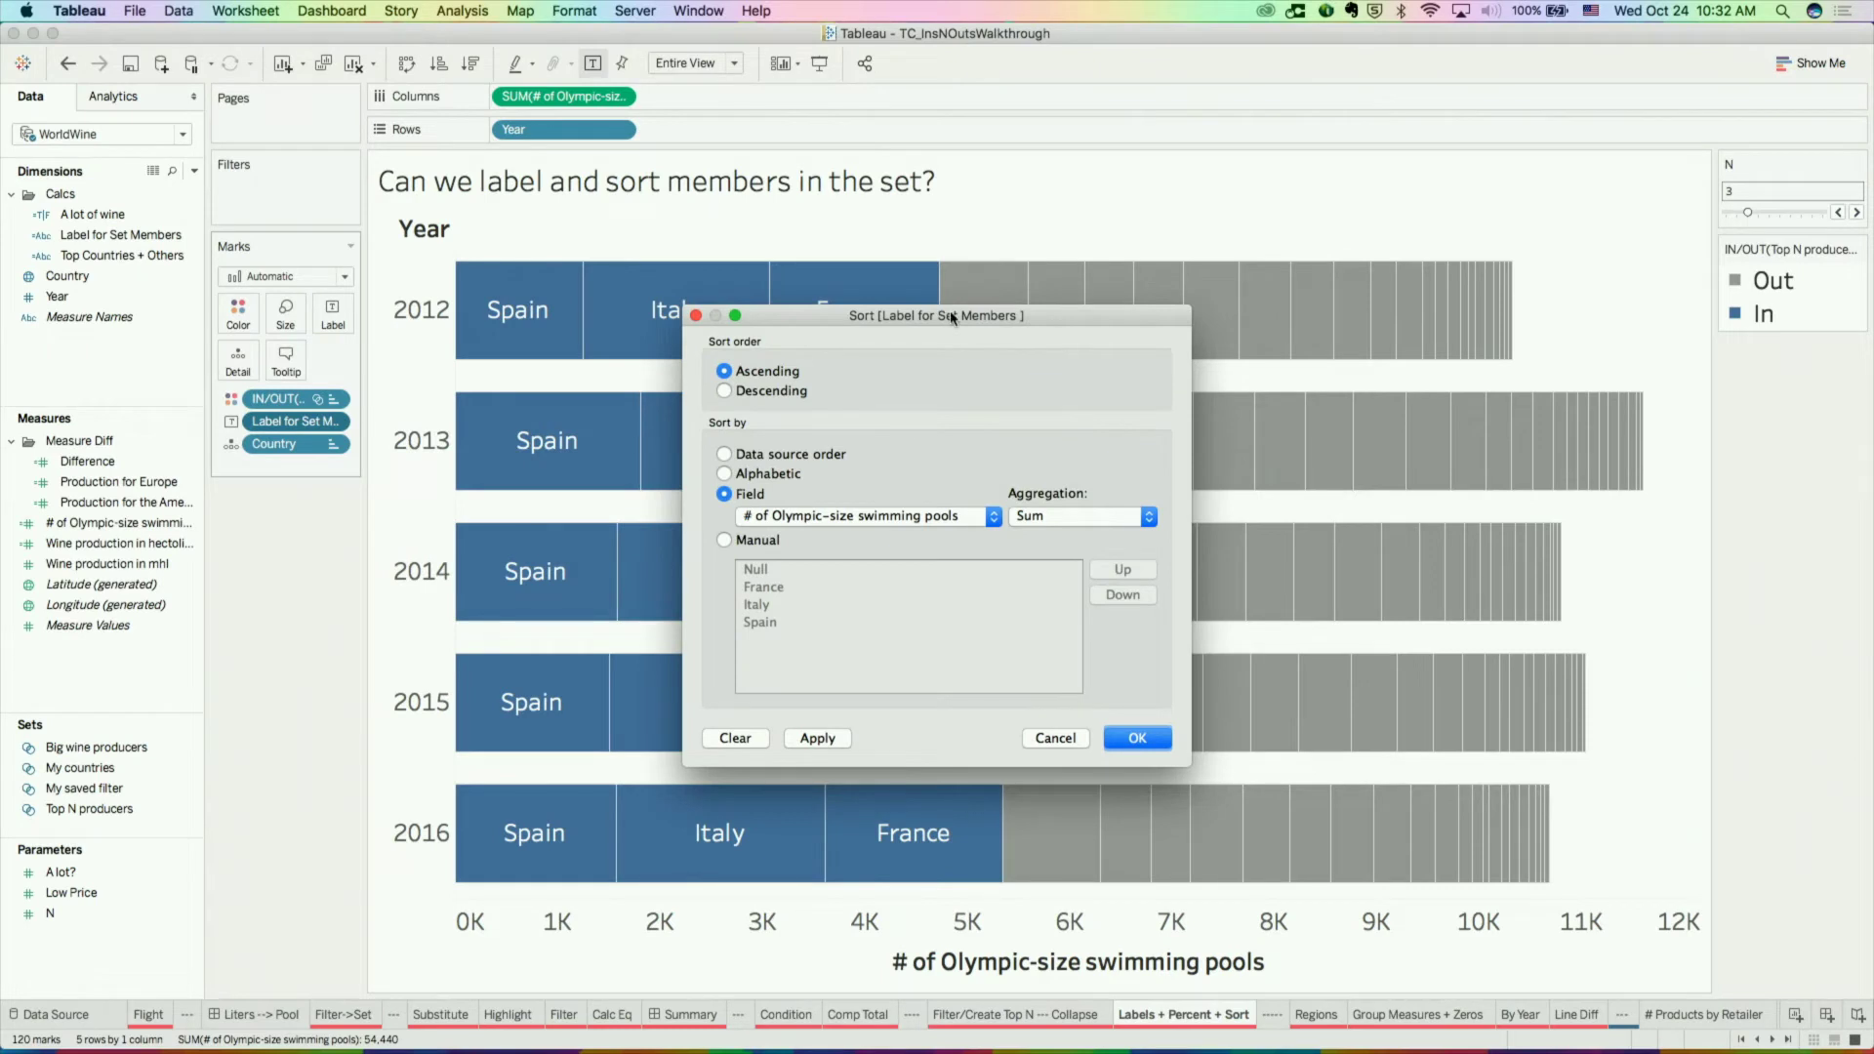
left_click_drag(952, 318, 1278, 310)
left_click(1145, 732)
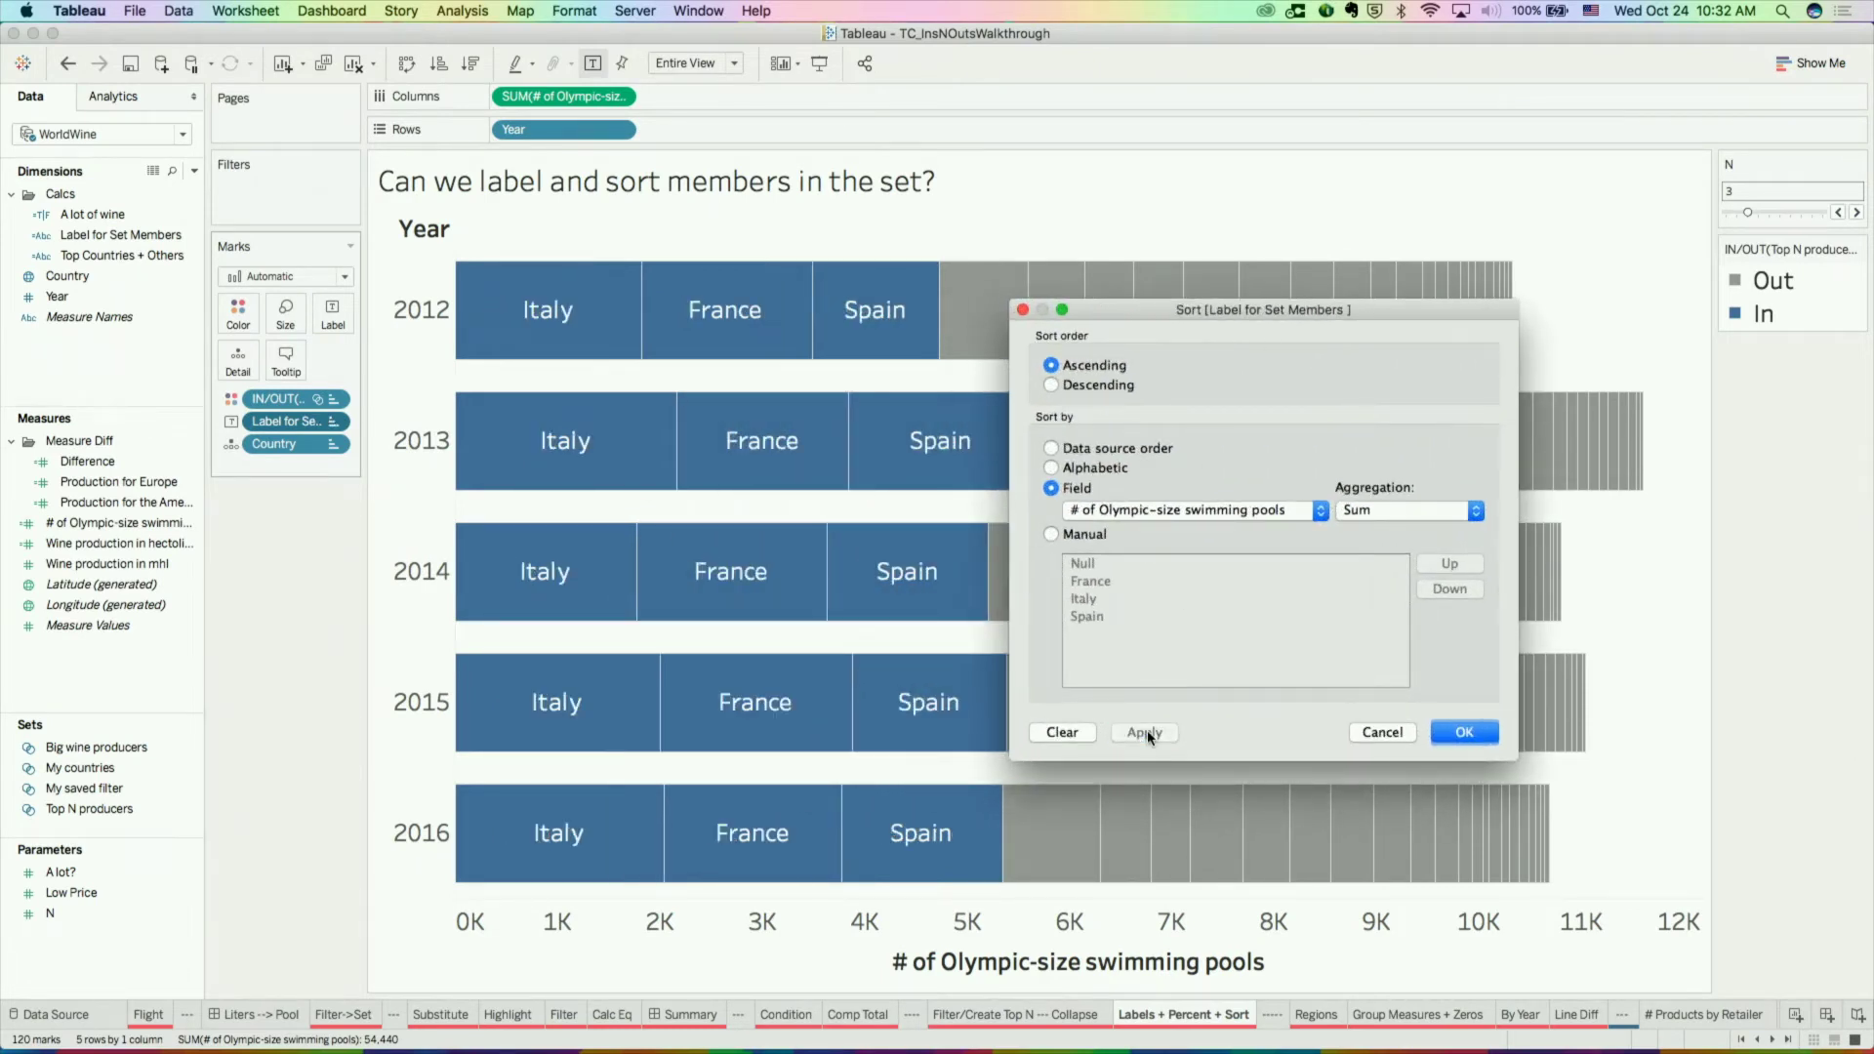
left_click(1469, 734)
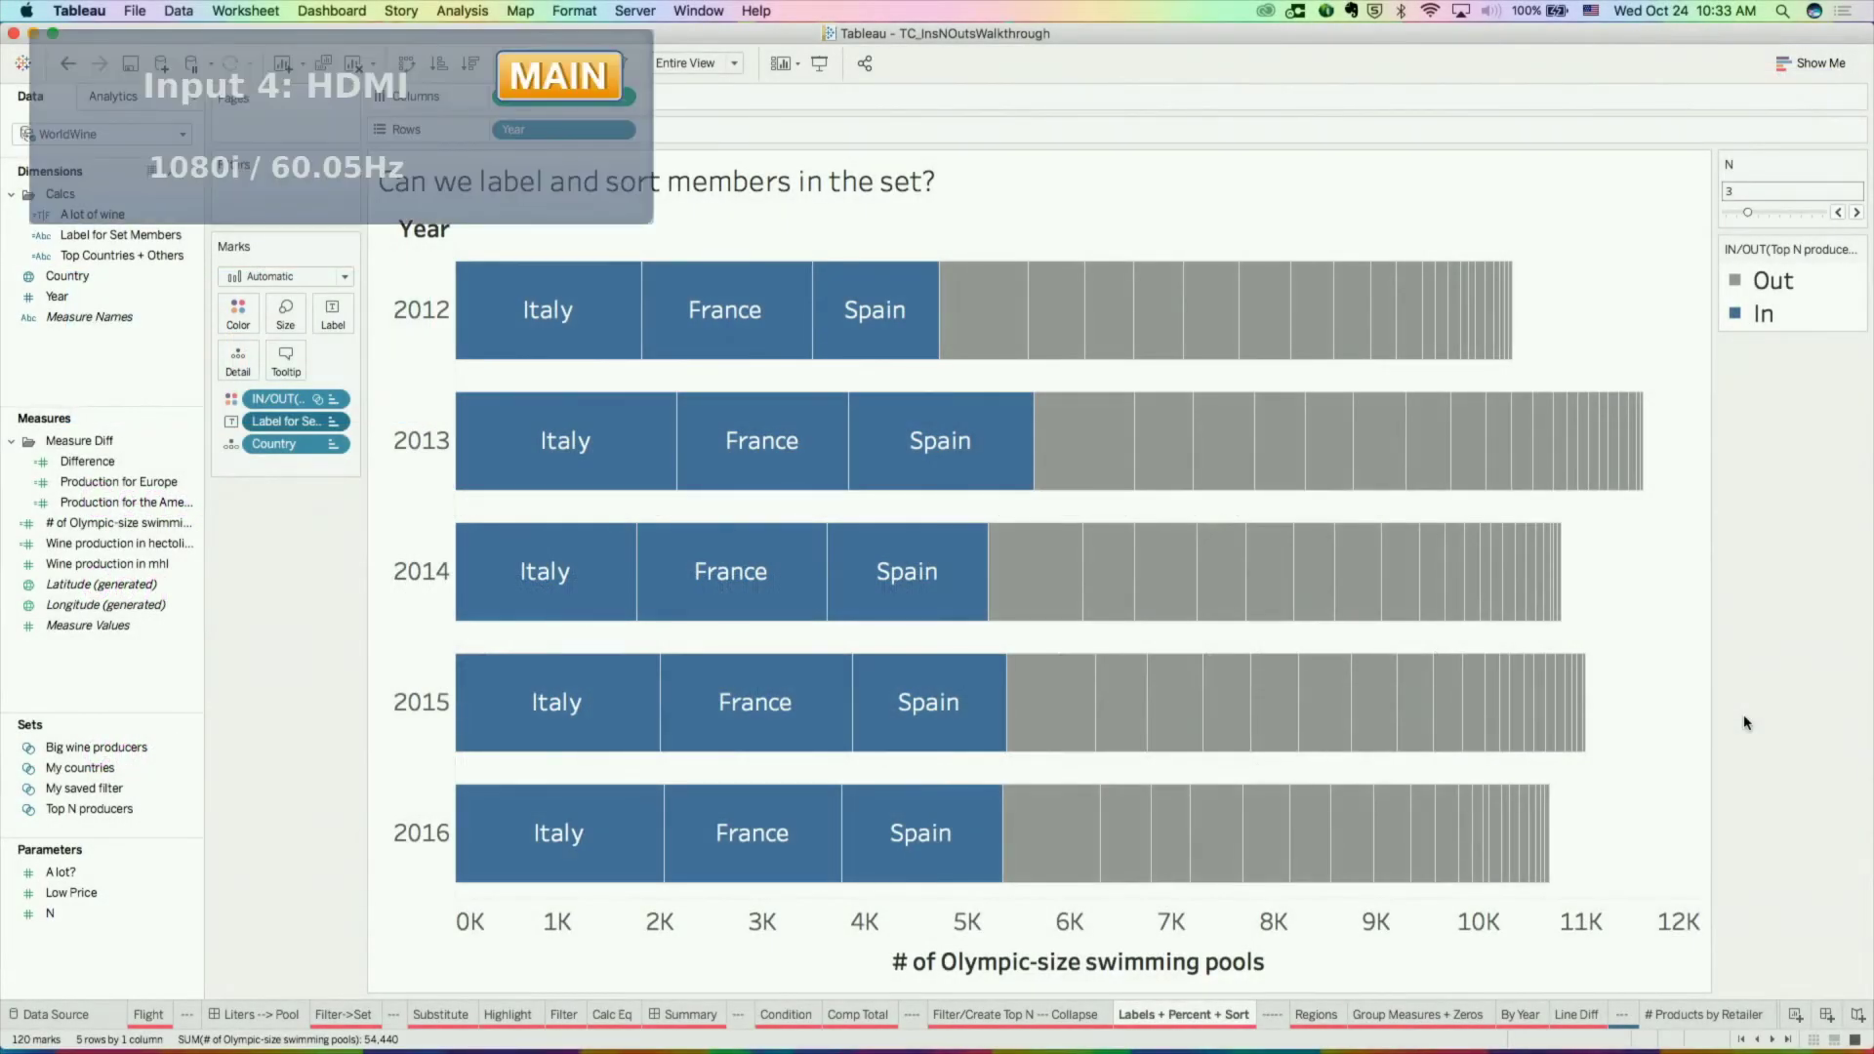
Step: On the Regions sheet, create a set named The Americas from the map marks for U.S.A., Brazil, Chile and Argentina
left_click(1317, 1014)
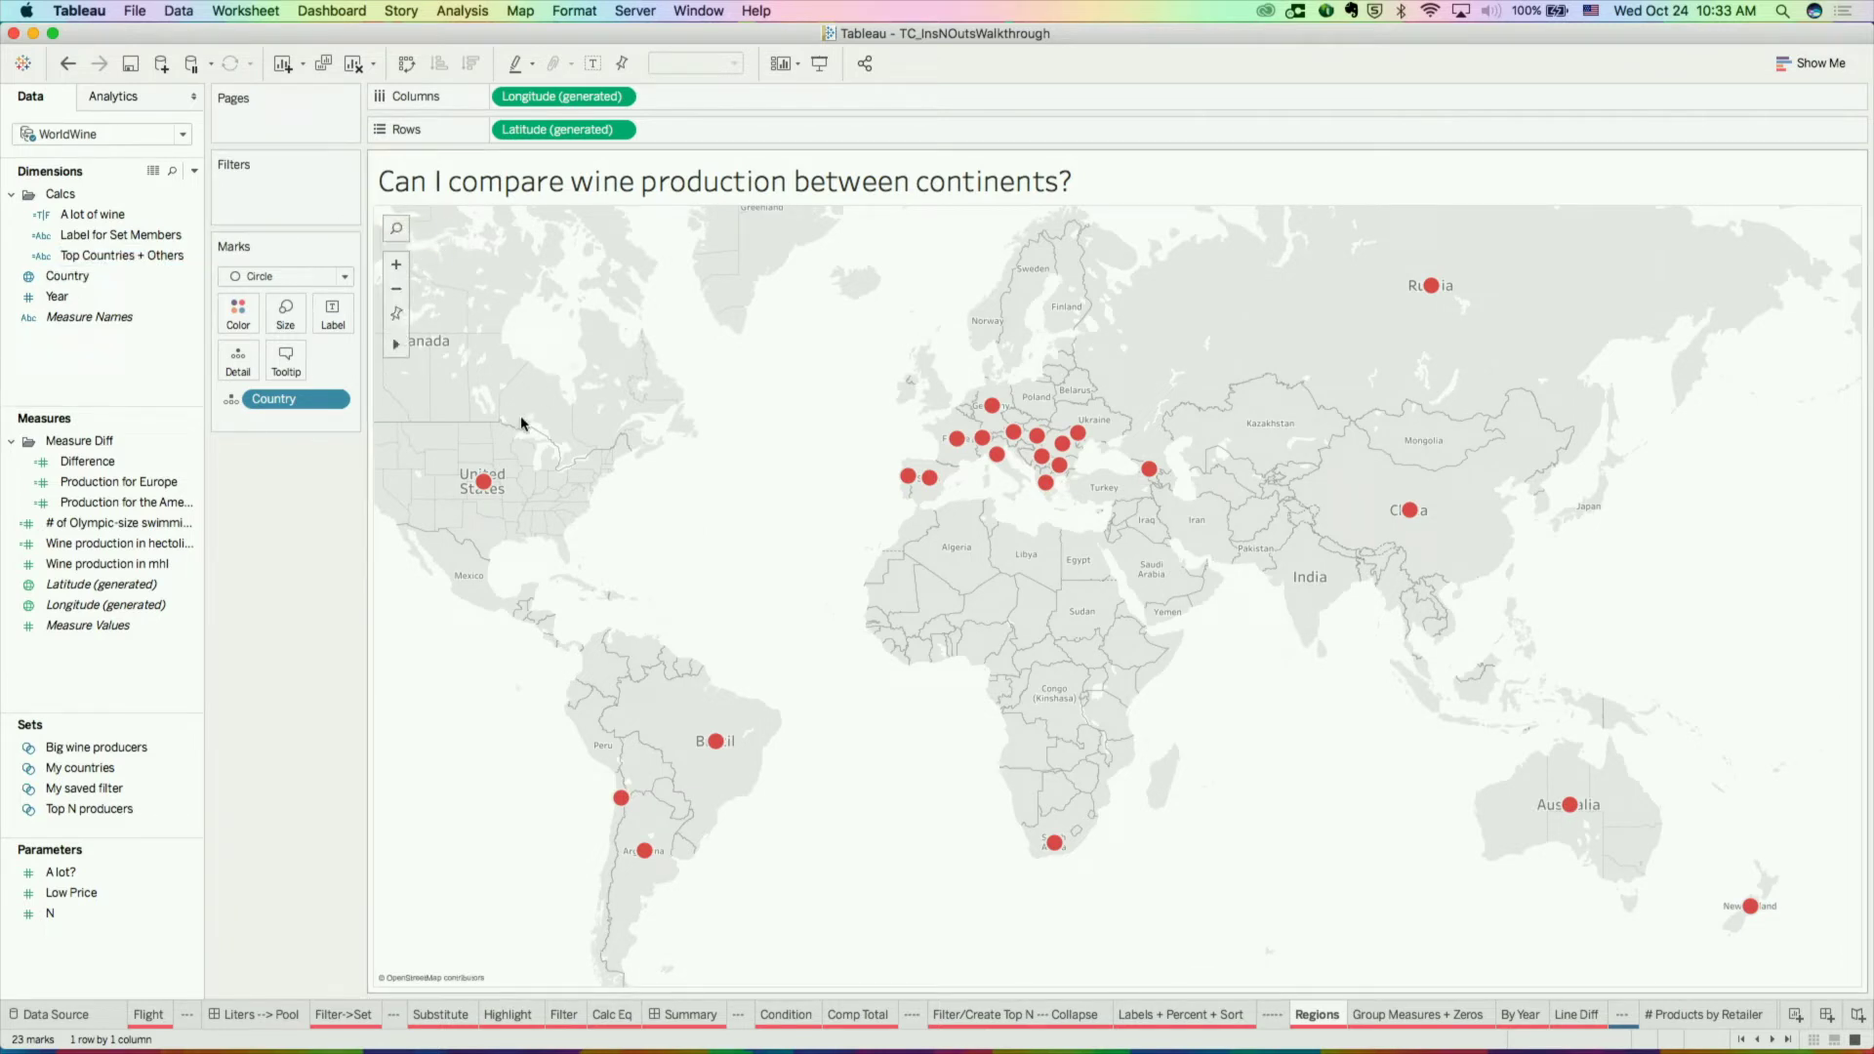
mouse_move(490, 424)
left_mouse_down()
mouse_move(432, 498)
mouse_move(580, 814)
mouse_move(712, 861)
mouse_move(750, 781)
mouse_move(742, 727)
left_mouse_up()
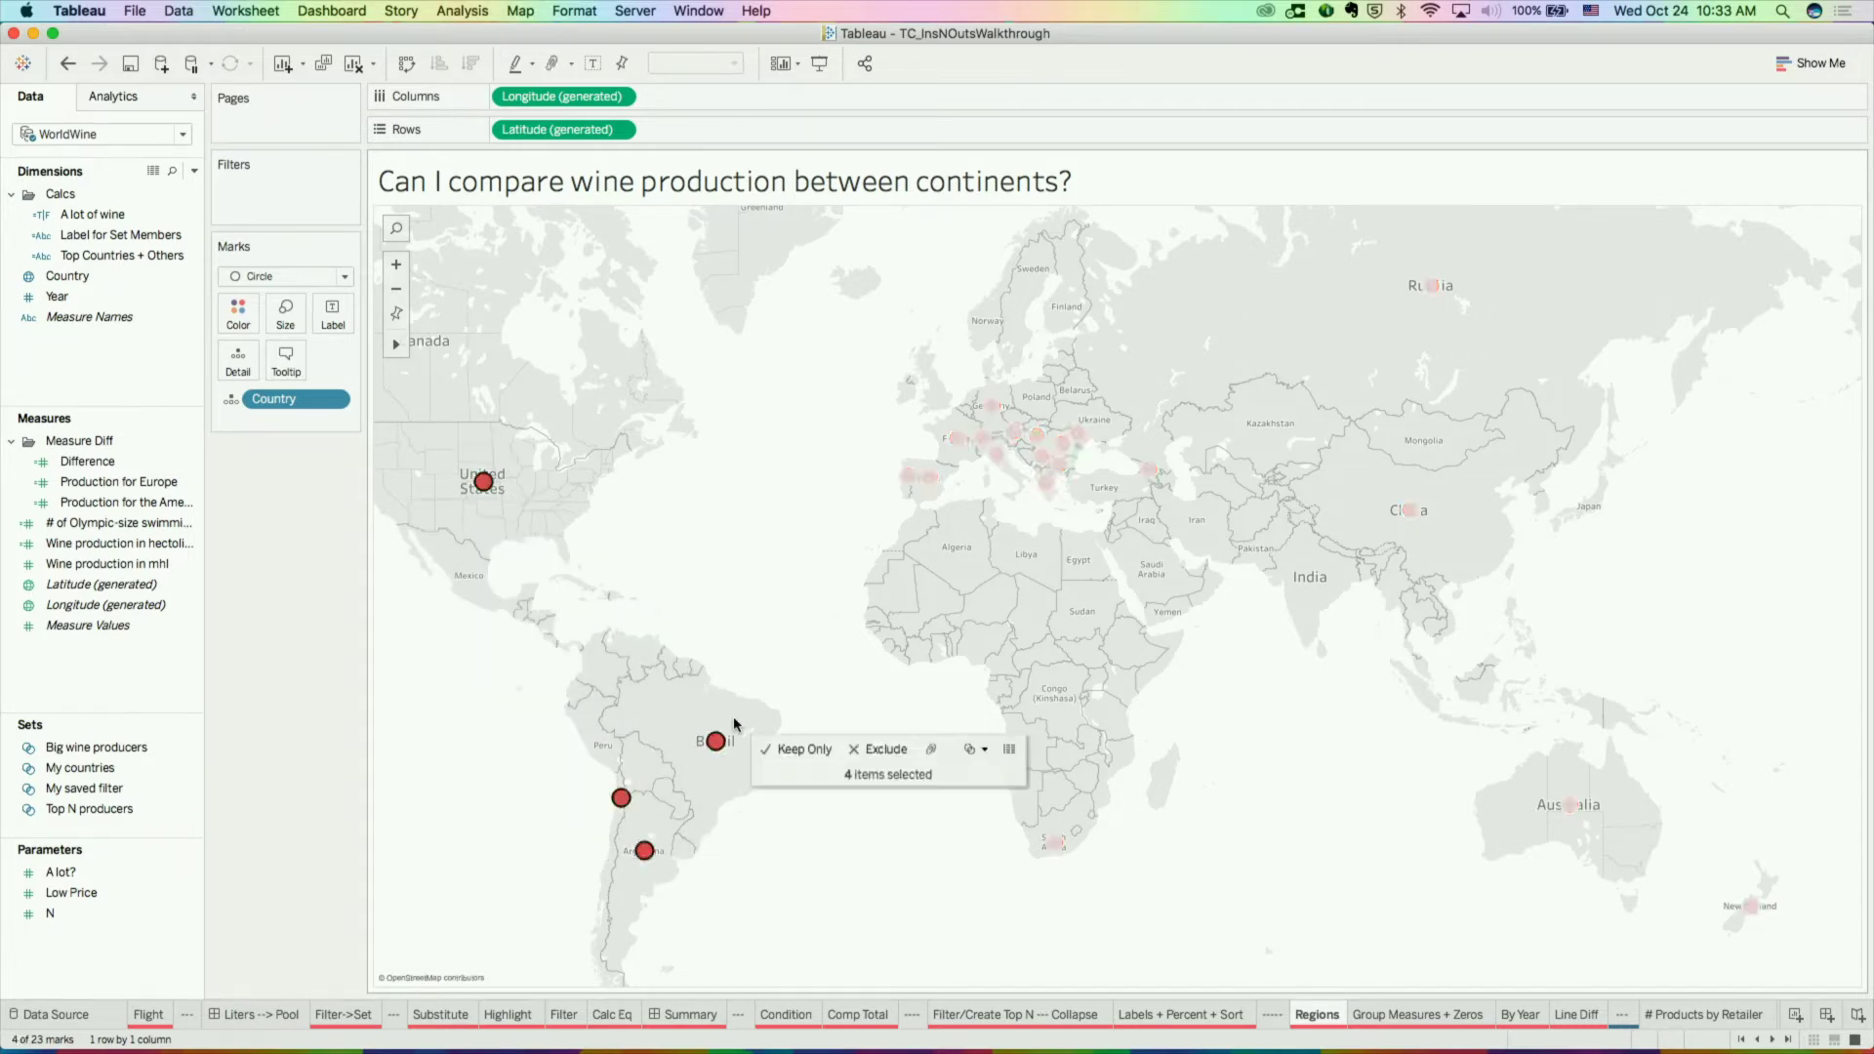
left_click(971, 752)
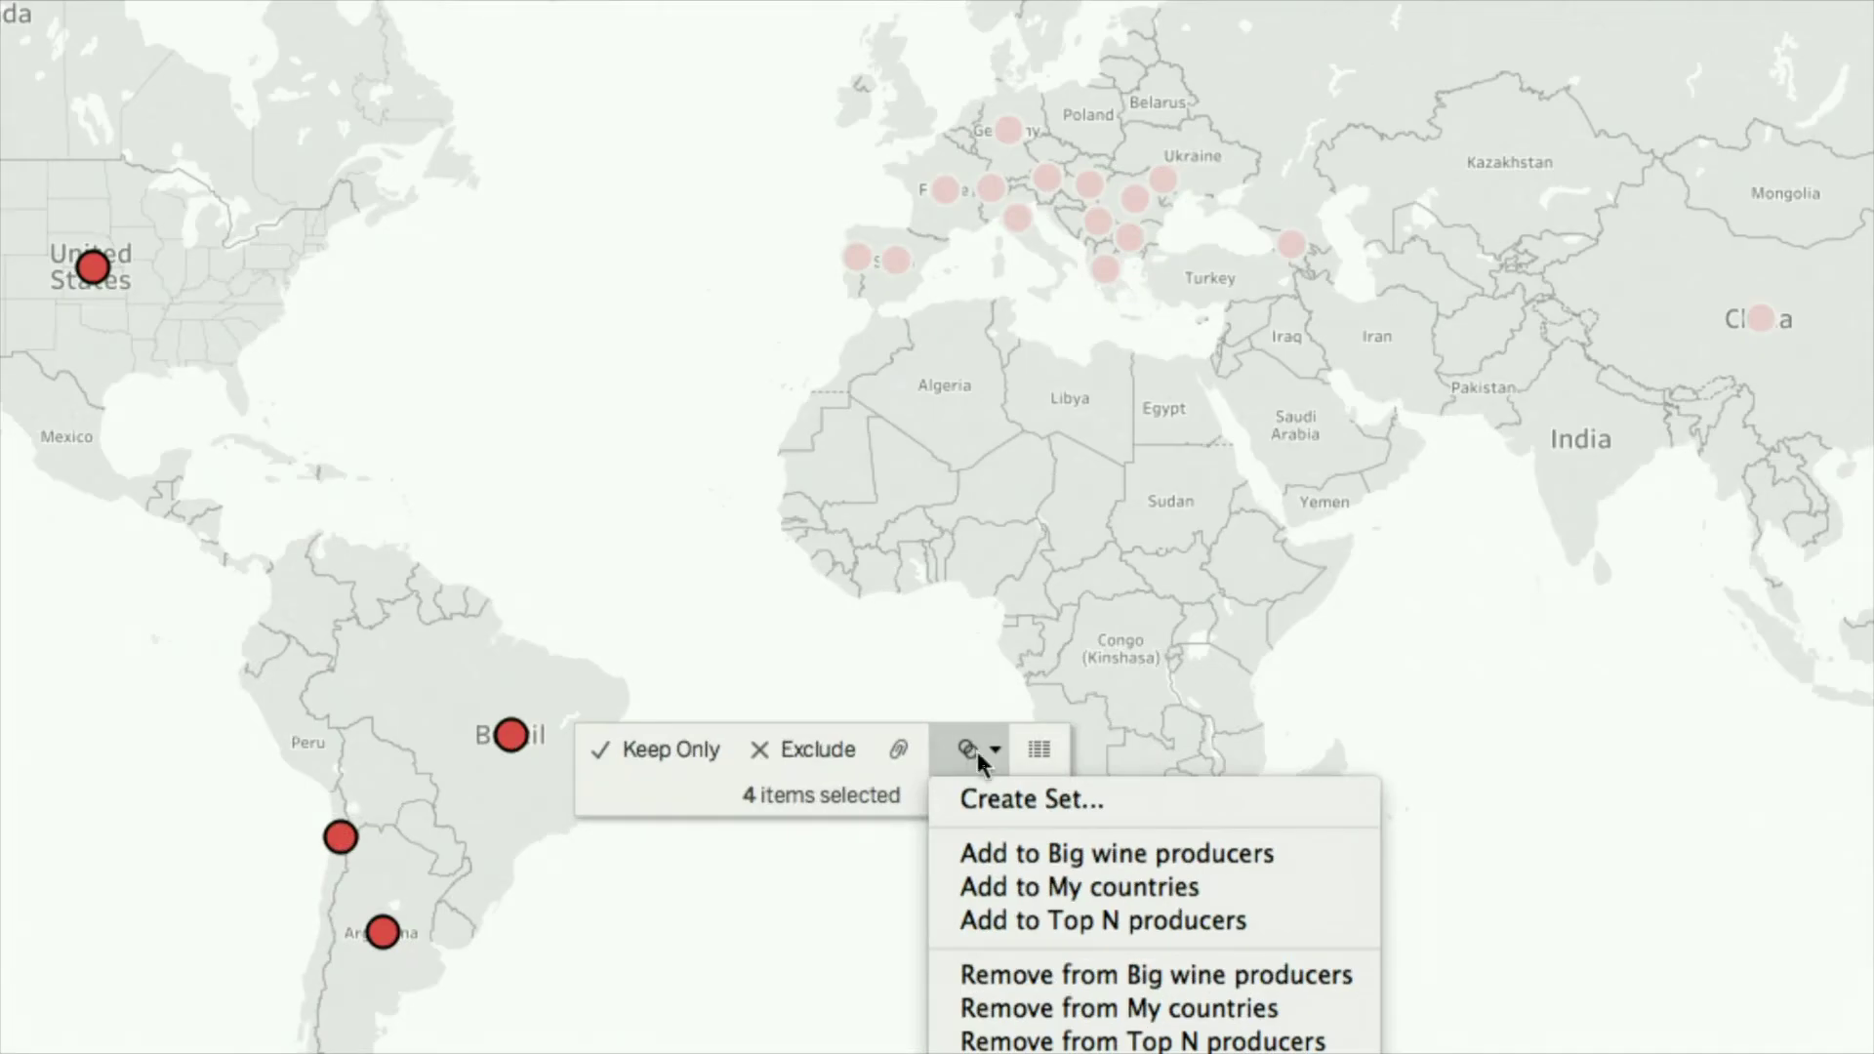
left_click(1142, 802)
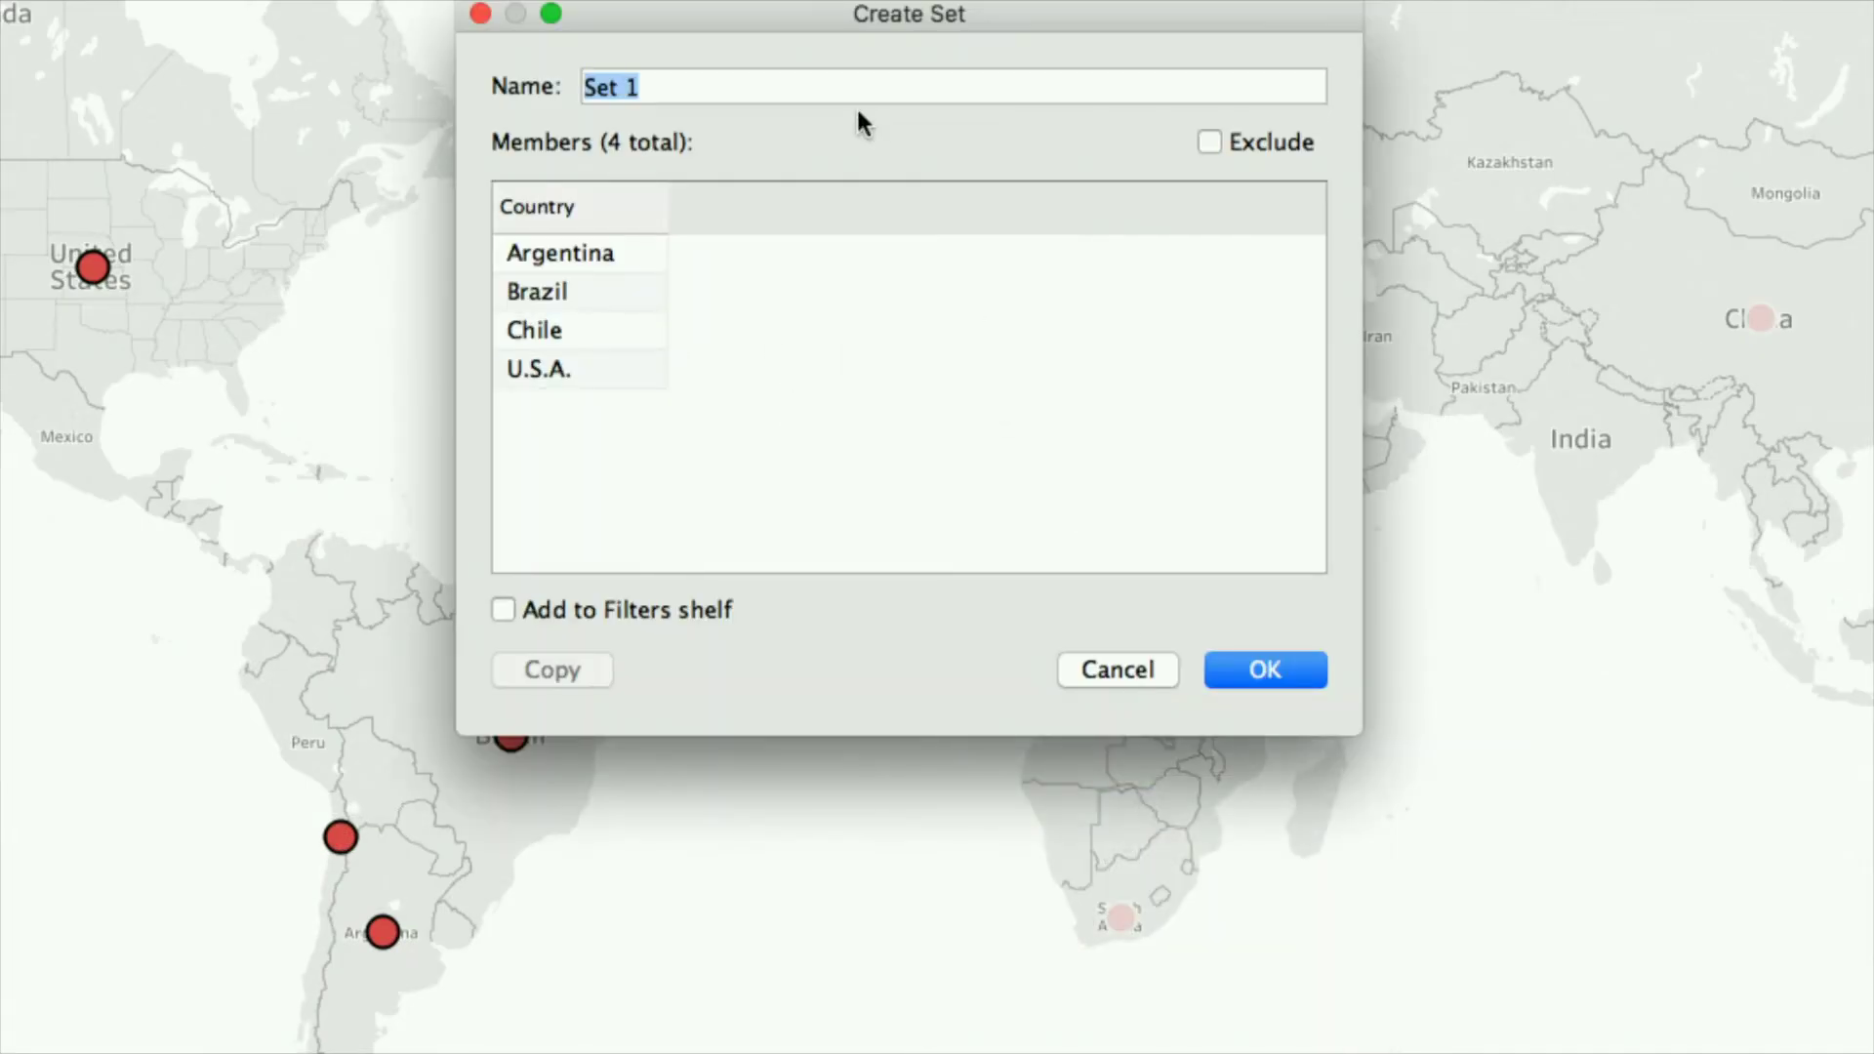
type("The Ae")
key("BackSpace")
type("mericas")
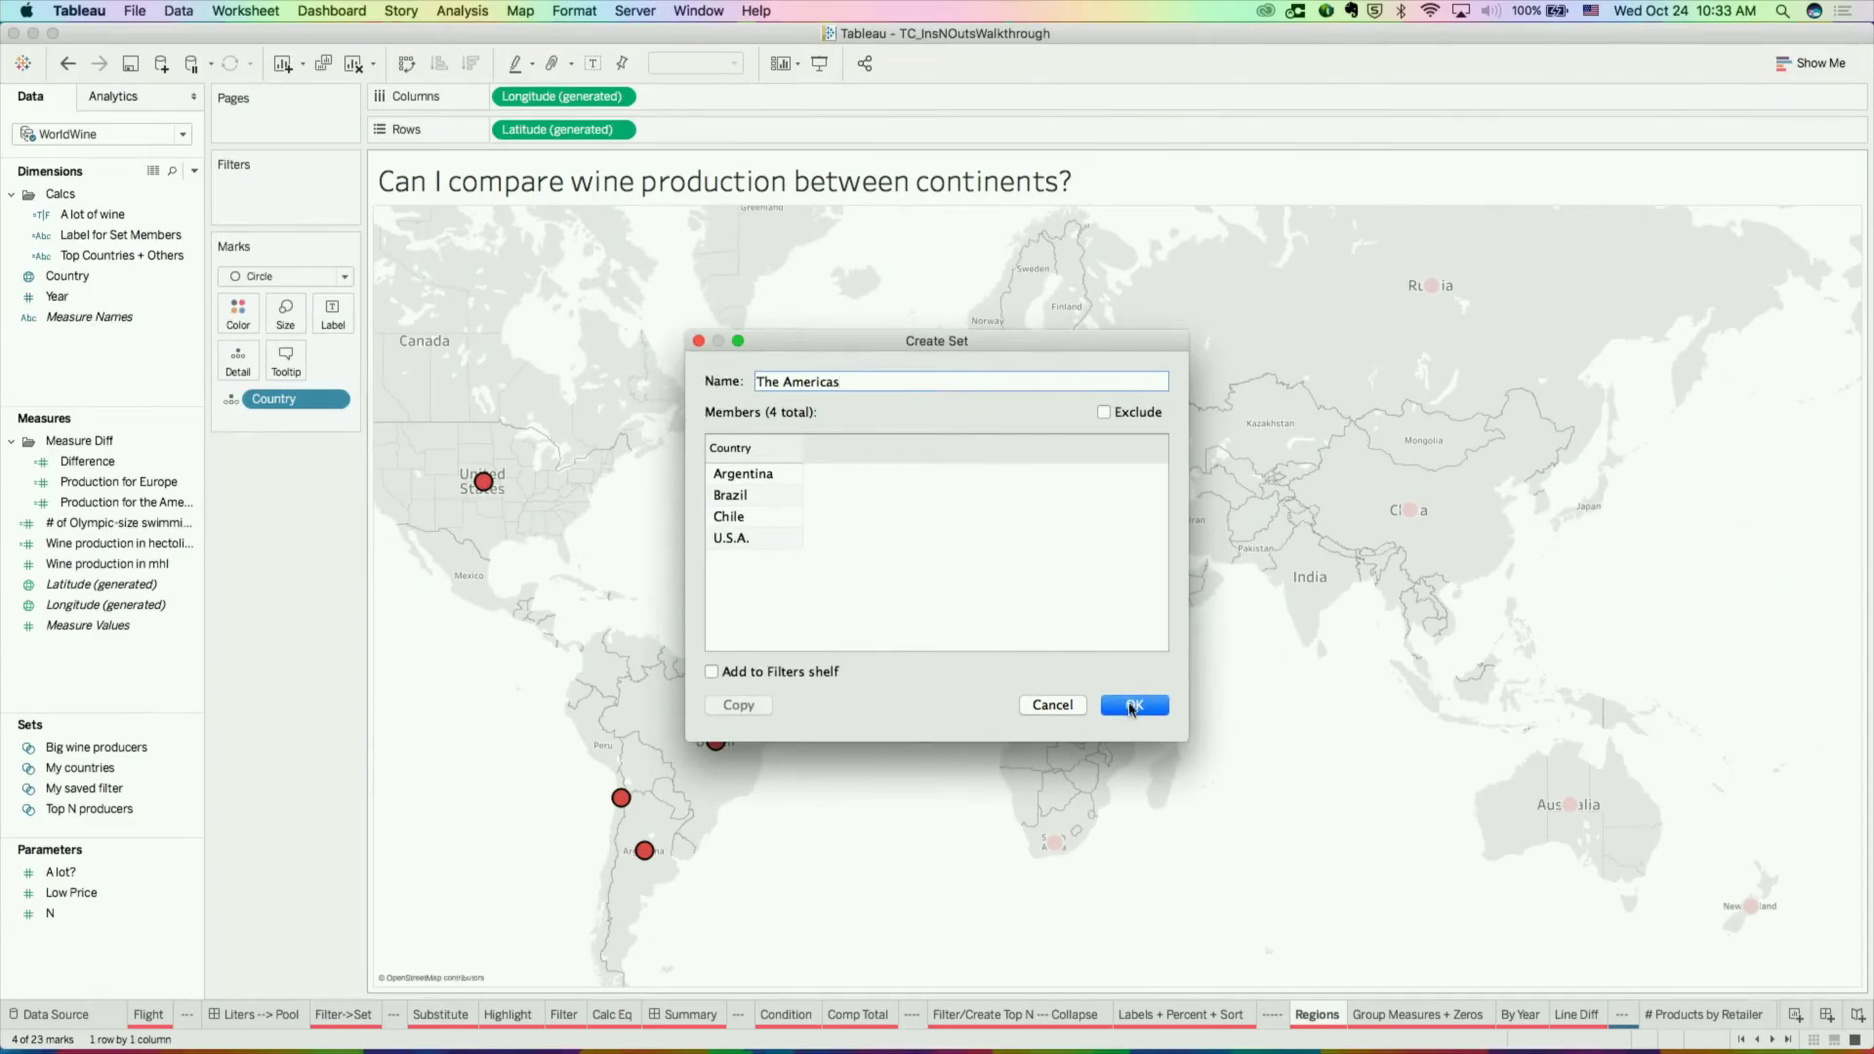
left_click(1131, 707)
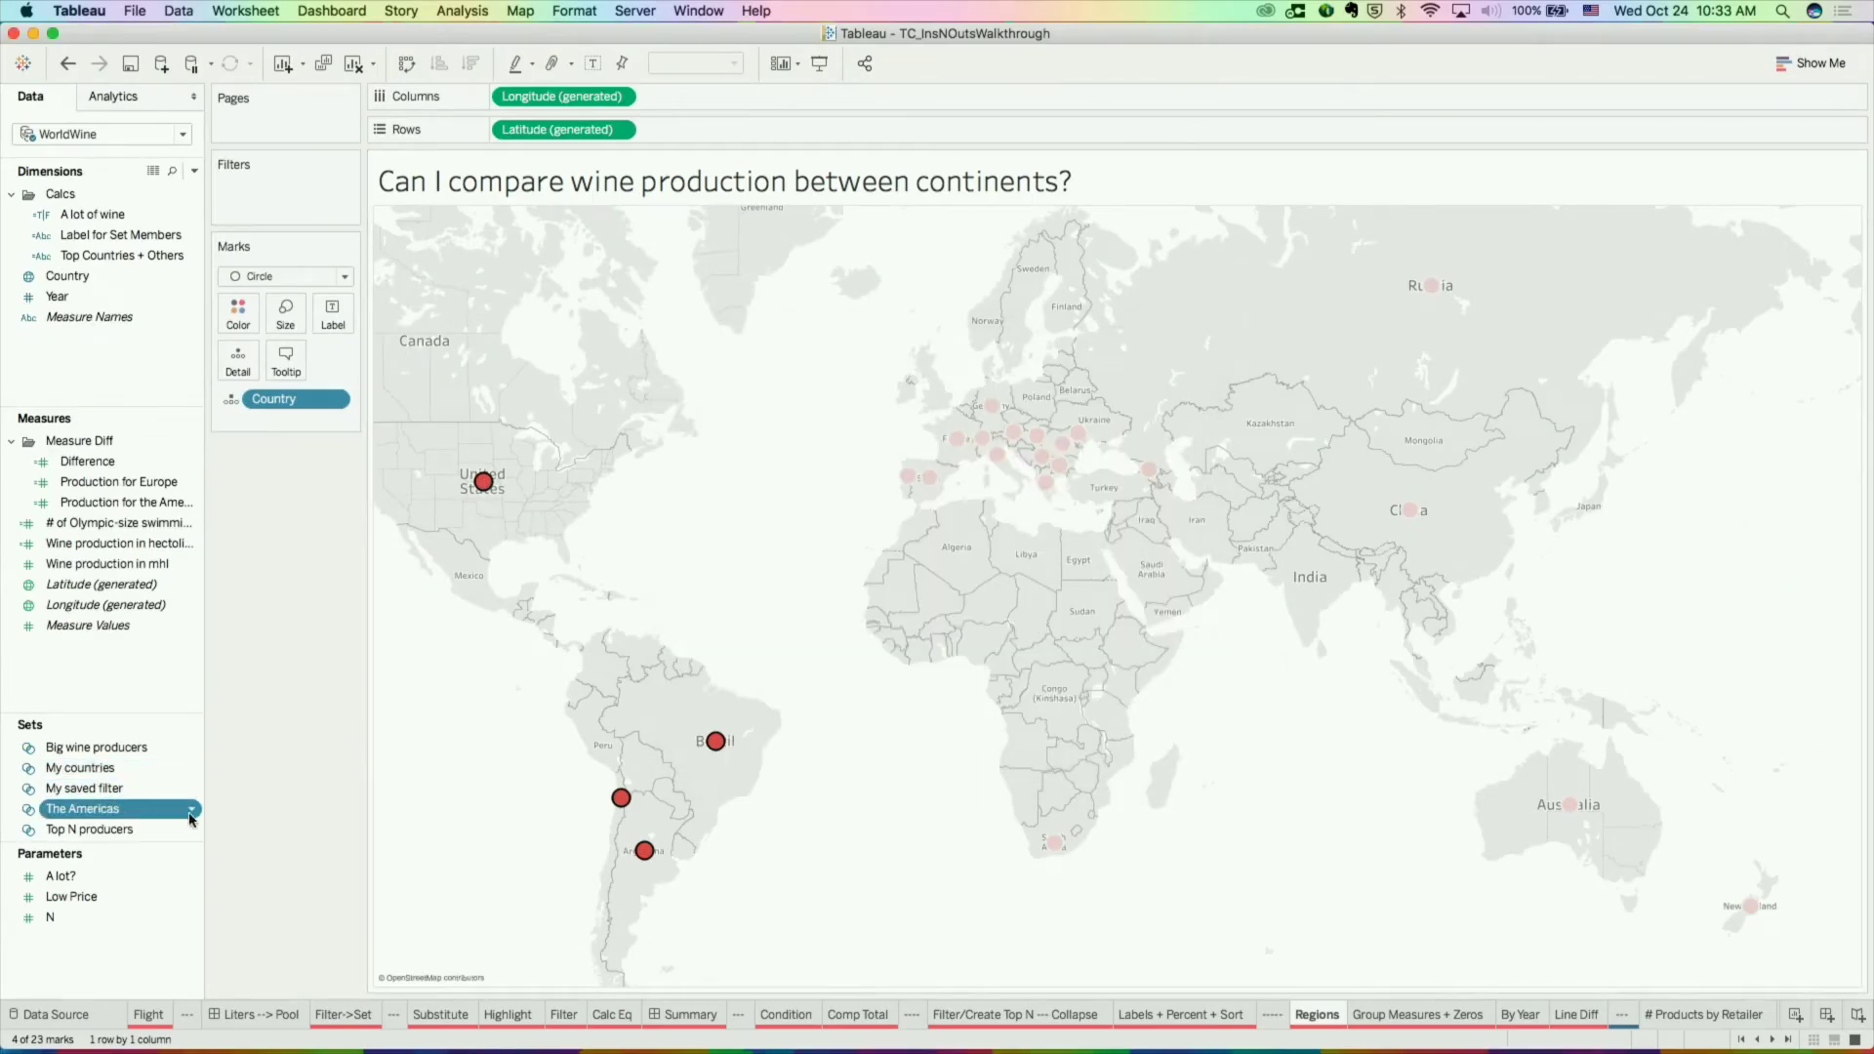
Step: Create a set named Europe from the European country marks on the map, from Portugal across to Bulgaria and Greece
mouse_move(1038, 381)
left_mouse_down()
mouse_move(1061, 447)
mouse_move(1037, 525)
mouse_move(903, 470)
mouse_move(929, 439)
mouse_move(961, 451)
left_mouse_up()
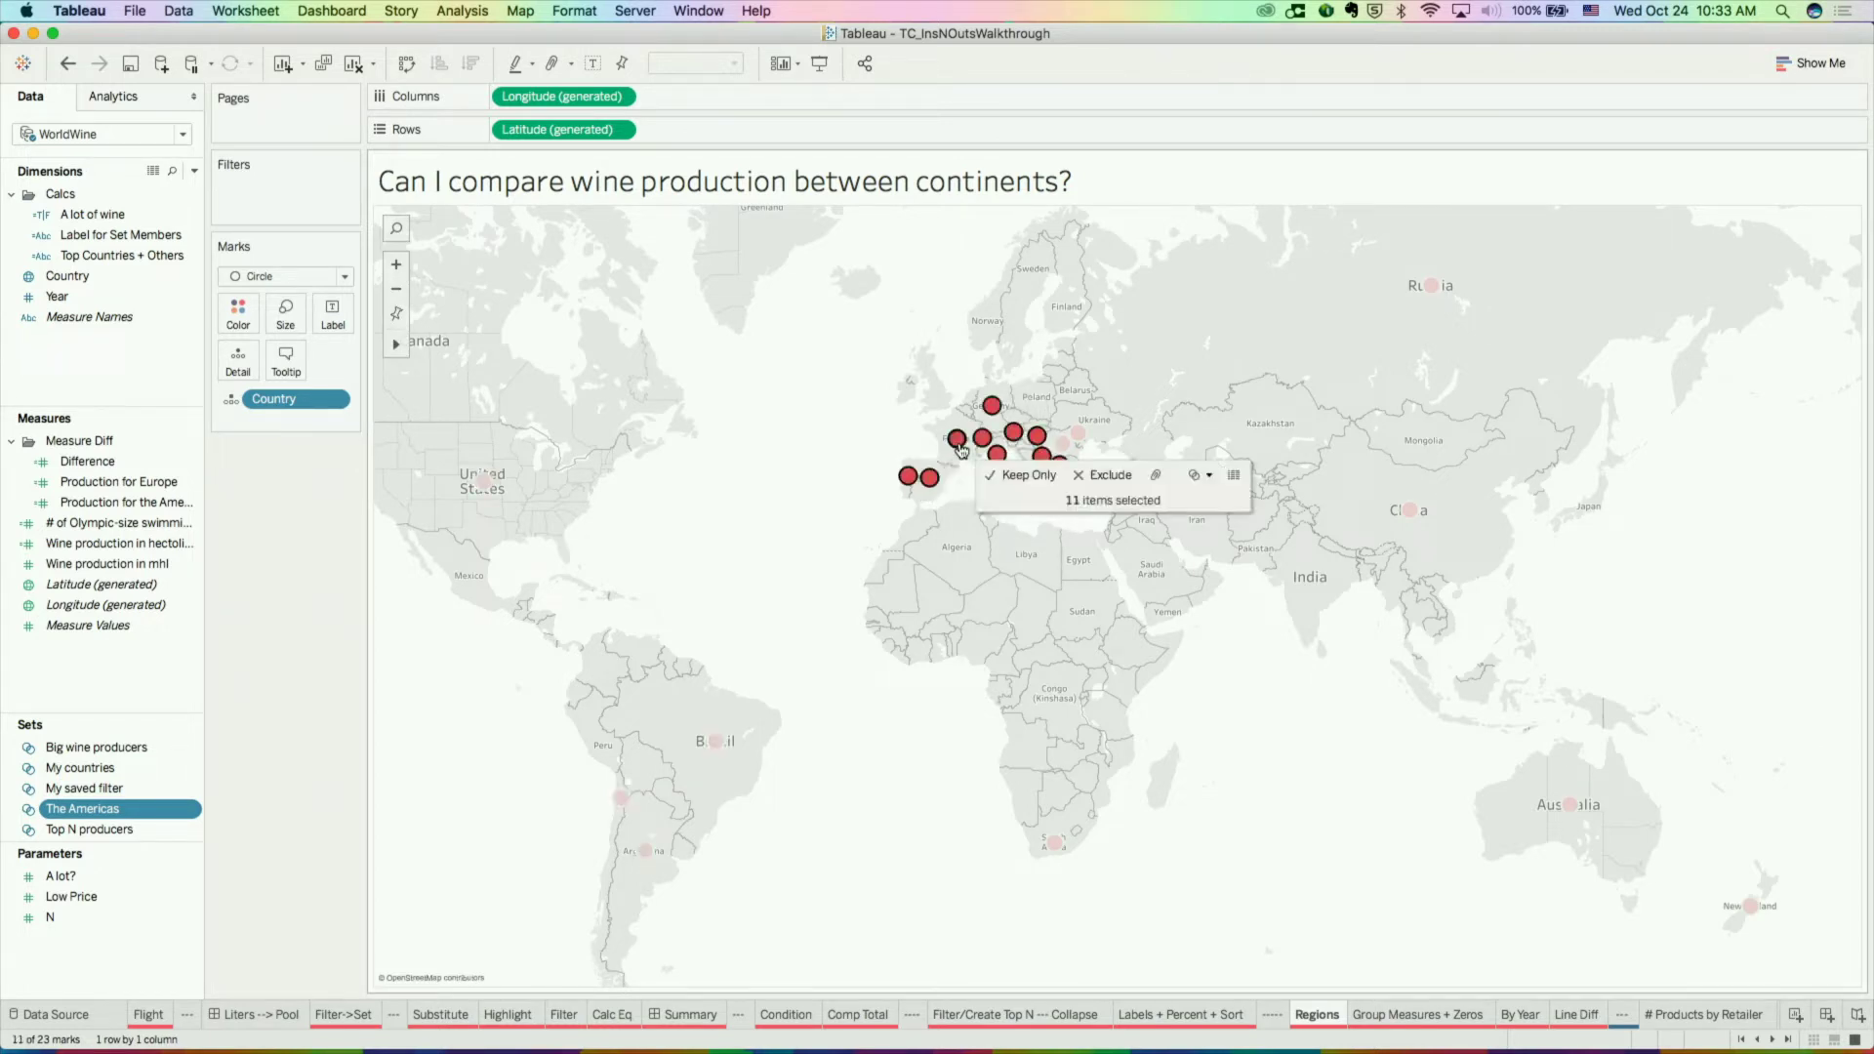
left_click(1200, 475)
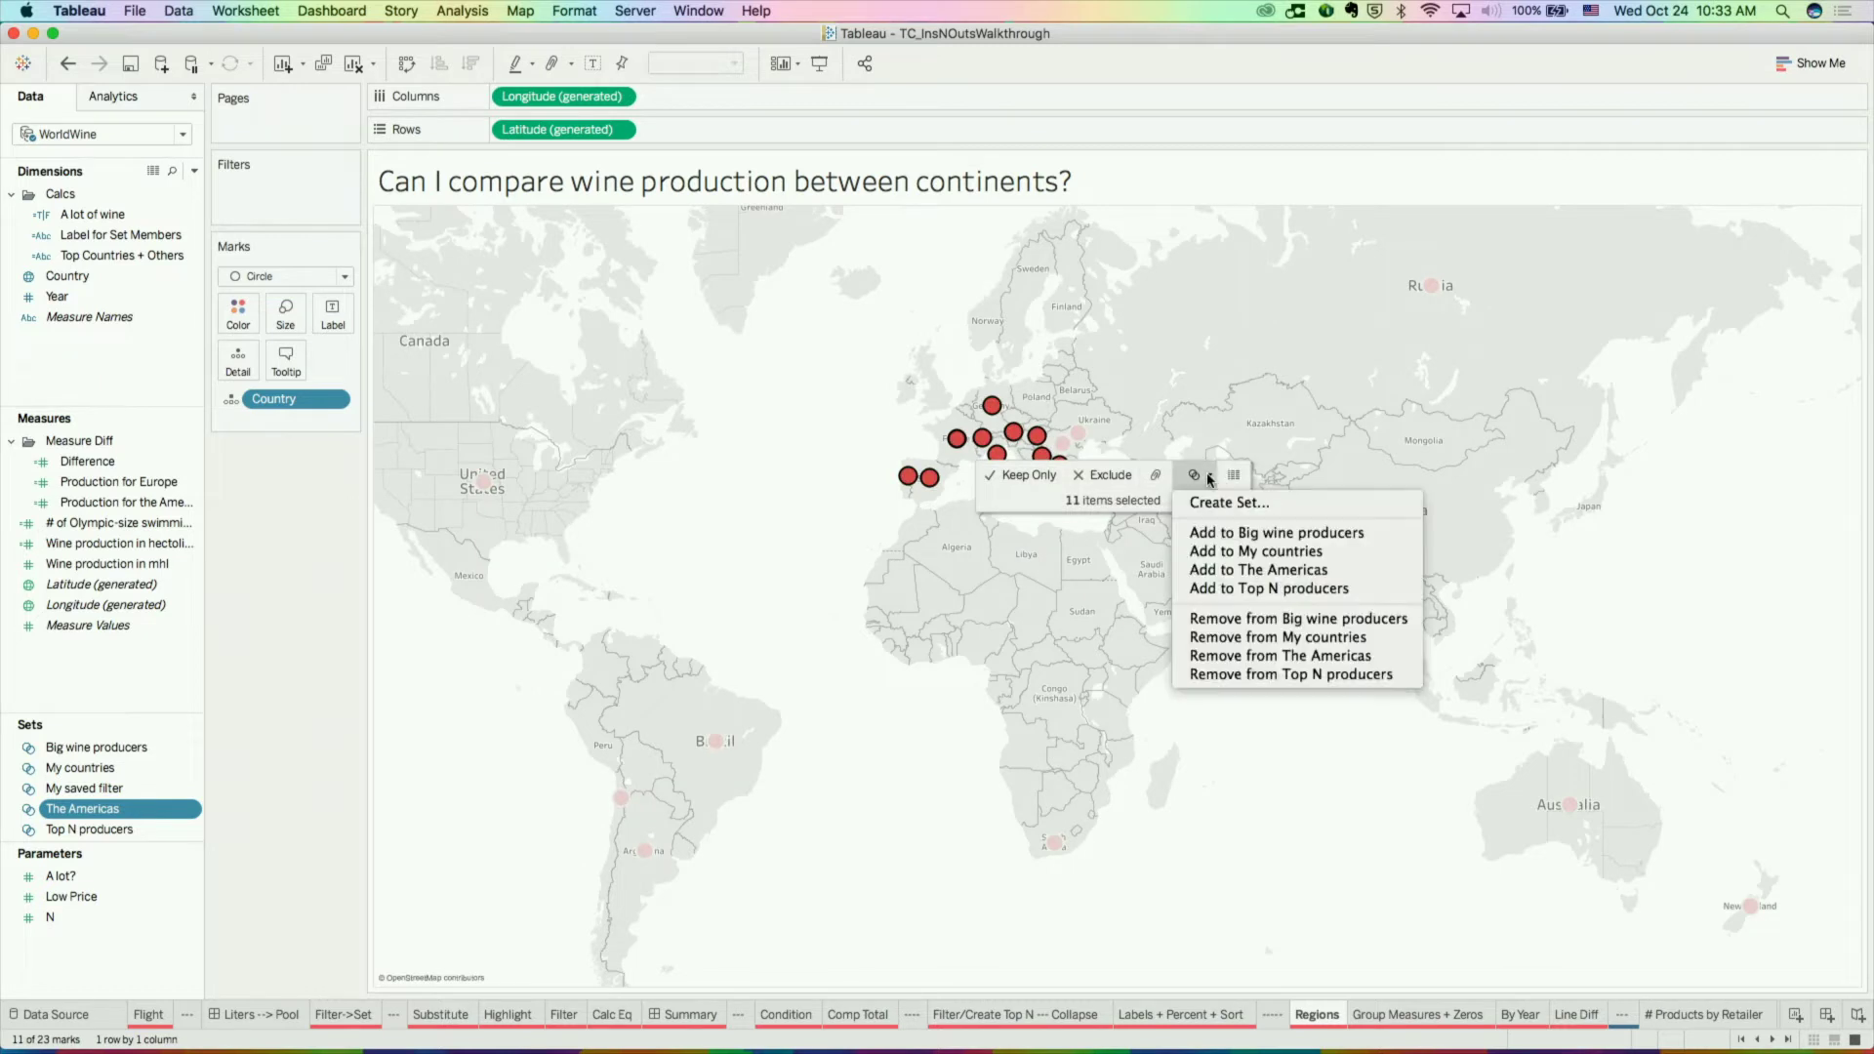
left_click(1242, 515)
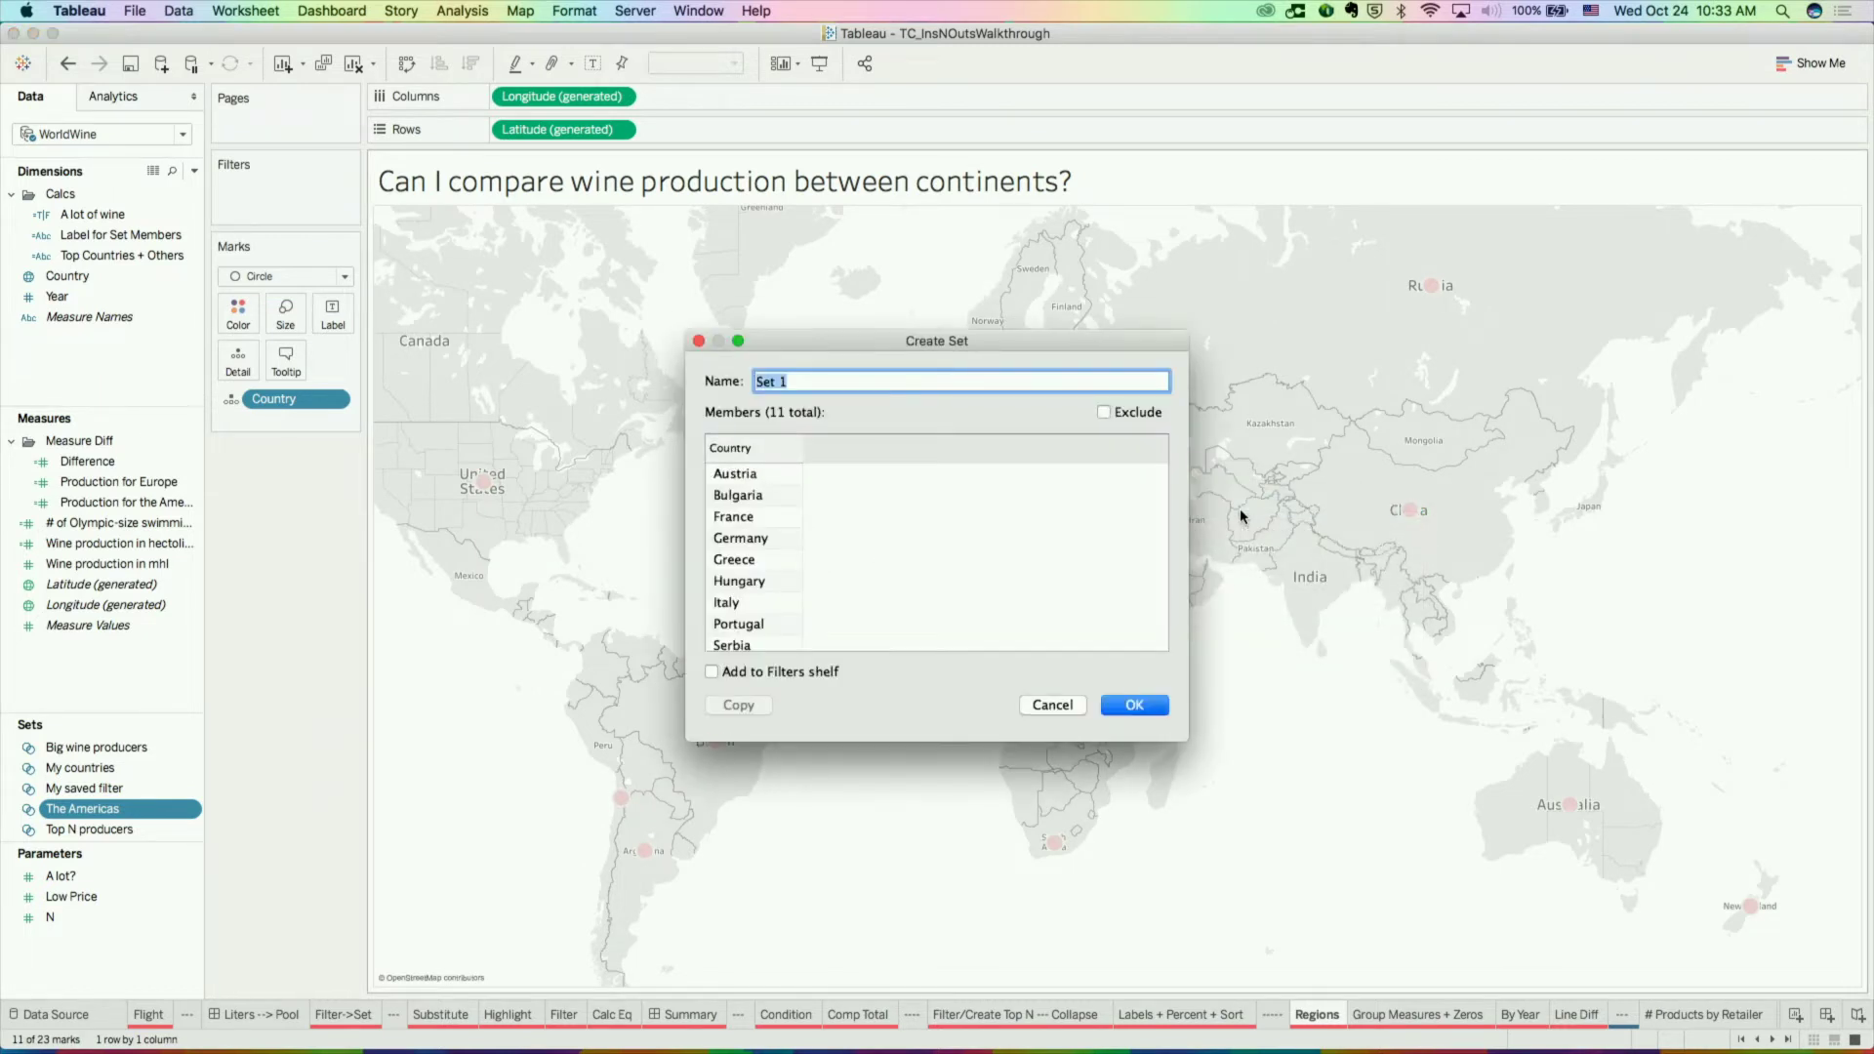
type("Europe")
left_click(1141, 709)
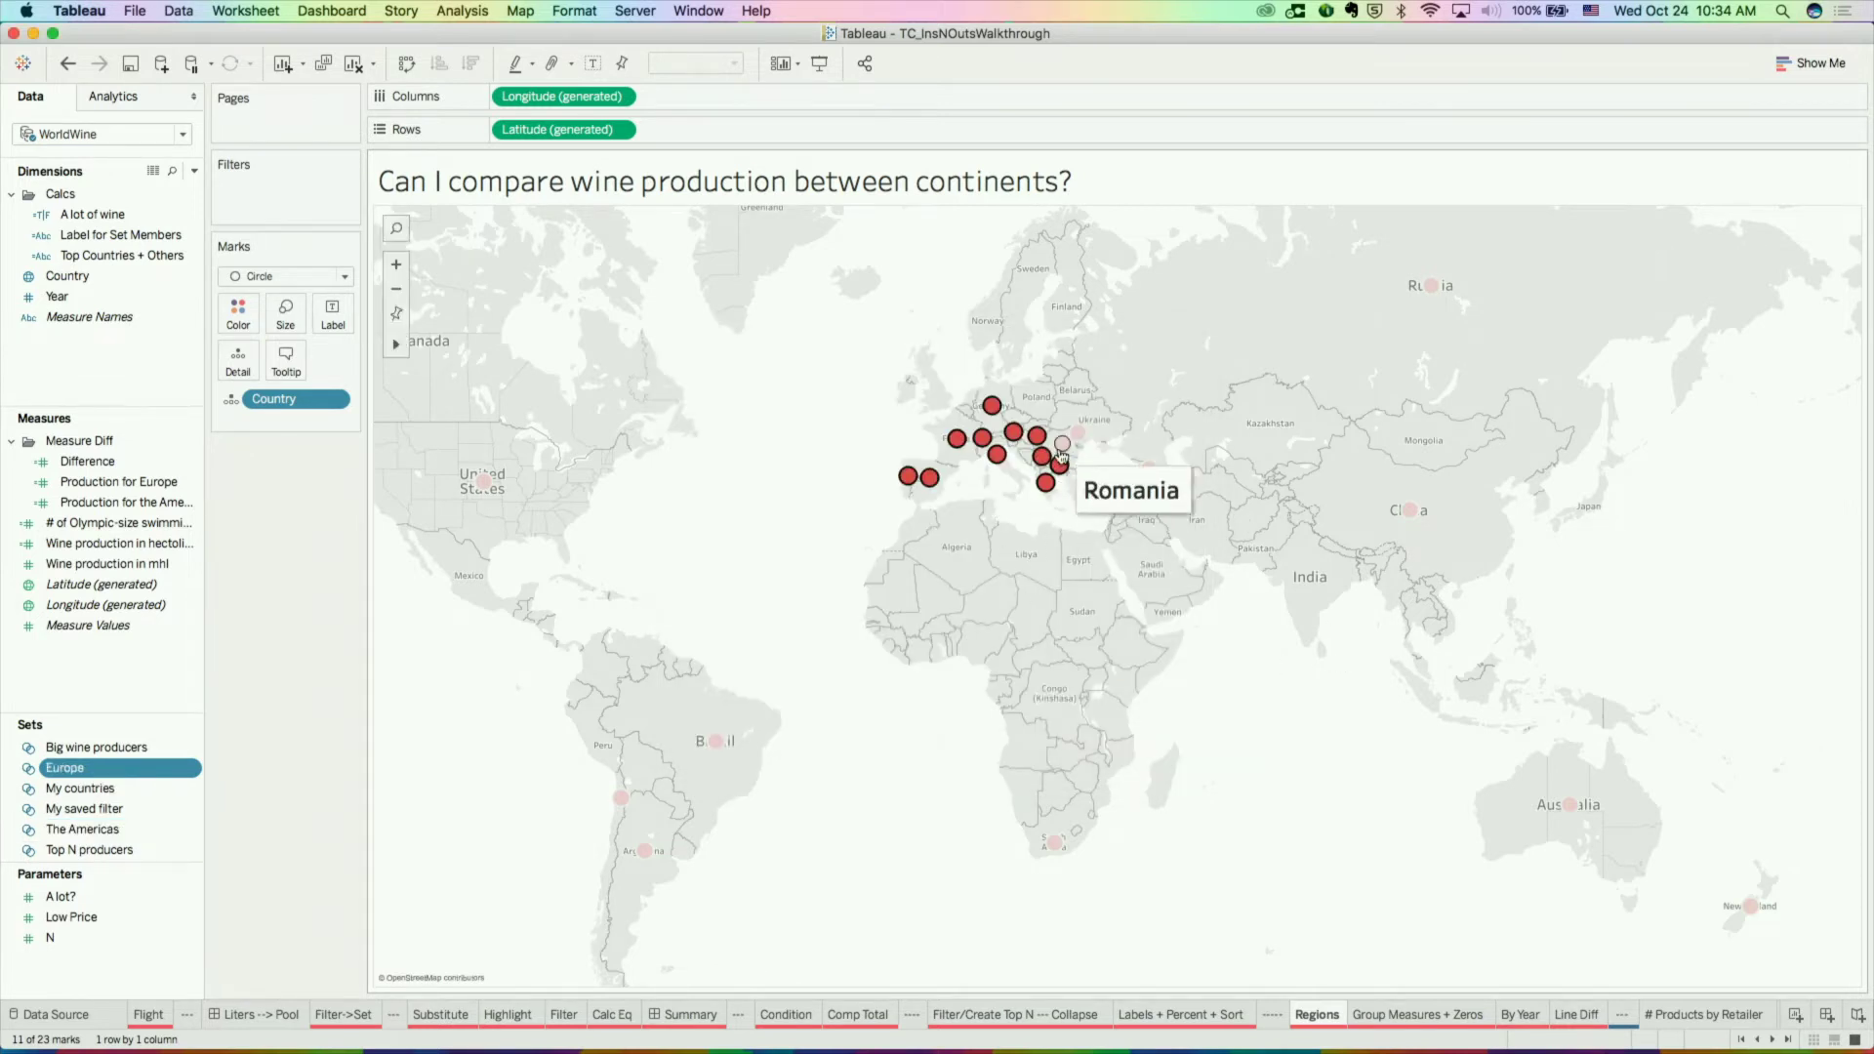
Step: Add the Romania mark to the Europe set
left_click(1061, 449)
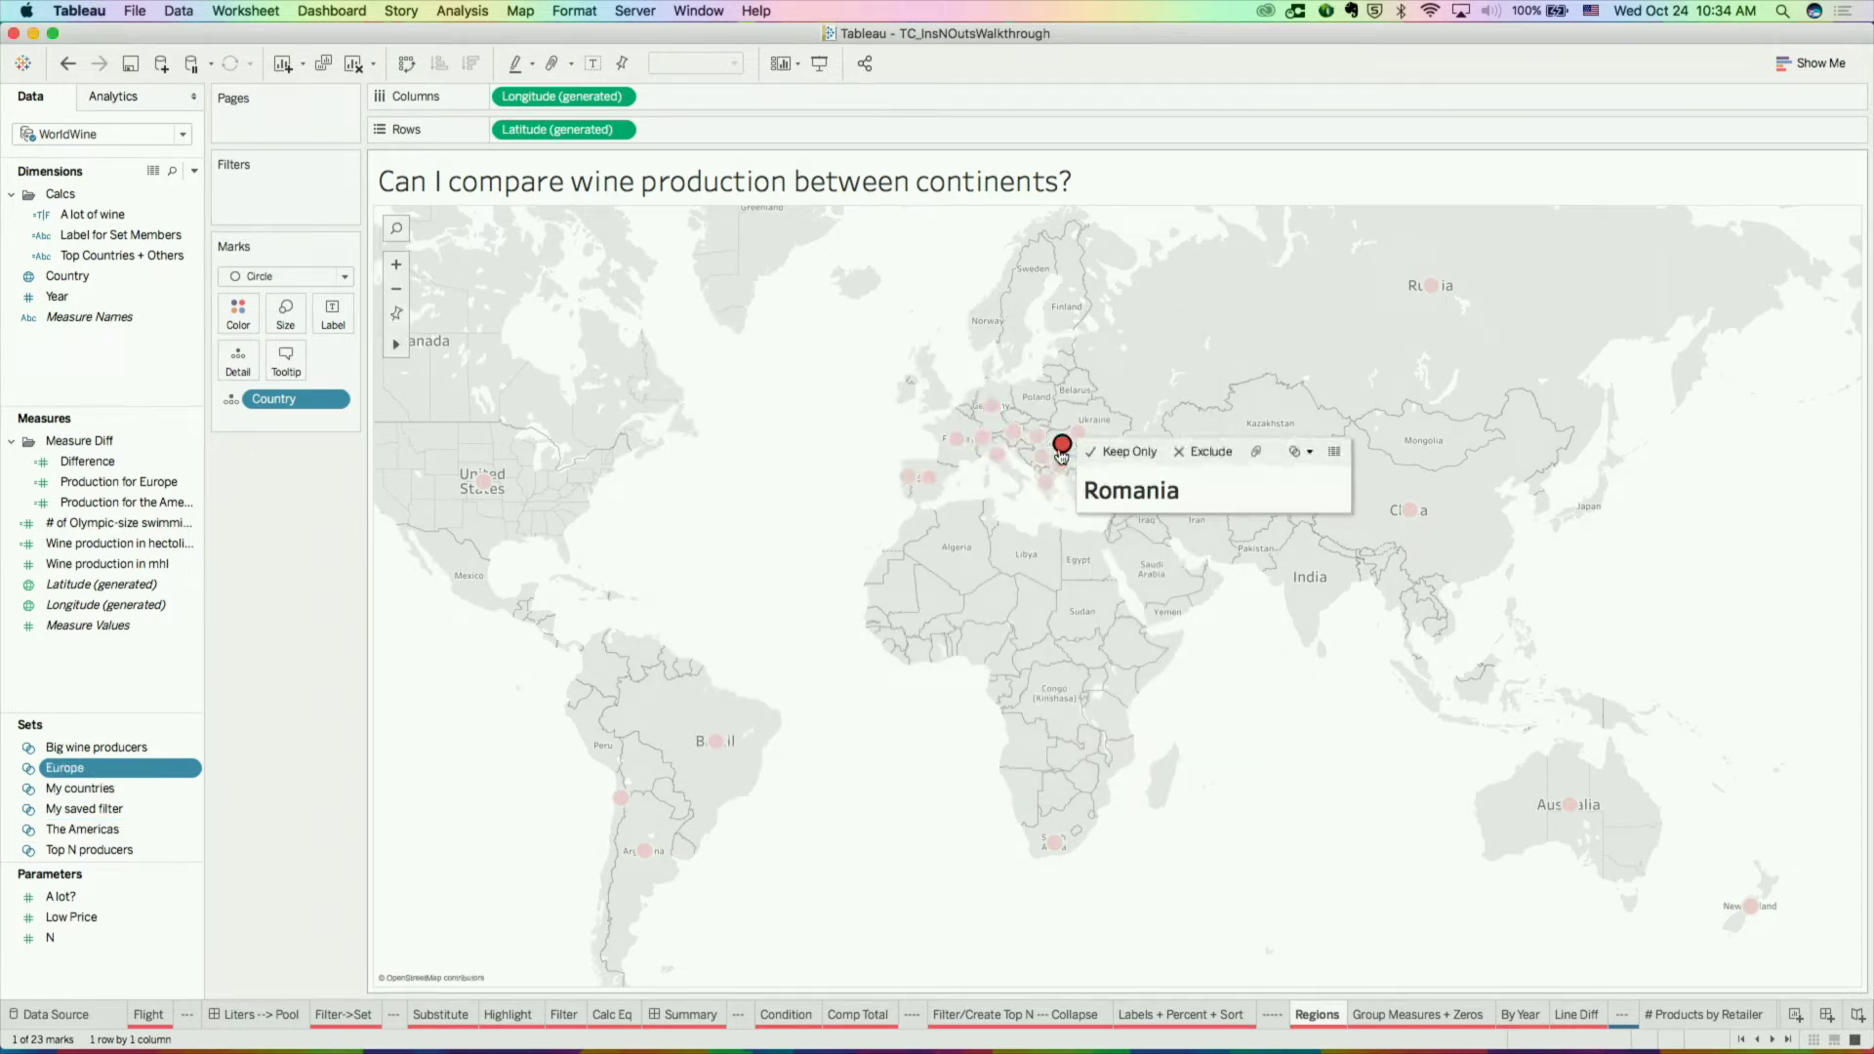
left_click(1298, 451)
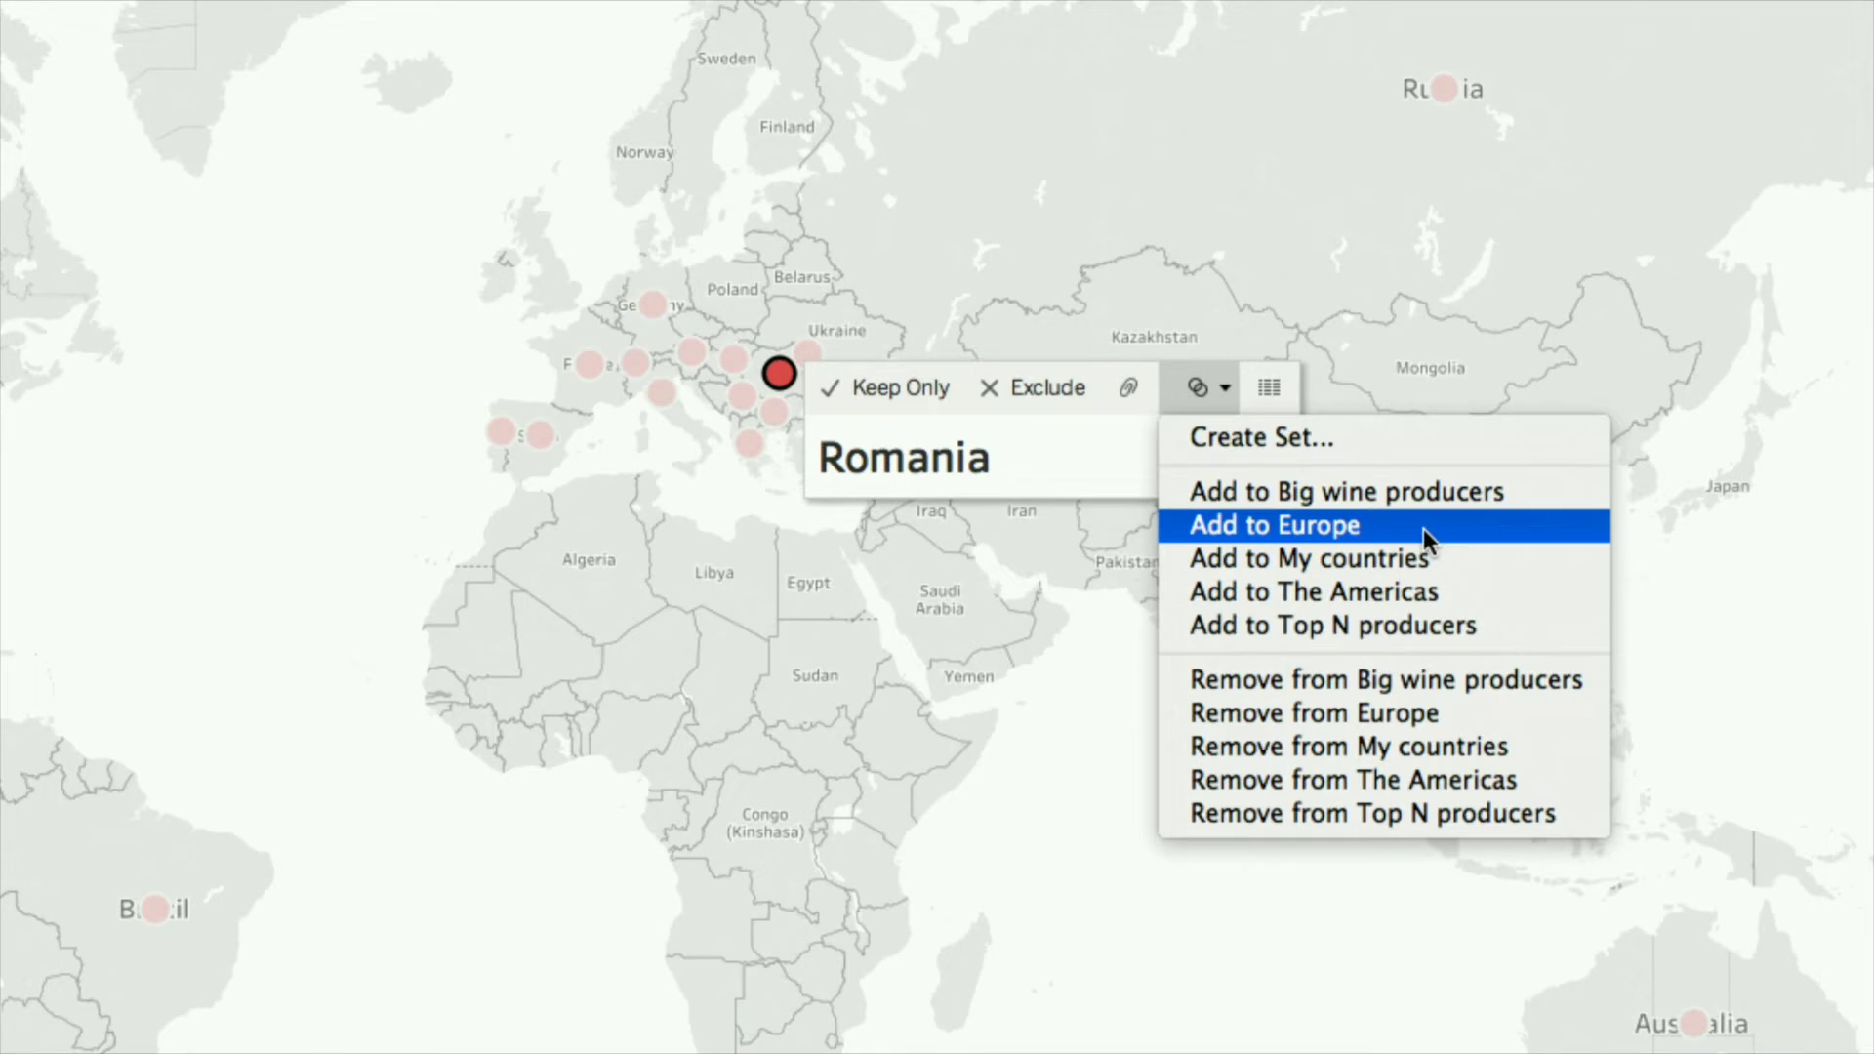
left_click(1423, 529)
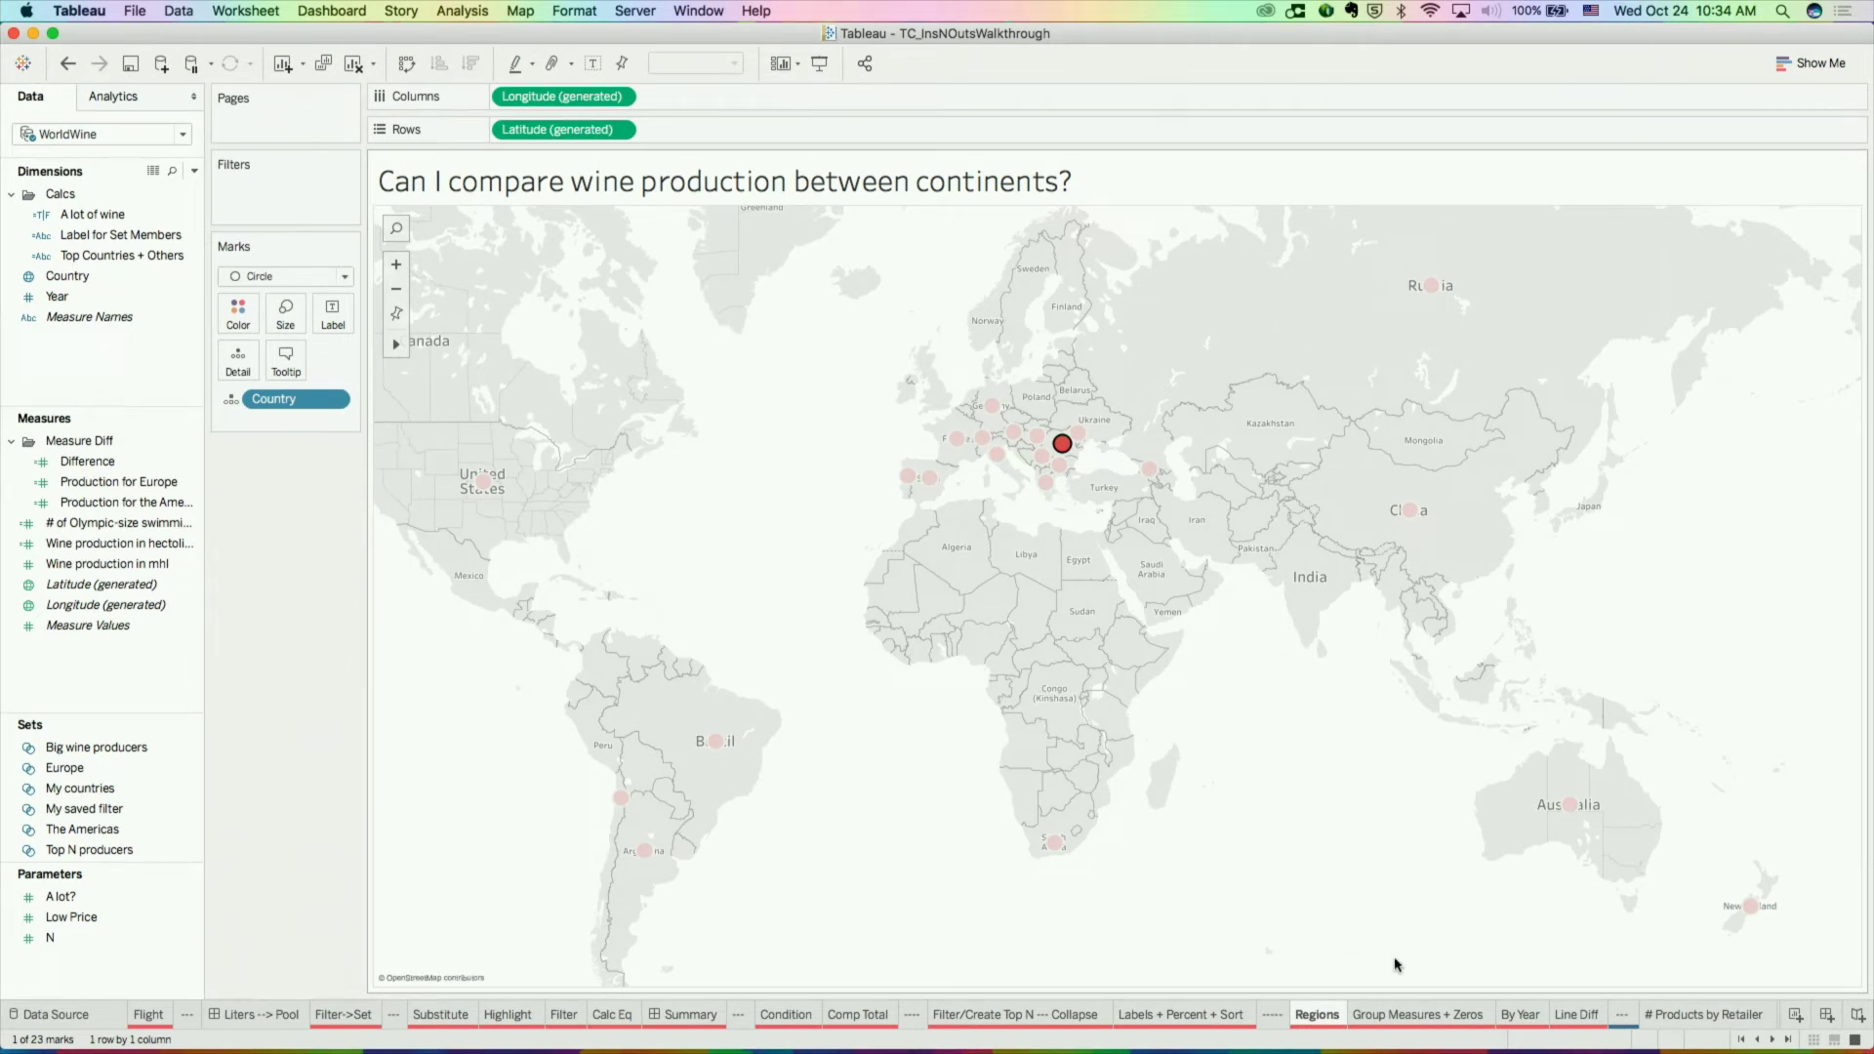
Step: On the Group Measures + Zeros sheet, show # of Olympic-size swimming pools as text for each country
left_click(1382, 1023)
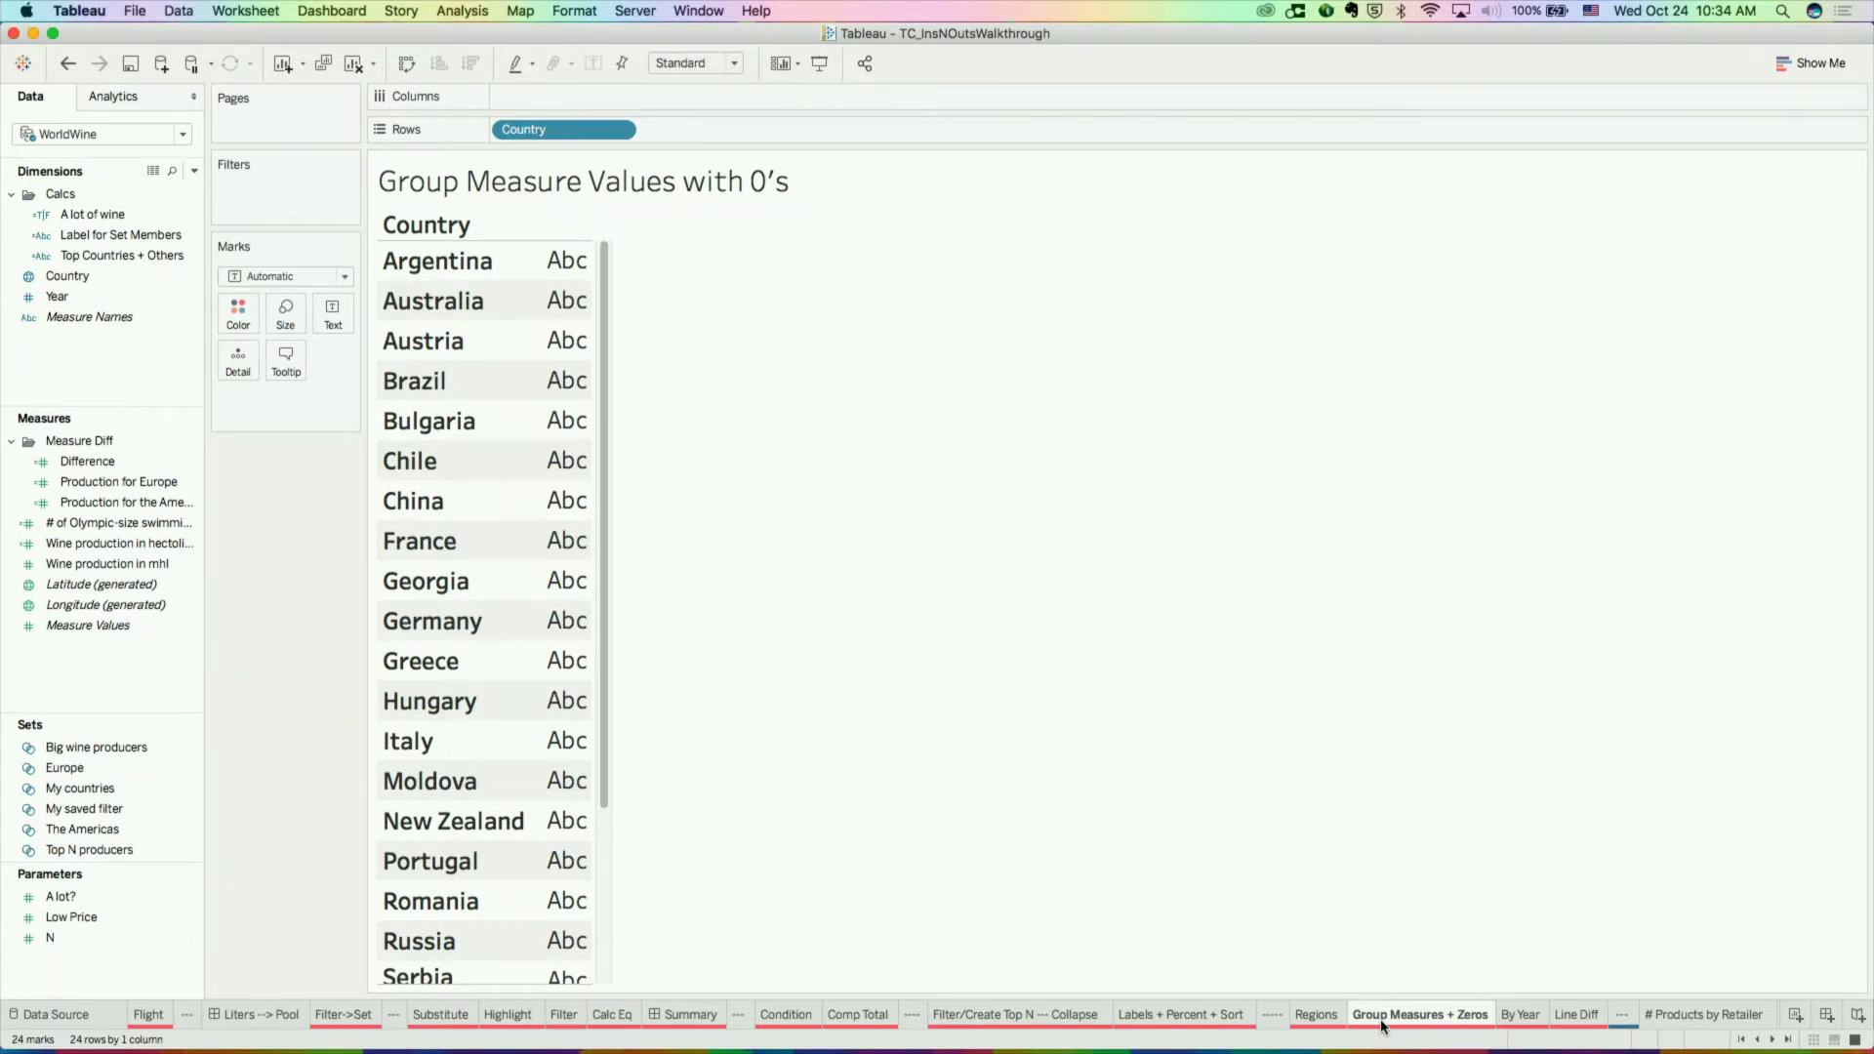
left_click(132, 528)
left_click_drag(132, 527, 328, 313)
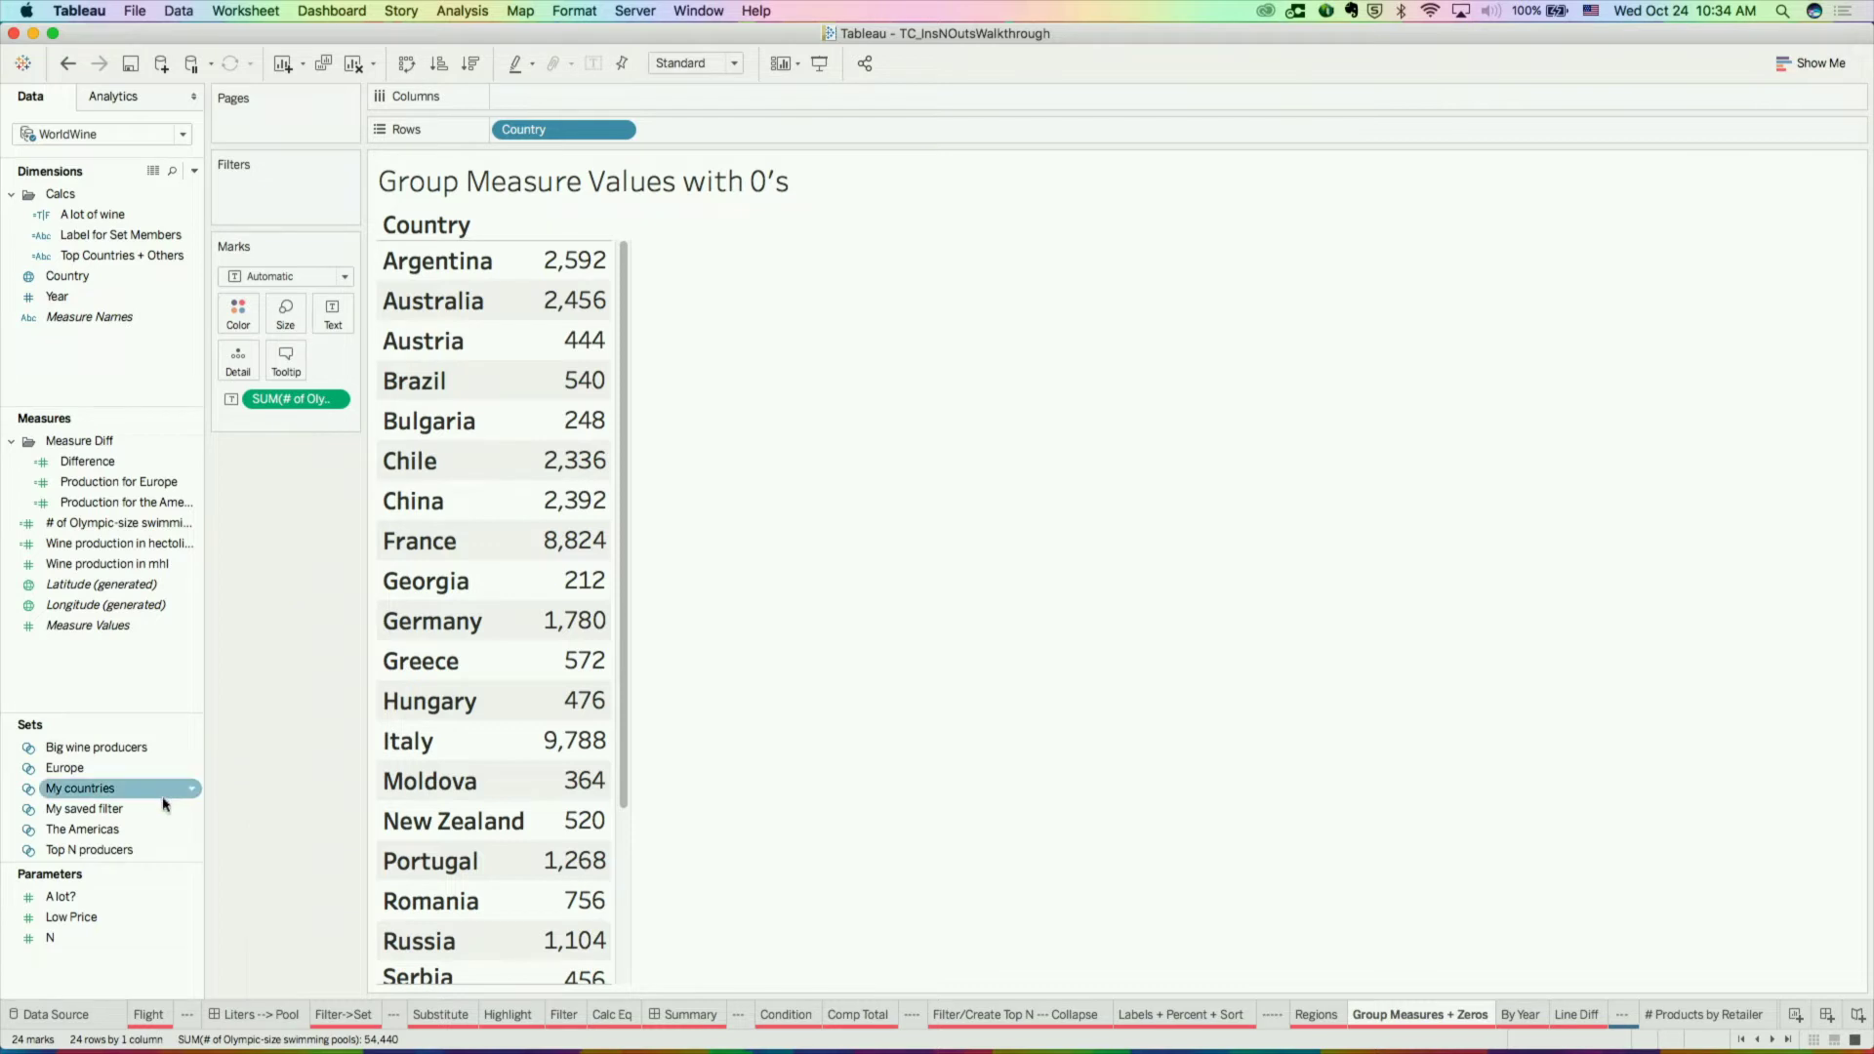
Step: Filter the country table by The Americas set, and remove that filter
left_click_drag(143, 834, 311, 196)
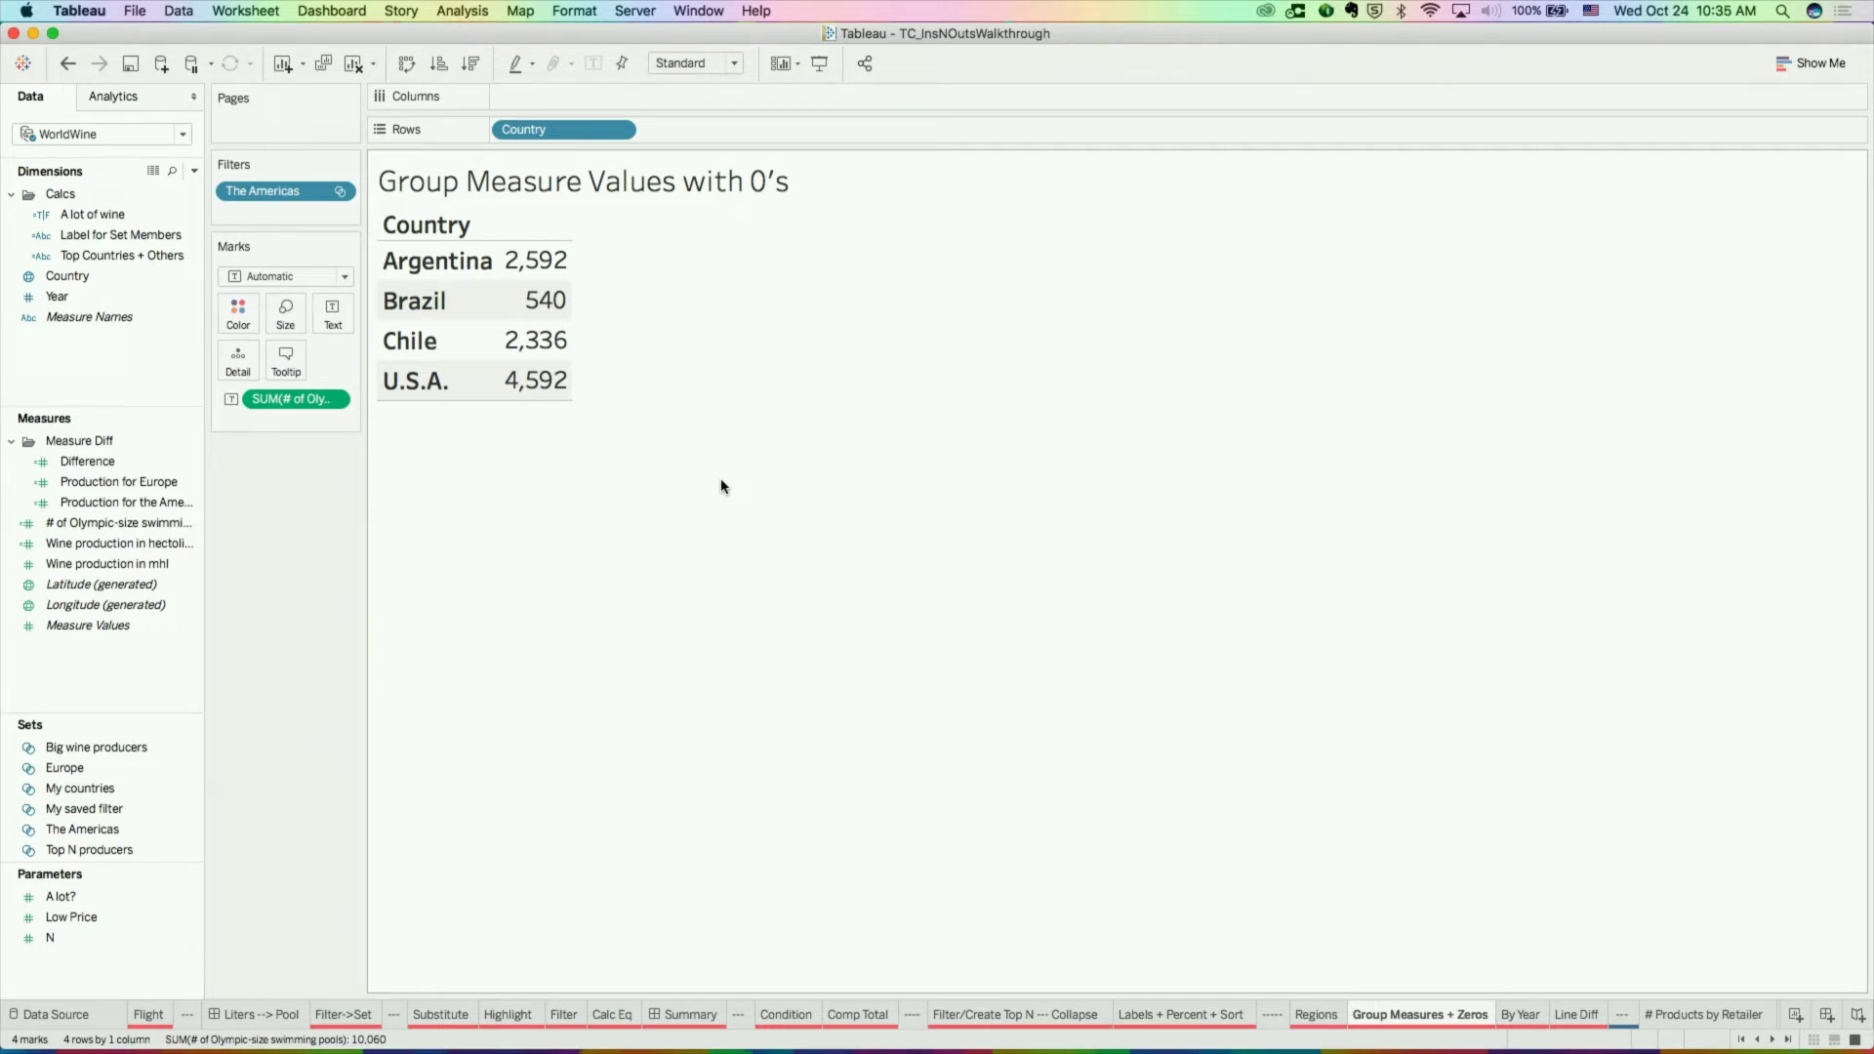
left_click_drag(297, 191, 314, 529)
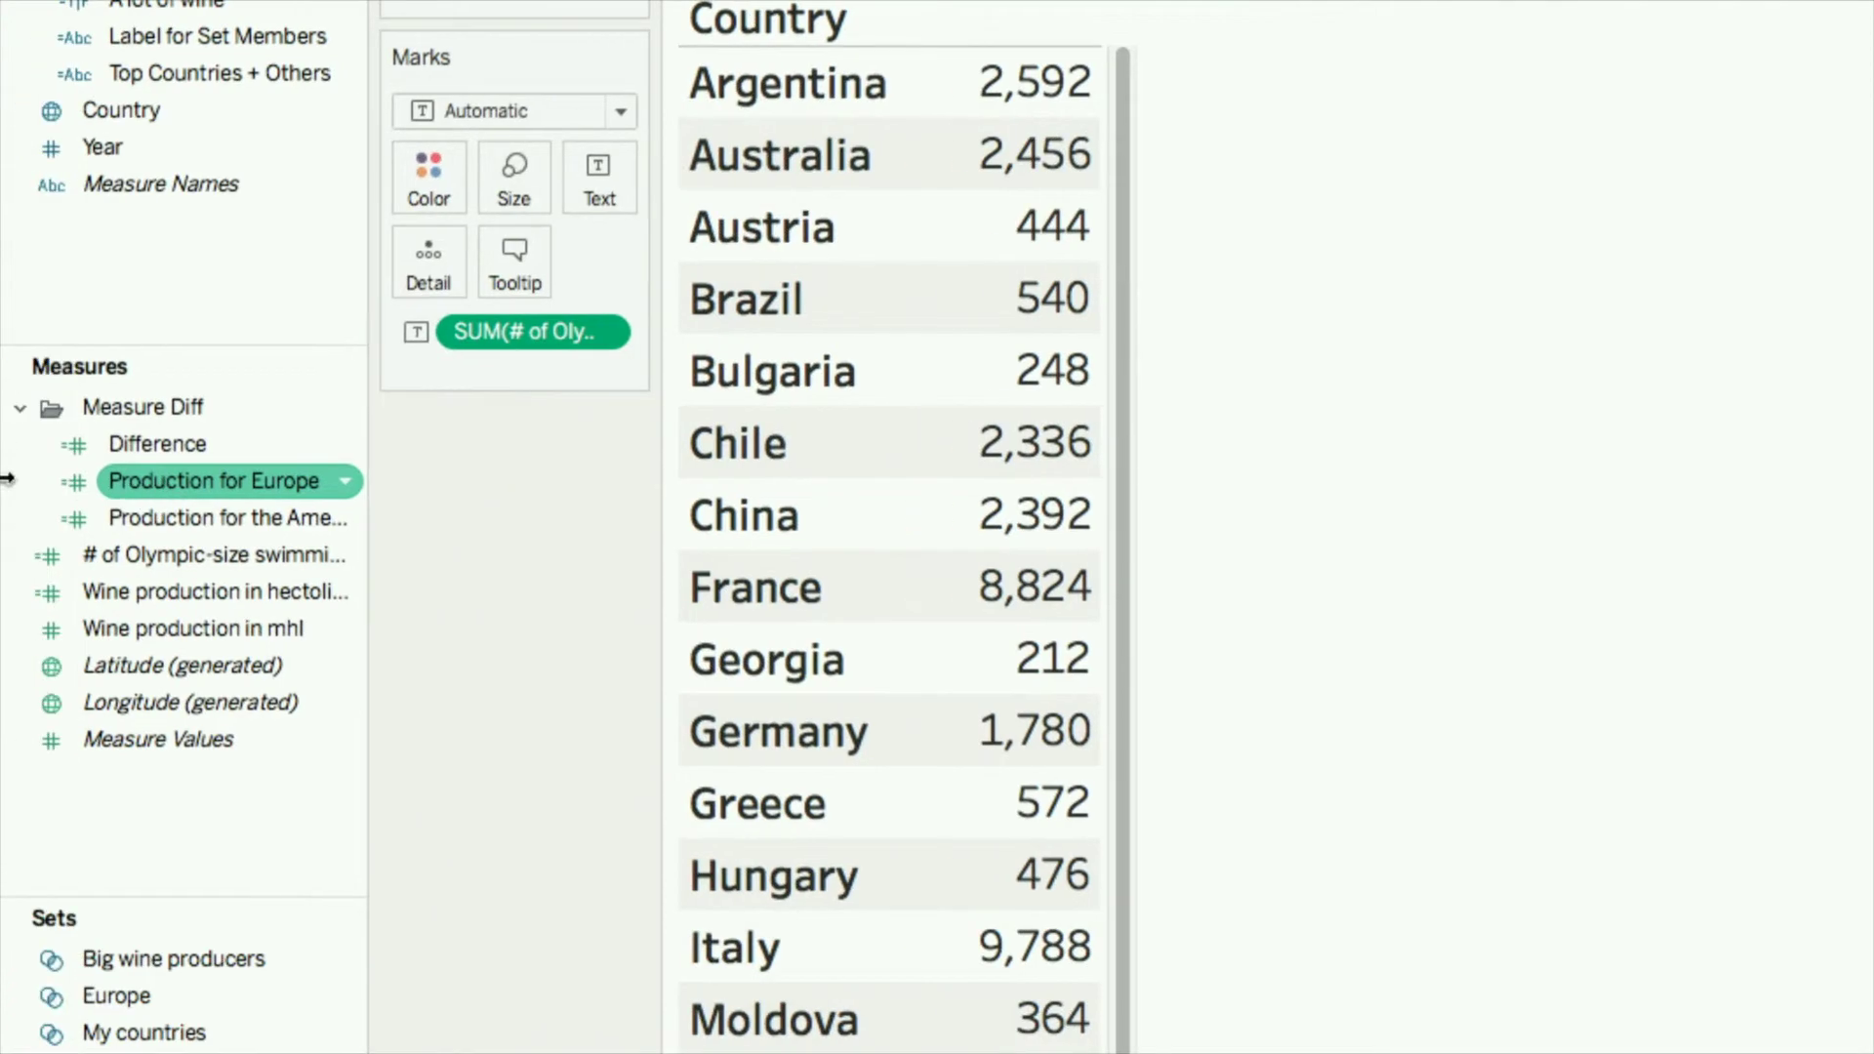
Step: Edit the Production for Europe calculation to contain only the uncommented formula if [Europe] then [# of Olympic-size swimming pools] else 0 end
left_click(343, 480)
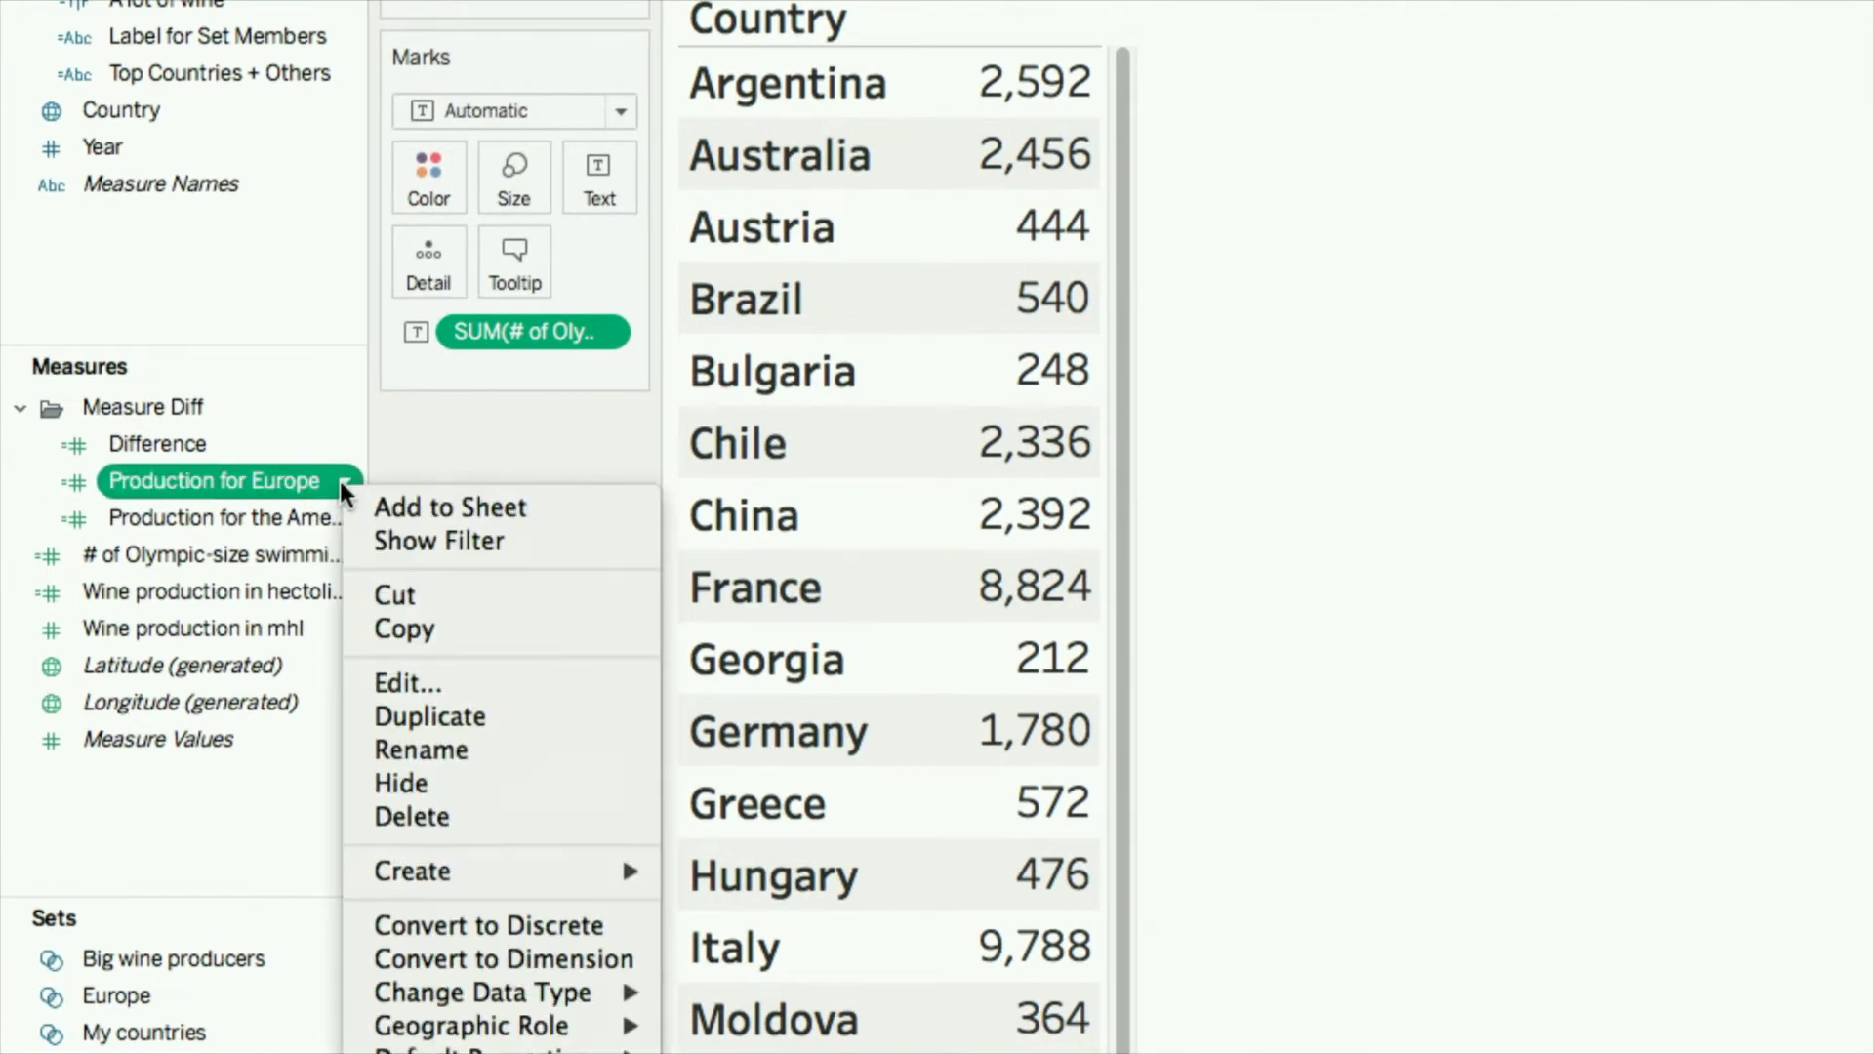
left_click(453, 683)
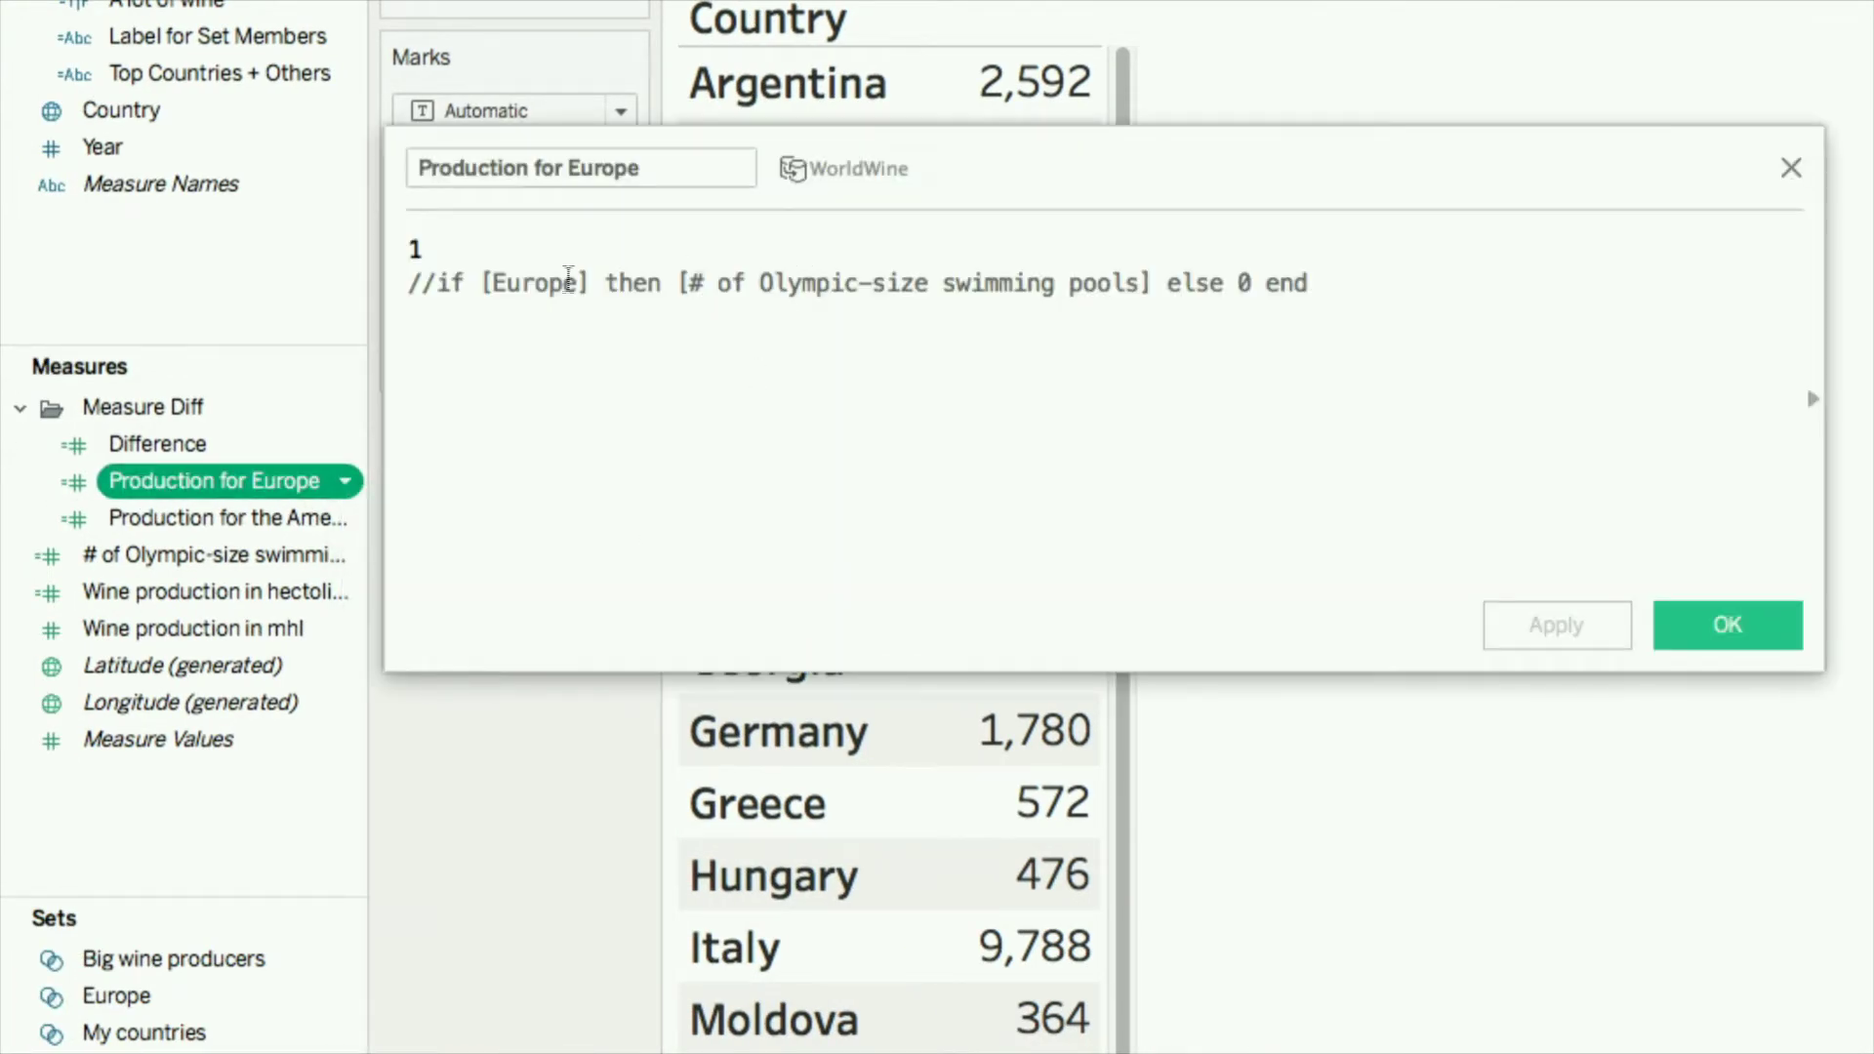
left_click(436, 283)
key("BackSpace")
key("BackSpace")
key("BackSpace")
key("BackSpace")
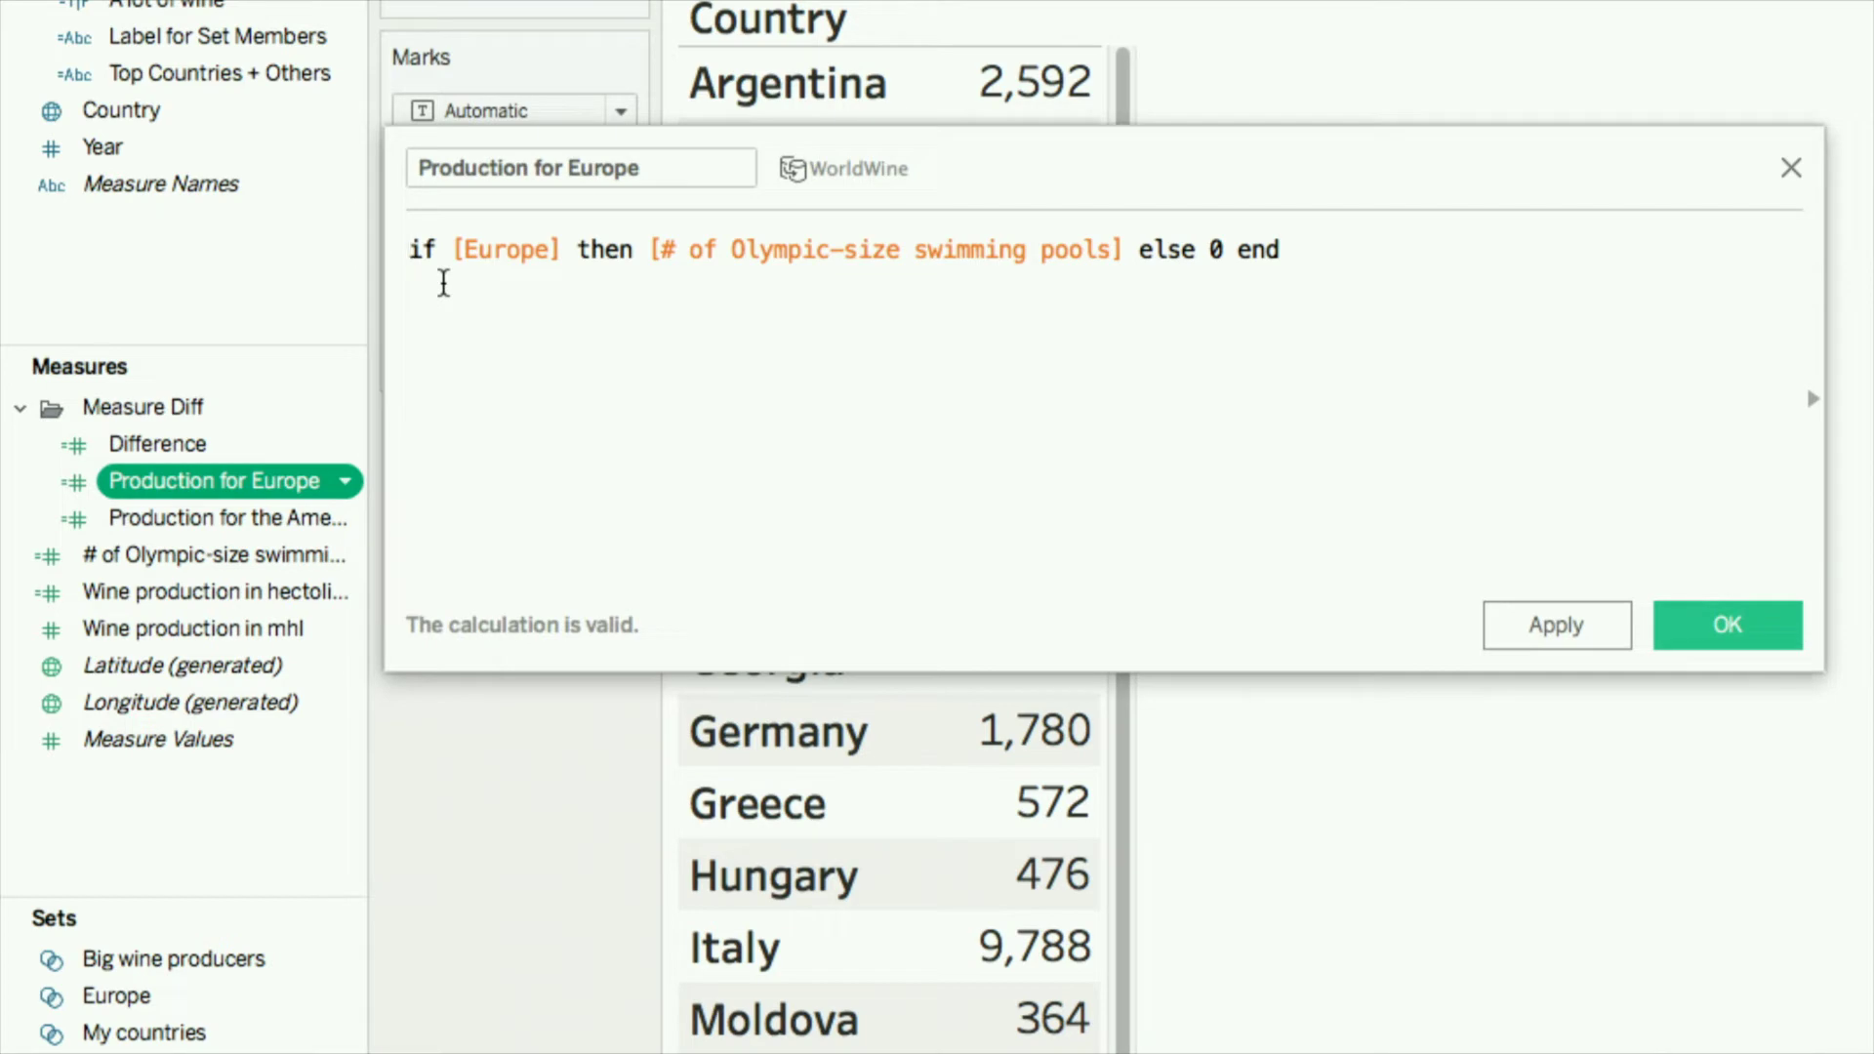
left_click(1756, 618)
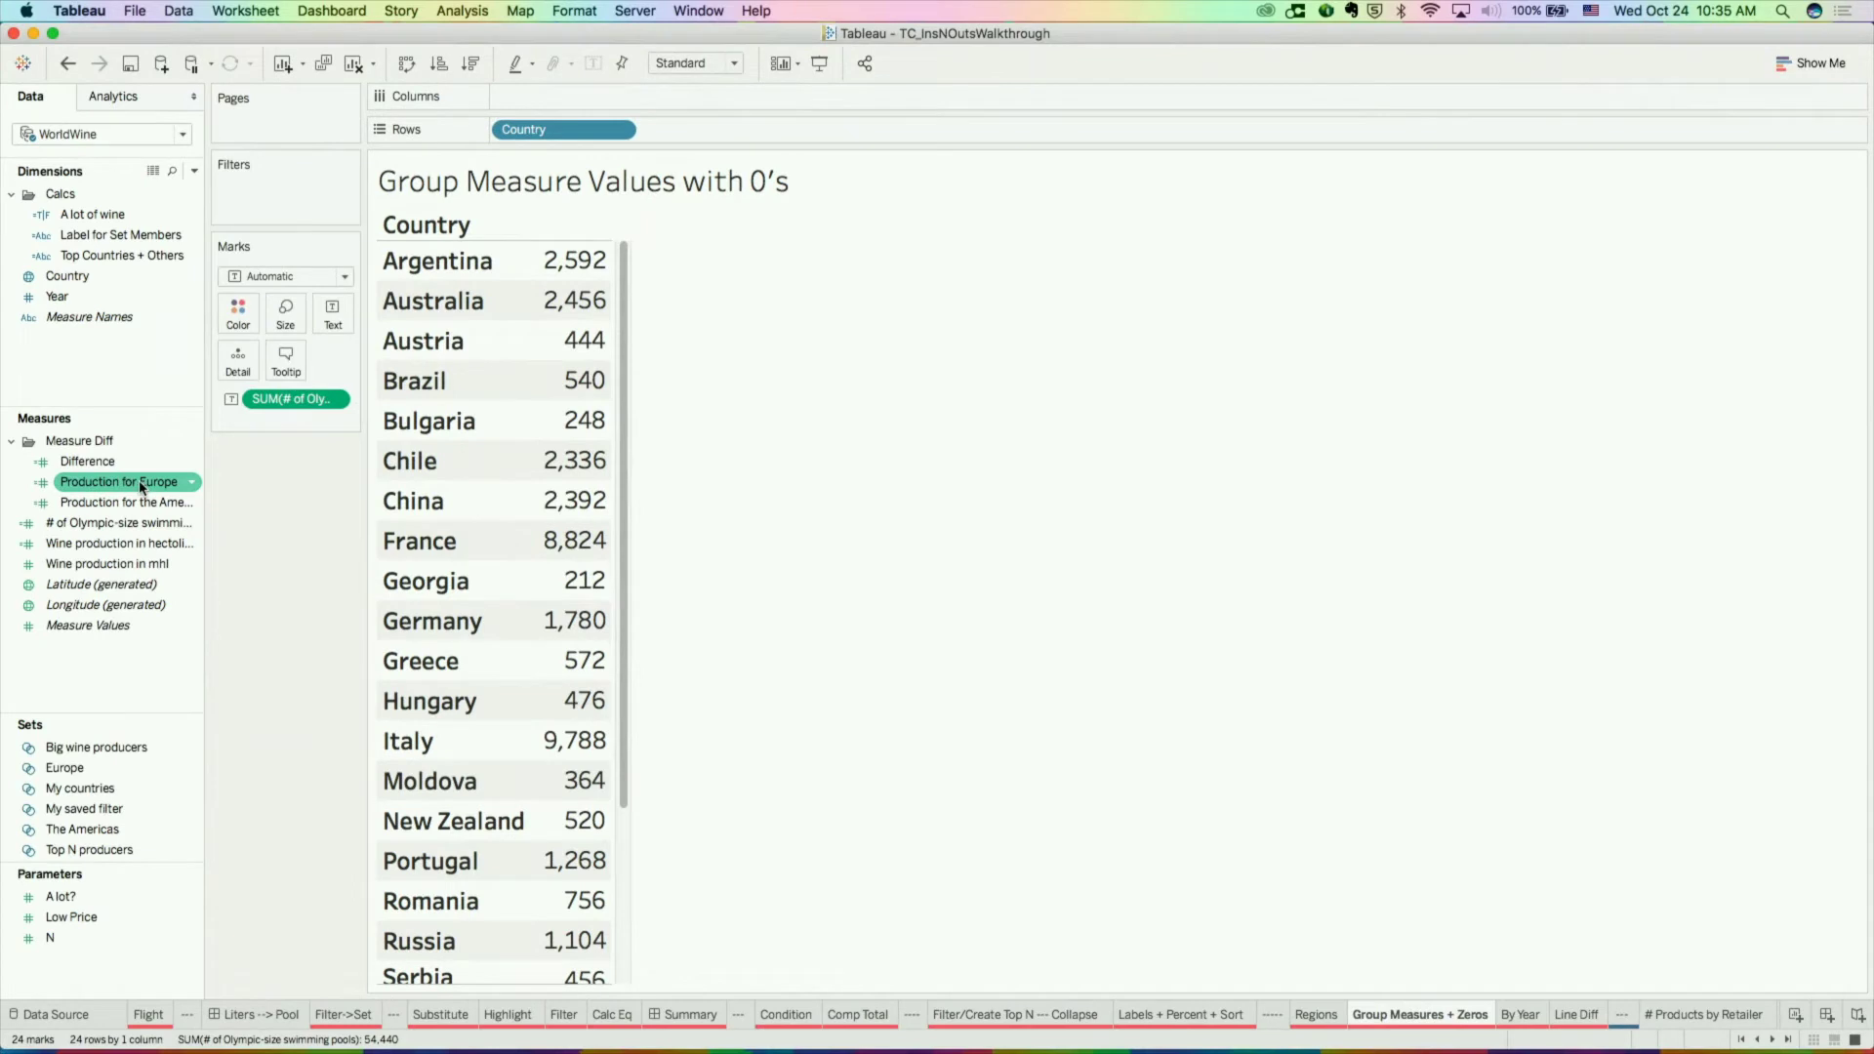
Step: Replace the measure displayed in the country table with Production for Europe
left_click_drag(207, 480, 515, 353)
left_click_drag(295, 408, 295, 402)
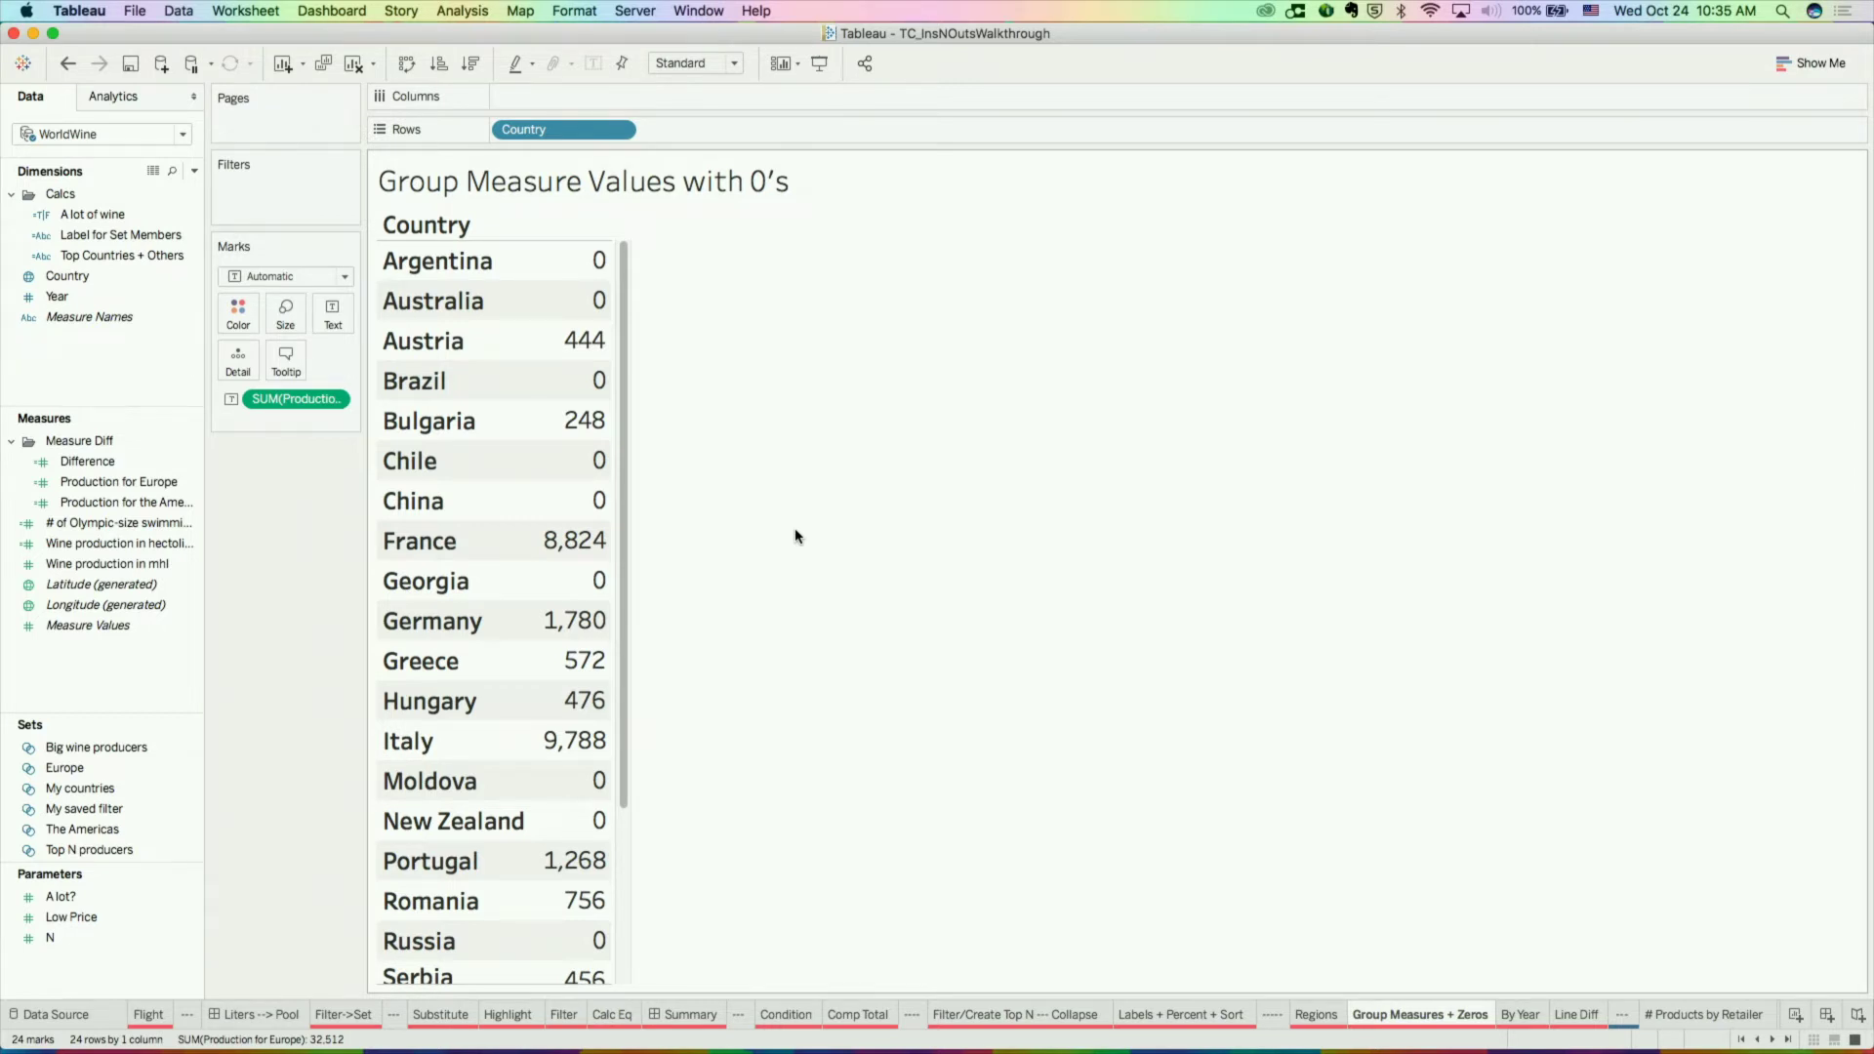
Step: Edit the Production for the Americas calculation to contain only the uncommented formula if [The Americas] then [# of Olympic-size swimming pools] else 0 end
left_click(196, 504)
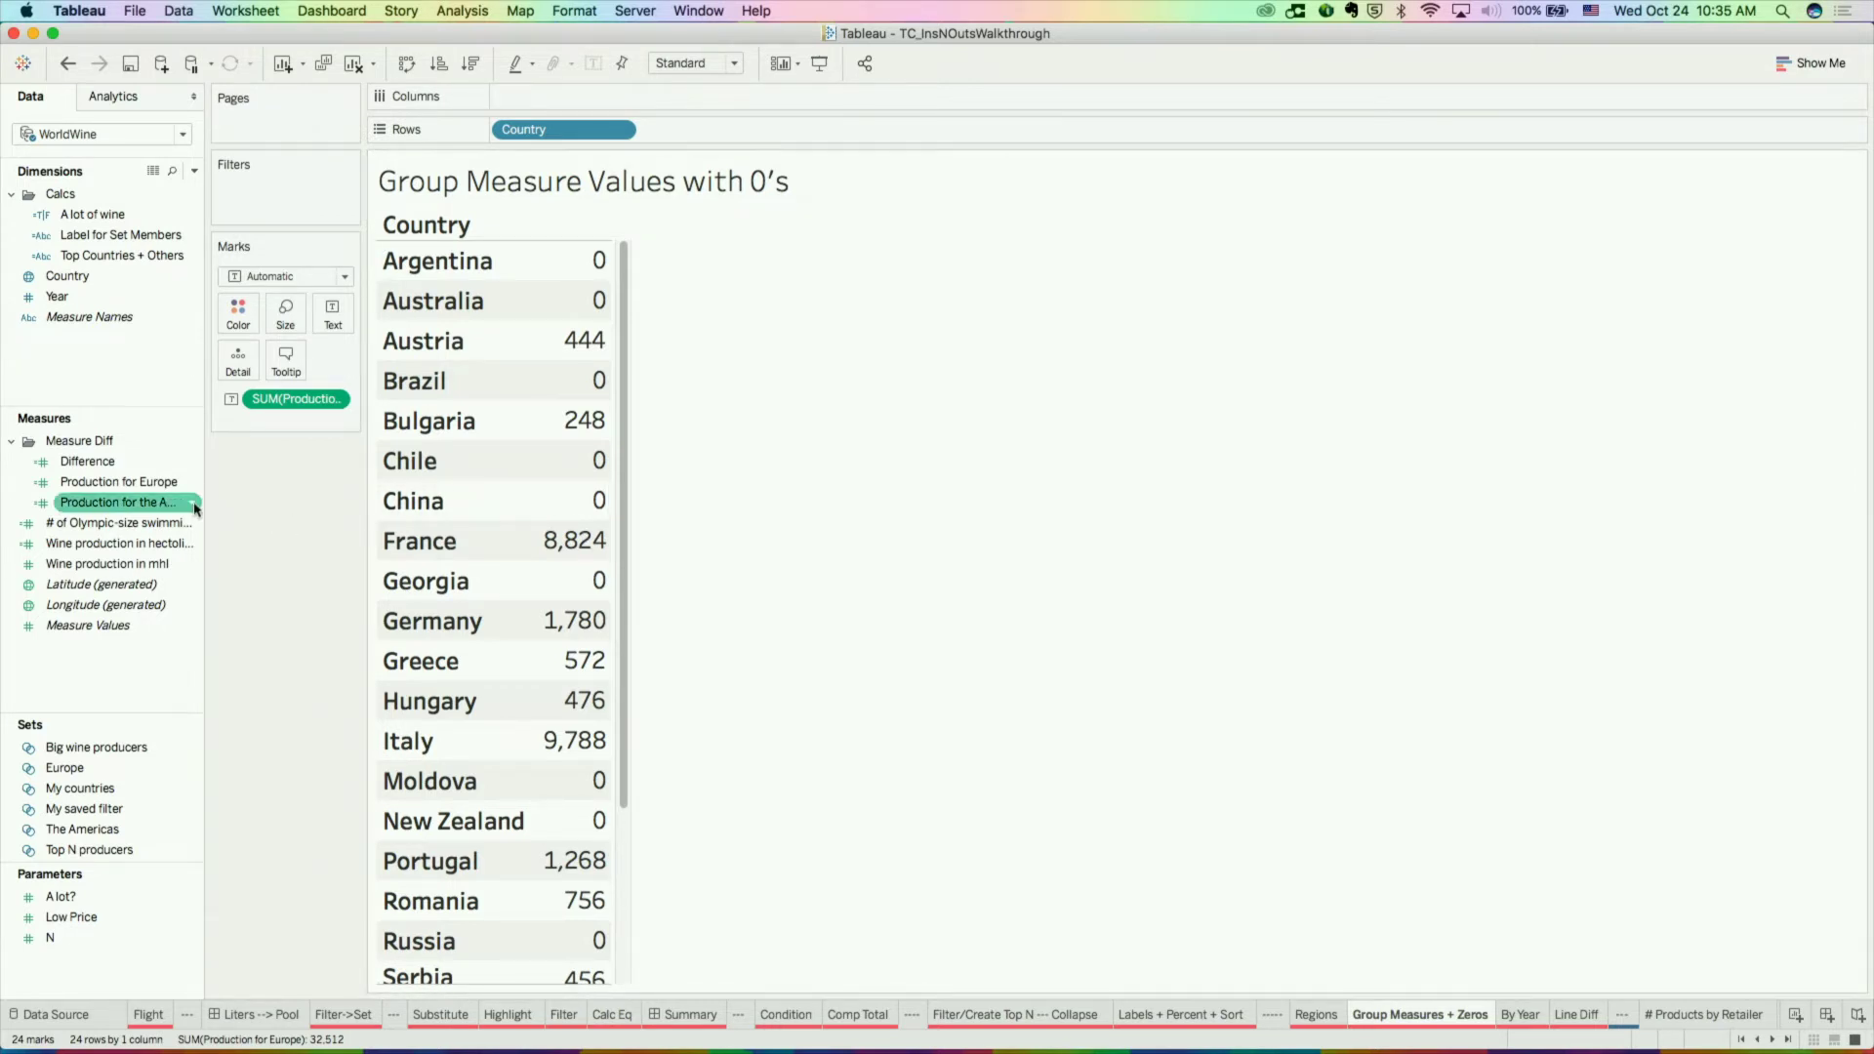
left_click(195, 504)
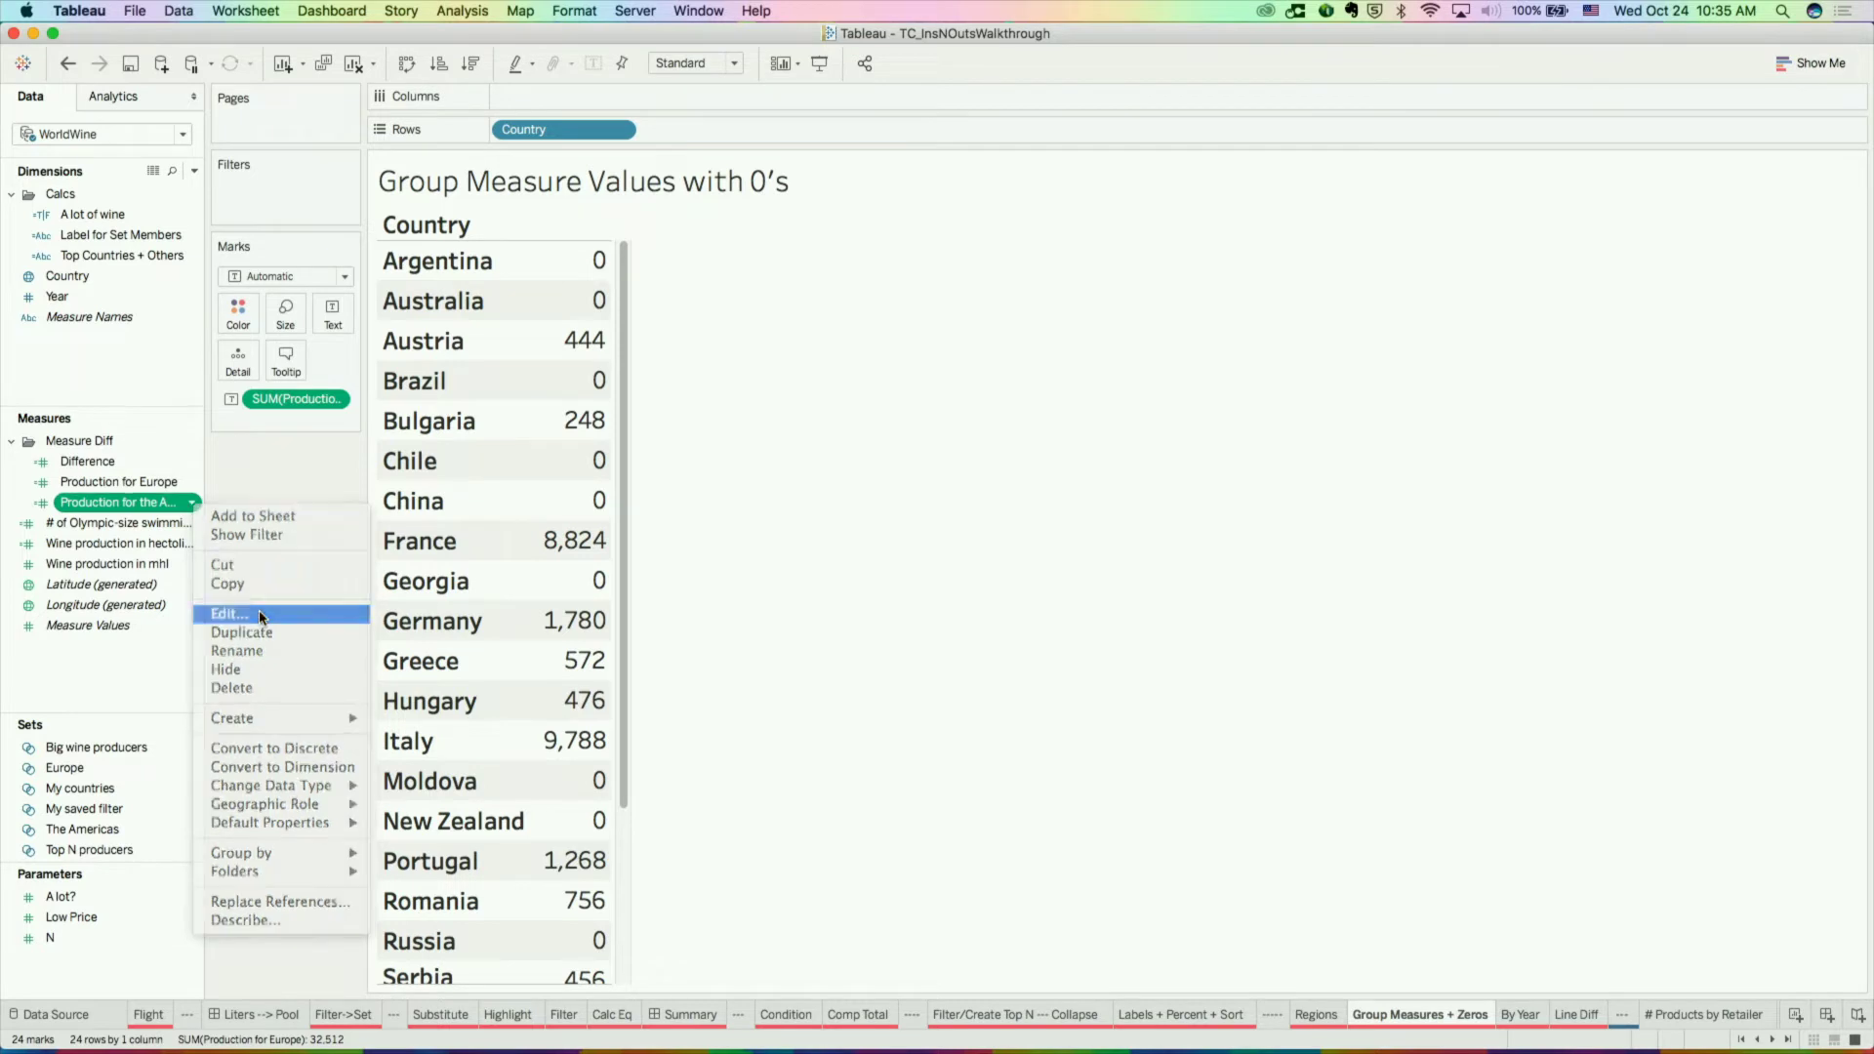
left_click(230, 615)
left_click(244, 372)
key("BackSpace")
key("BackSpace")
key("BackSpace")
key("BackSpace")
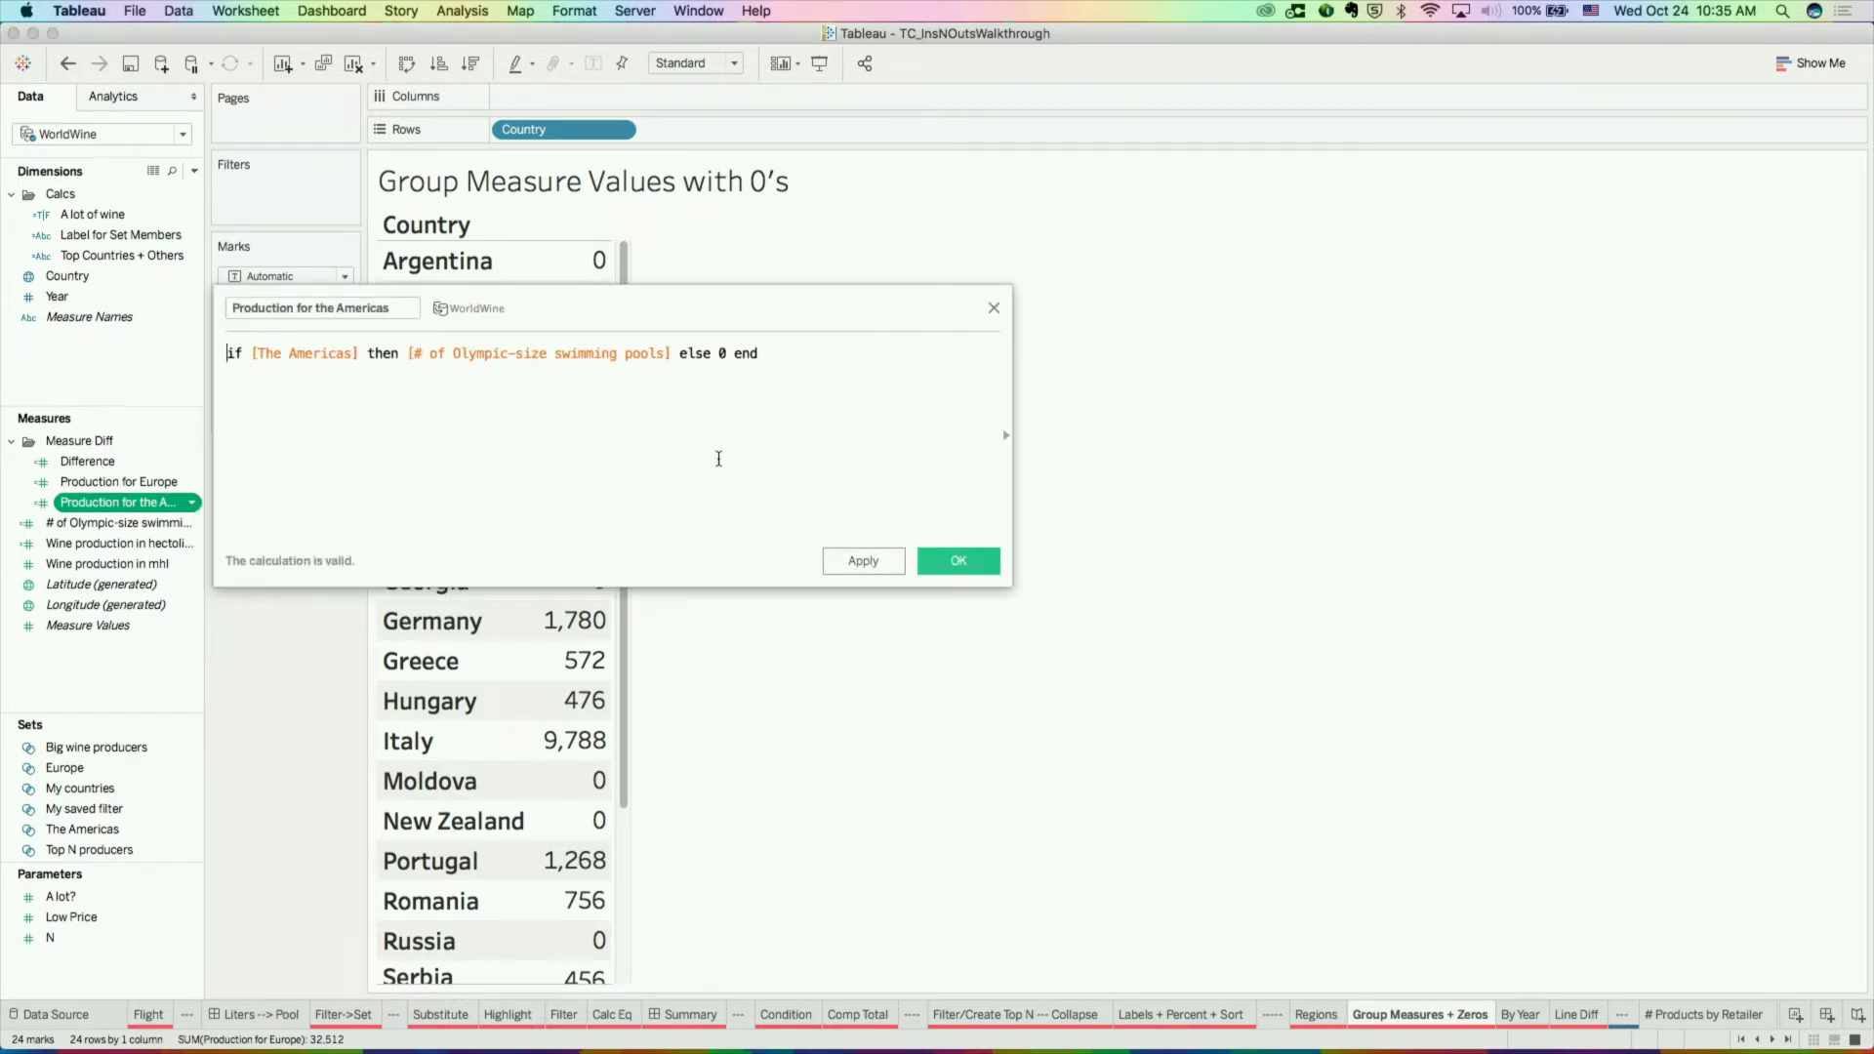
left_click(977, 559)
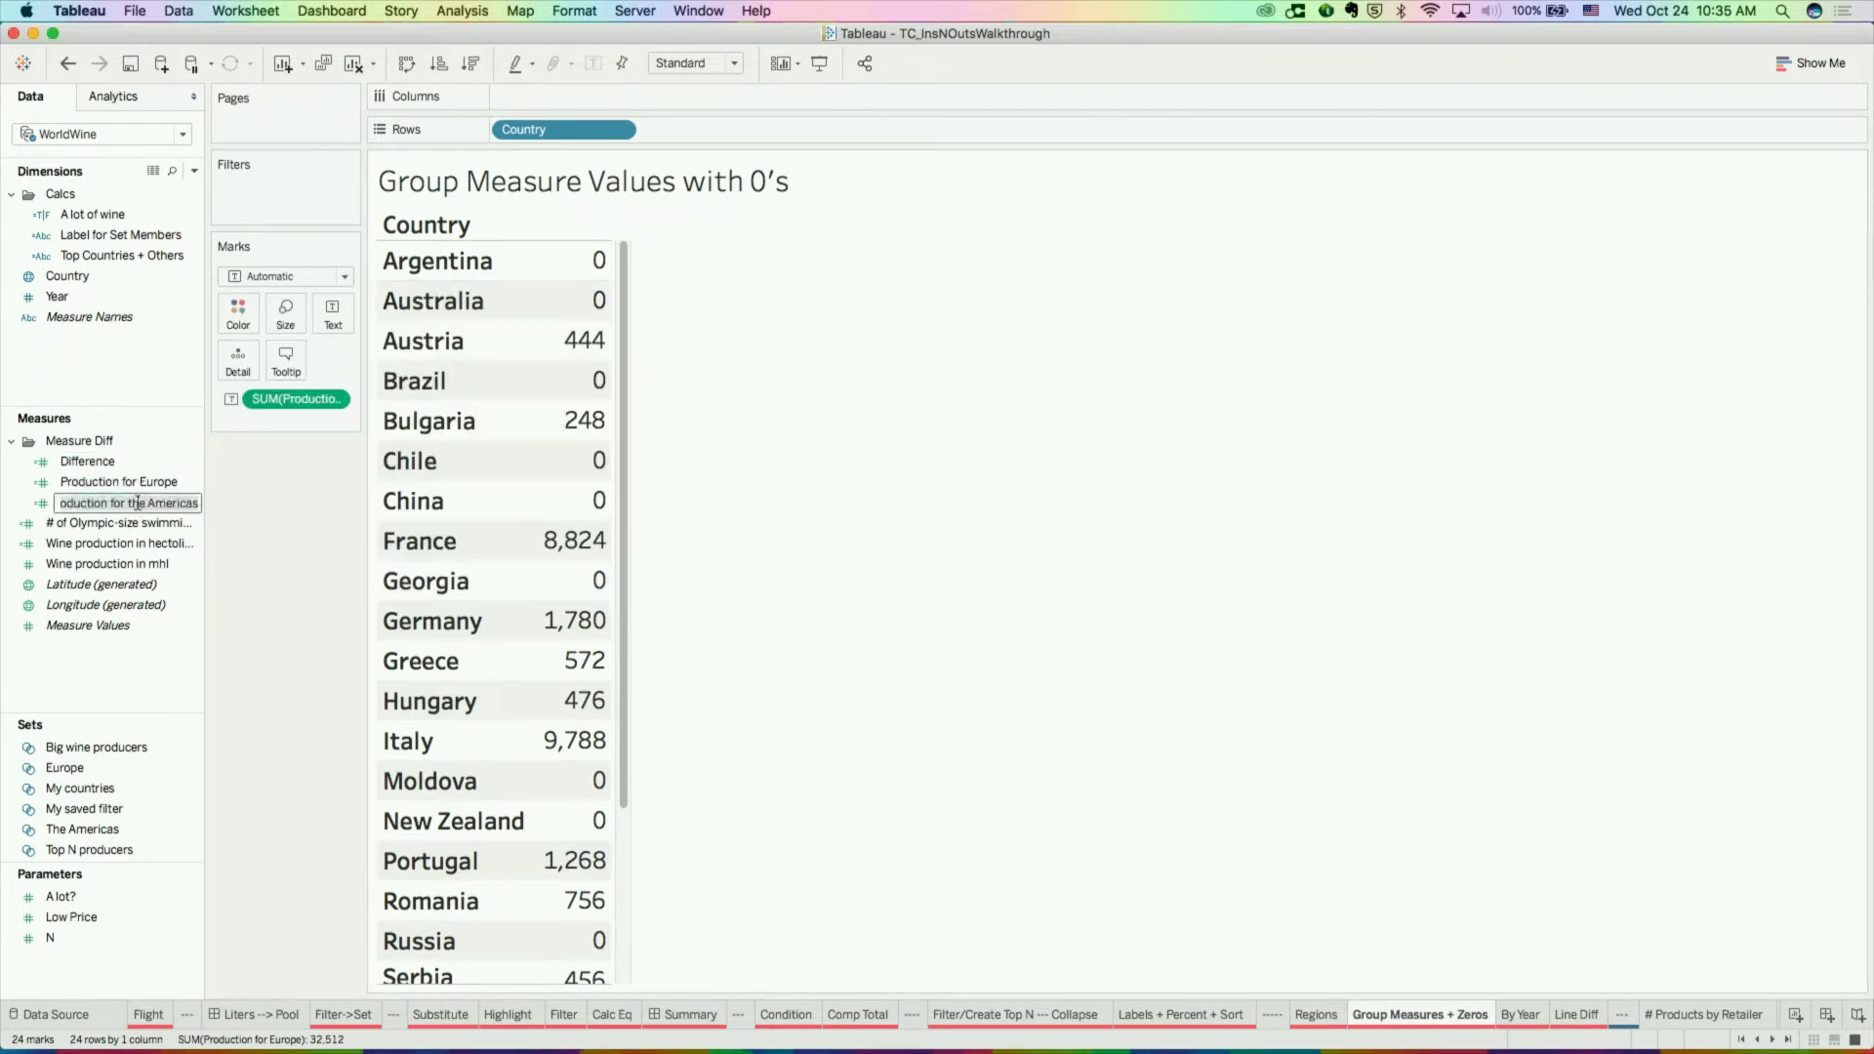
Step: Add the Production for the Americas measure to the country table beside Production for Europe
double_click(144, 505)
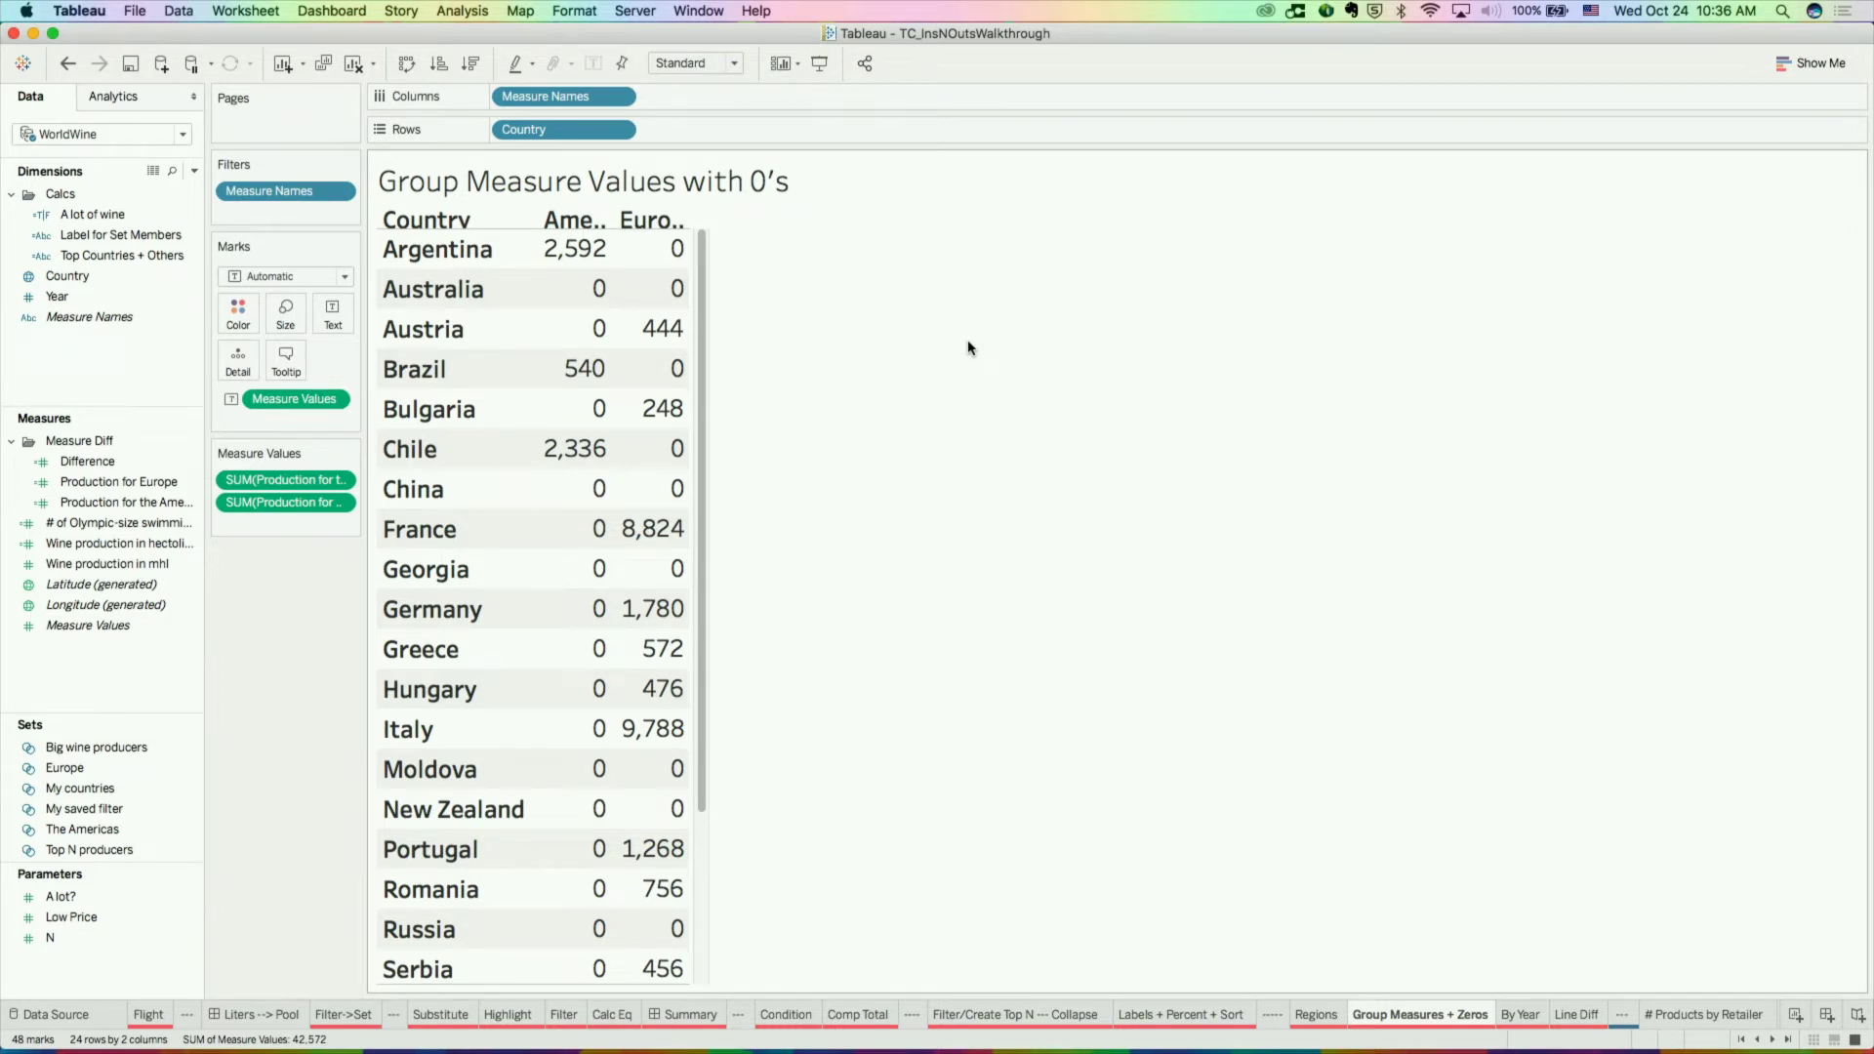
Step: On the By Year sheet, add Production for Europe and Production for the Americas to the yearly table
left_click(1515, 1017)
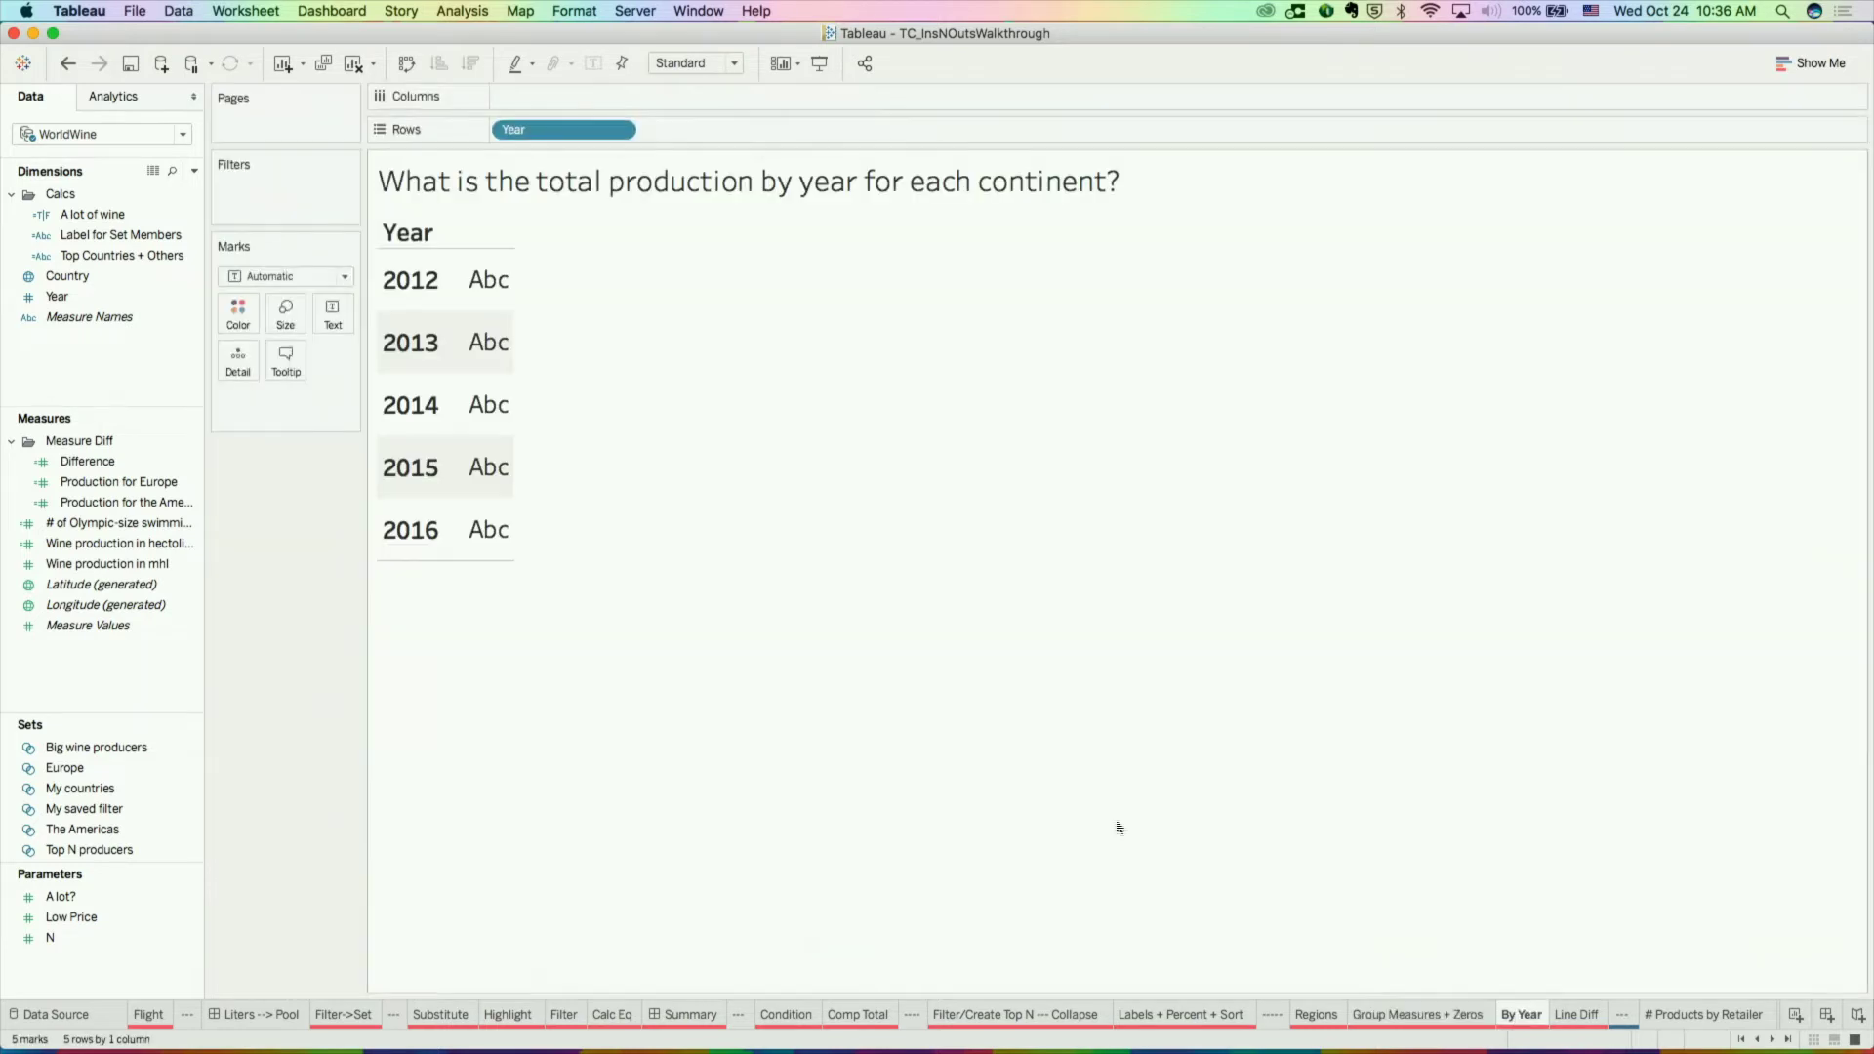
left_click(128, 482)
double_click(136, 491)
left_click(141, 502)
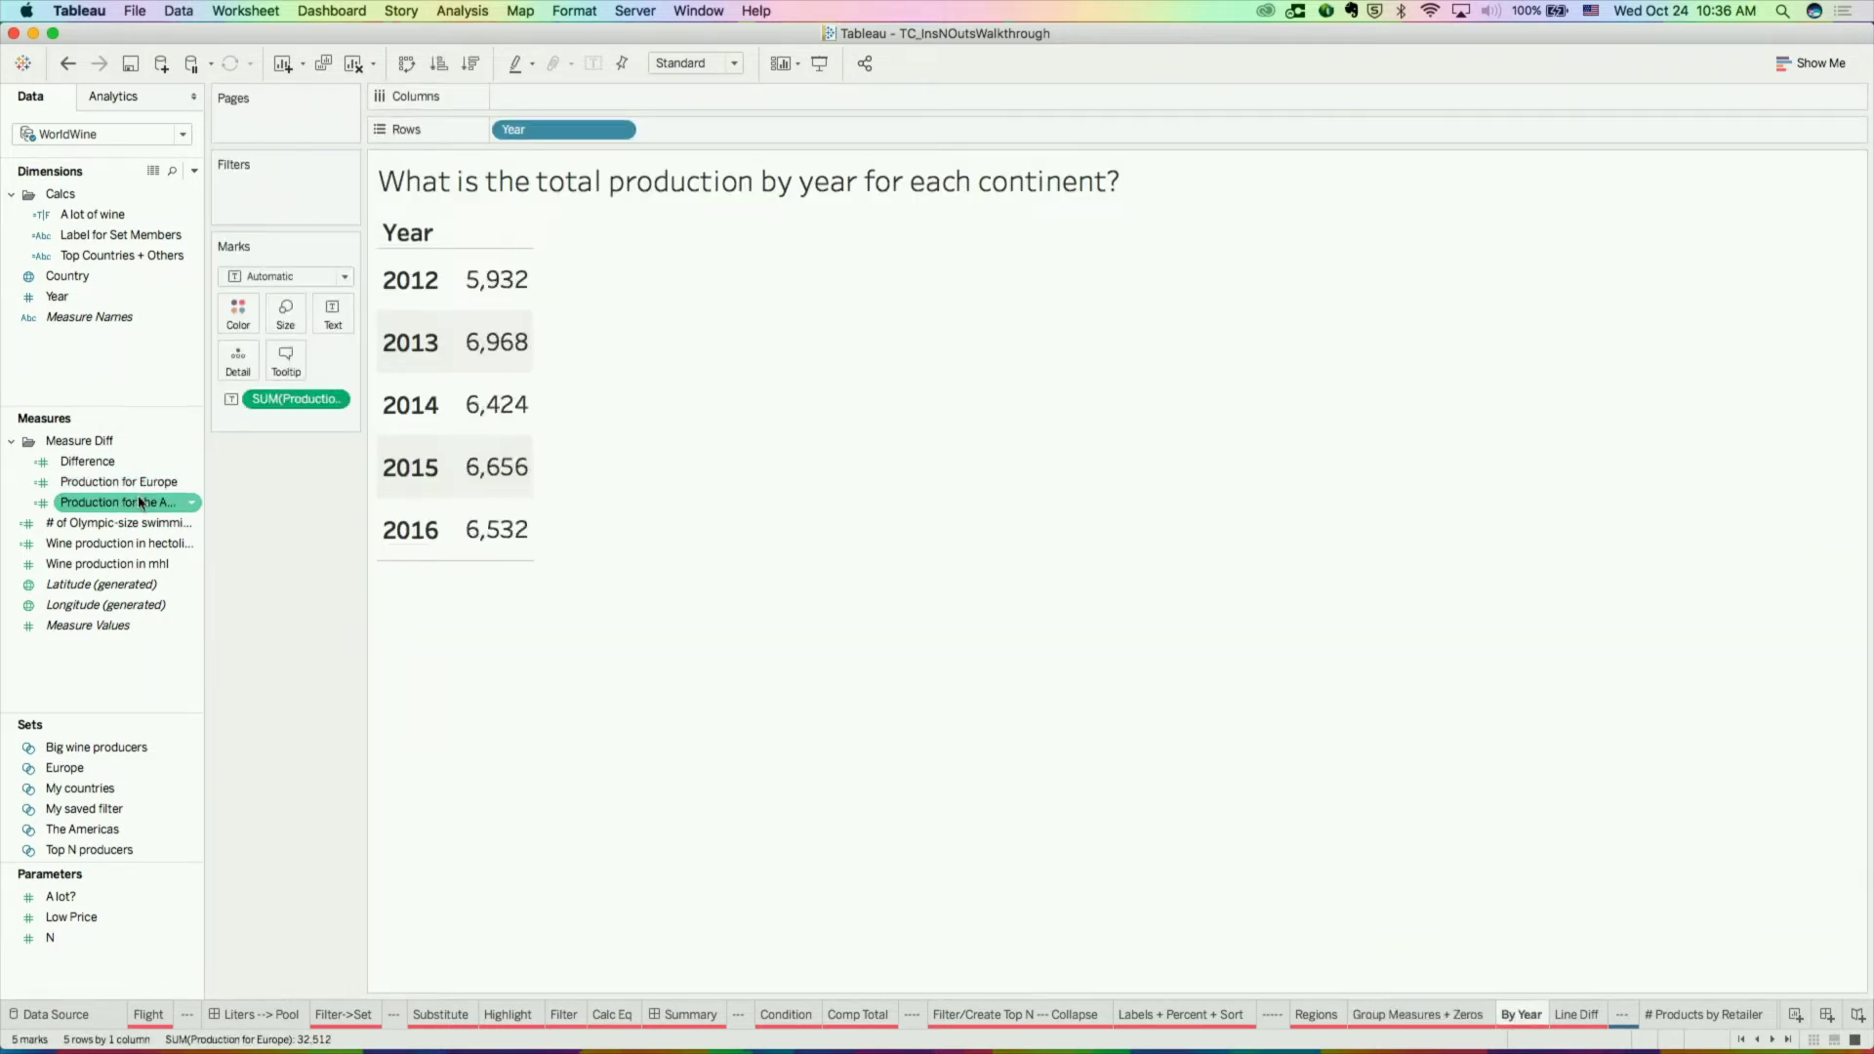
double_click(141, 503)
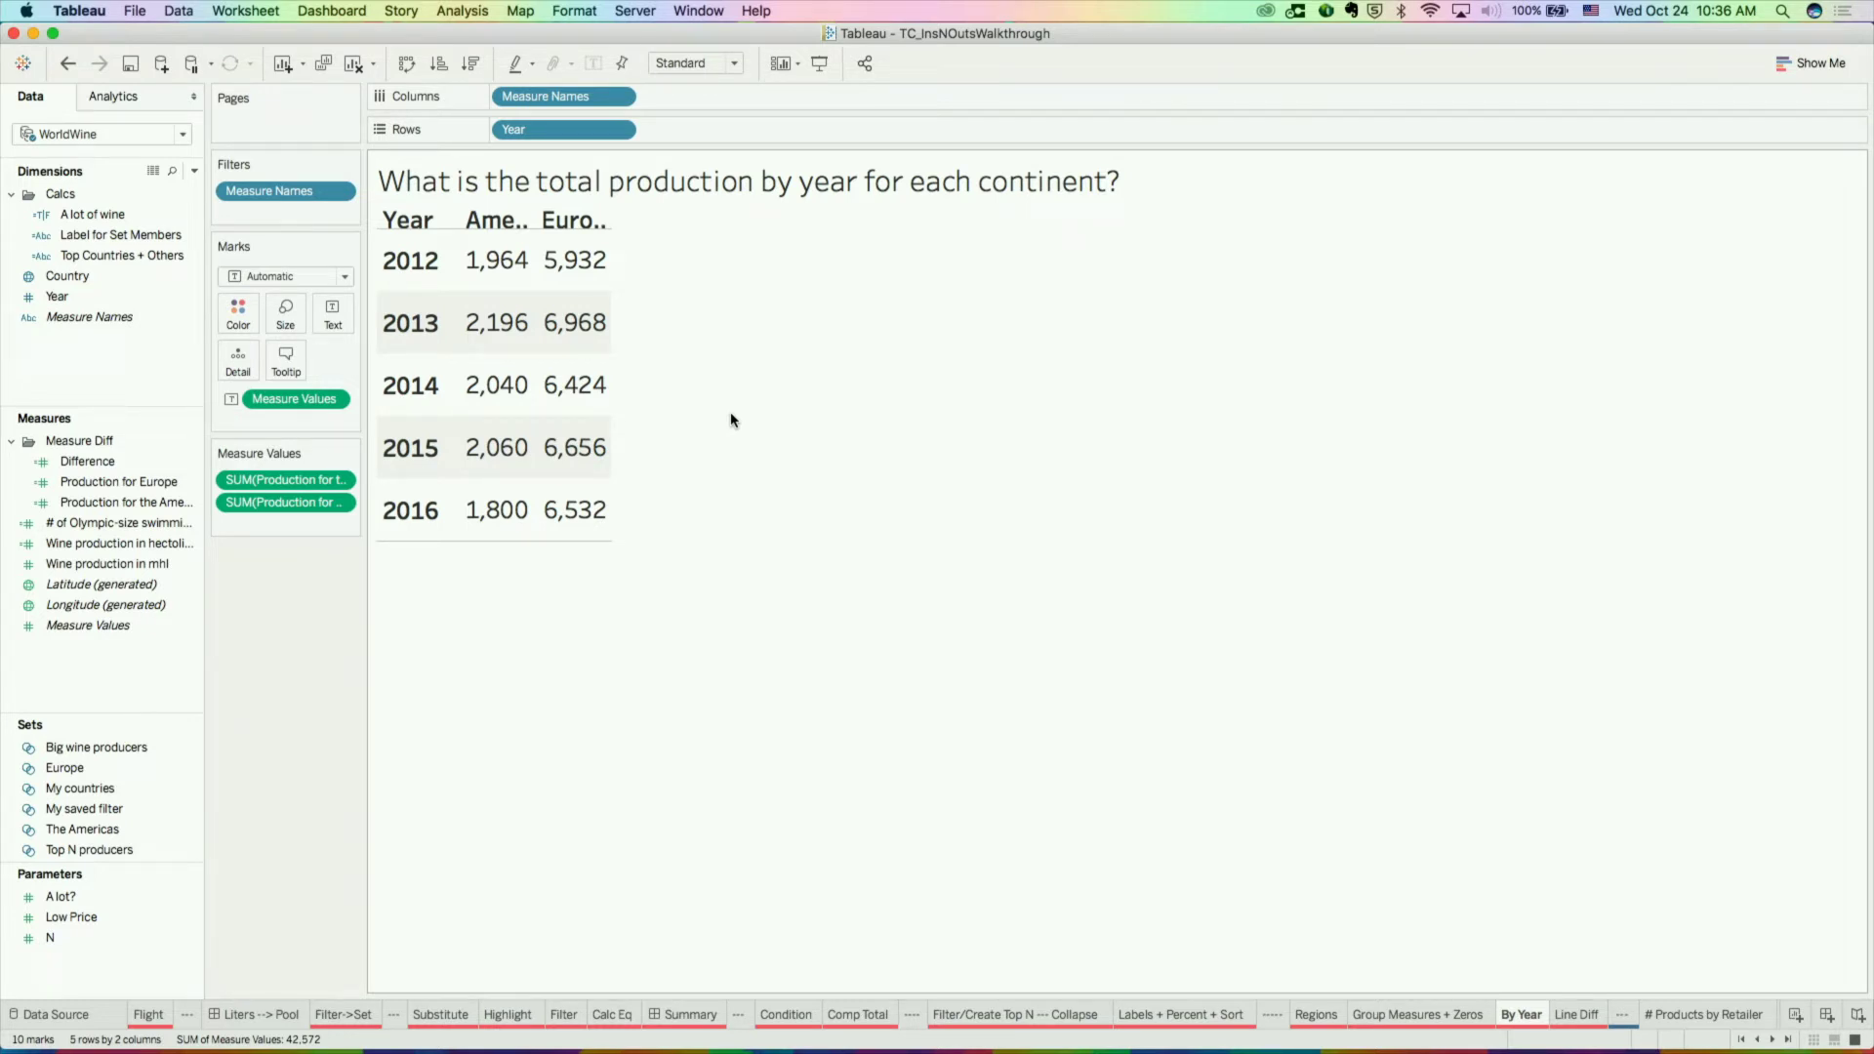
Step: On the Line Diff sheet, plot Production for Europe and Production for the Americas by year as lines on one shared axis
left_click(1574, 1015)
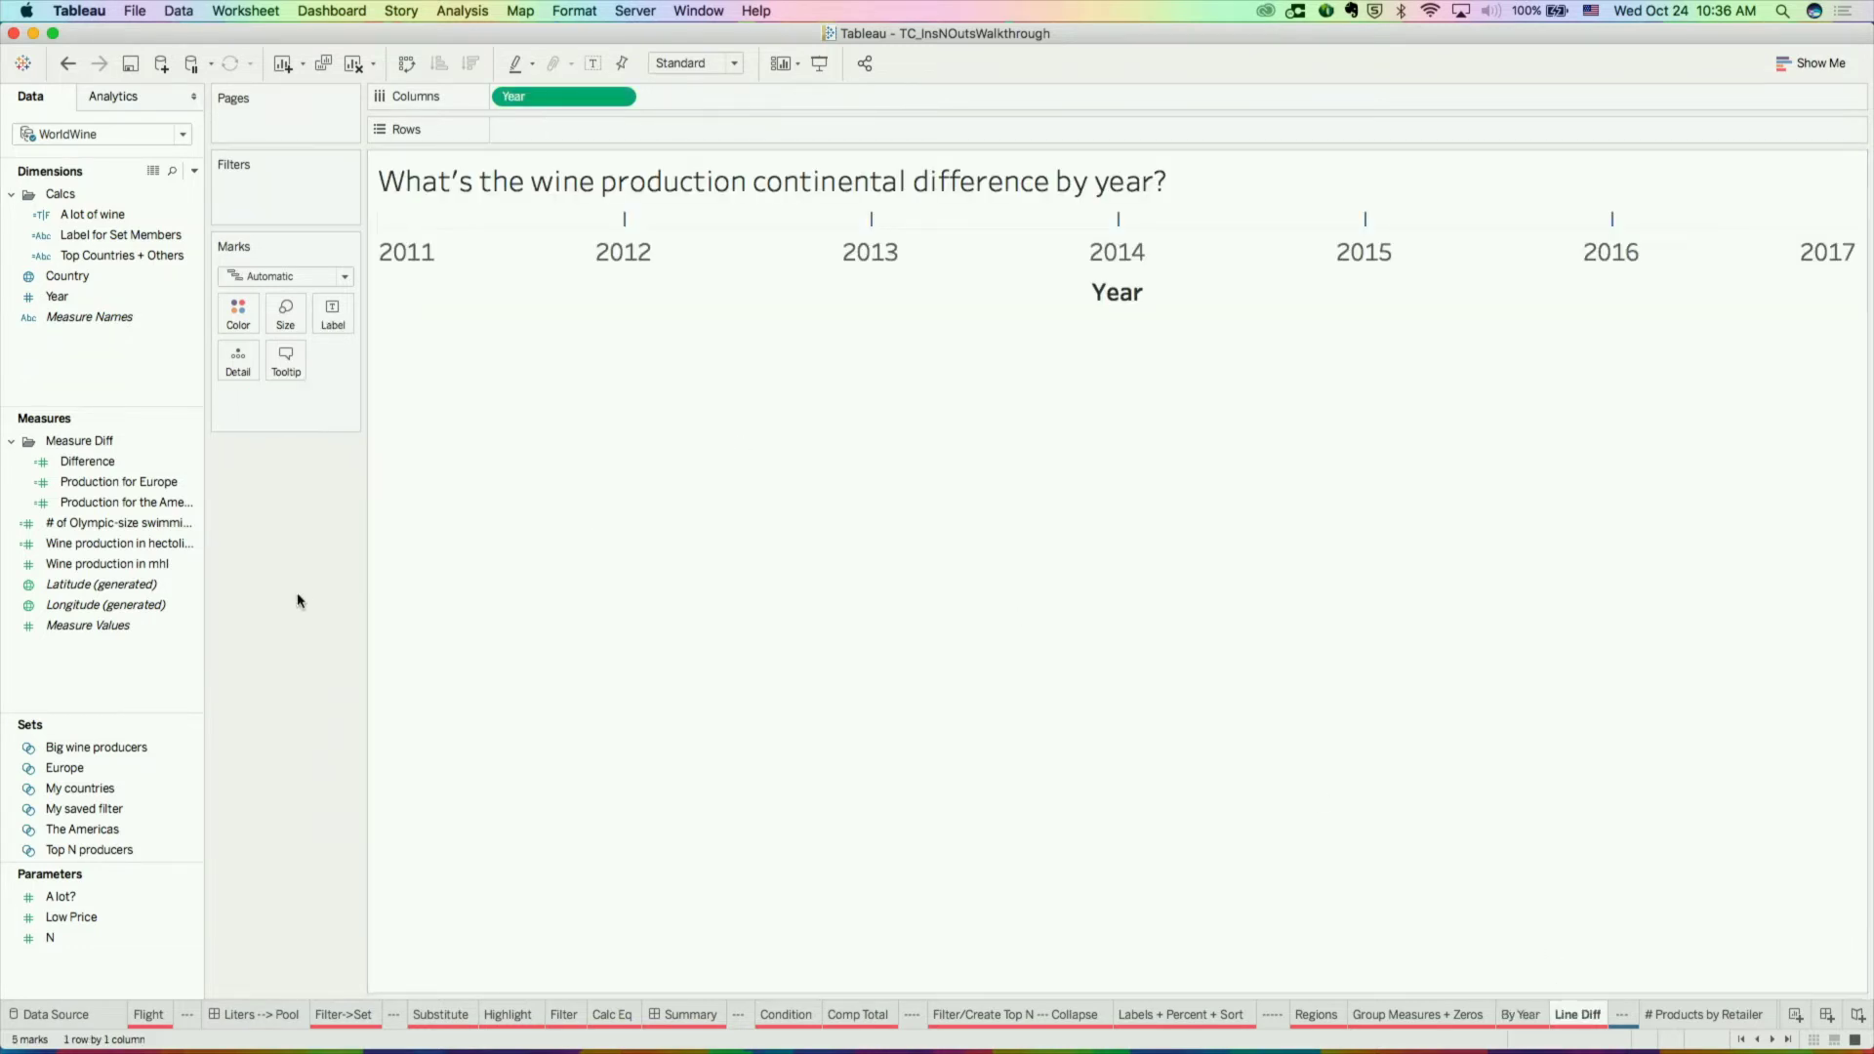
left_click_drag(126, 483, 556, 133)
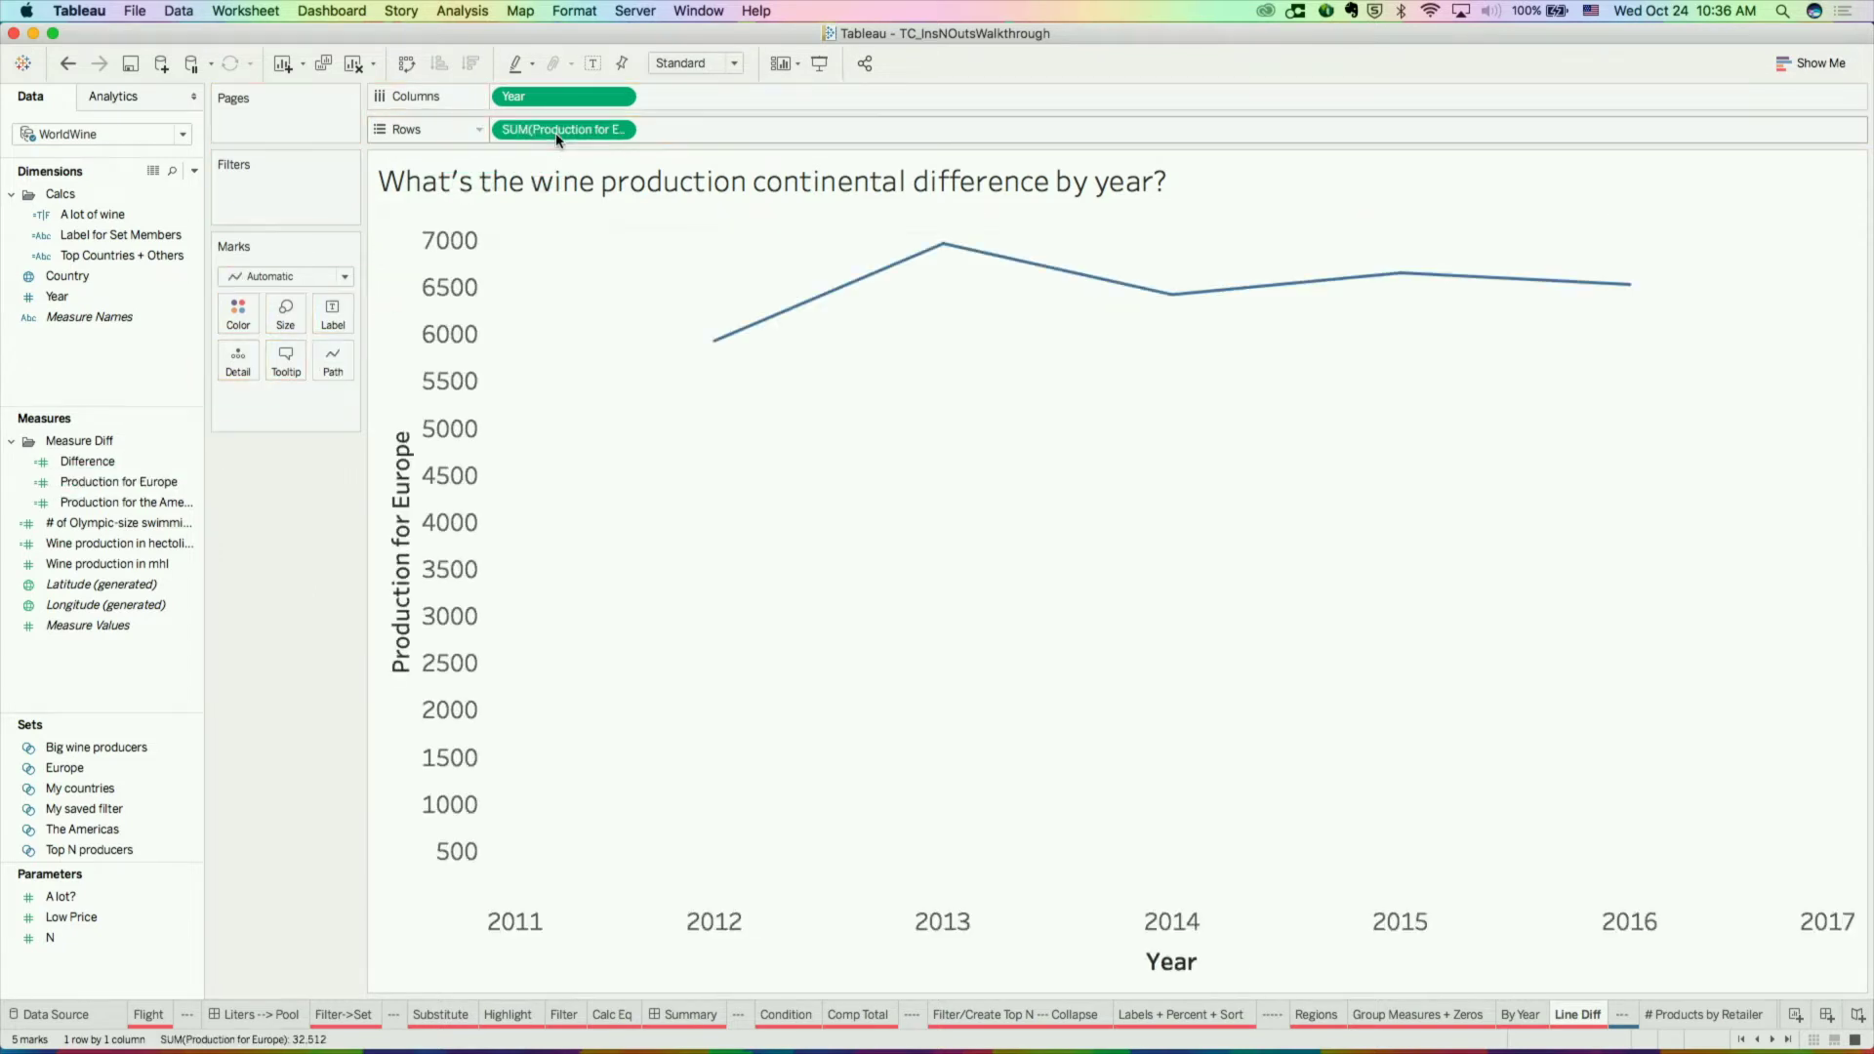
left_click_drag(127, 502, 459, 390)
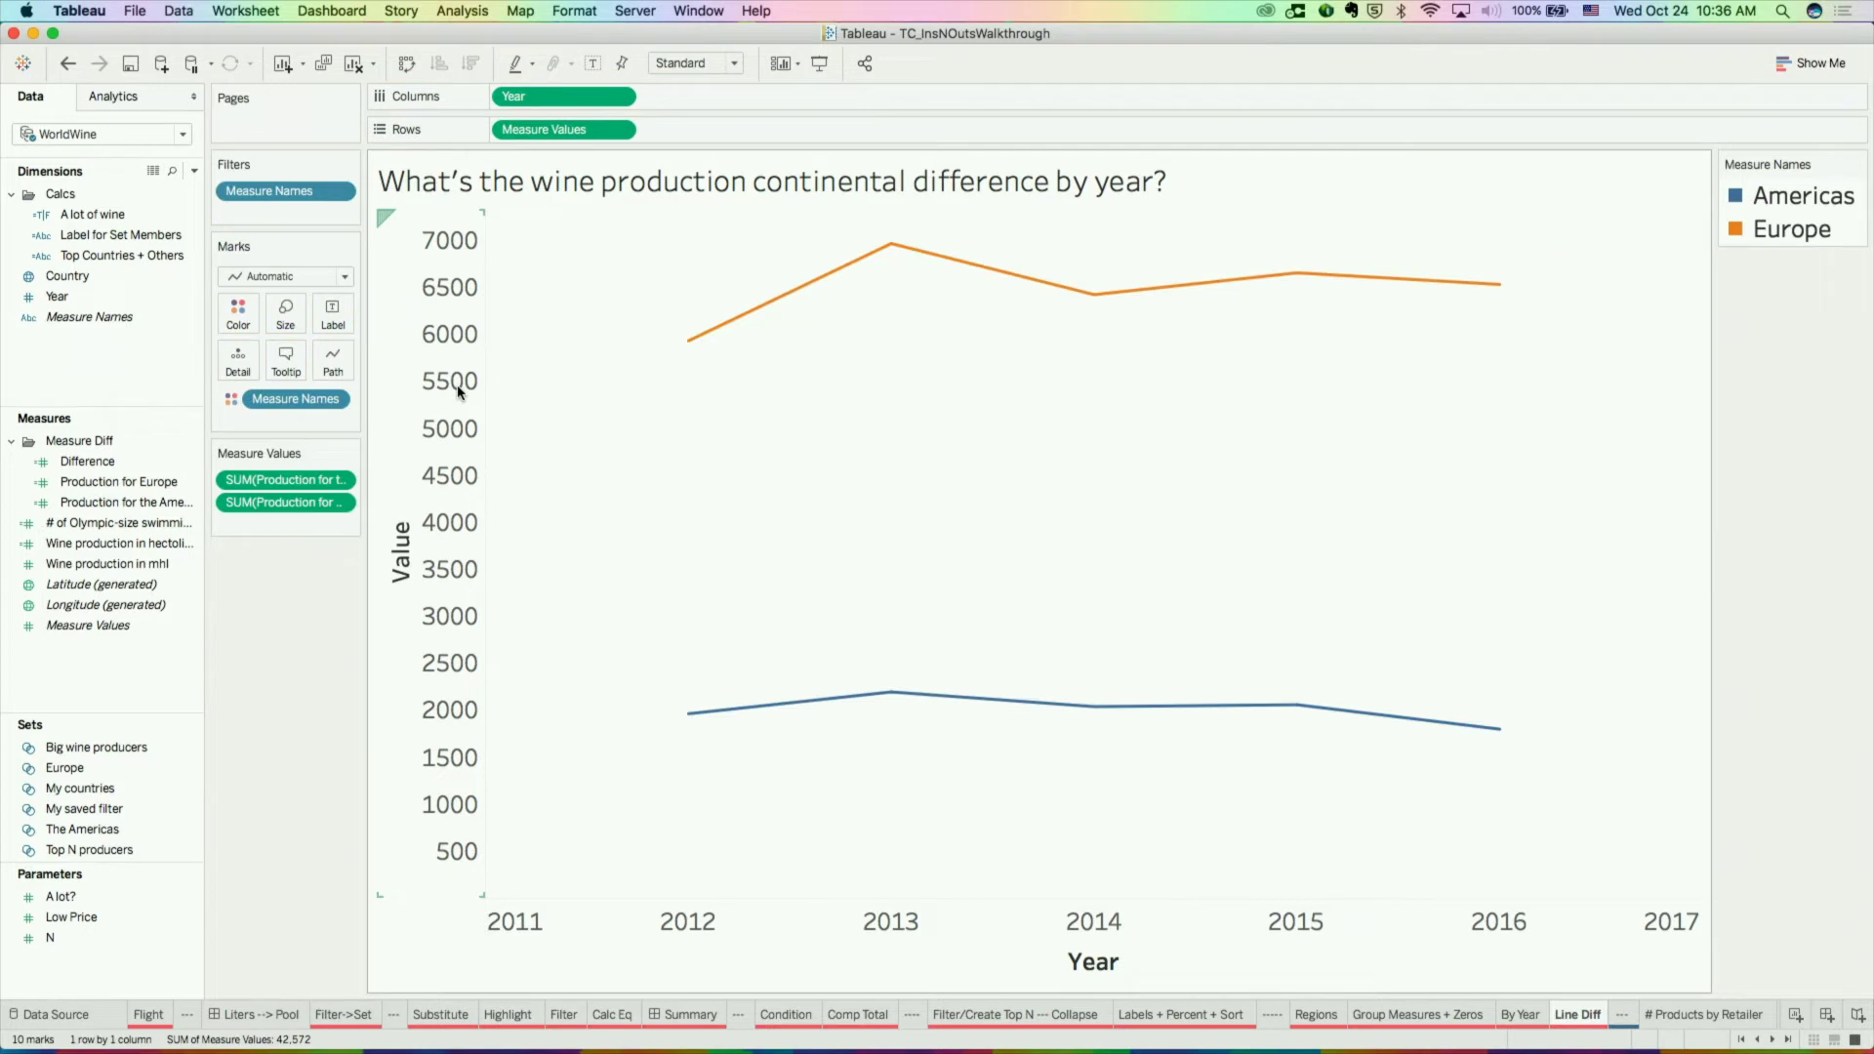
Step: Edit the Difference calculation to contain only SUM([Production for Europe])-SUM([Production for the Americas]), and add it to the line chart's measure values
left_click(192, 469)
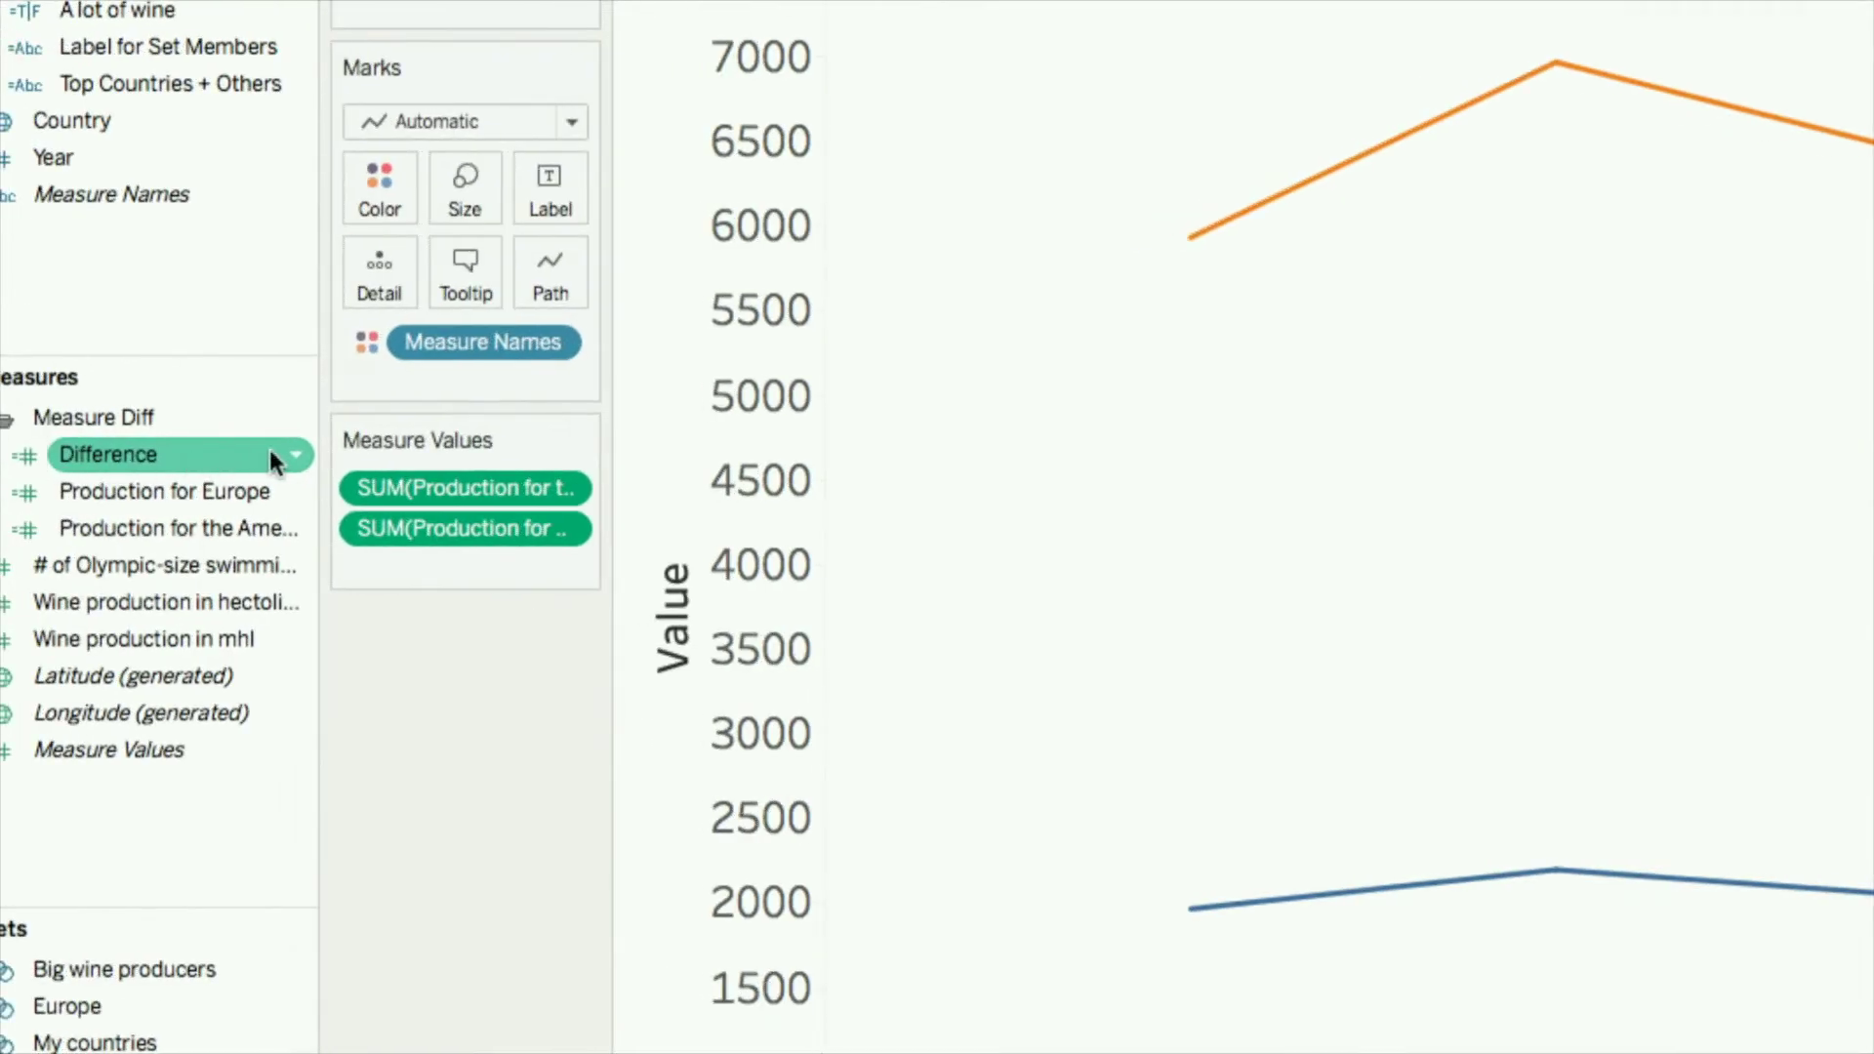
right_click(283, 456)
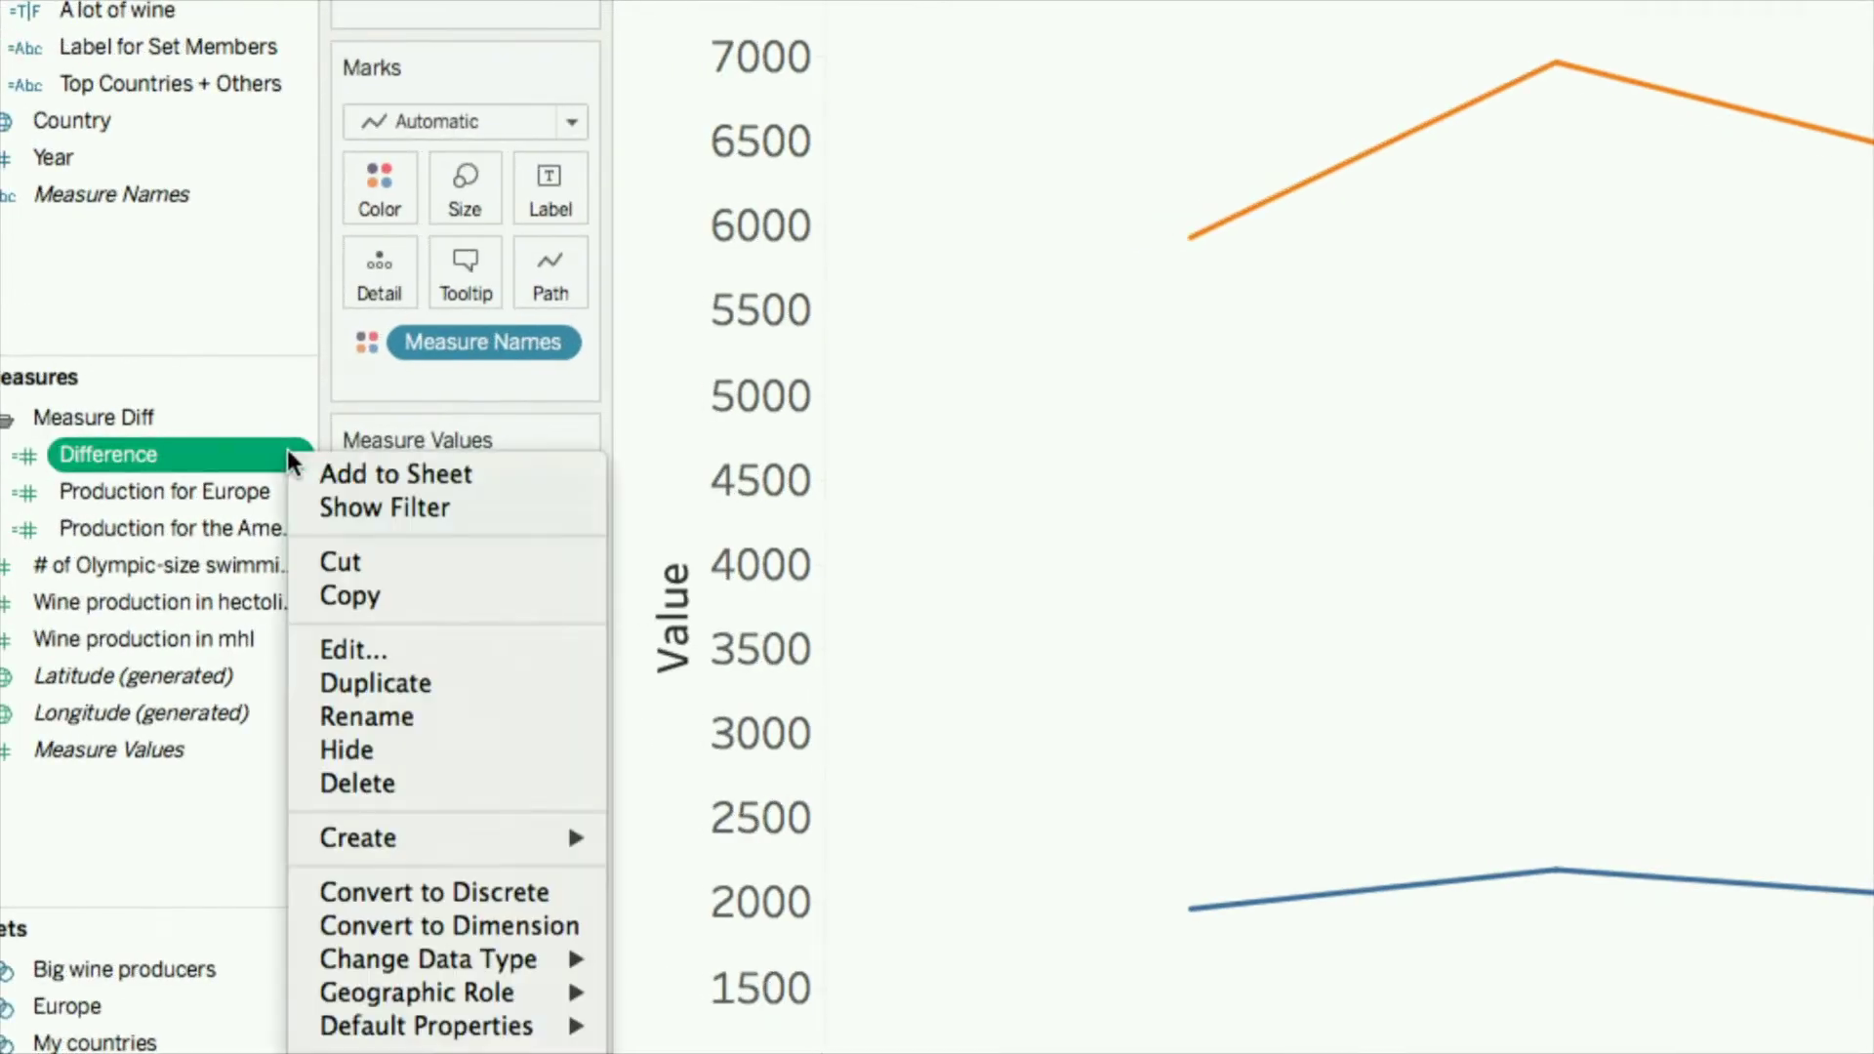
left_click(391, 651)
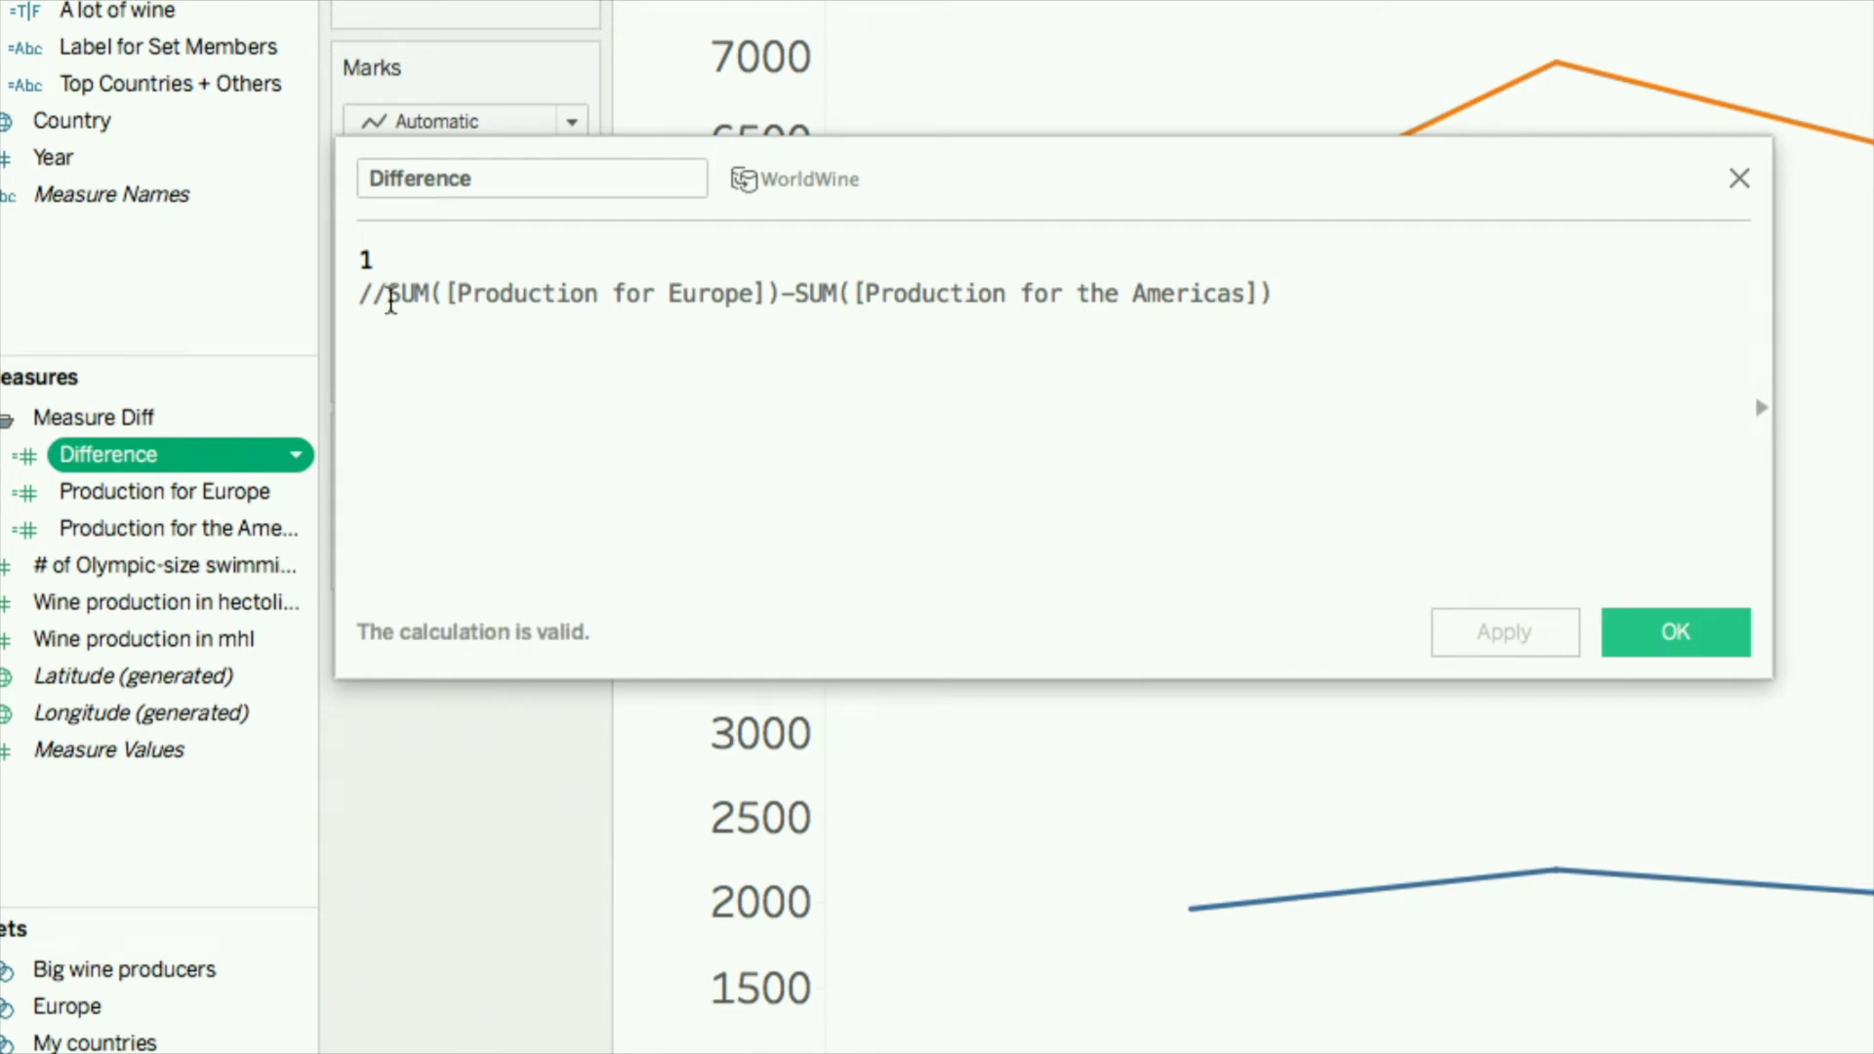
key("BackSpace")
key("BackSpace")
key("BackSpace")
key("BackSpace")
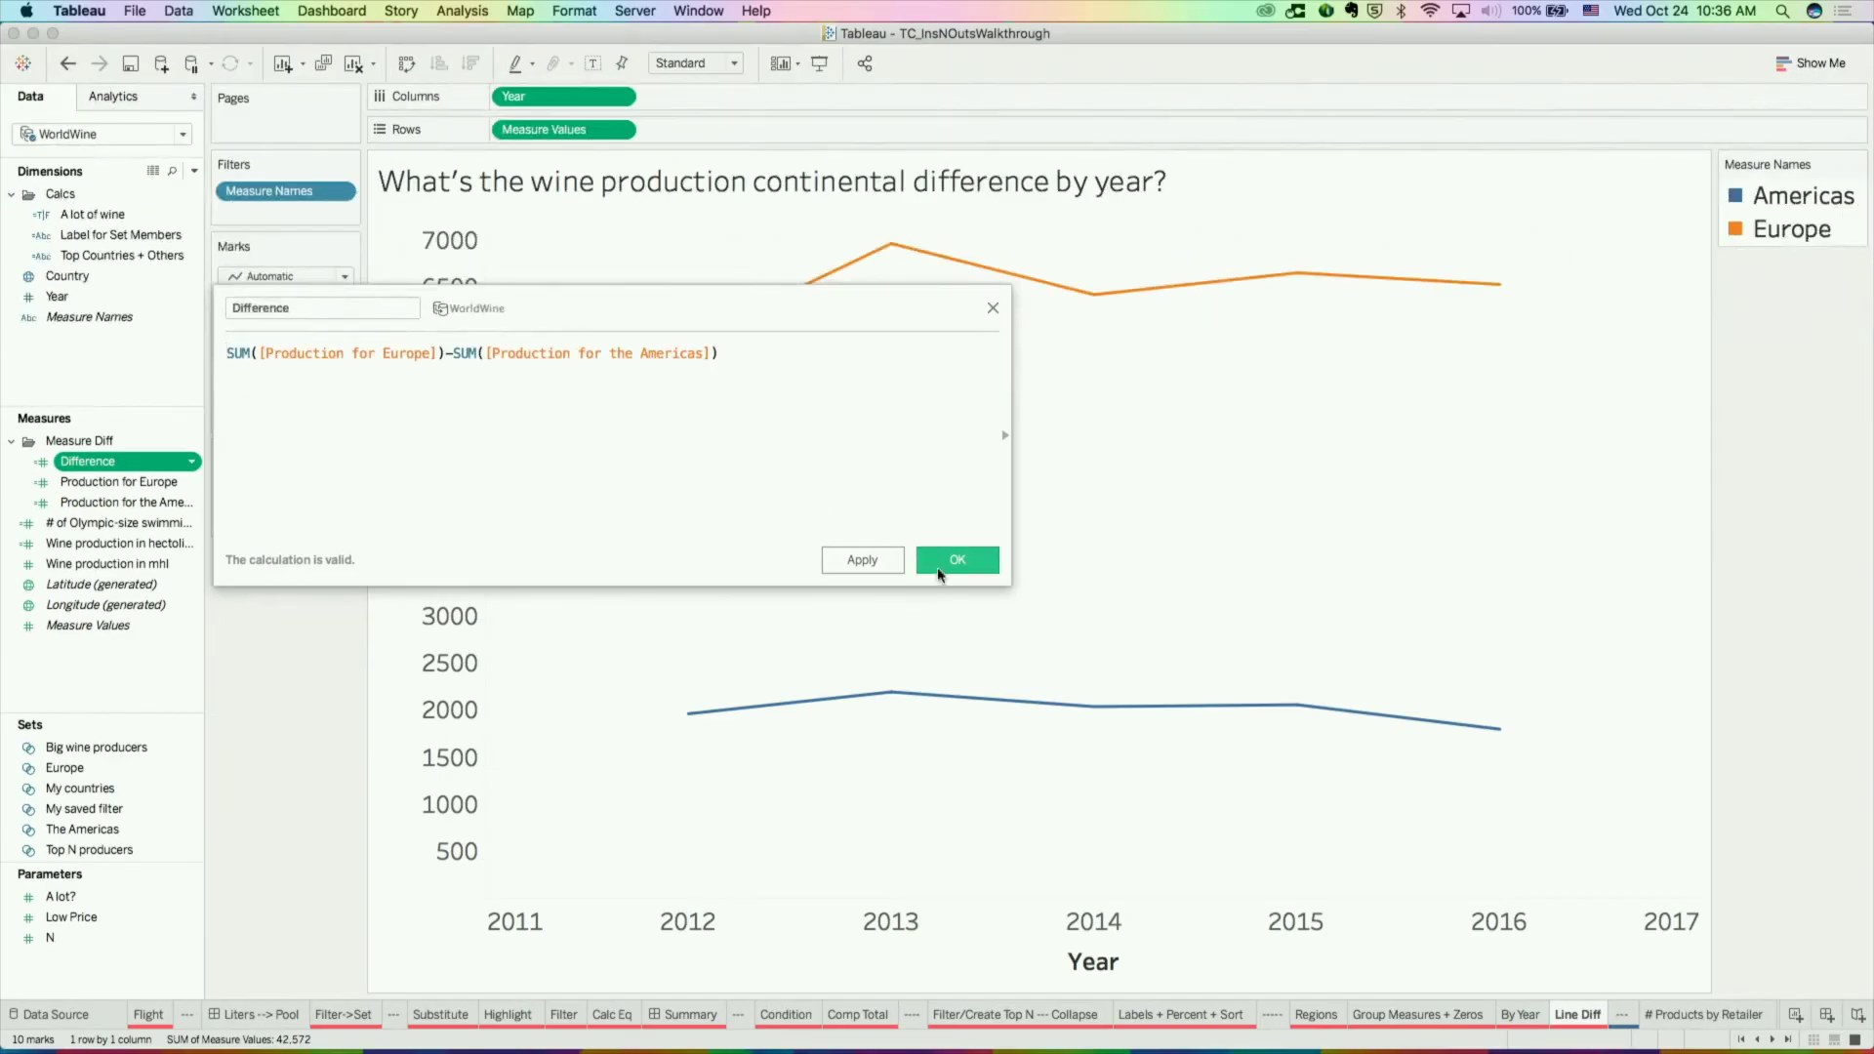
left_click(938, 574)
left_click_drag(108, 465, 261, 527)
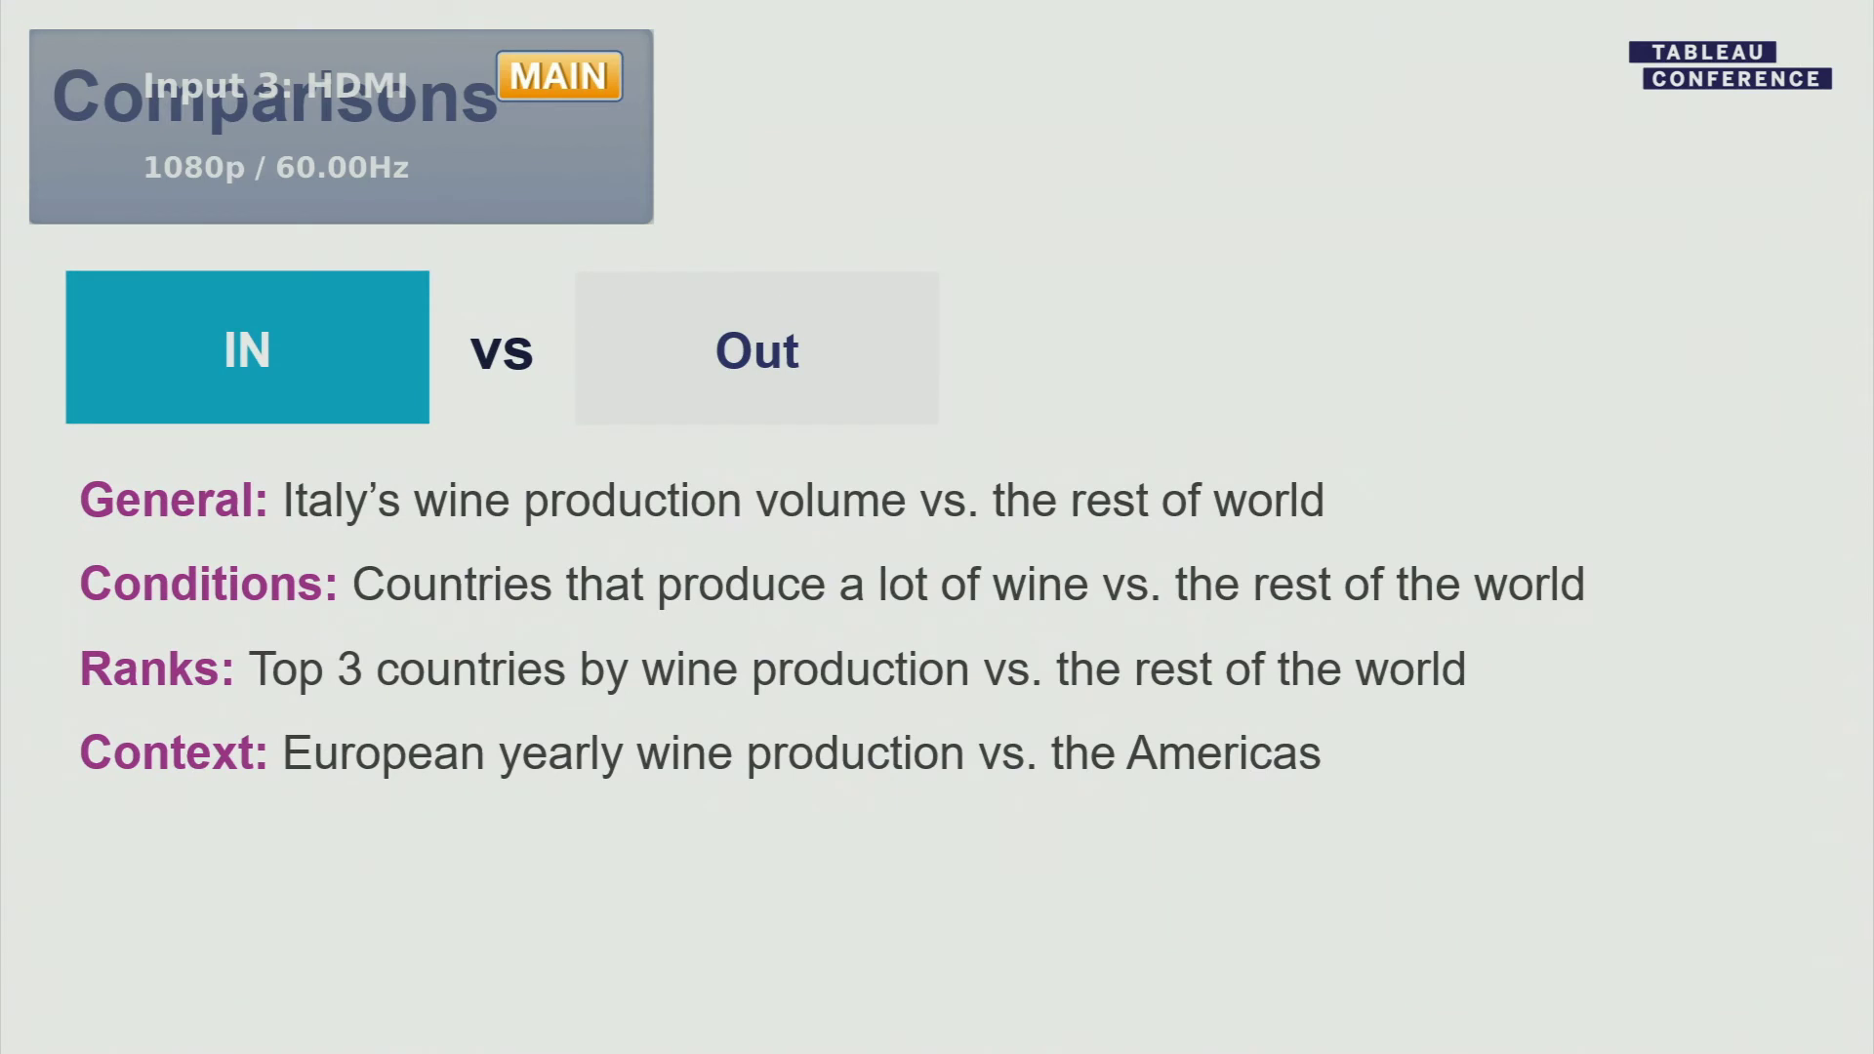
key("Right")
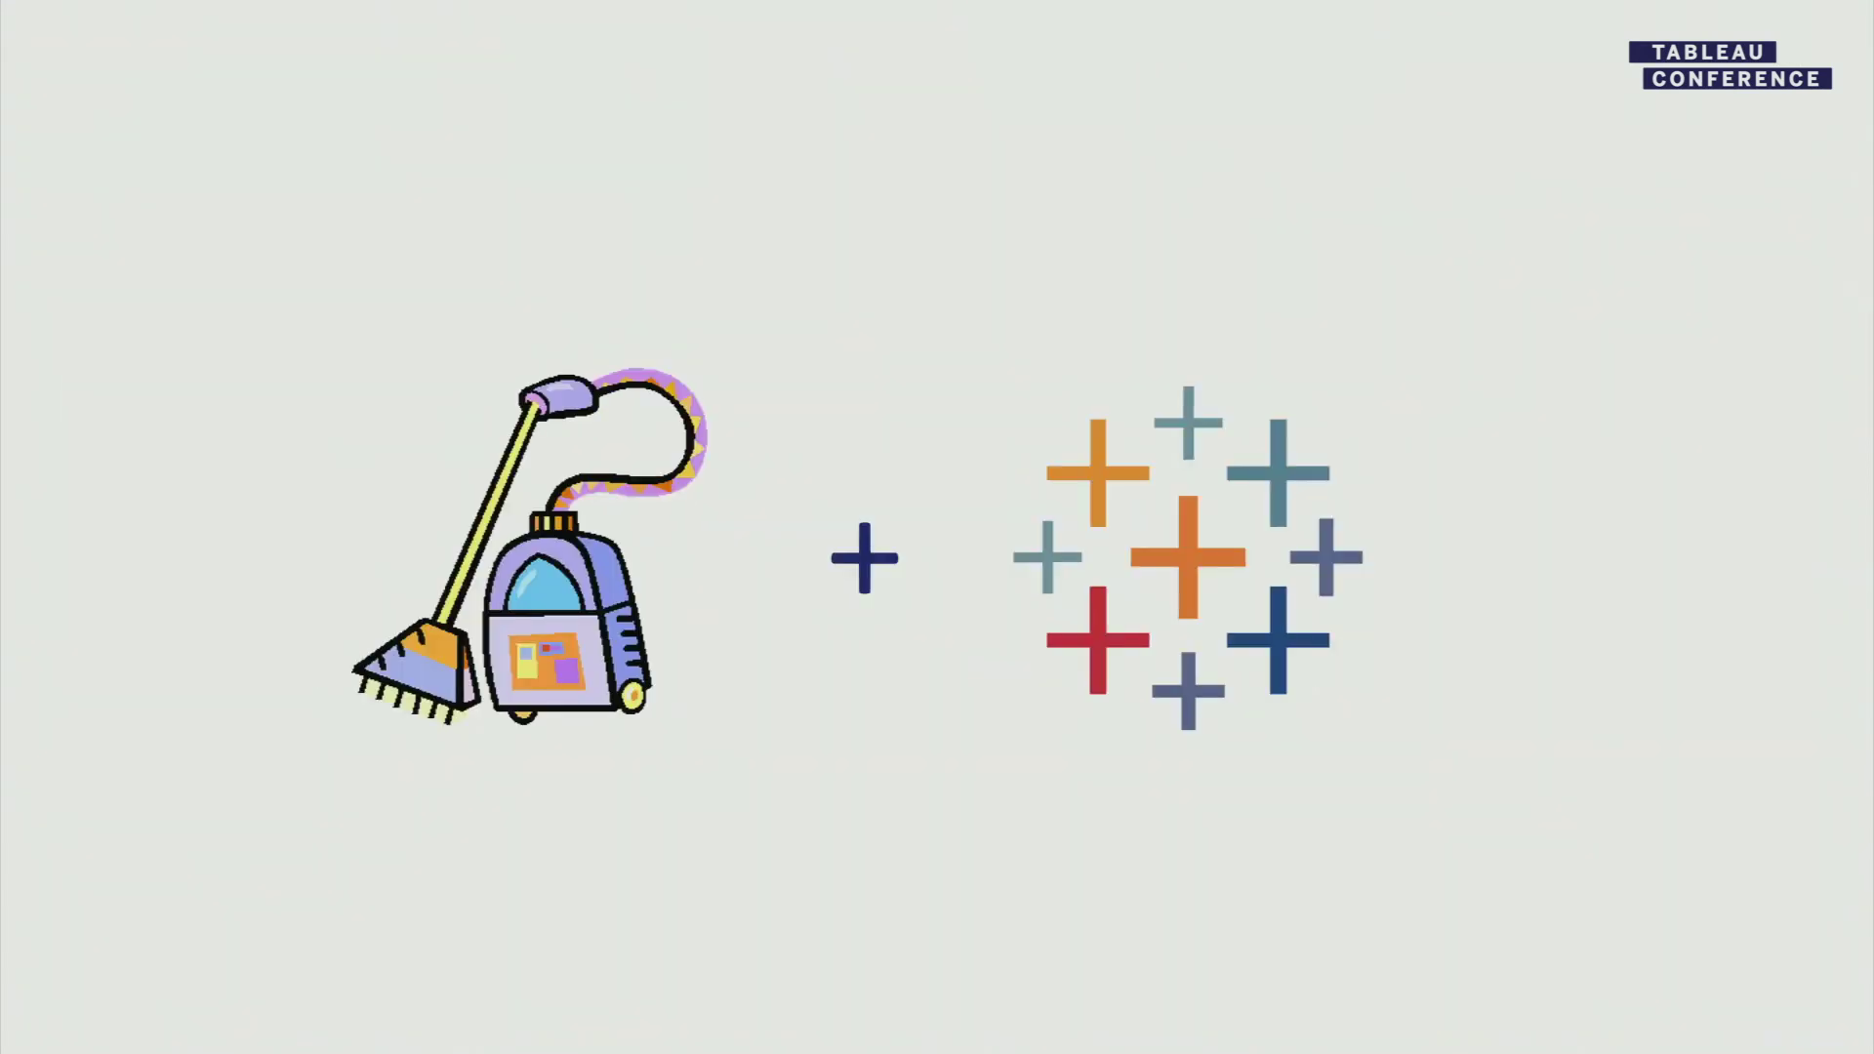
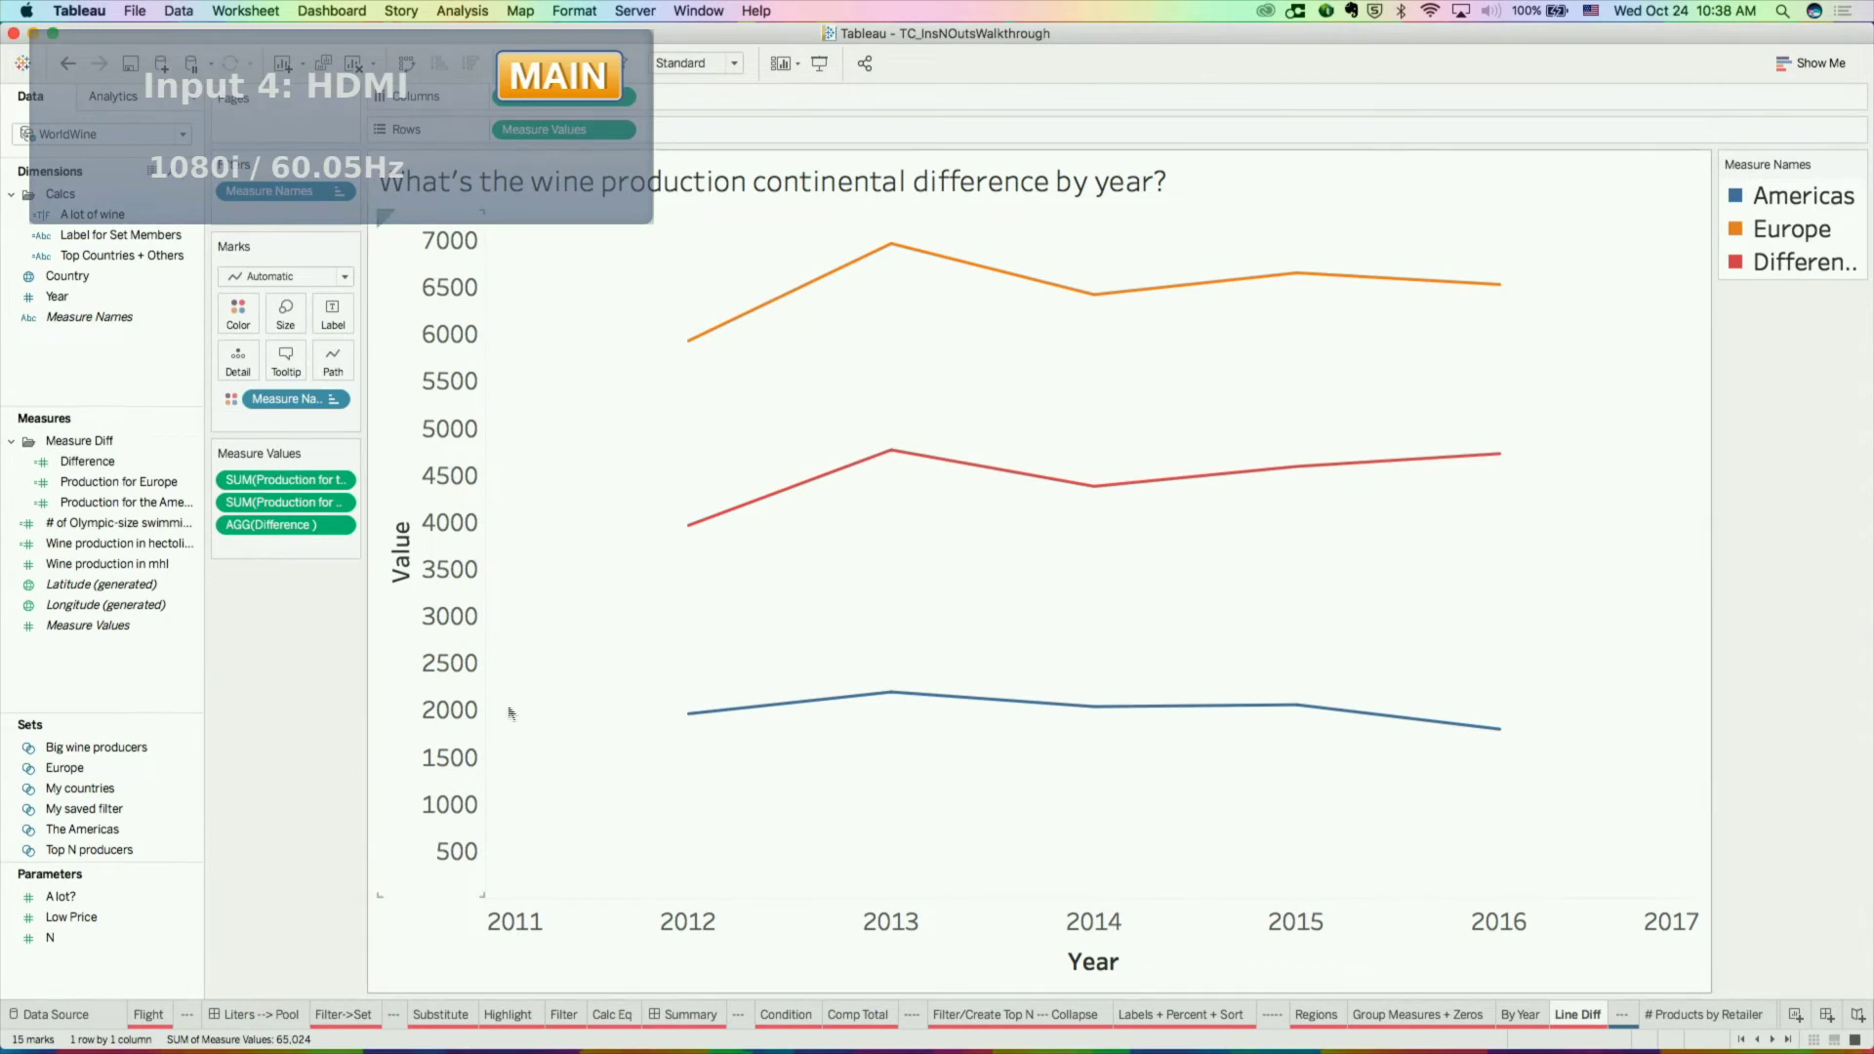
Step: Examine product listings by merchant on # Products by Retailer and average product prices on Products + Avg Price
left_click(1663, 1015)
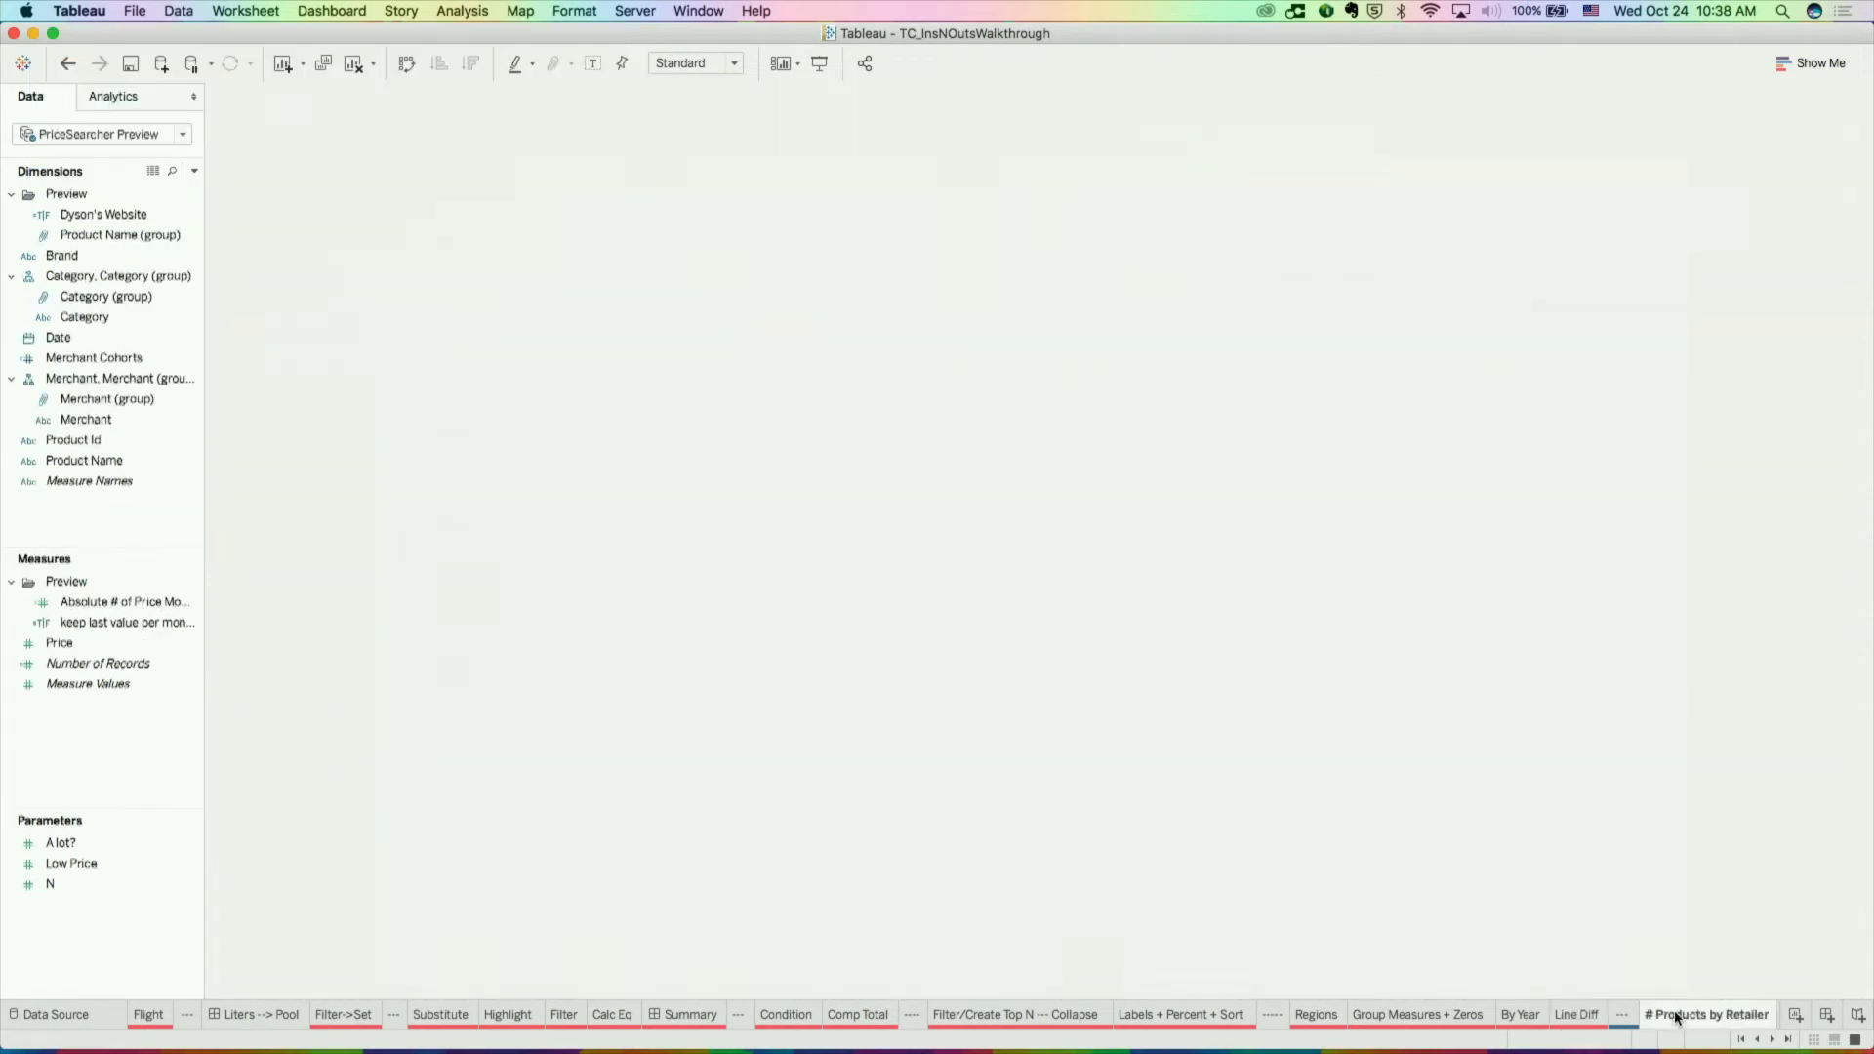
scroll(1571, 1015, "right", 5)
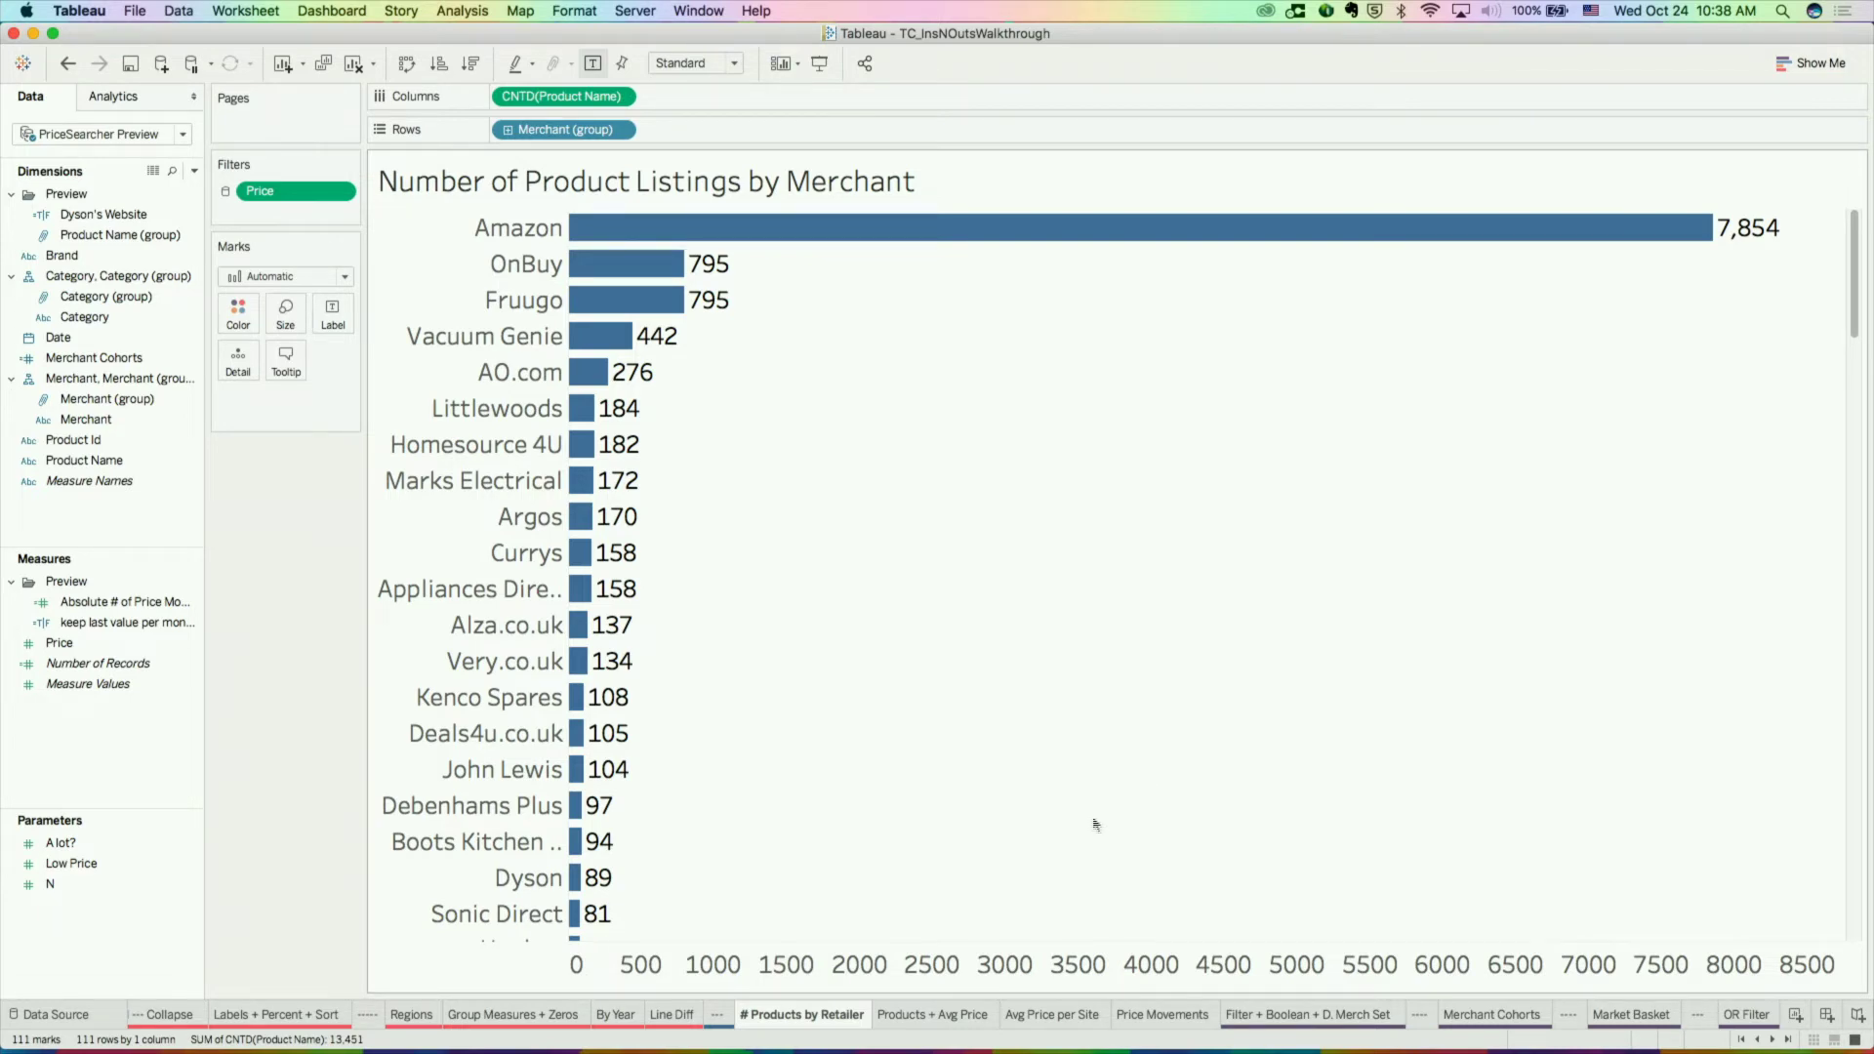
left_click(940, 1017)
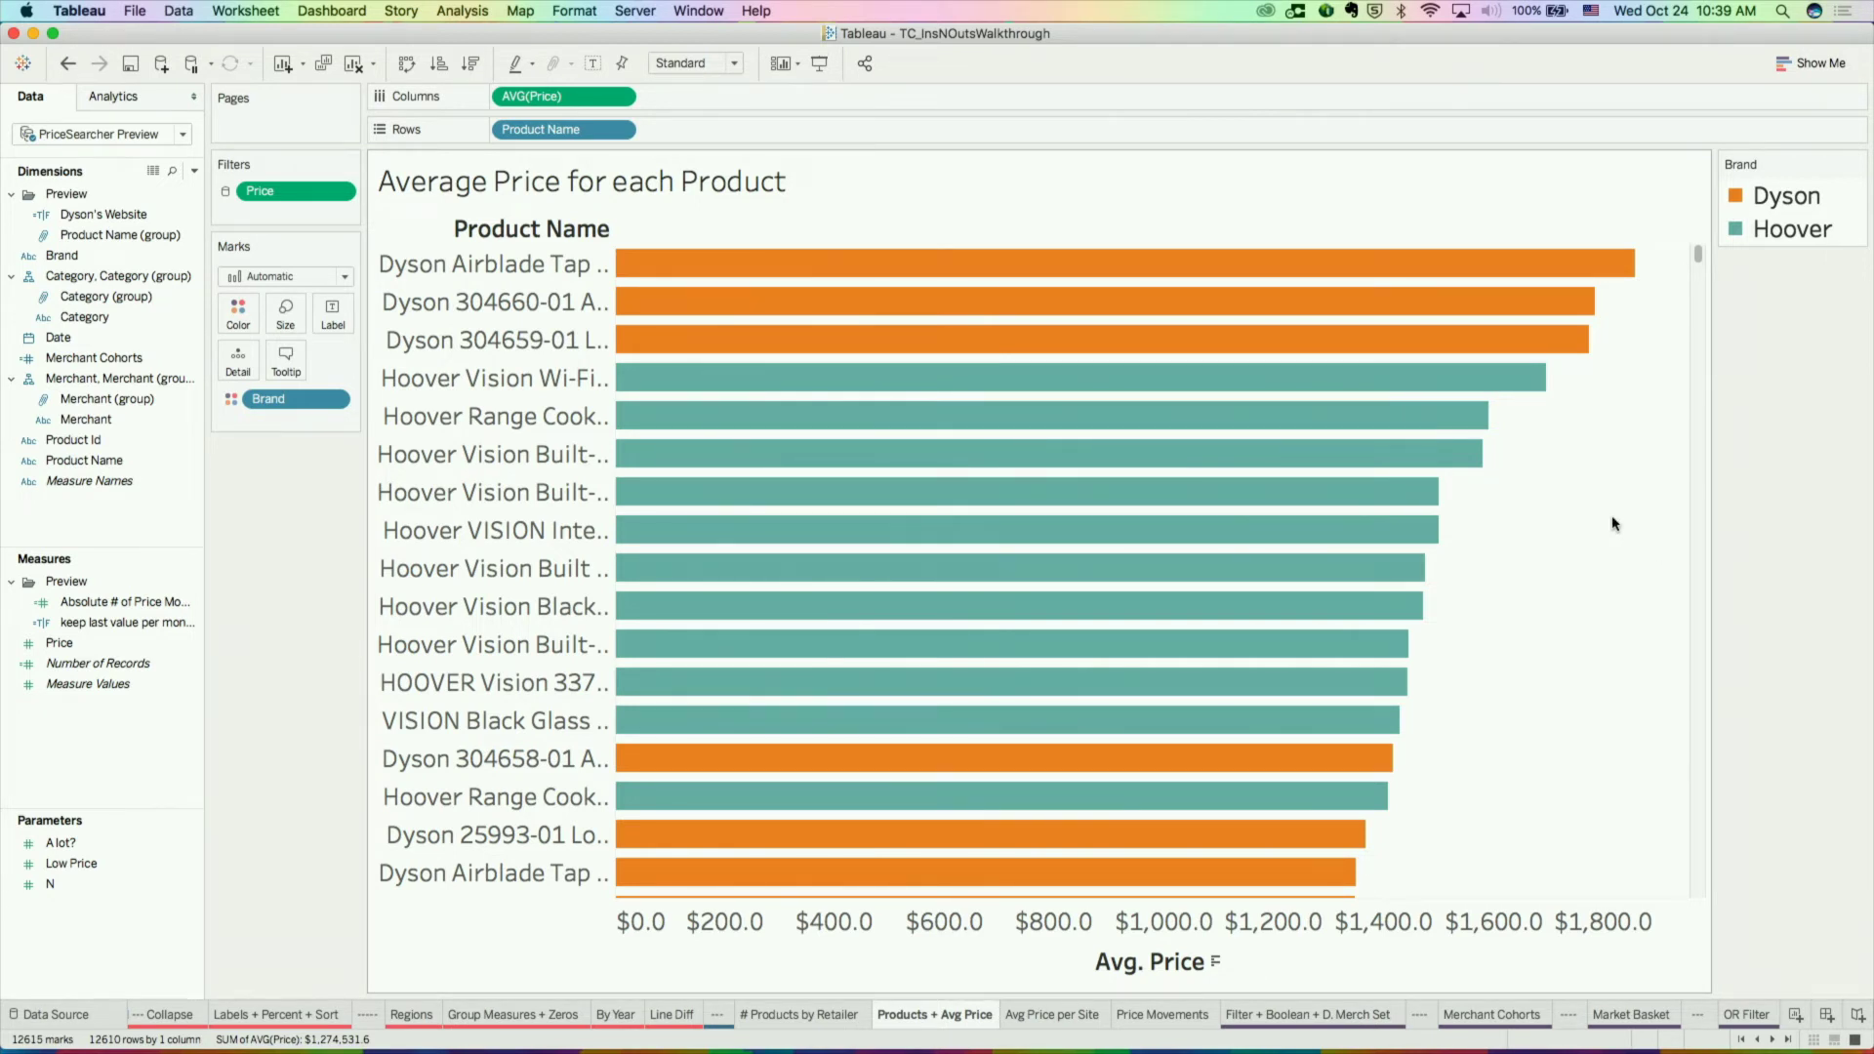
mouse_move(1513, 262)
Step: On the Avg Price per Site sheet, highlight the Amazon price lines and the AO.com price lines to compare the two brands
left_click(1052, 1017)
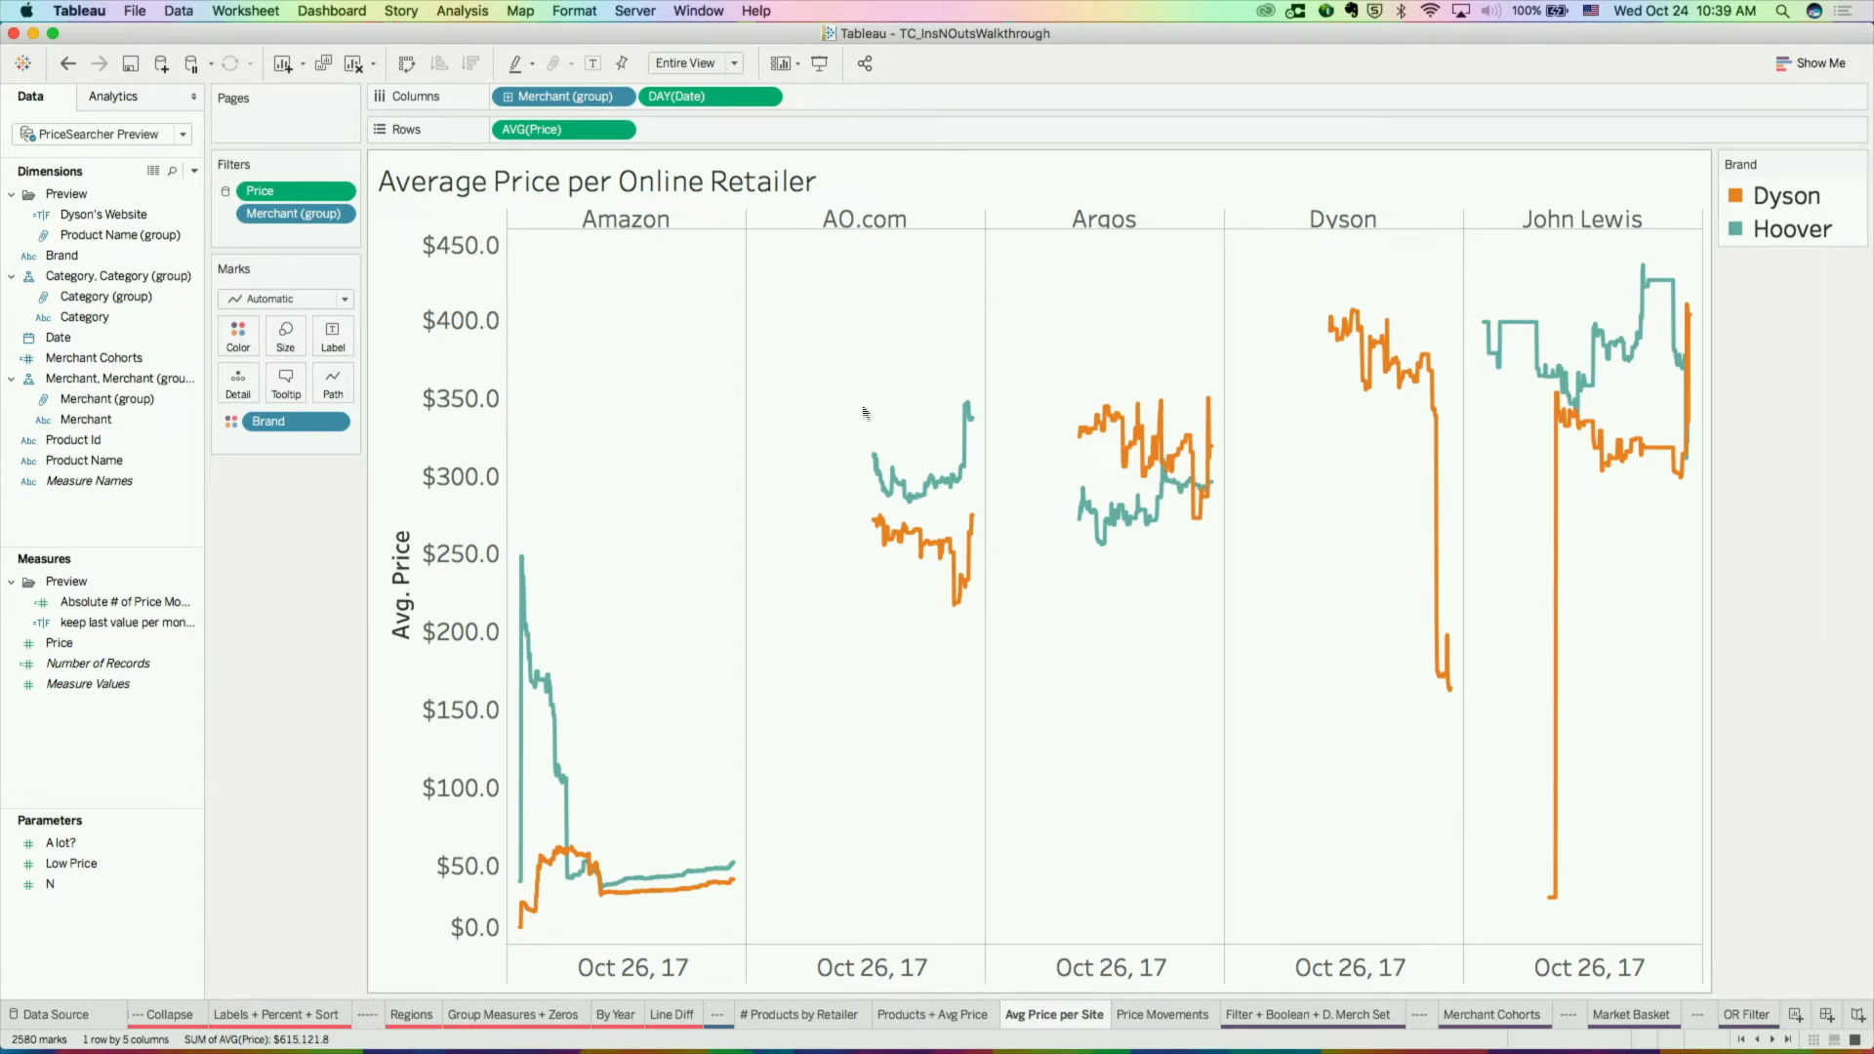
left_click(655, 233)
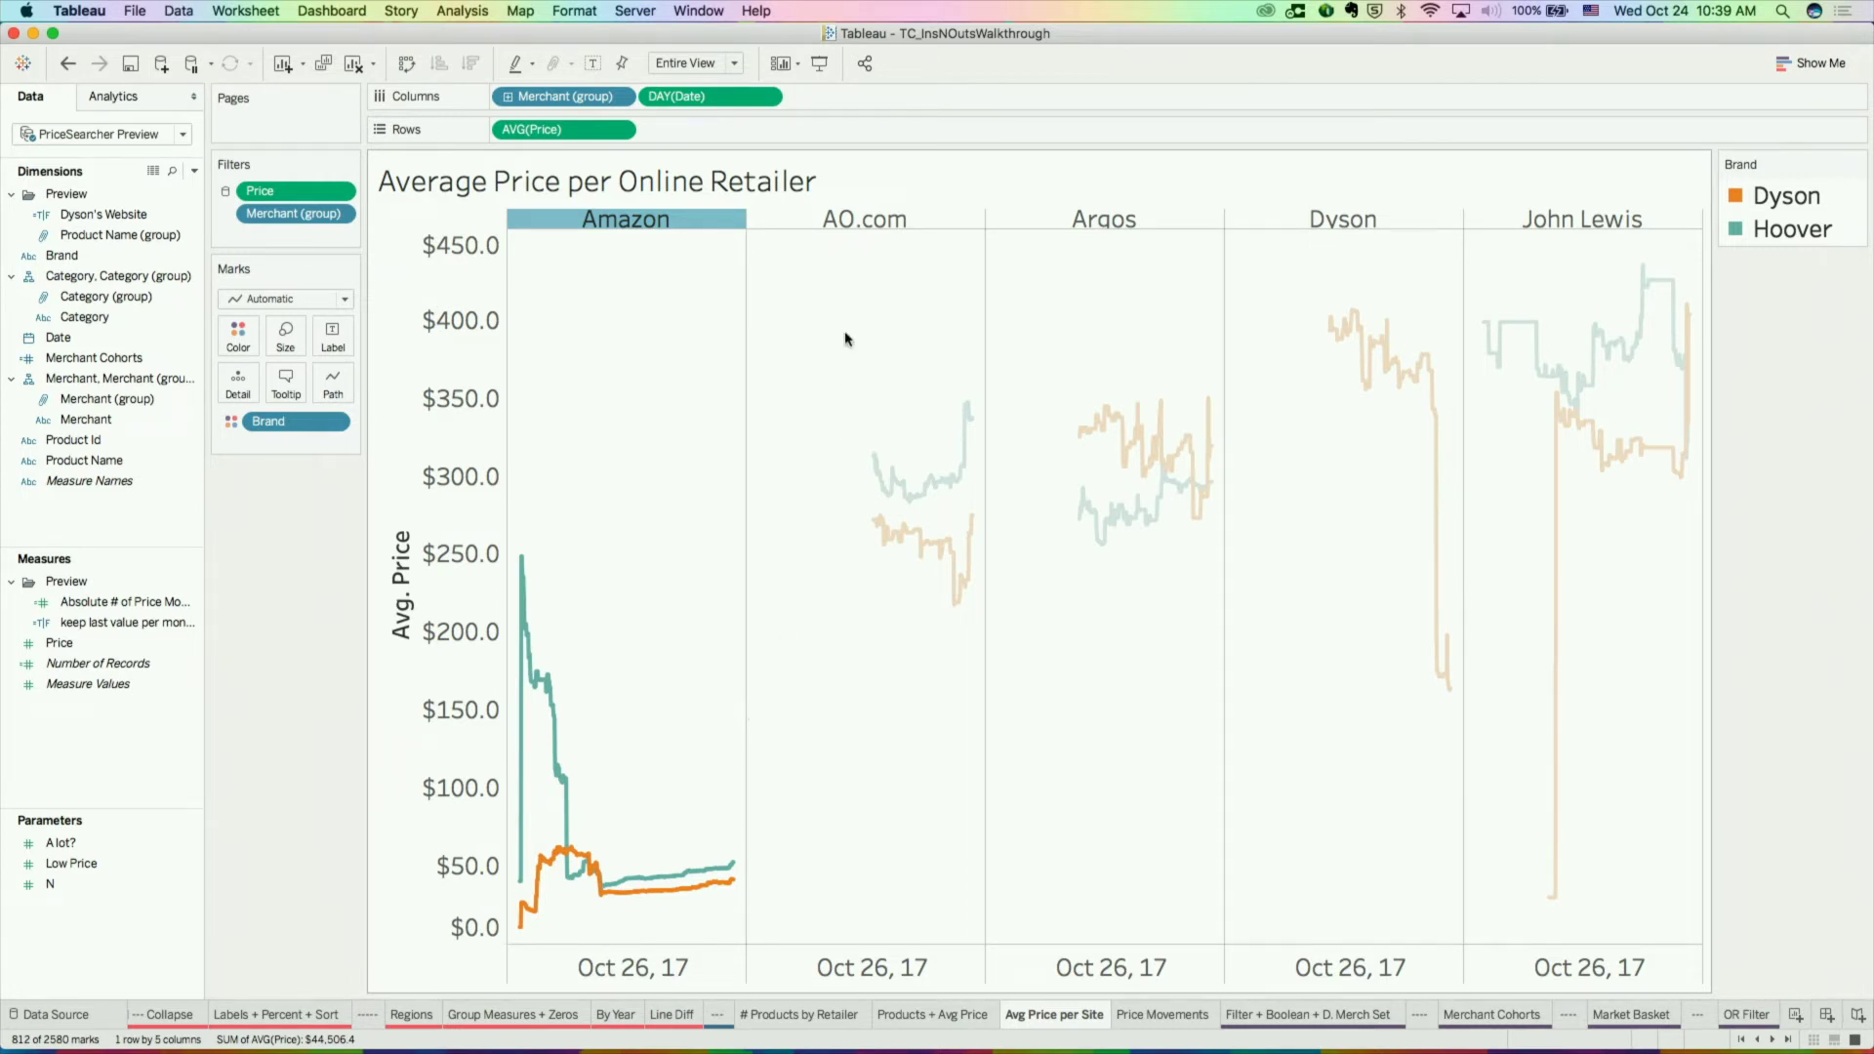
left_click(865, 232)
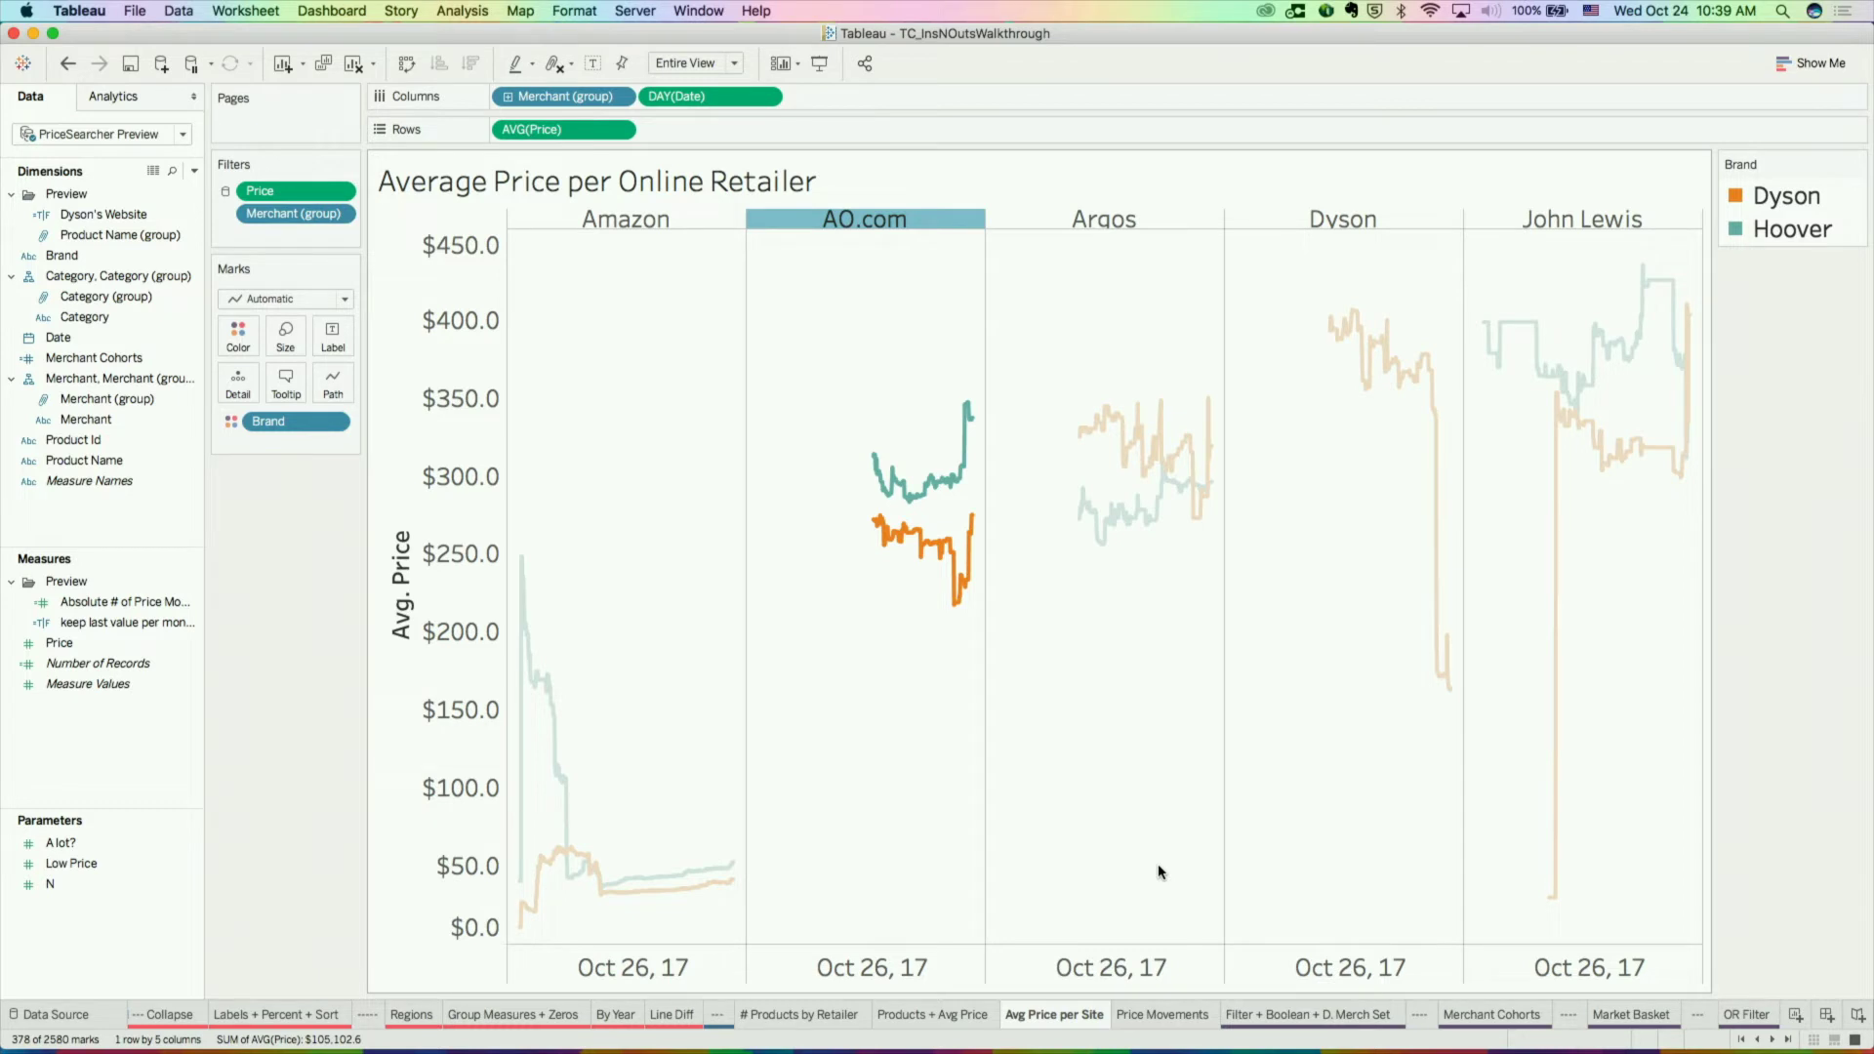
Step: On the Price Movements sheet, compare Dyson's and Amazon's monthly price movements for the Dyson V7 Motorhead, and inspect the March bars
left_click(1161, 1022)
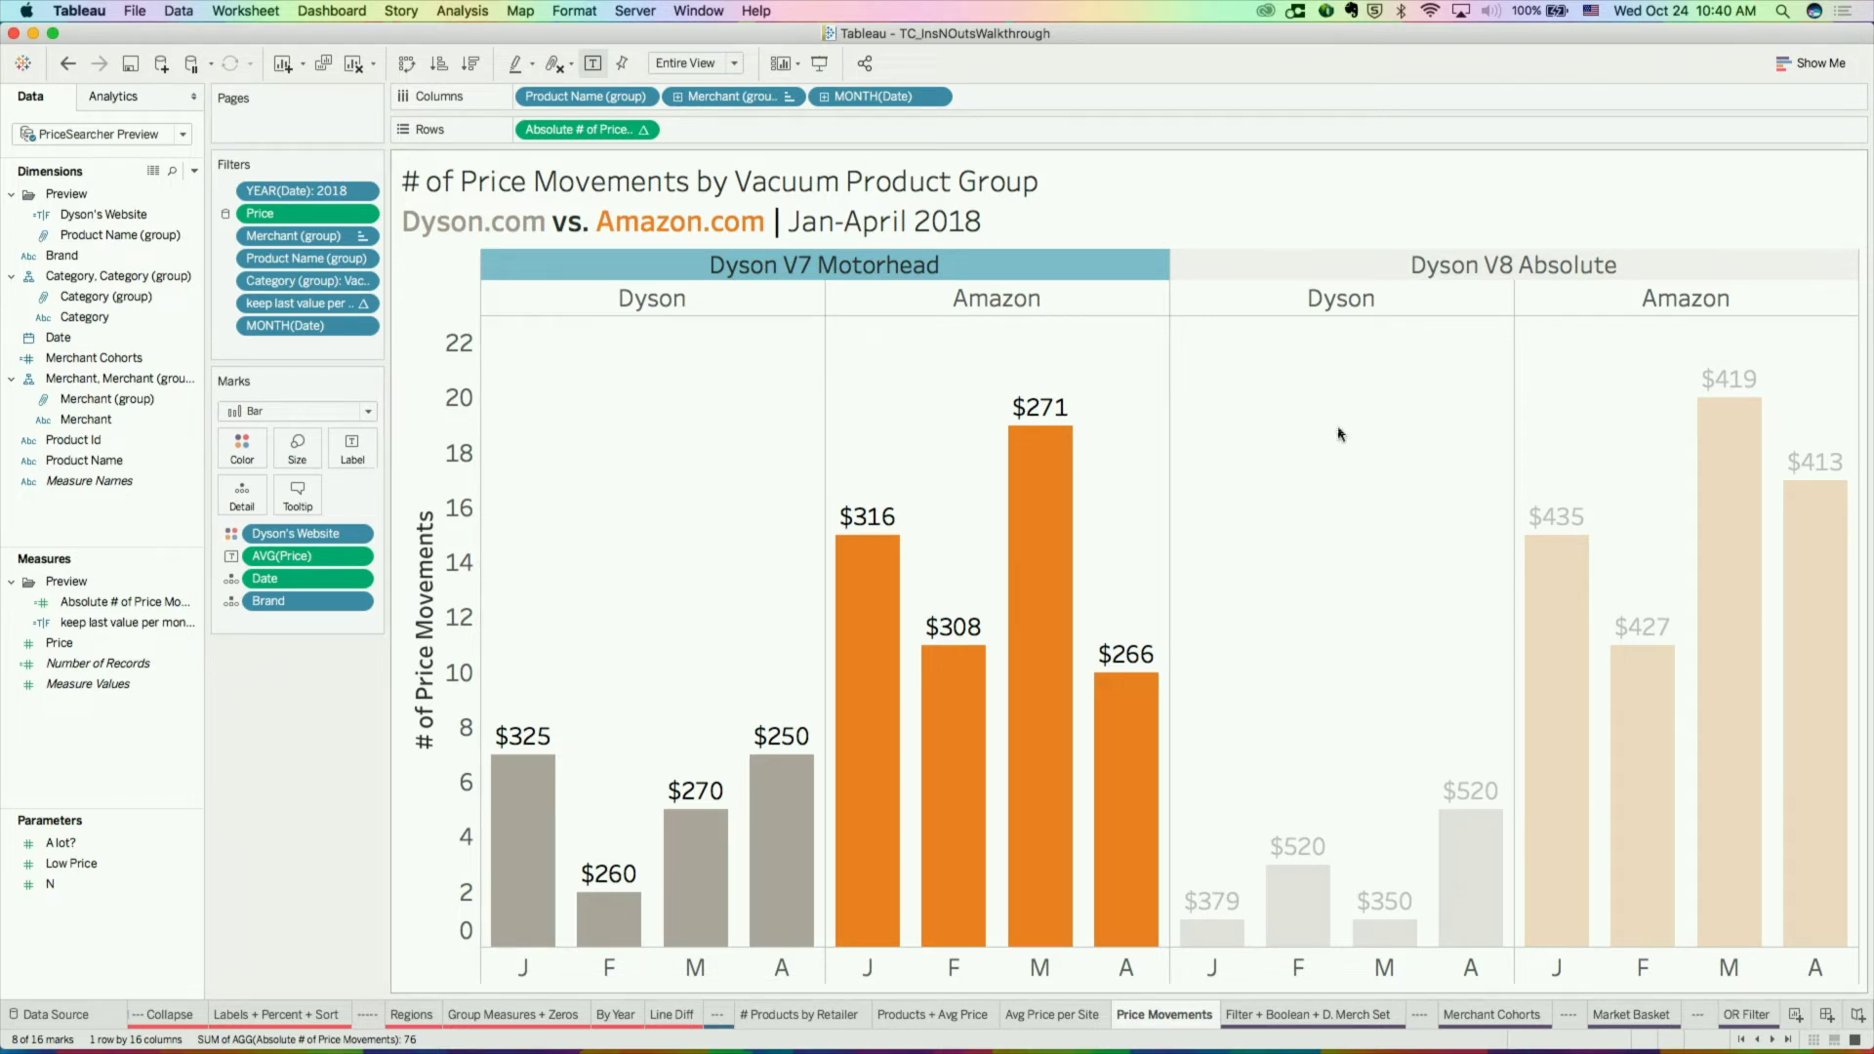
left_click(656, 303)
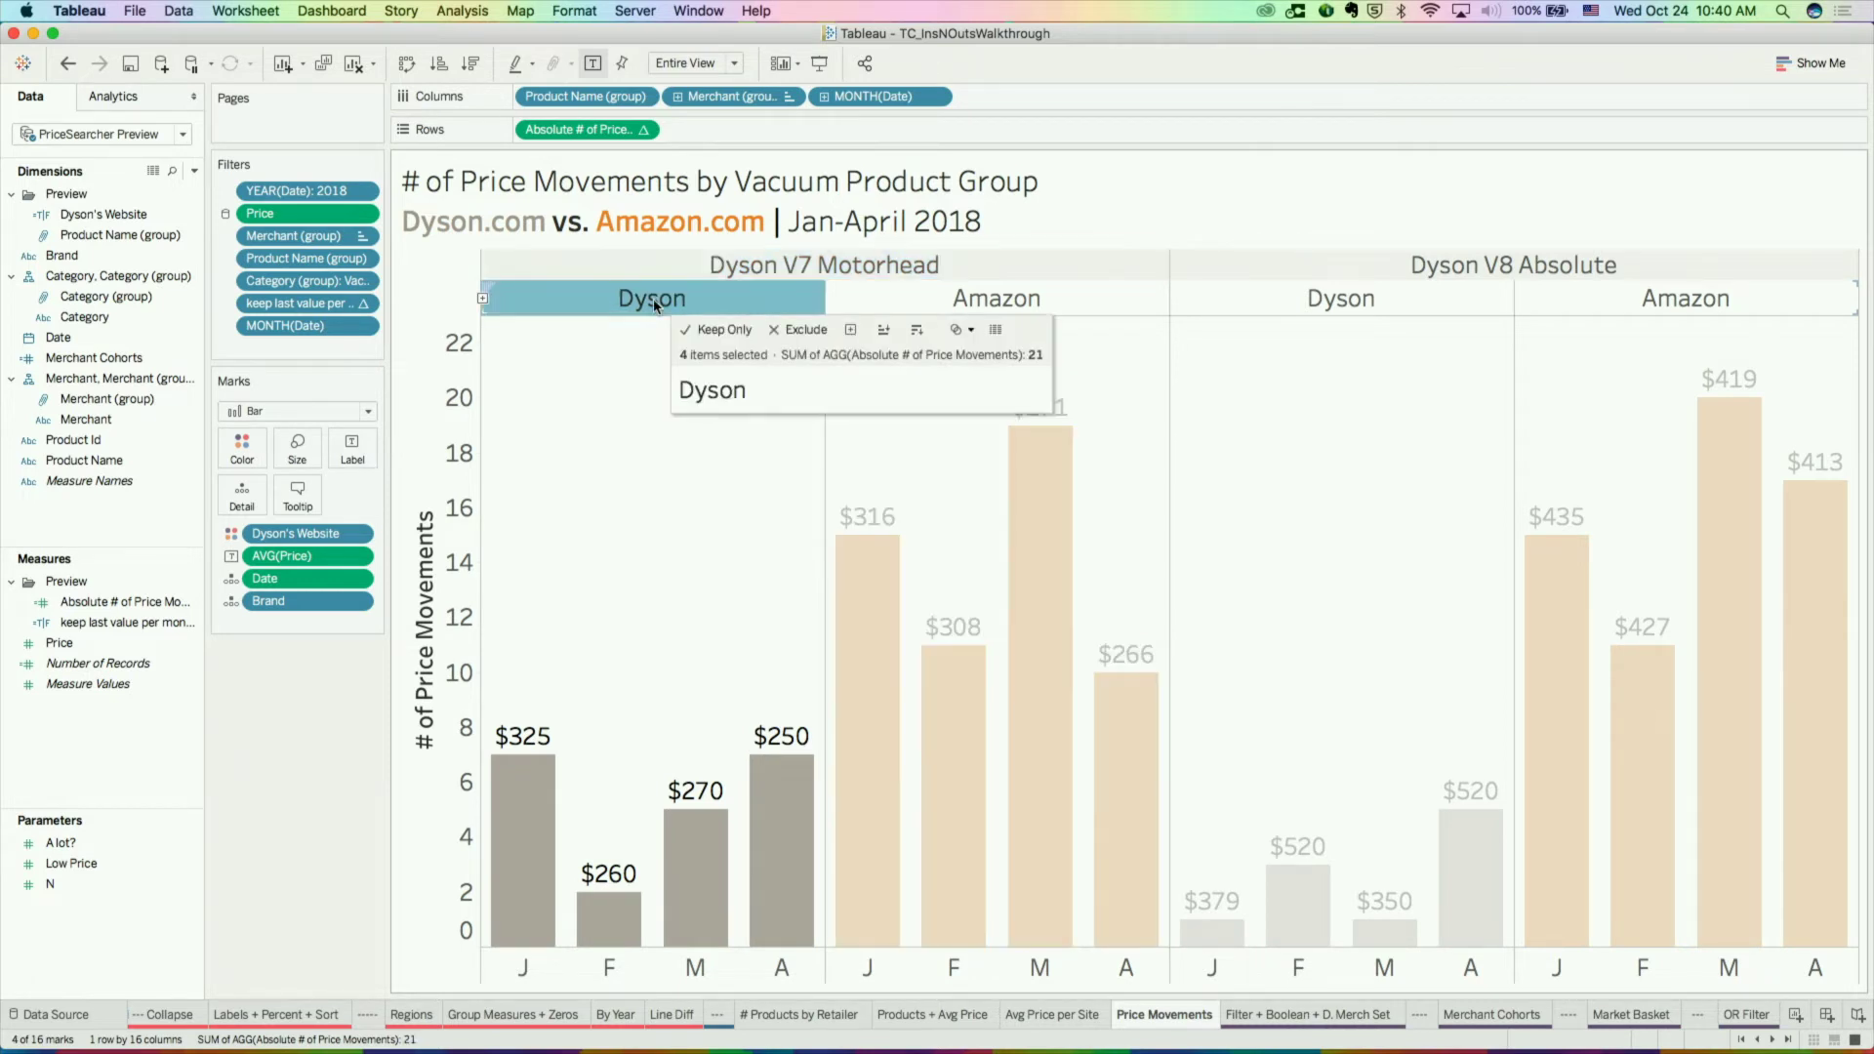
left_click(976, 298)
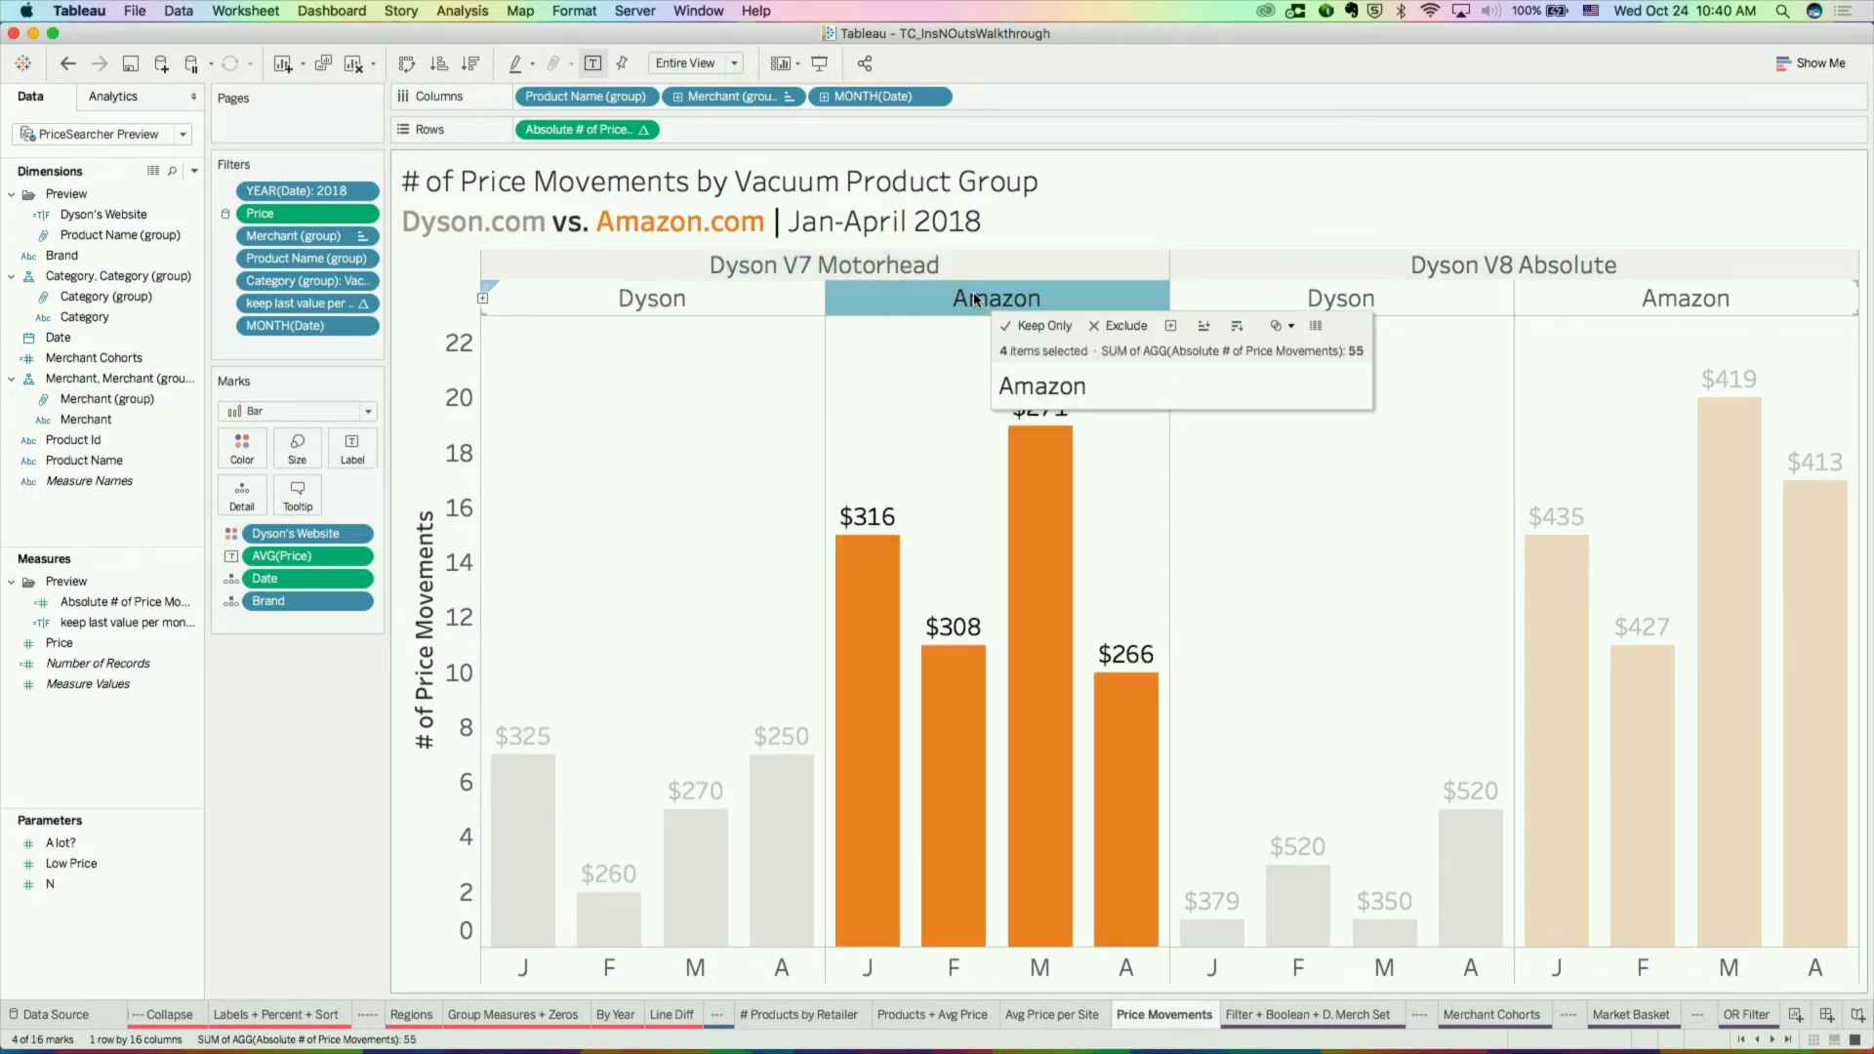
left_click(1247, 572)
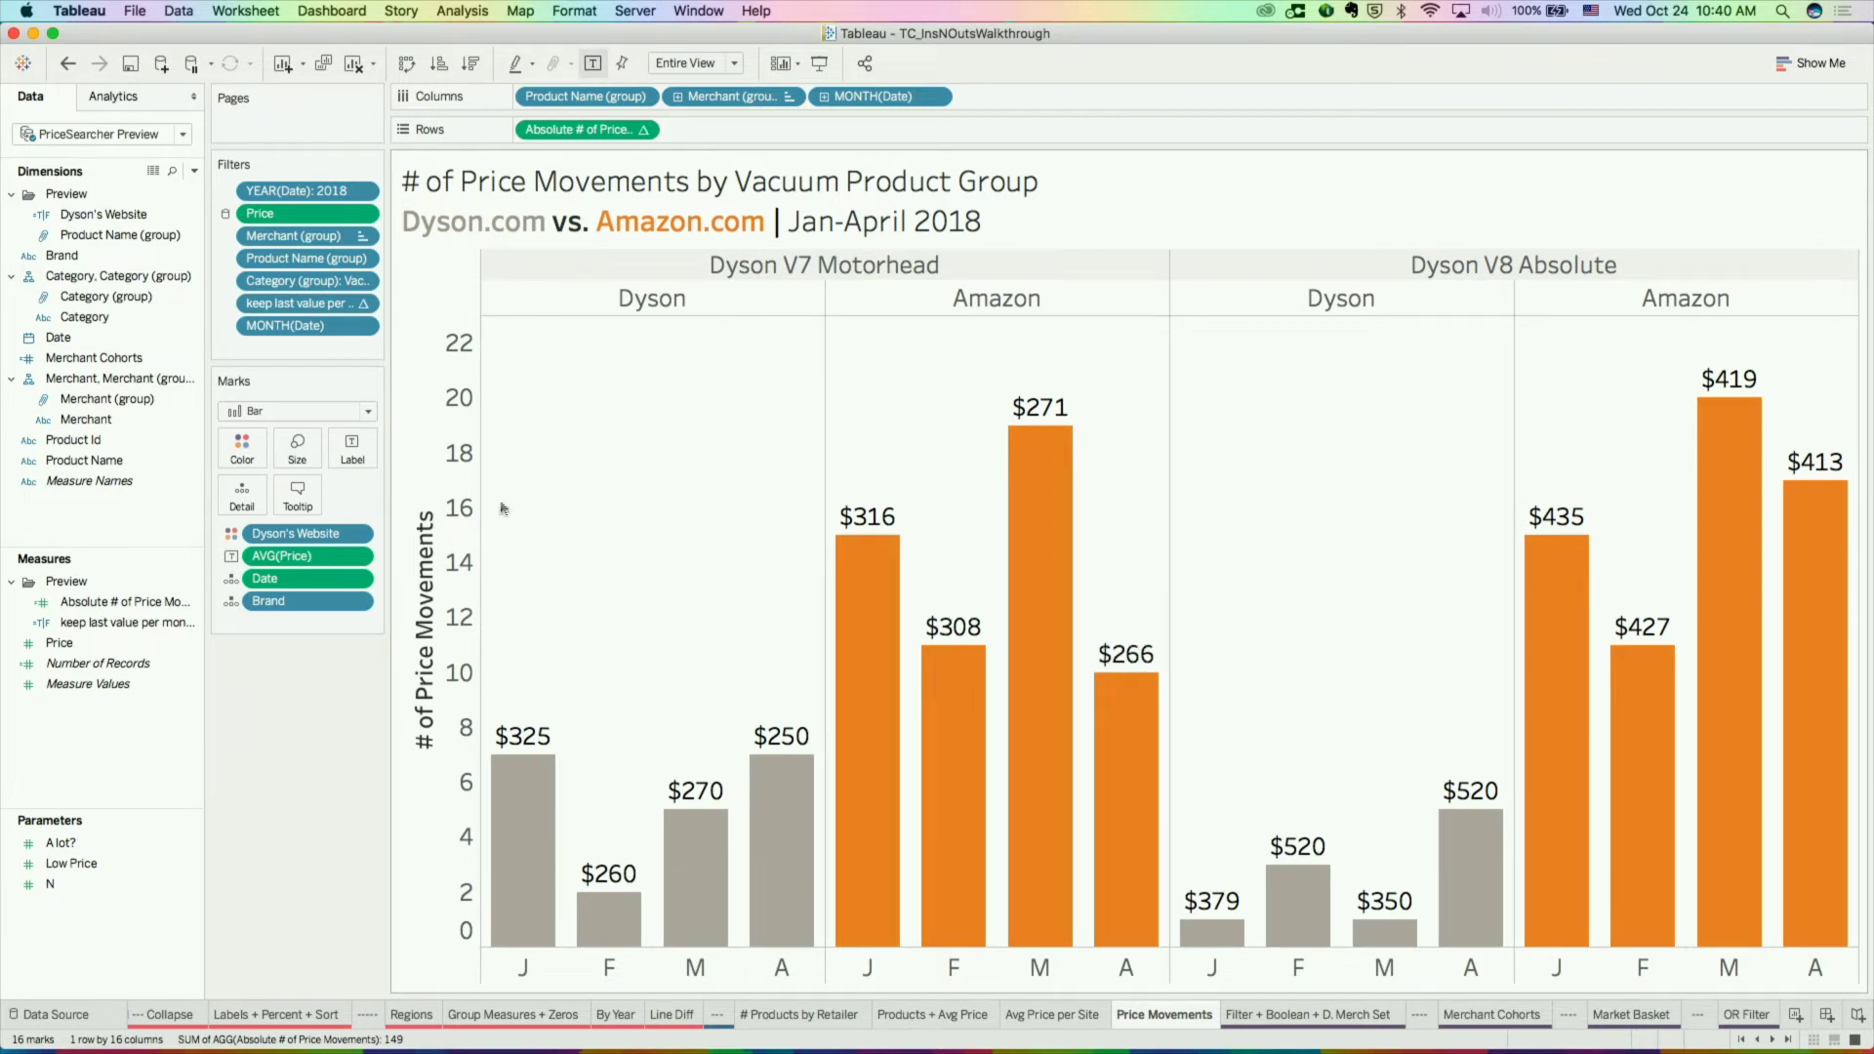
left_click(449, 530)
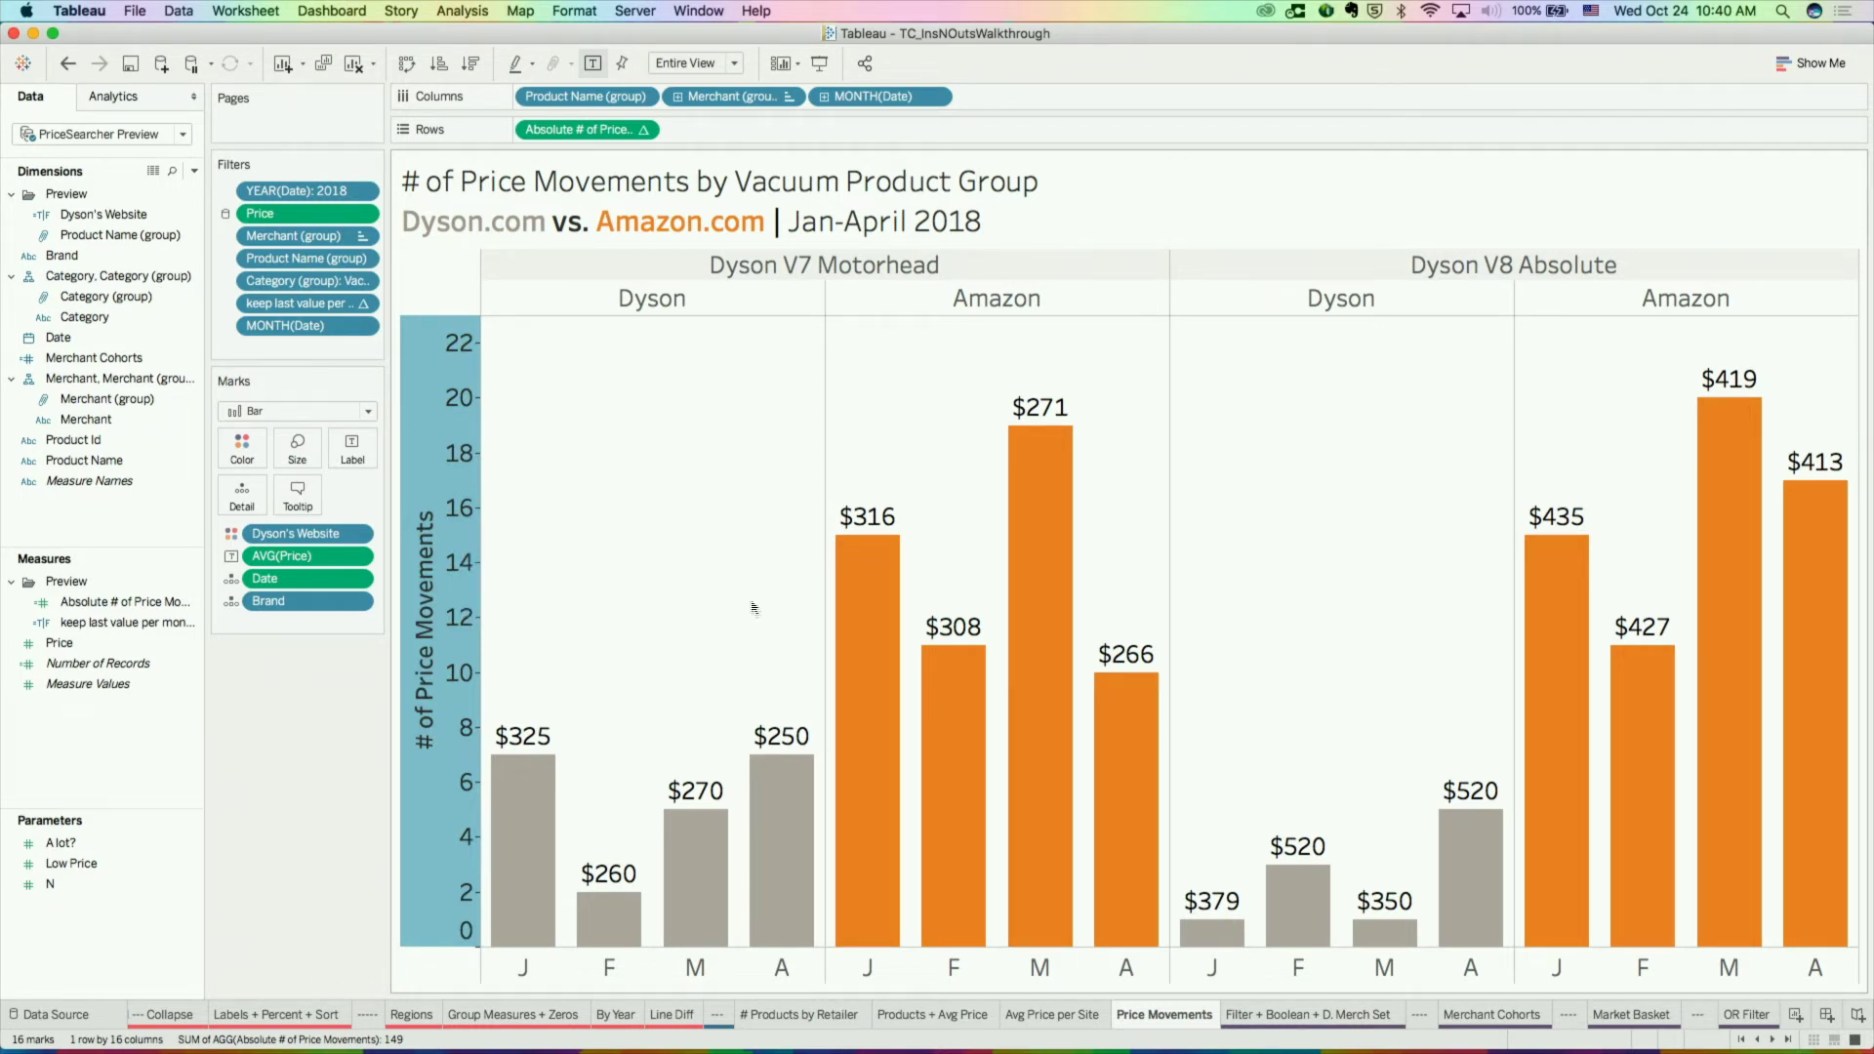
mouse_move(712, 816)
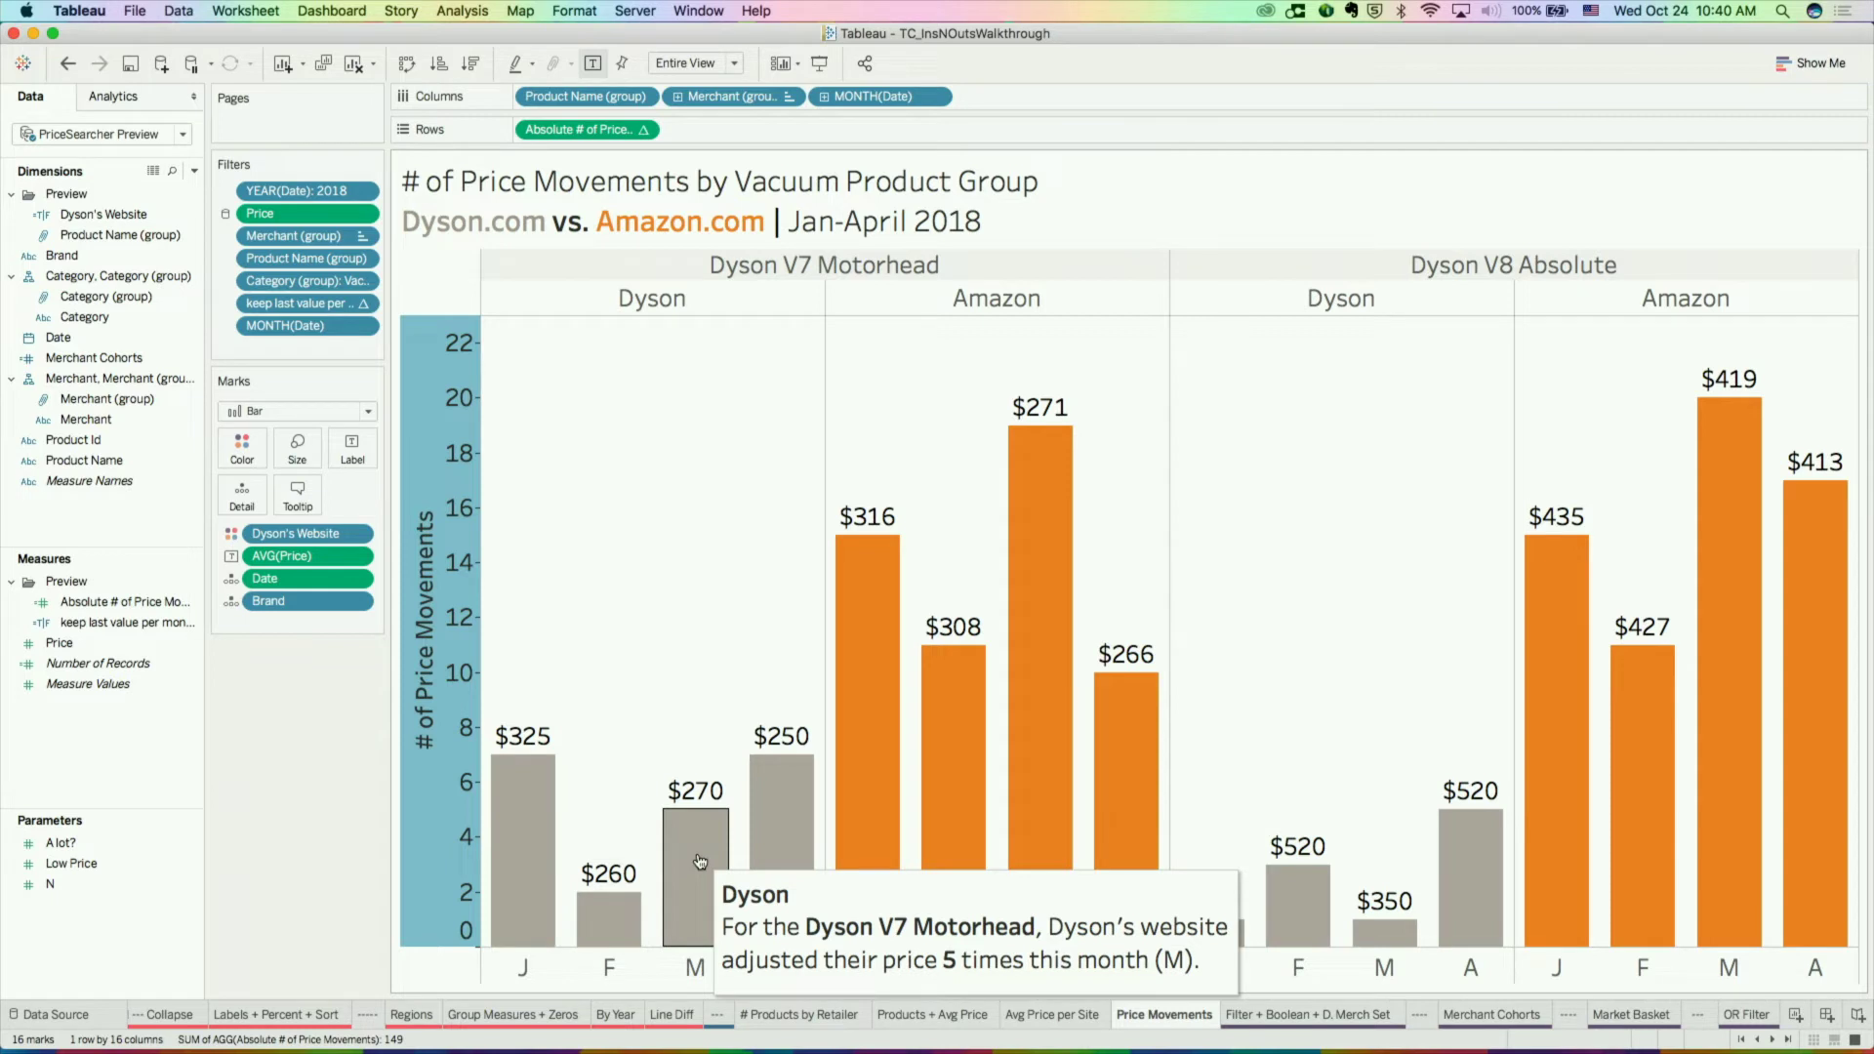
mouse_move(1035, 560)
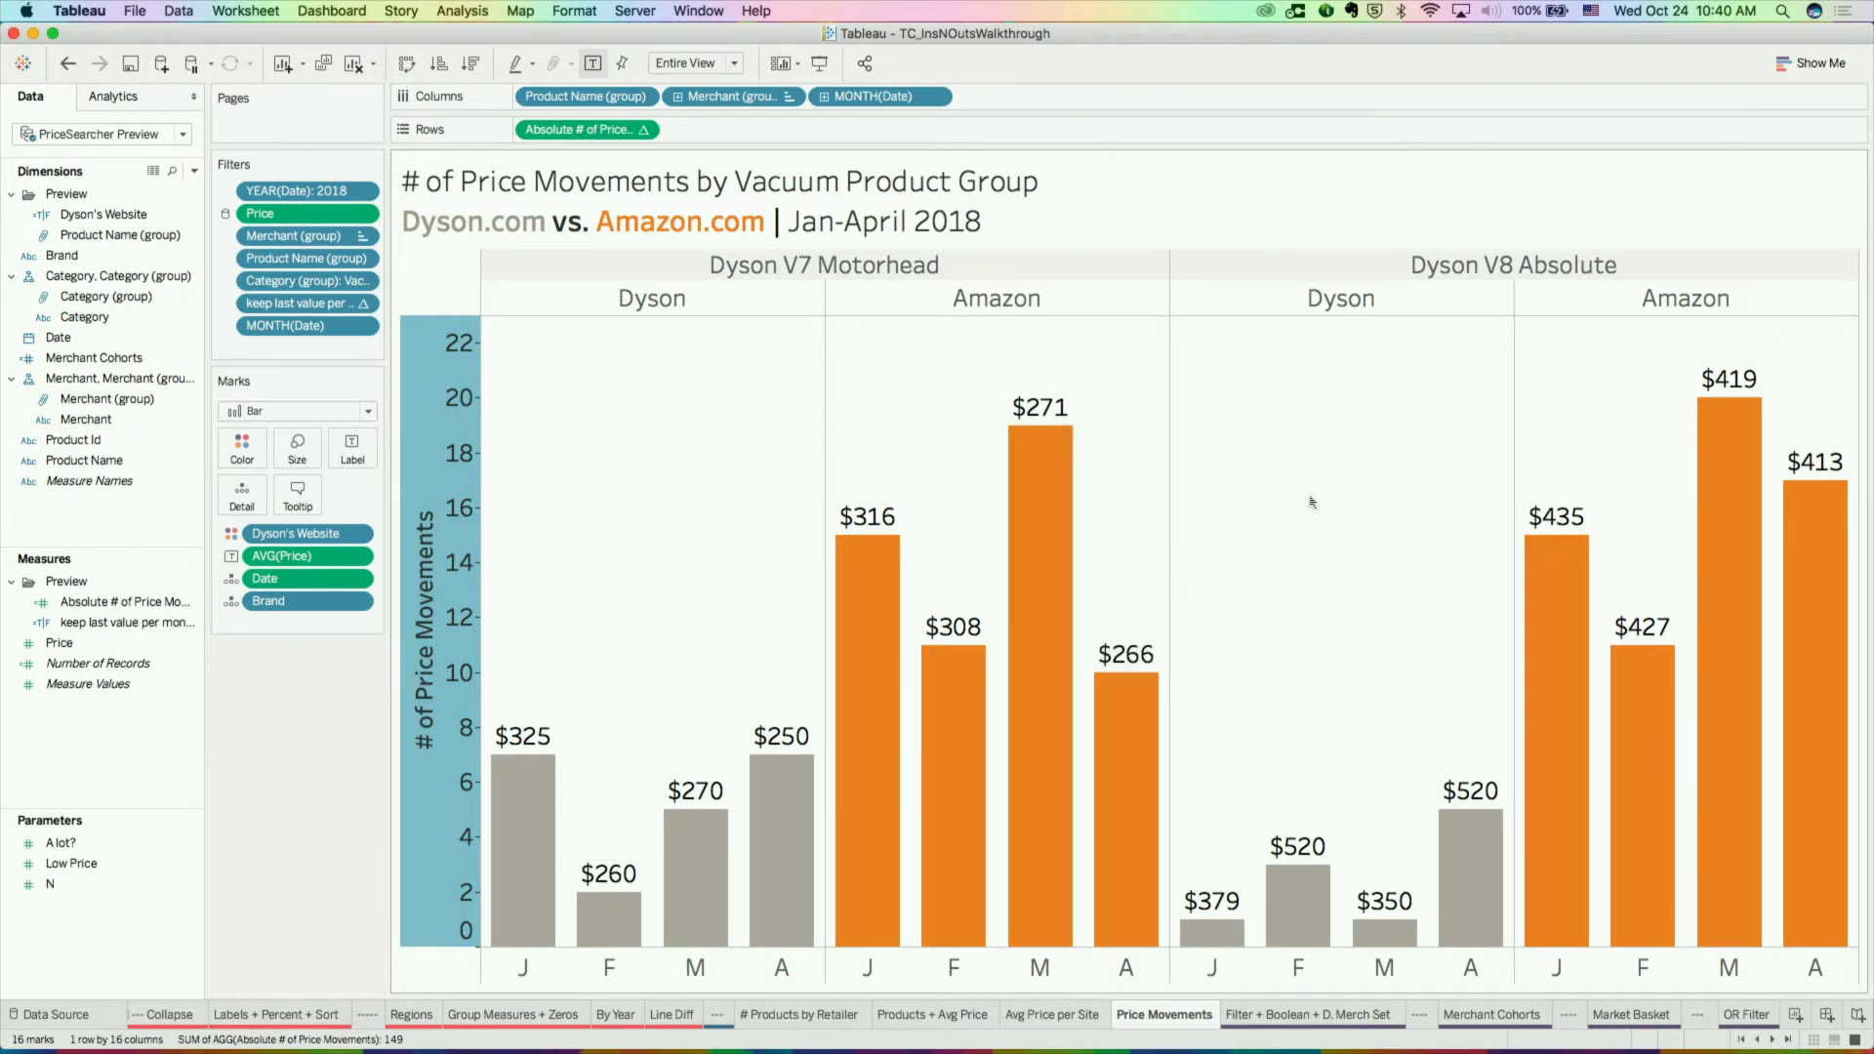
Step: Highlight the Dyson V8 Absolute group and inspect its monthly price movements for Dyson and Amazon
left_click(1488, 266)
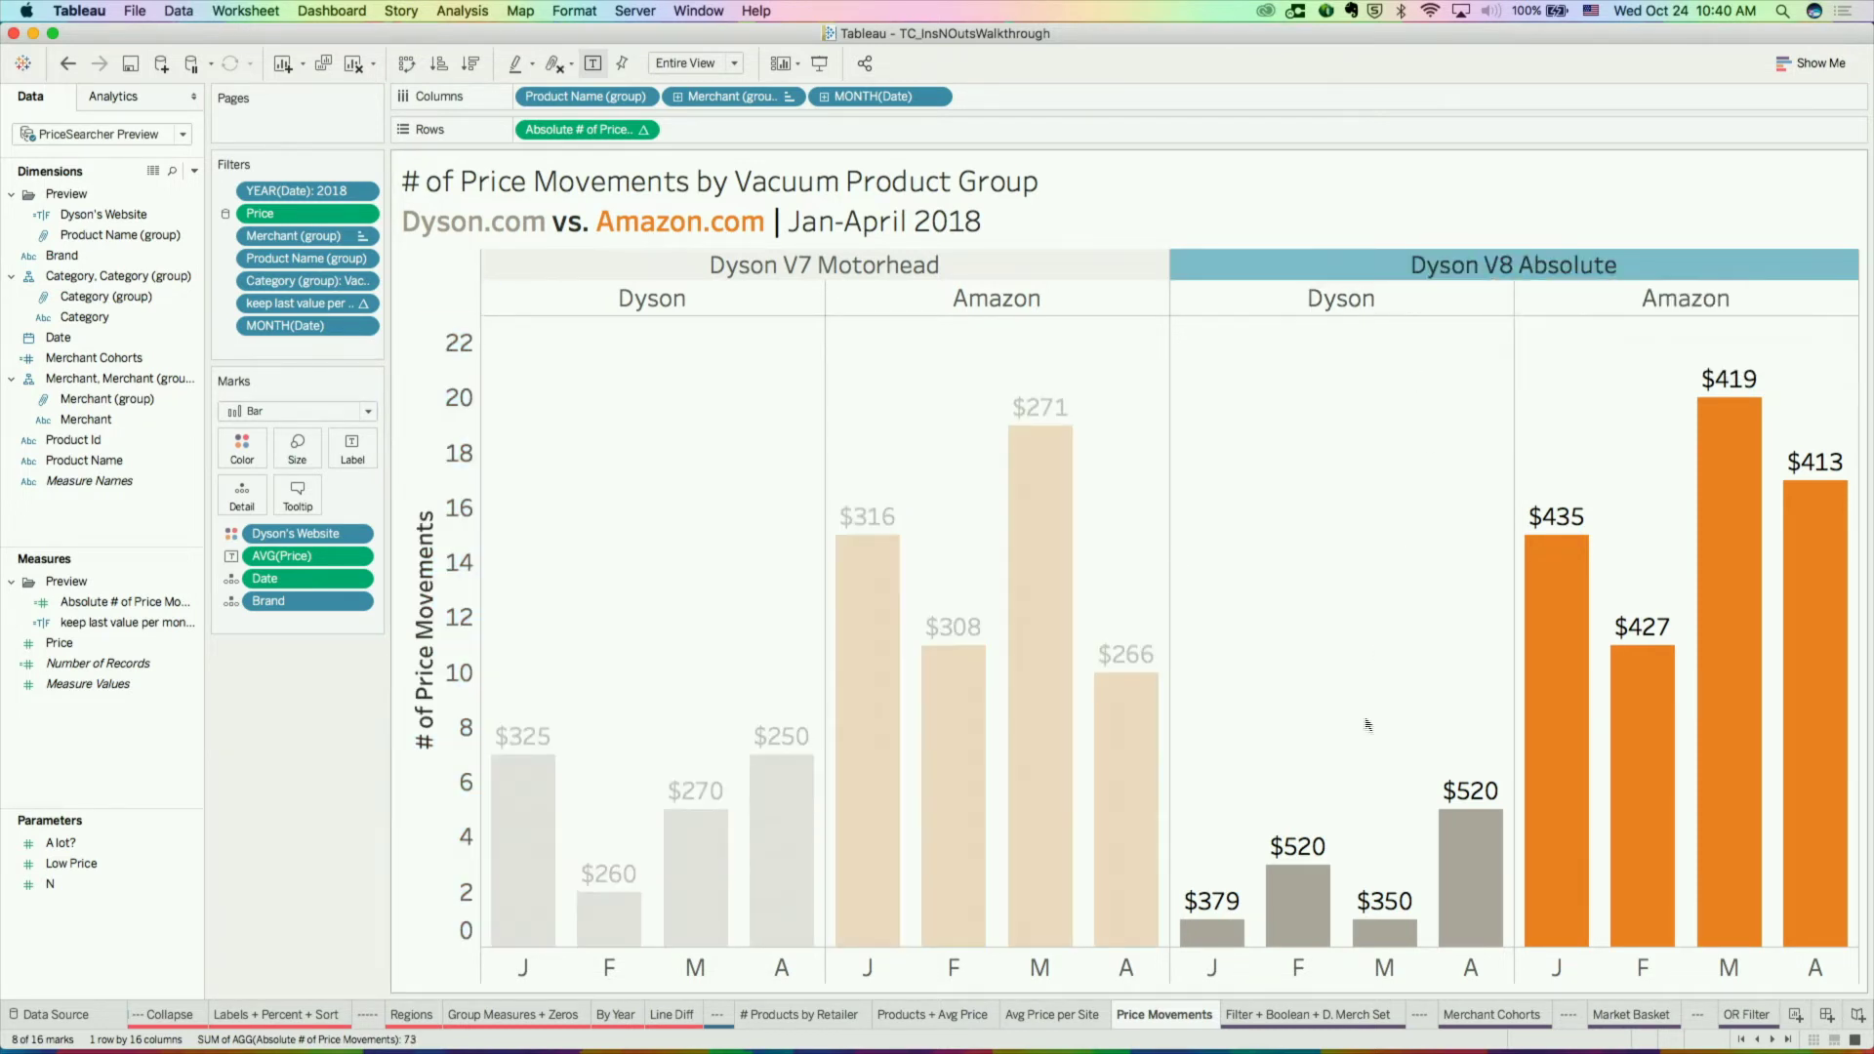
left_click(1373, 840)
mouse_move(1384, 931)
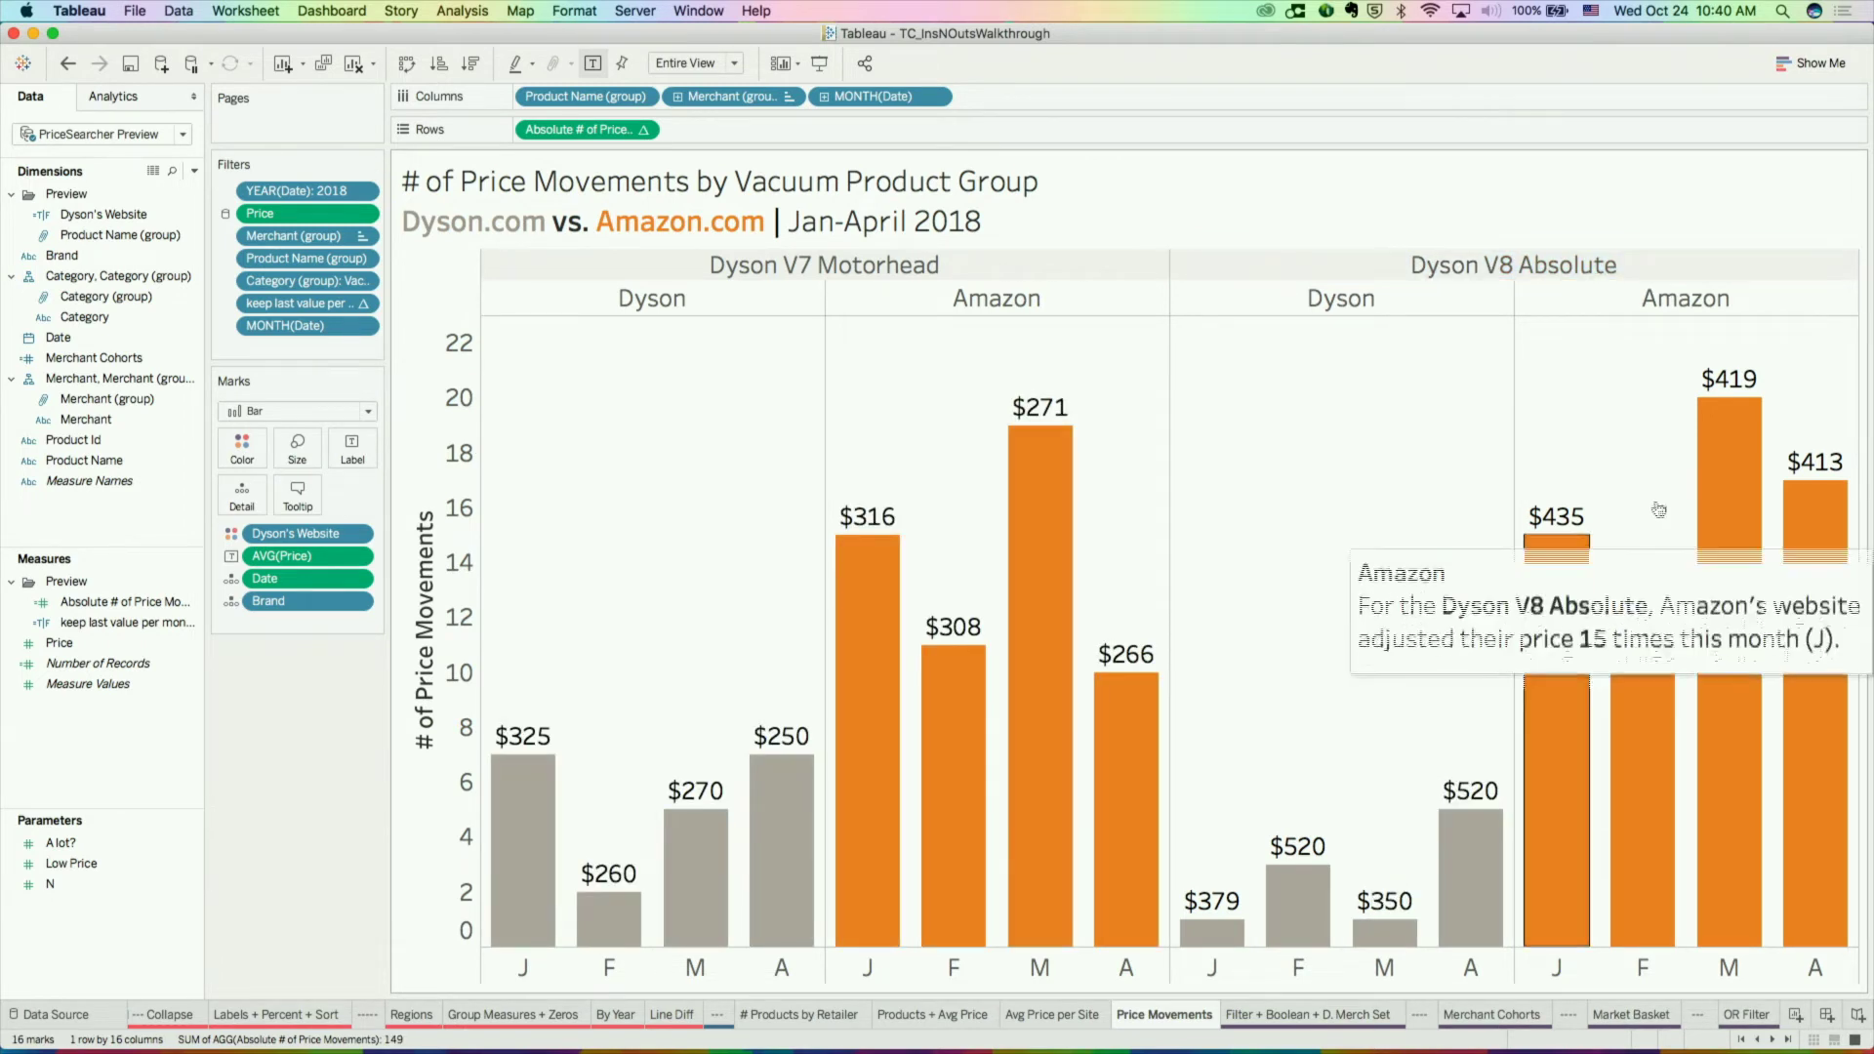
mouse_move(1720, 505)
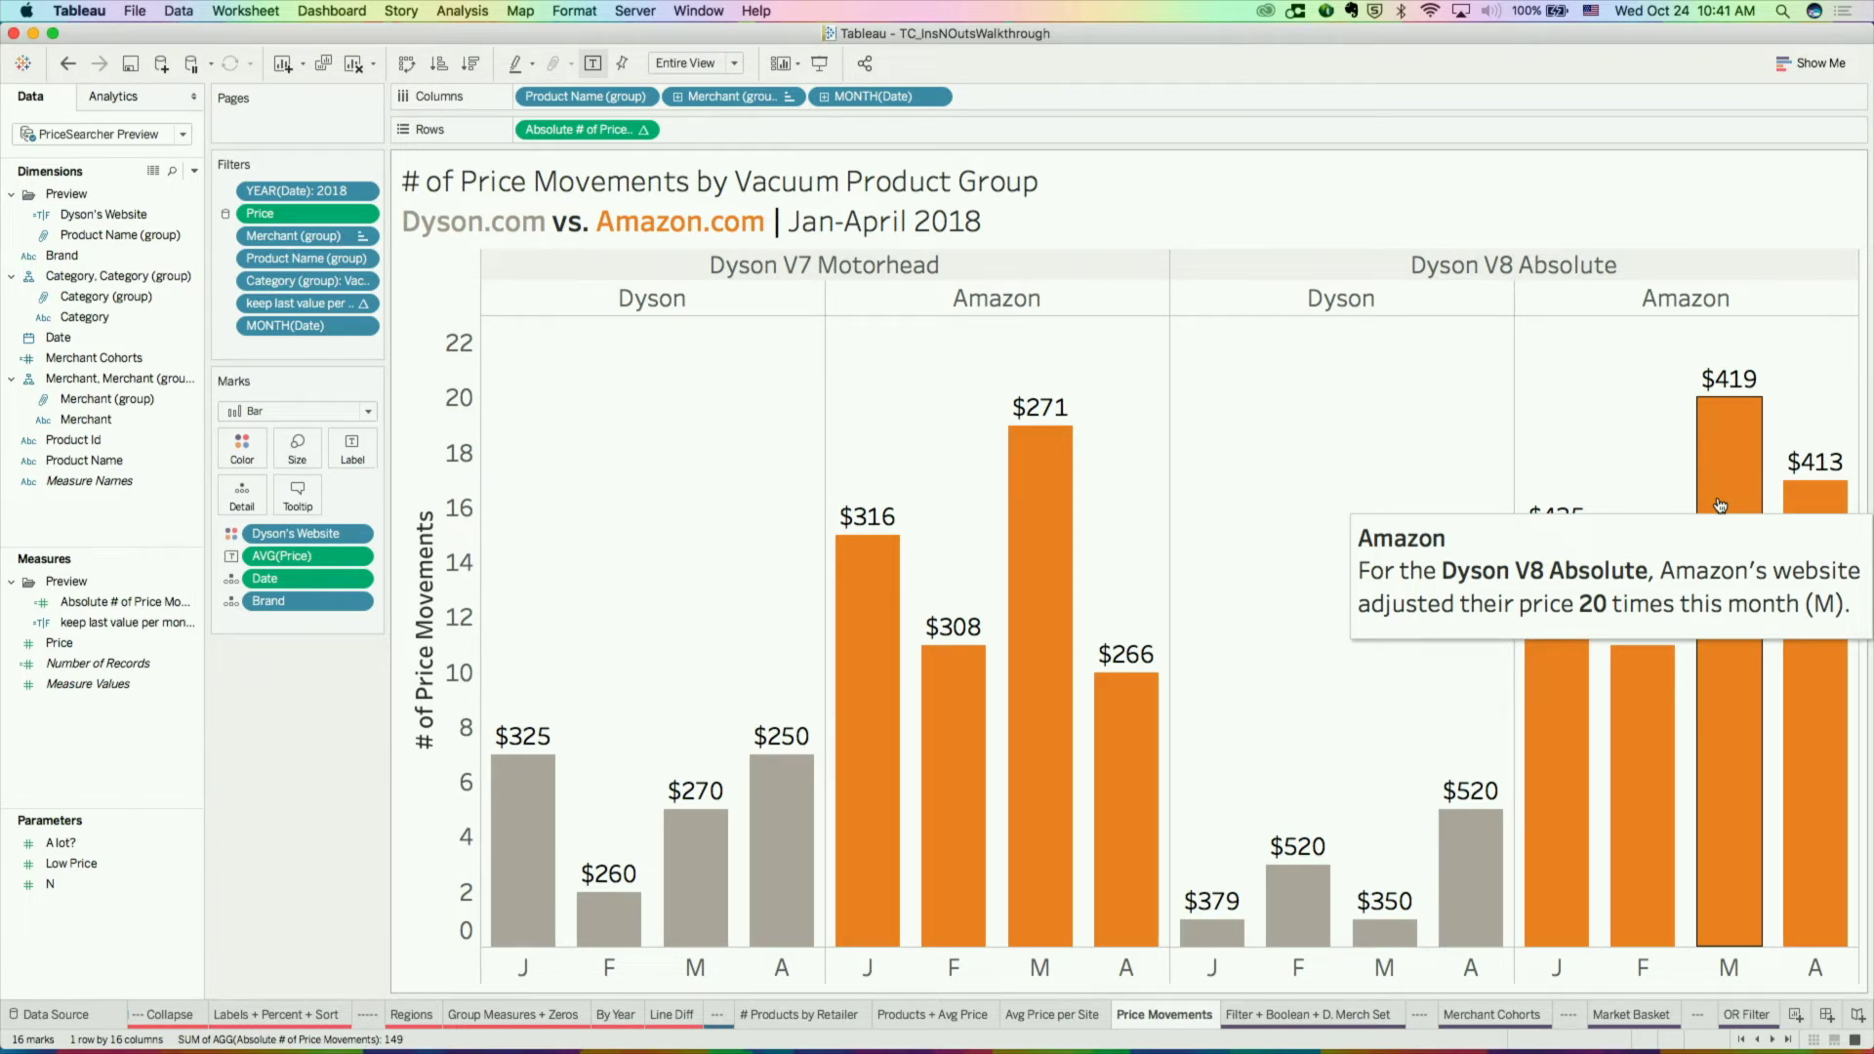
Step: Open the Filter + Boolean + D. Merch Set sheet
left_click(1324, 1015)
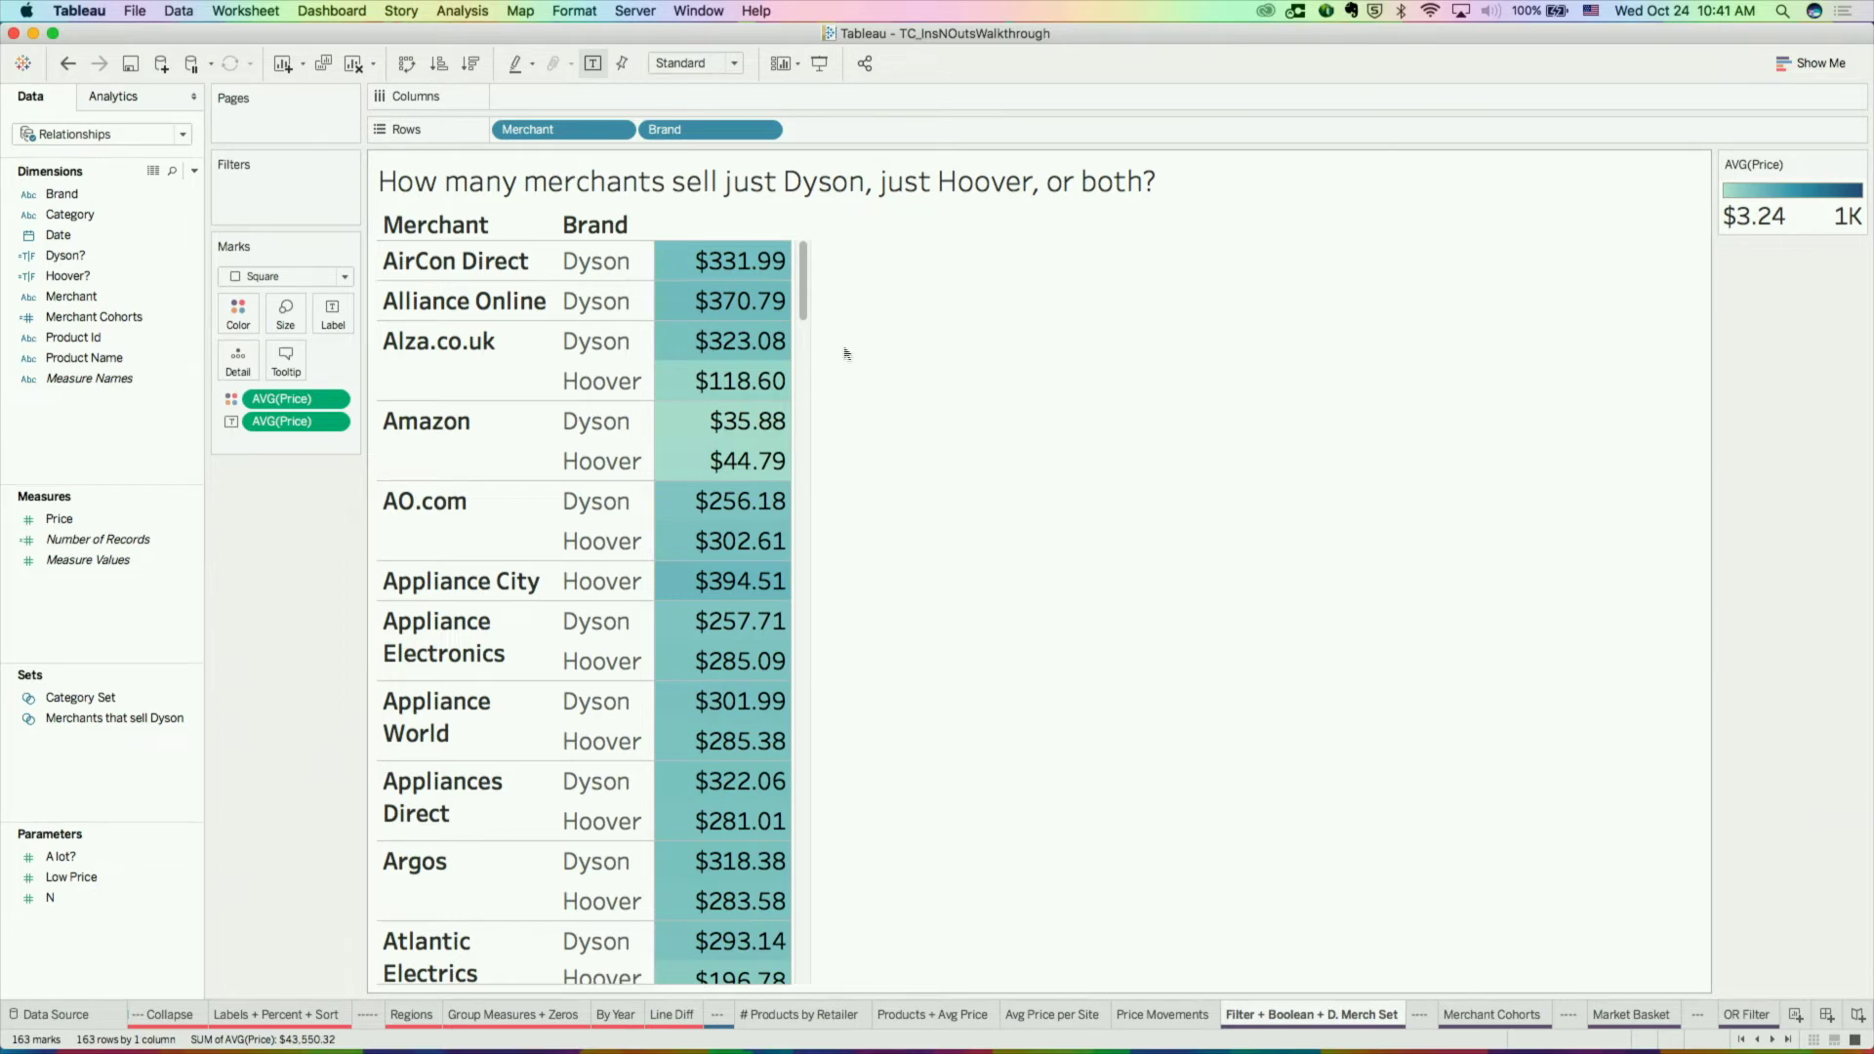
Step: Try keeping only the Dyson brand rows in the merchant table, and undo that filter
left_click(586, 344)
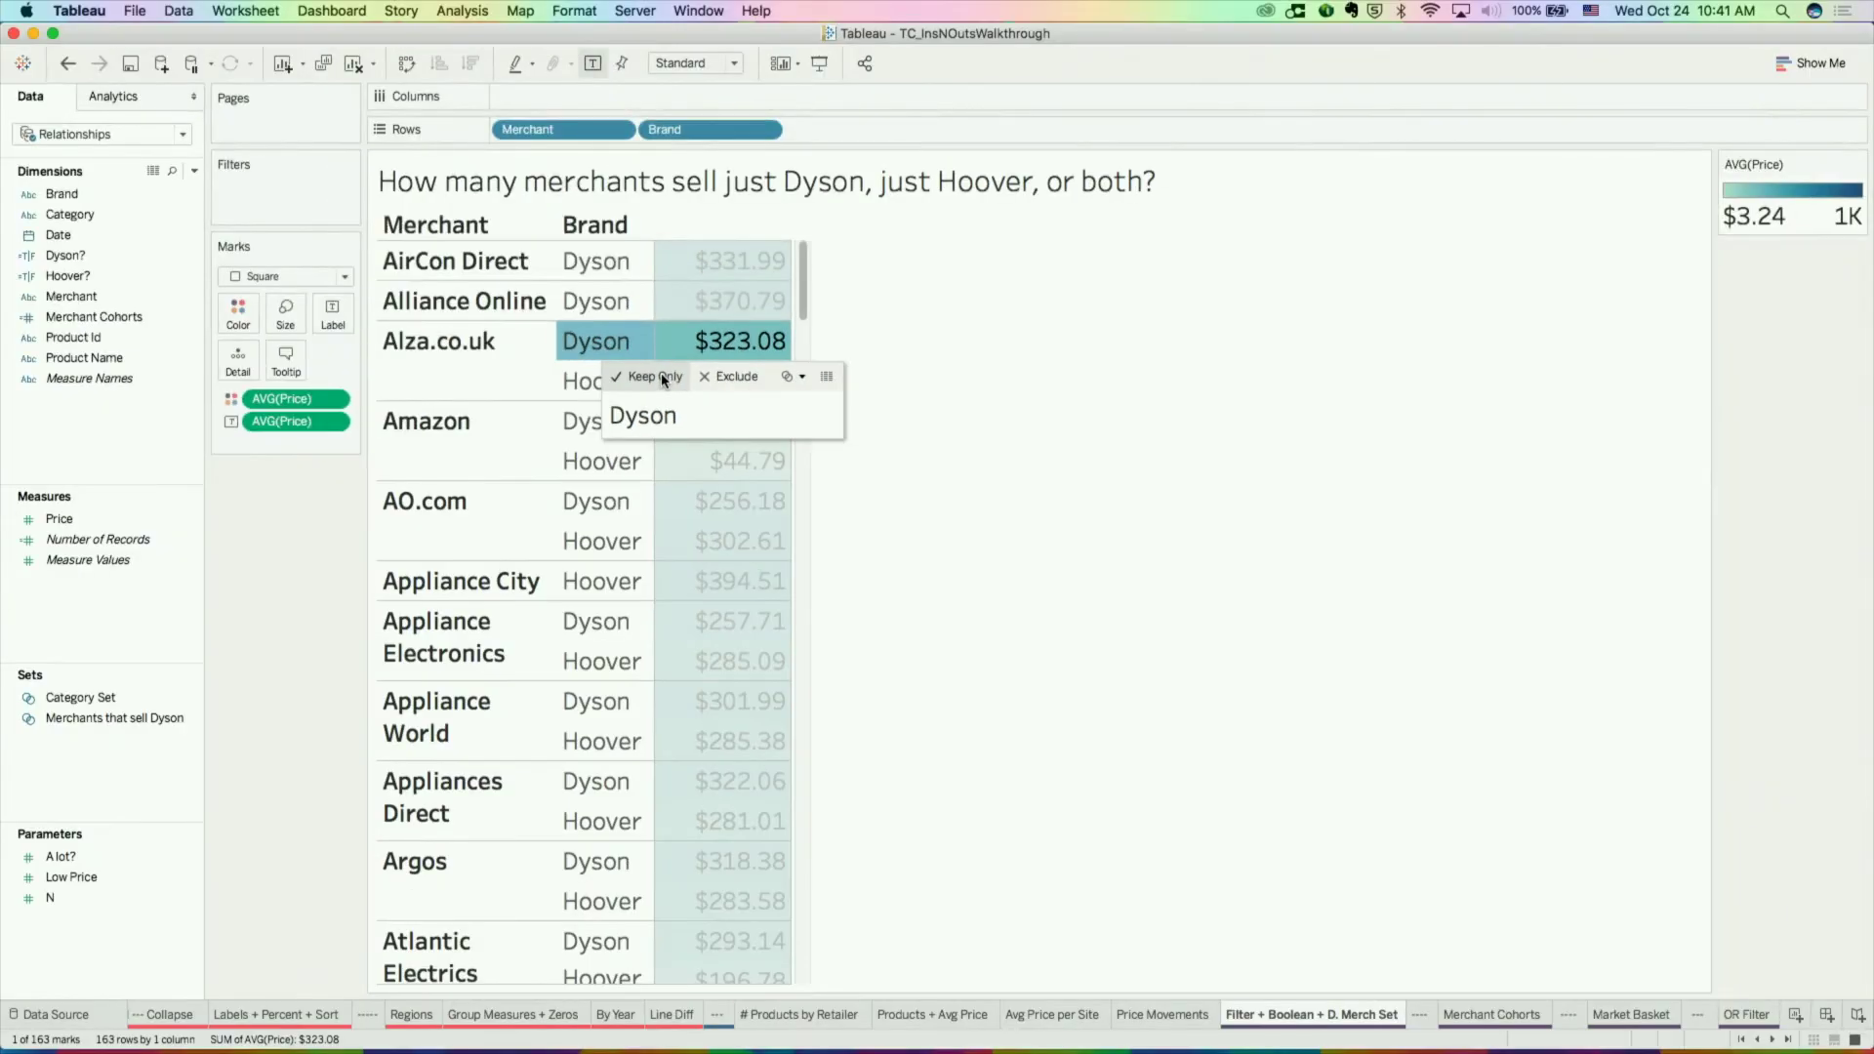
left_click(664, 380)
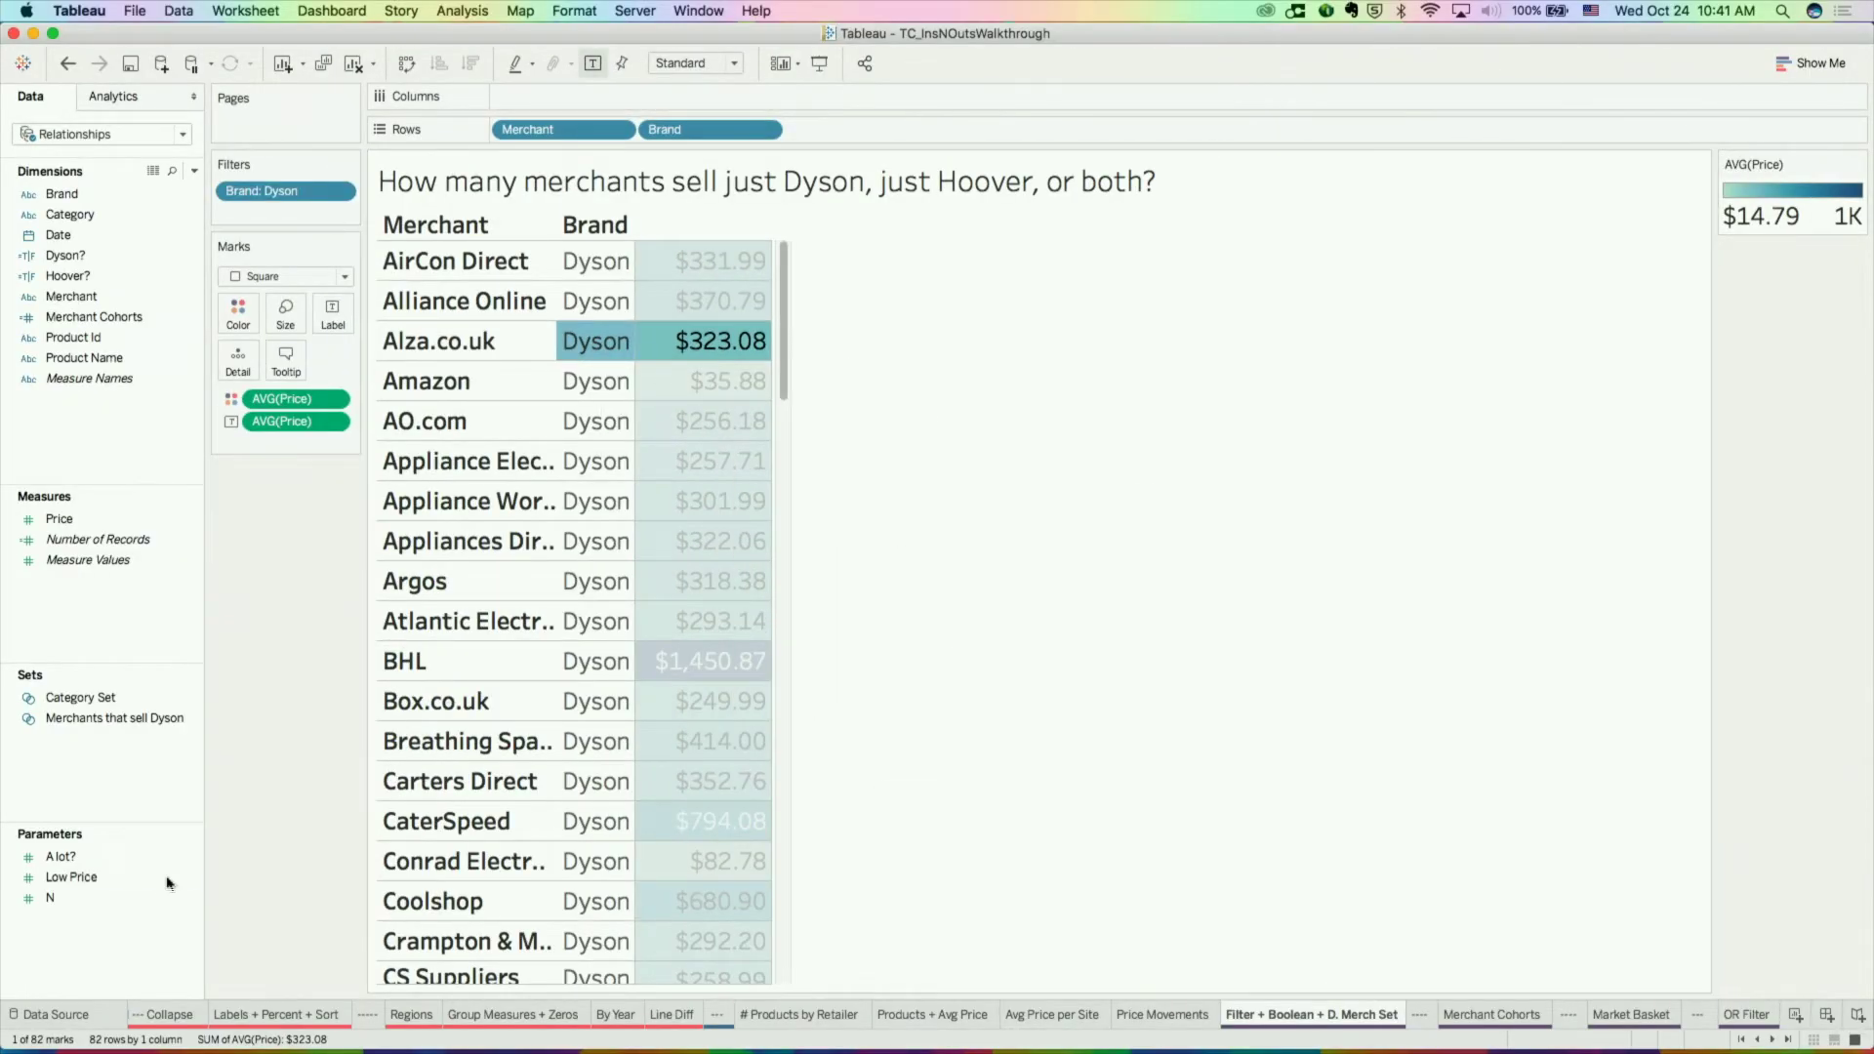
left_click(162, 900)
left_click(1714, 85)
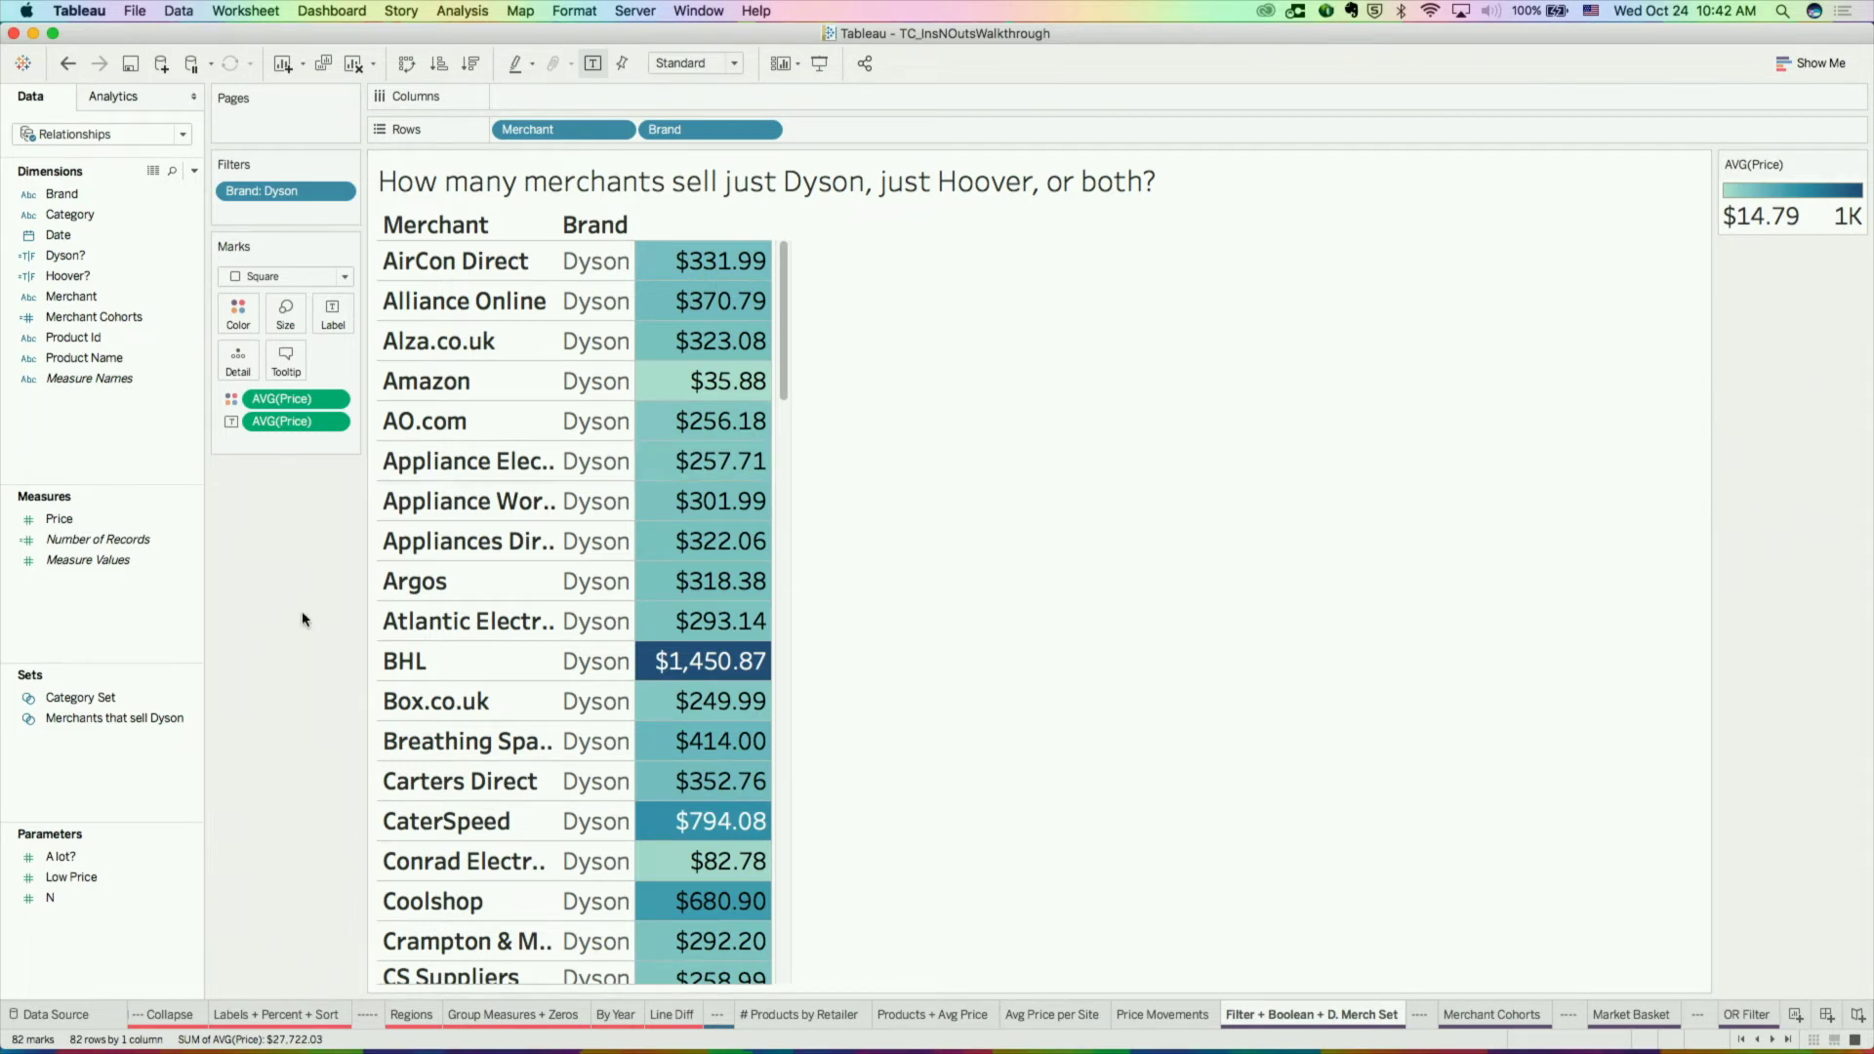
key("super+z")
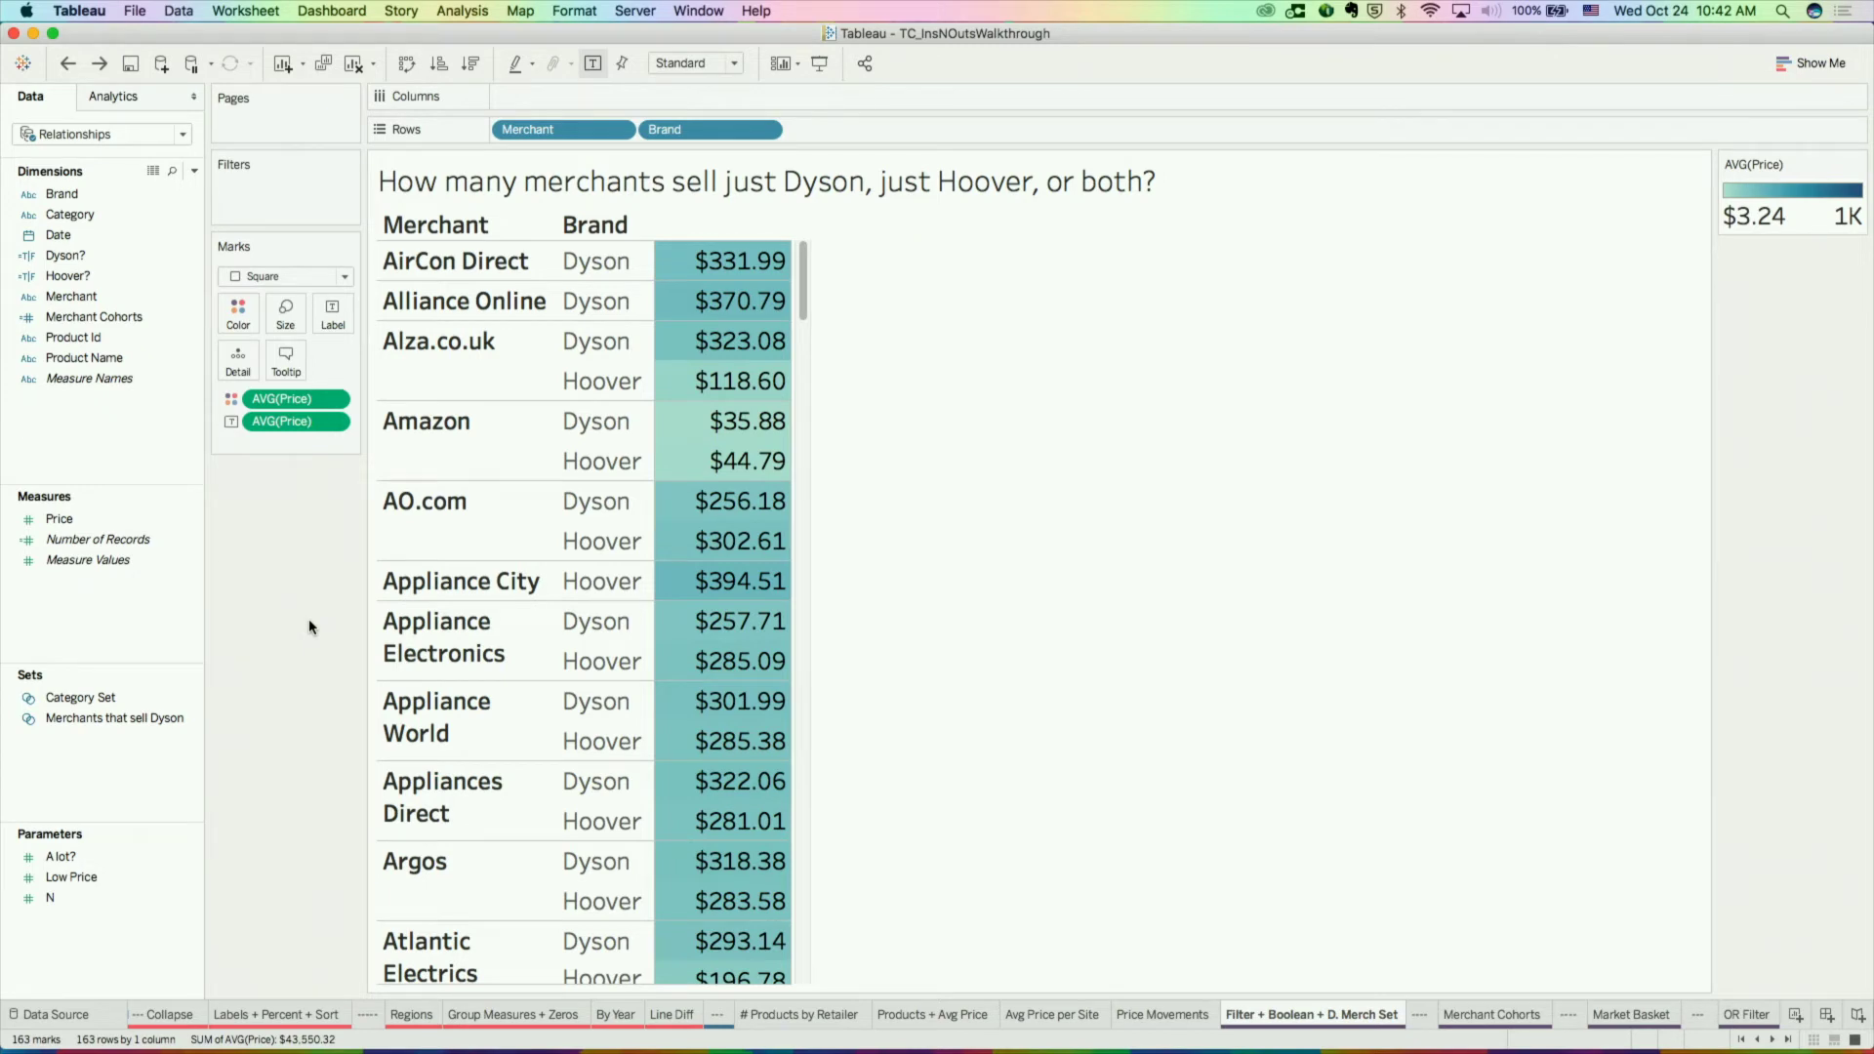
Step: Review the formula of the Dyson? calculated field, and add the field to the rows between Merchant and Brand
left_click(27, 360)
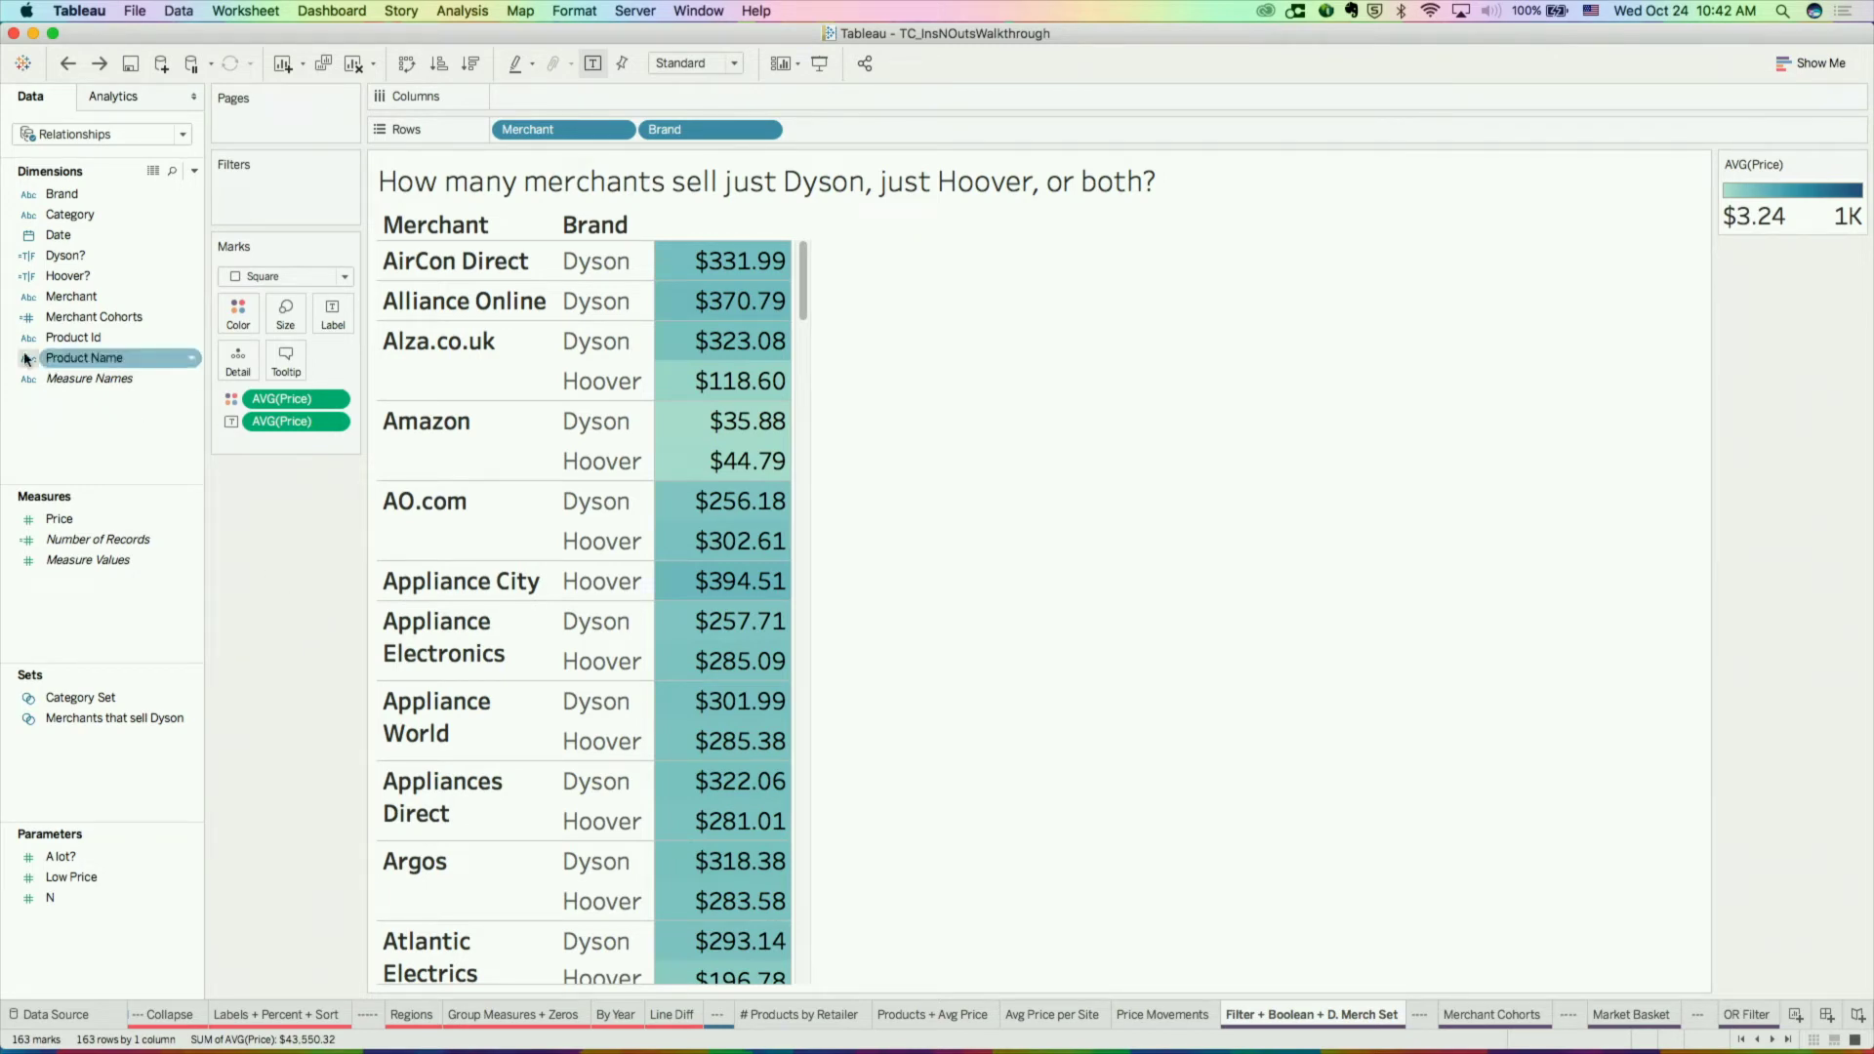
left_click(195, 254)
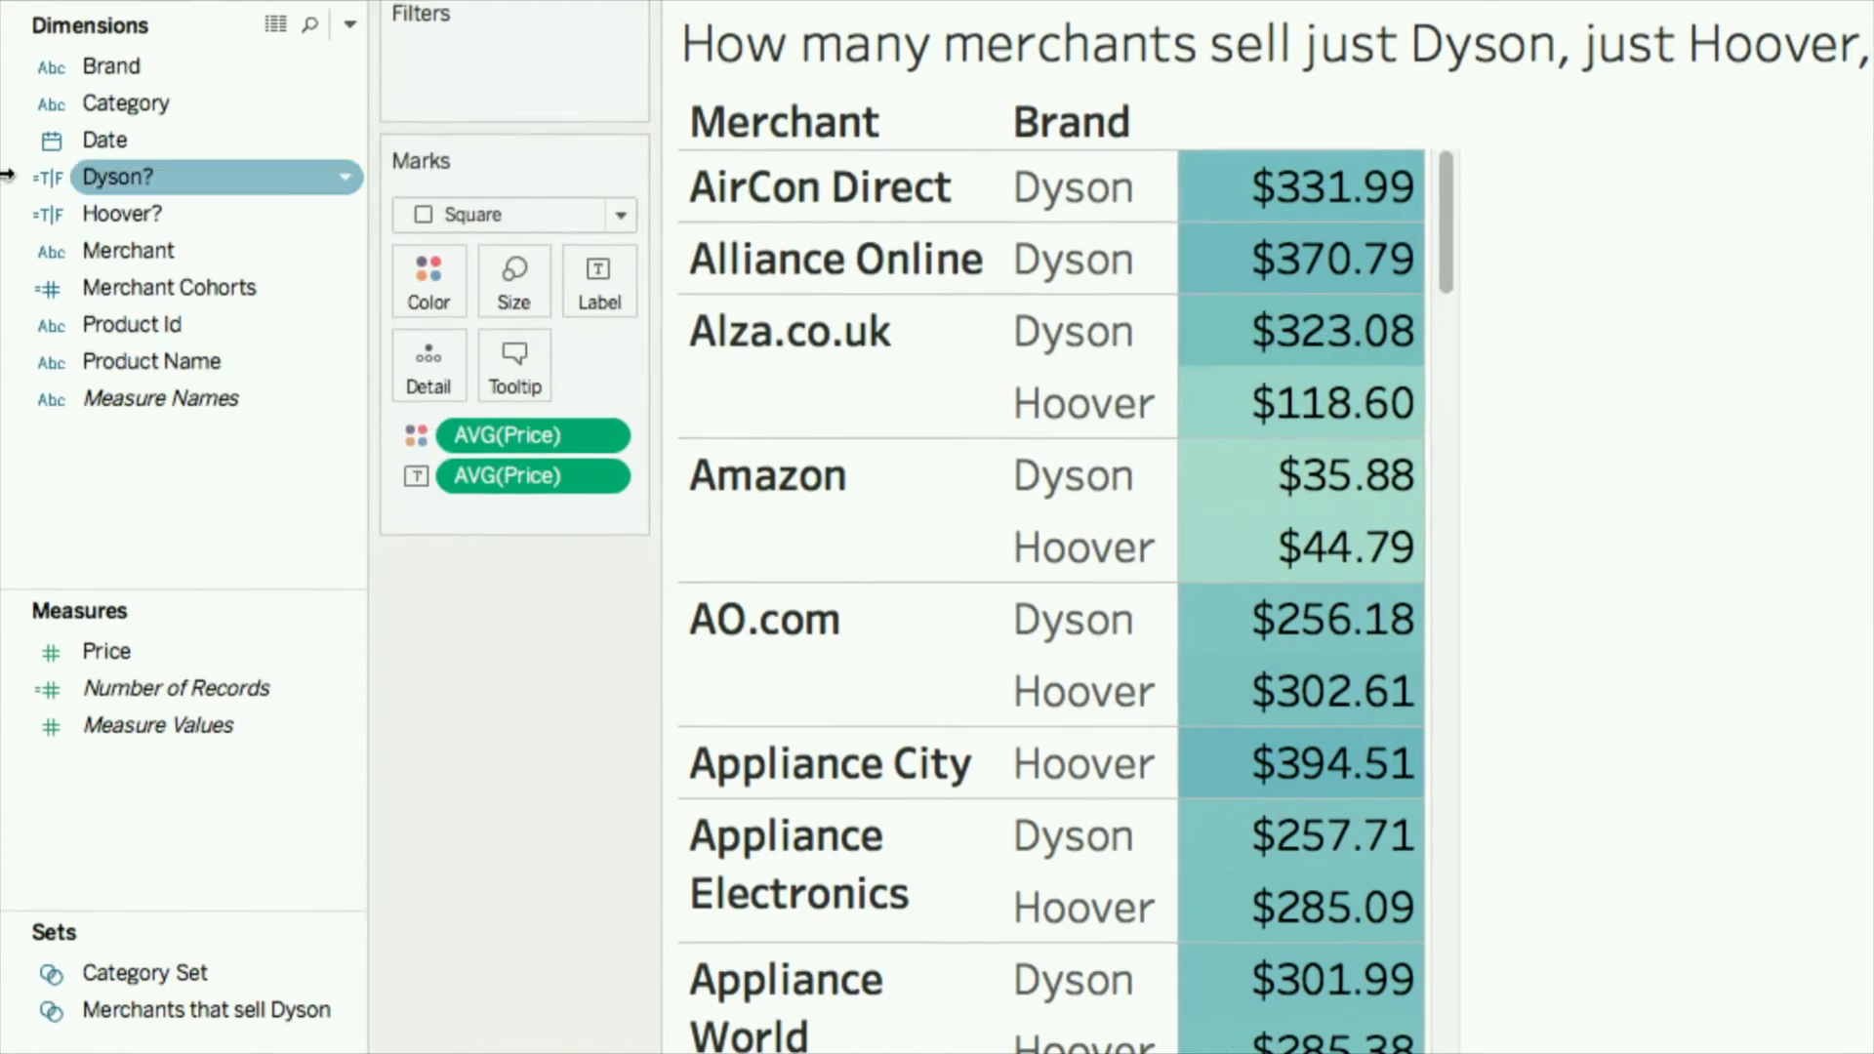
left_click(348, 179)
left_click(485, 372)
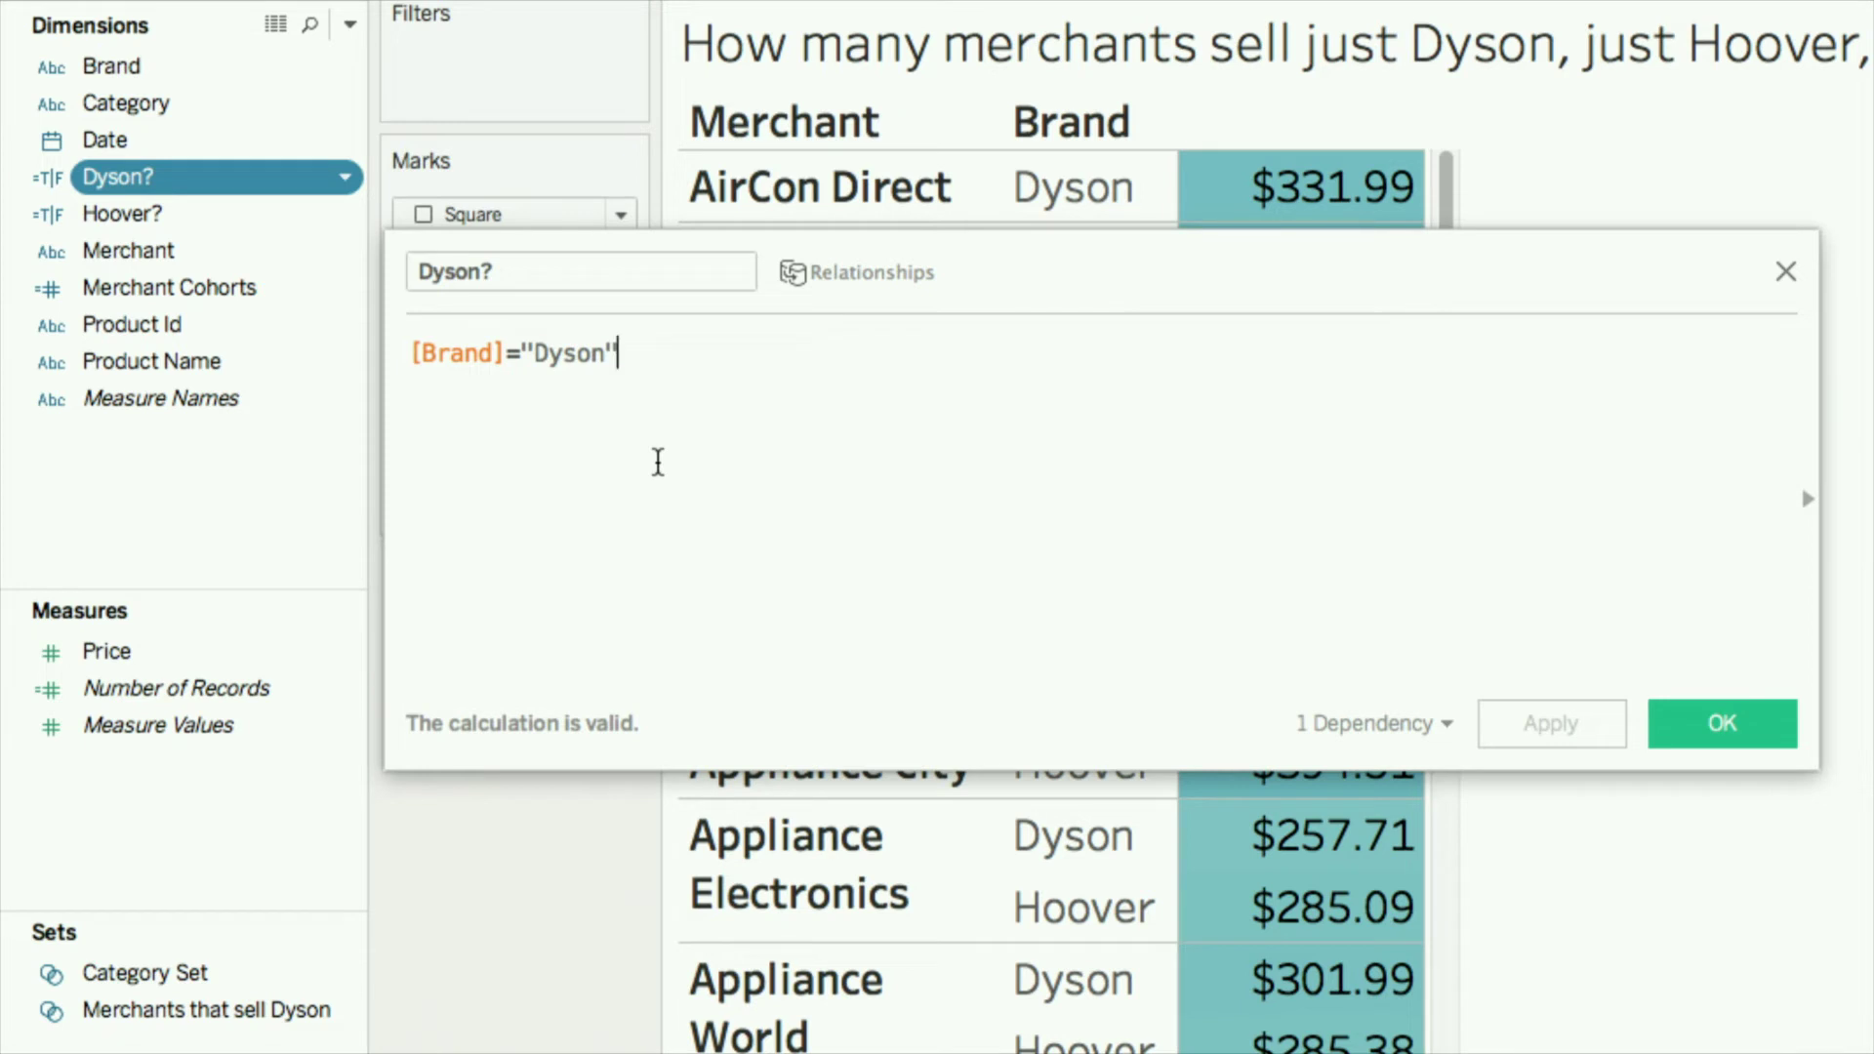
key("ctrl+equal")
key("ctrl+equal")
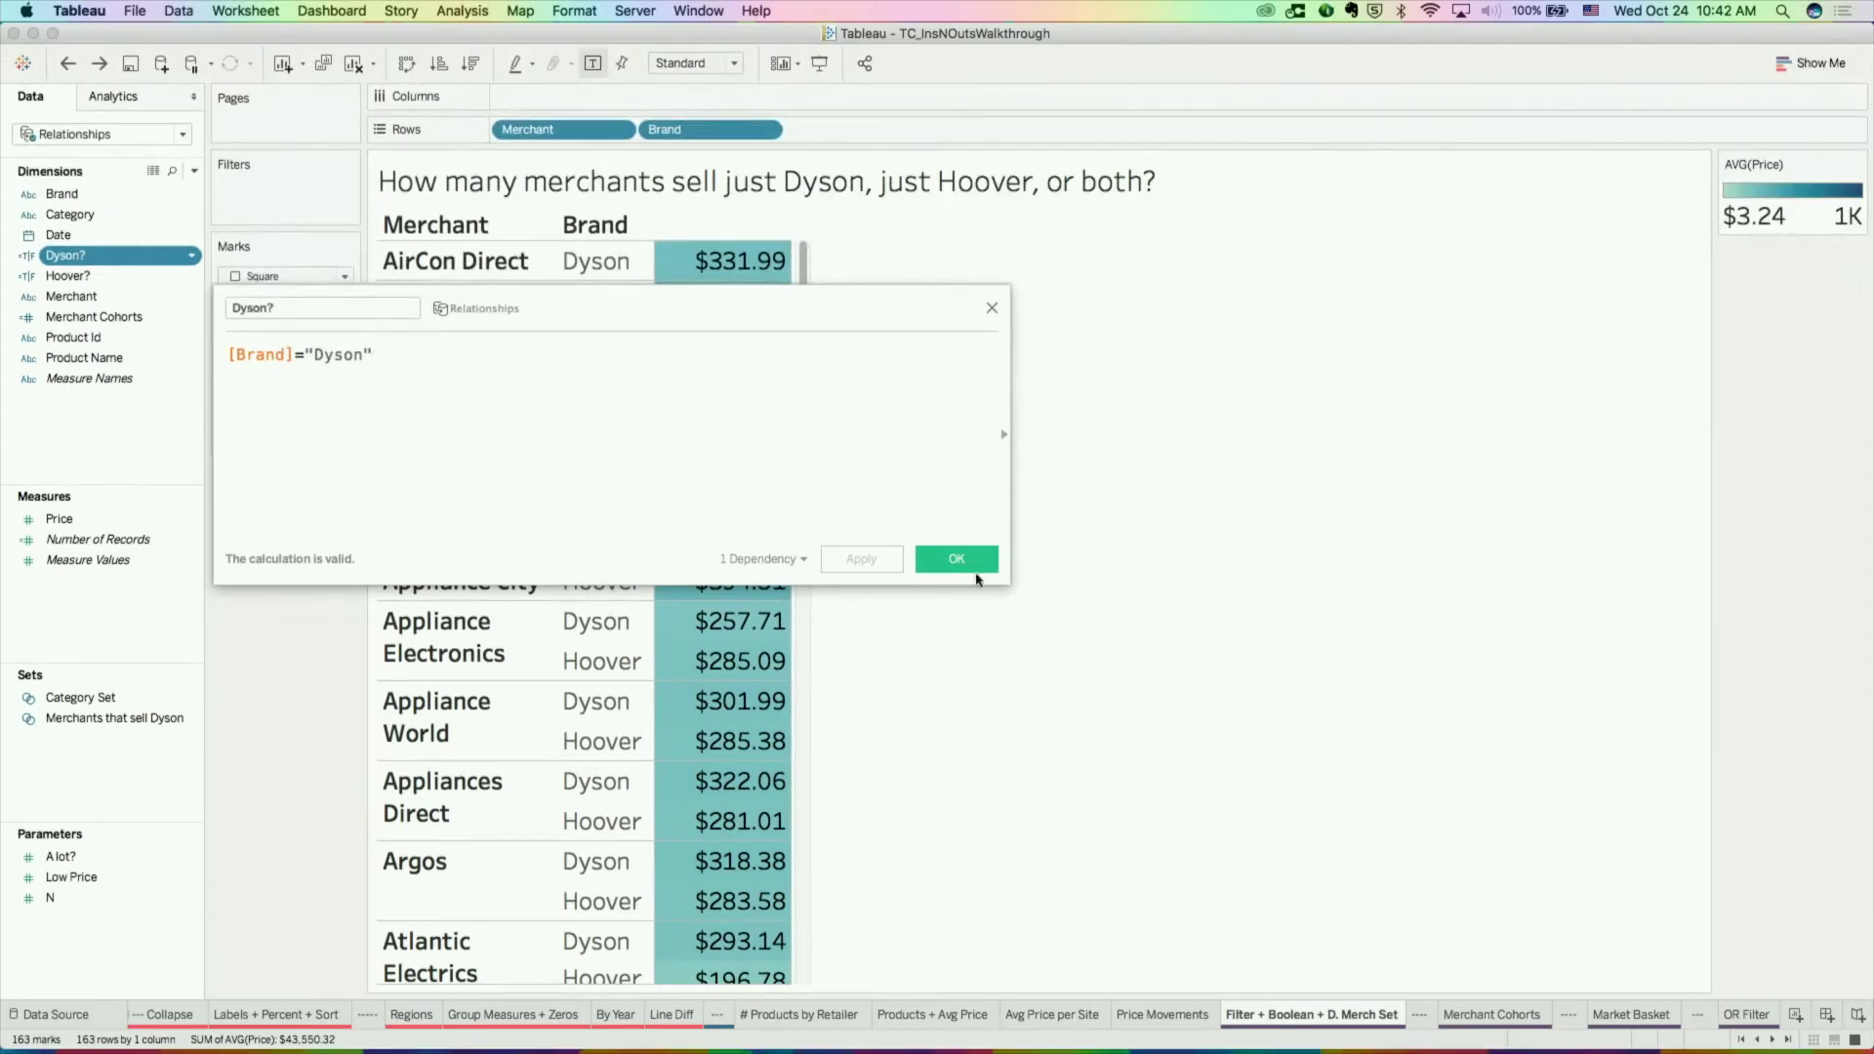
left_click(1736, 734)
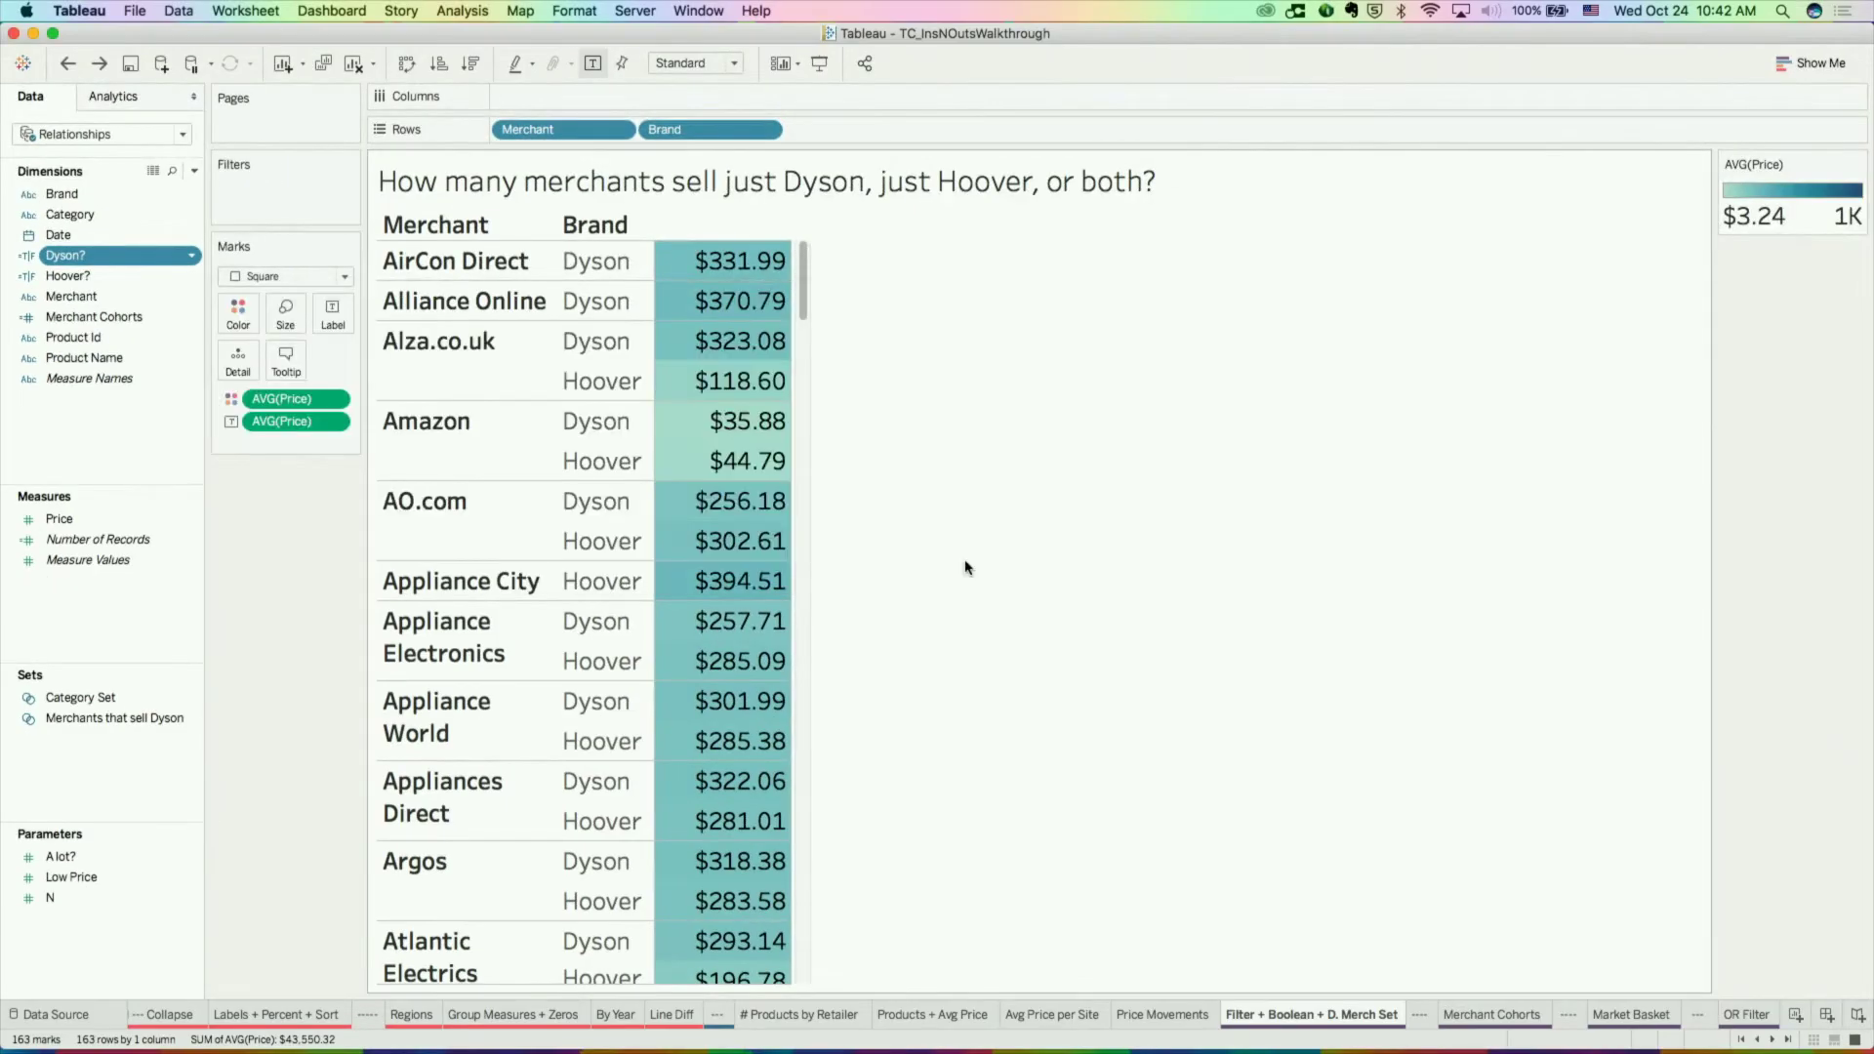
left_click_drag(146, 258, 648, 137)
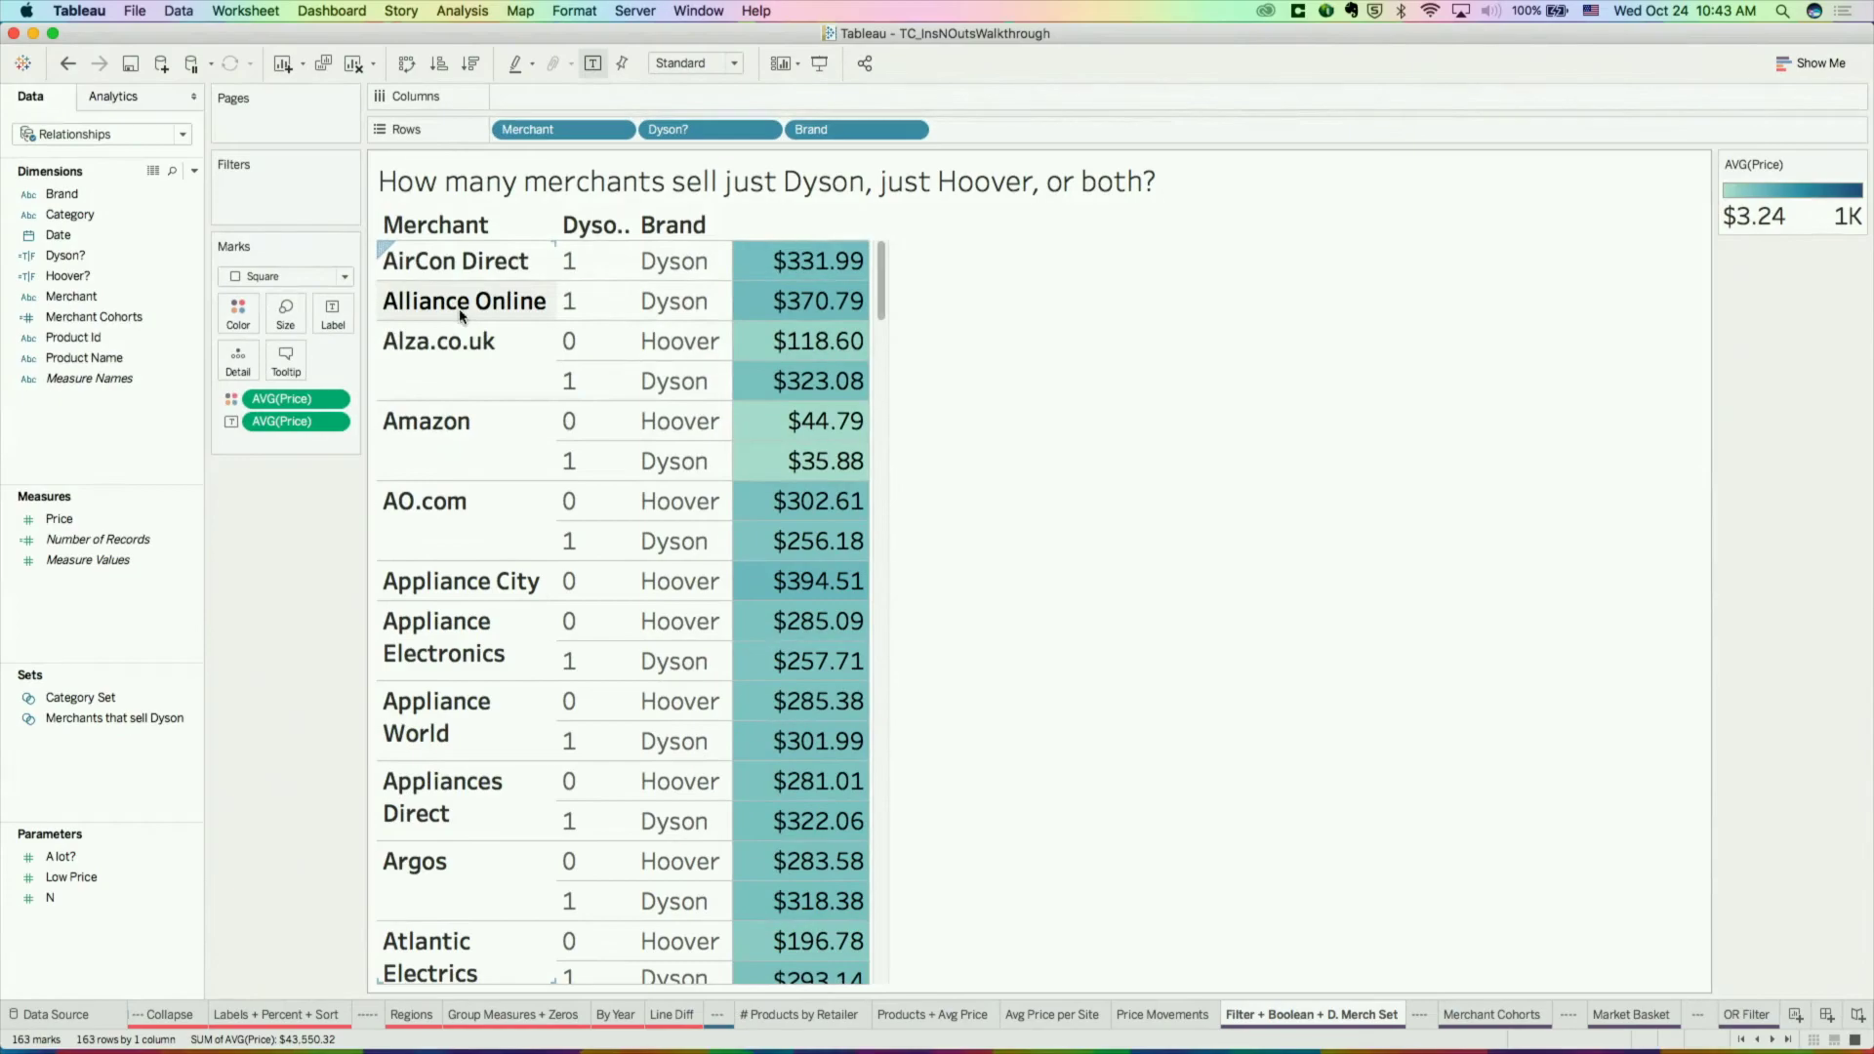
Step: Review the formula condition of the Merchants that sell Dyson set, and add the set to the rows between Merchant and Dyson?
left_click(191, 723)
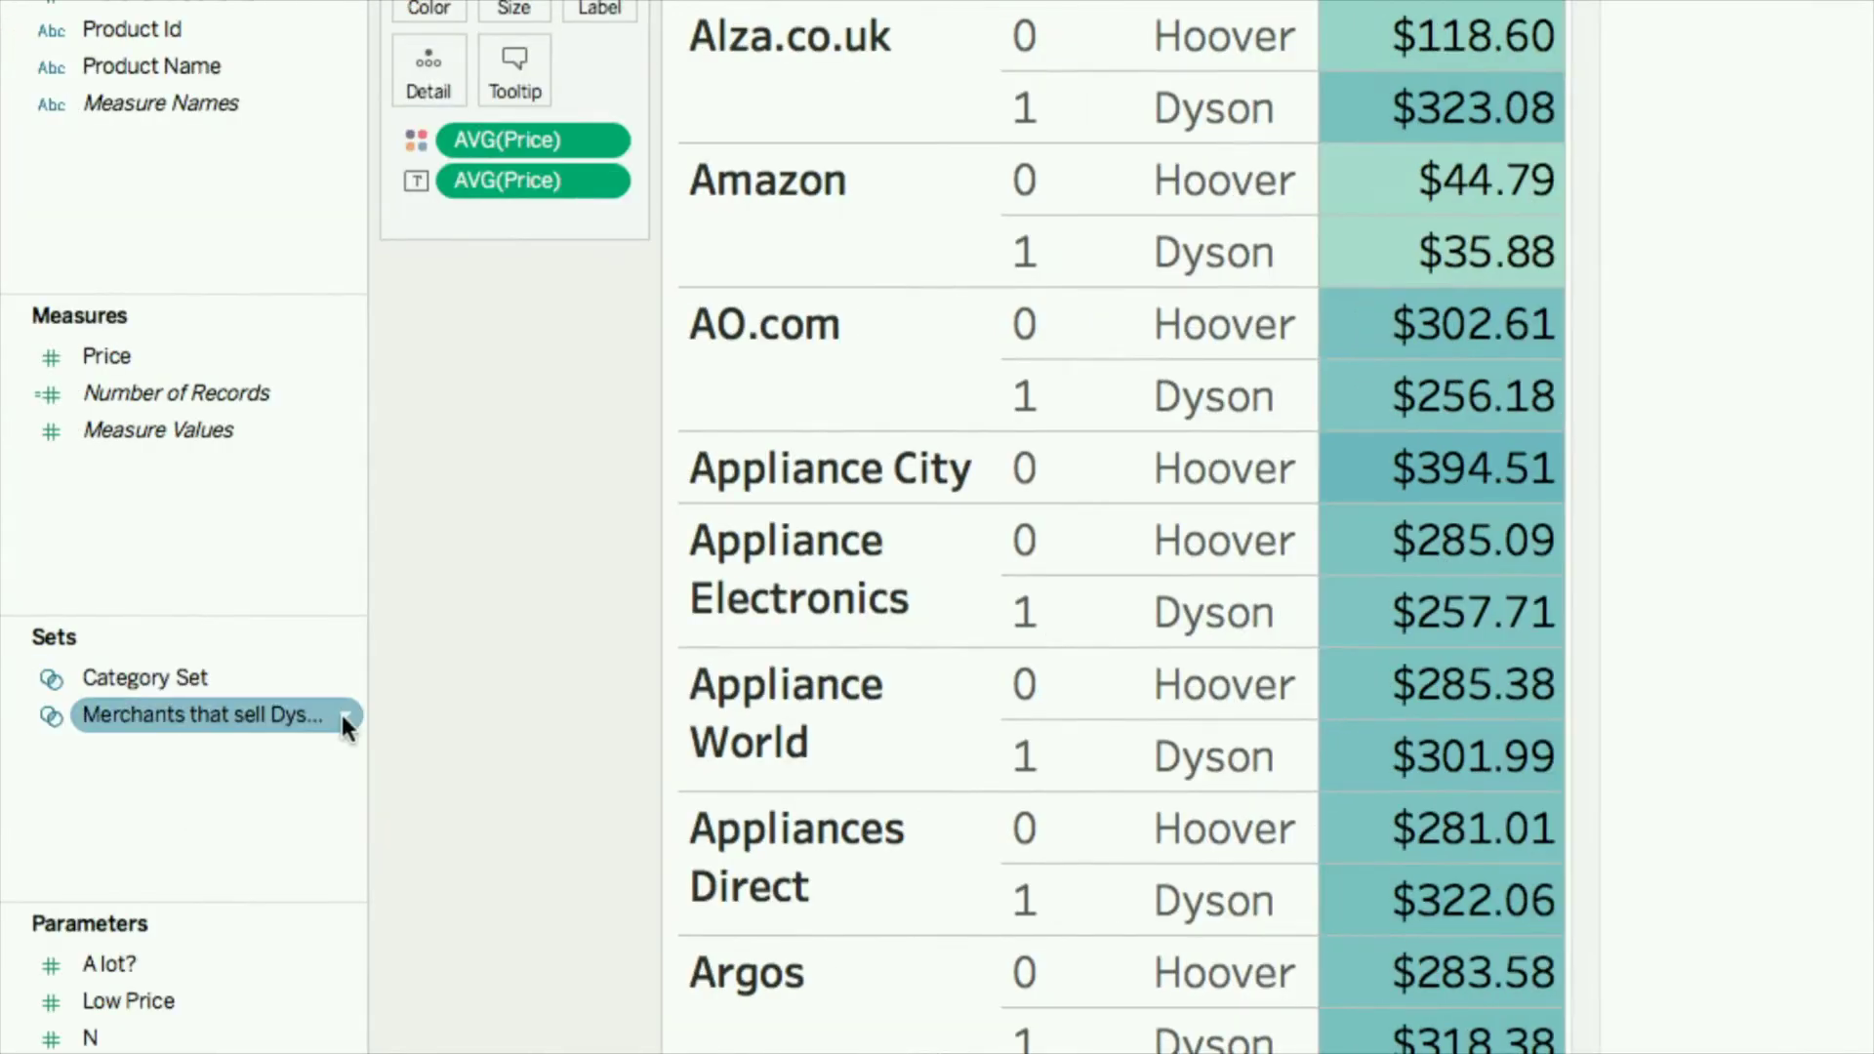
left_click(344, 715)
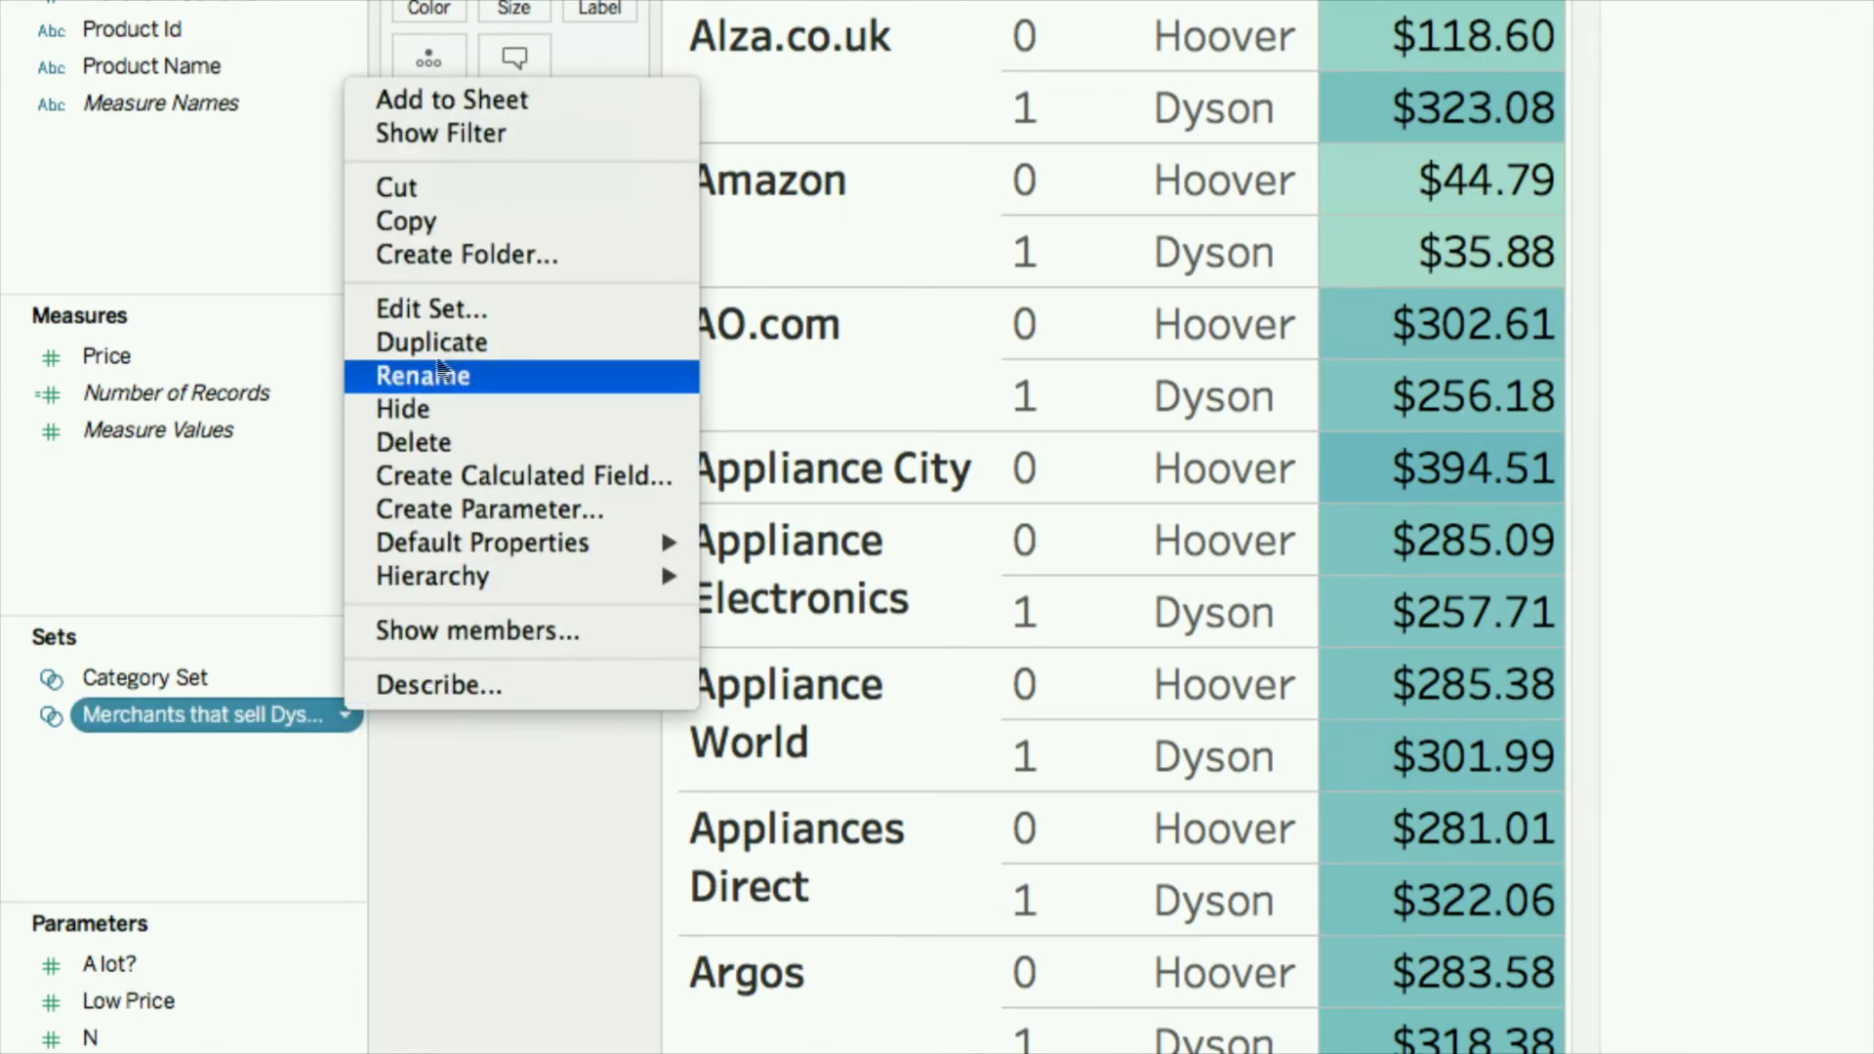
left_click(469, 309)
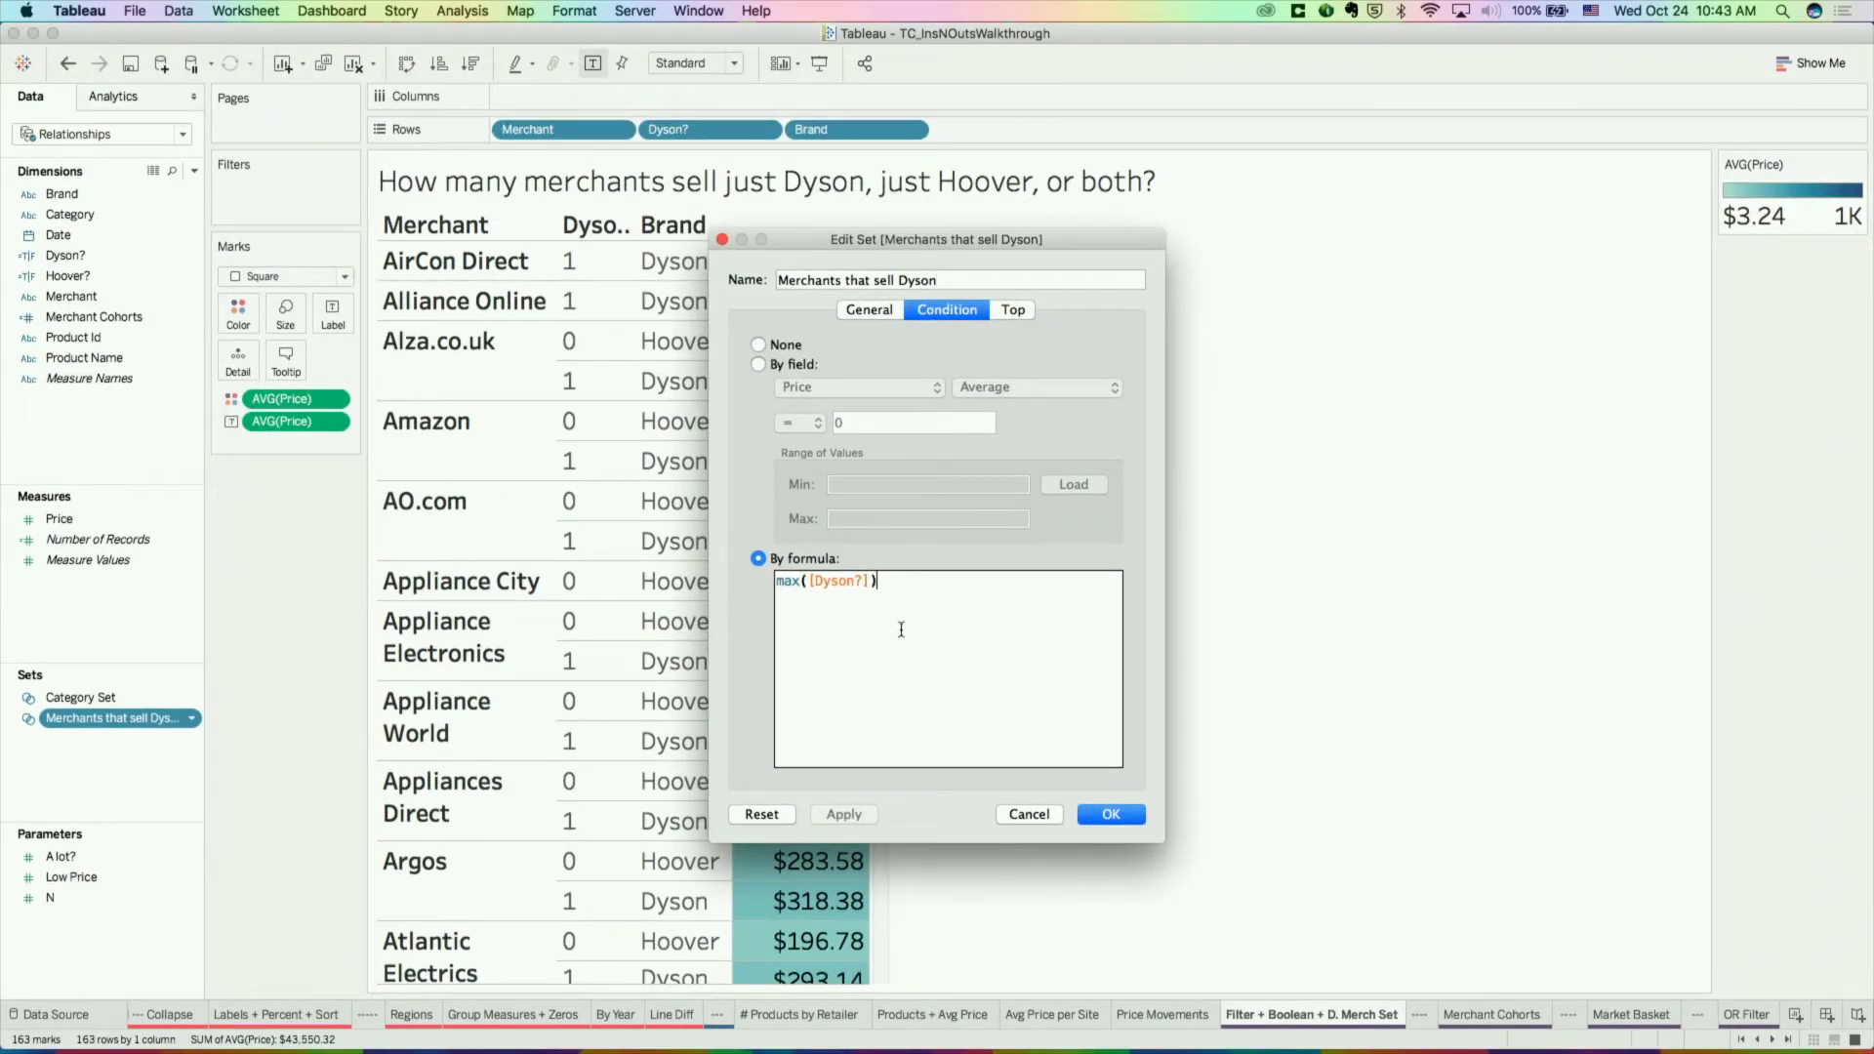
scroll(901, 630, "up", 5)
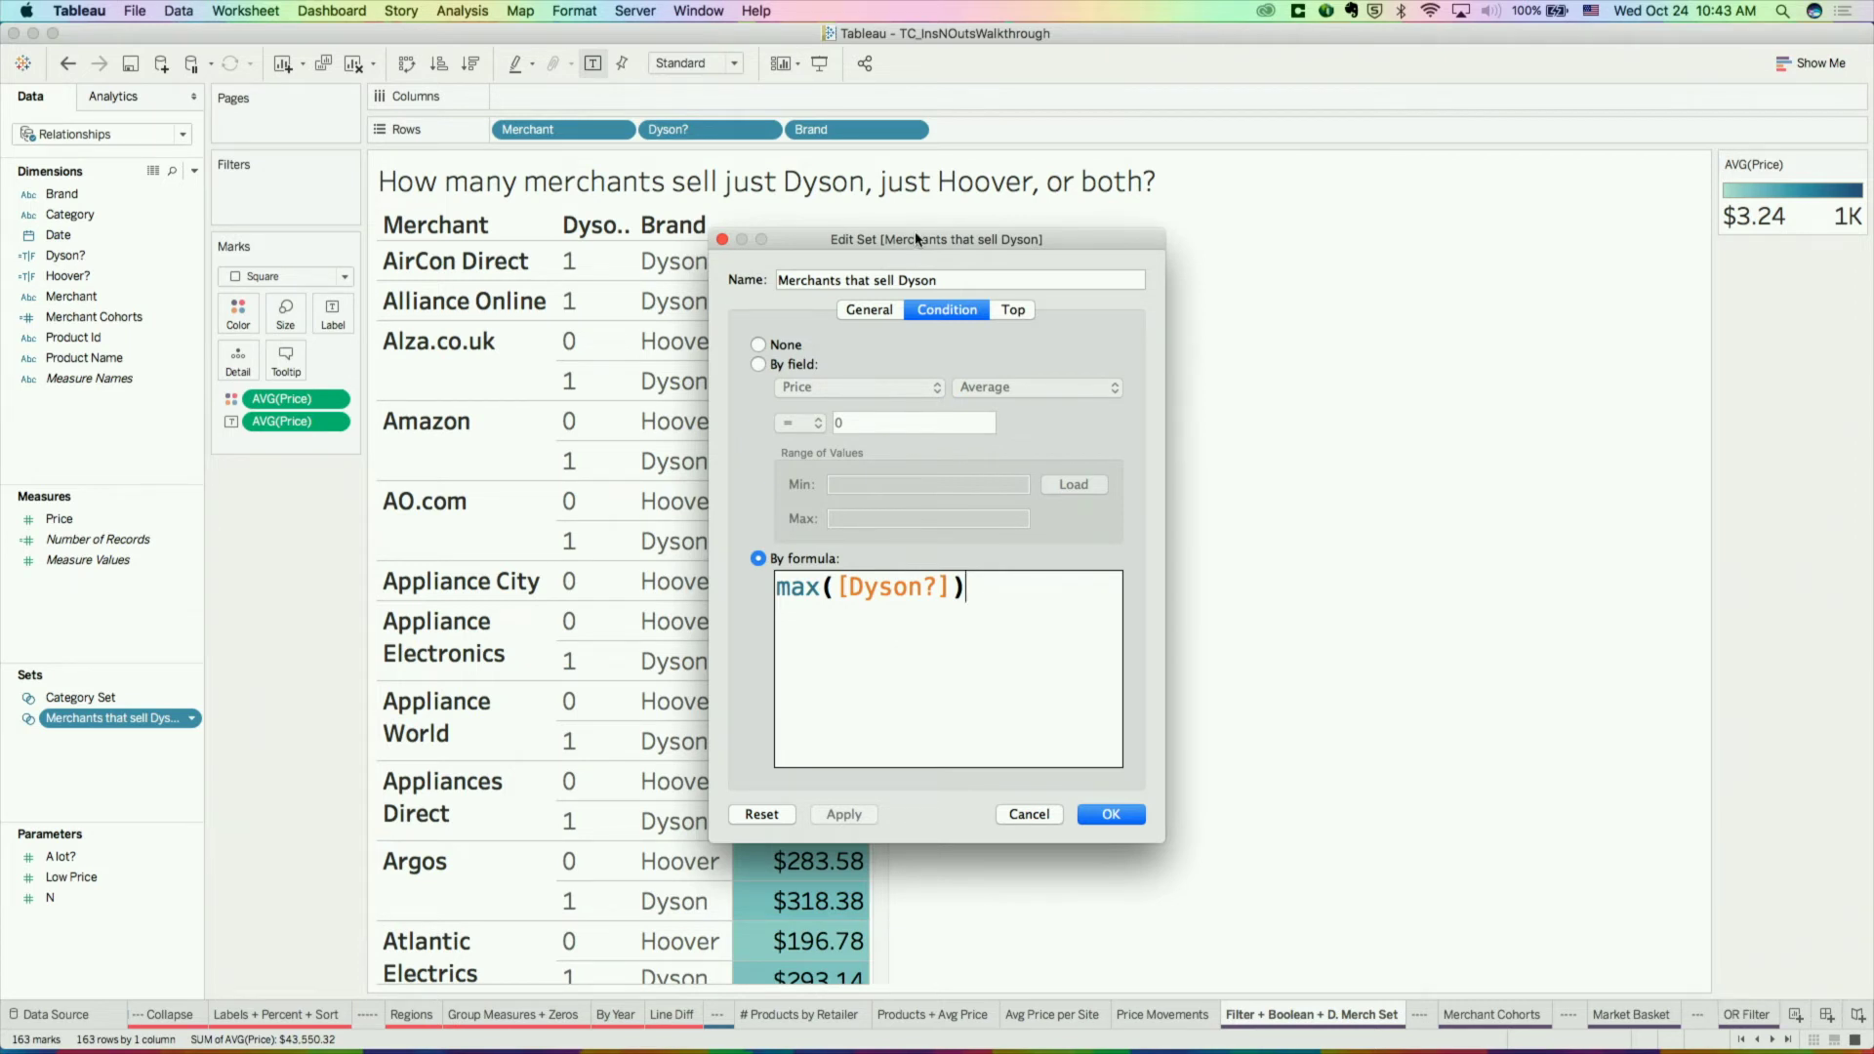
left_click_drag(917, 239, 1181, 244)
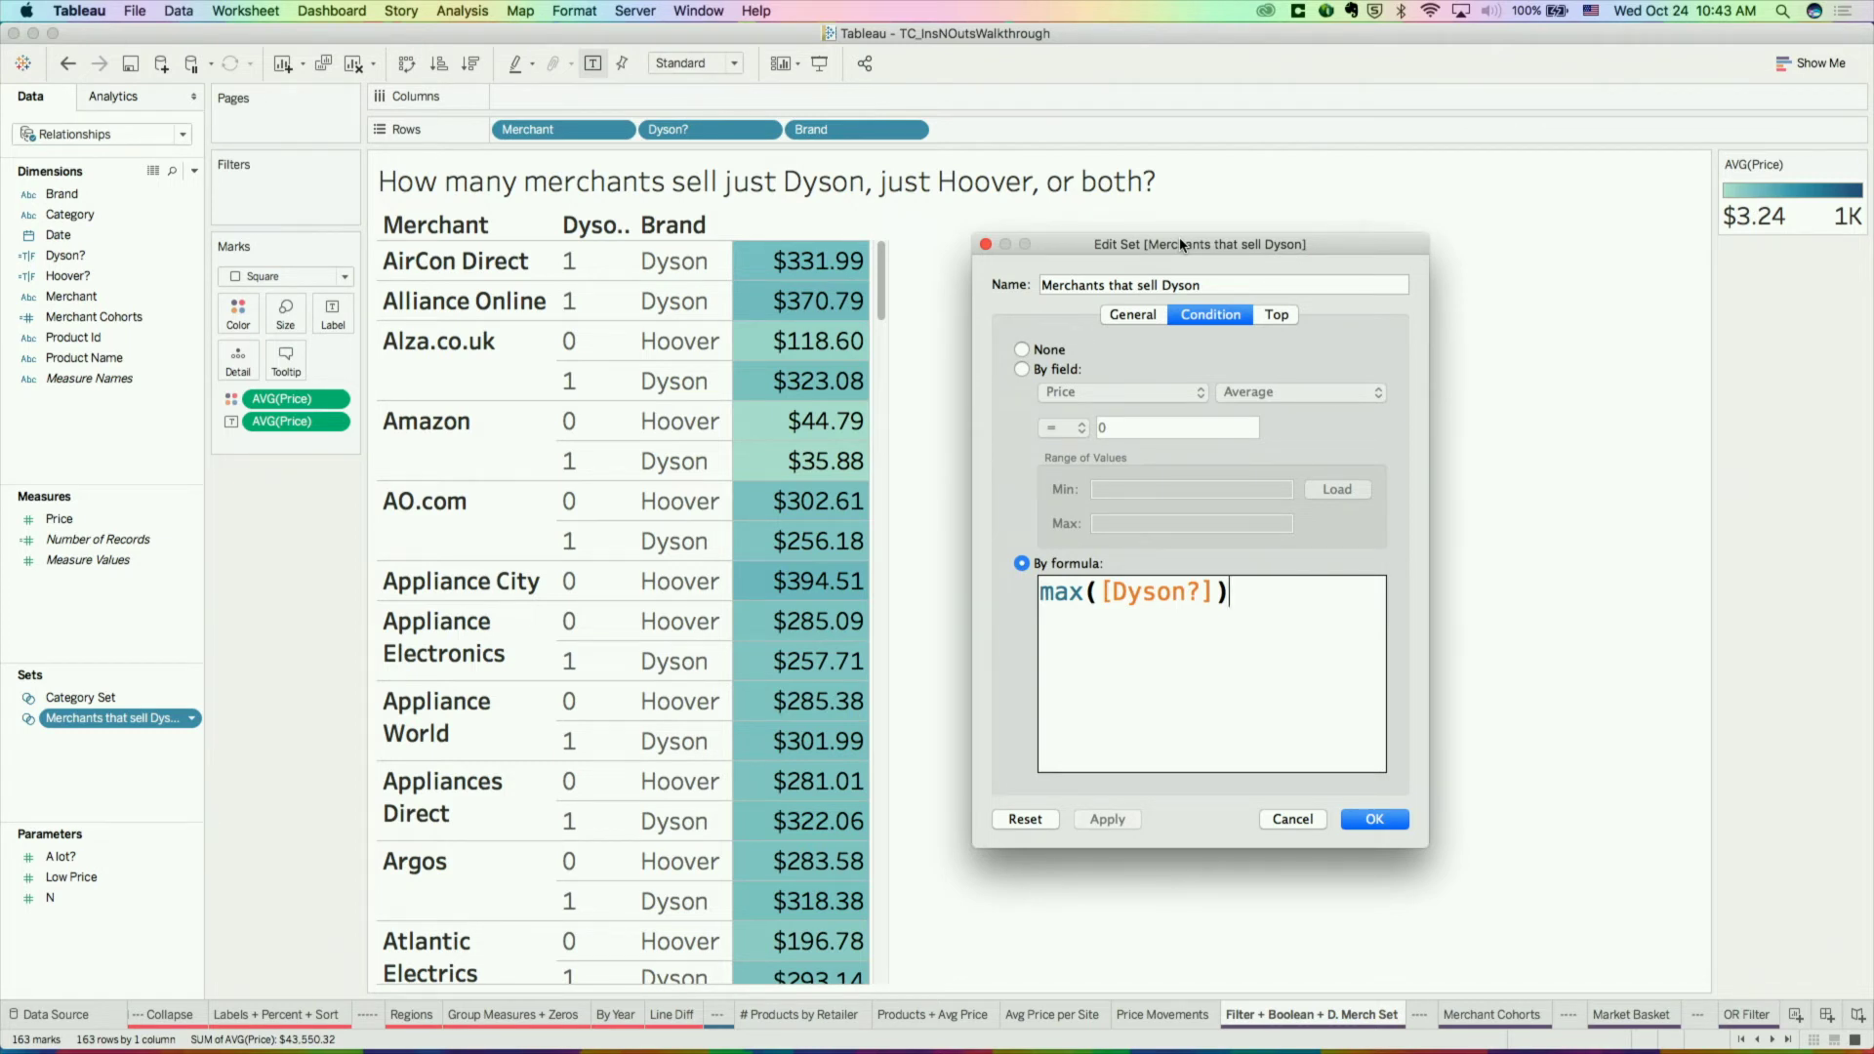
left_click(1389, 820)
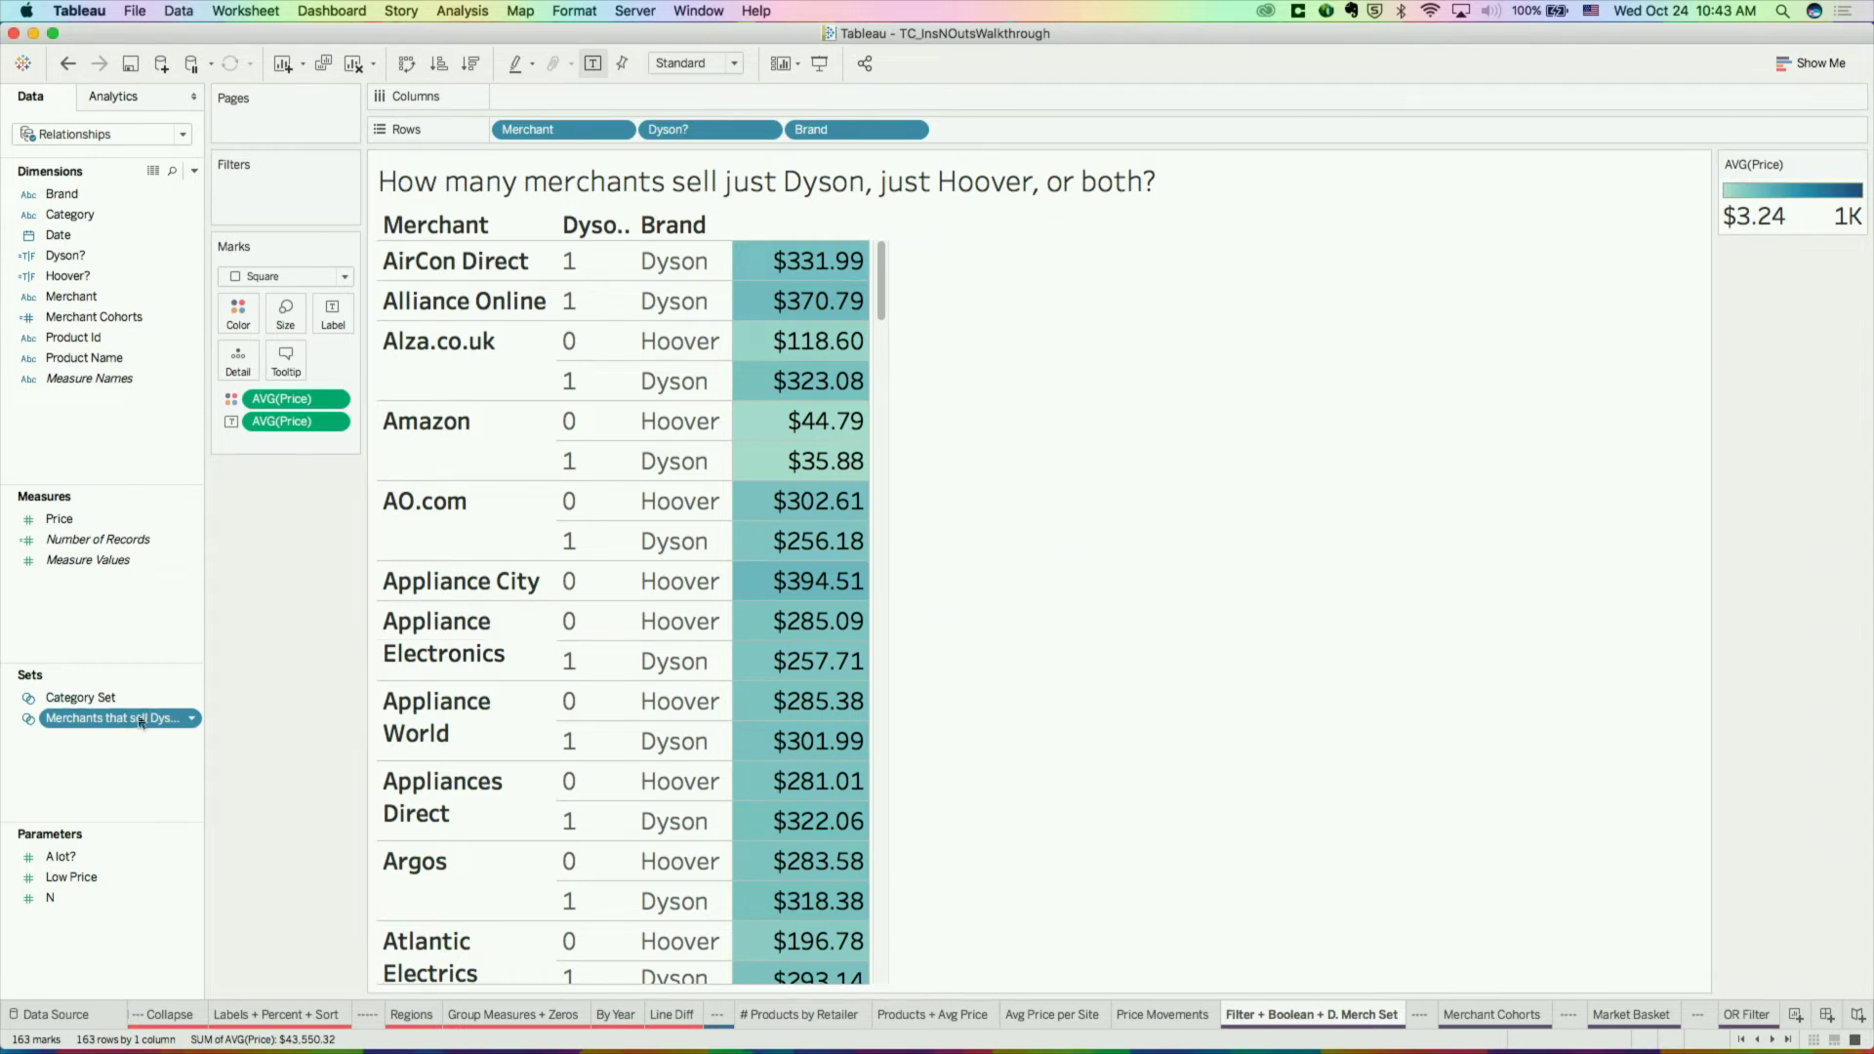
left_click_drag(141, 719, 640, 129)
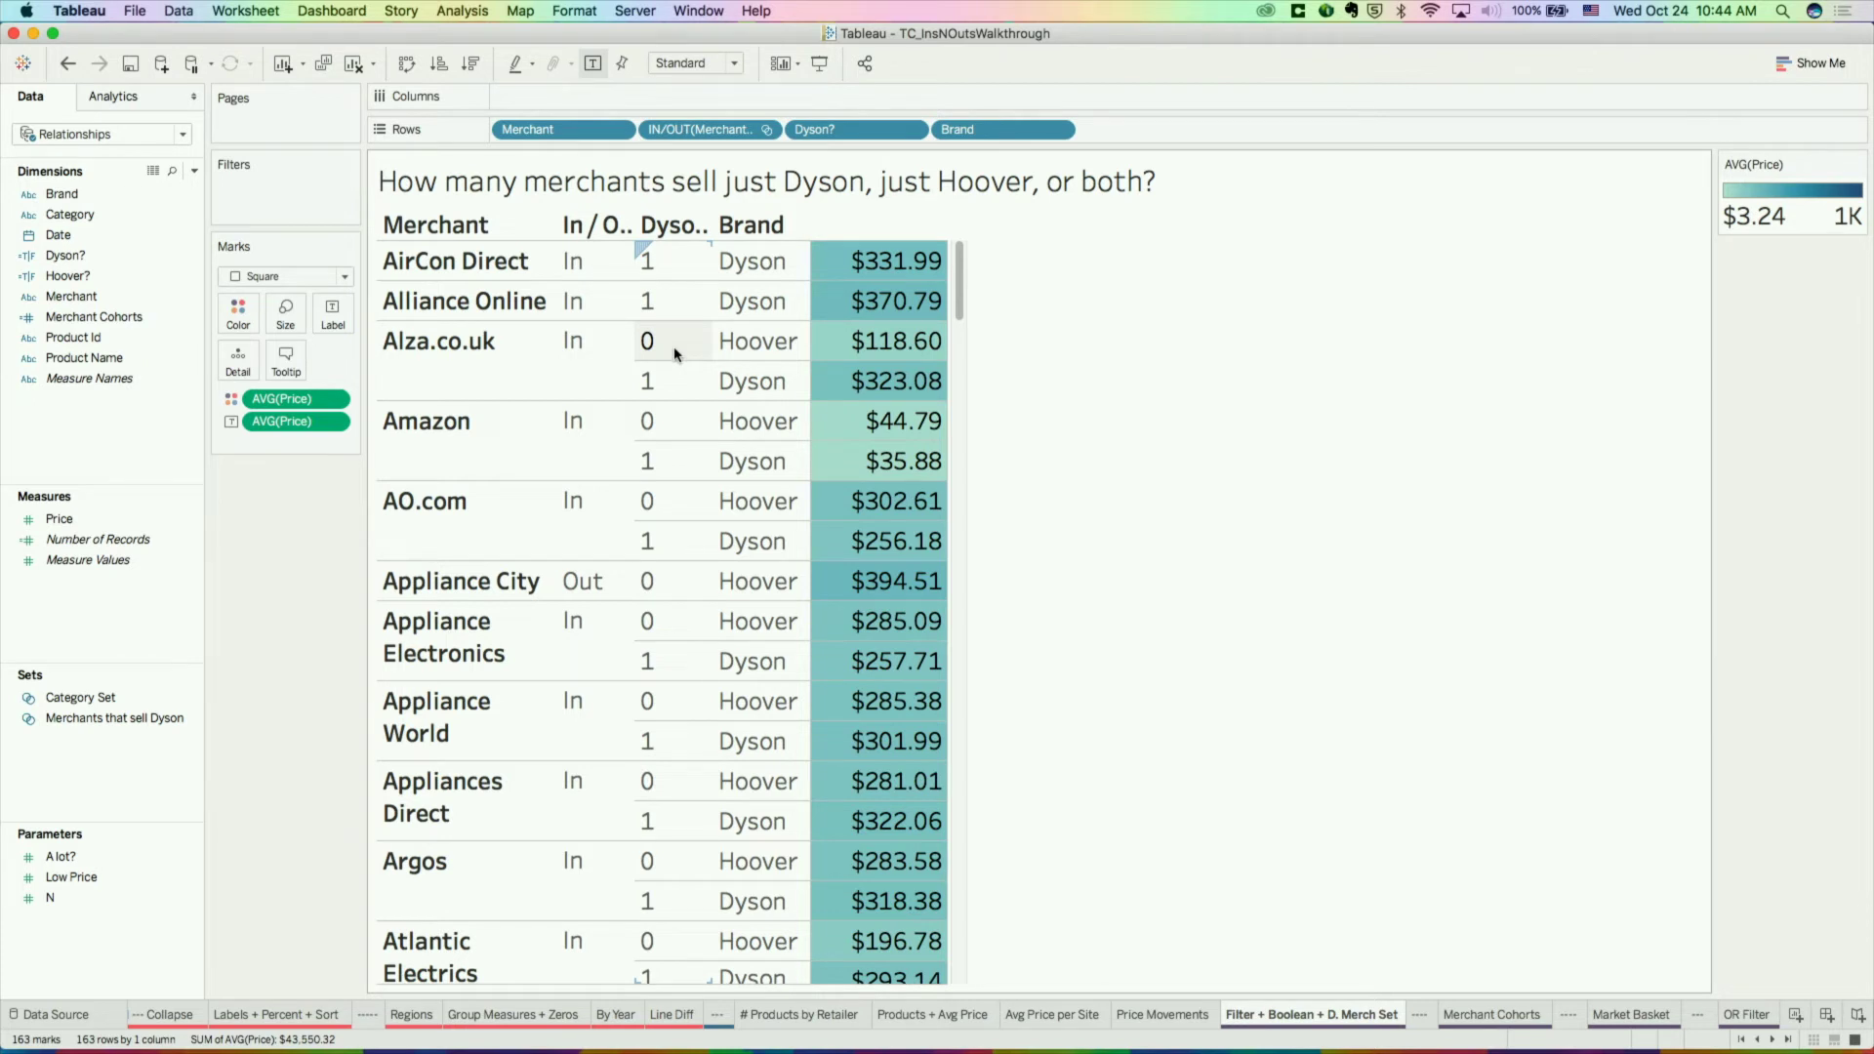
Step: Inspect the set membership of Alza.co.uk and Appliance City in the merchant table
left_click(571, 353)
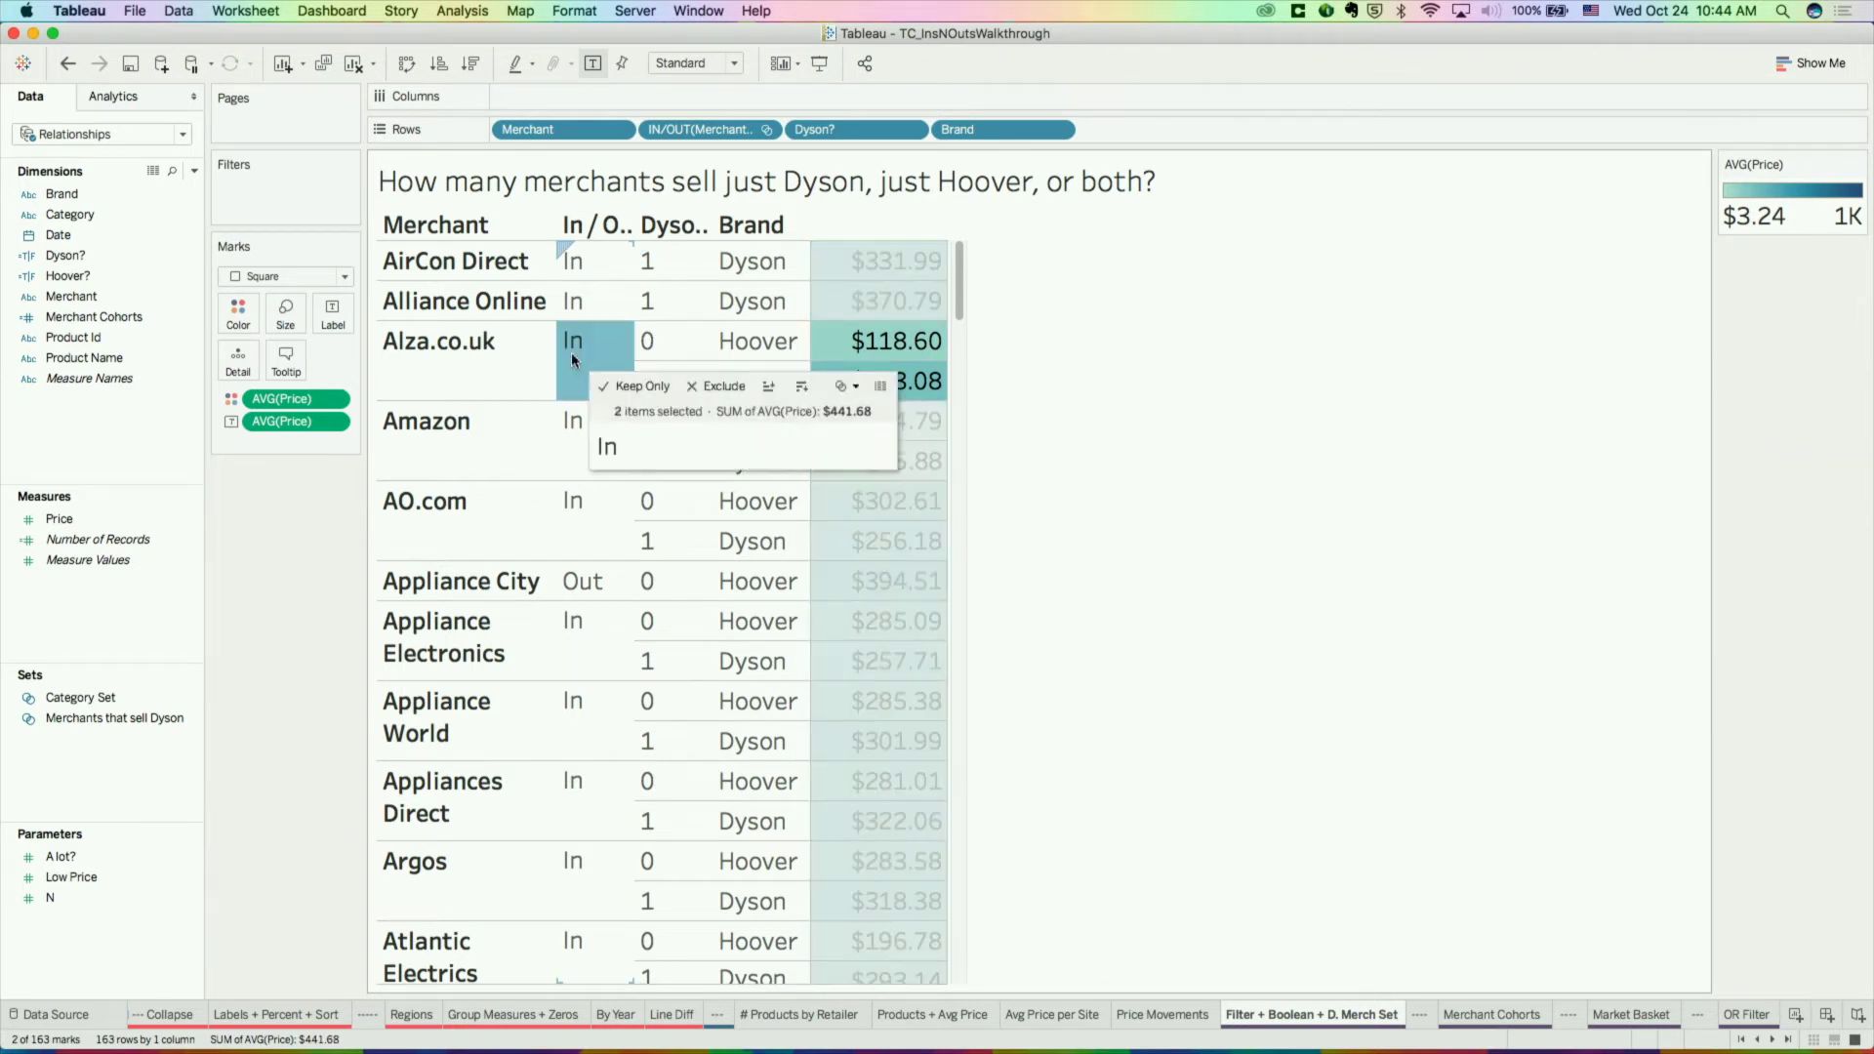
left_click(574, 580)
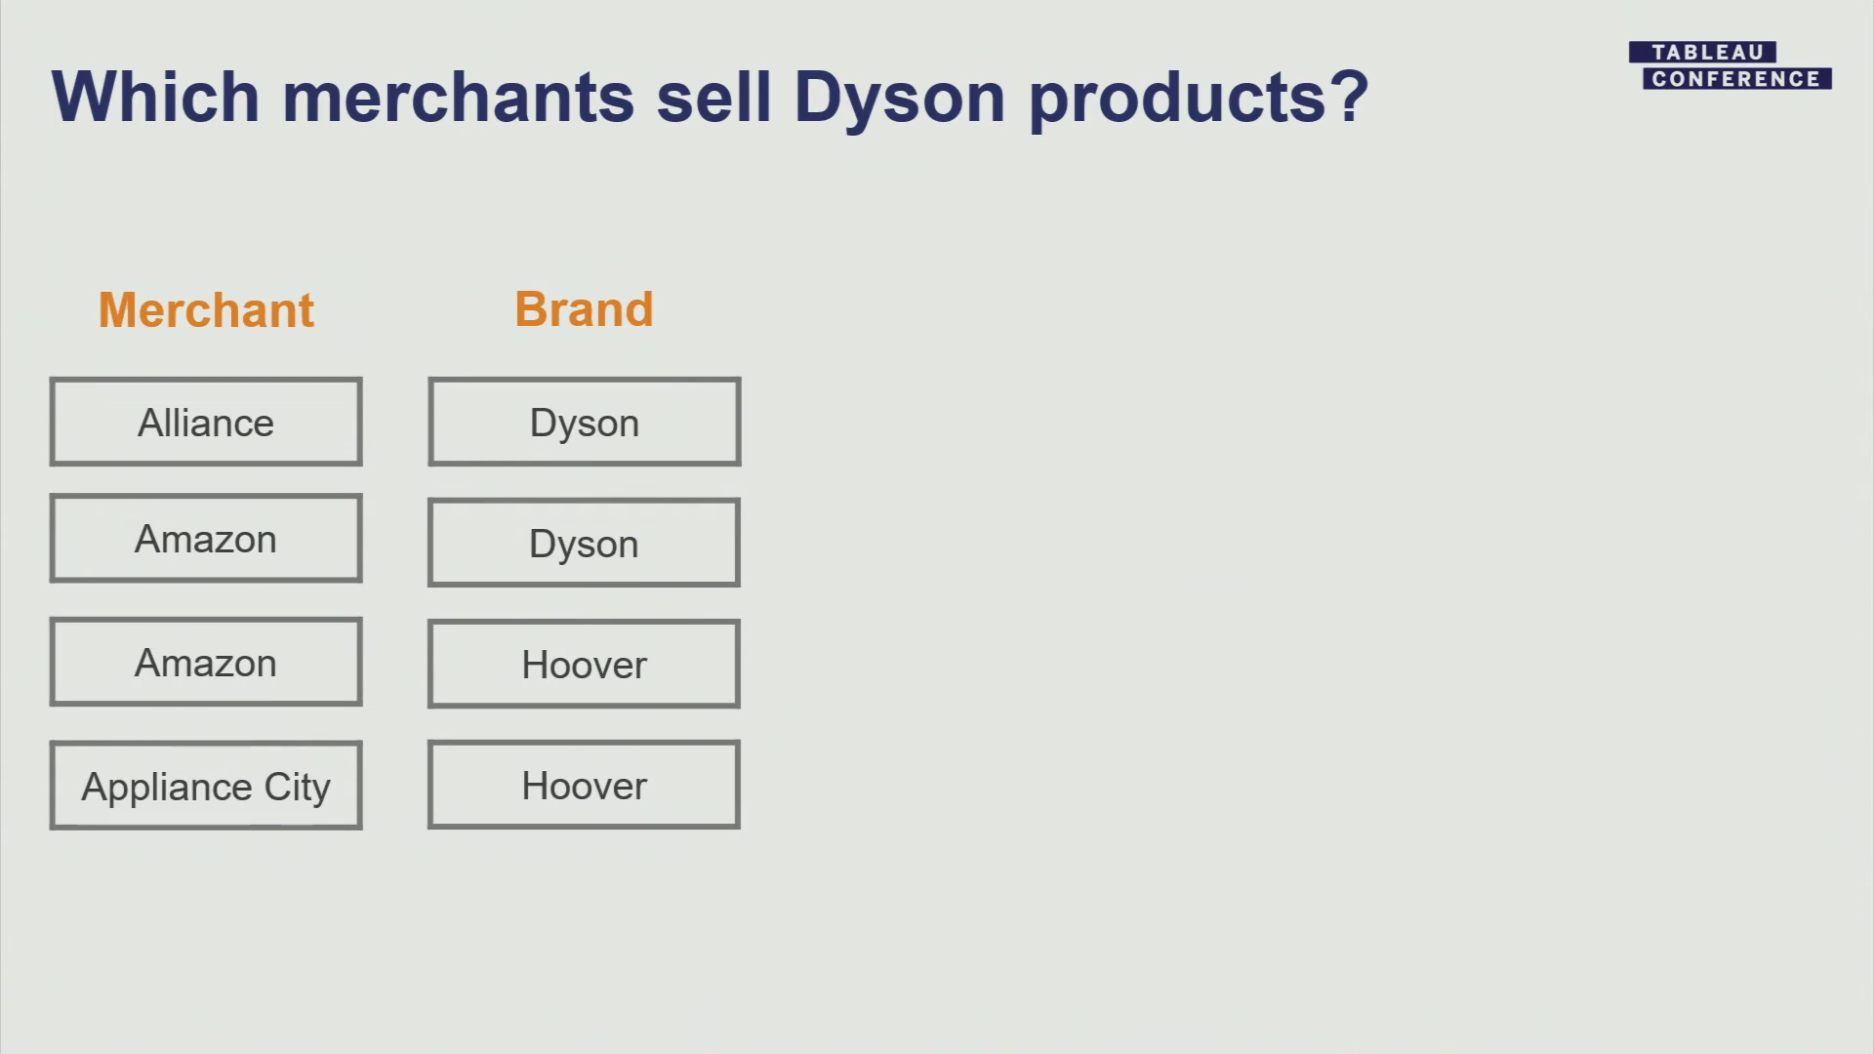
key("Right")
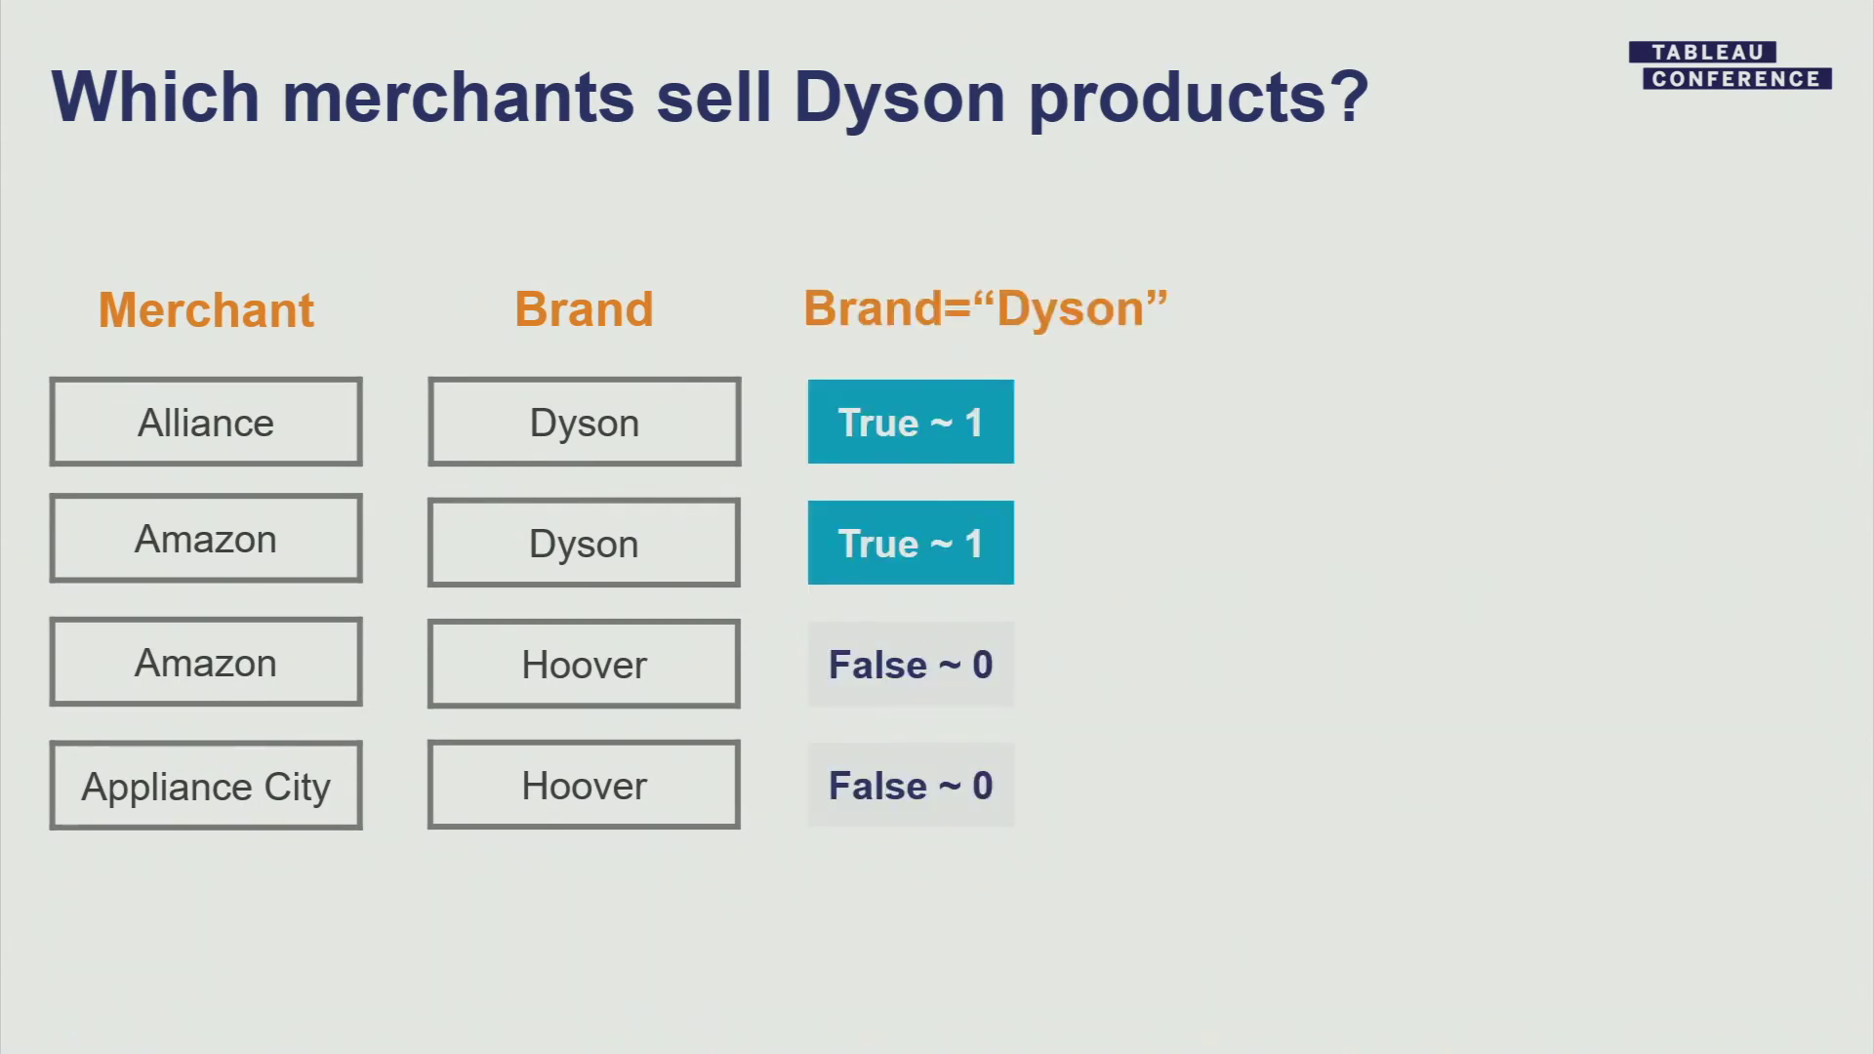
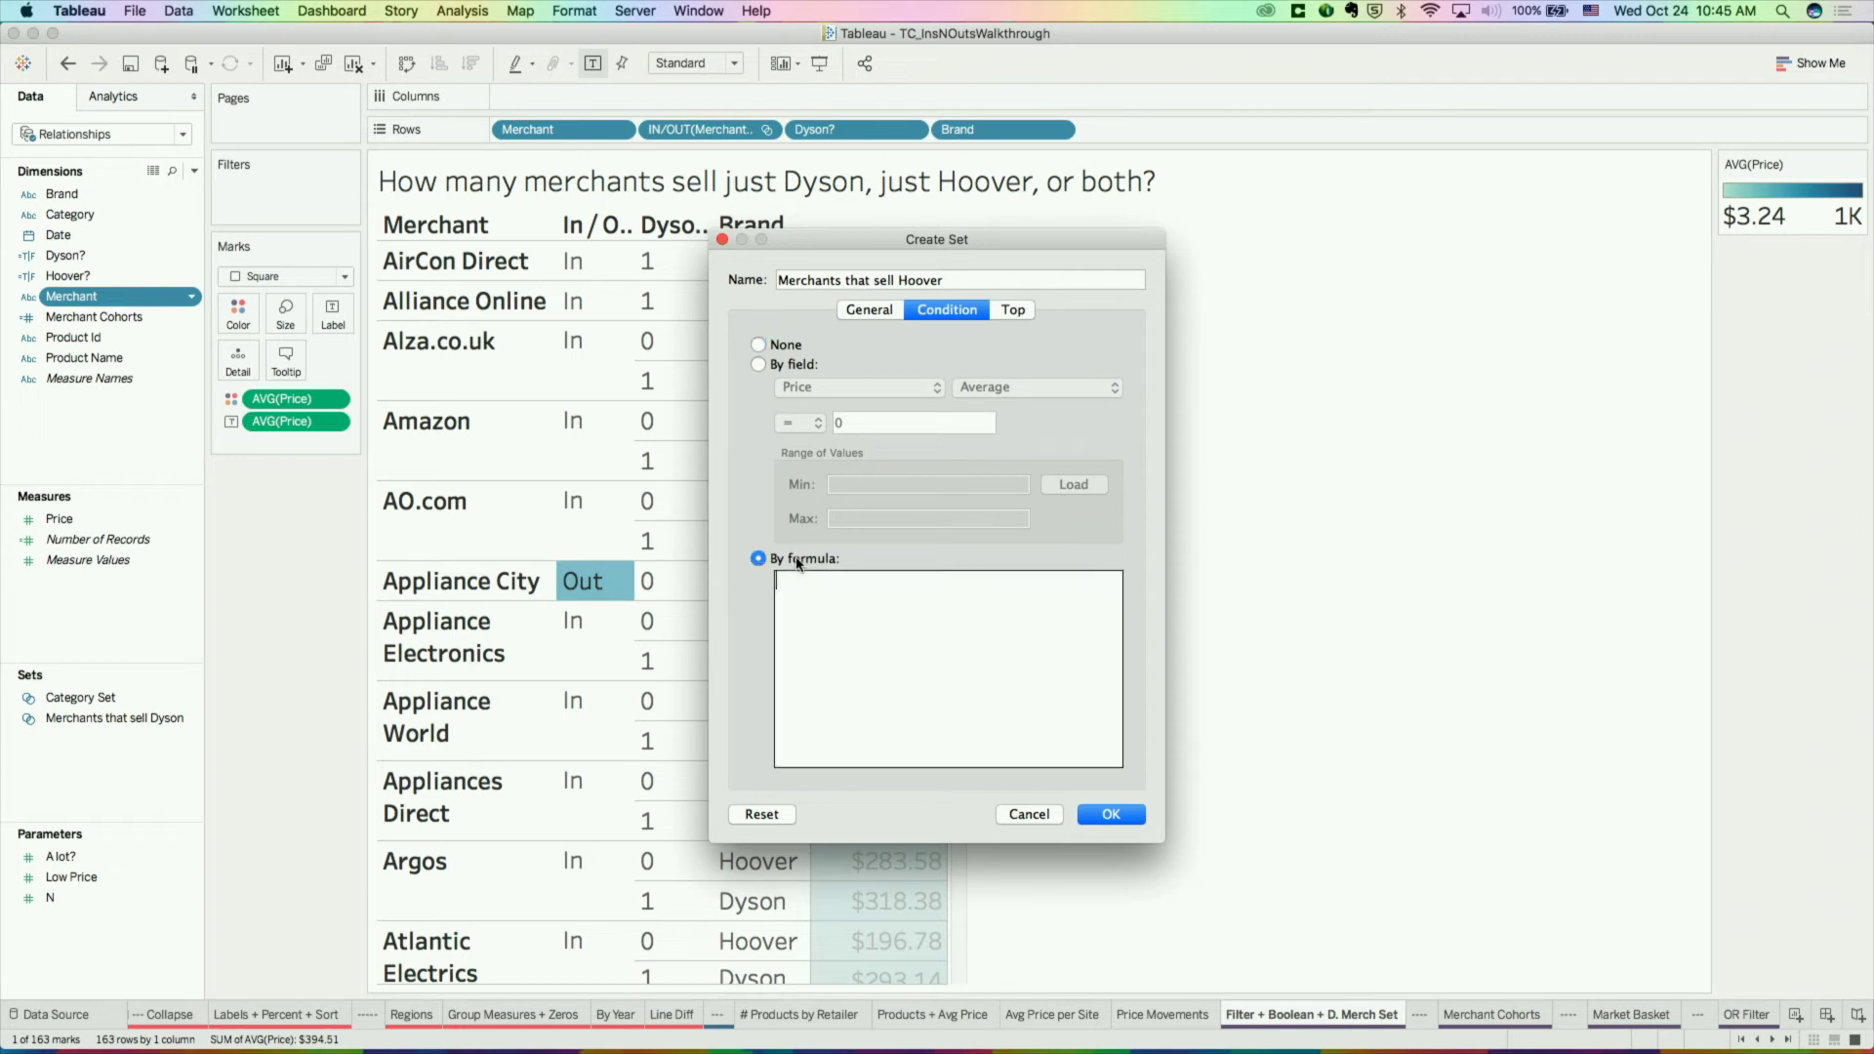
Step: Give the Merchants that sell Hoover set a formula condition taking the max of the Hoover? field, and create the set
type("max")
key("Return")
type("hoo")
key("Return")
scroll(1010, 640, "up", 2)
left_click(1056, 642)
left_click(1112, 814)
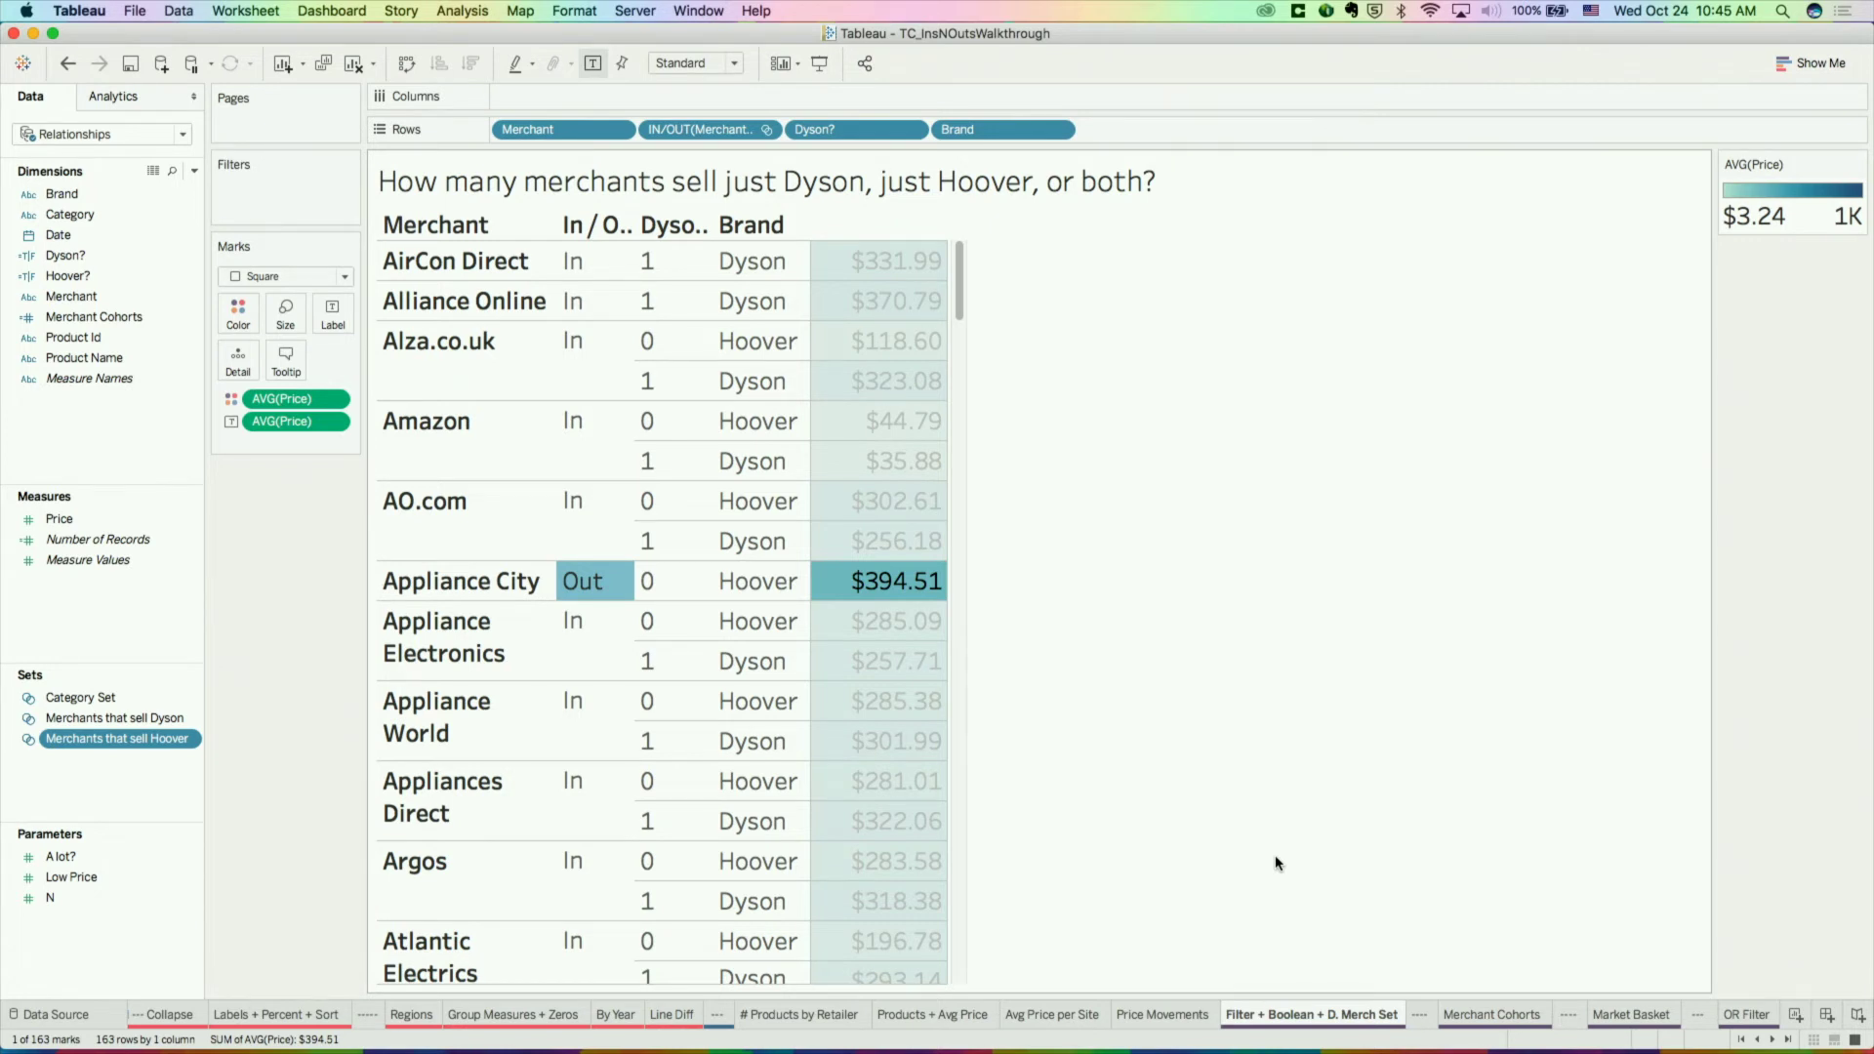
Step: On the Merchant Cohorts sheet, combine the Dyson and Hoover merchant sets into "Merchants that sell both Hoover and Dyson", keeping only shared members
left_click(1493, 1015)
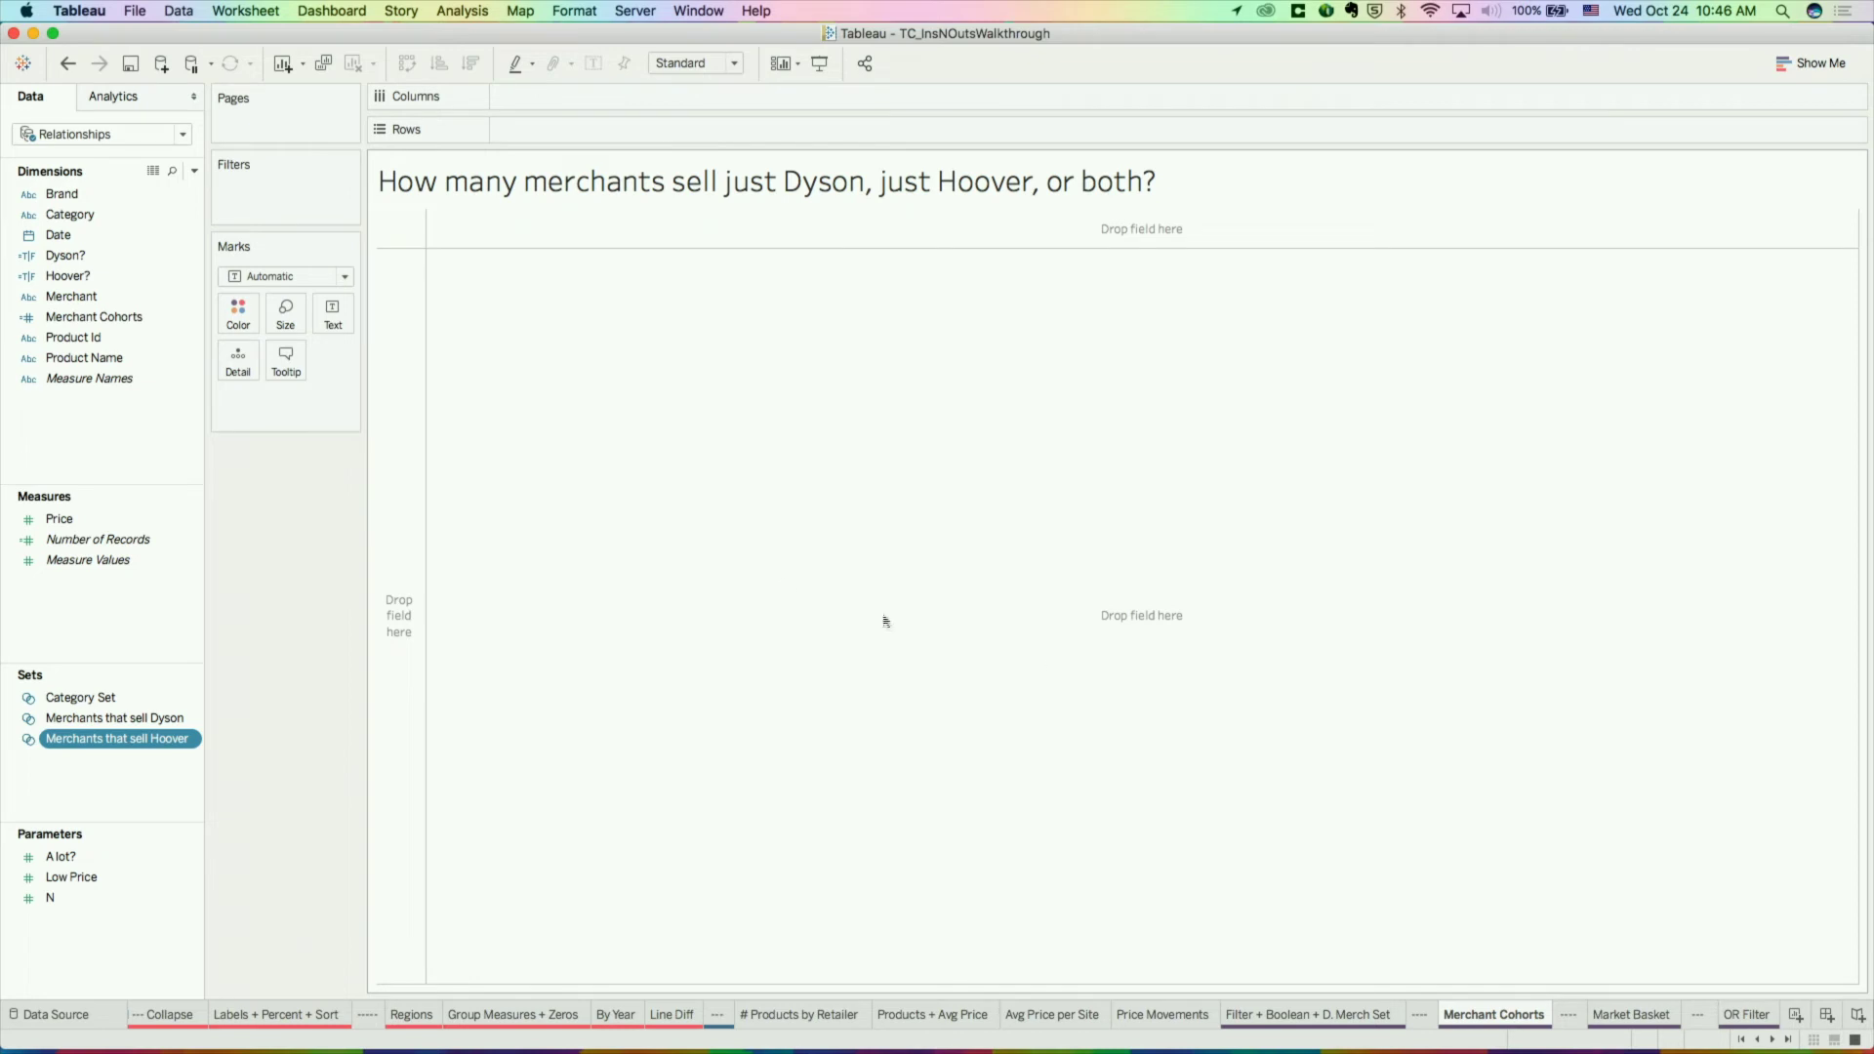
left_click(179, 723, "super")
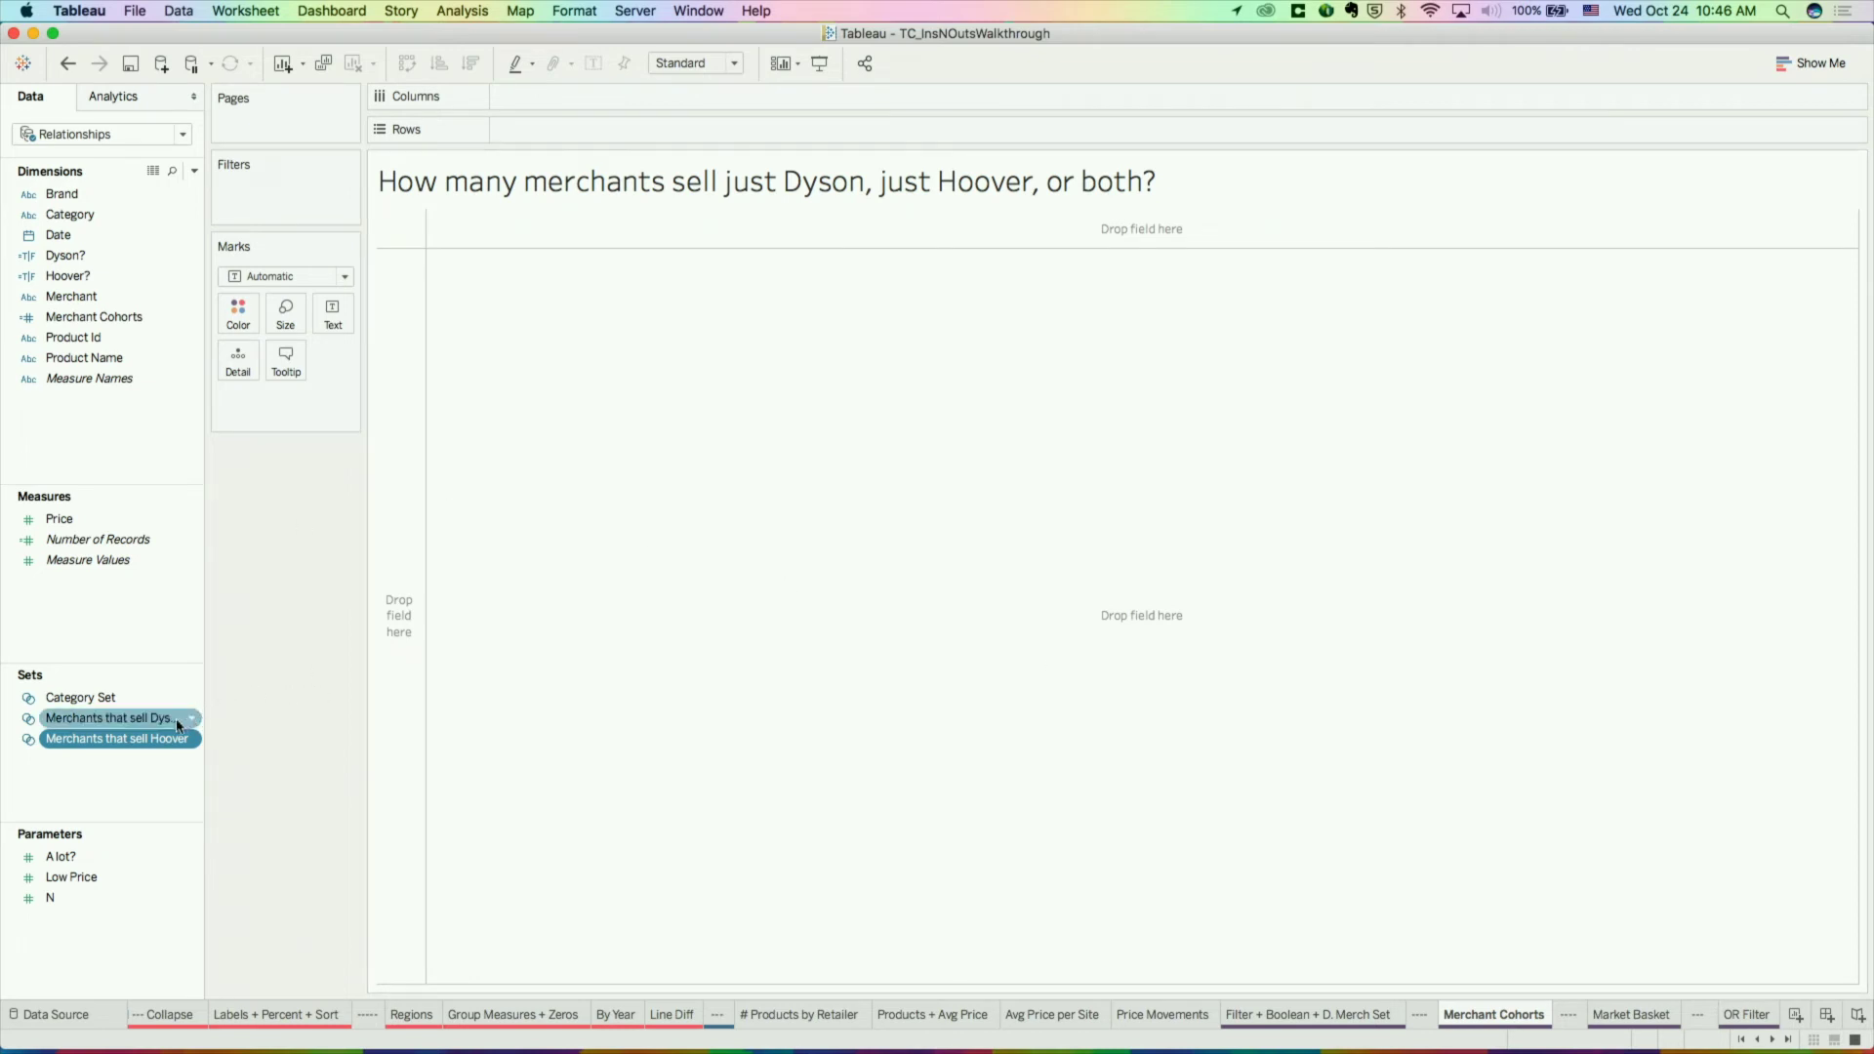
left_click(170, 725, "super")
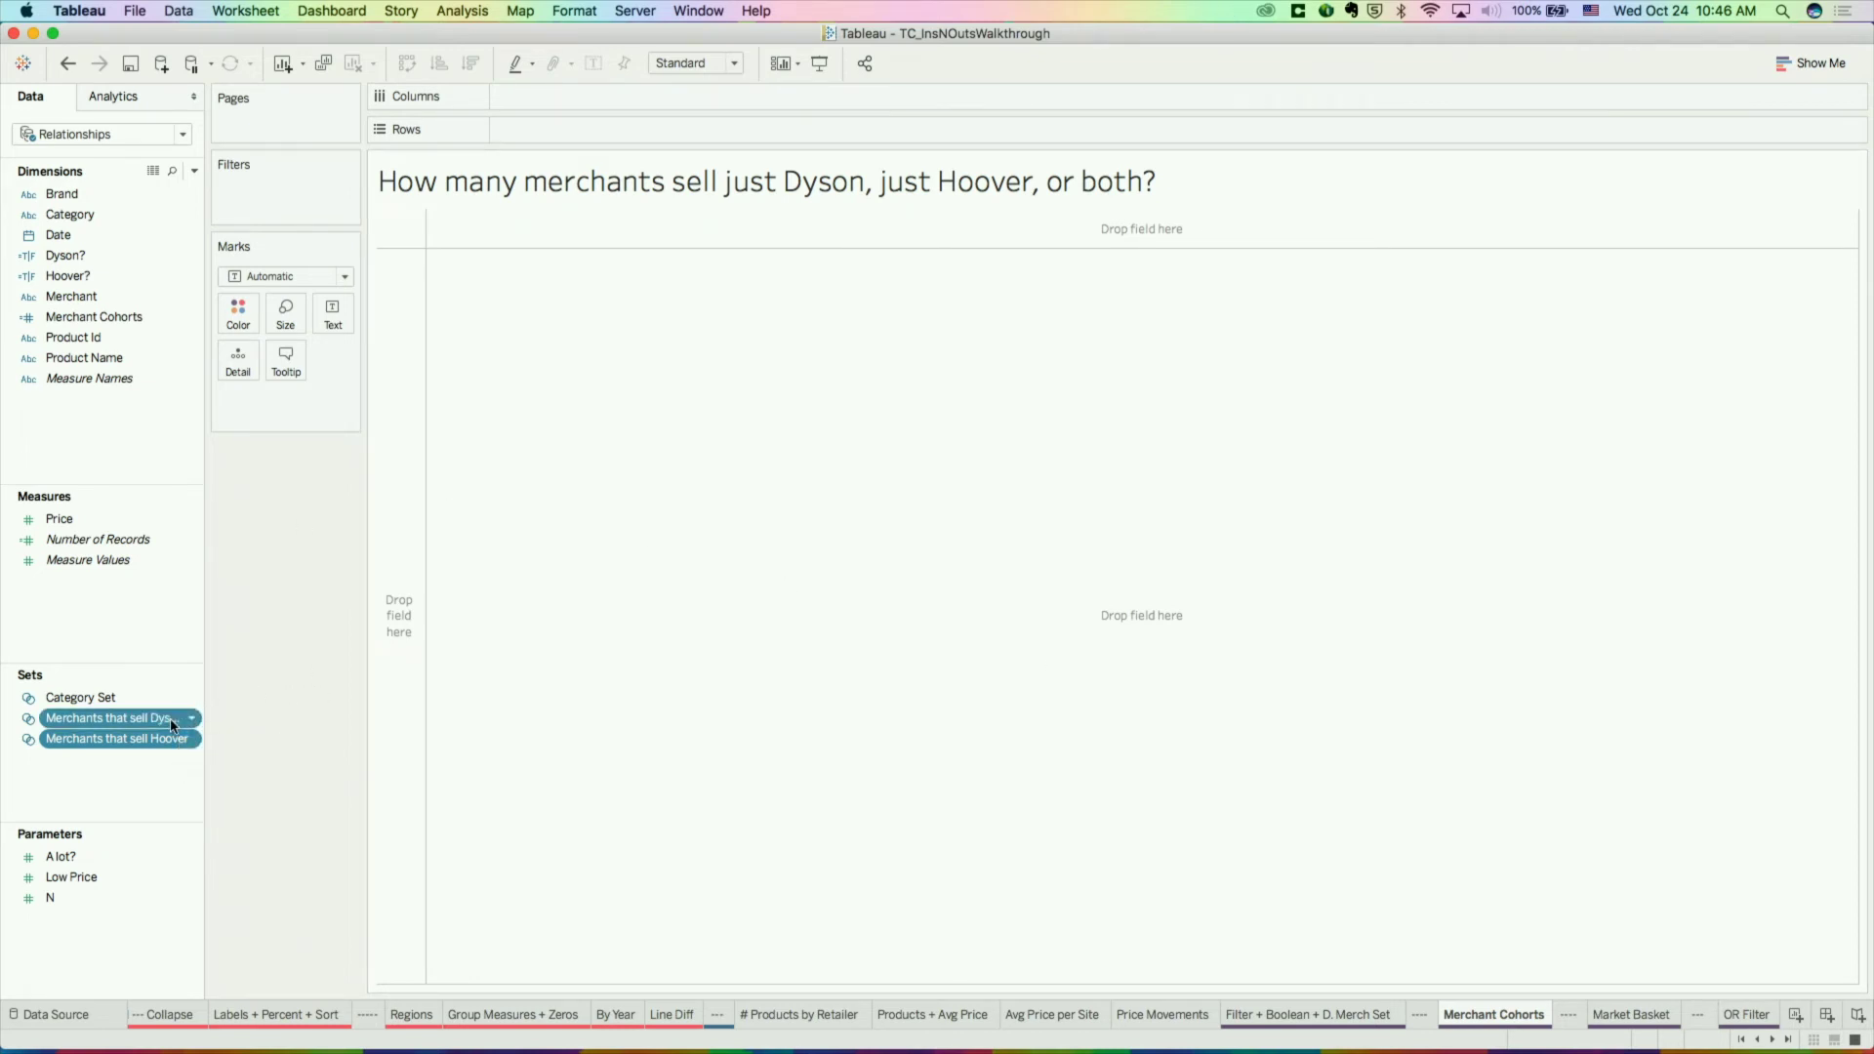
right_click(190, 730)
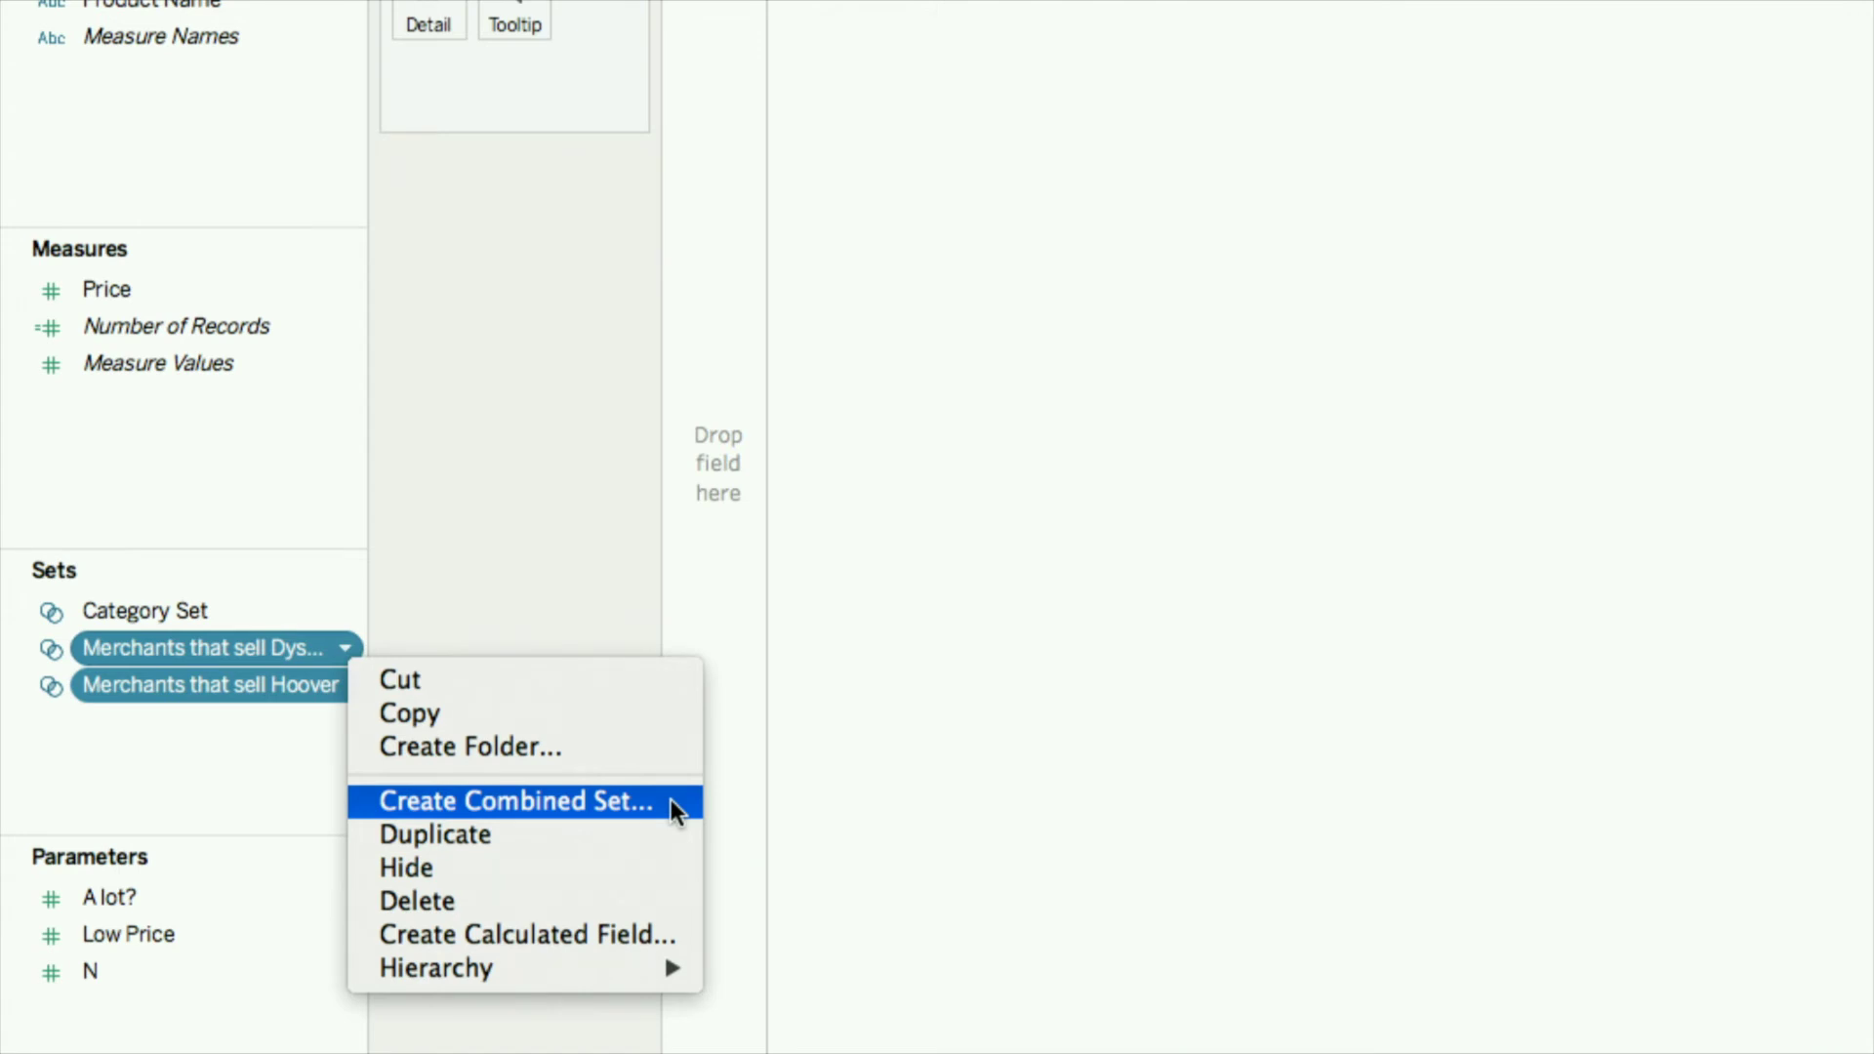
left_click(670, 800)
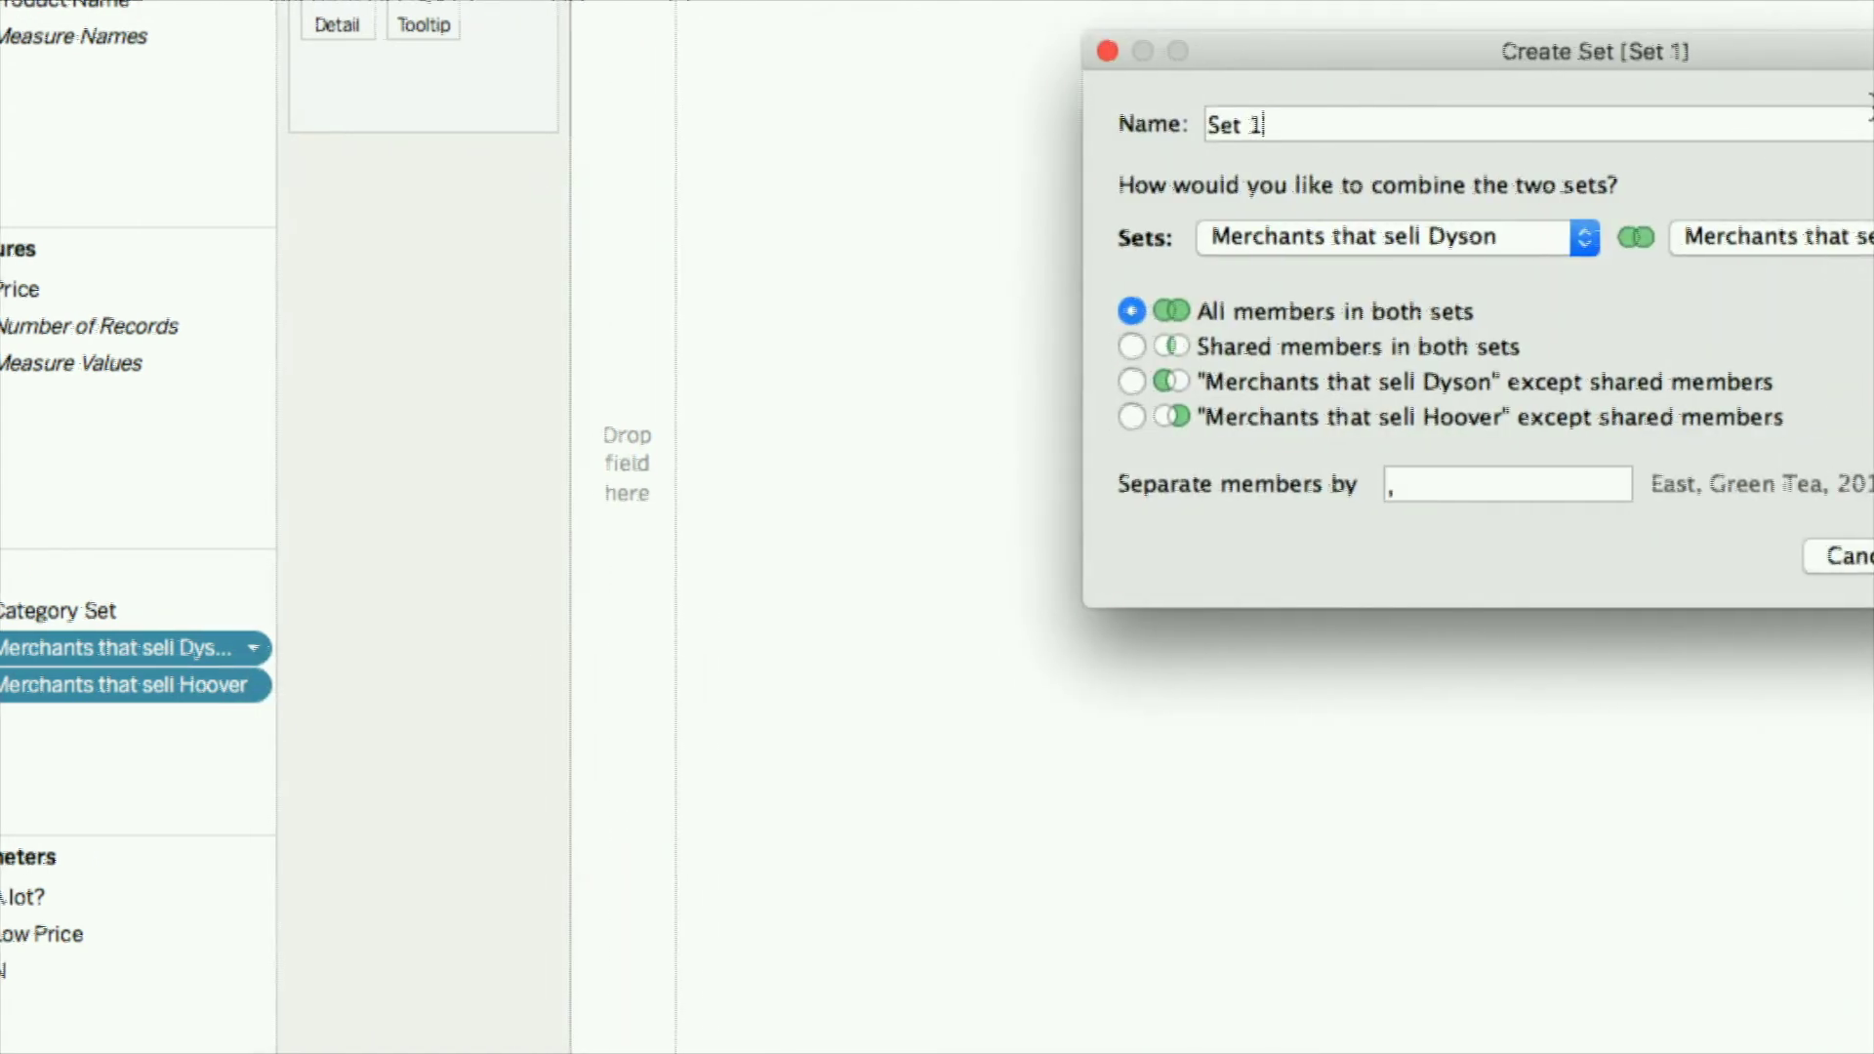
left_click(1503, 112)
type("Merchants tah")
key("BackSpace")
key("BackSpace")
type("hat sell both Hoover and Dyson")
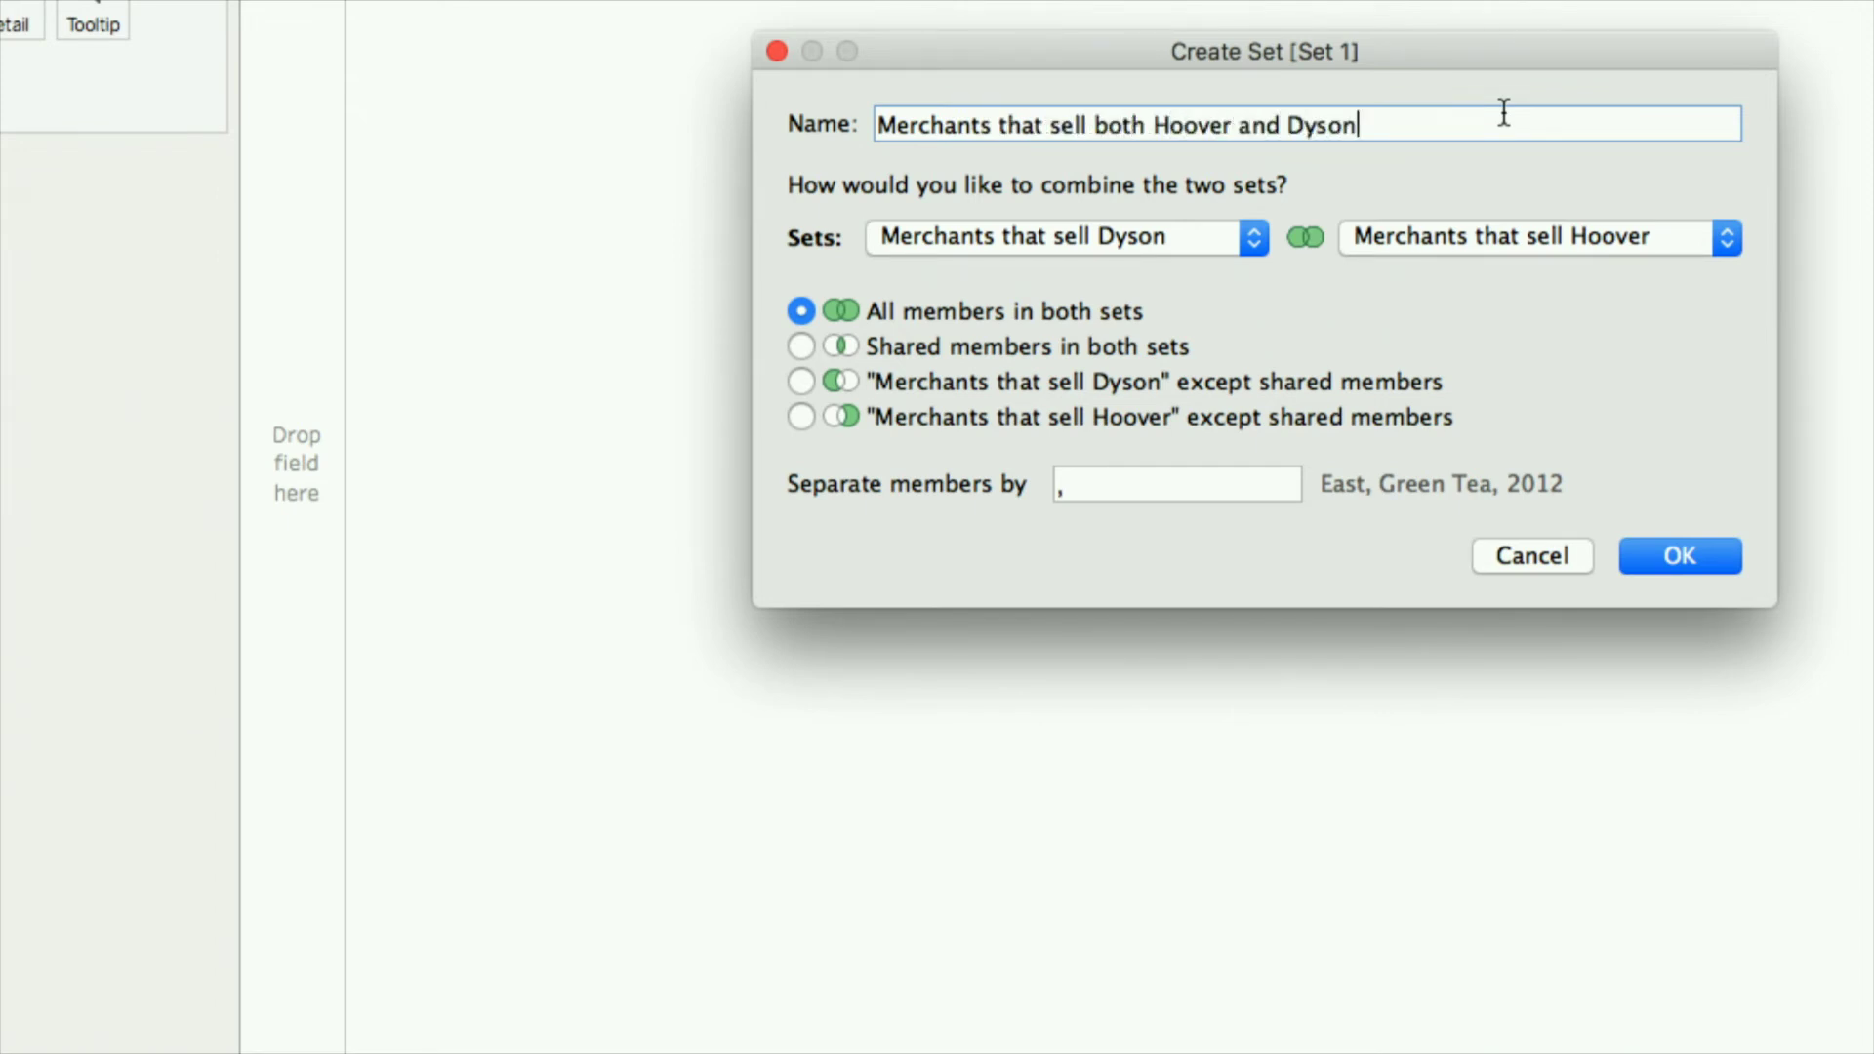
left_click(1001, 346)
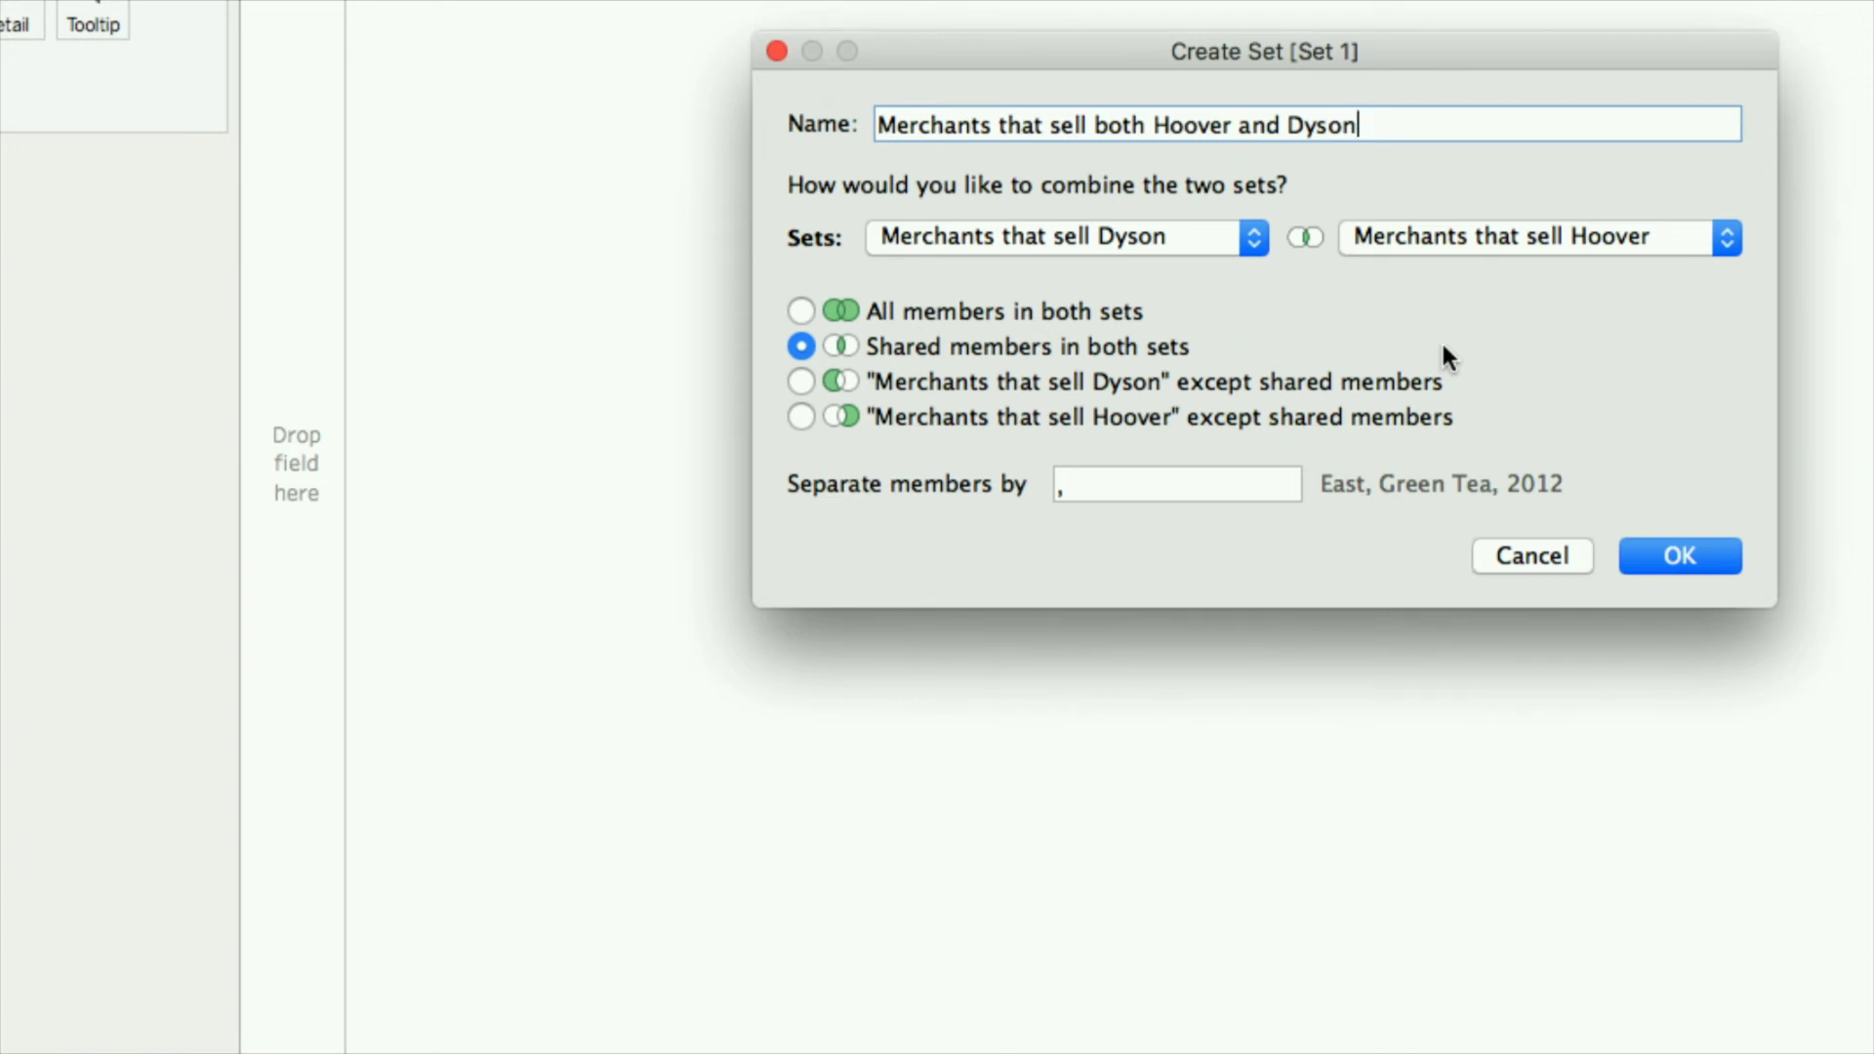
left_click(1716, 554)
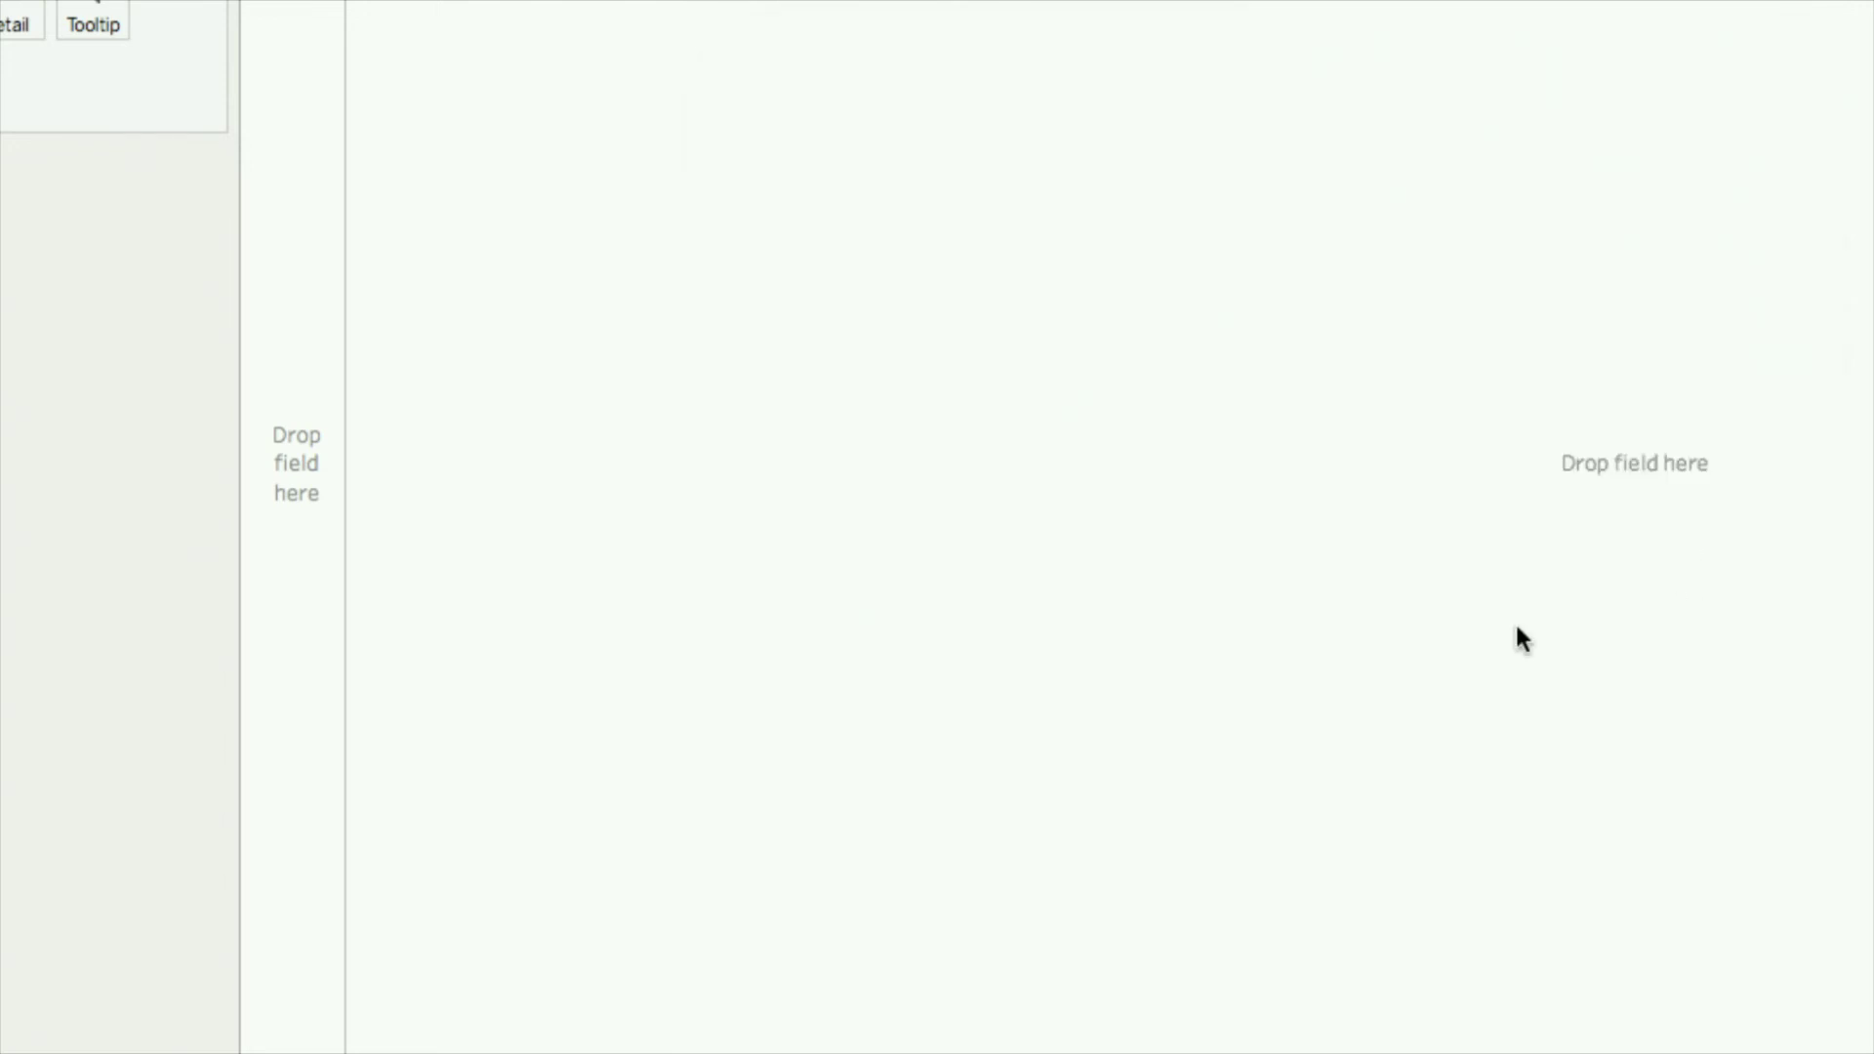
left_click(188, 760, "super")
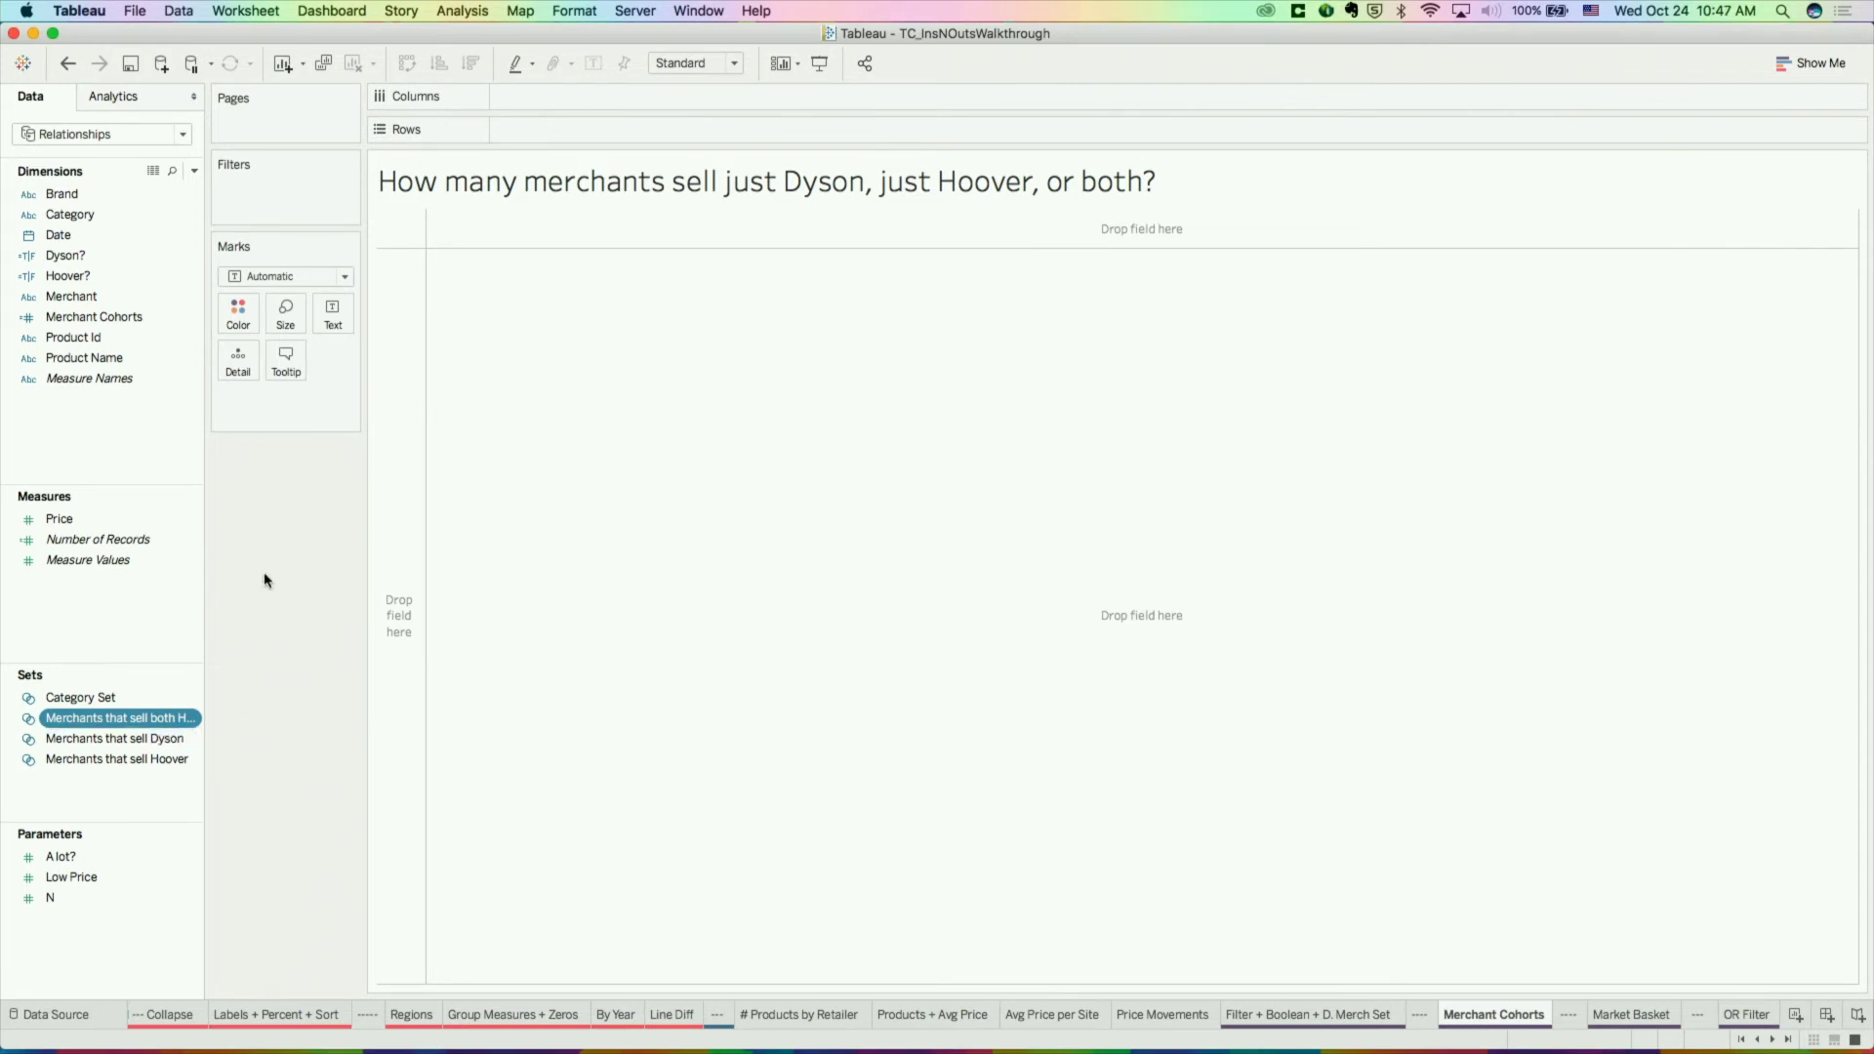
Step: In the Merchant Cohorts calculation, remove the placeholder 1 and the comment marks from every line of the IF statement
left_click(193, 317)
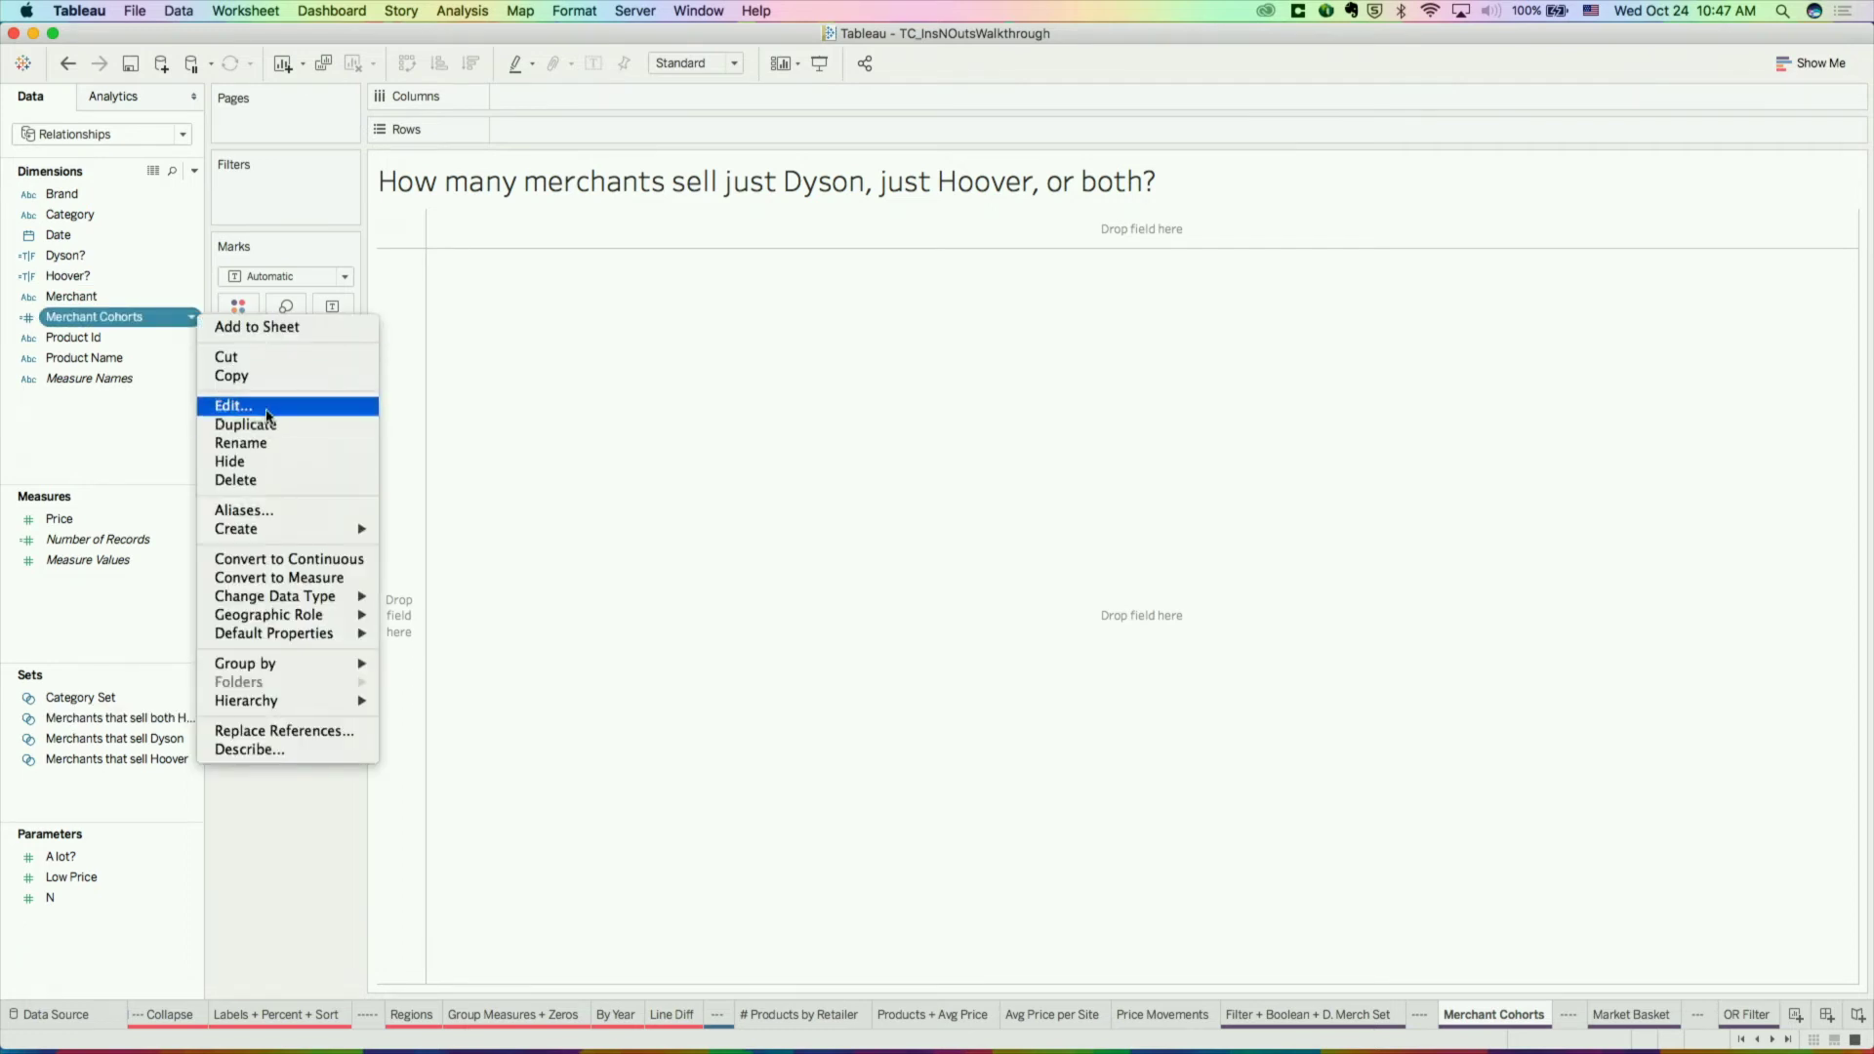
left_click(261, 406)
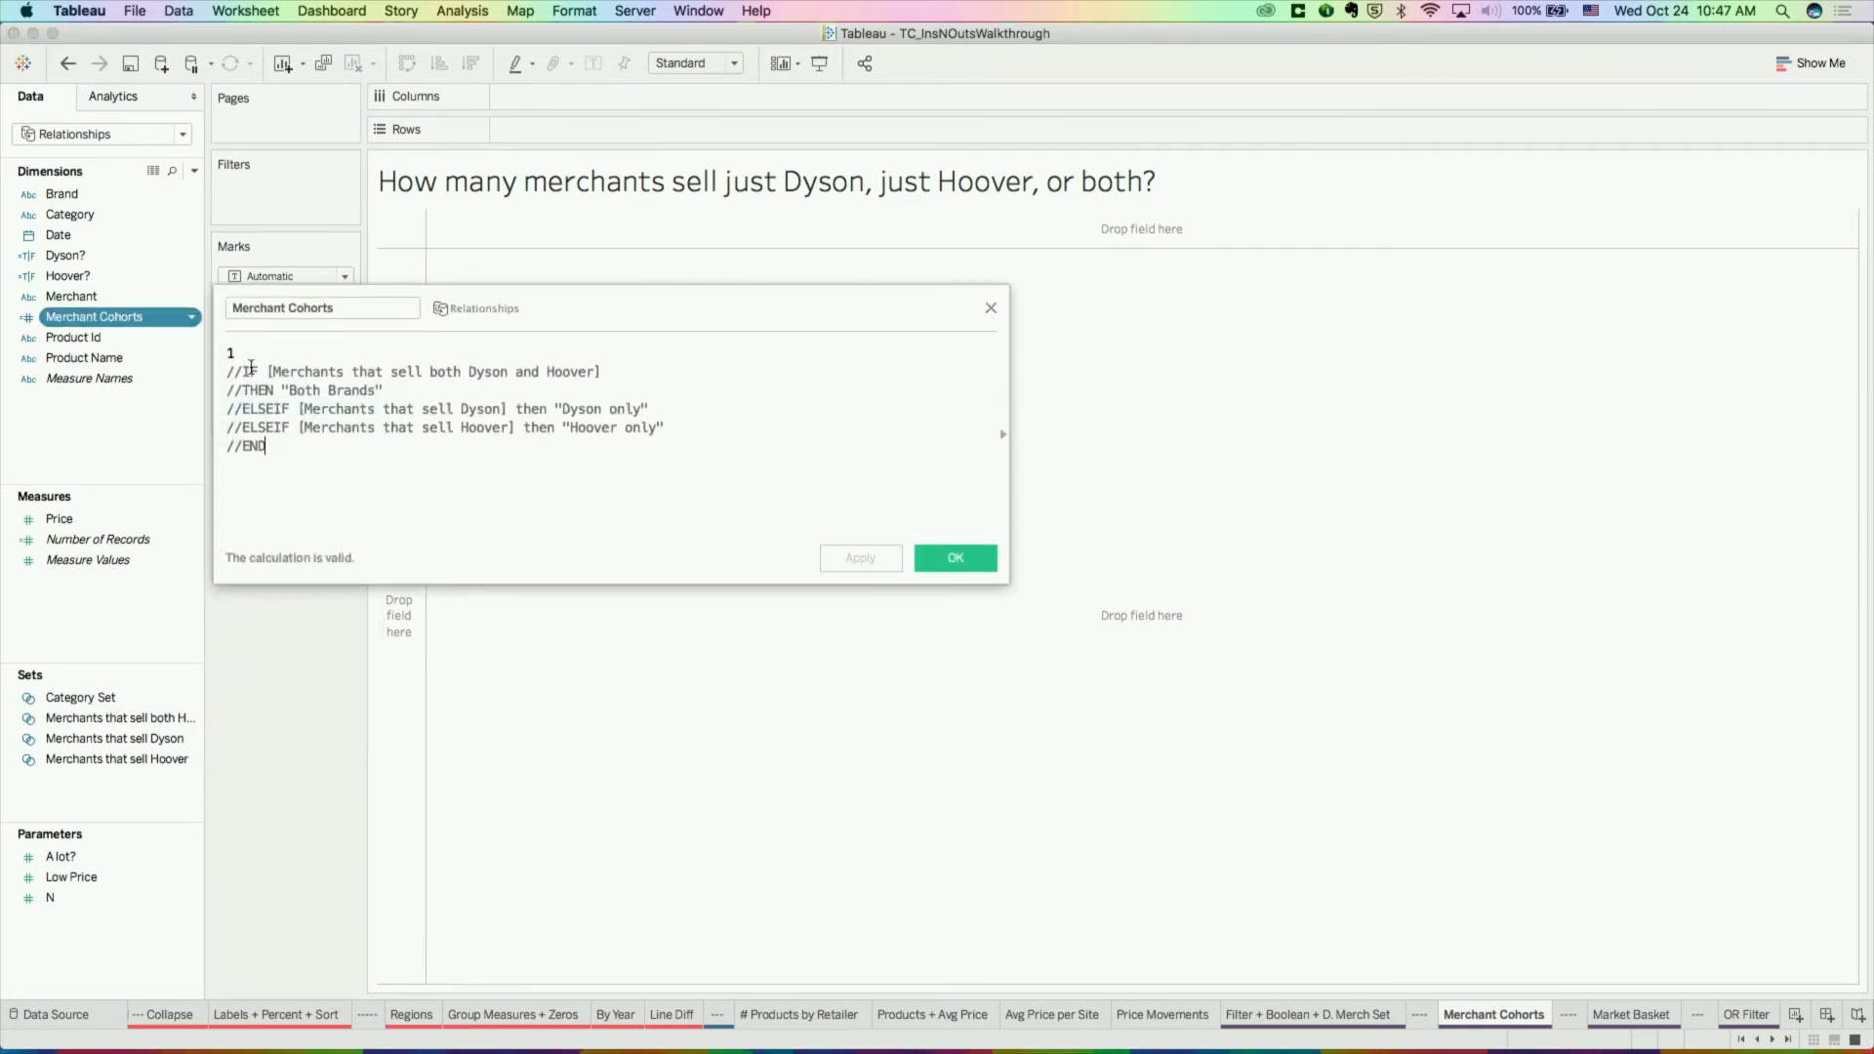
left_click(252, 368)
key("Left")
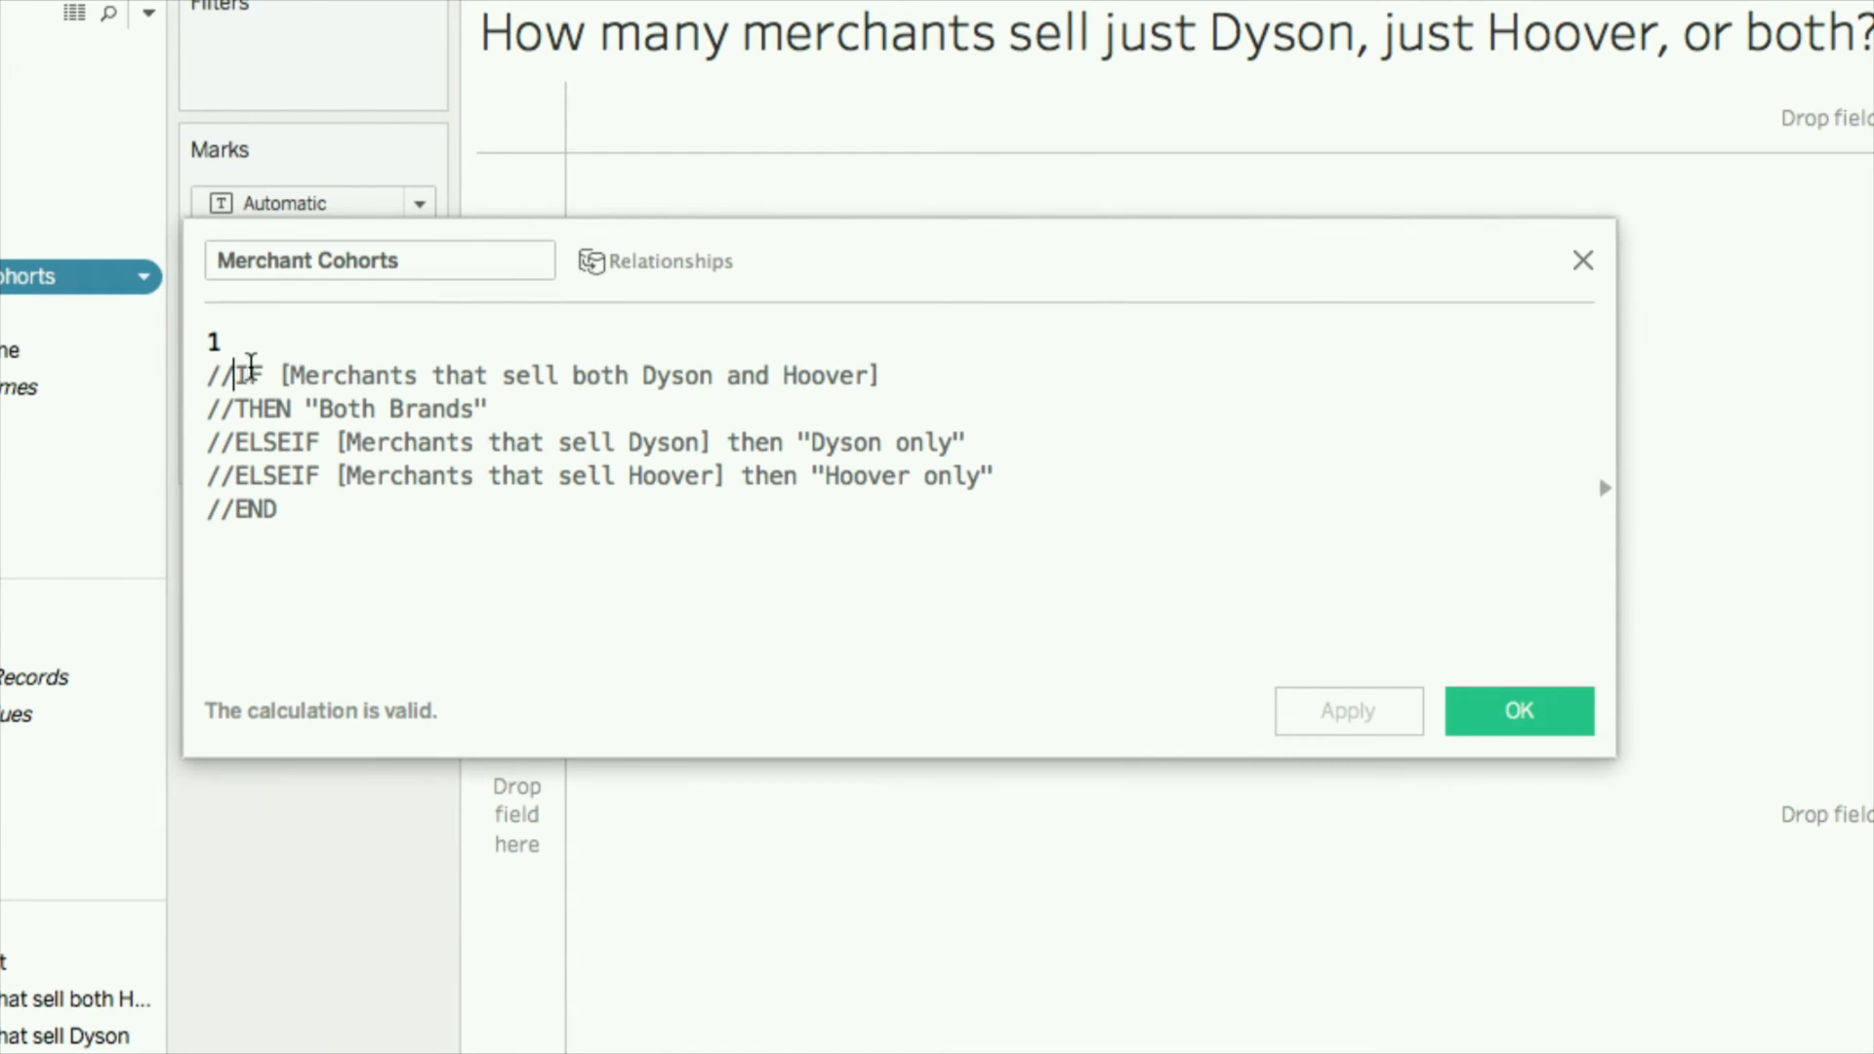
key("BackSpace")
key("BackSpace")
key("BackSpace")
key("BackSpace")
key("Down")
key("Right")
key("Right")
key("BackSpace")
key("BackSpace")
key("Down")
key("Right")
key("Right")
key("BackSpace")
key("BackSpace")
key("Down")
key("Right")
key("Right")
key("BackSpace")
key("BackSpace")
key("Down")
key("Right")
key("Right")
key("BackSpace")
key("BackSpace")
Step: Replace the first IF condition with the set [Merchants that sell both Hoover and Dyson], and enlarge the formula text
left_click_drag(252, 341, 845, 342)
key("BackSpace")
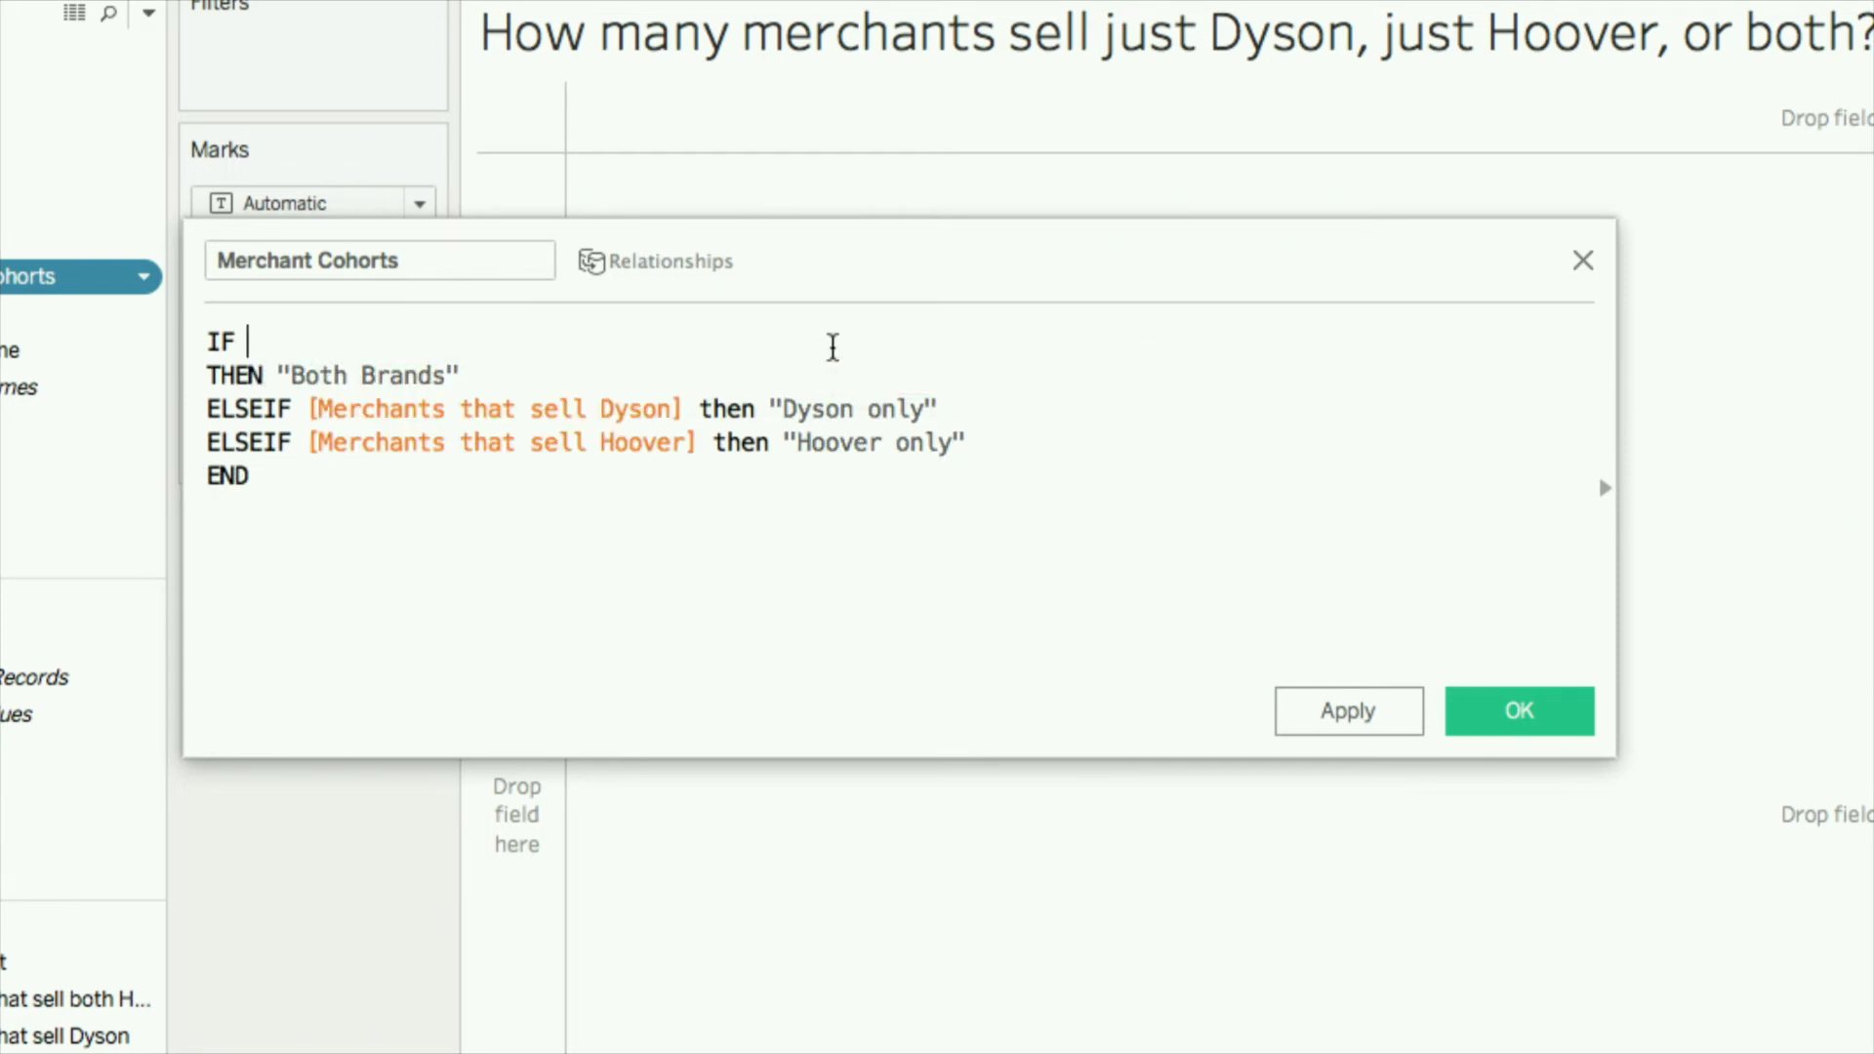
type("mer")
key("Down")
key("Return")
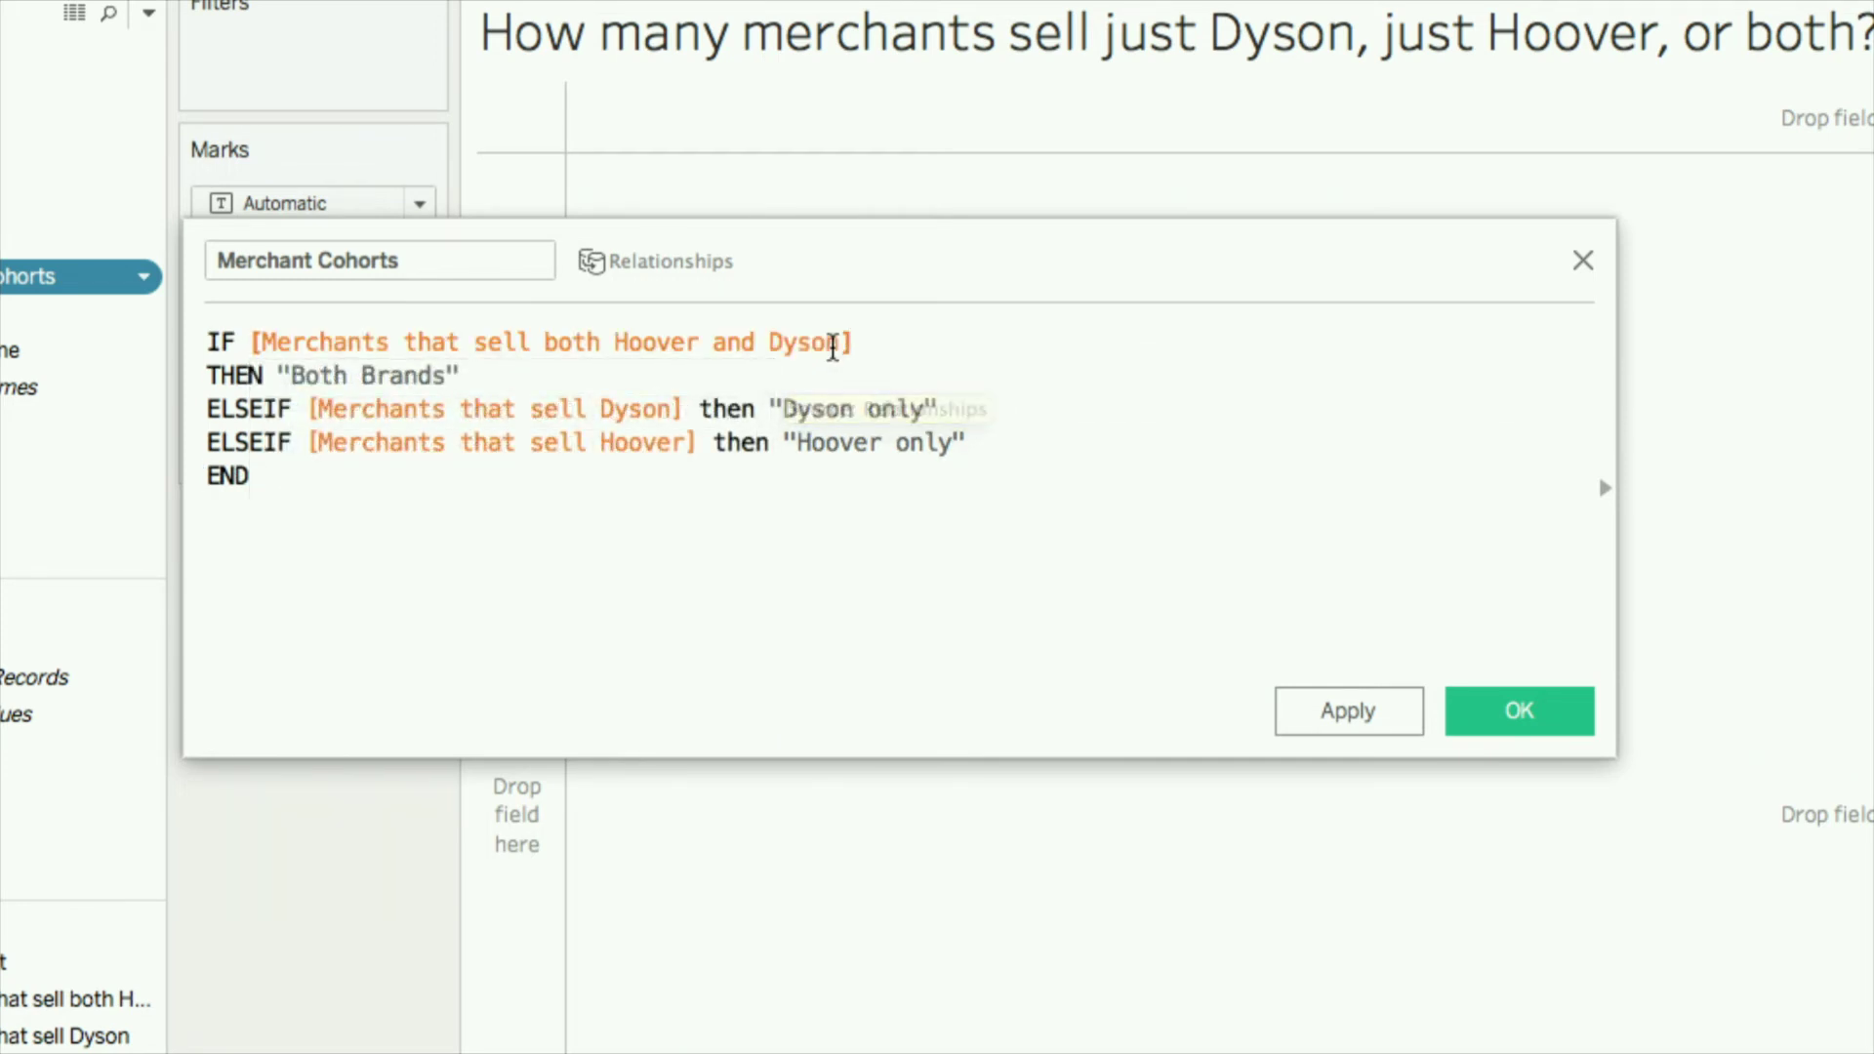
key("super+plus")
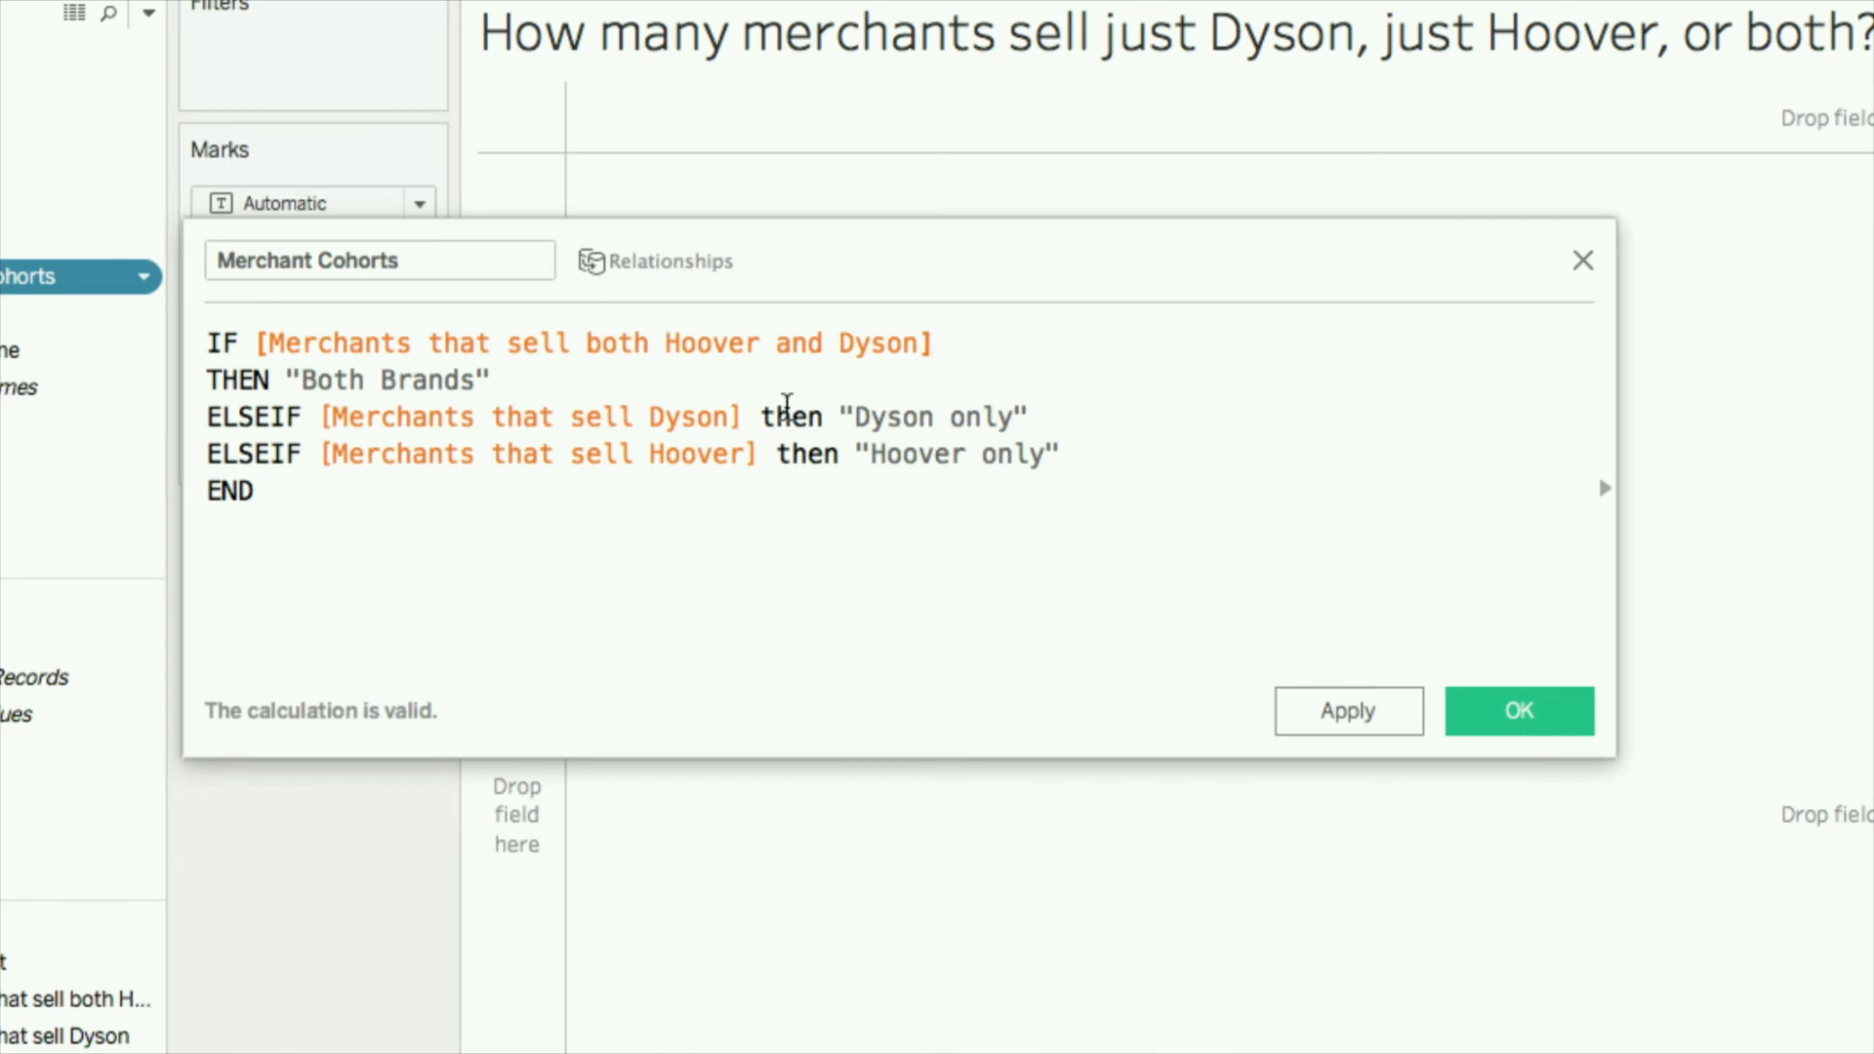
Step: Check the formula's cohort labels, save the Merchant Cohorts calculation and add the field to the rows
left_click_drag(536, 376, 301, 379)
left_click(804, 410)
left_click(1065, 425)
left_click(1105, 454)
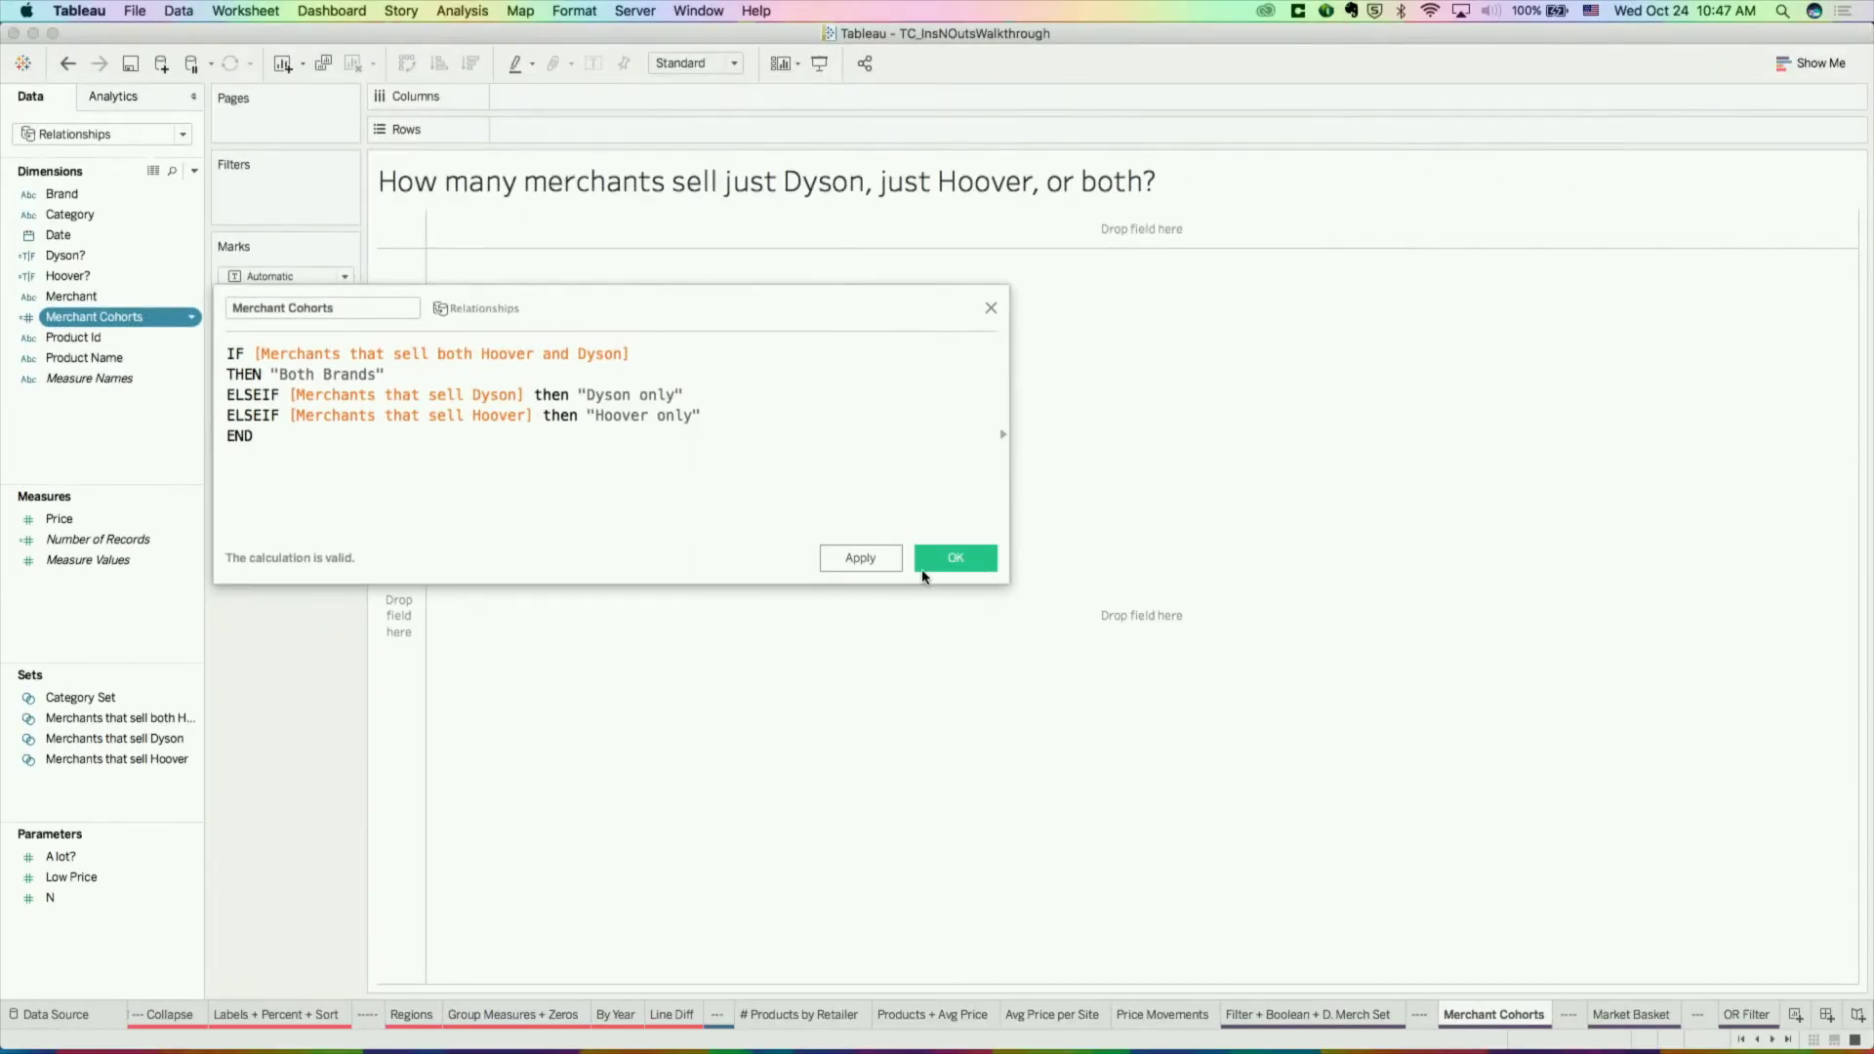
left_click(1529, 716)
left_click_drag(127, 318, 543, 131)
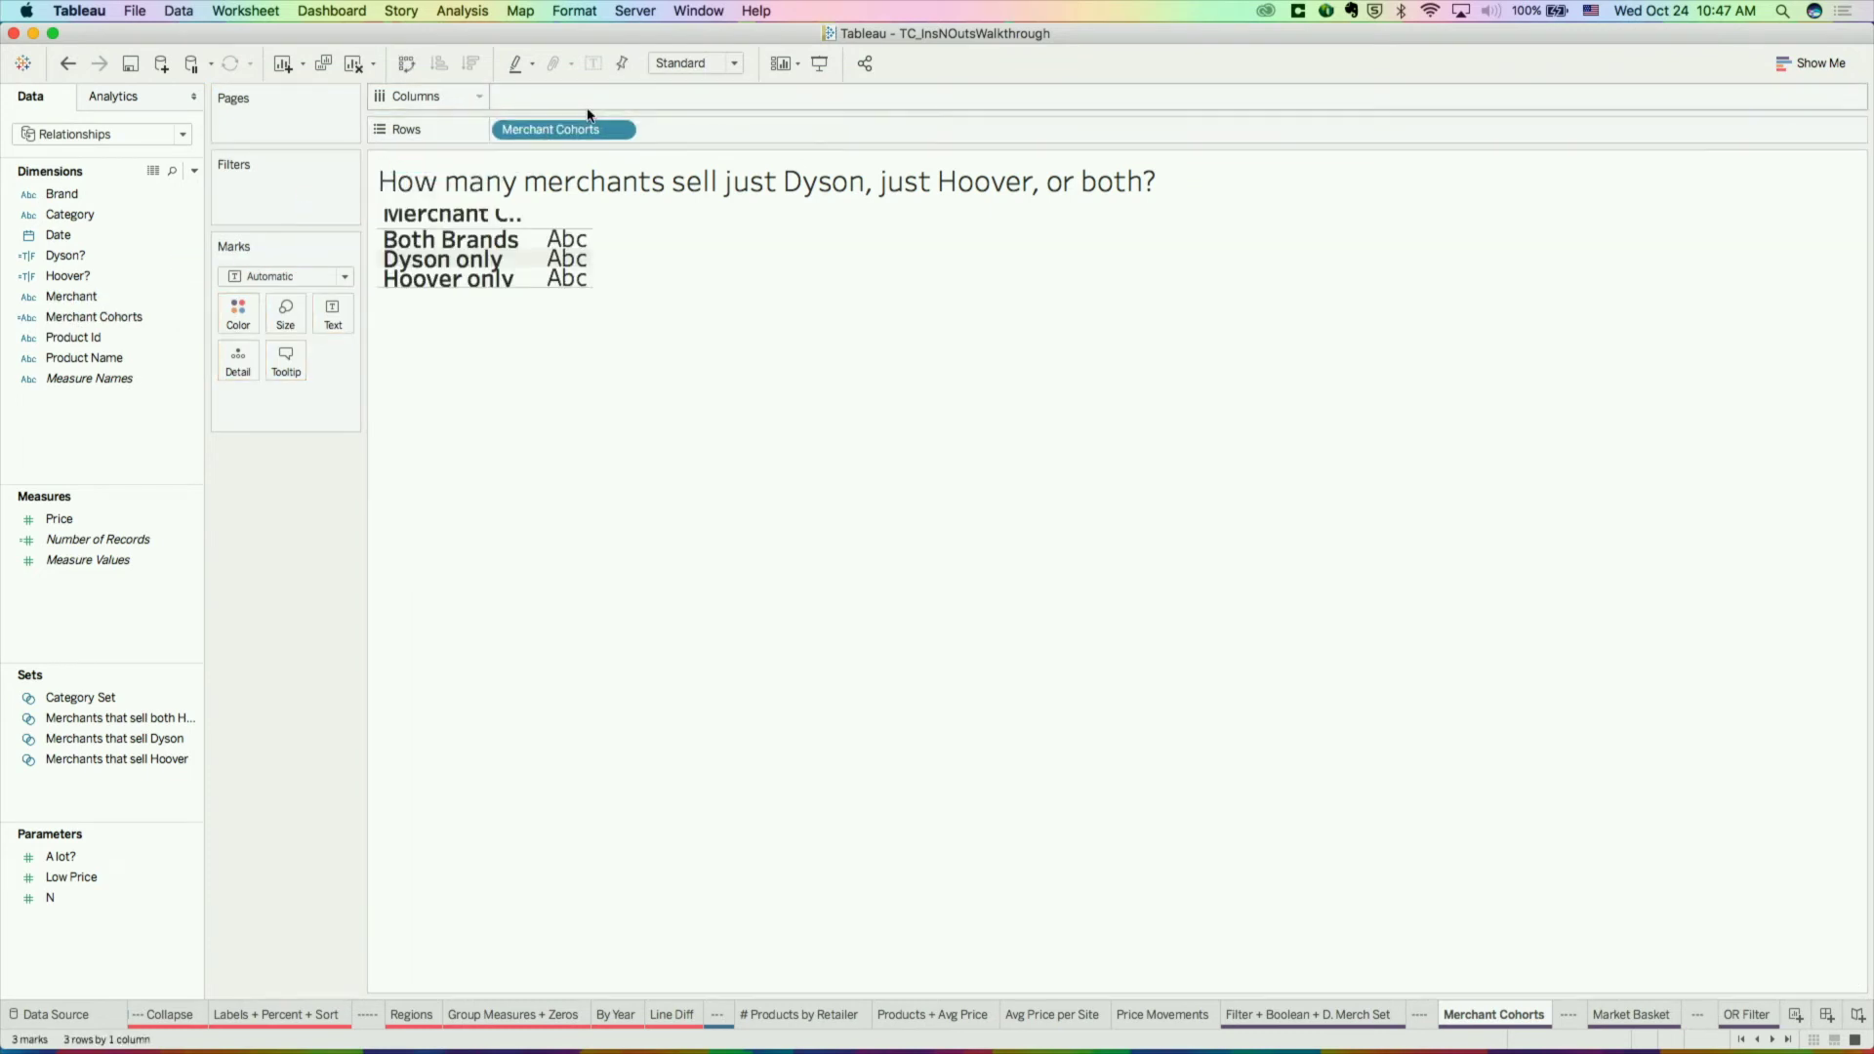
Step: Fit the sheet to Entire View and build a treemap per cohort, with Merchant as detail and CNTD(Merchant) as size
left_click(694, 63)
left_click(712, 142)
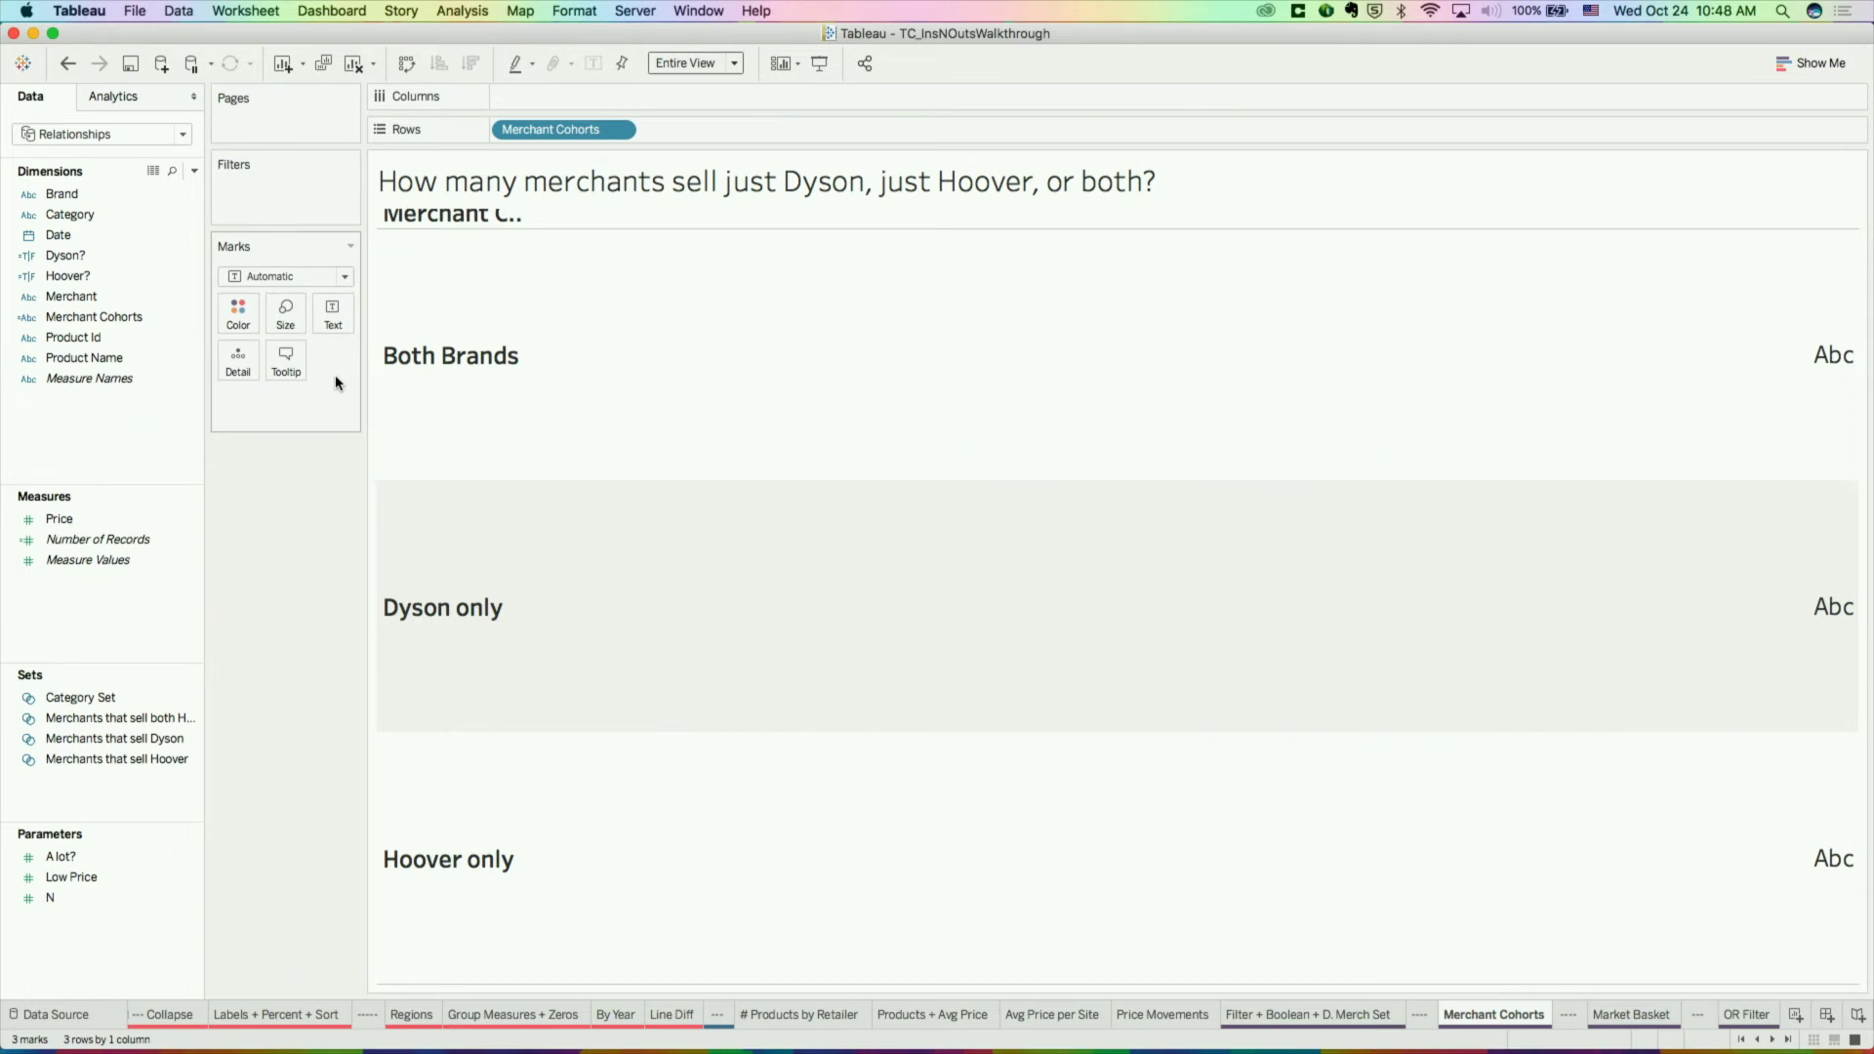
left_click(92, 297)
left_click_drag(93, 298, 238, 359)
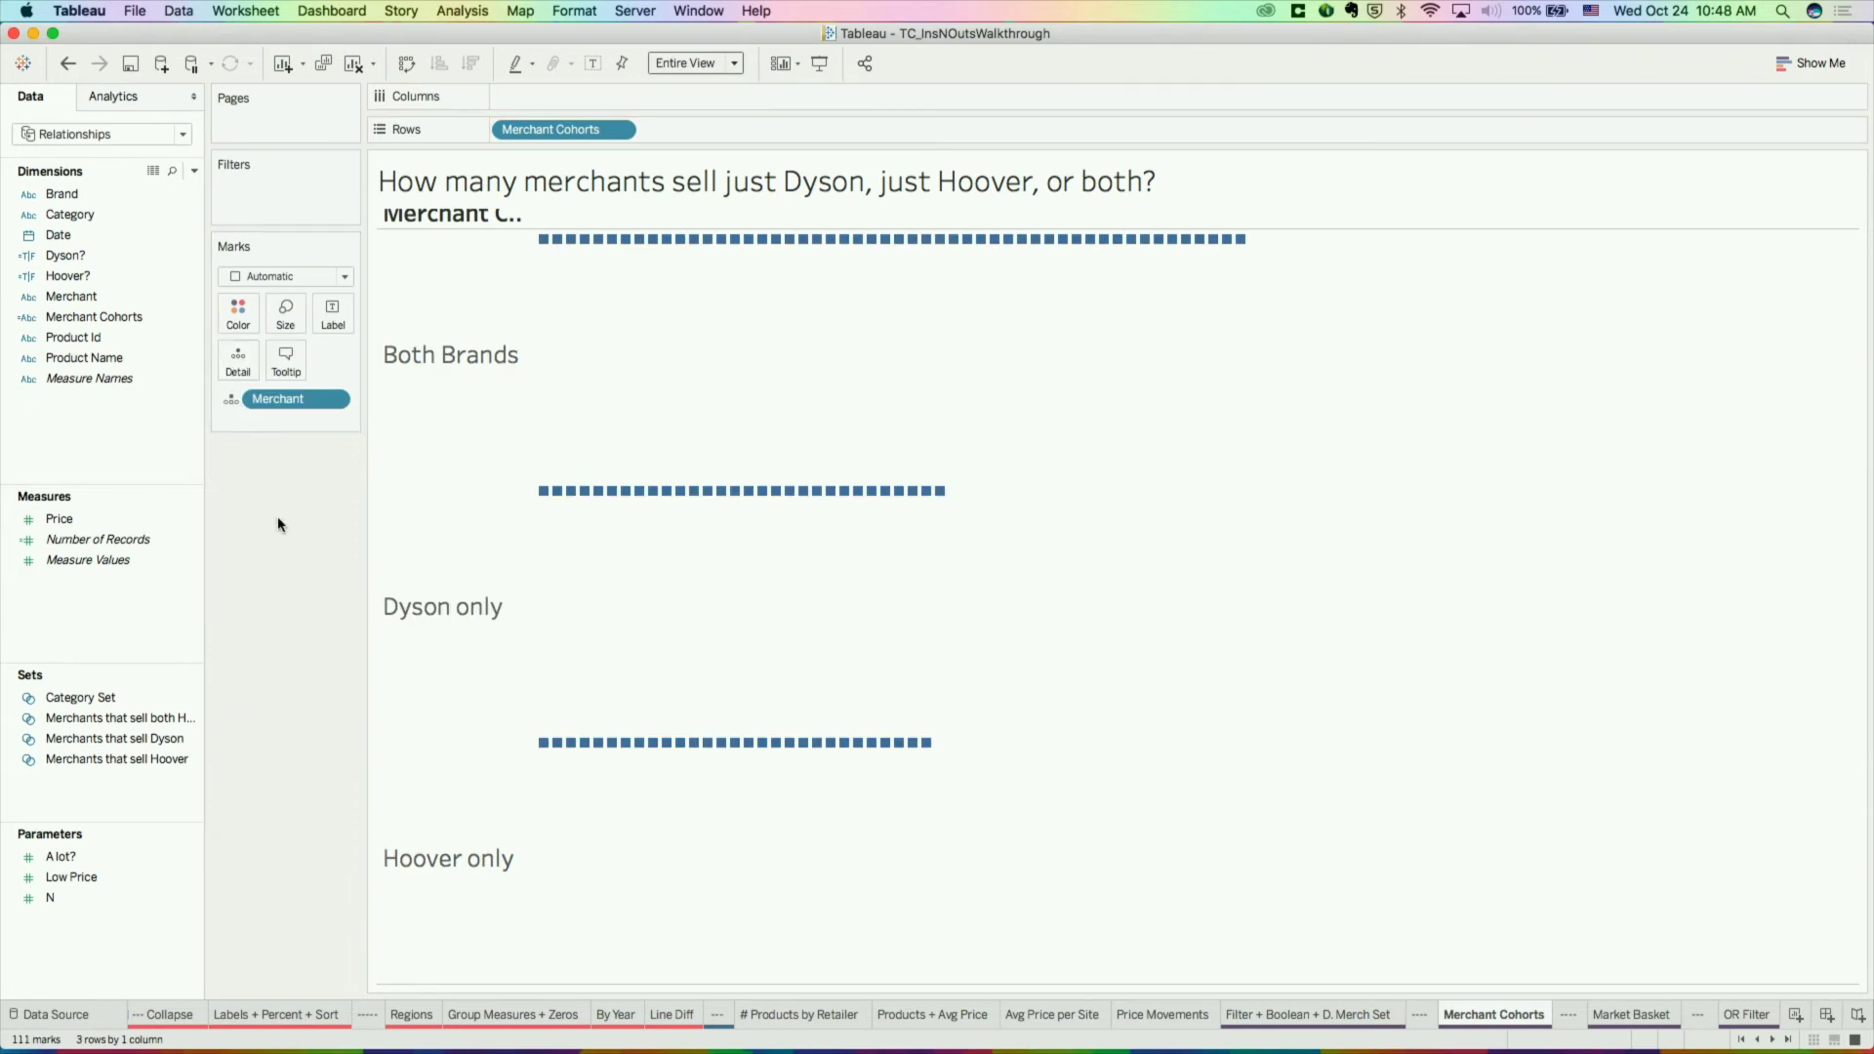
left_click_drag(125, 301, 291, 314)
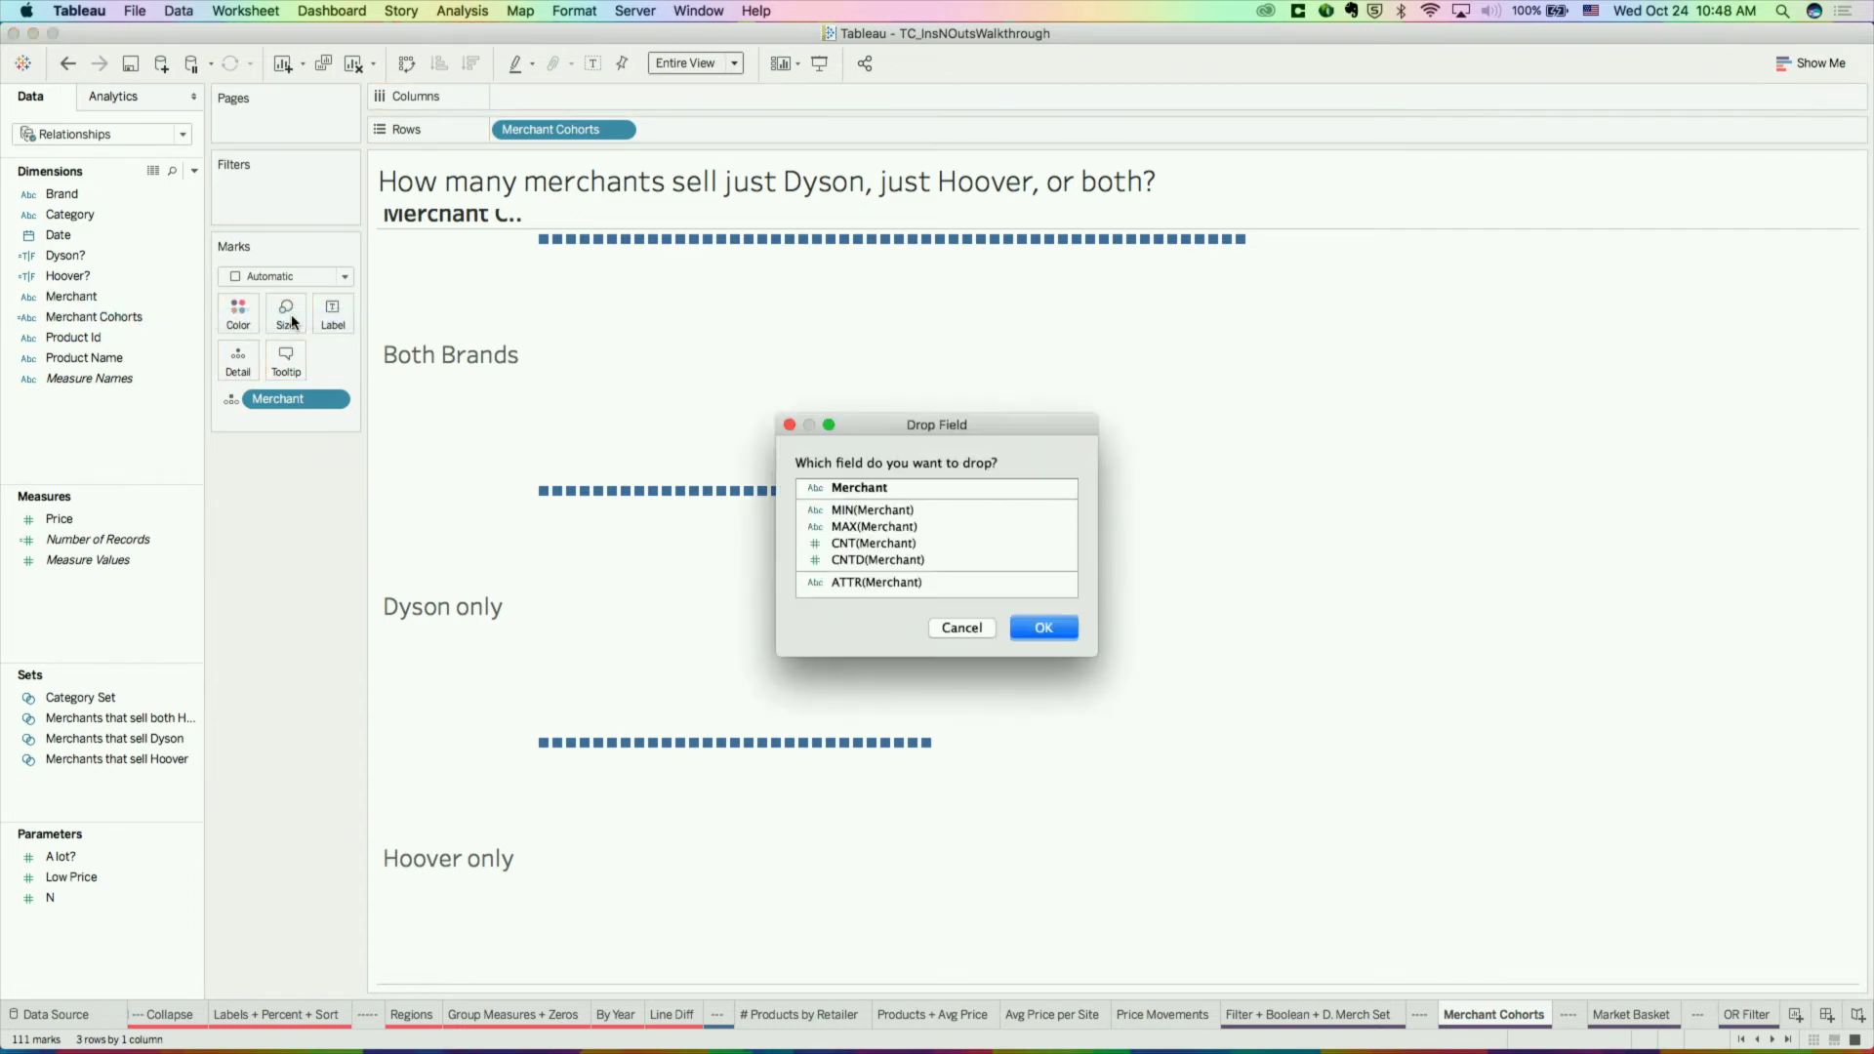
double_click(859, 560)
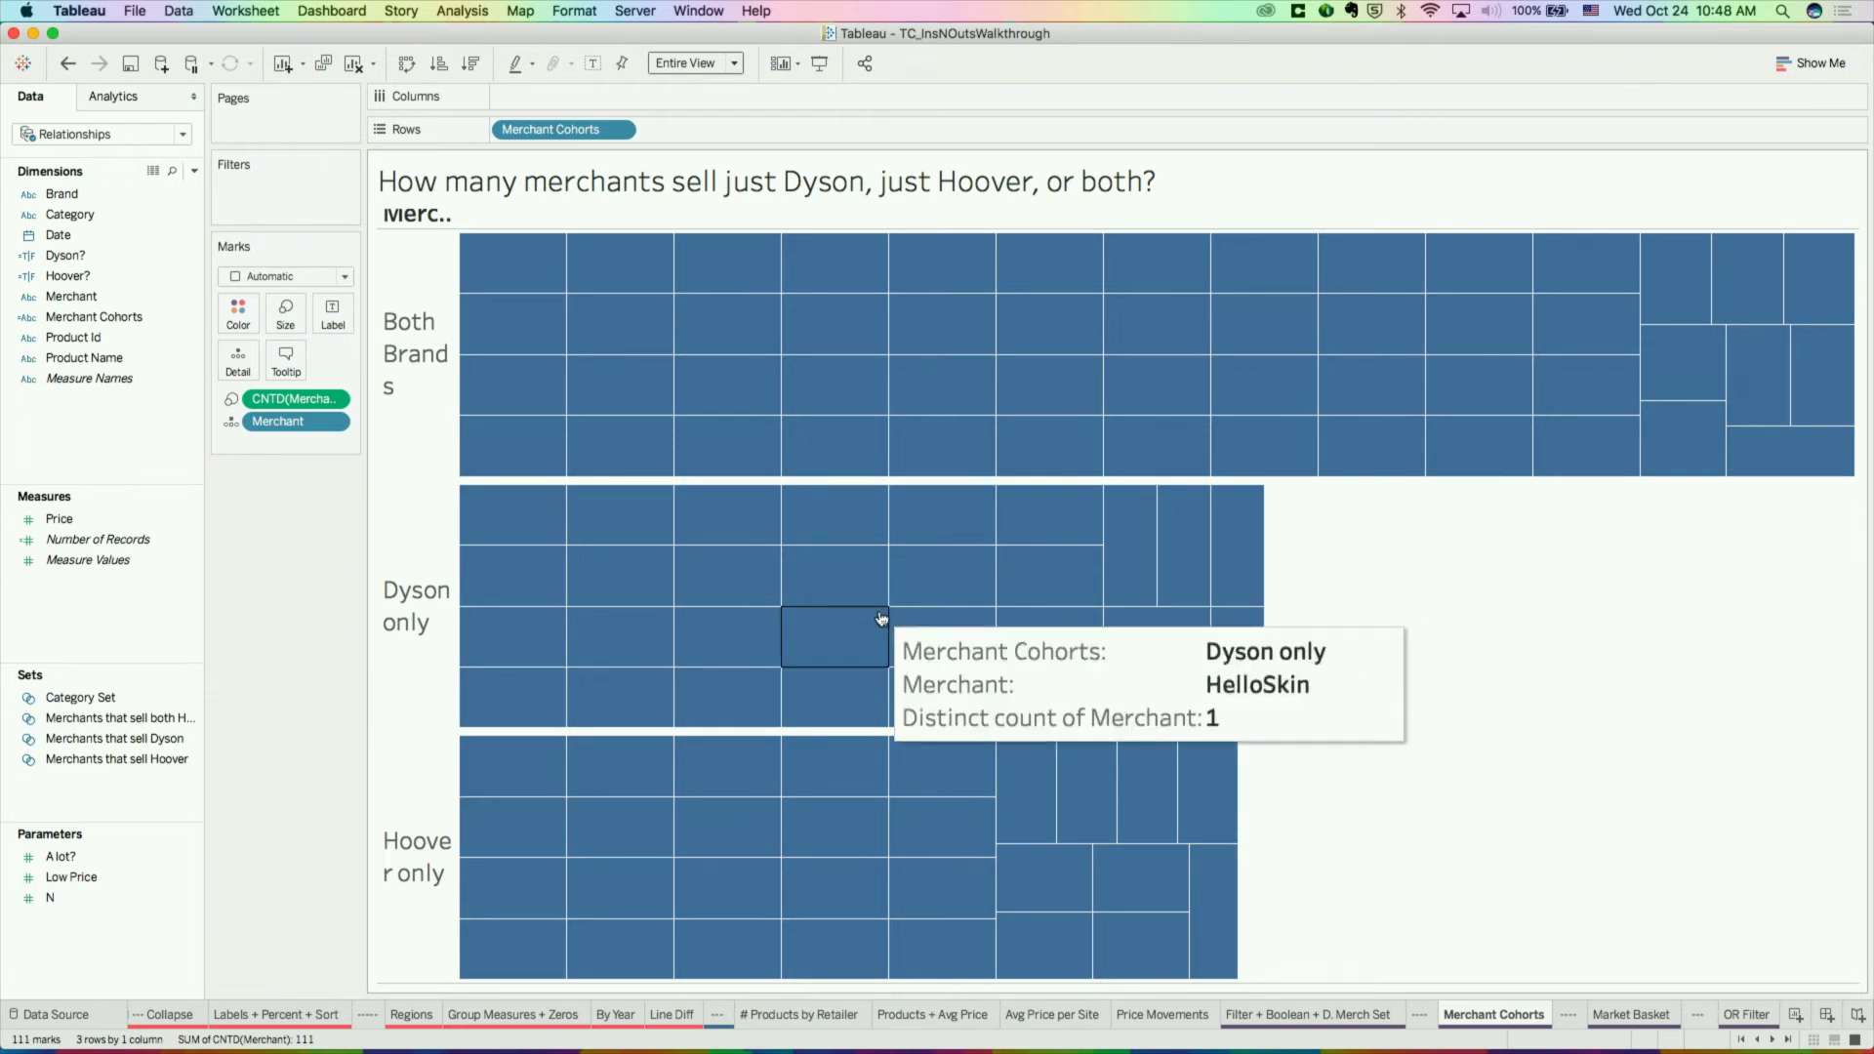
Step: Color the treemap tiles by CNTD(Product Name) and label each tile with that same distinct count
left_click_drag(129, 362, 293, 317)
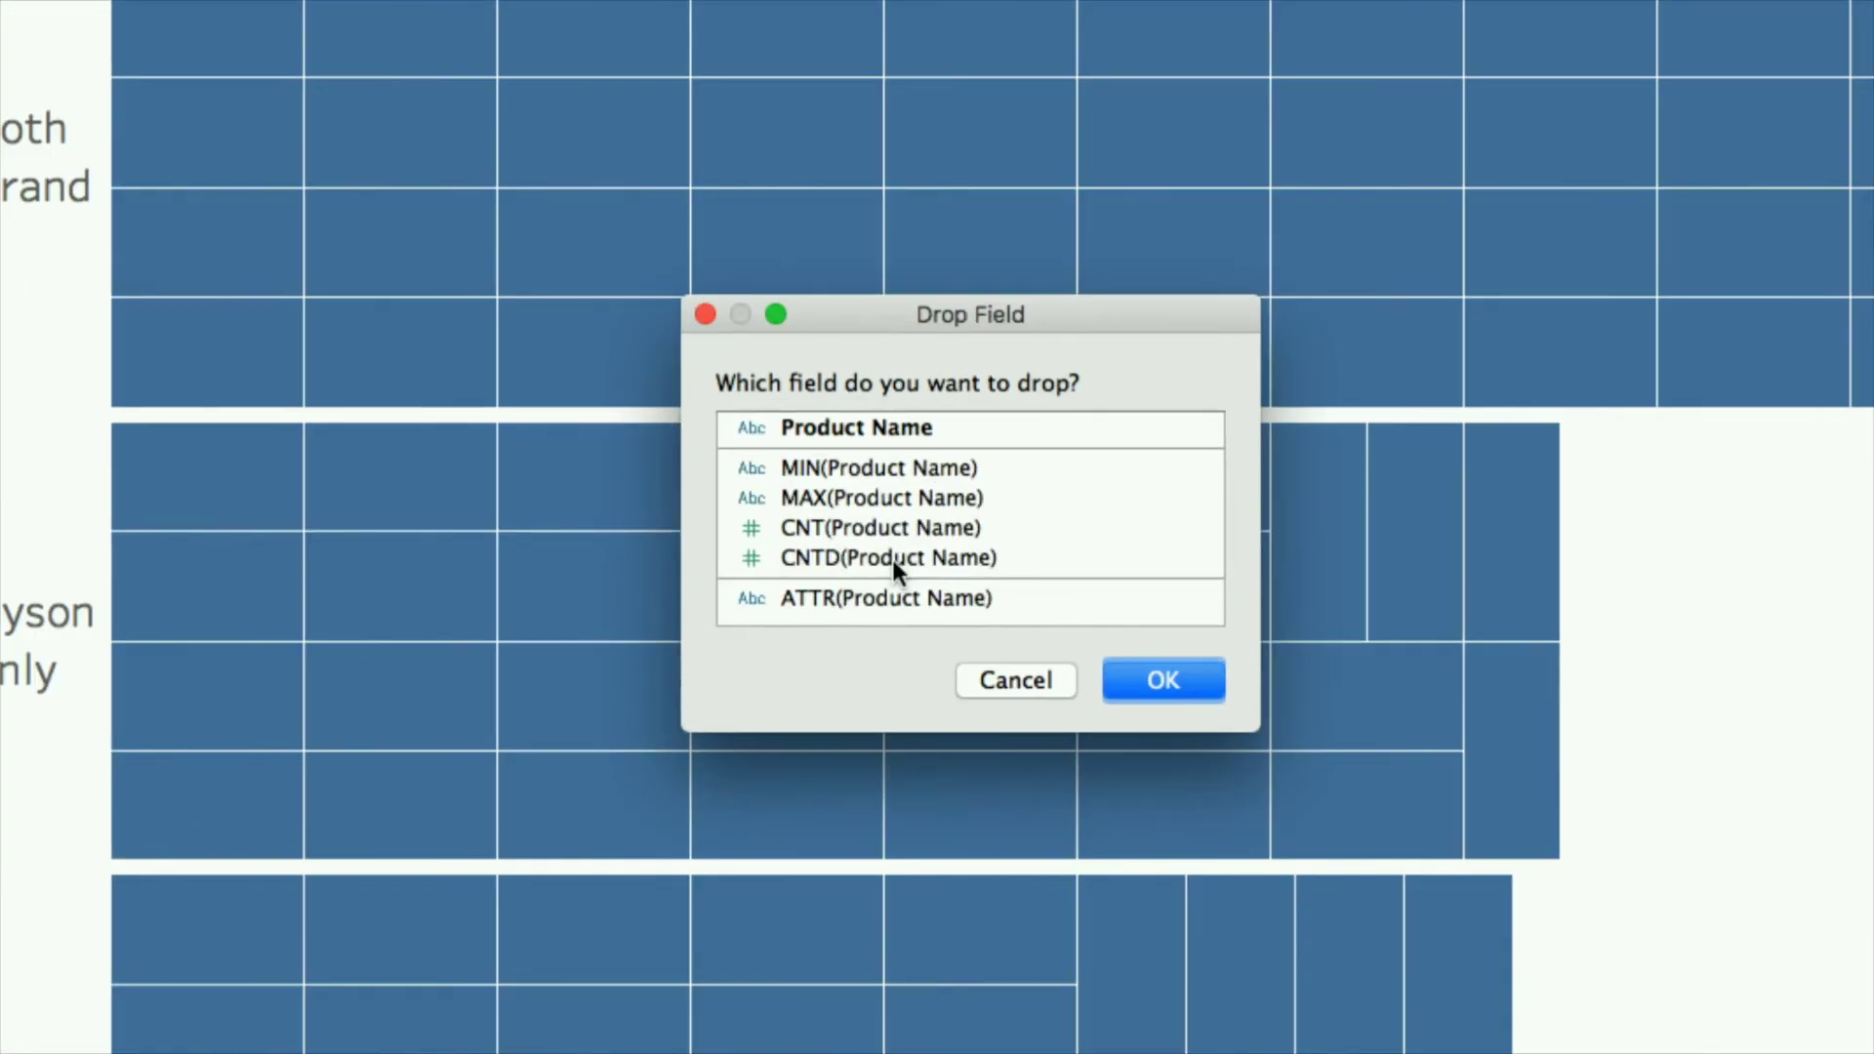
left_click(894, 560)
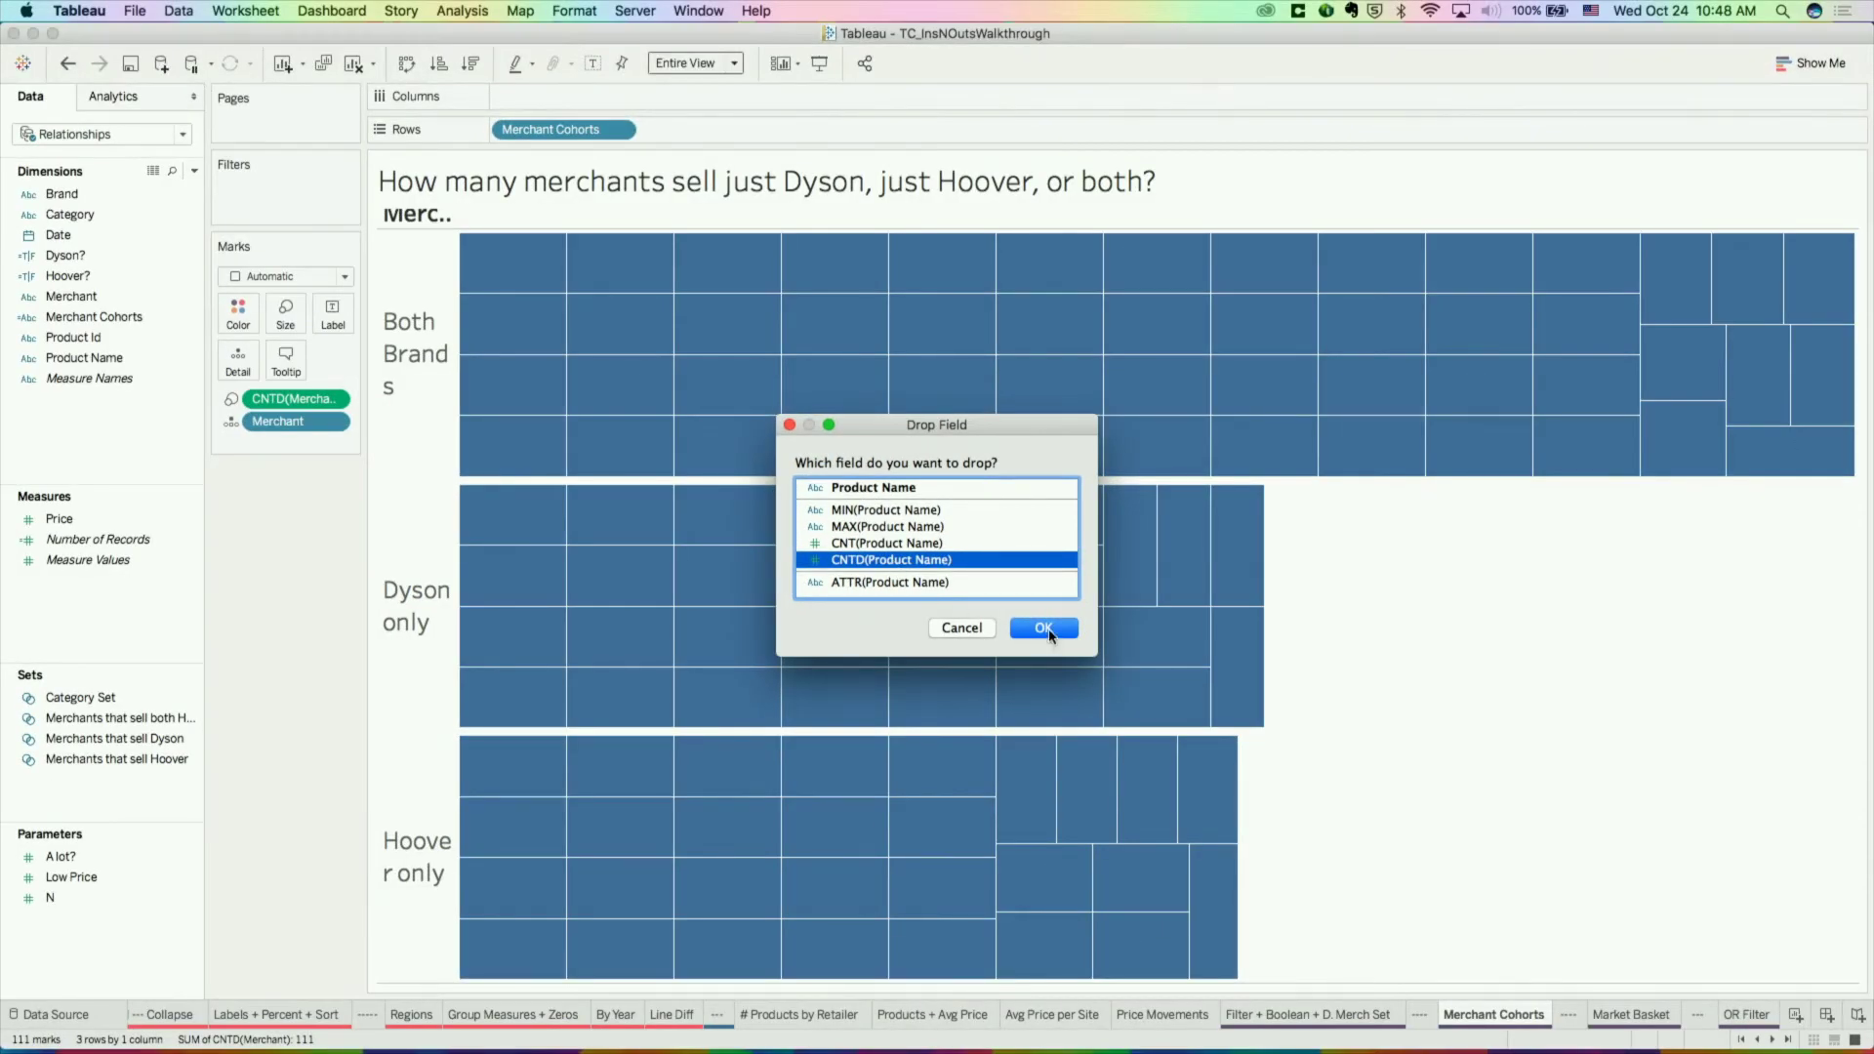
left_click(1163, 680)
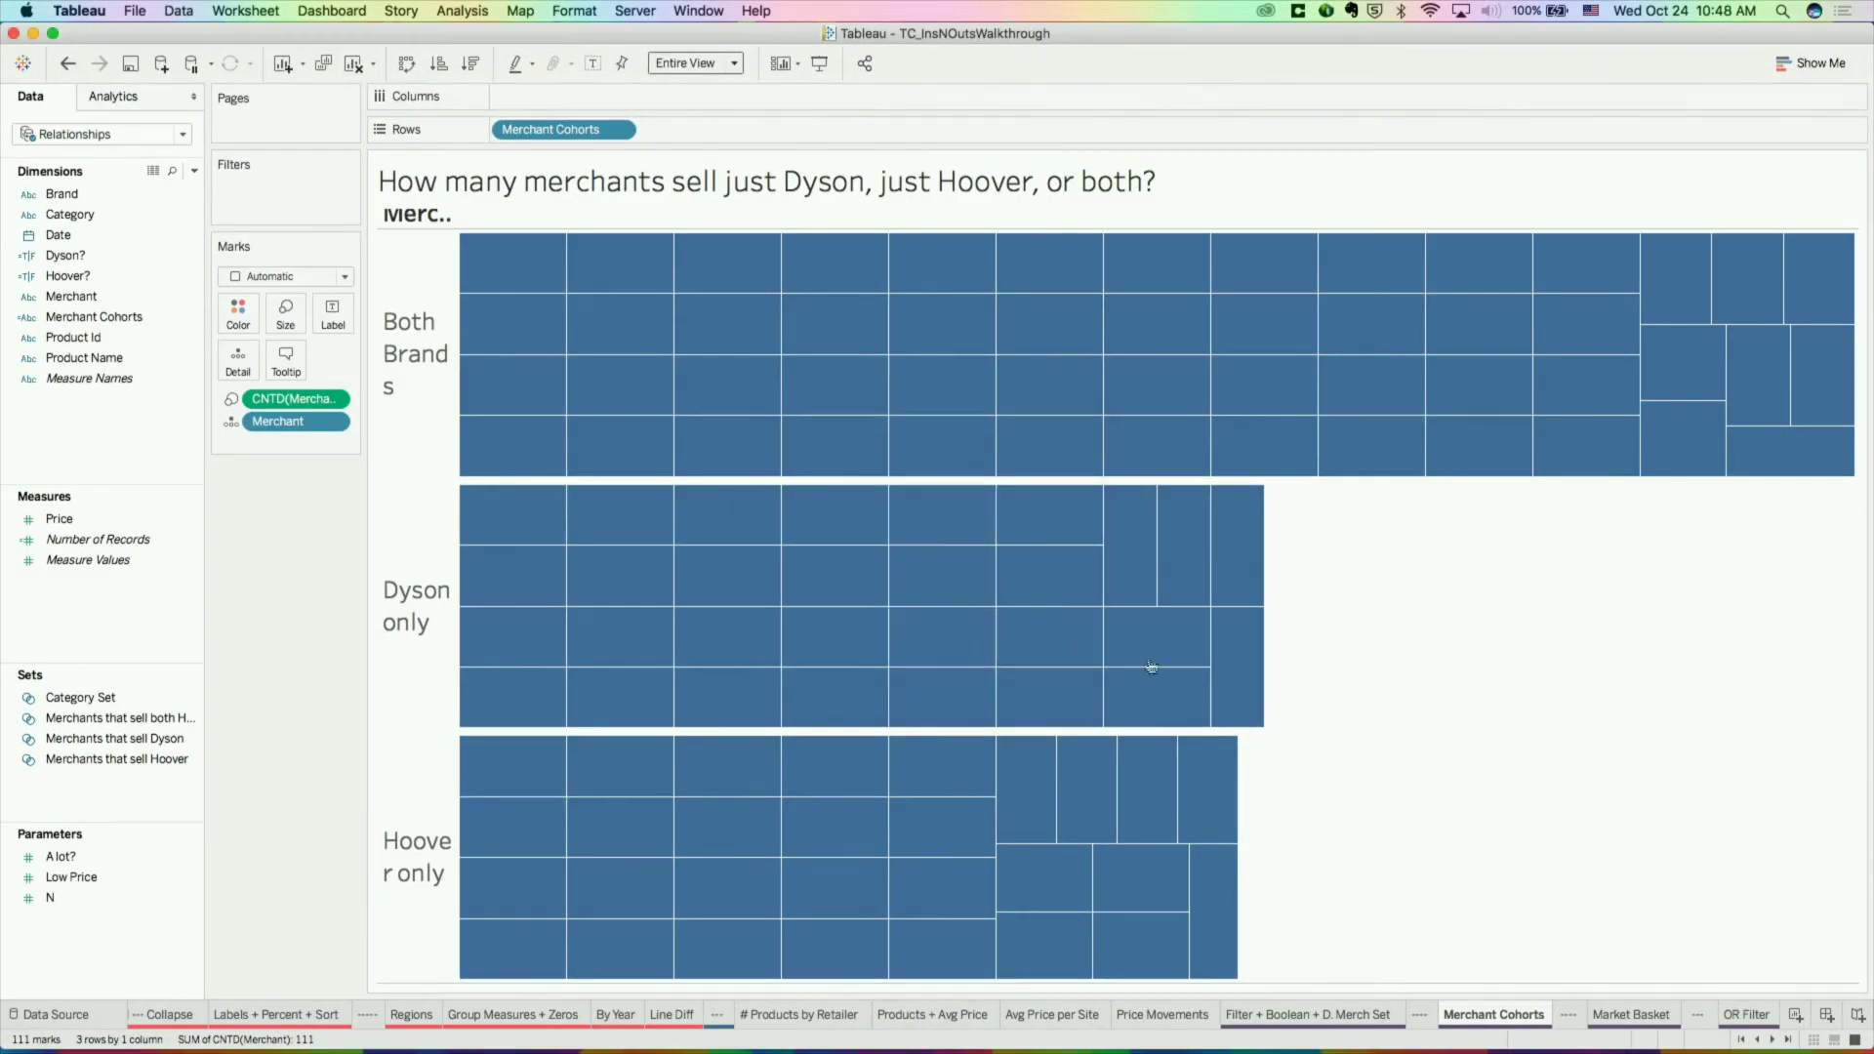
mouse_move(1135, 469)
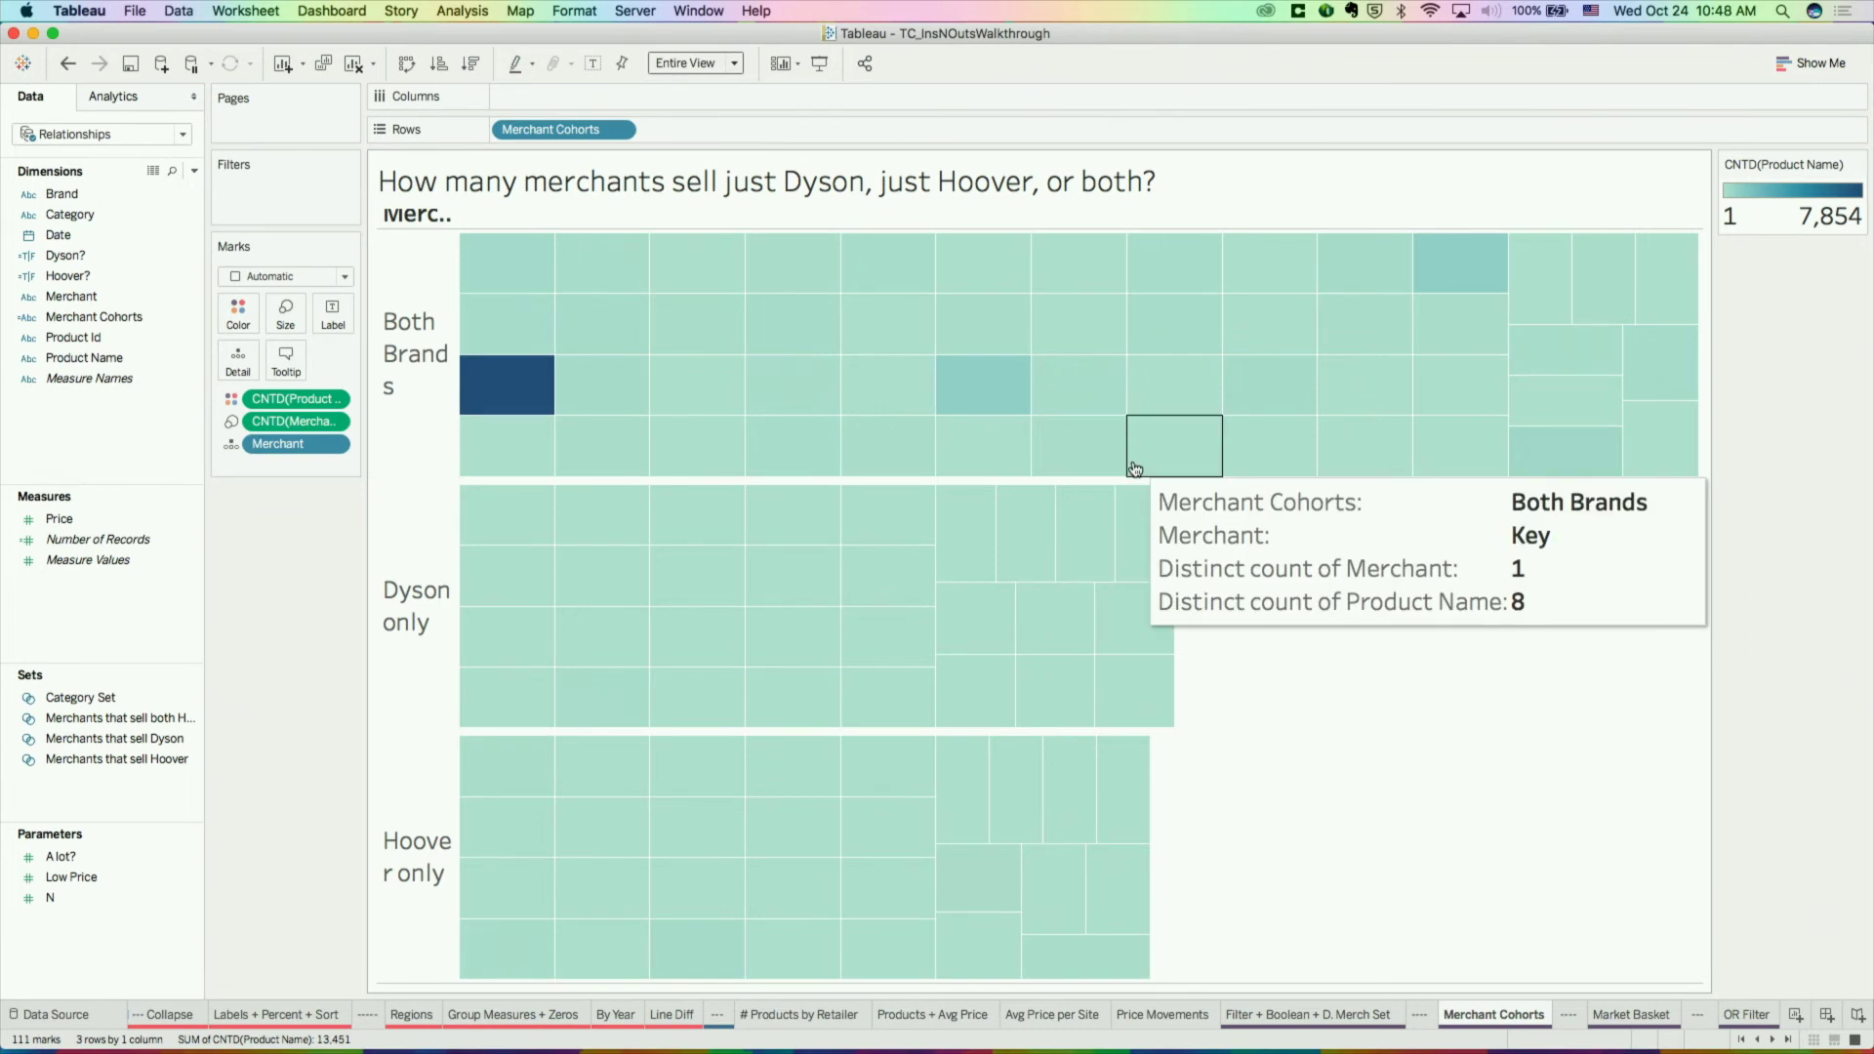
mouse_move(494, 397)
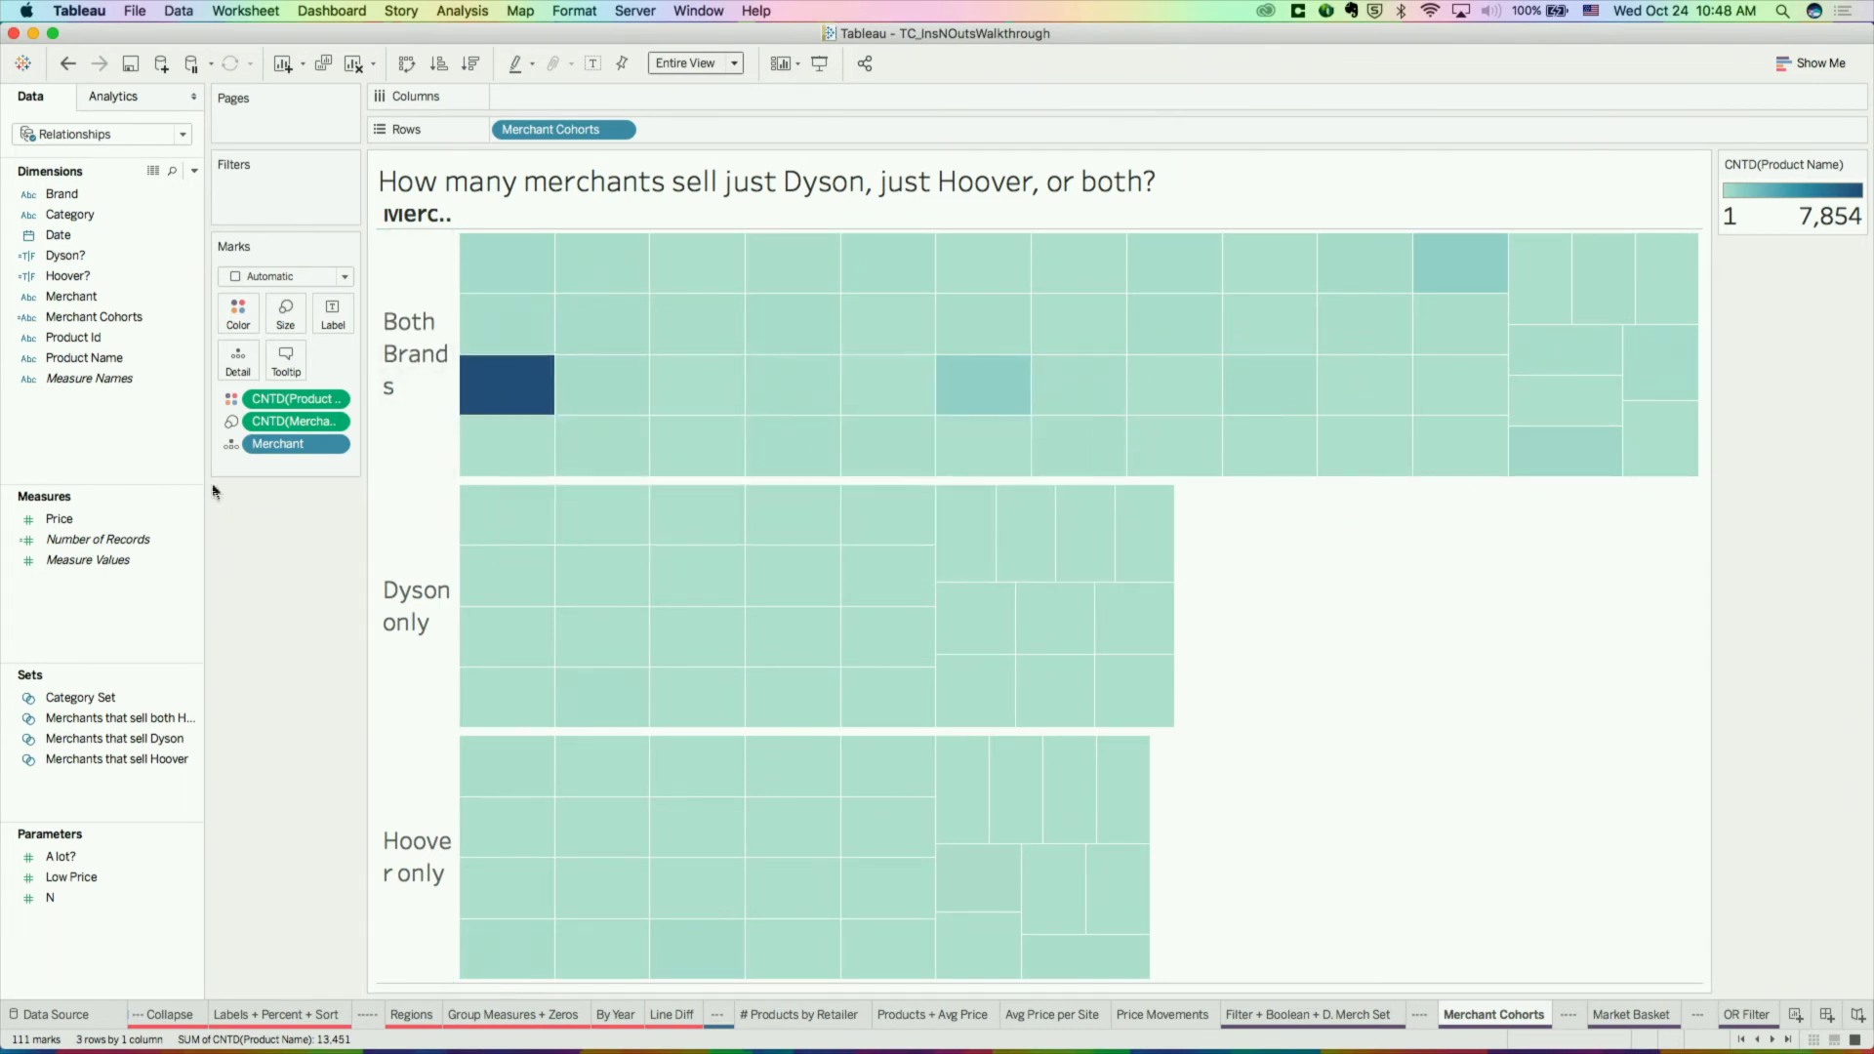
left_click_drag(308, 406, 341, 320)
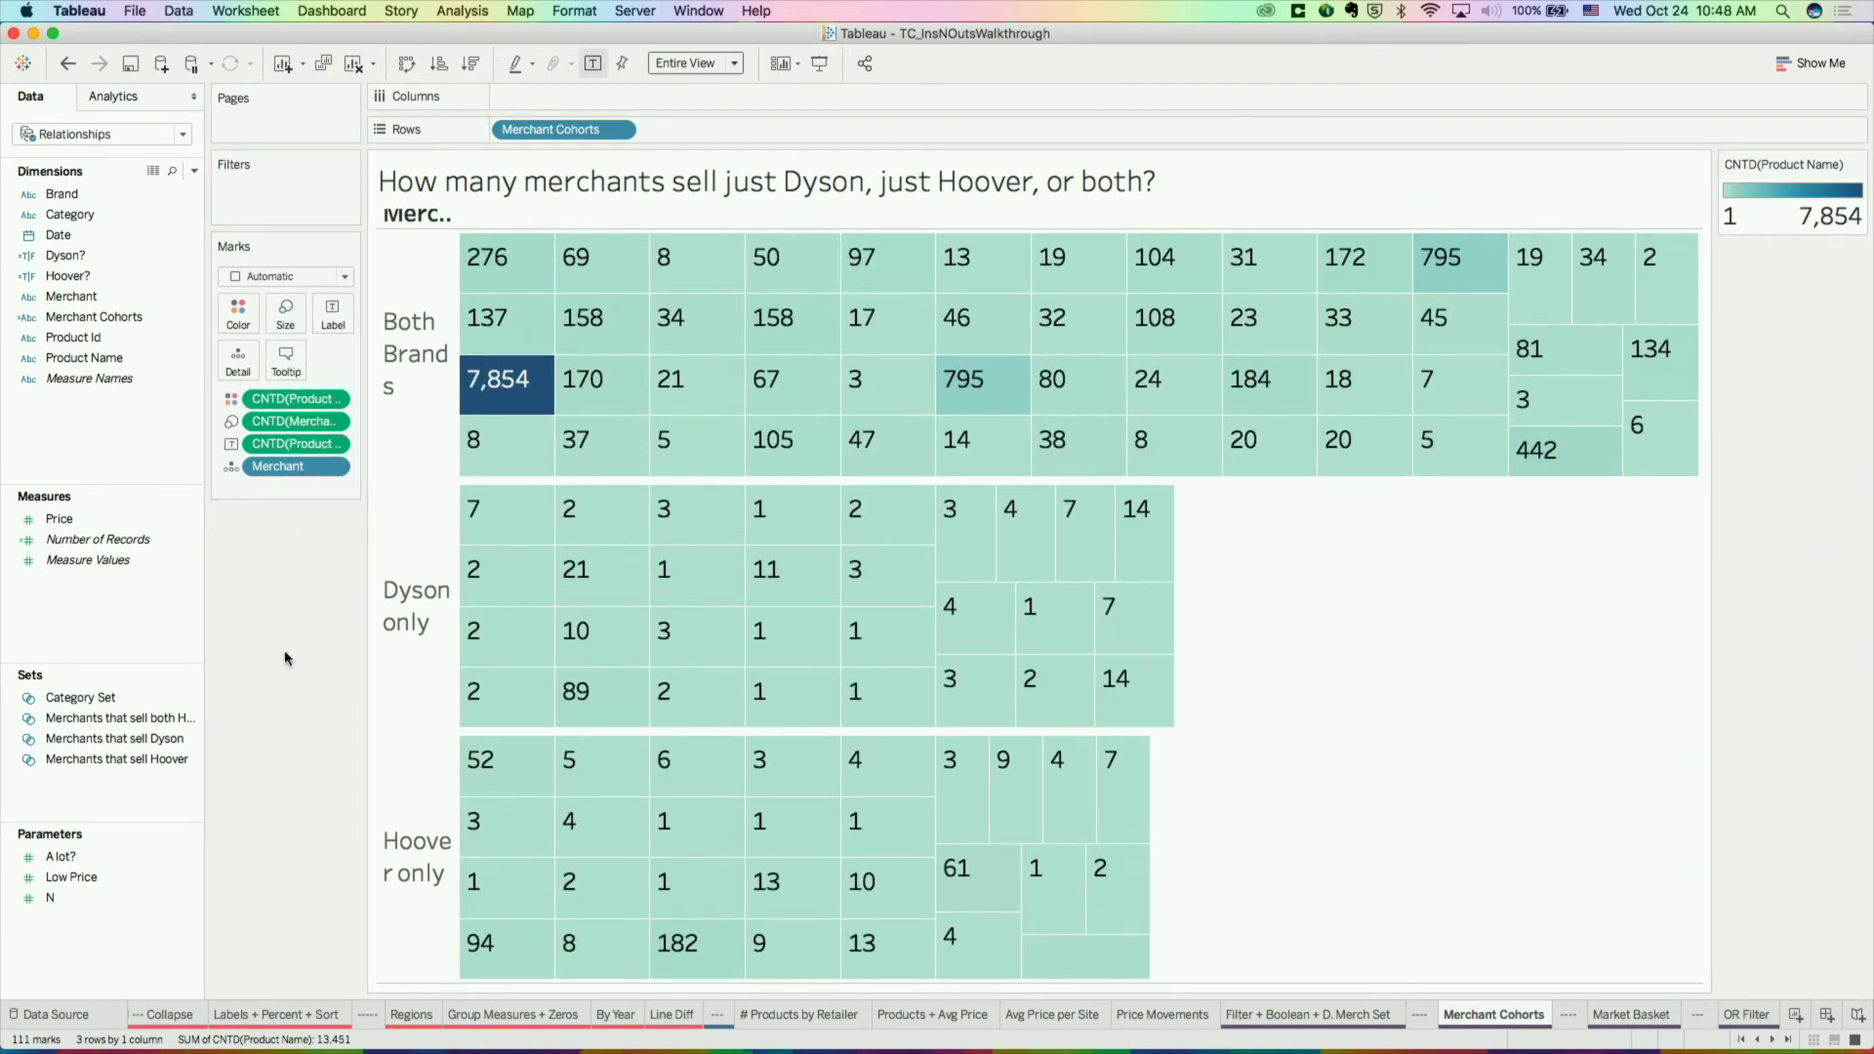